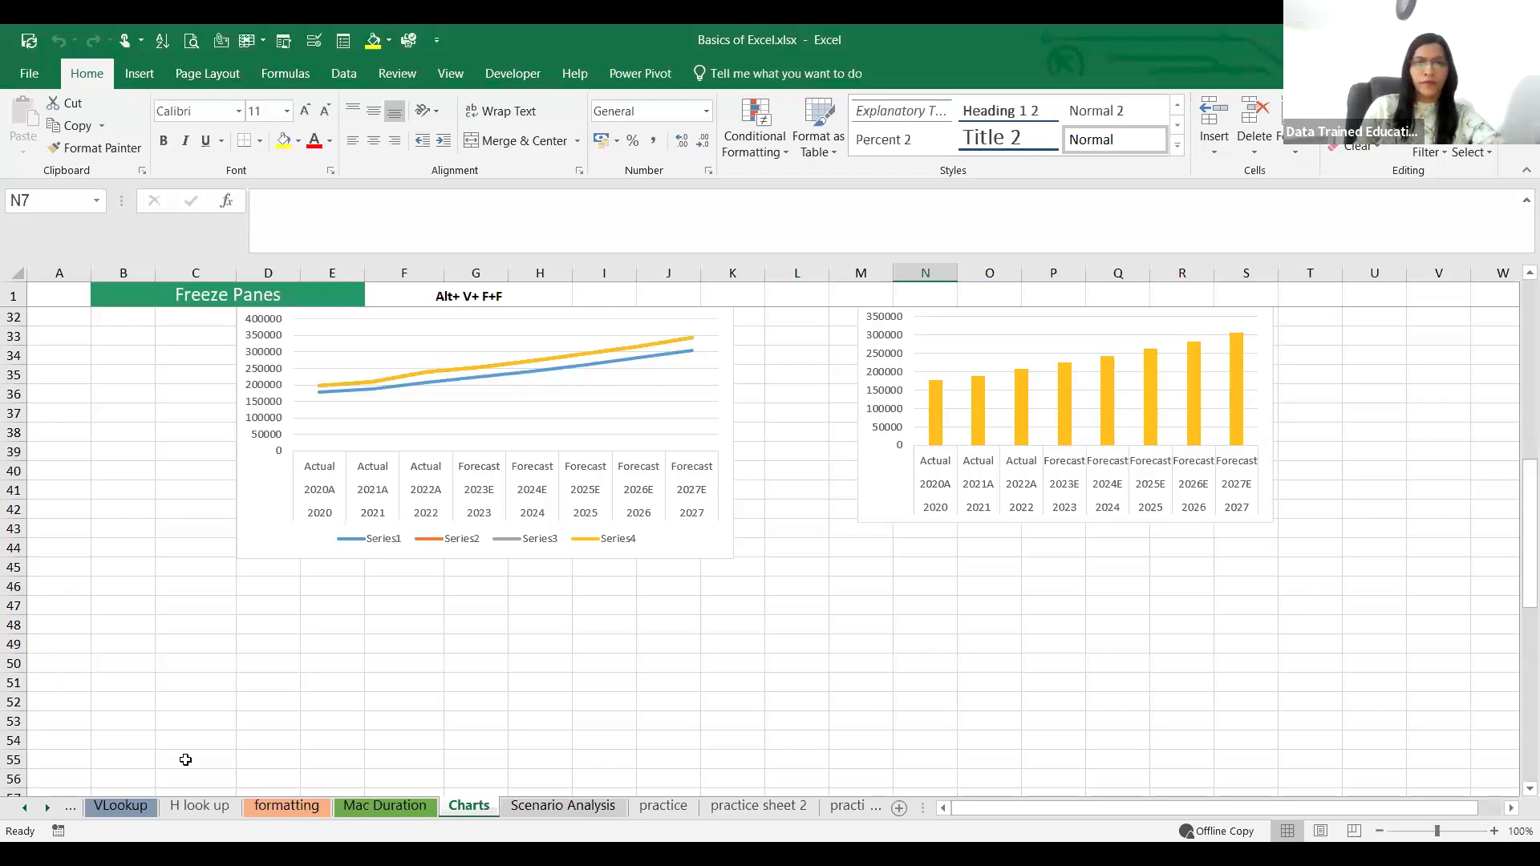
Step: Open the loan worksheet from the Charts sheet
scroll(564, 502, "up", 6)
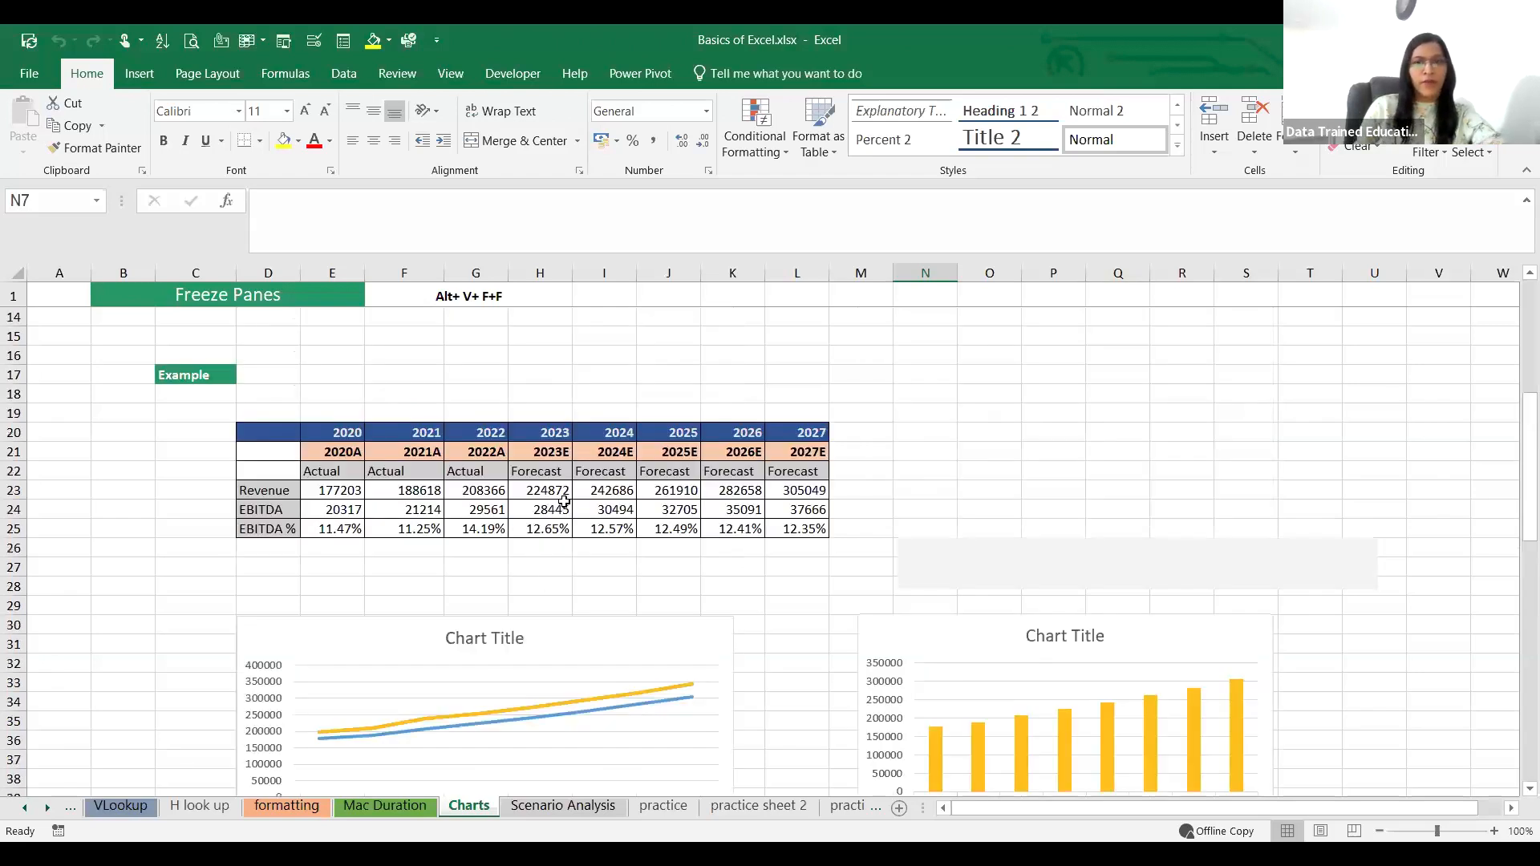
scroll(564, 501, "up", 4)
left_click(23, 809)
left_click(23, 808)
left_click(23, 809)
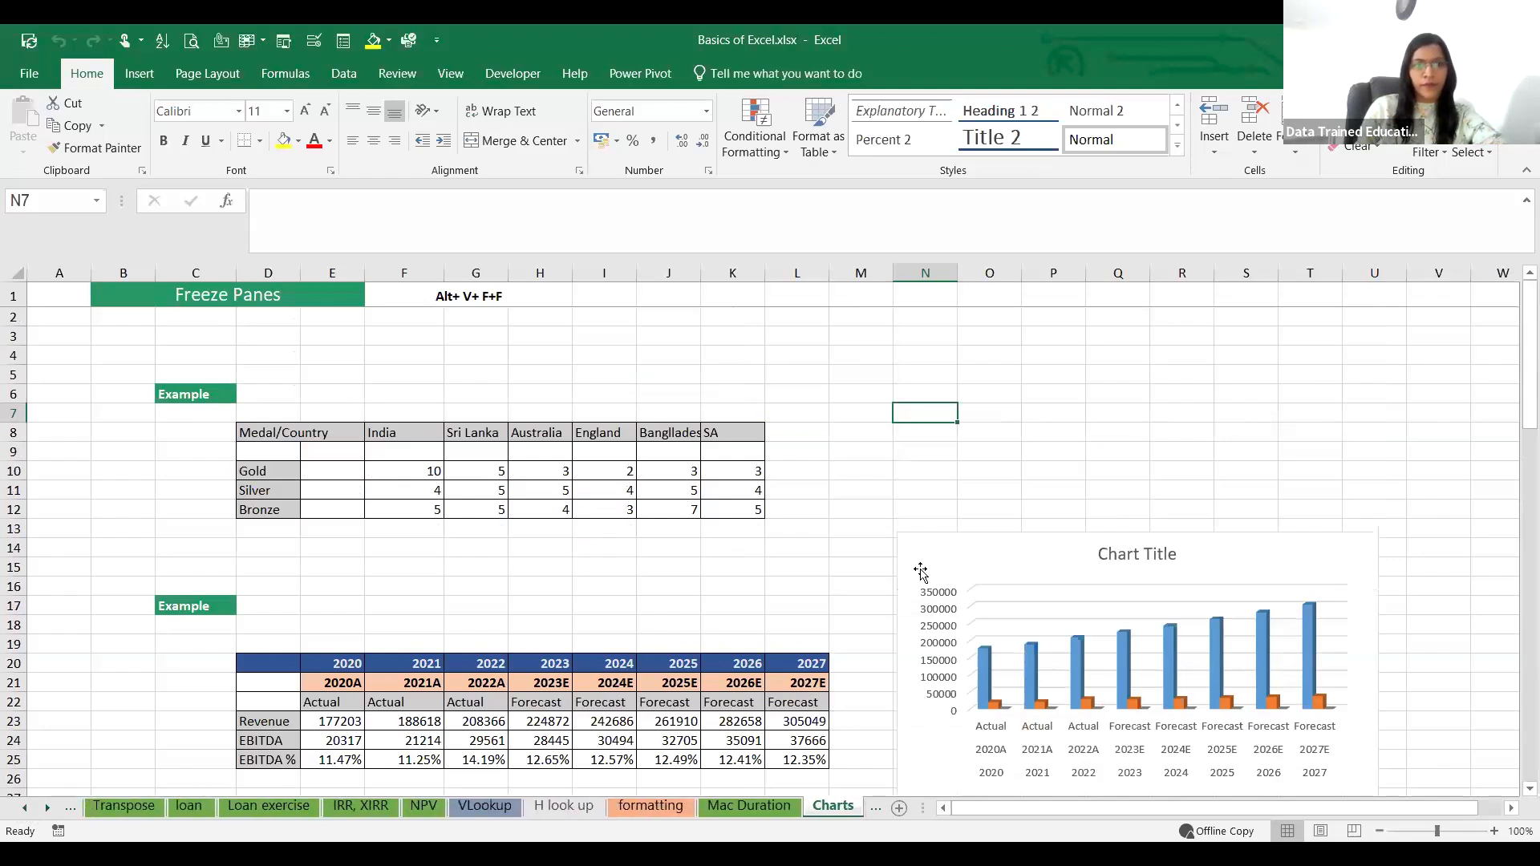
left_click(1101, 413)
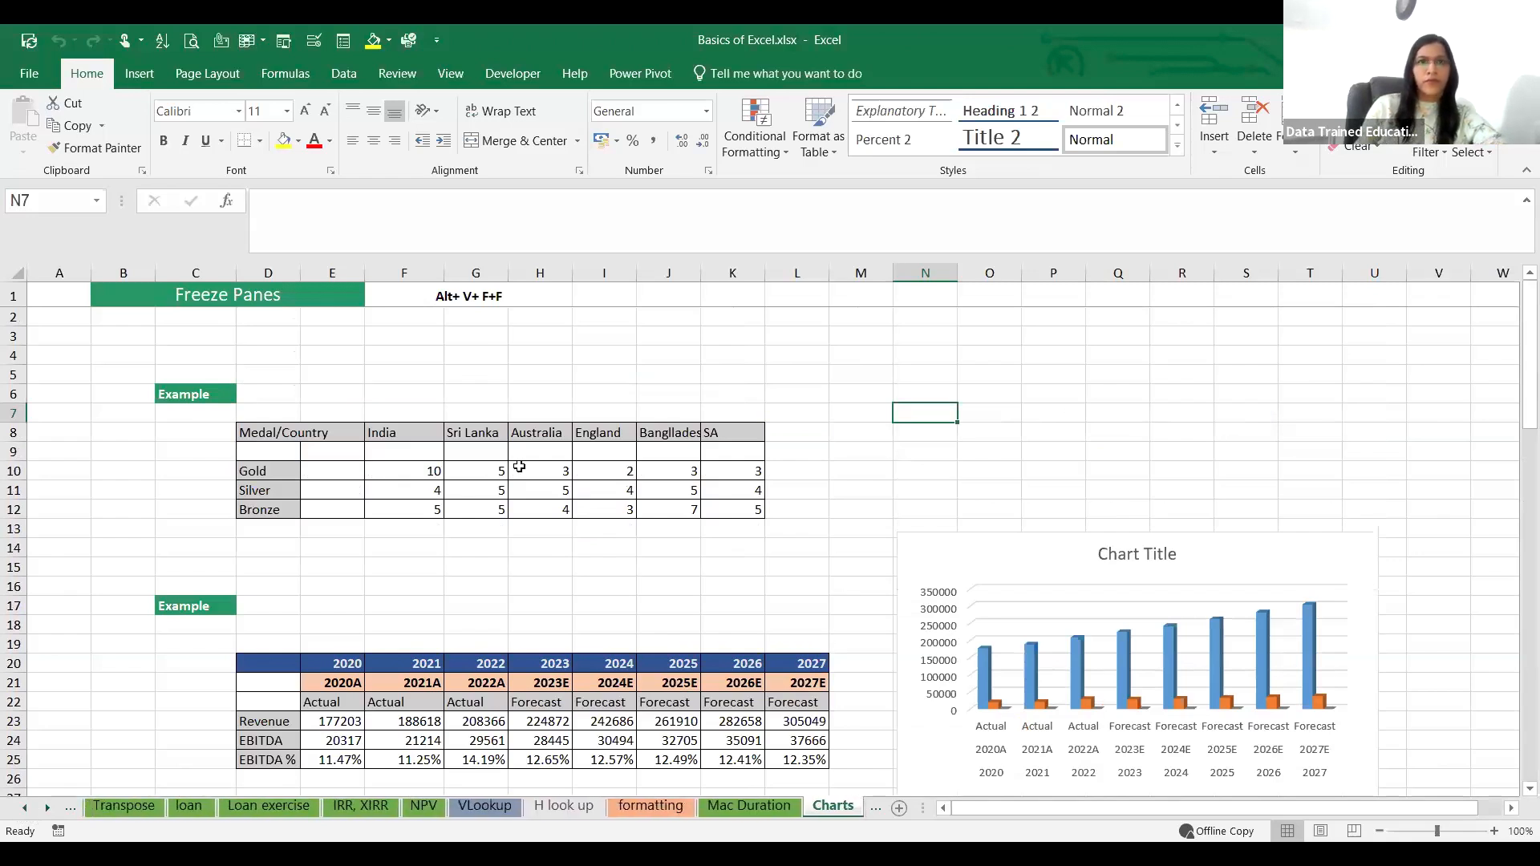
left_click(120, 807)
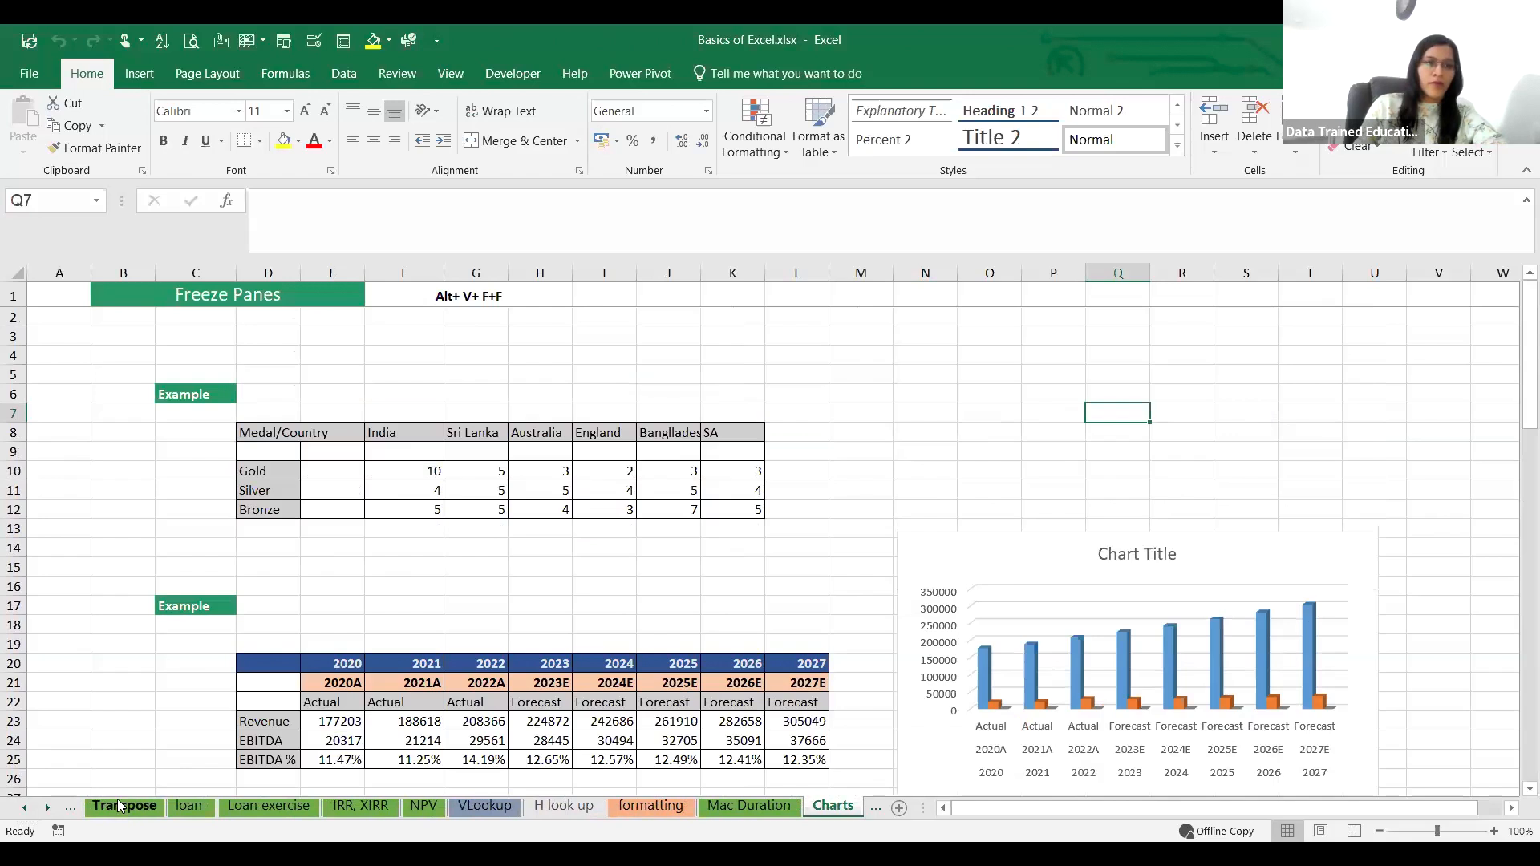
left_click(190, 808)
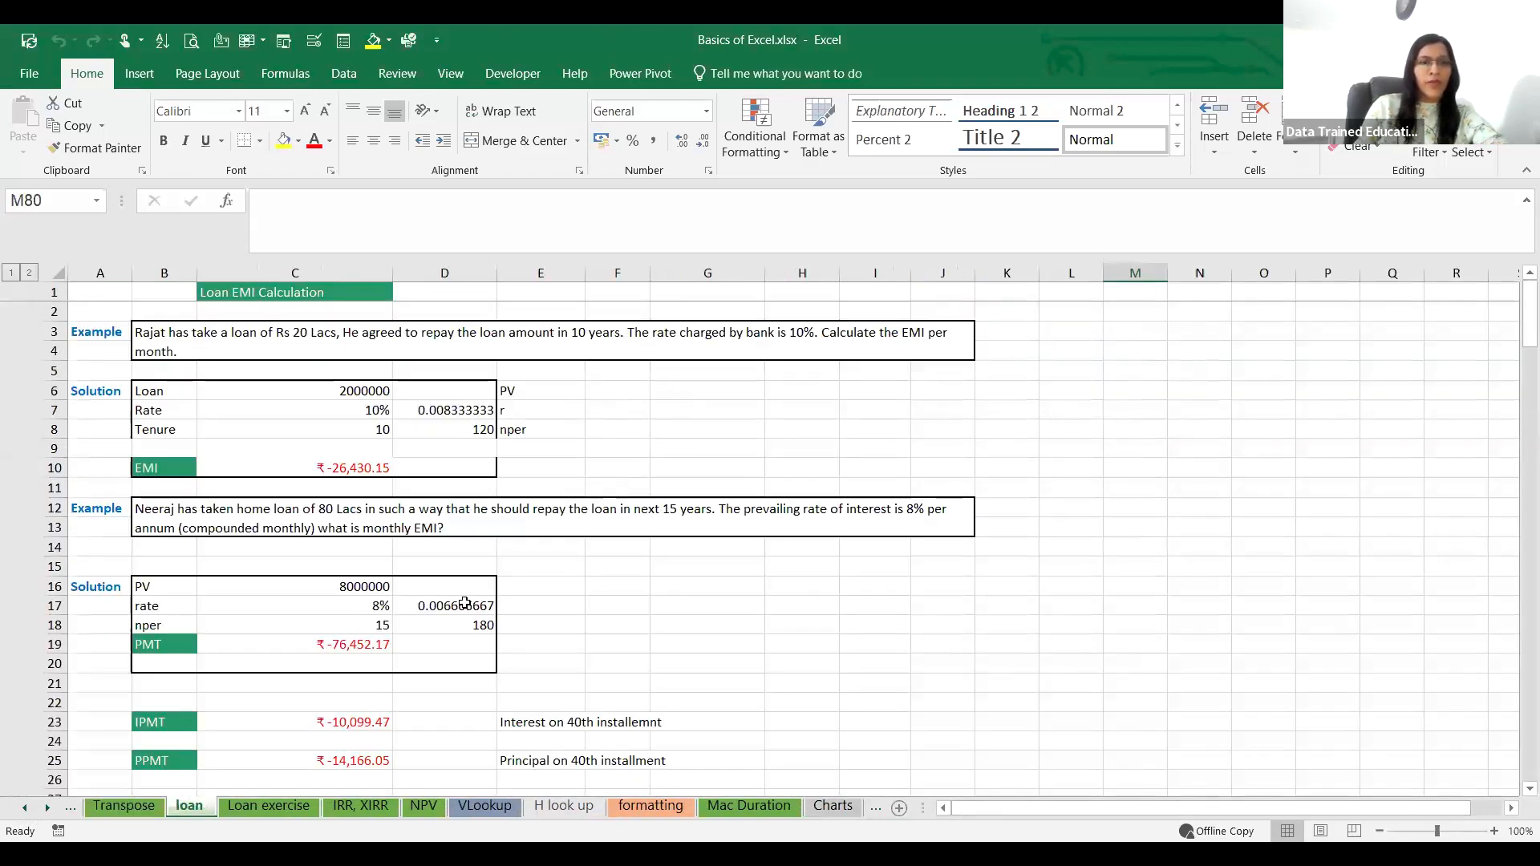
Step: Copy the 80 Lacs home loan example question from the merged cell B12
scroll(104, 596, "down", 1)
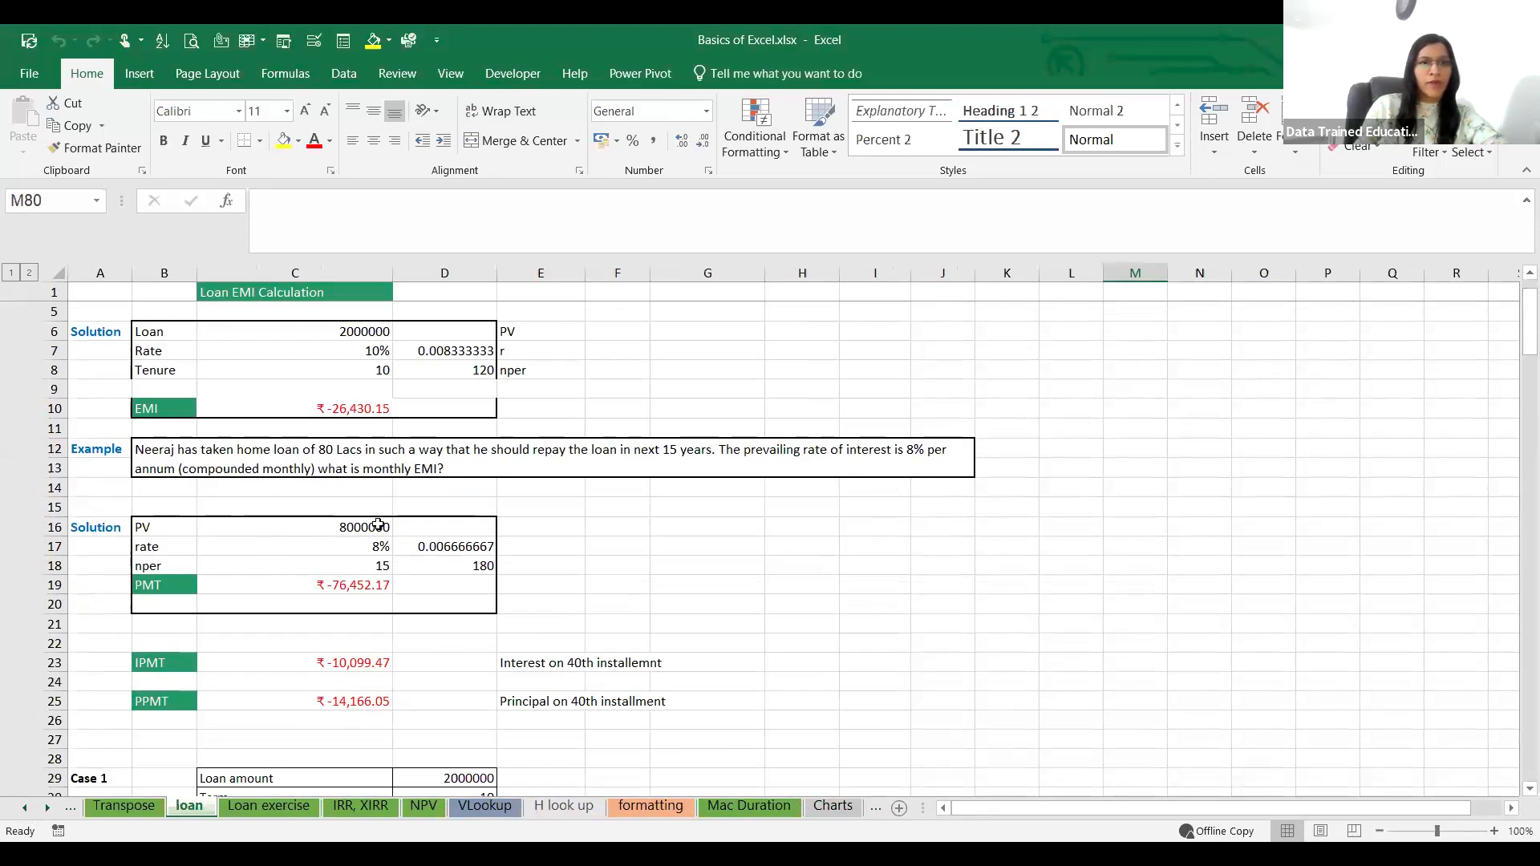
left_click(164, 525)
left_click(425, 546, "shift")
left_click_drag(425, 546, 437, 569)
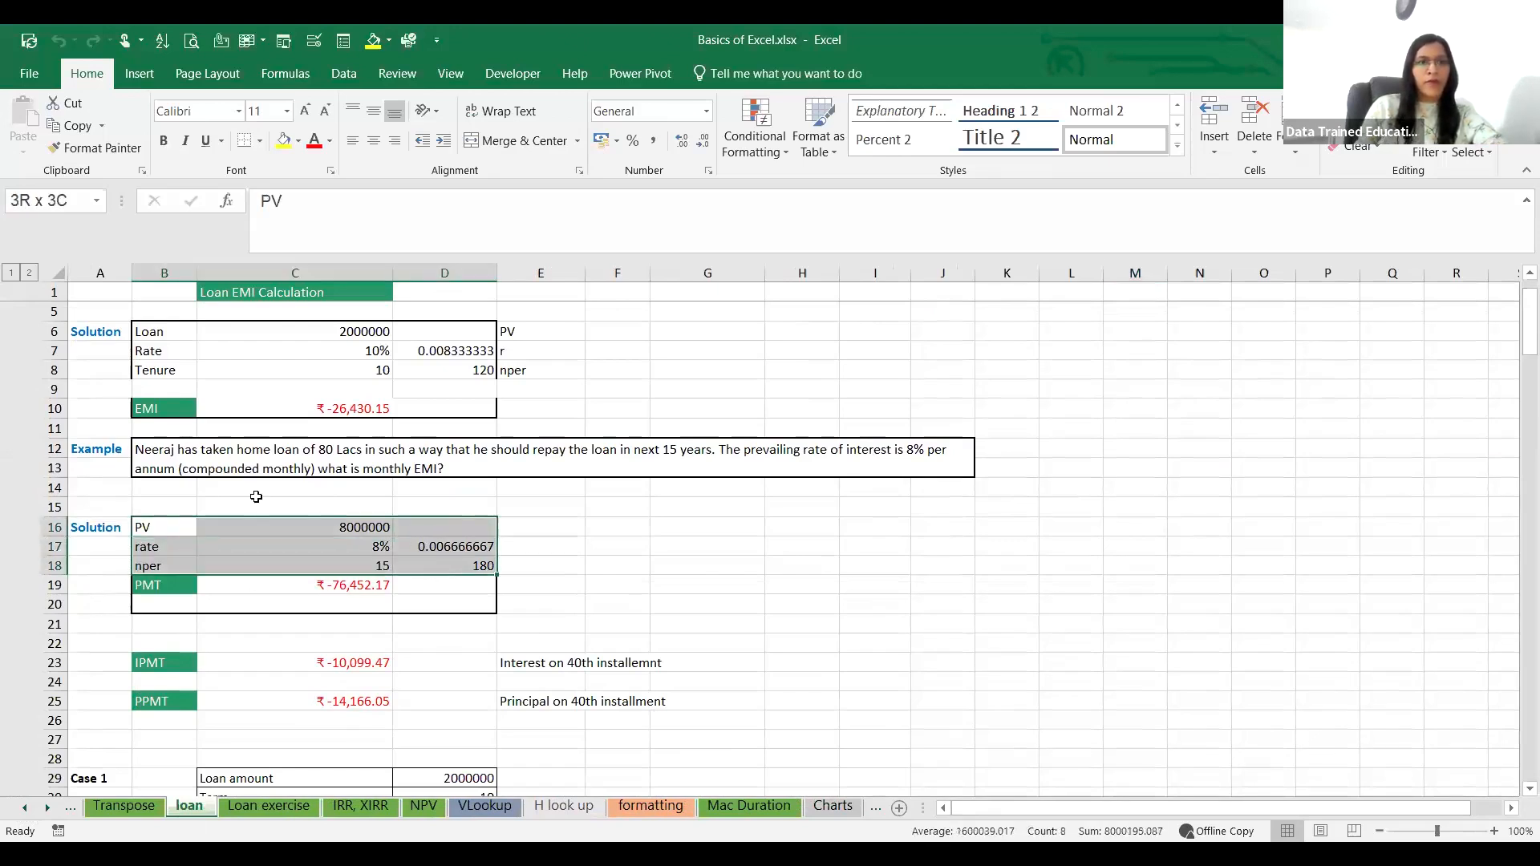
left_click(201, 463)
key("ctrl+c")
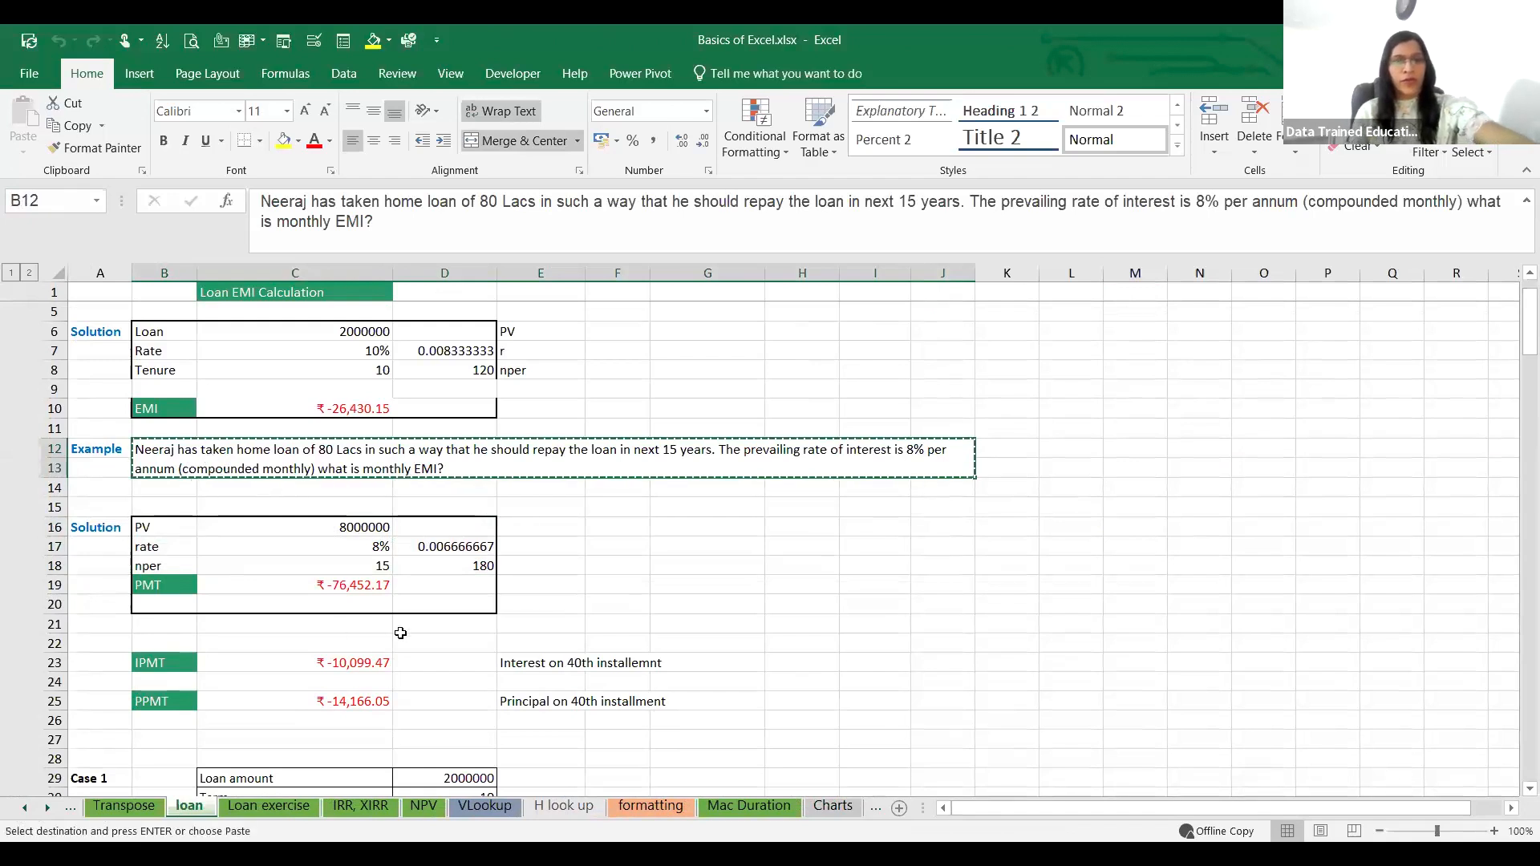
Step: Add a new worksheet after the loan sheet and paste the copied question into cell B2
left_click(707, 643)
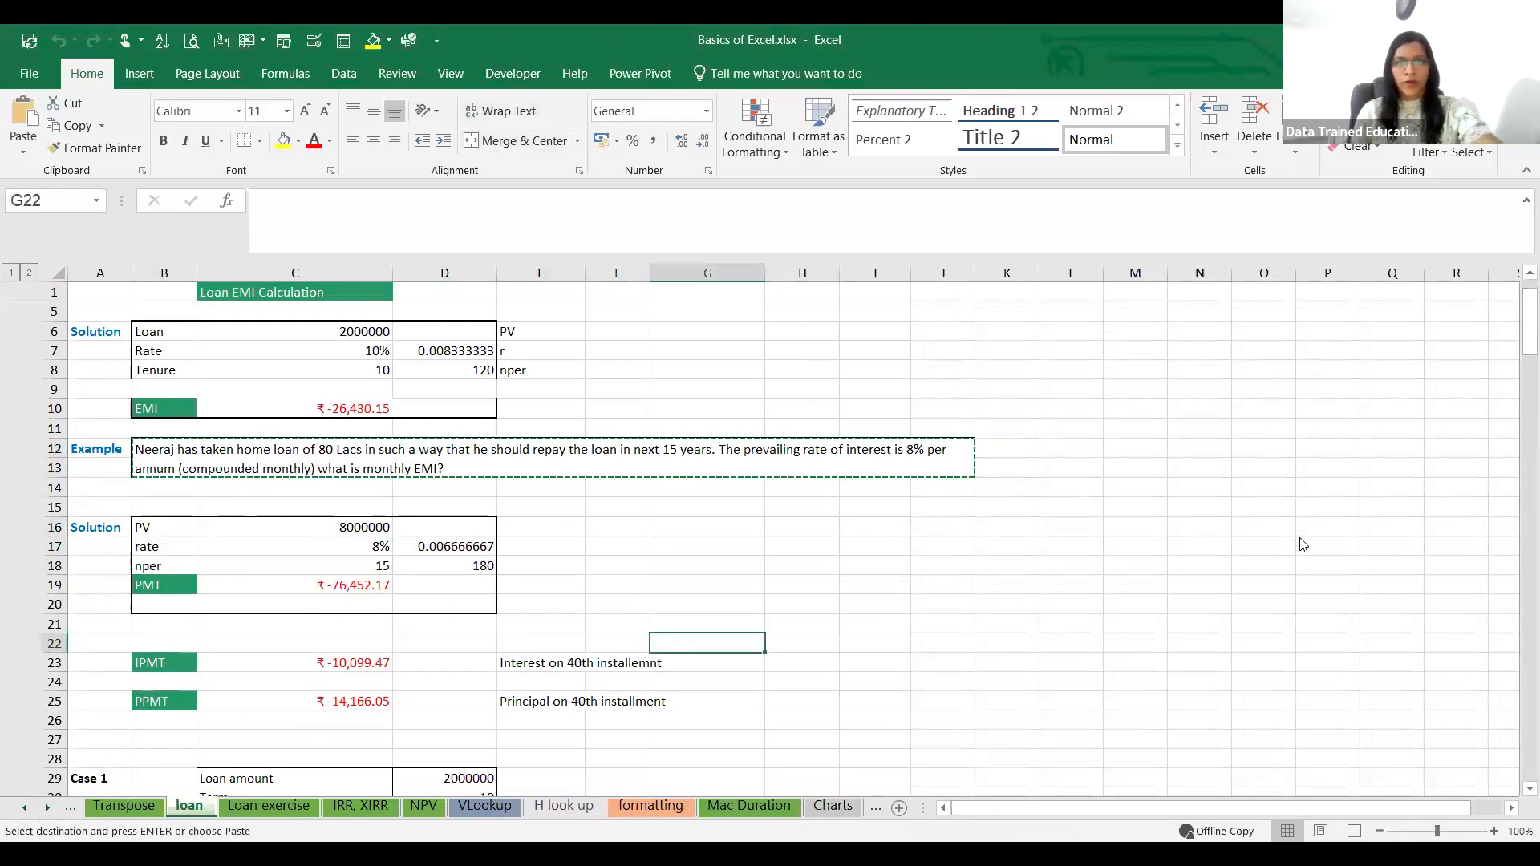
left_click(21, 839)
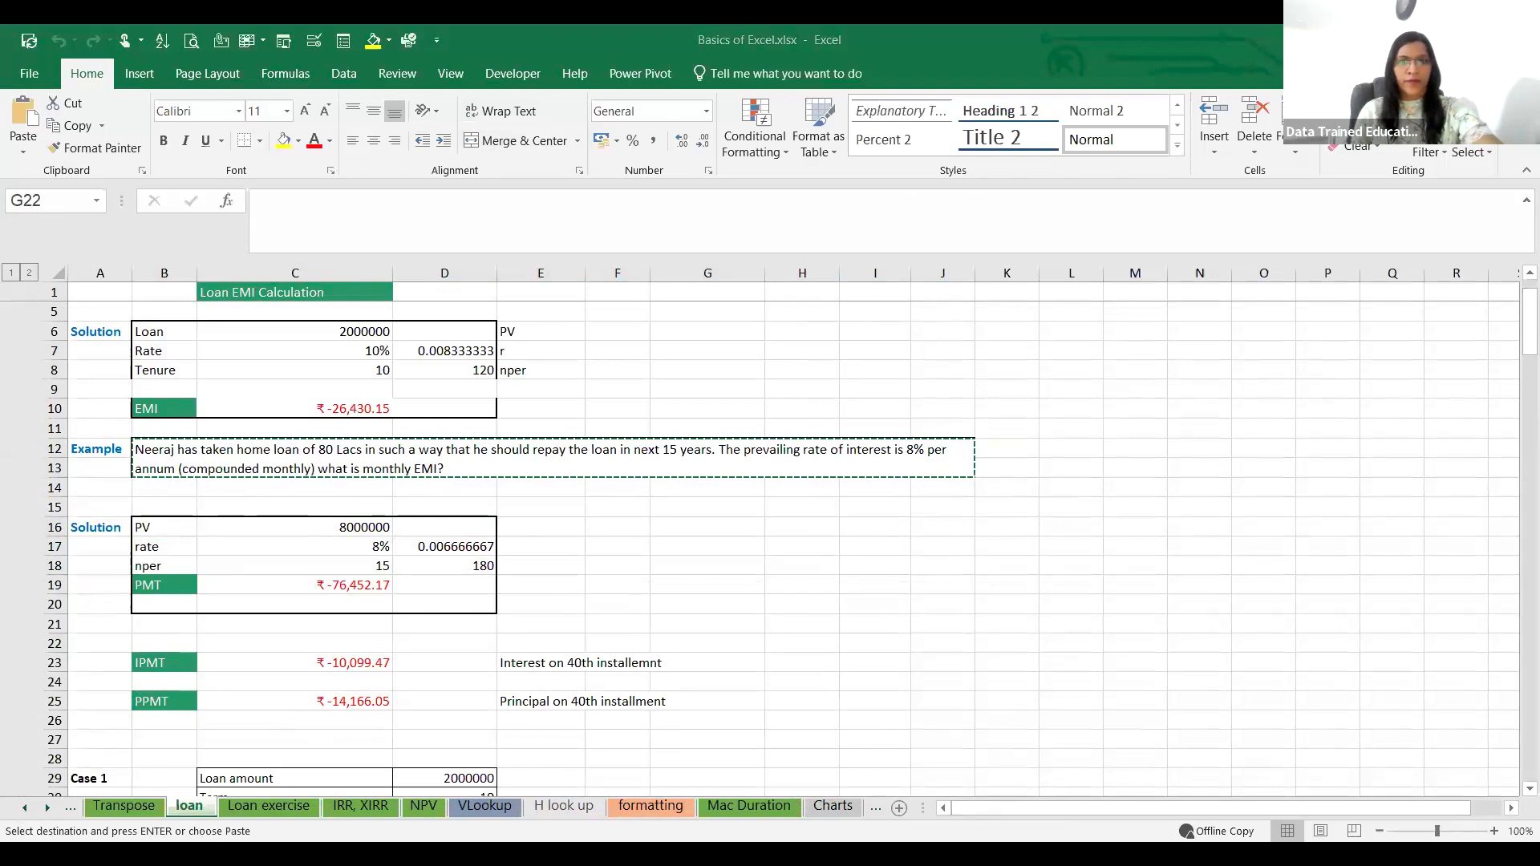
left_click(197, 812)
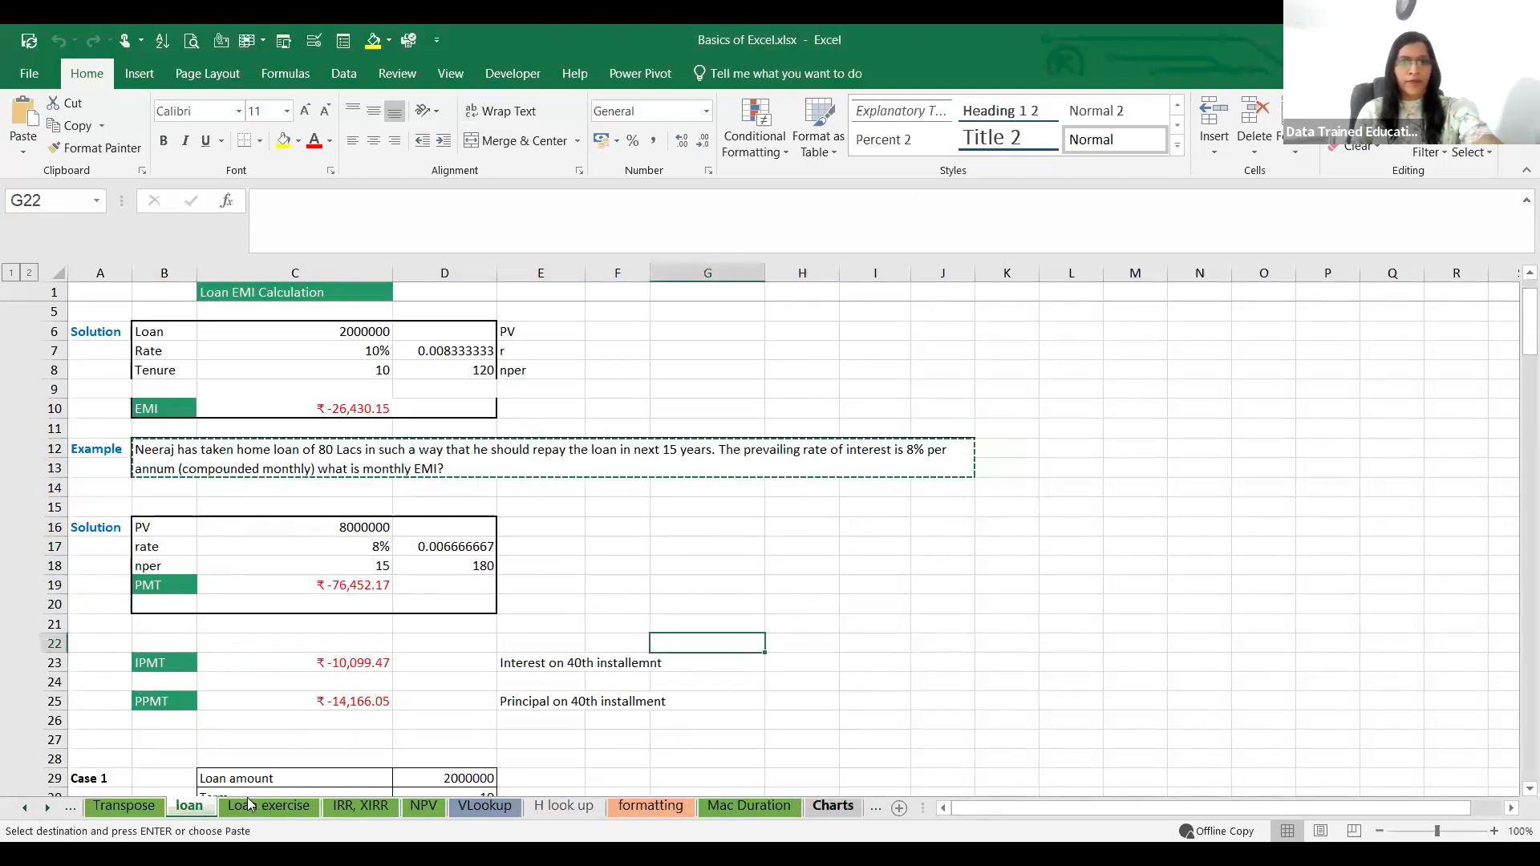
left_click(900, 809)
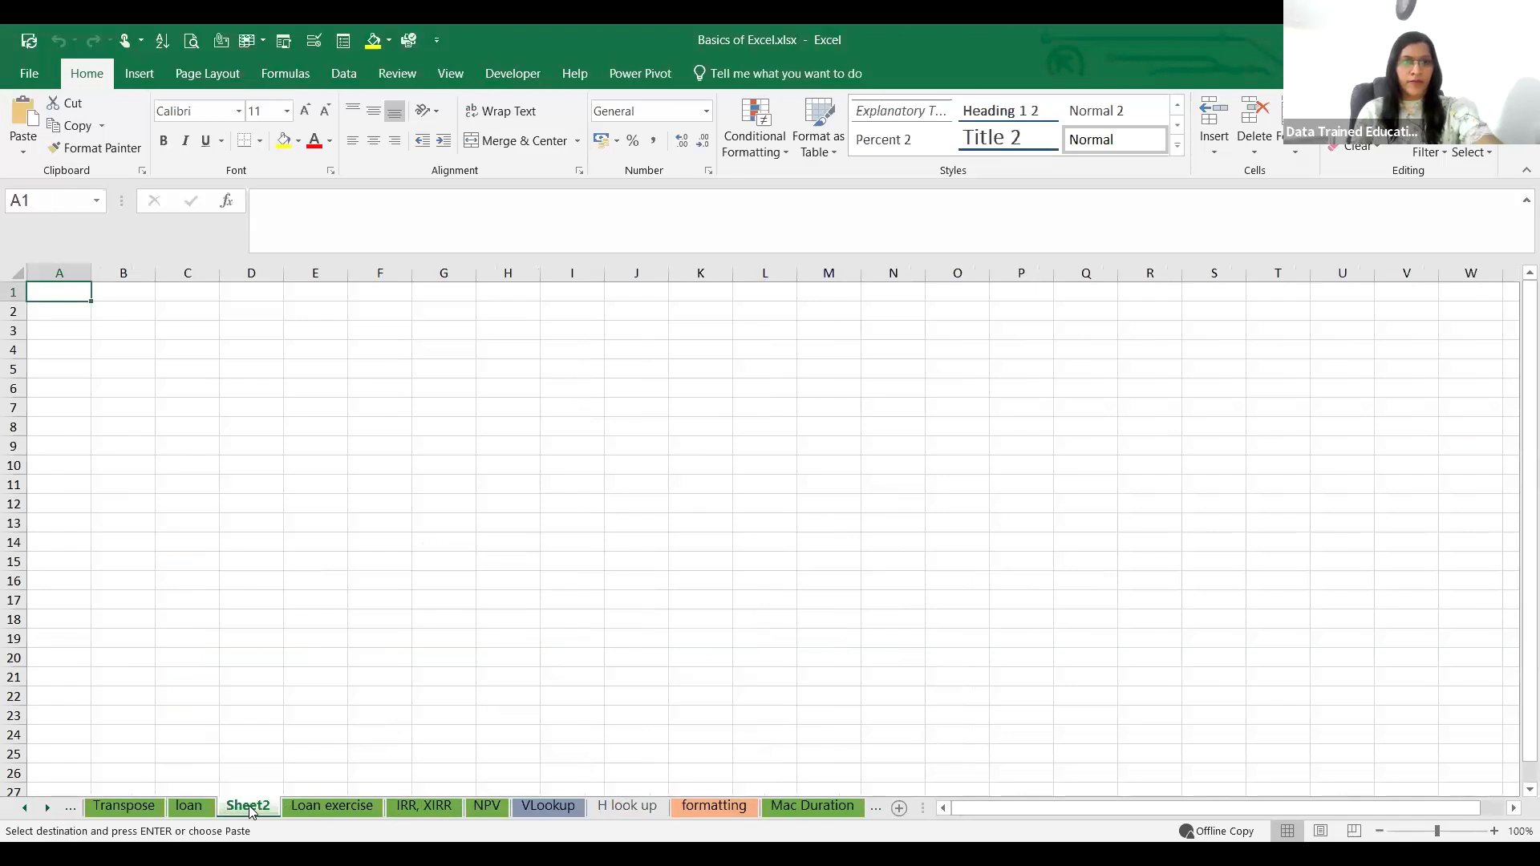
left_click(131, 313)
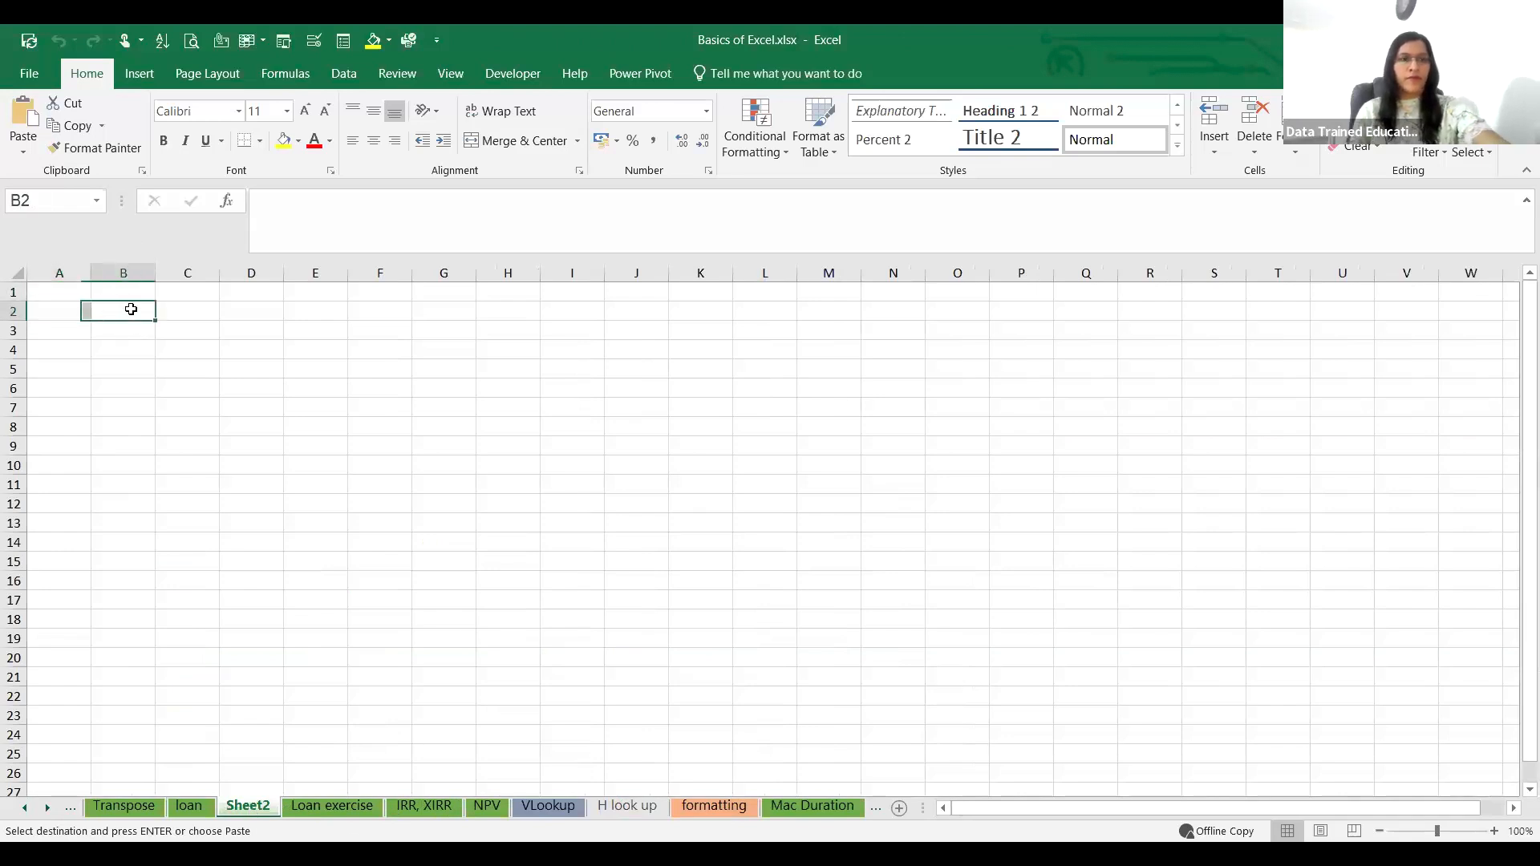
key("ctrl+v")
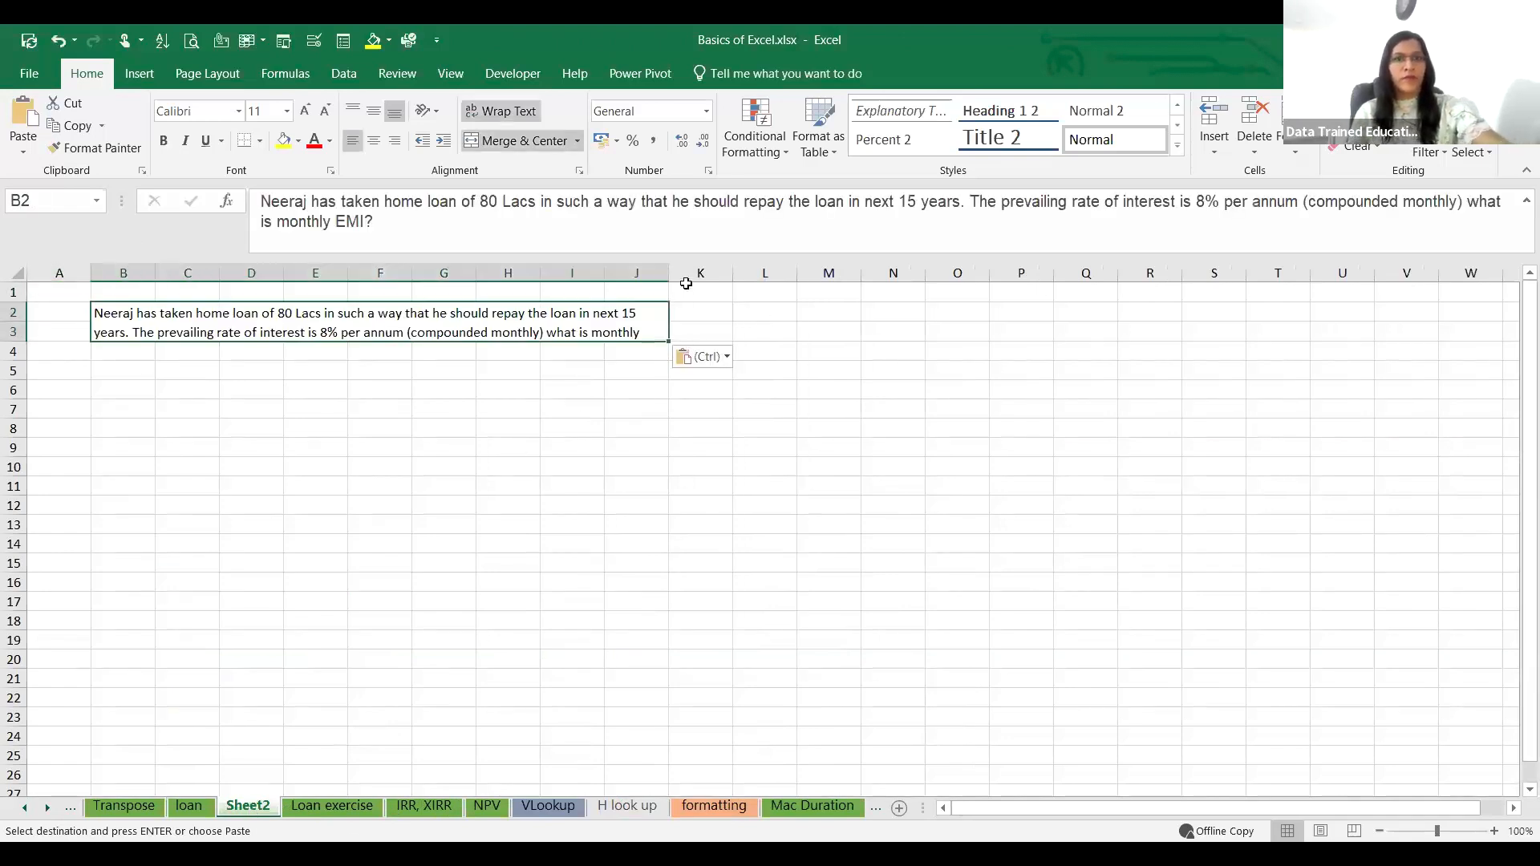
Step: Re-merge the question block across B2:J5 with centred, wrapped text so the whole question fits
left_click_drag(1442, 834, 1445, 834)
left_click(240, 541)
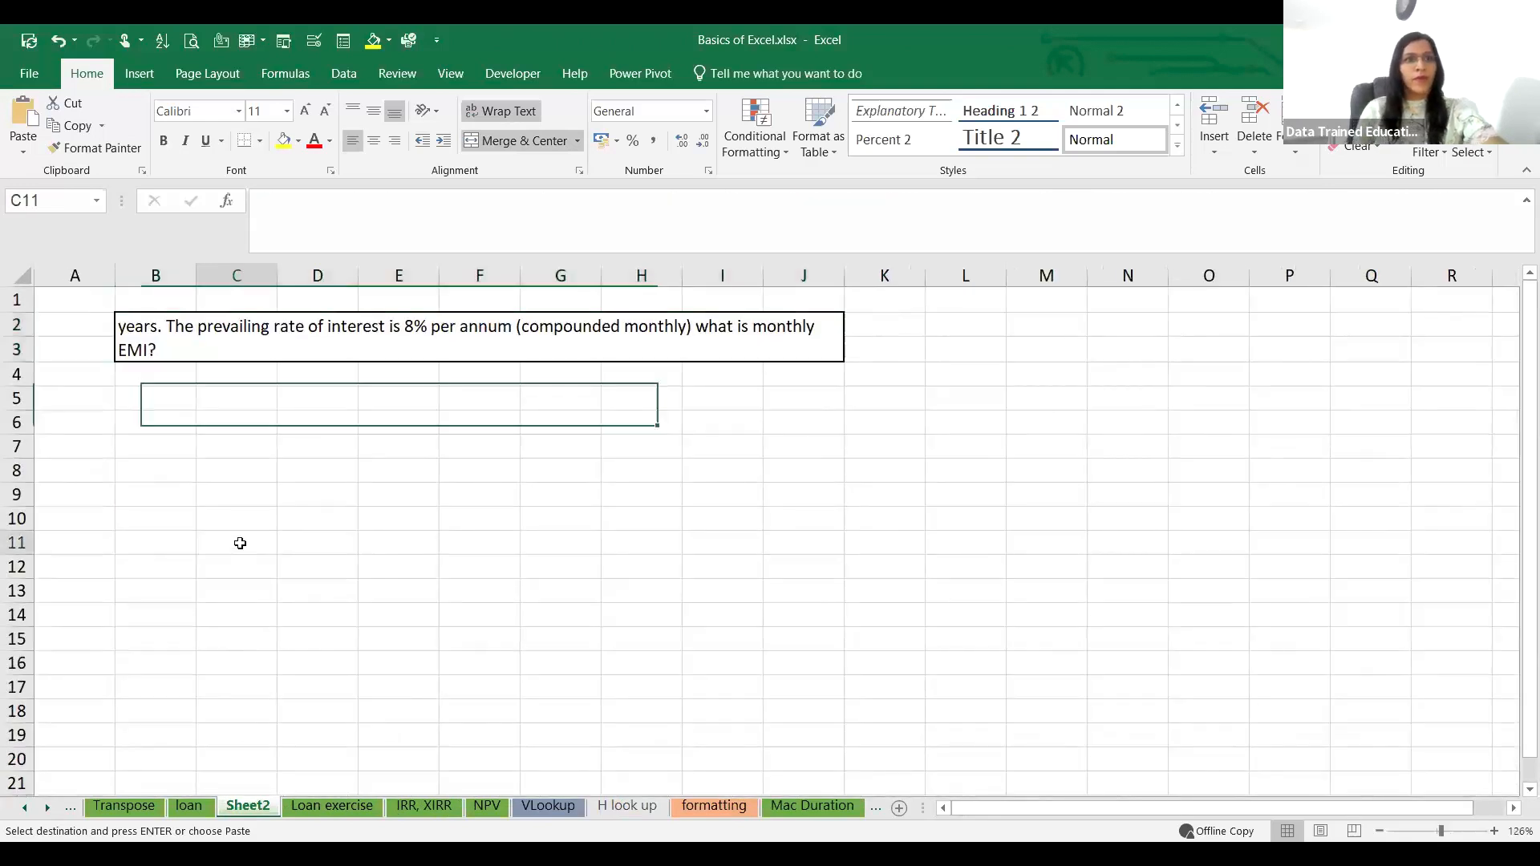
left_click(143, 319)
left_click_drag(205, 470, 156, 447)
left_click_drag(125, 321, 378, 391)
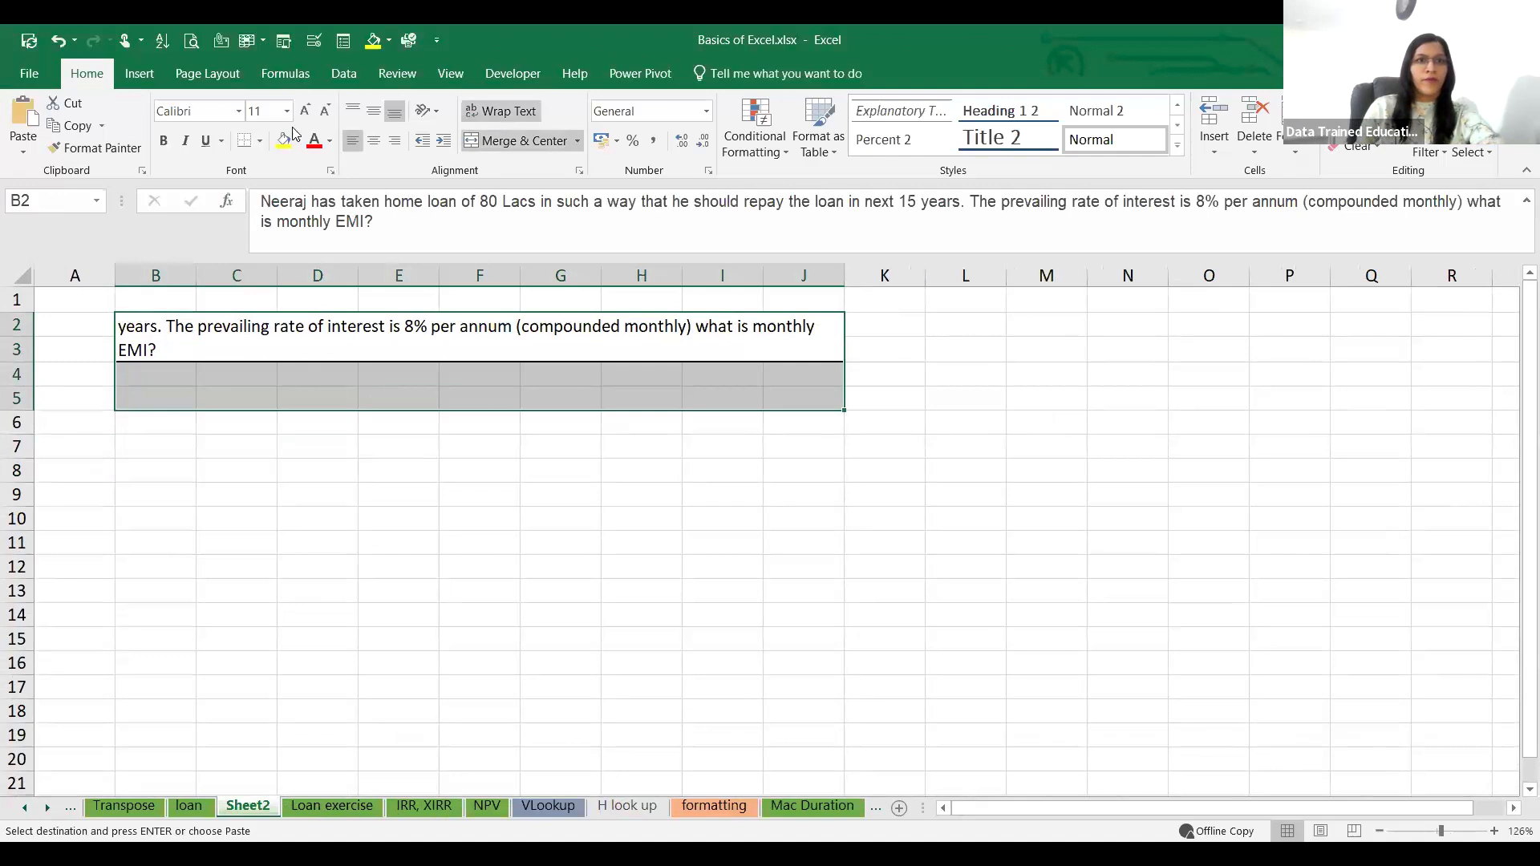
left_click(510, 141)
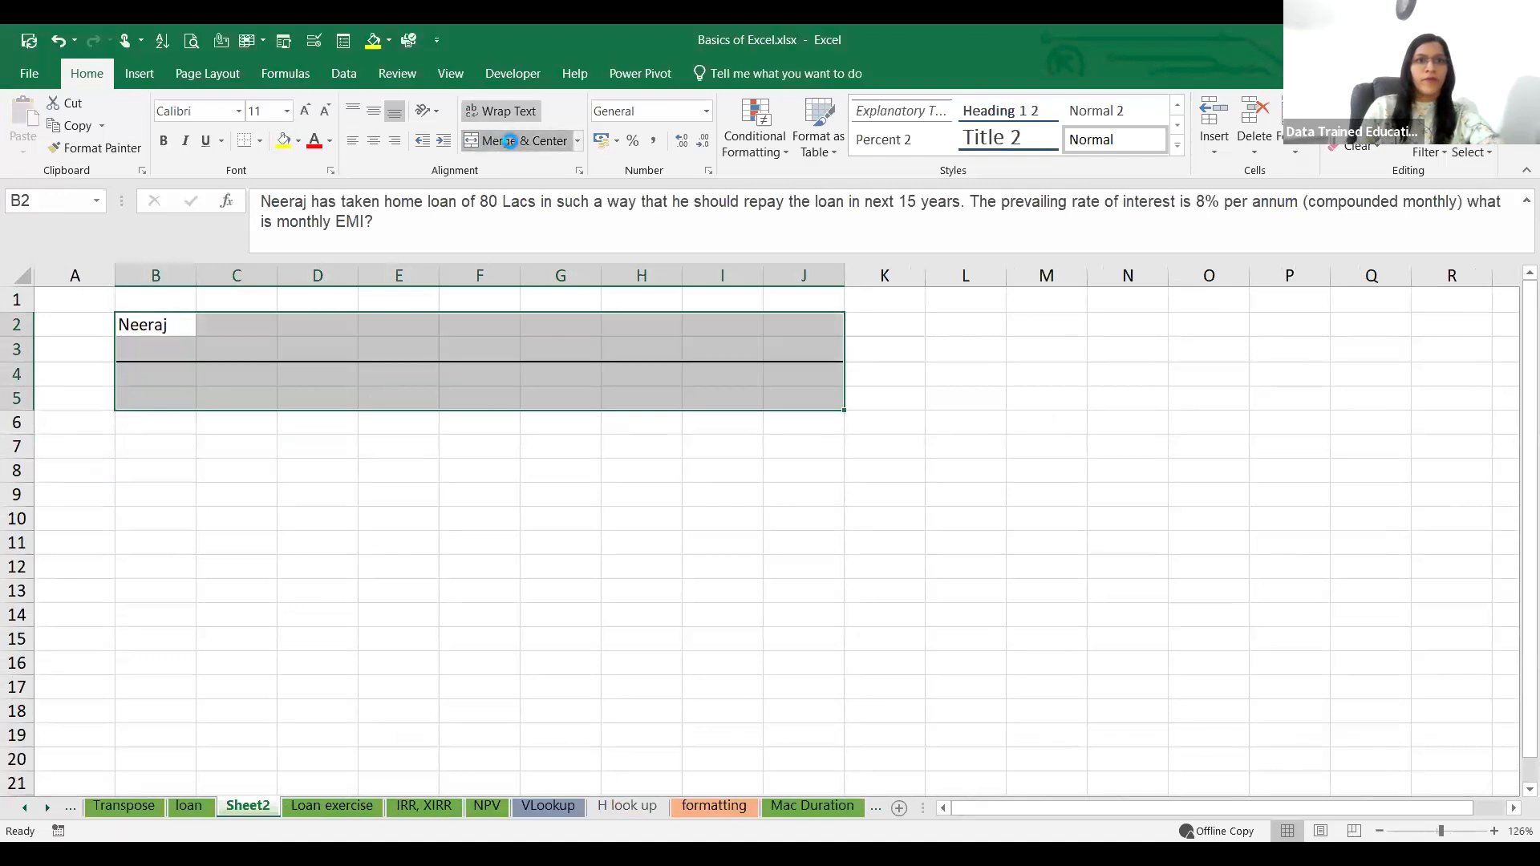
left_click(510, 142)
left_click(499, 112)
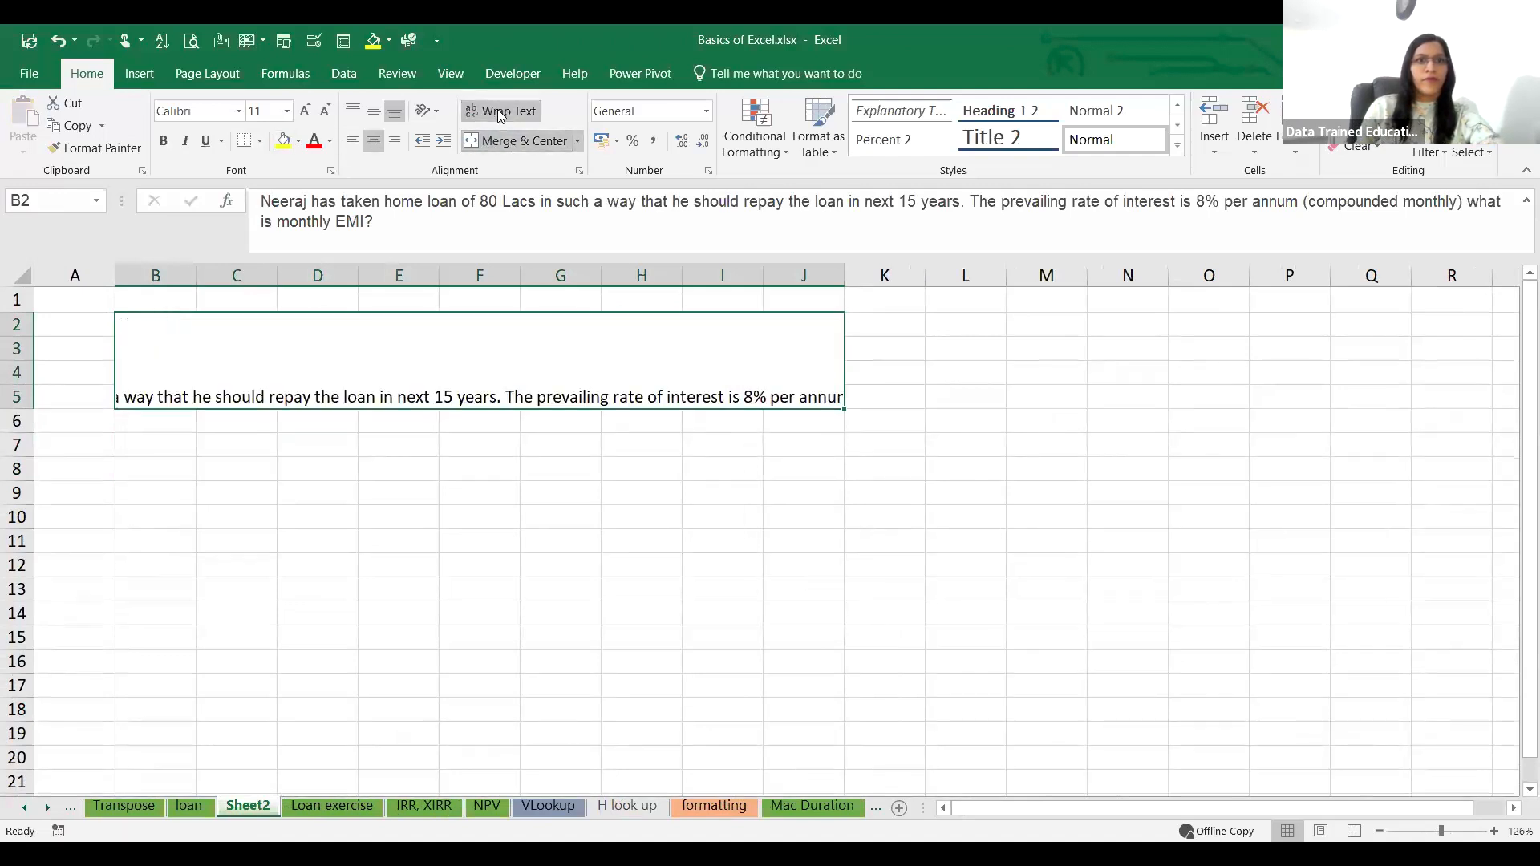
left_click(499, 112)
left_click(318, 517)
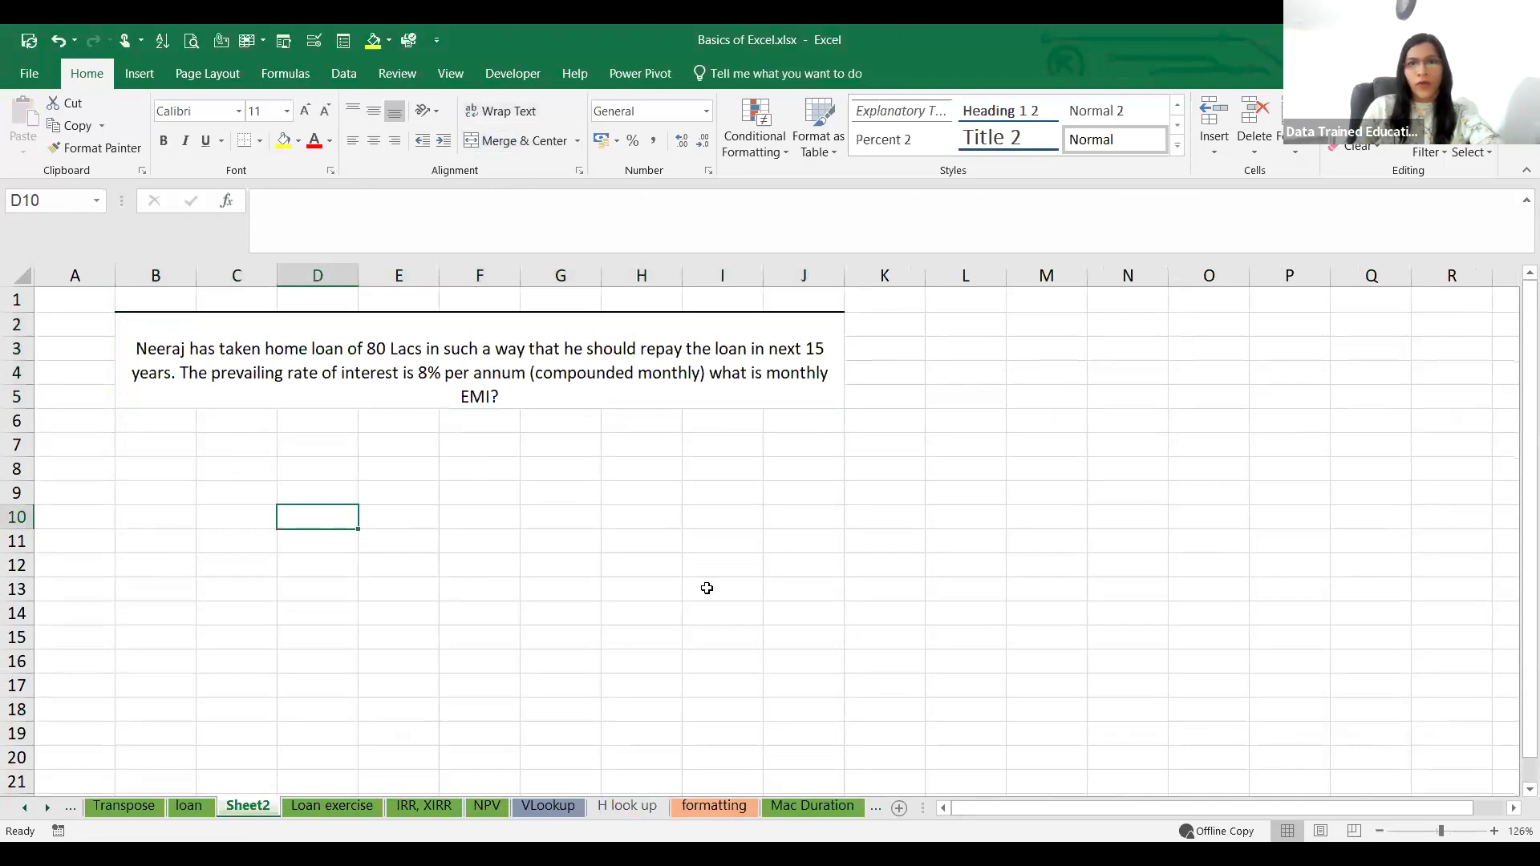
Step: Label cell B8 Pv and enter the loan amount 8000000 in C8
left_click(784, 385)
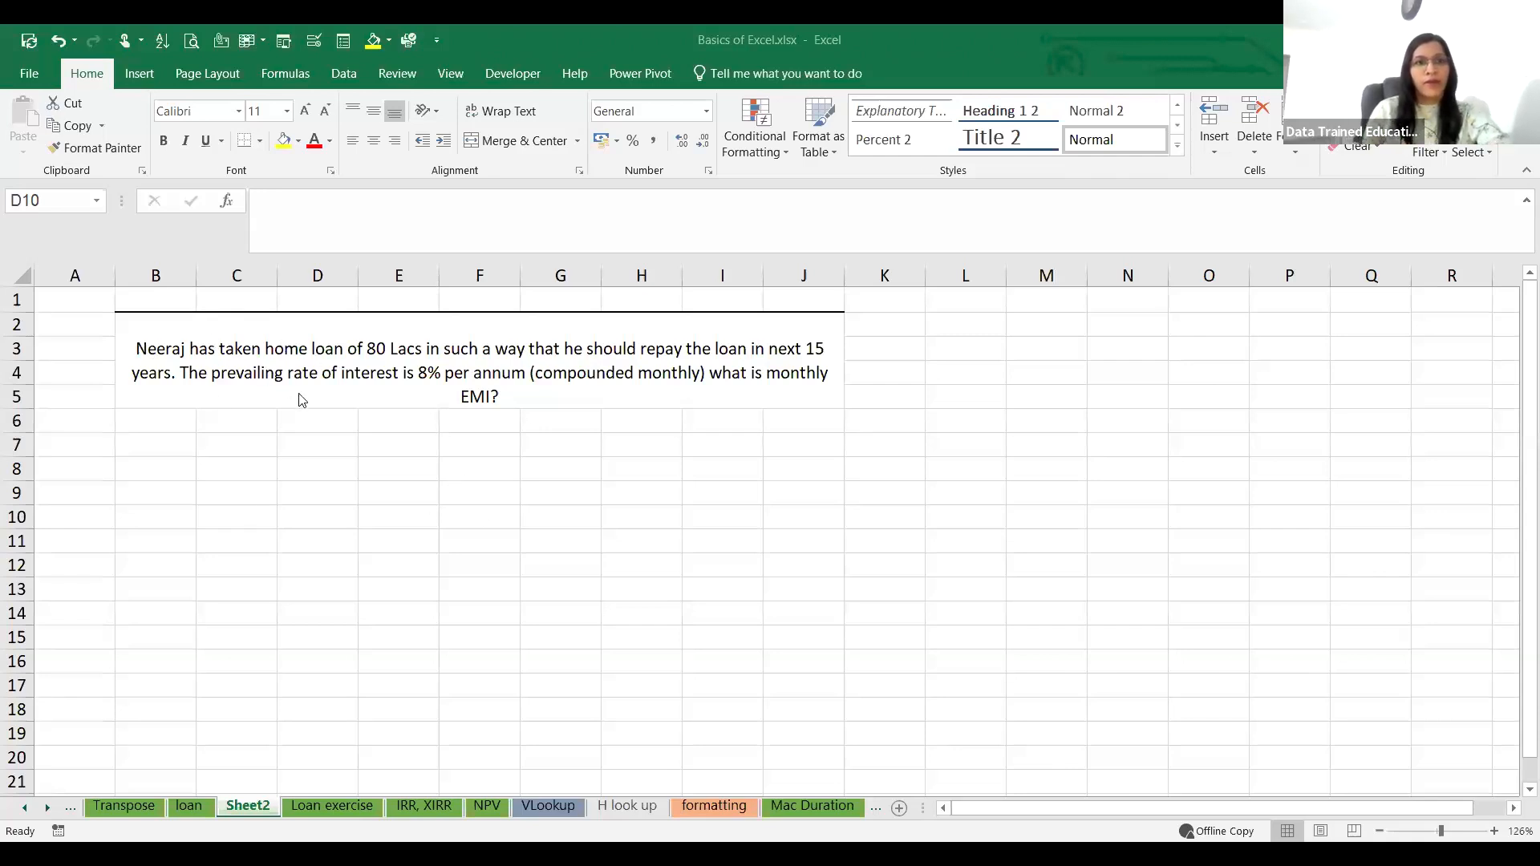
left_click(160, 467)
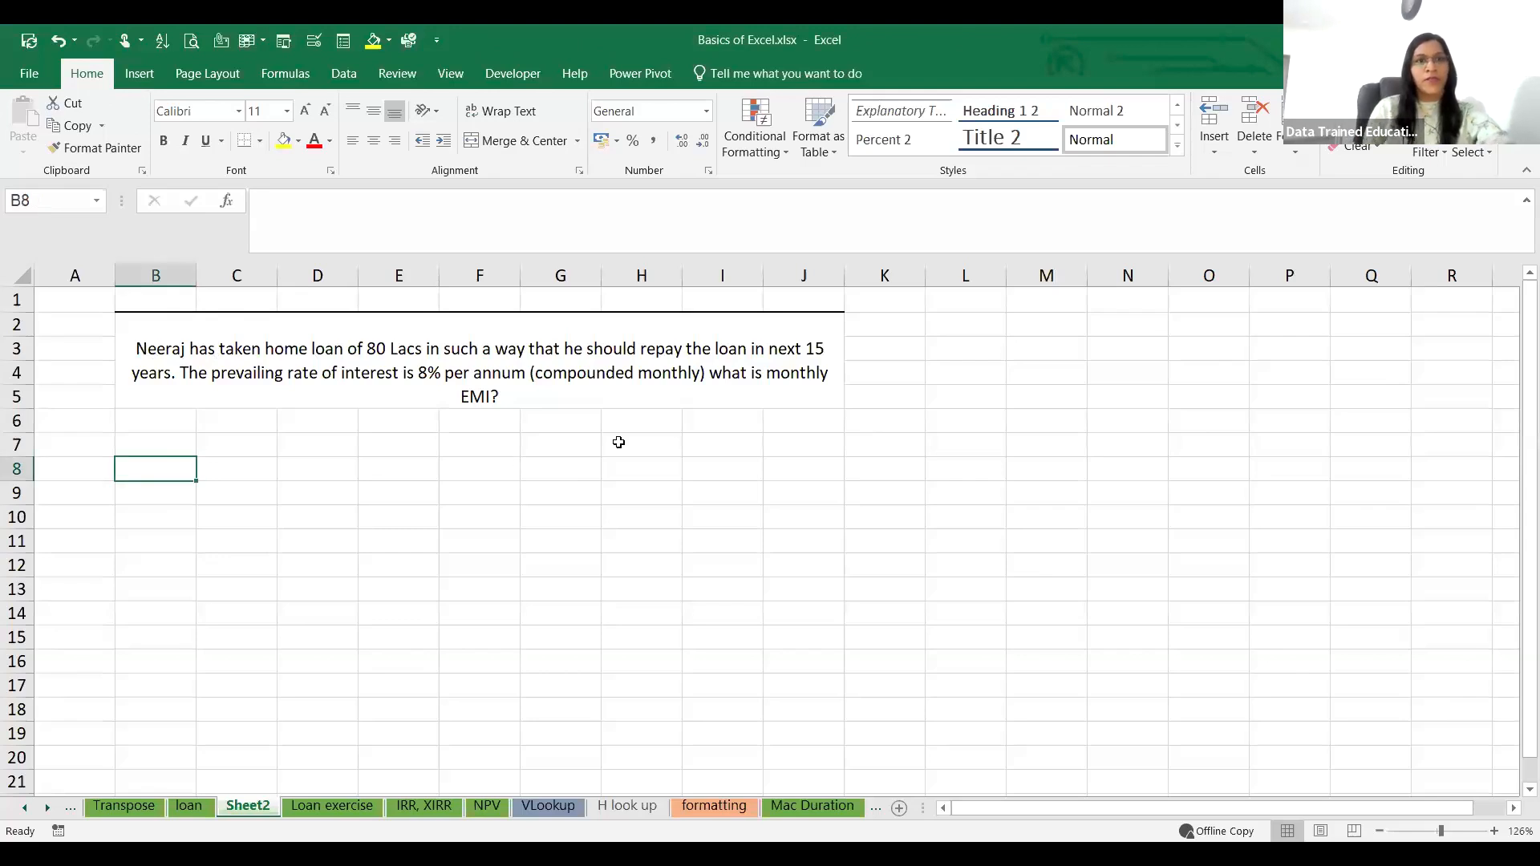
type("Pv")
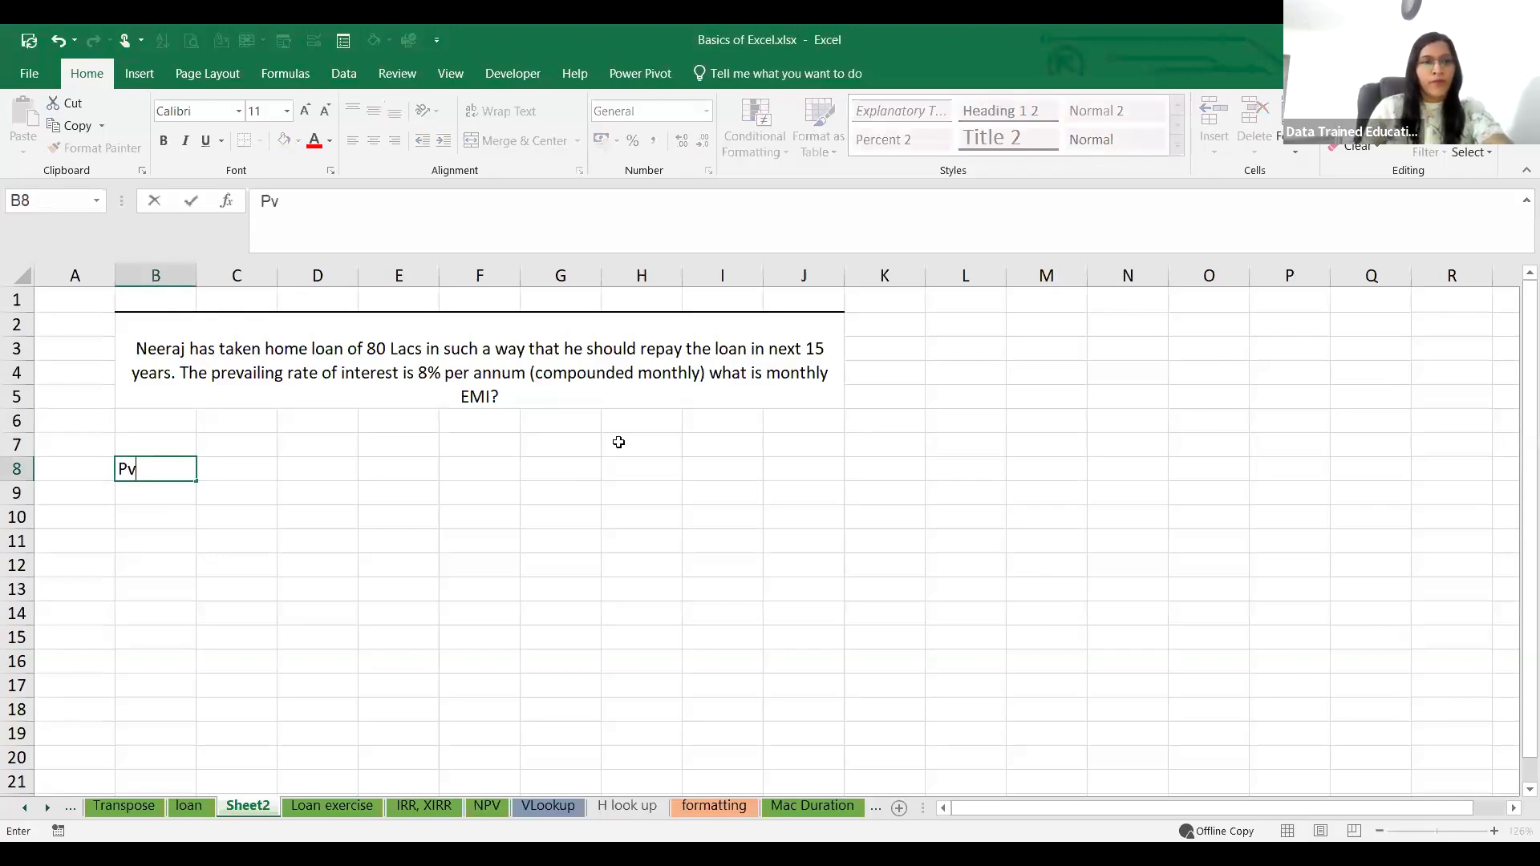
left_click(247, 473)
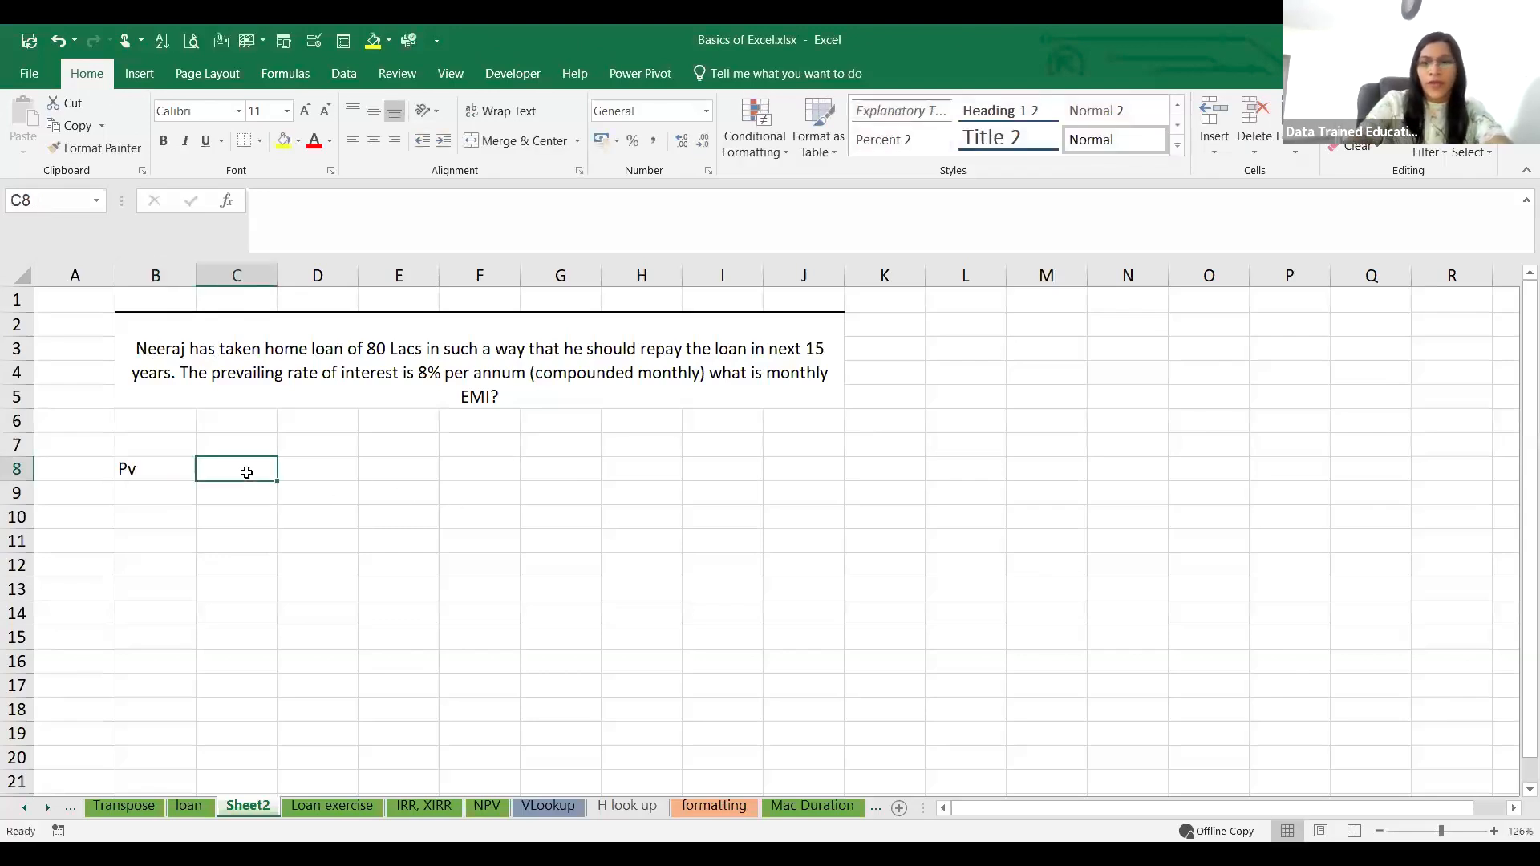
type("8000000")
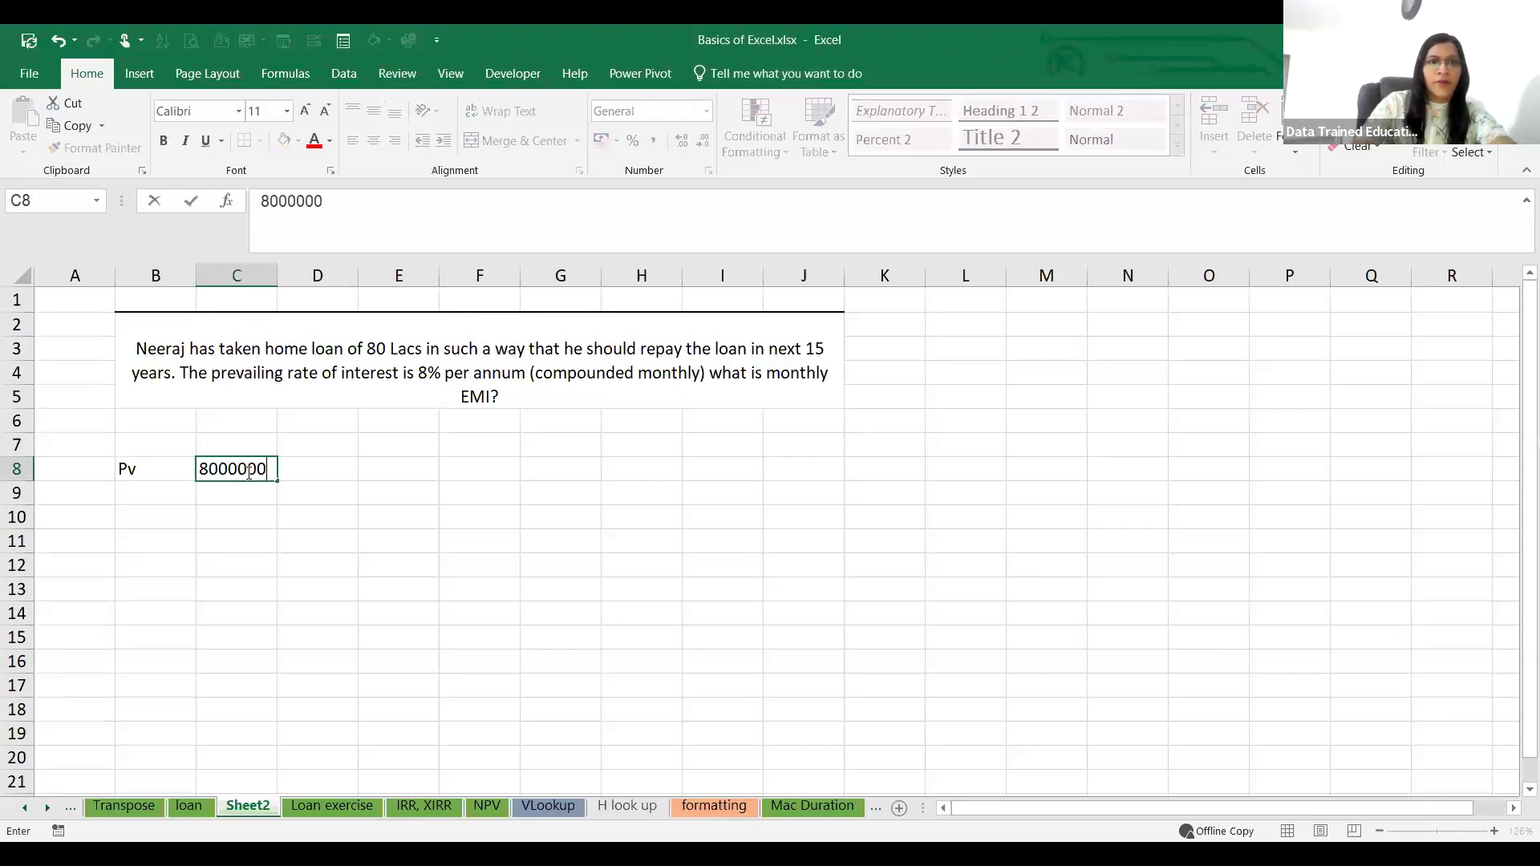
Step: Enter the interest rate 8% in C9 and label it r in B9
left_click(227, 485)
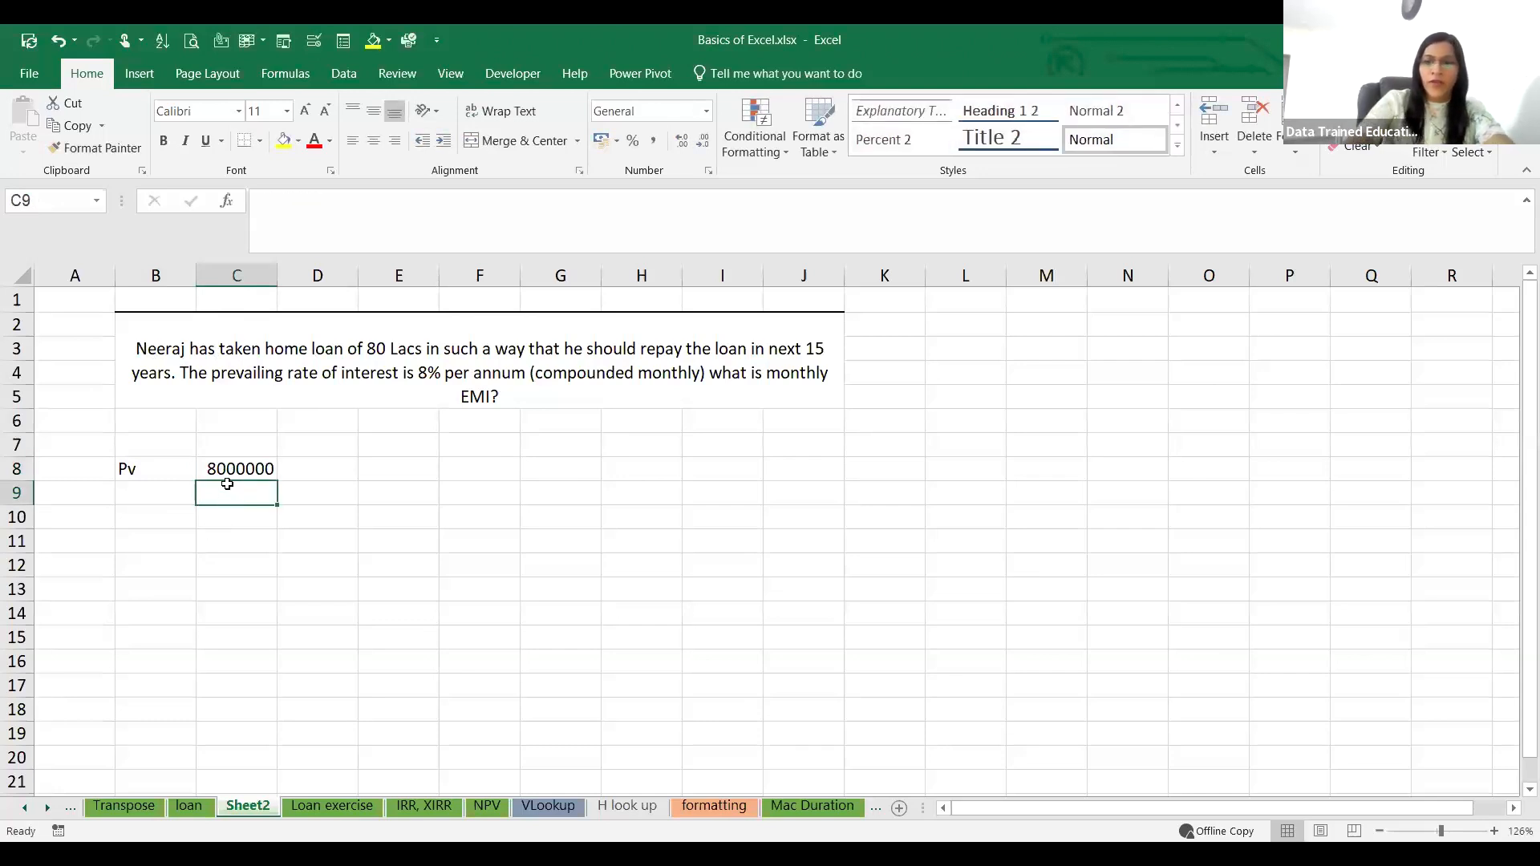
type("8%")
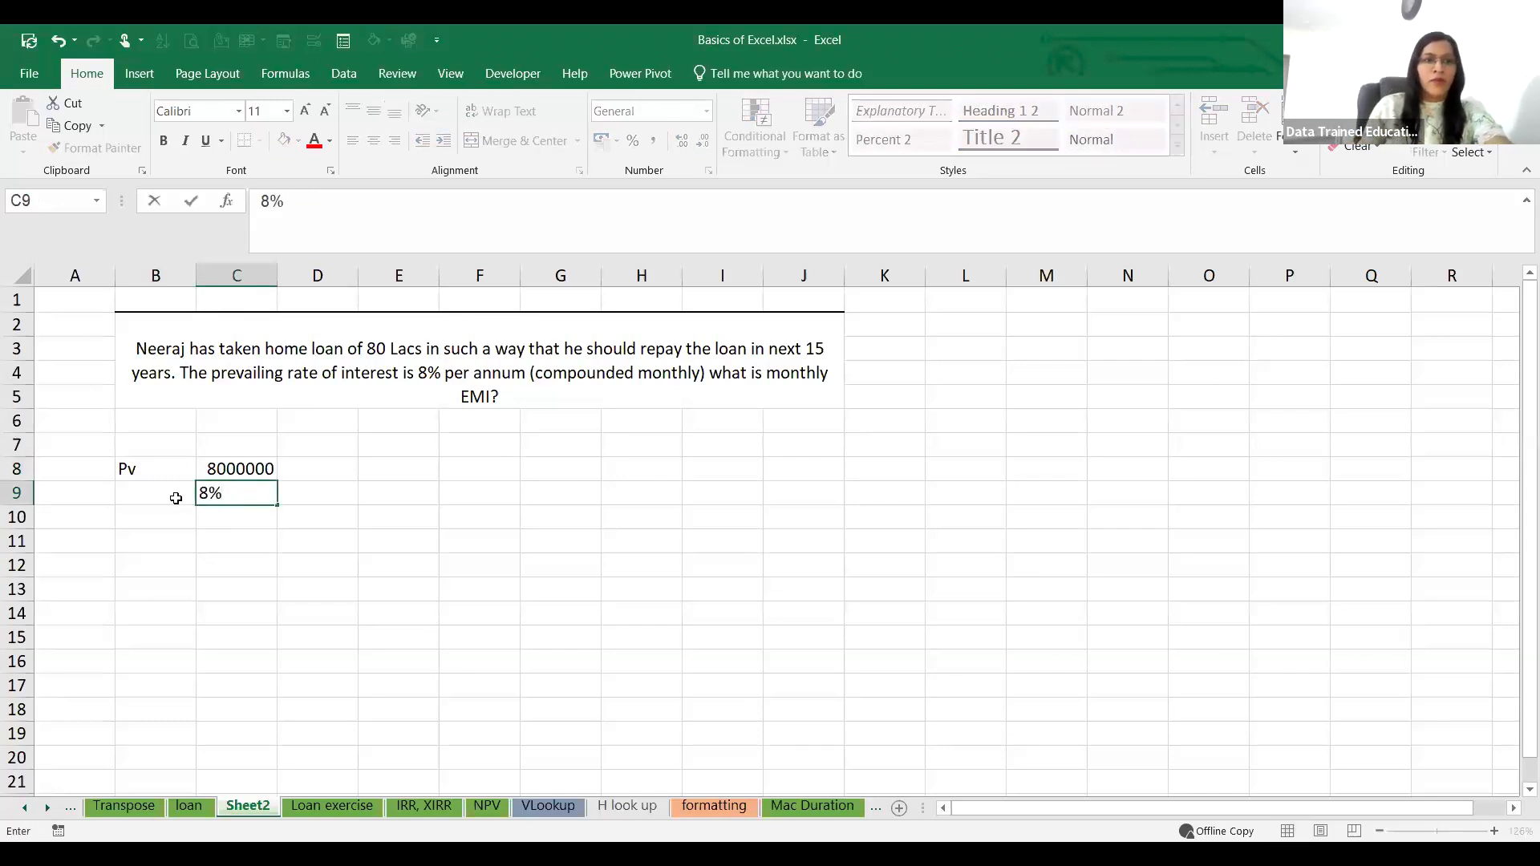
left_click(175, 498)
type("r")
Step: Label cell B10 nper and enter the loan term 15 in C10
left_click(176, 511)
type("npe")
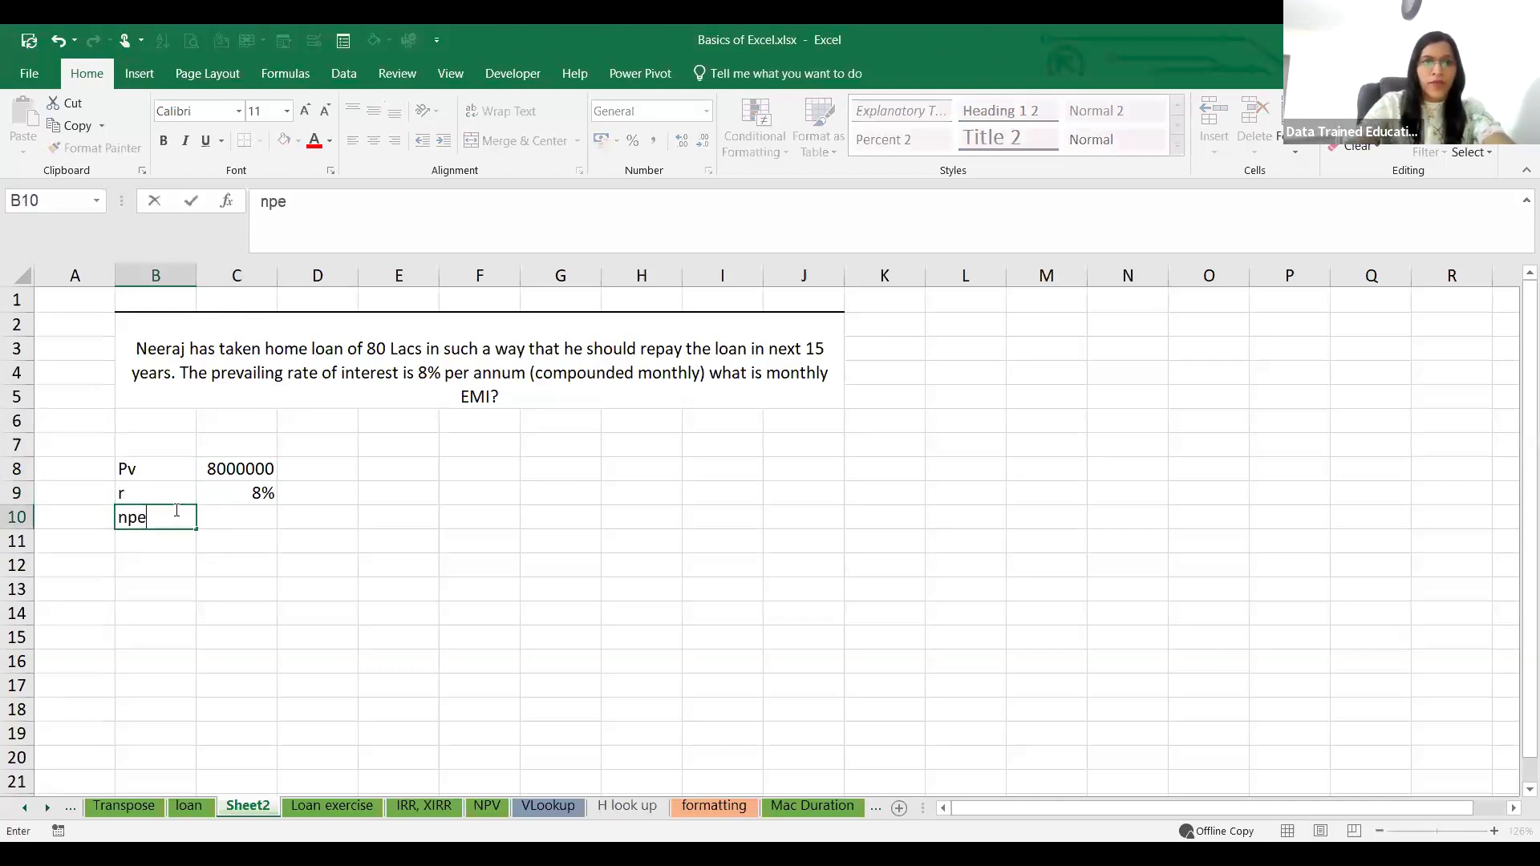
type("r")
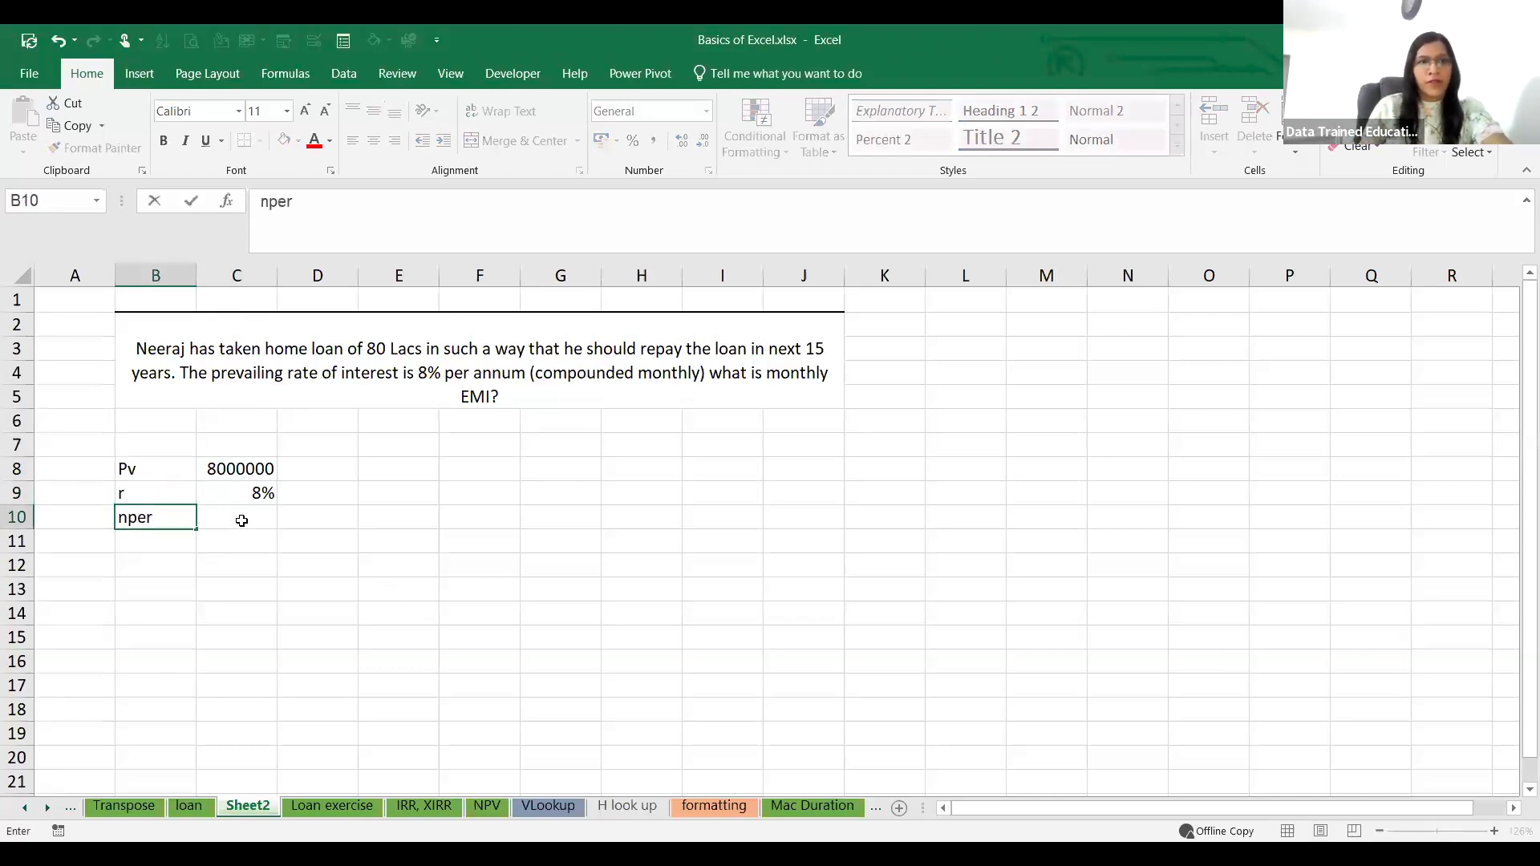
left_click(242, 519)
type("15")
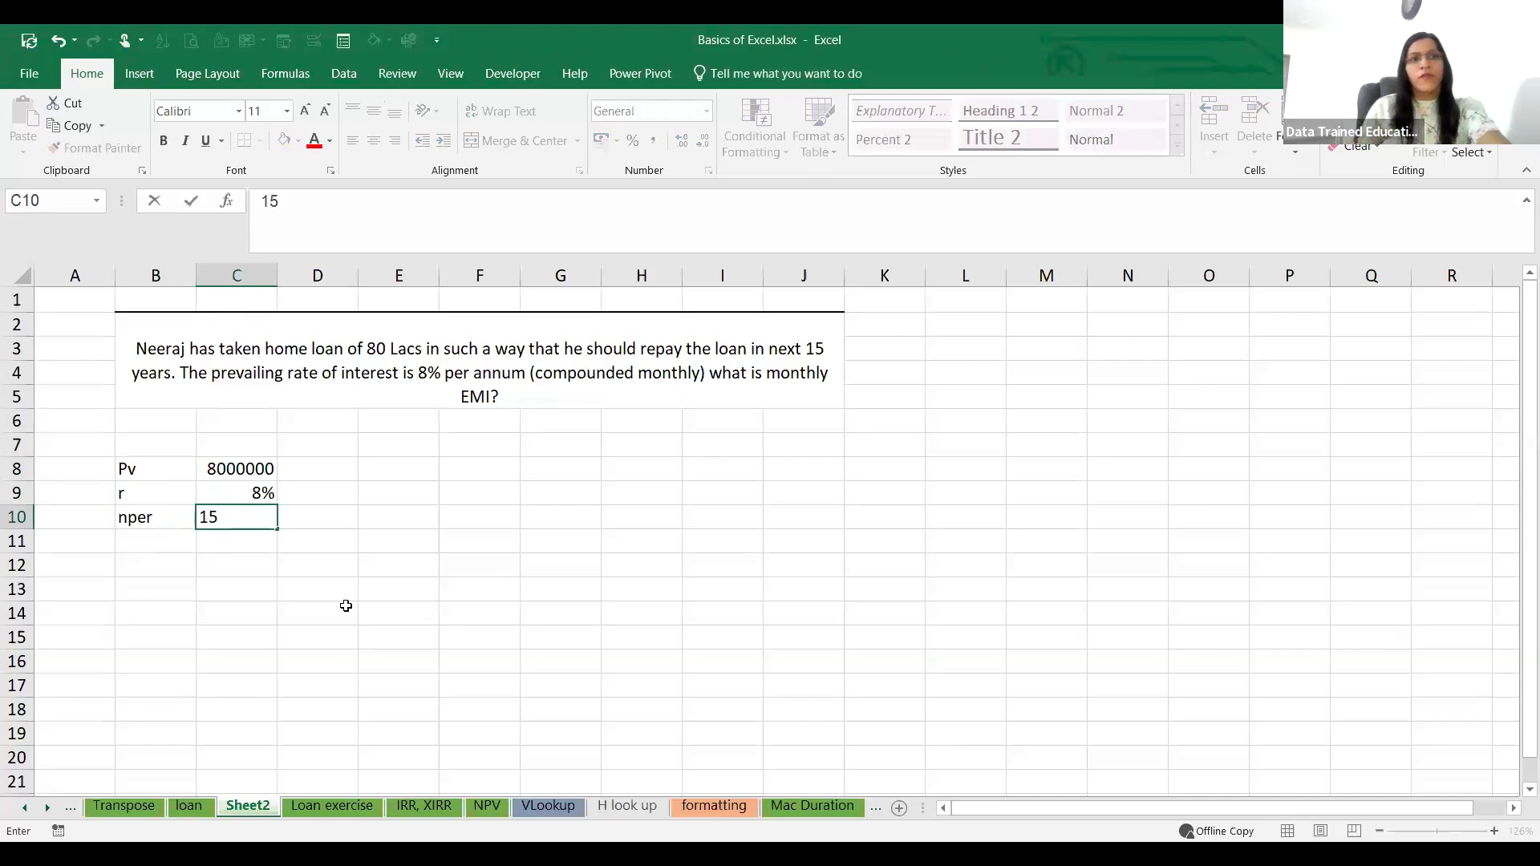
left_click(341, 542)
Step: Calculate the monthly interest rate in D9 with the formula =C9/12
left_click(321, 491)
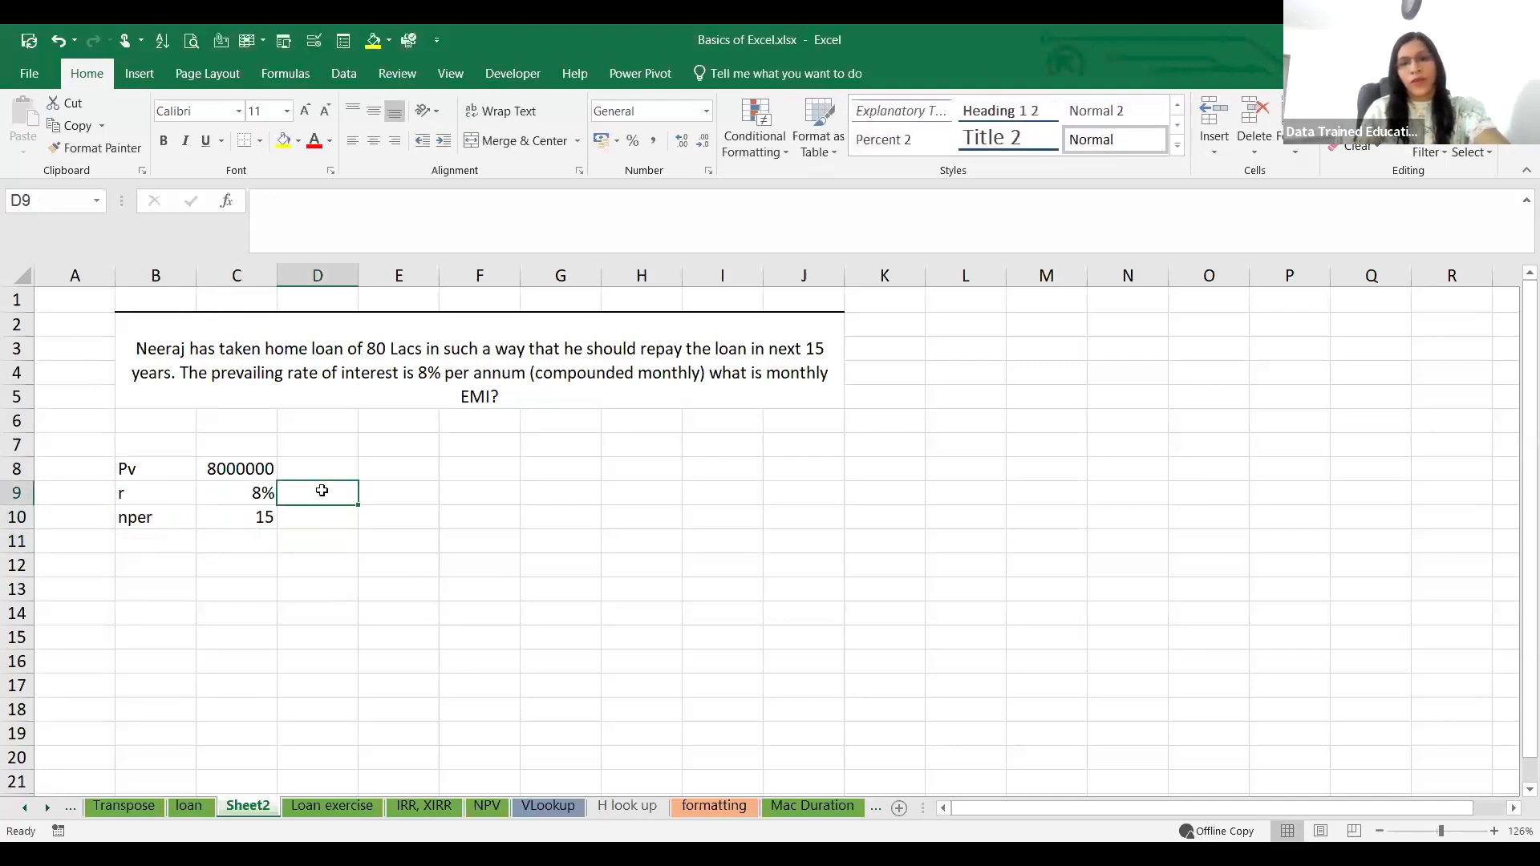
type("=")
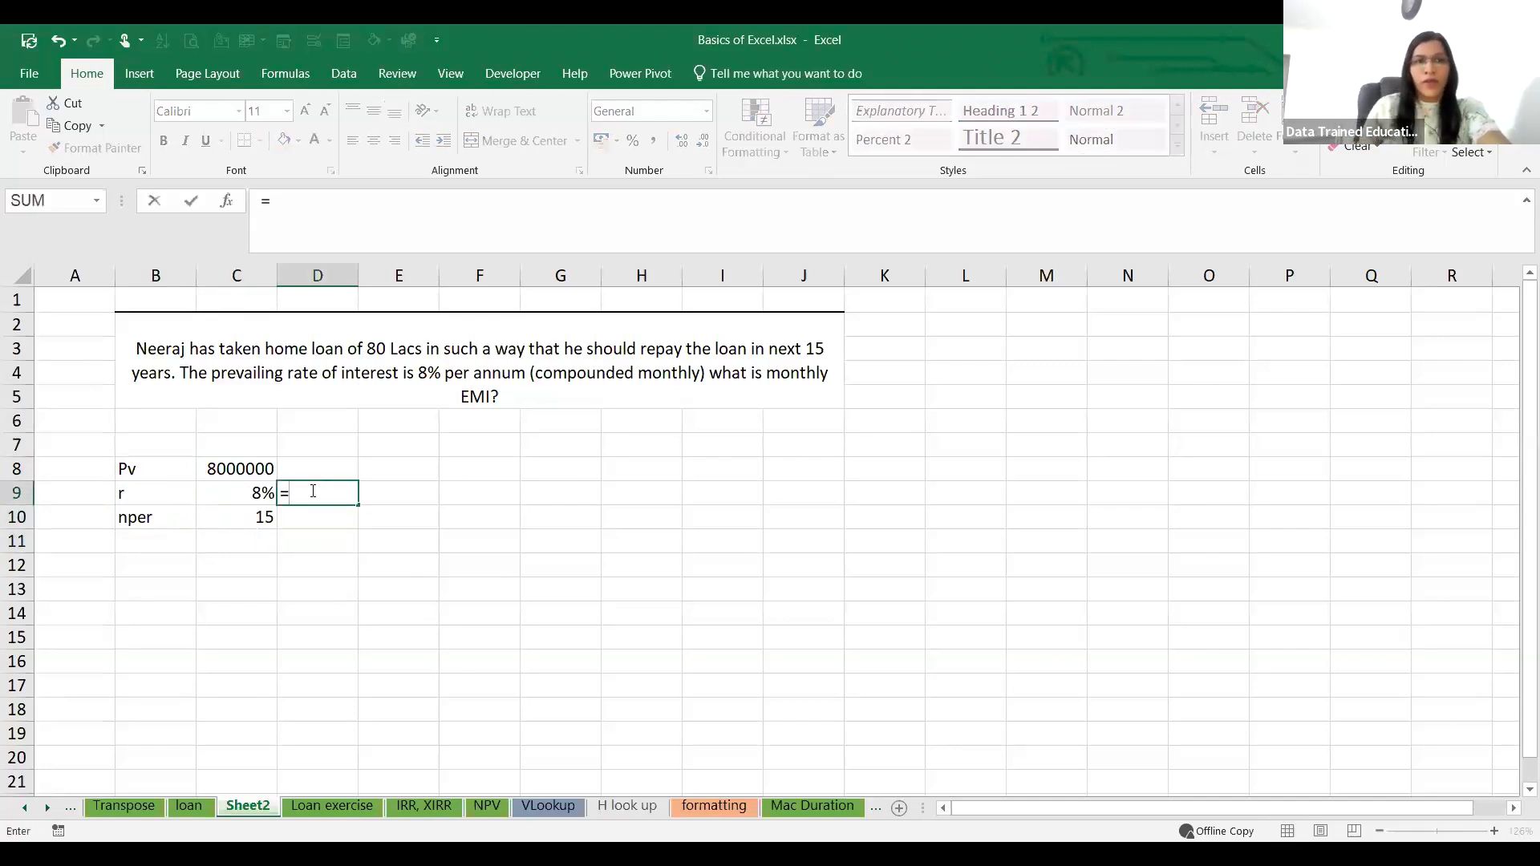
left_click(257, 499)
type("/12")
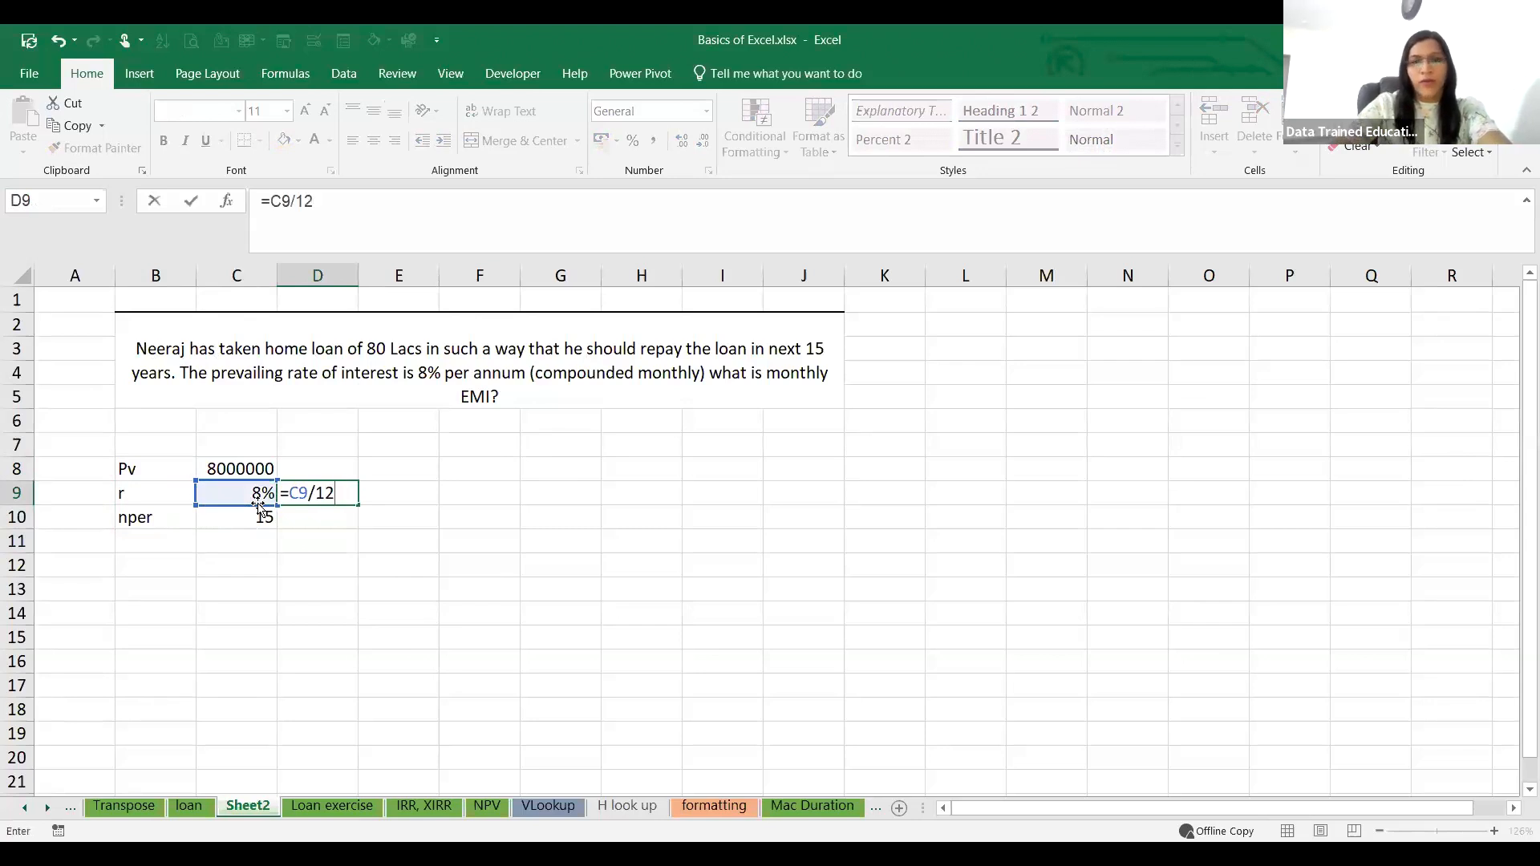
key("Return")
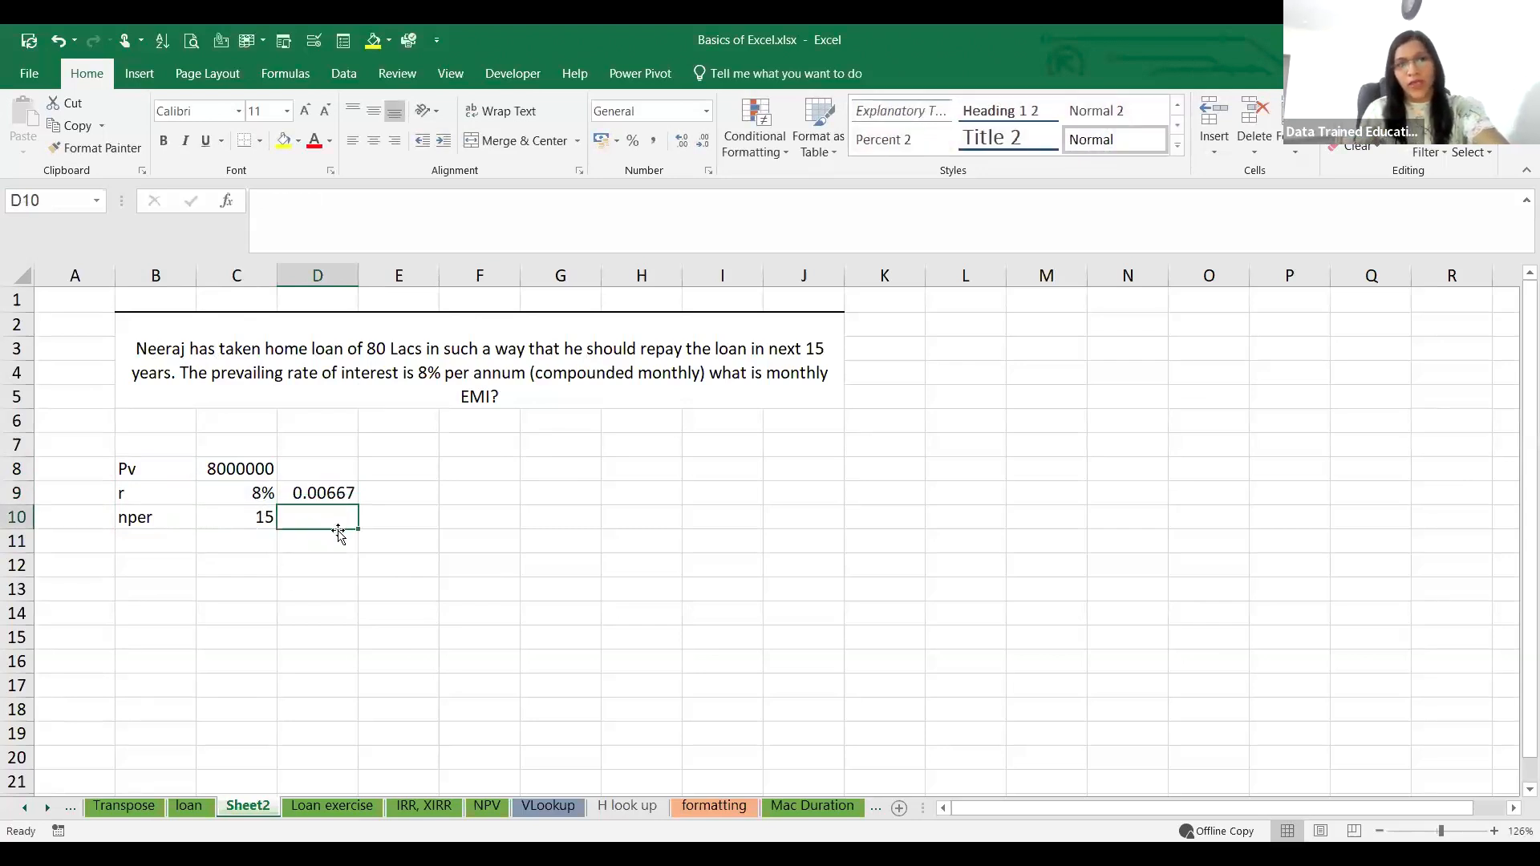
Step: Calculate the number of monthly periods in D10 with the formula =C10*12
left_click(253, 521)
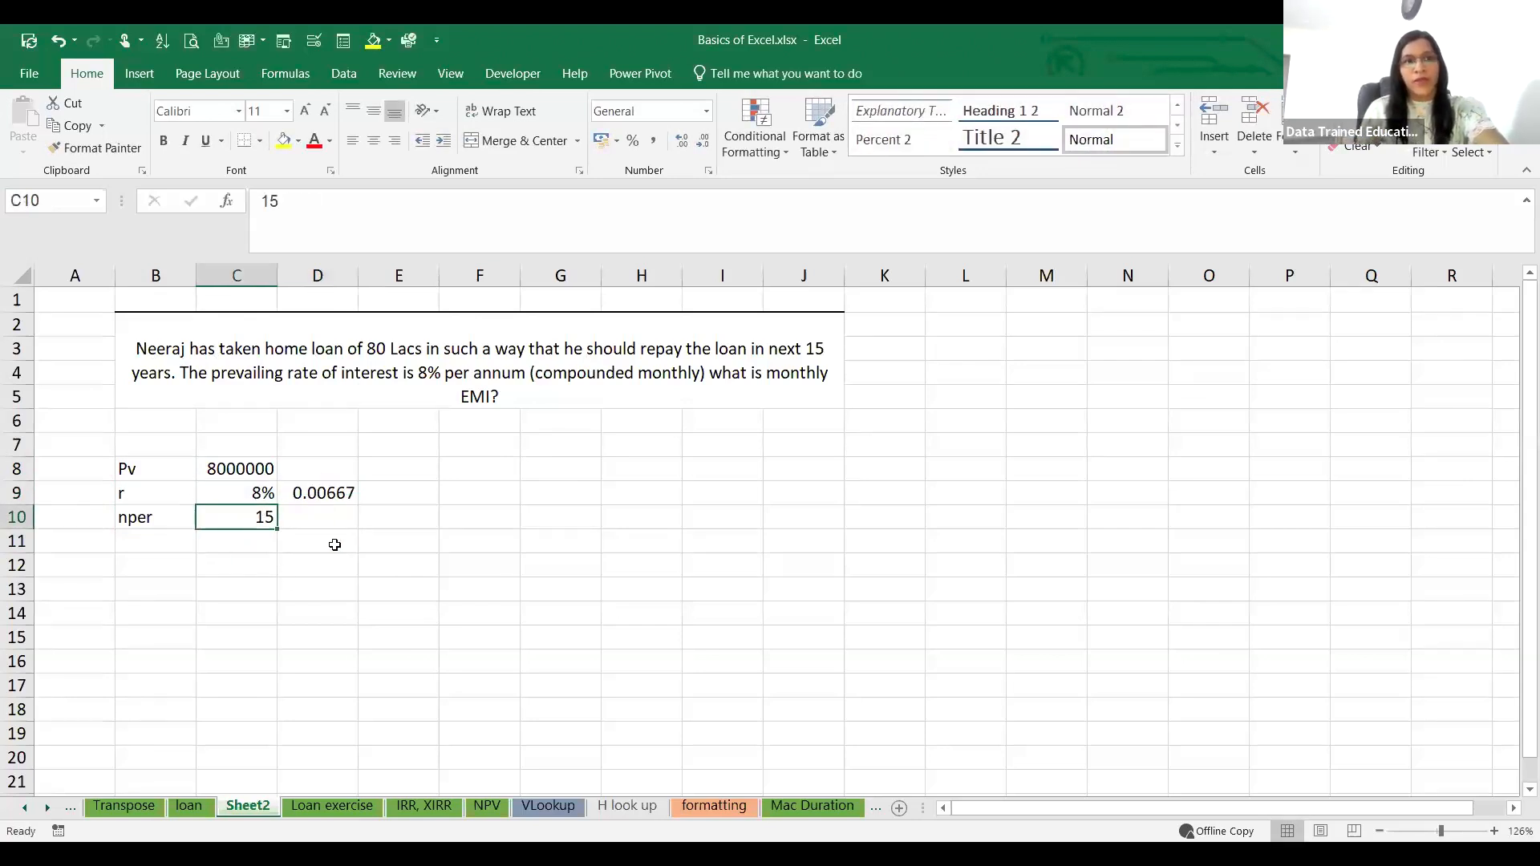
left_click_drag(338, 531, 338, 527)
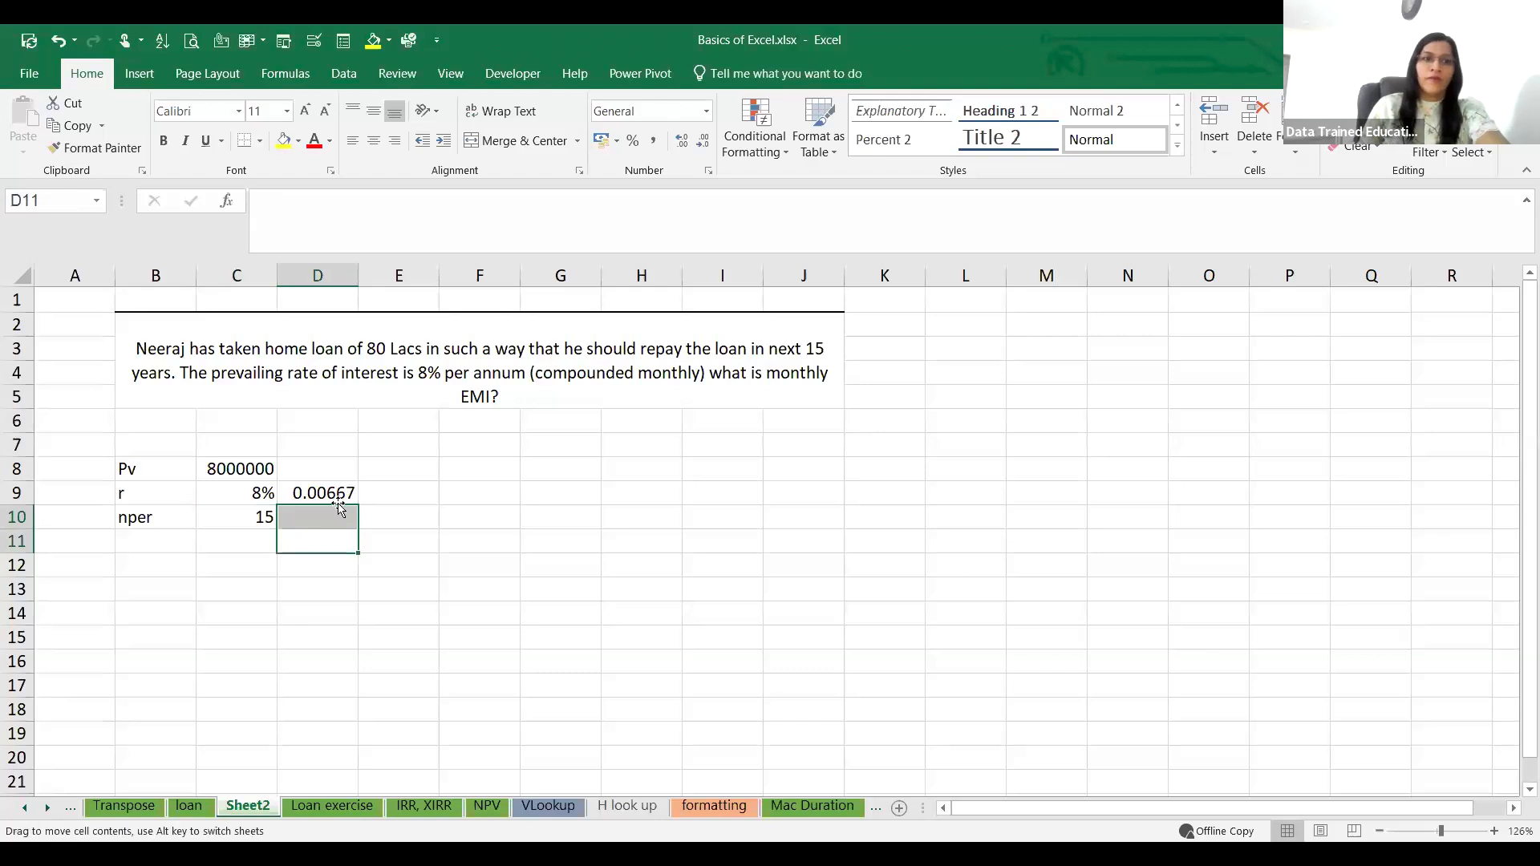
left_click(335, 517)
type("=")
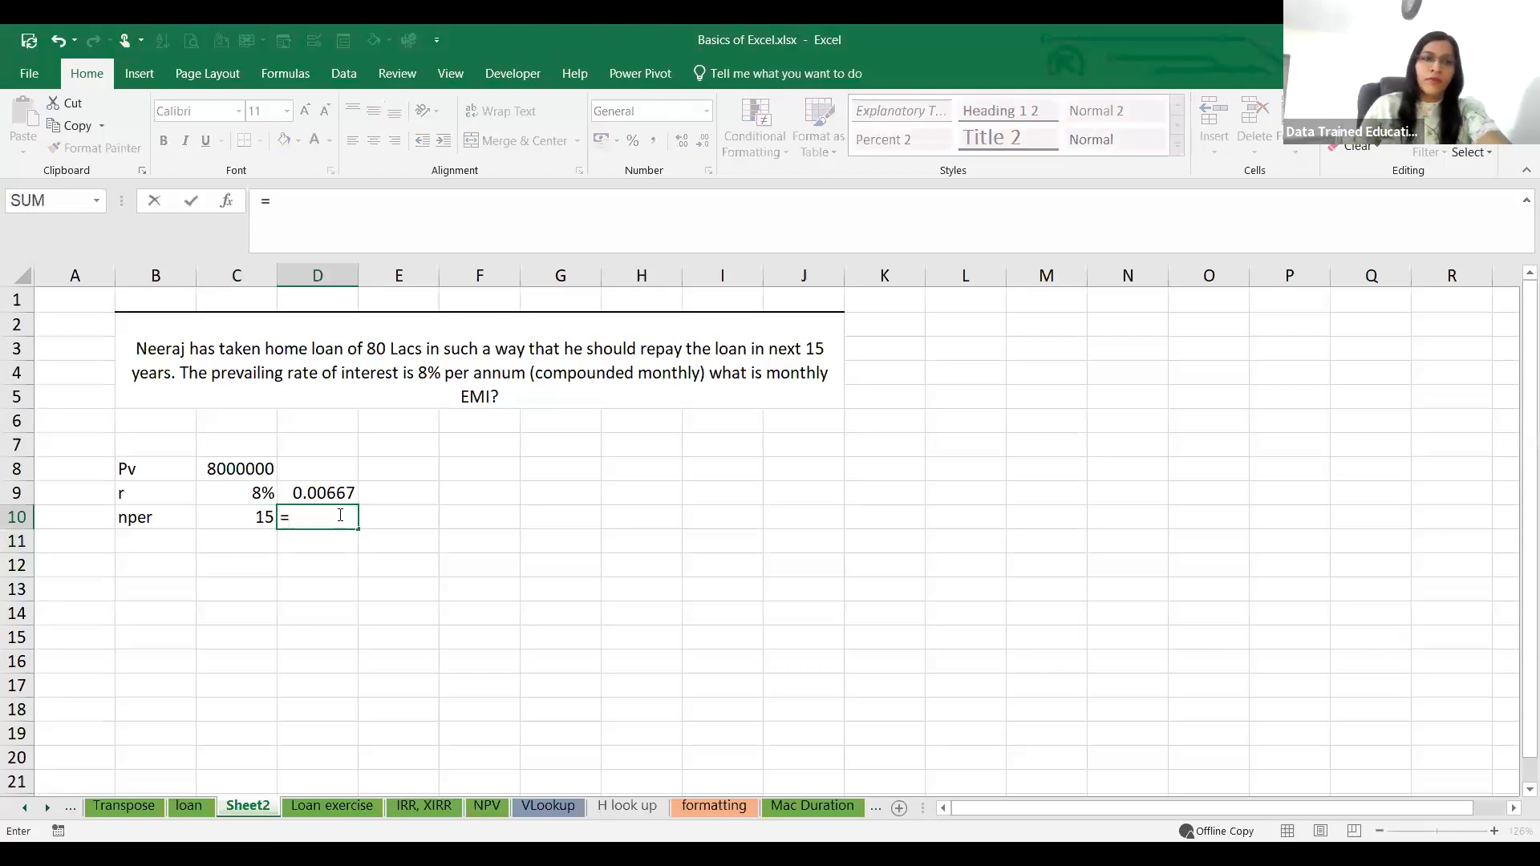
left_click(216, 514)
type("/")
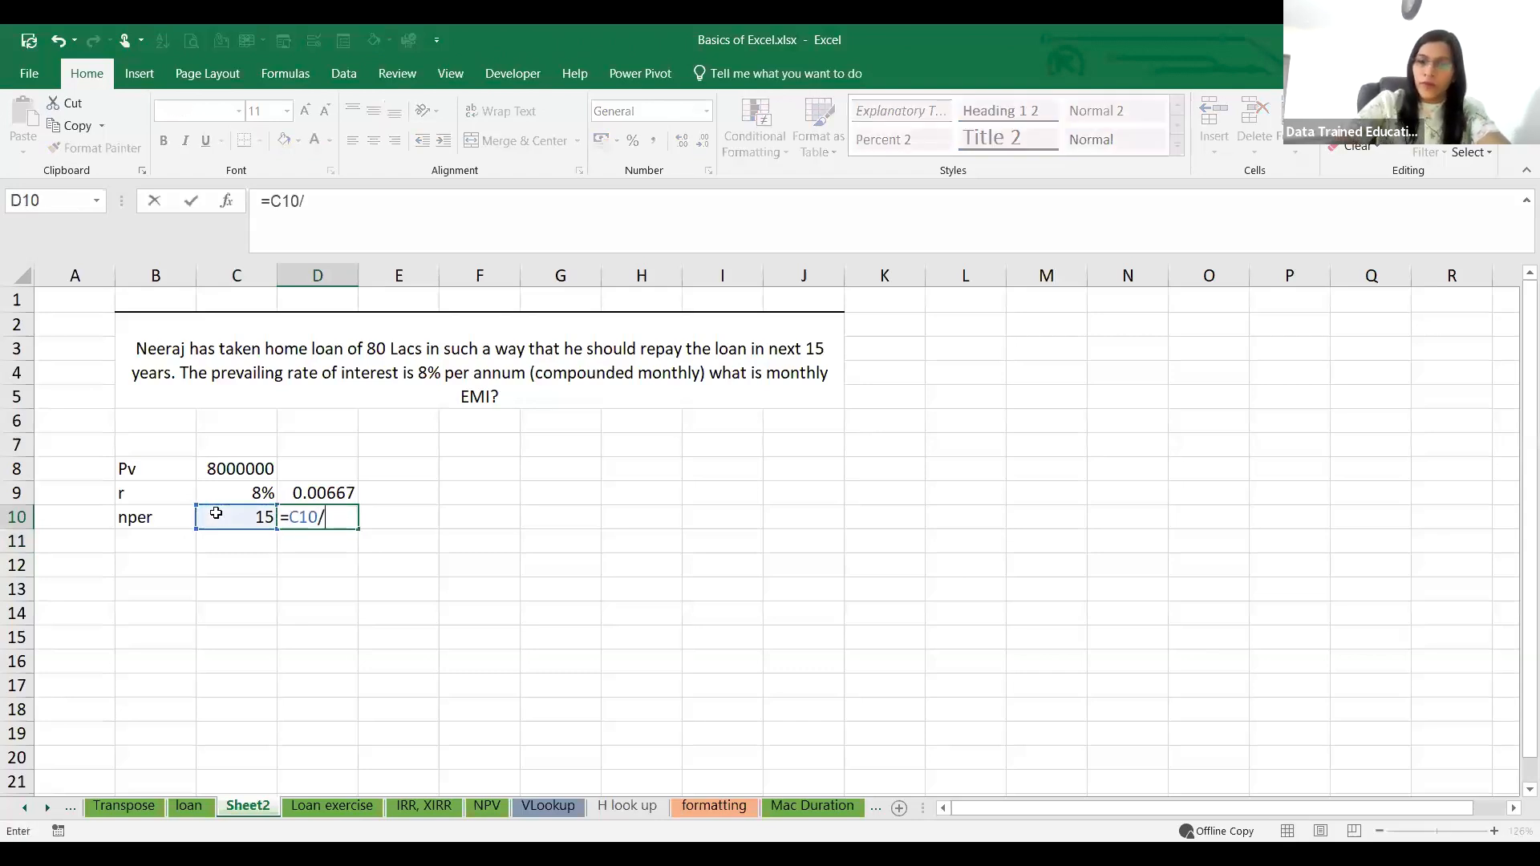
key("BackSpace")
type("*12")
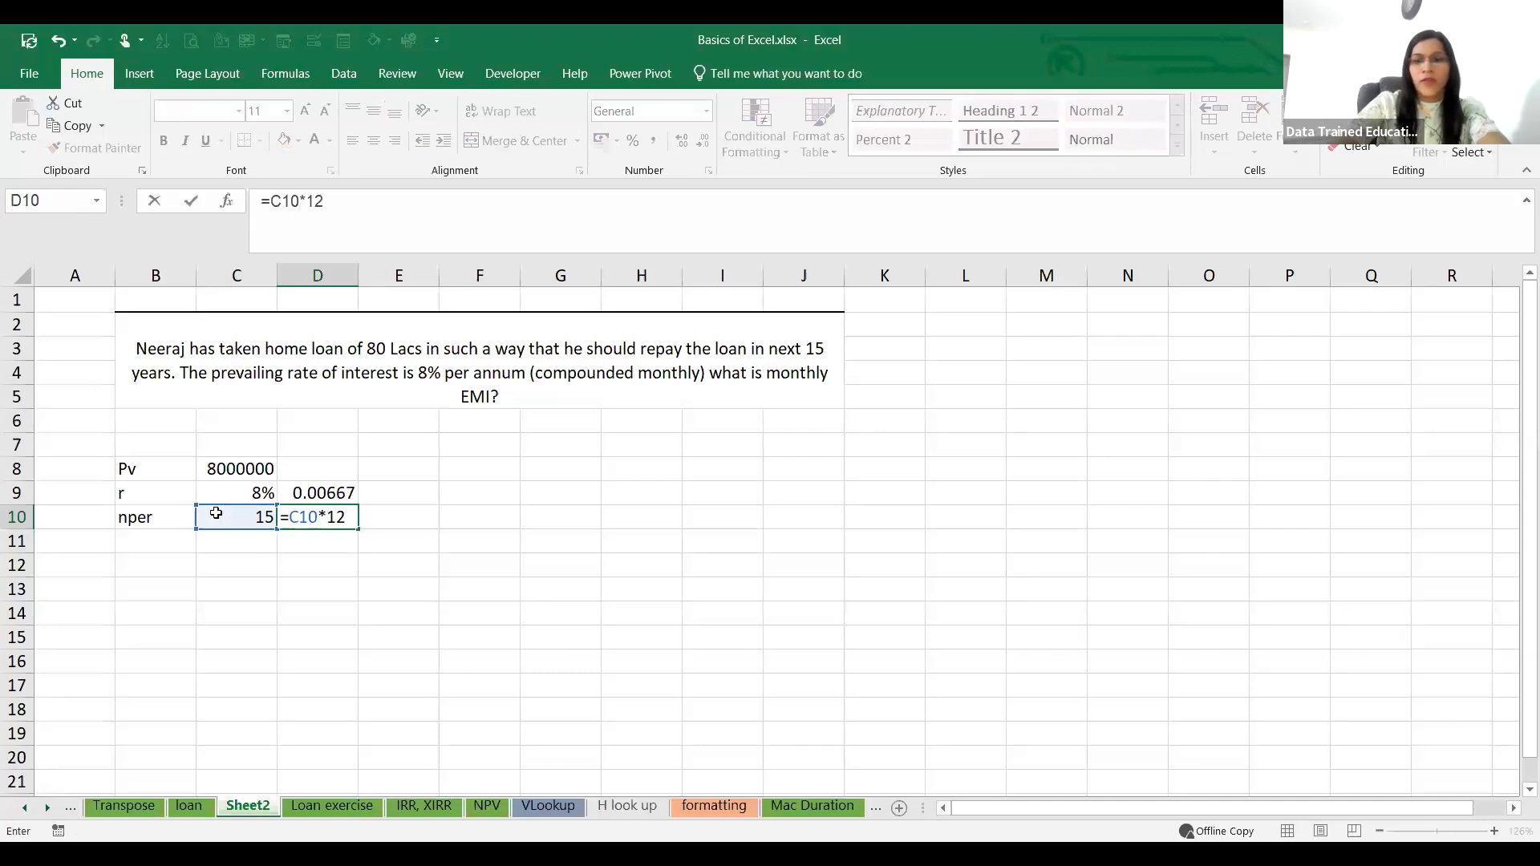
key("Return")
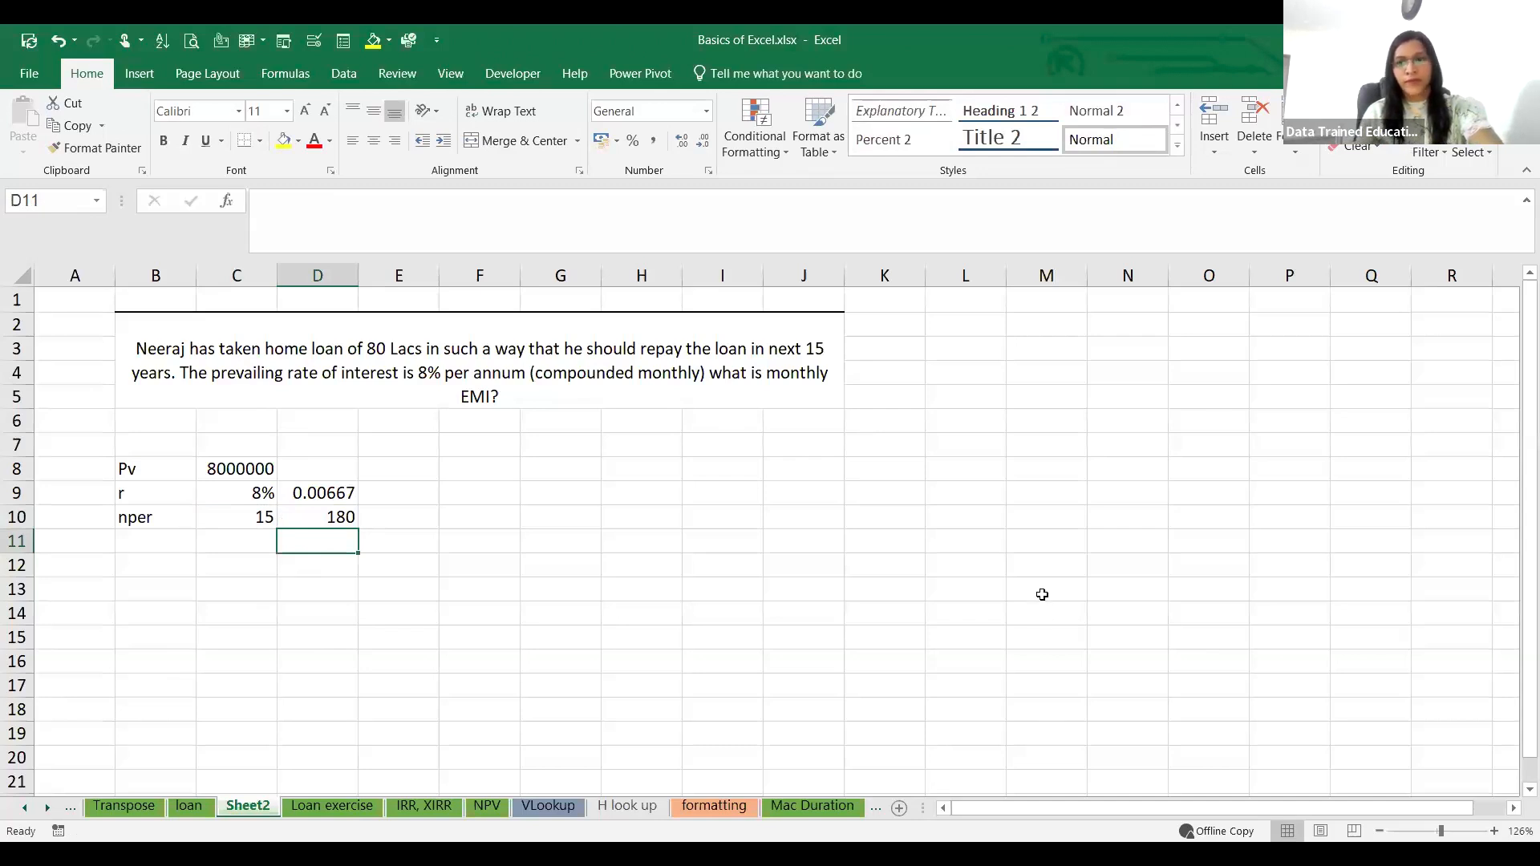
key("alt+Tab")
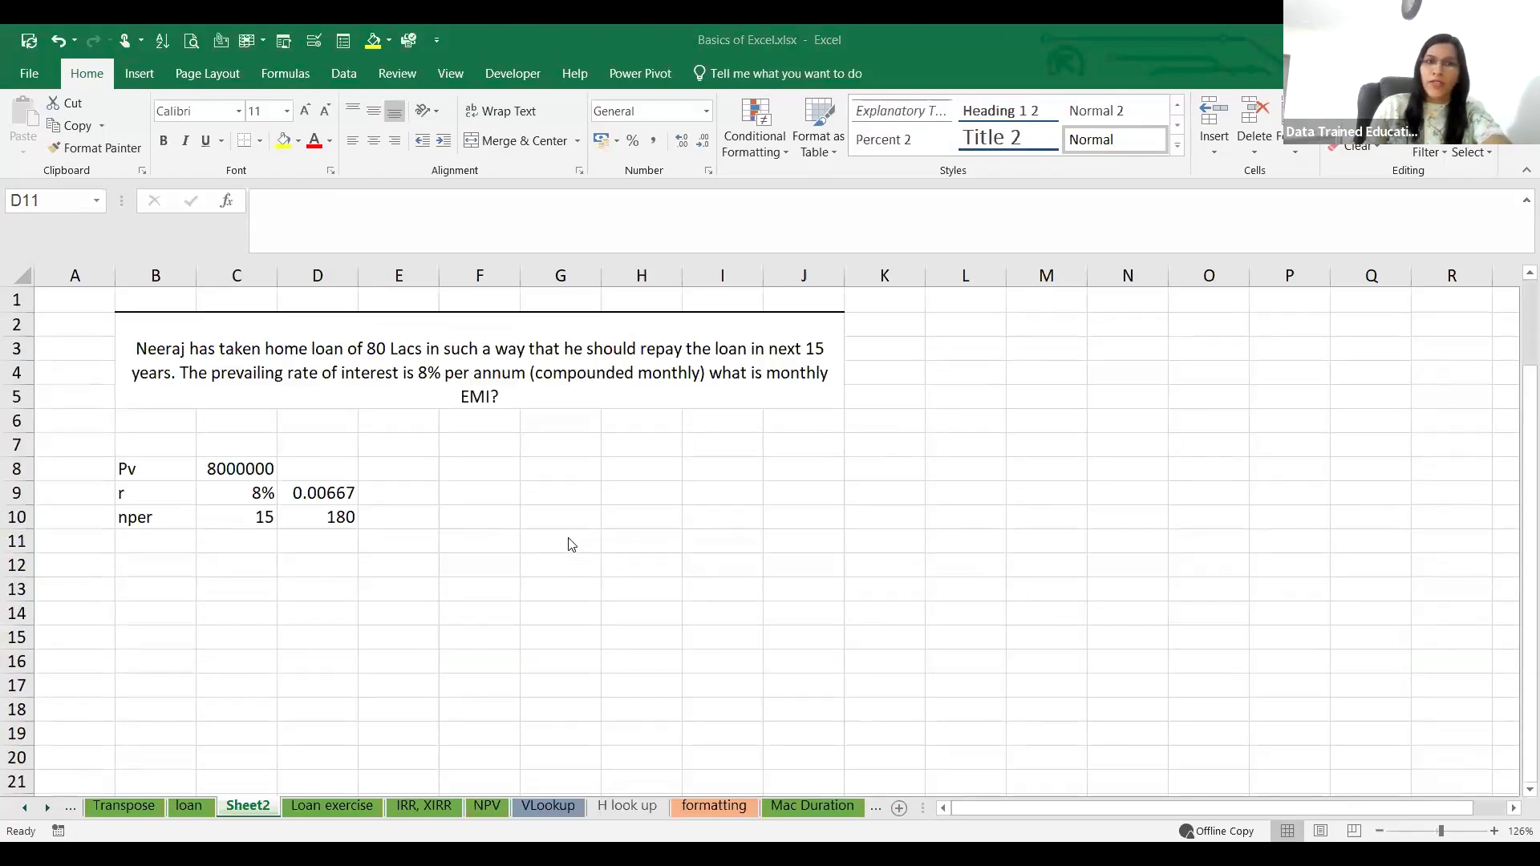
left_click(156, 607)
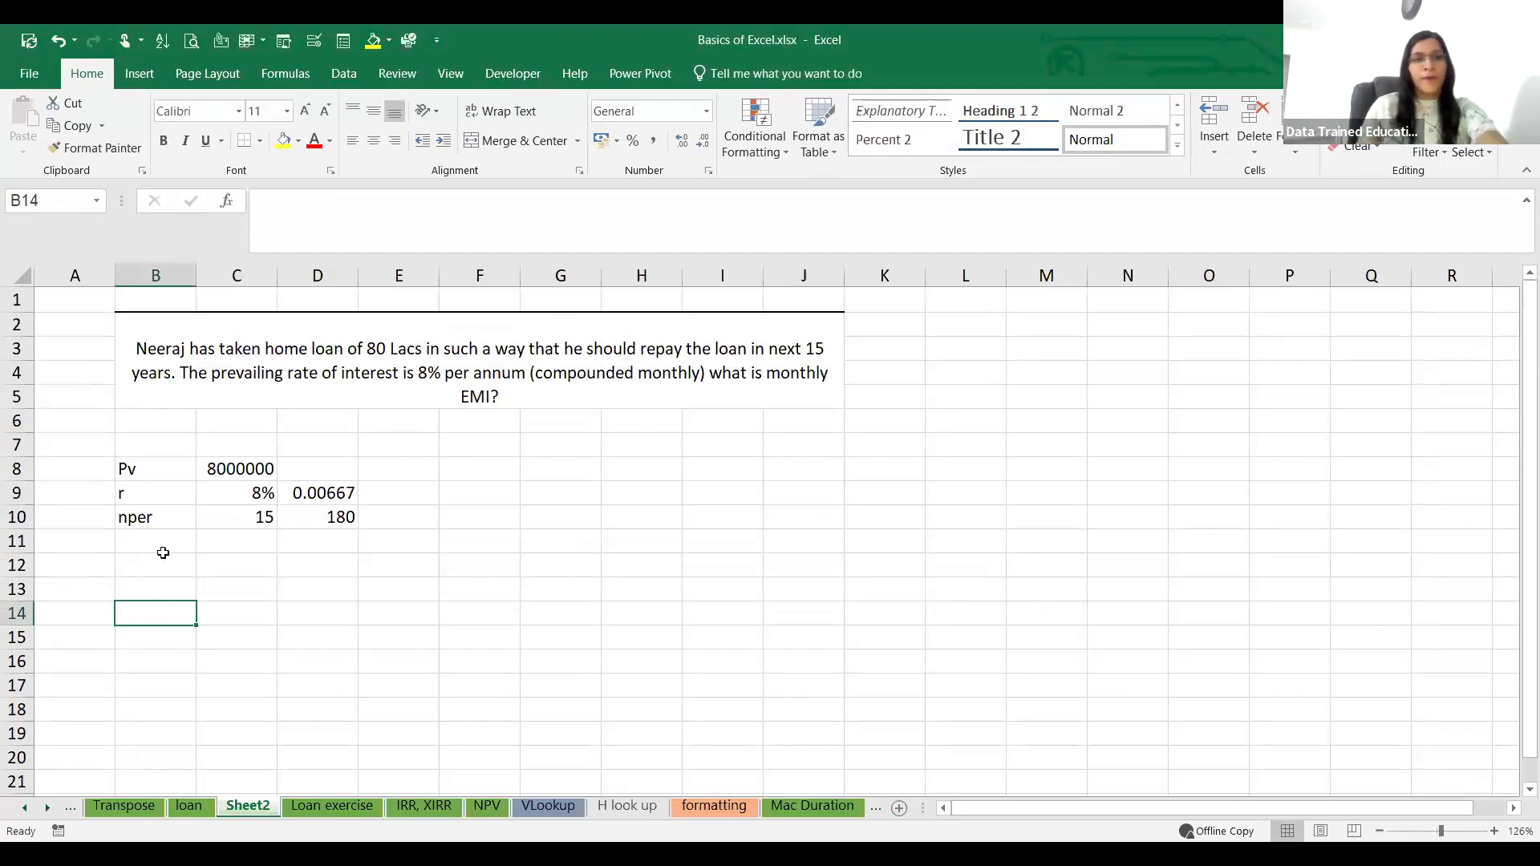
left_click(236, 583)
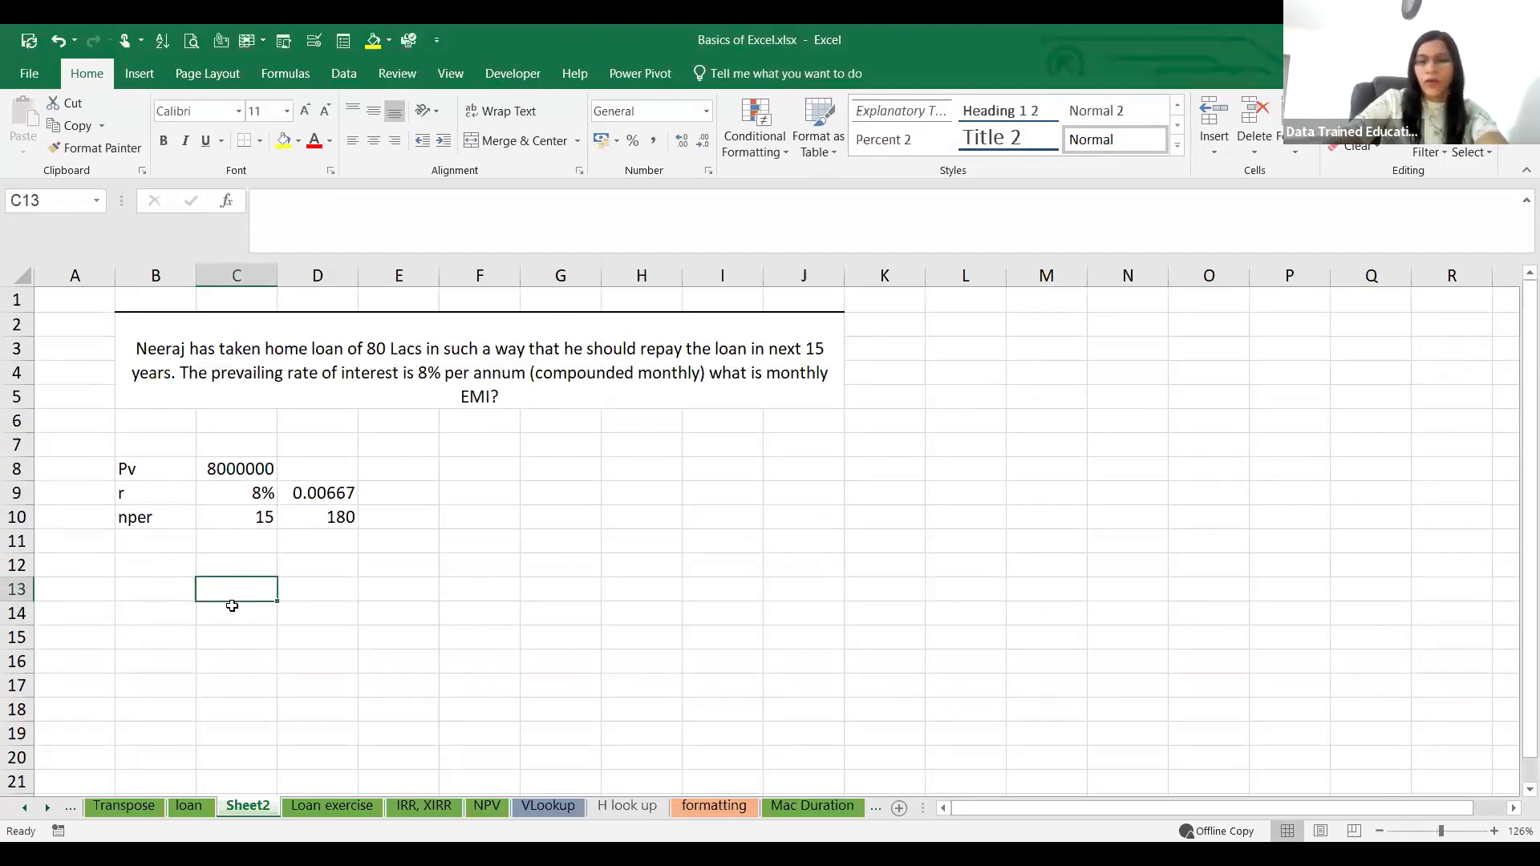
type("01-01")
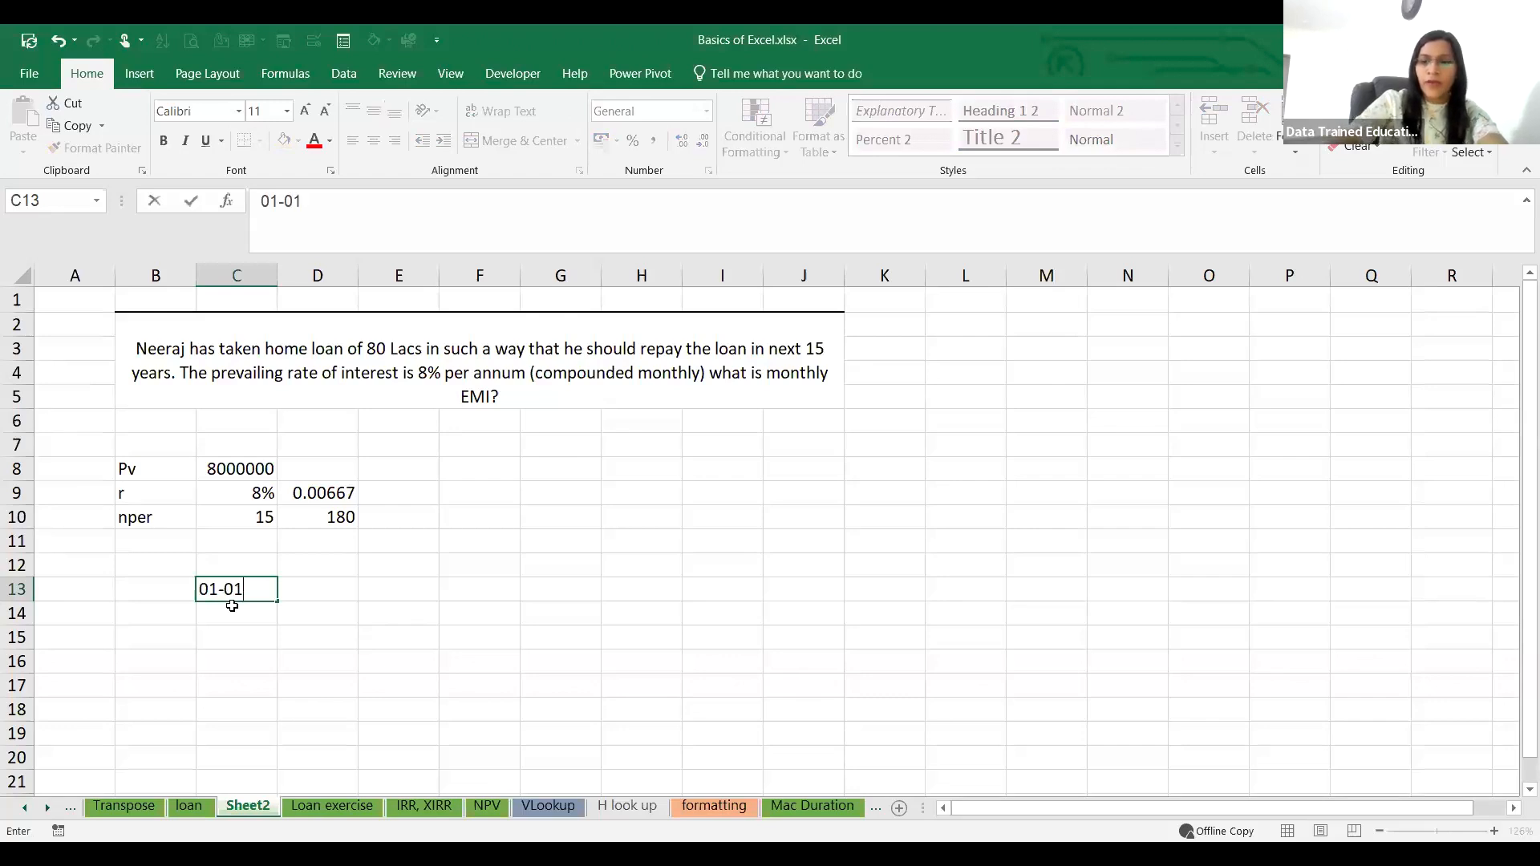
type("-2024")
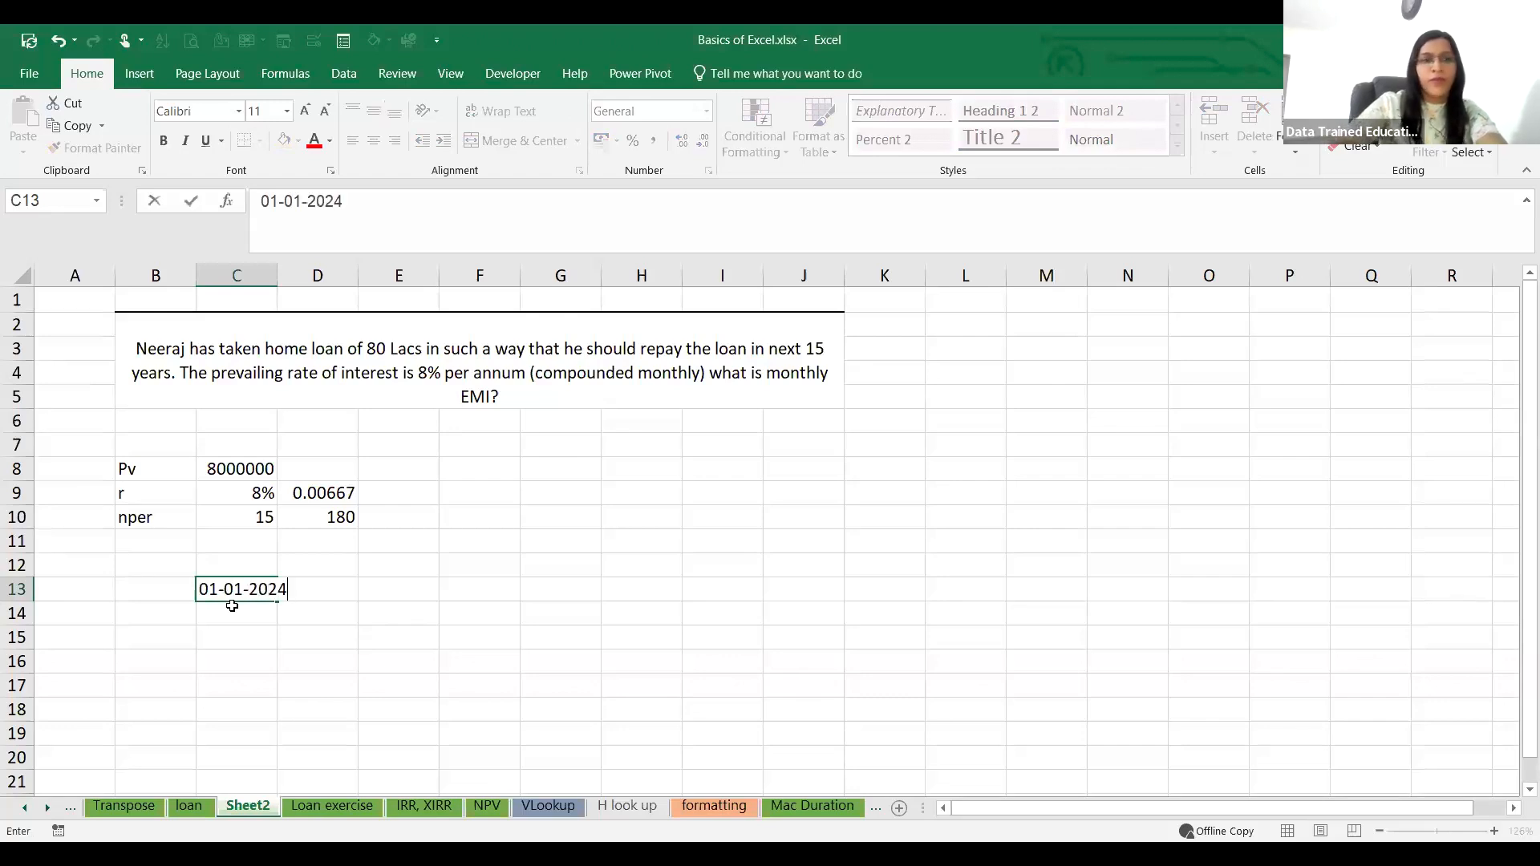
left_click(292, 687)
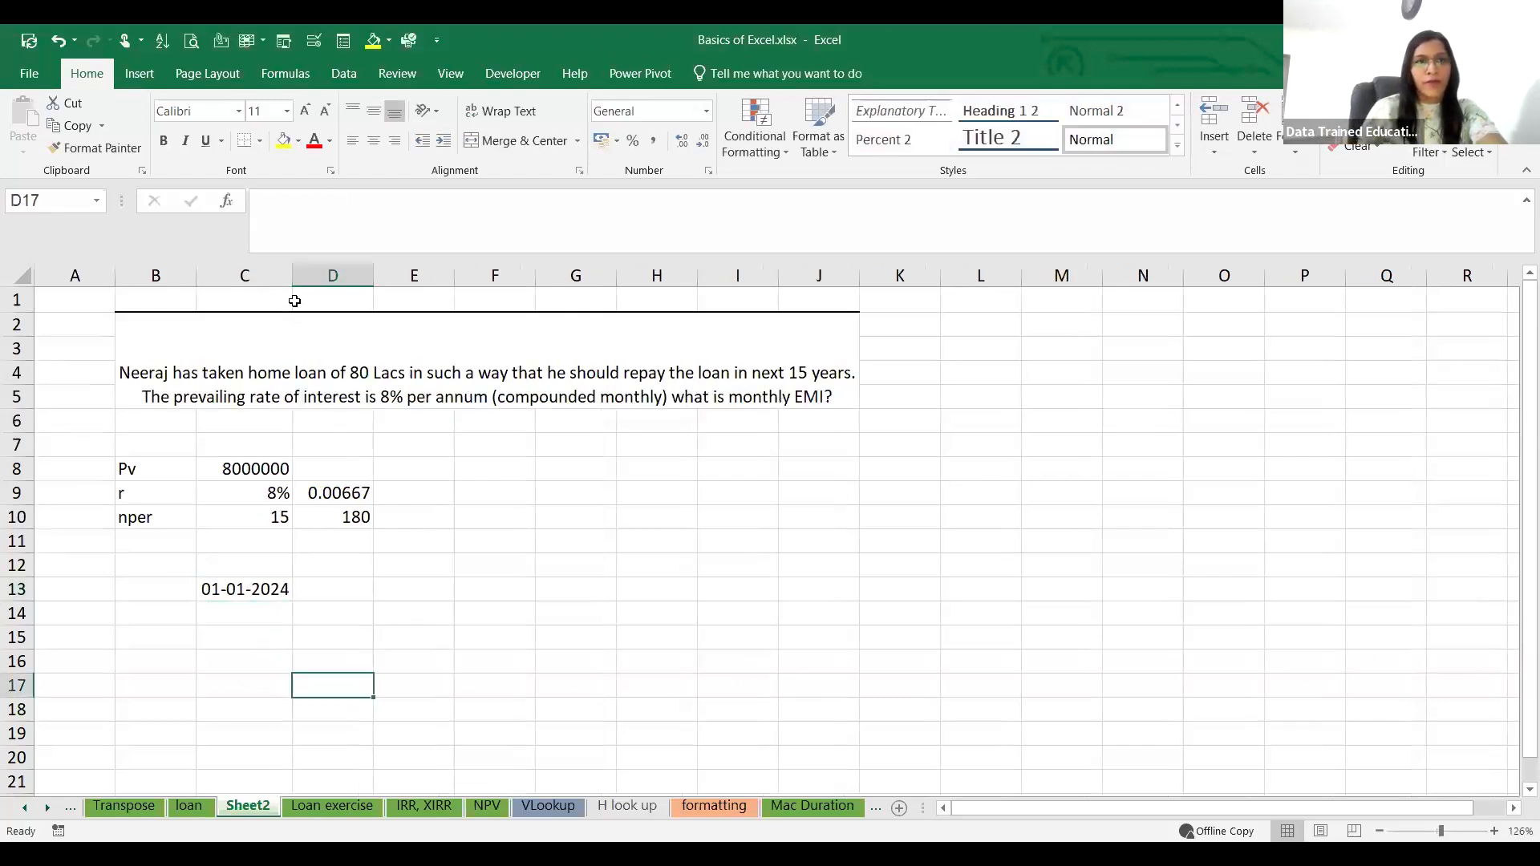
left_click(255, 591)
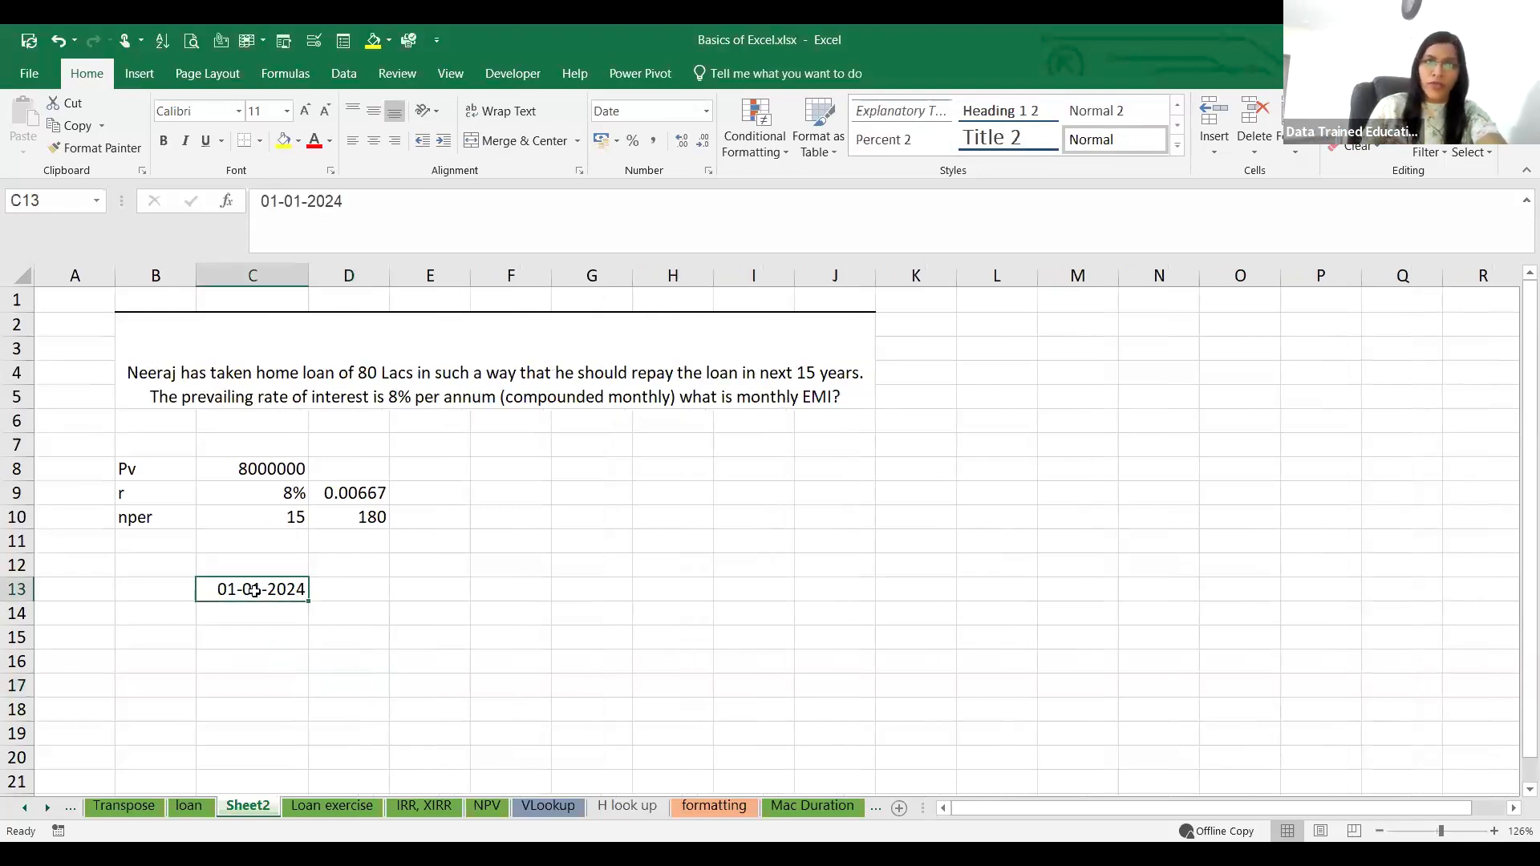
type("1")
key("Return")
type("2")
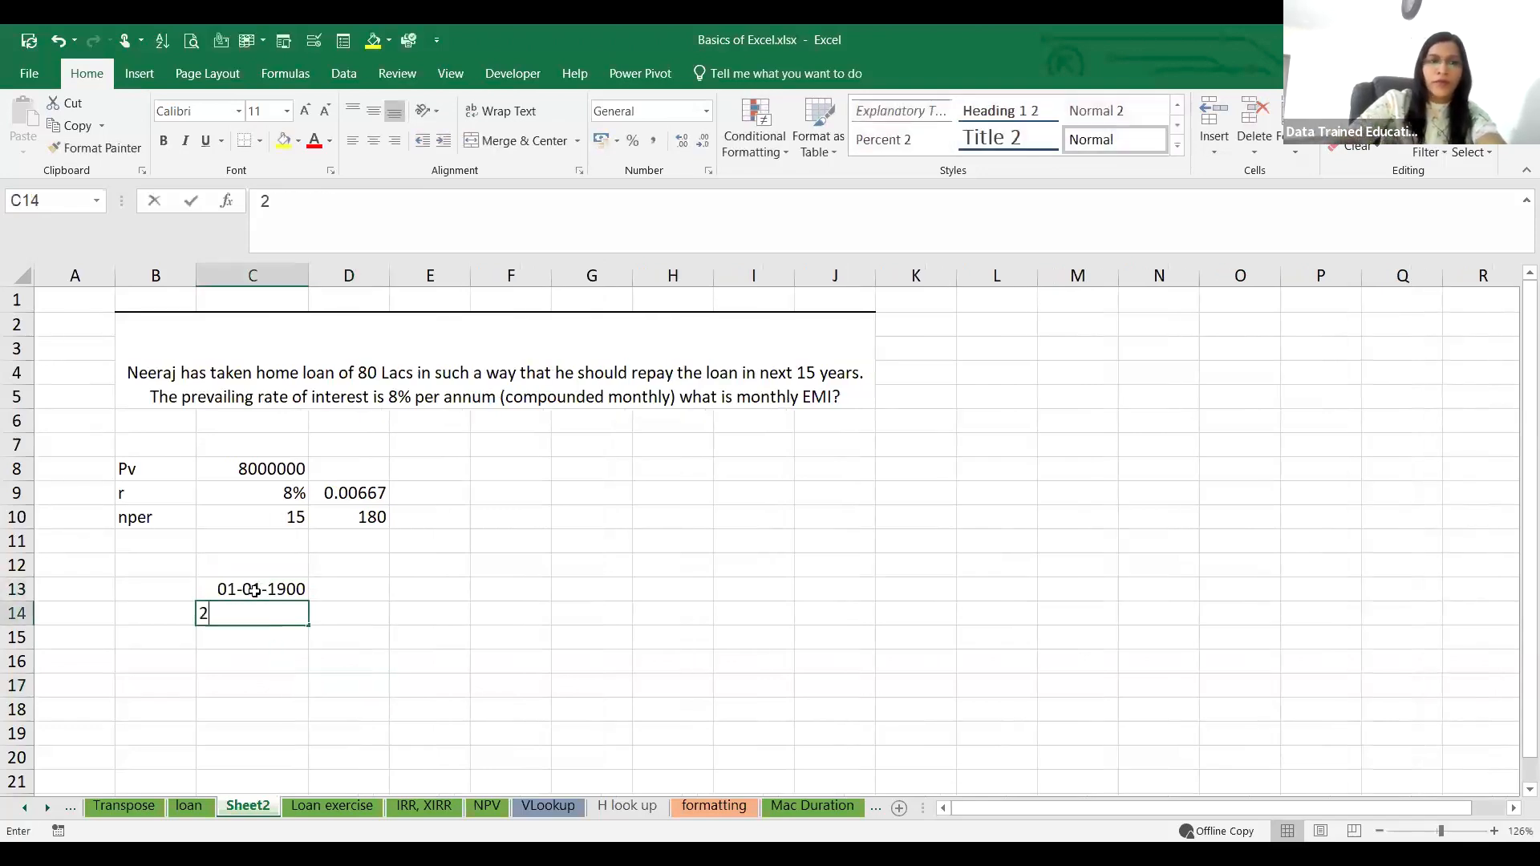
left_click(229, 588)
type("1")
key("Return")
left_click(259, 596)
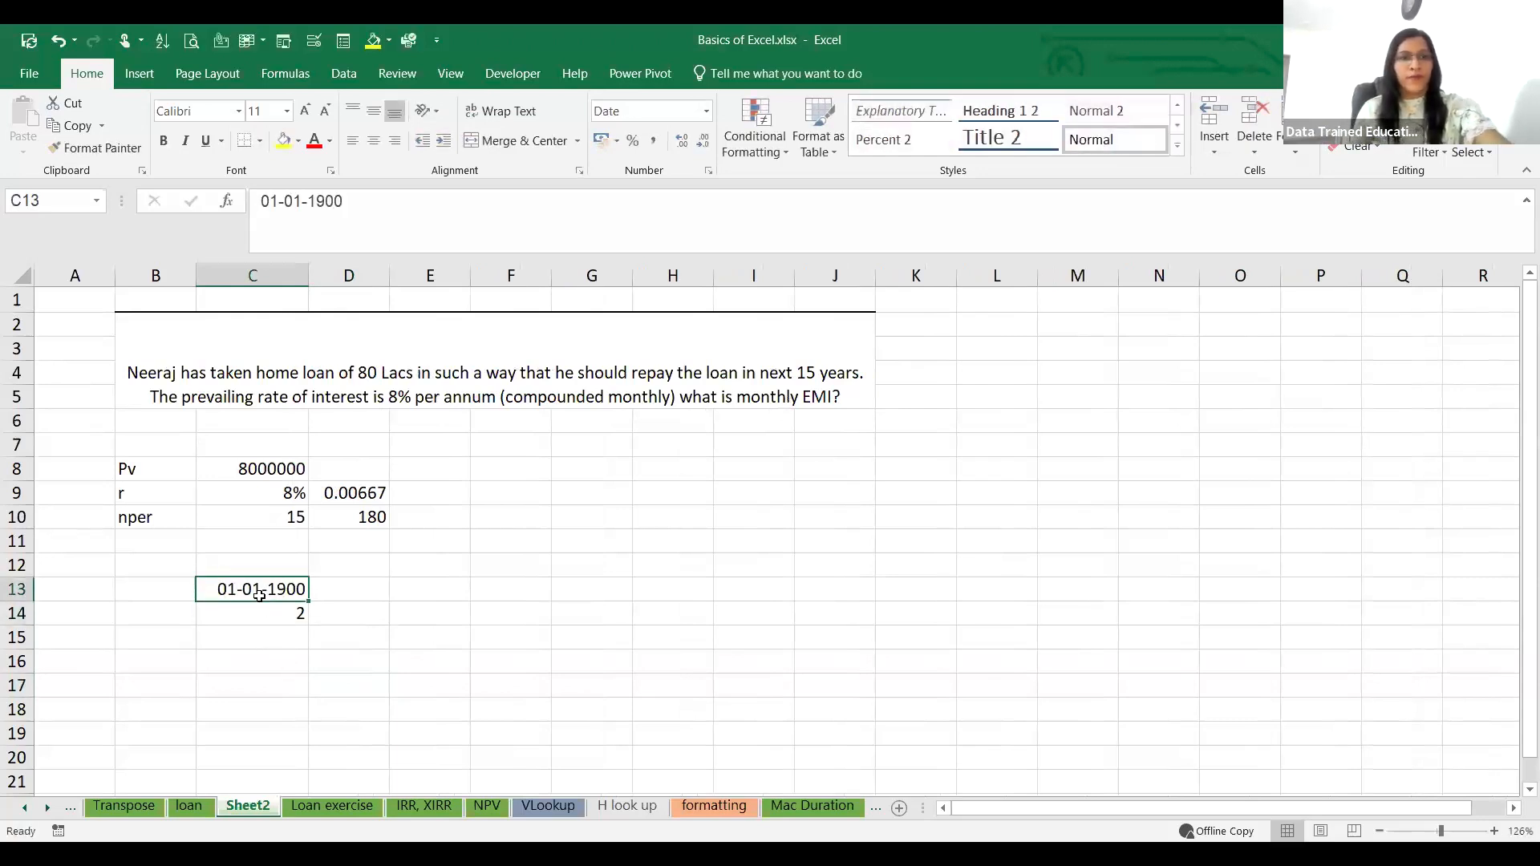
key("Delete")
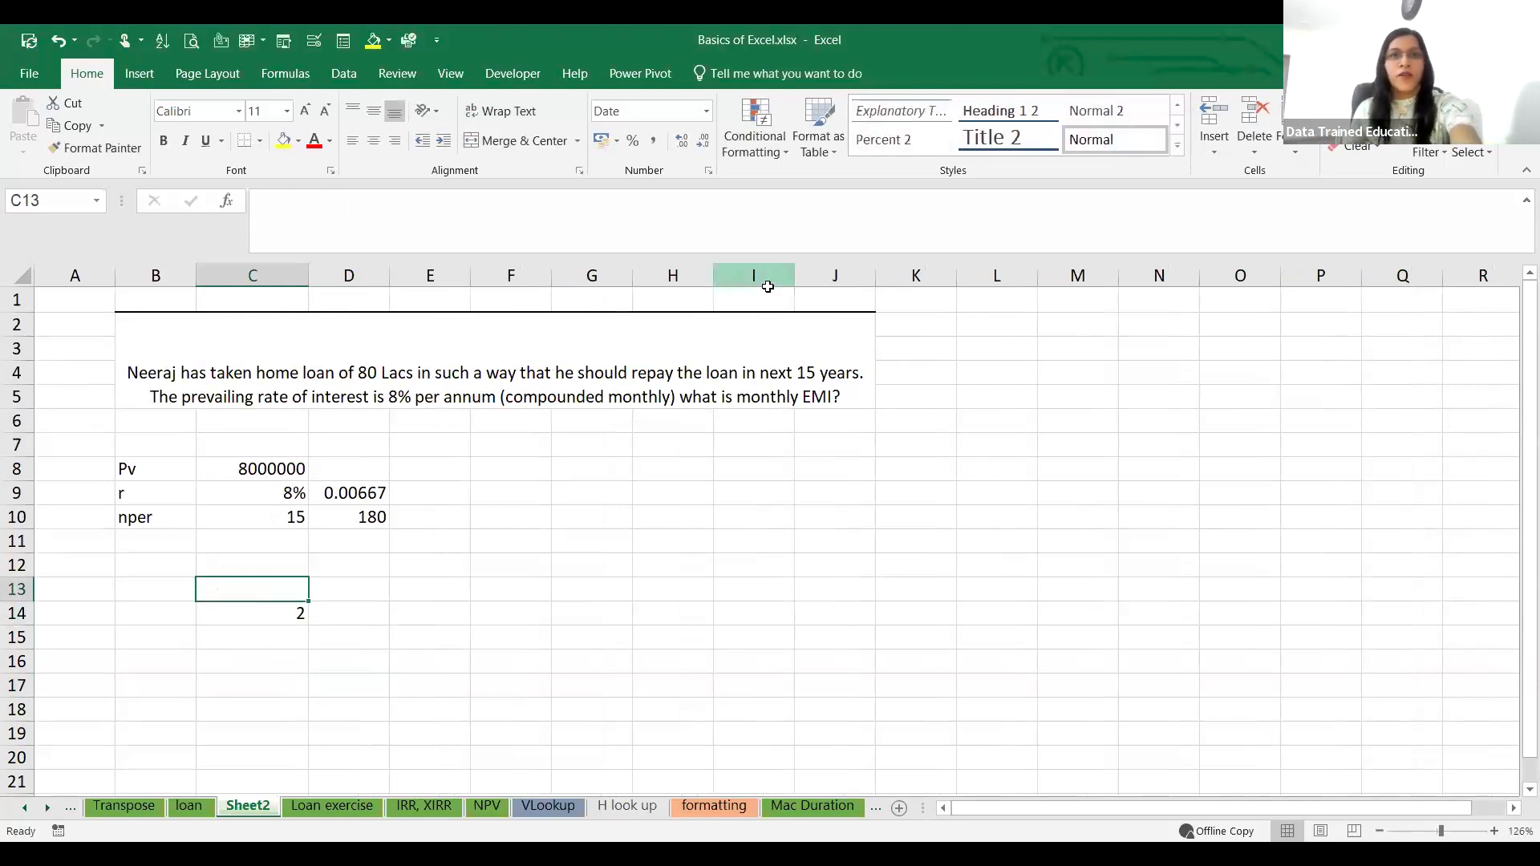
left_click(816, 80)
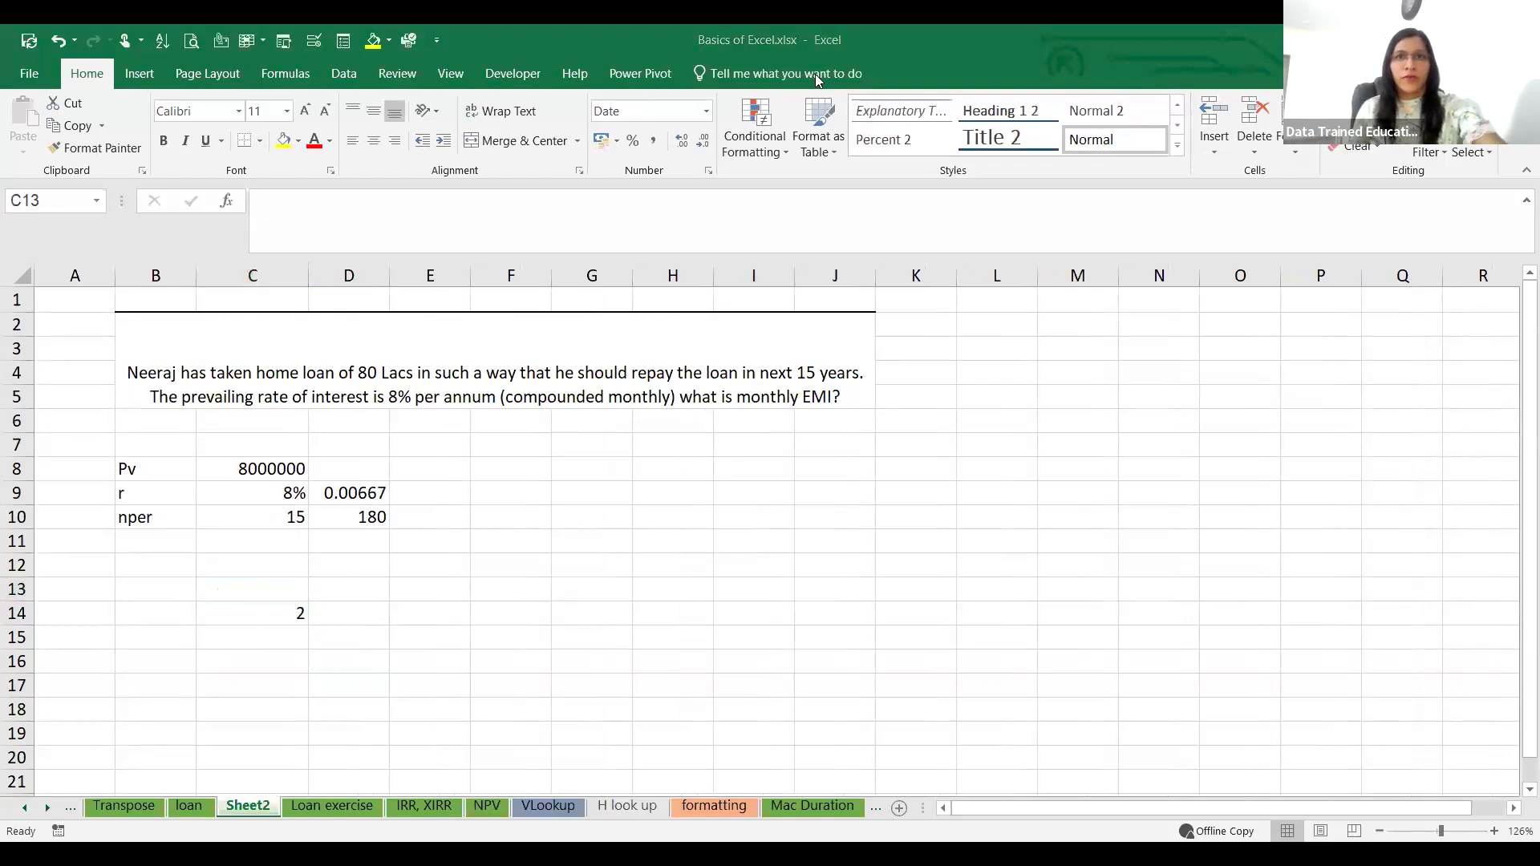
left_click(191, 616)
left_click(207, 612)
key("Delete")
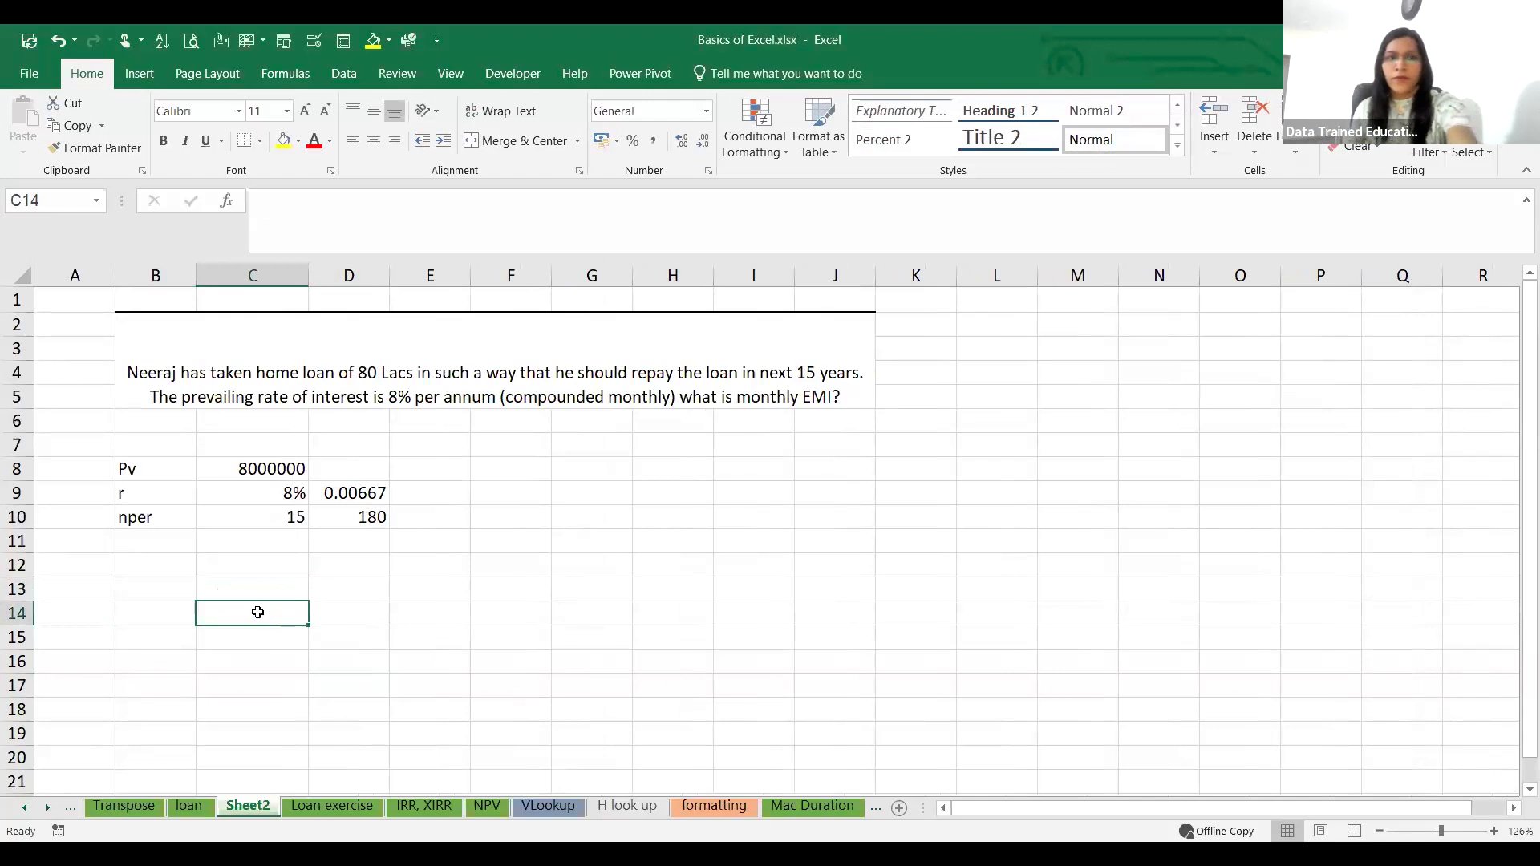
Step: Start a serial number column with the heading S no in B13 and the values 0, 1 and 2 in B14:B16
left_click(139, 619)
left_click(148, 584)
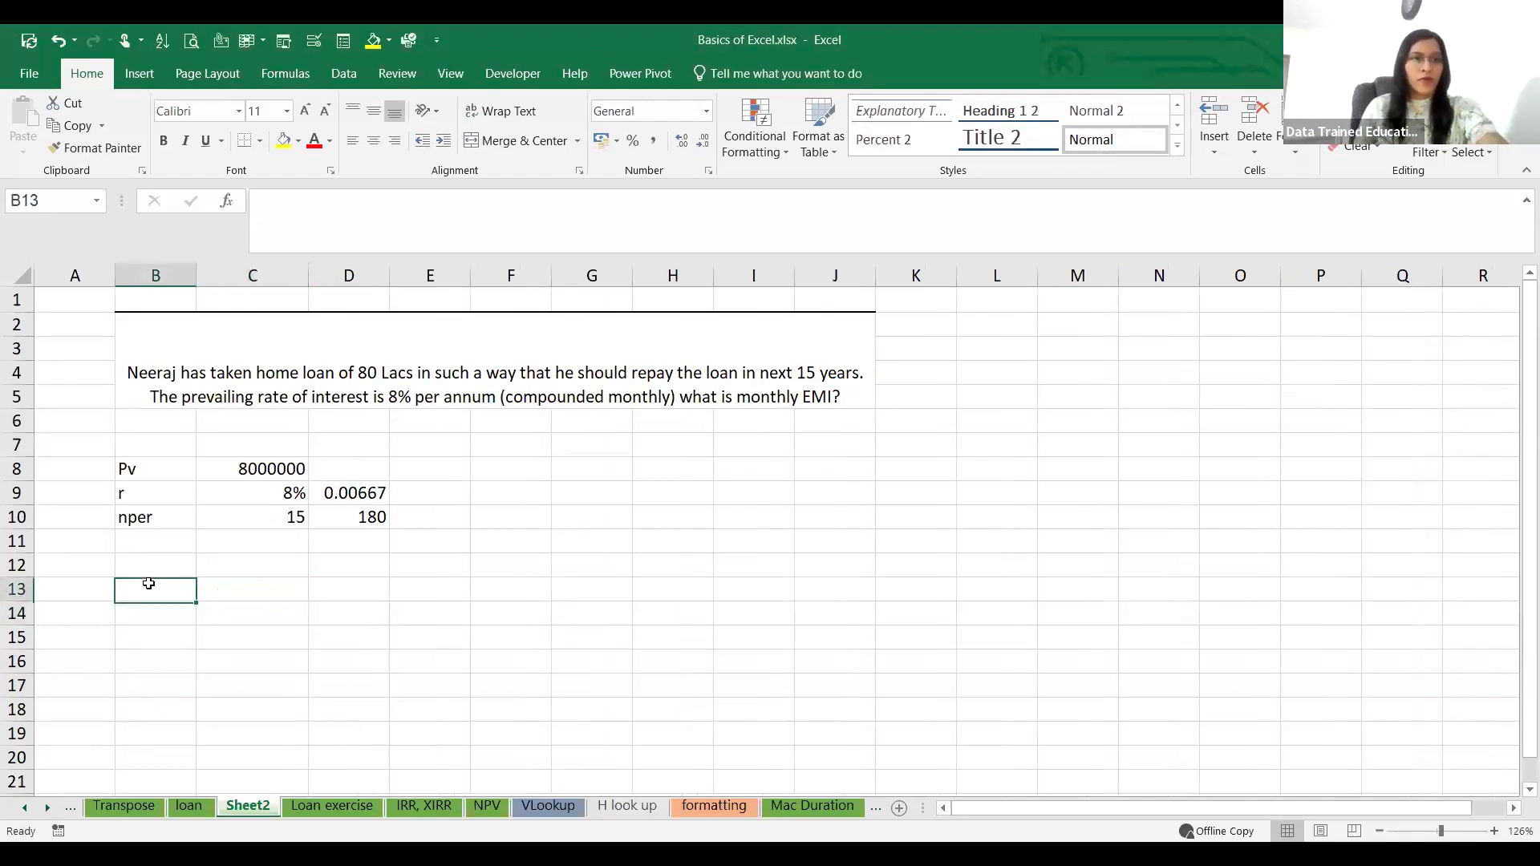
type("S no")
left_click(151, 612)
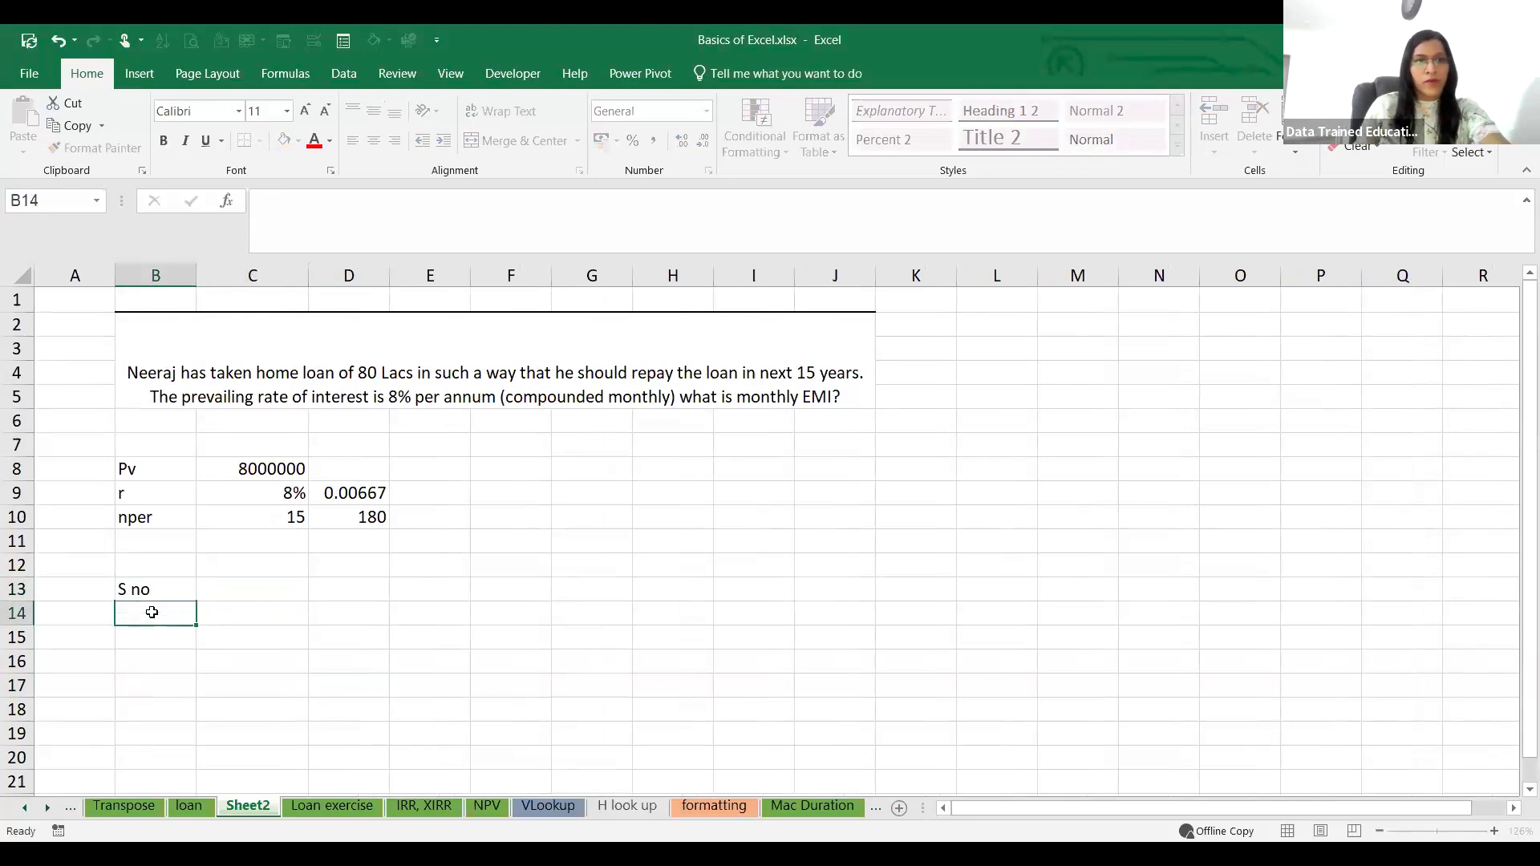
type("0")
left_click(154, 629)
type("1")
left_click(178, 661)
type("2")
left_click(313, 678)
Step: Fill the number series from B15:B16 down column B to 179 in row 193
left_click_drag(160, 638, 191, 668)
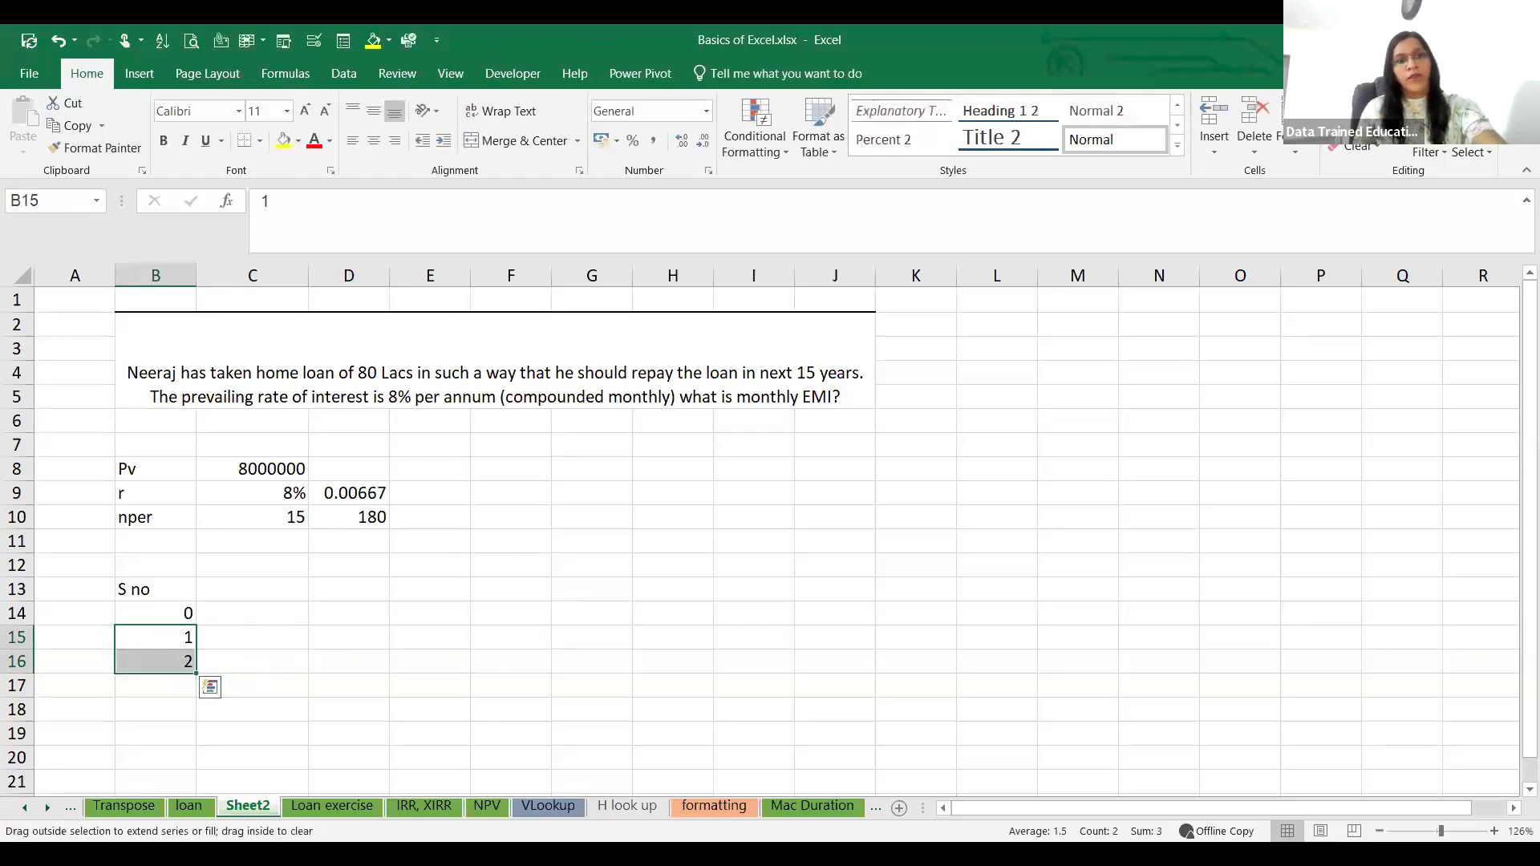
left_click_drag(196, 672, 201, 700)
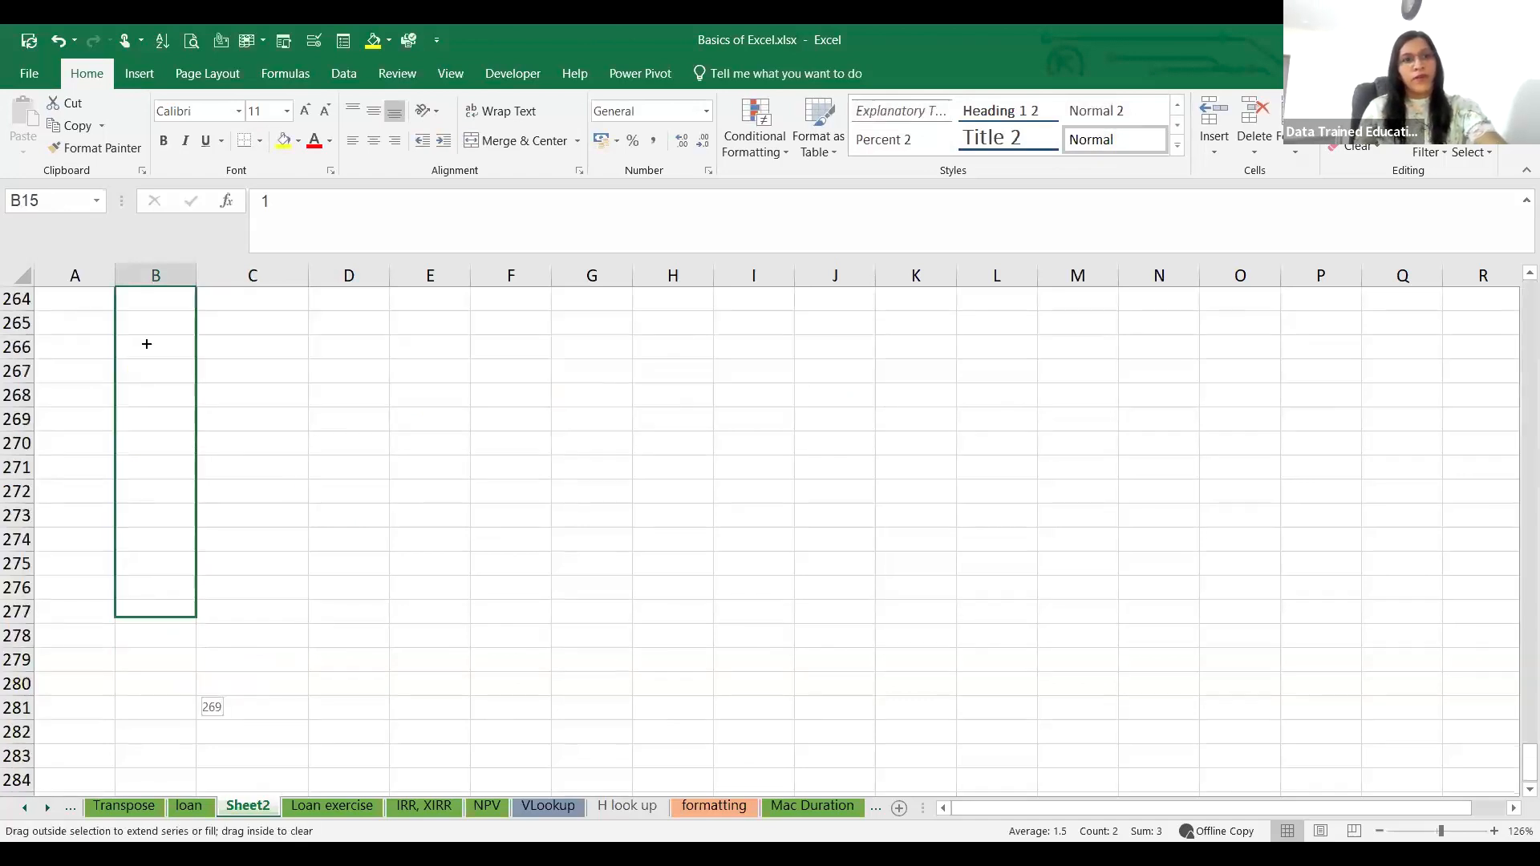
left_click_drag(201, 698, 200, 325)
left_click_drag(163, 234, 152, 283)
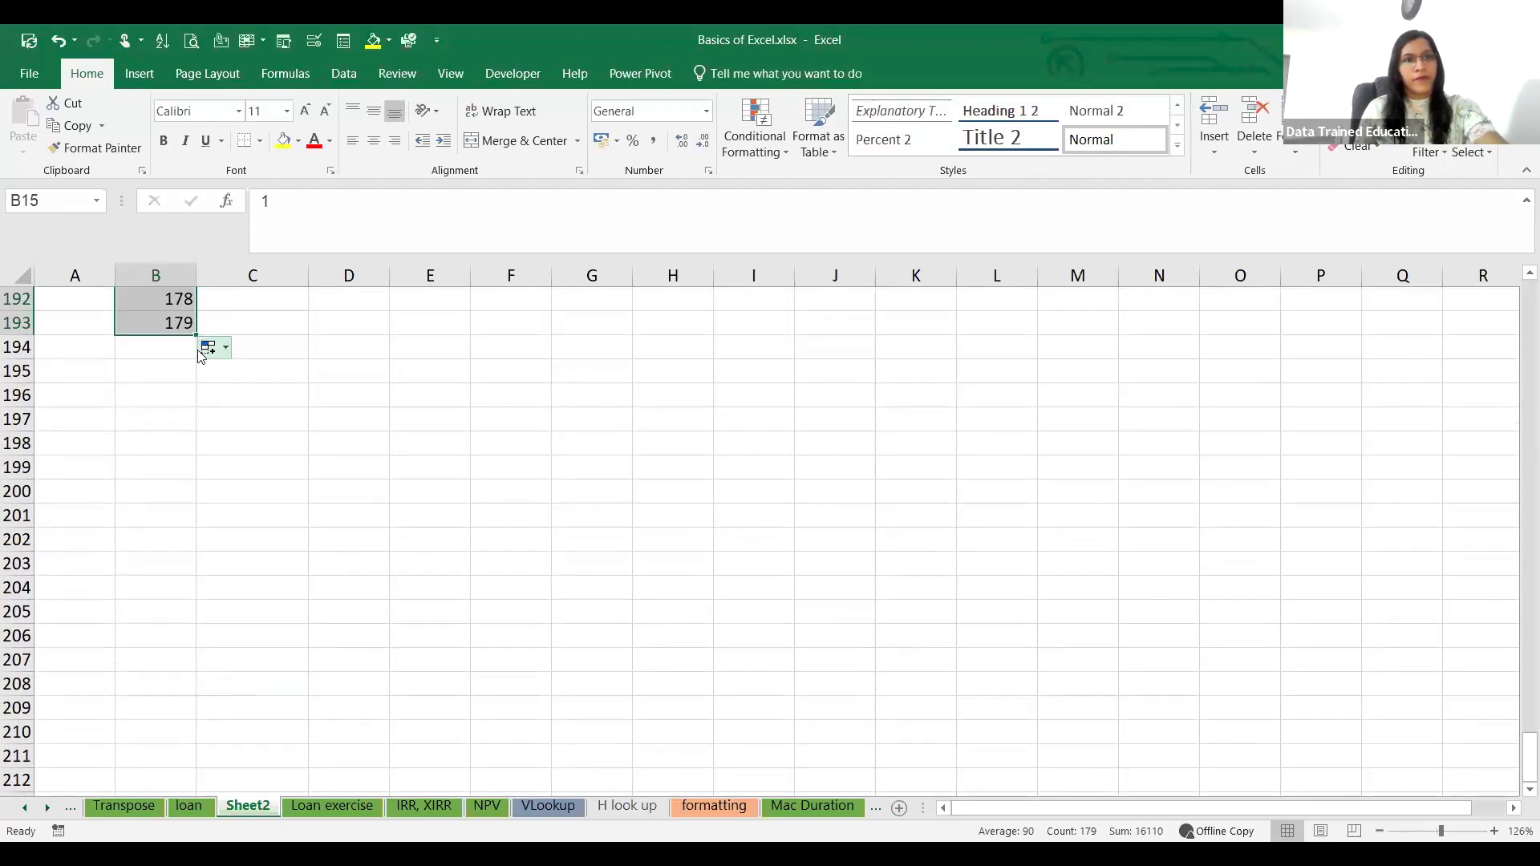
Step: Enter the final period number 180 in B194, directly below the filled series
key("ctrl+BackSpace")
scroll(338, 520, "down", 6)
scroll(345, 562, "down", 14)
scroll(348, 598, "up", 1)
left_click(329, 649)
scroll(347, 613, "down", 20)
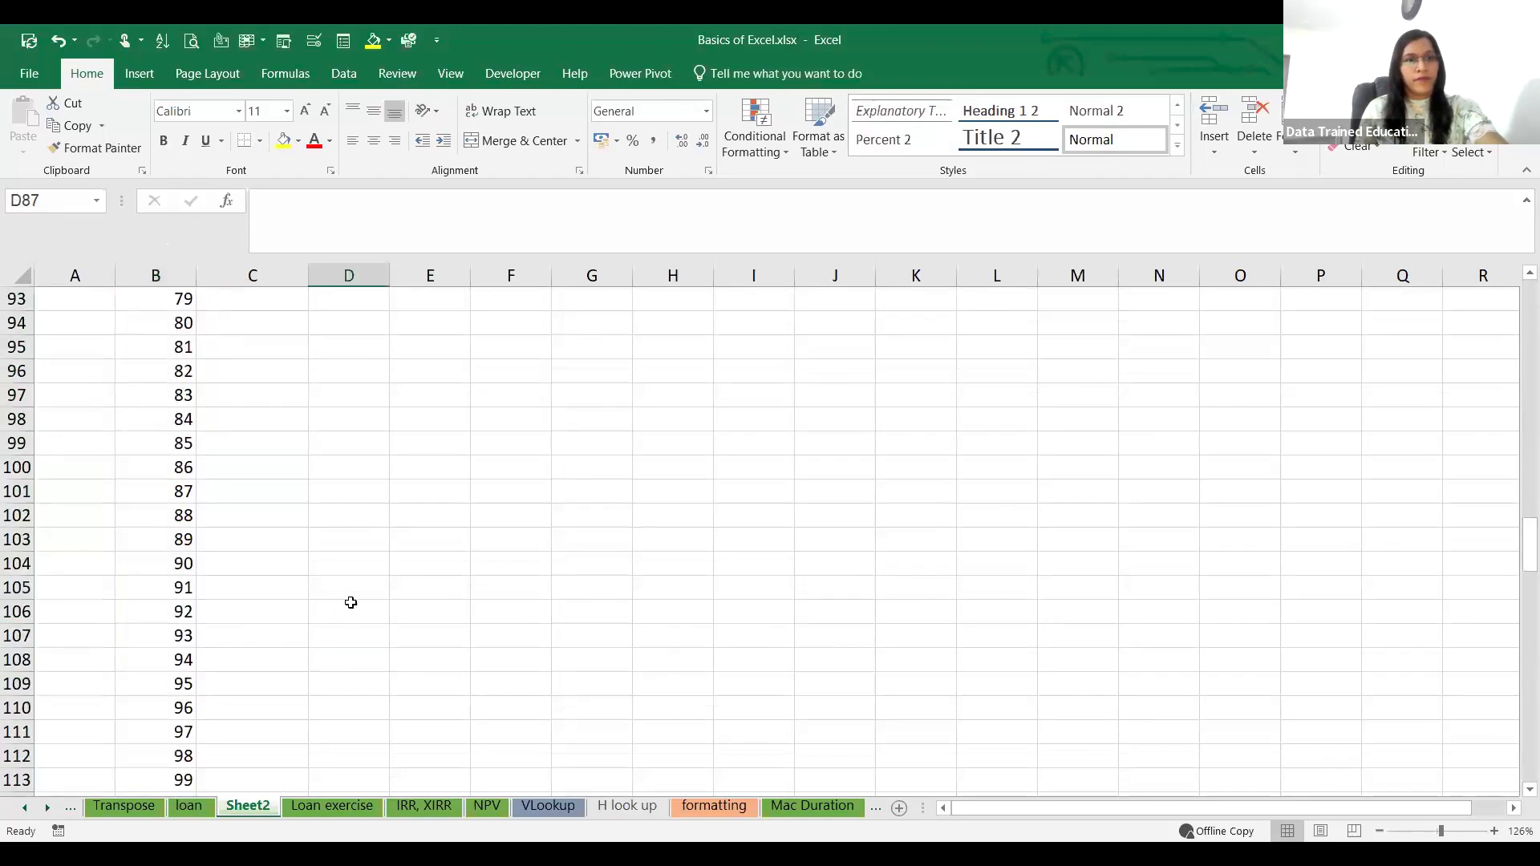
left_click_drag(1518, 724, 1518, 807)
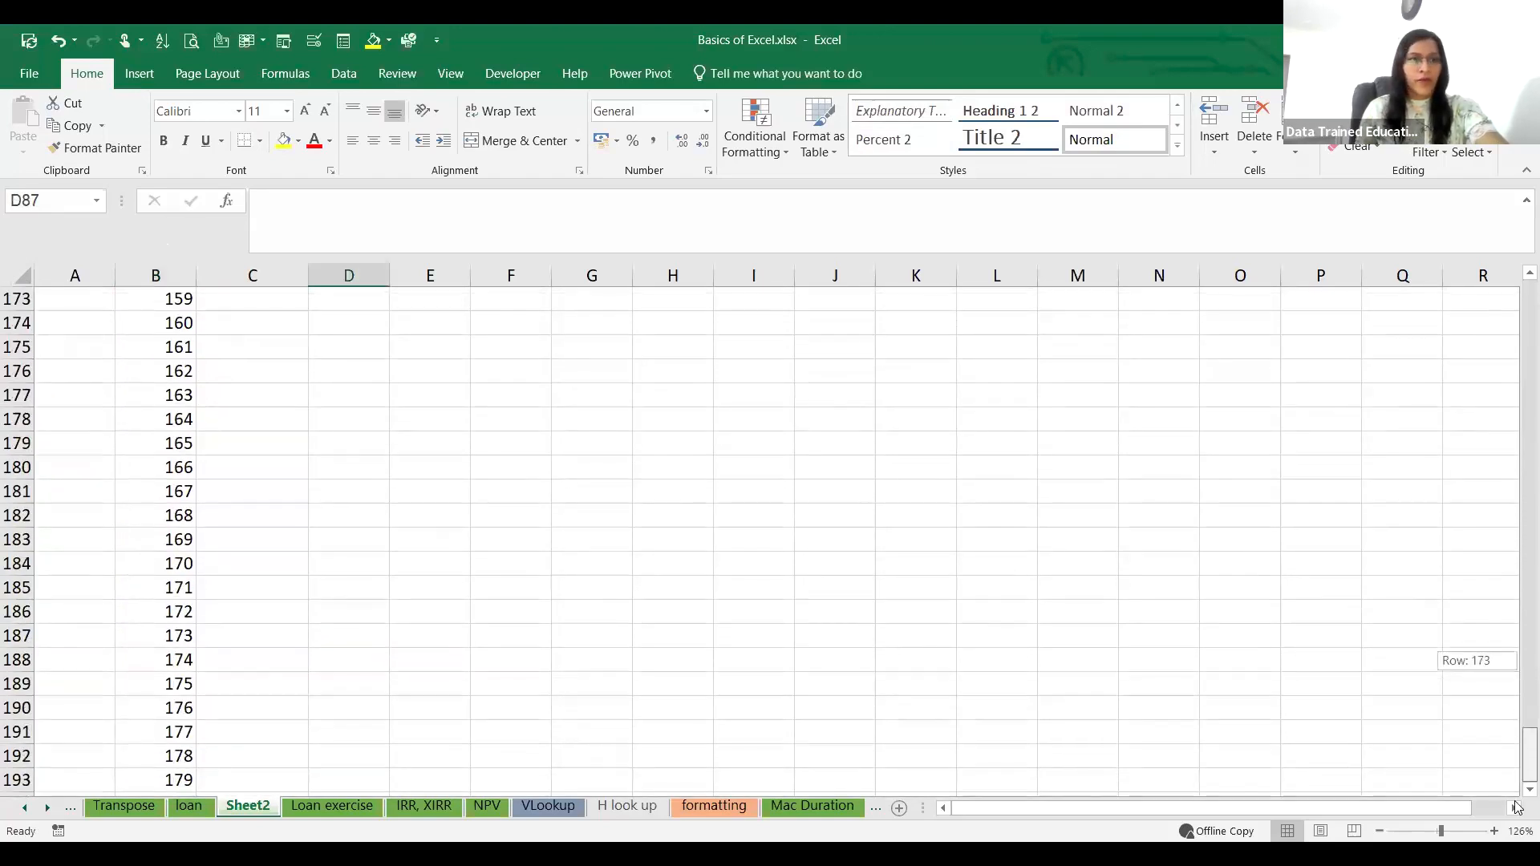
scroll(240, 578, "down", 5)
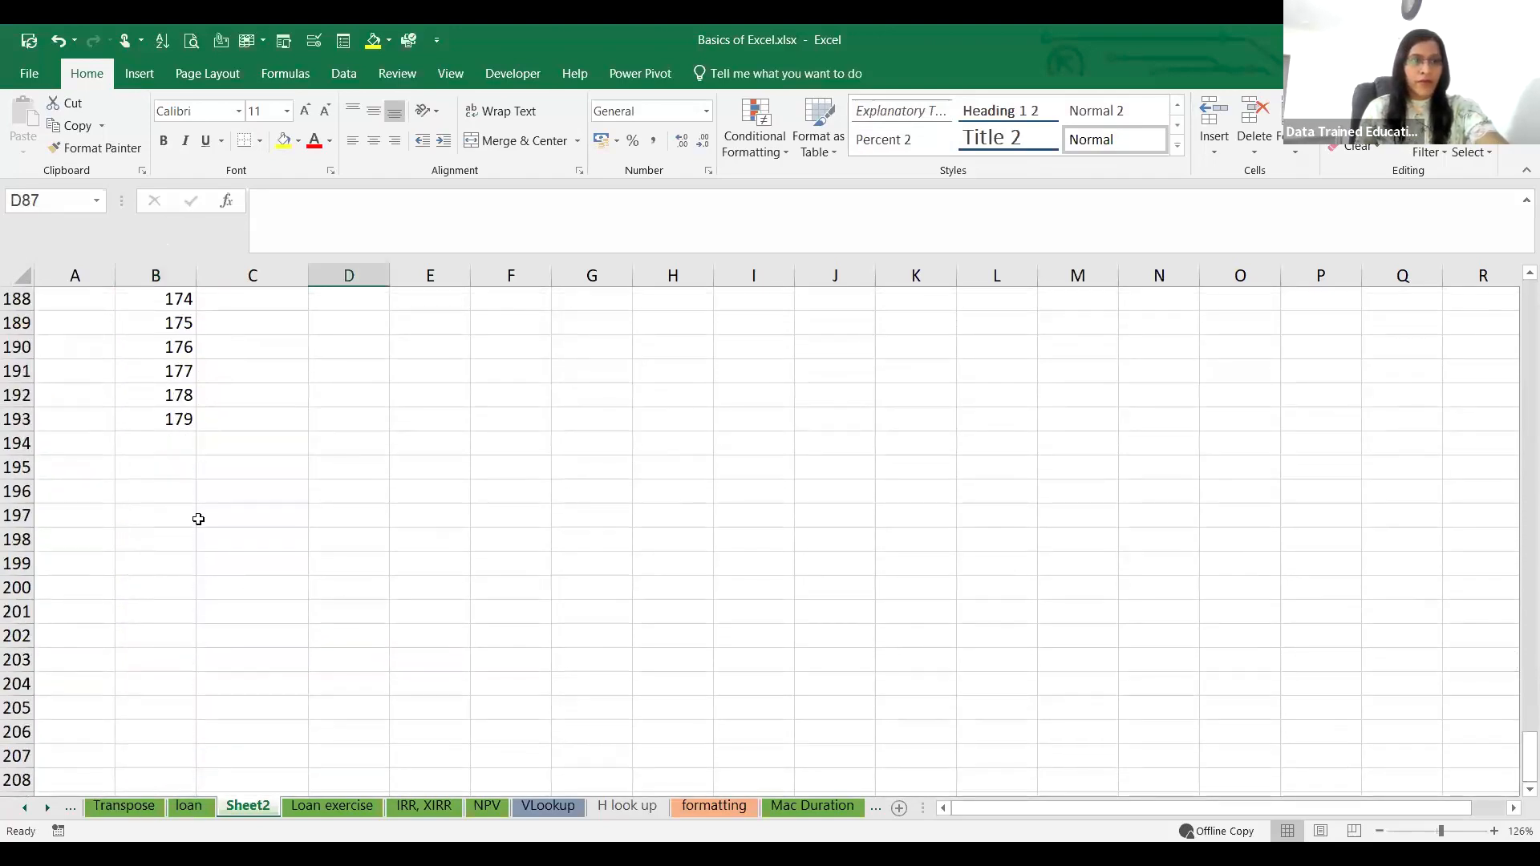
left_click(160, 436)
type("180")
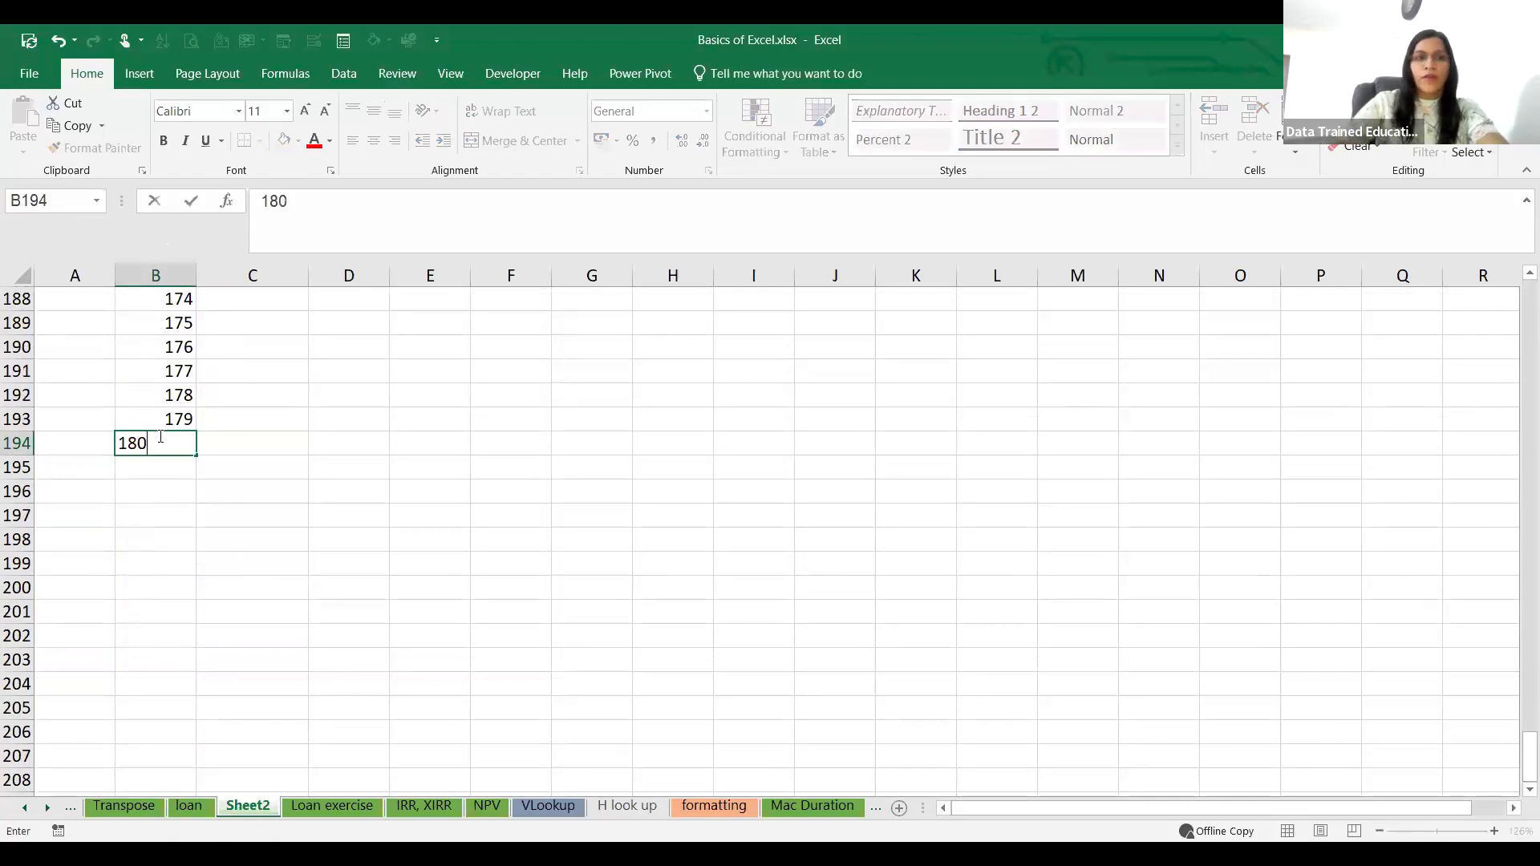
left_click(386, 529)
Step: Add the column headings E, I and P in C13, D13 and E13 beside S no
scroll(385, 528, "up", 20)
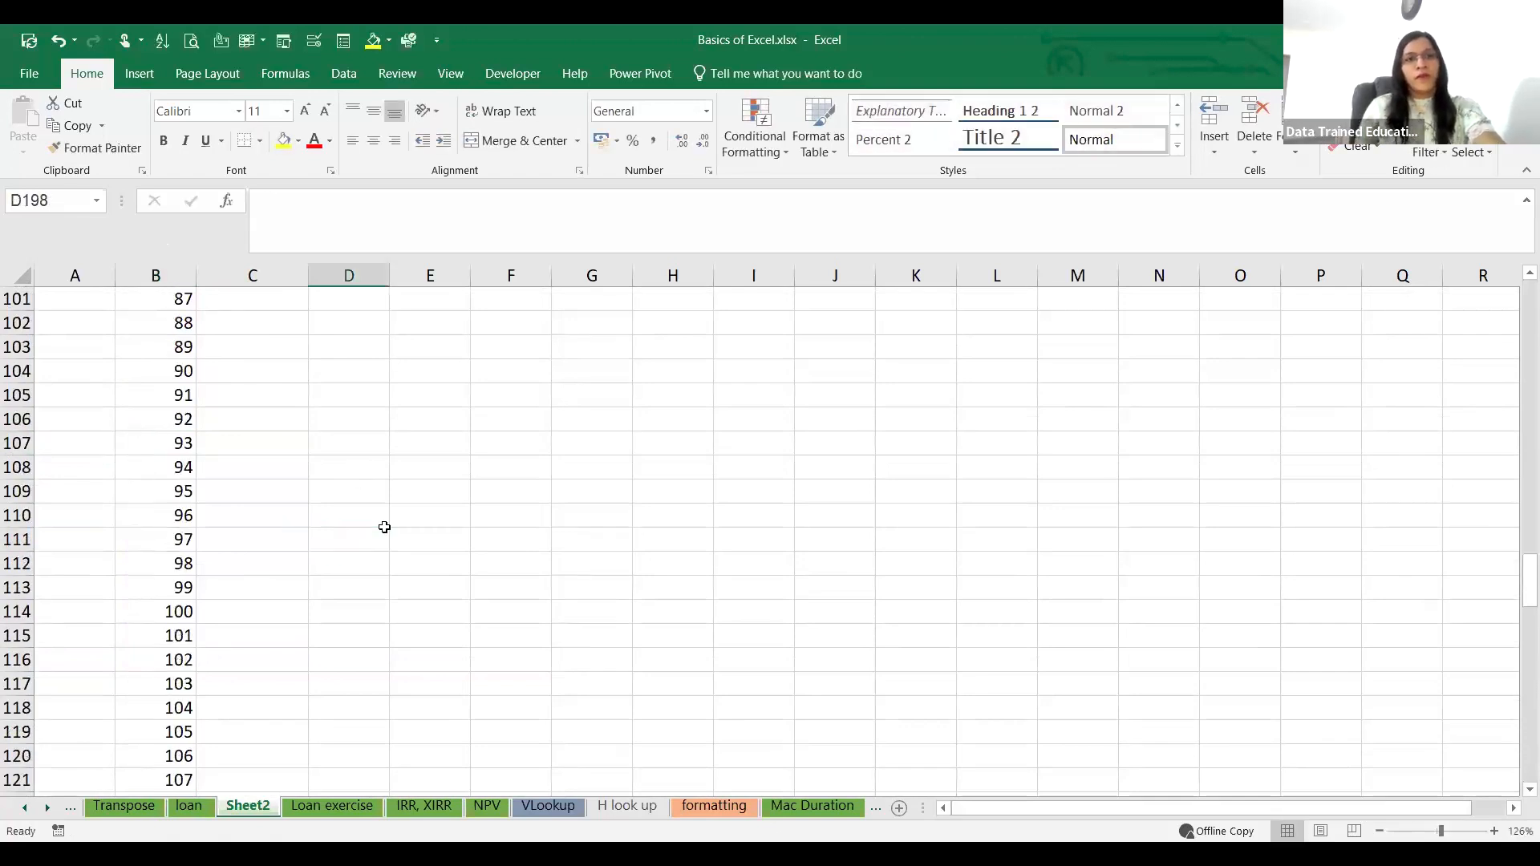
scroll(384, 528, "up", 20)
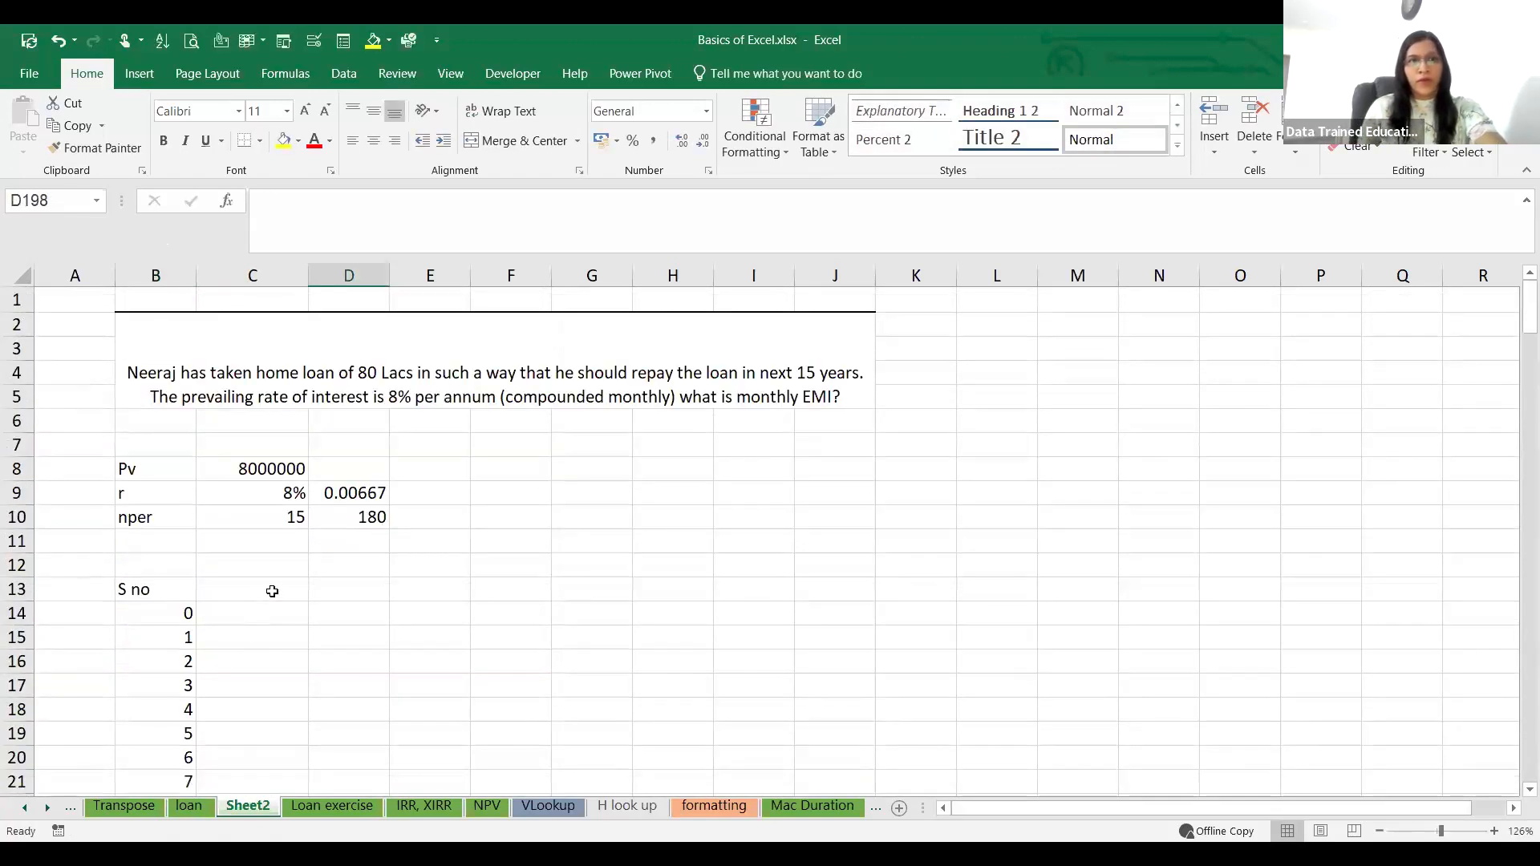
left_click(272, 592)
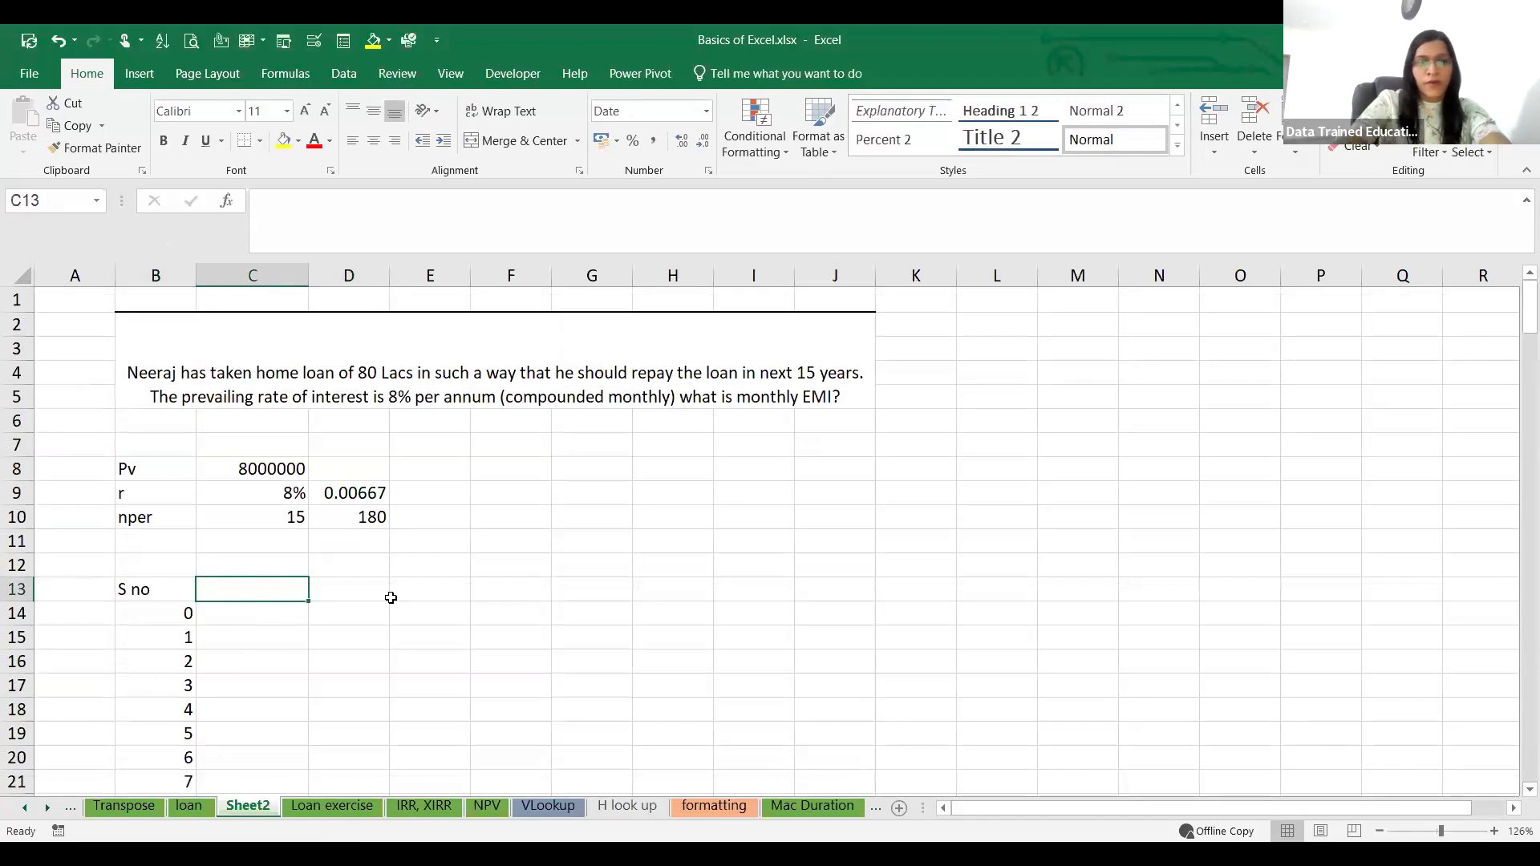
type("E")
left_click(390, 597)
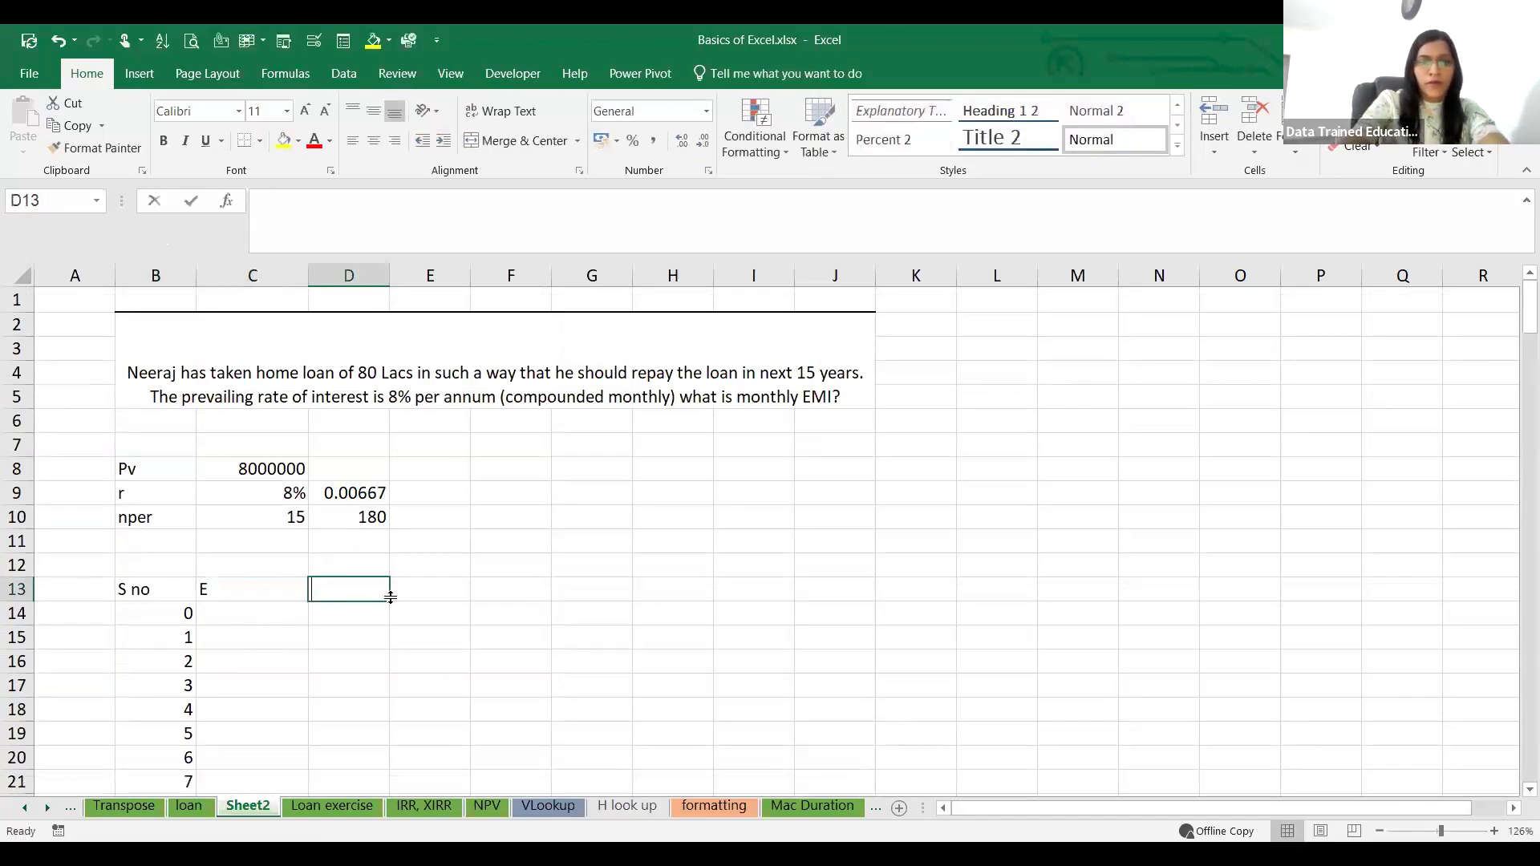
type("I")
left_click(392, 602)
type("P")
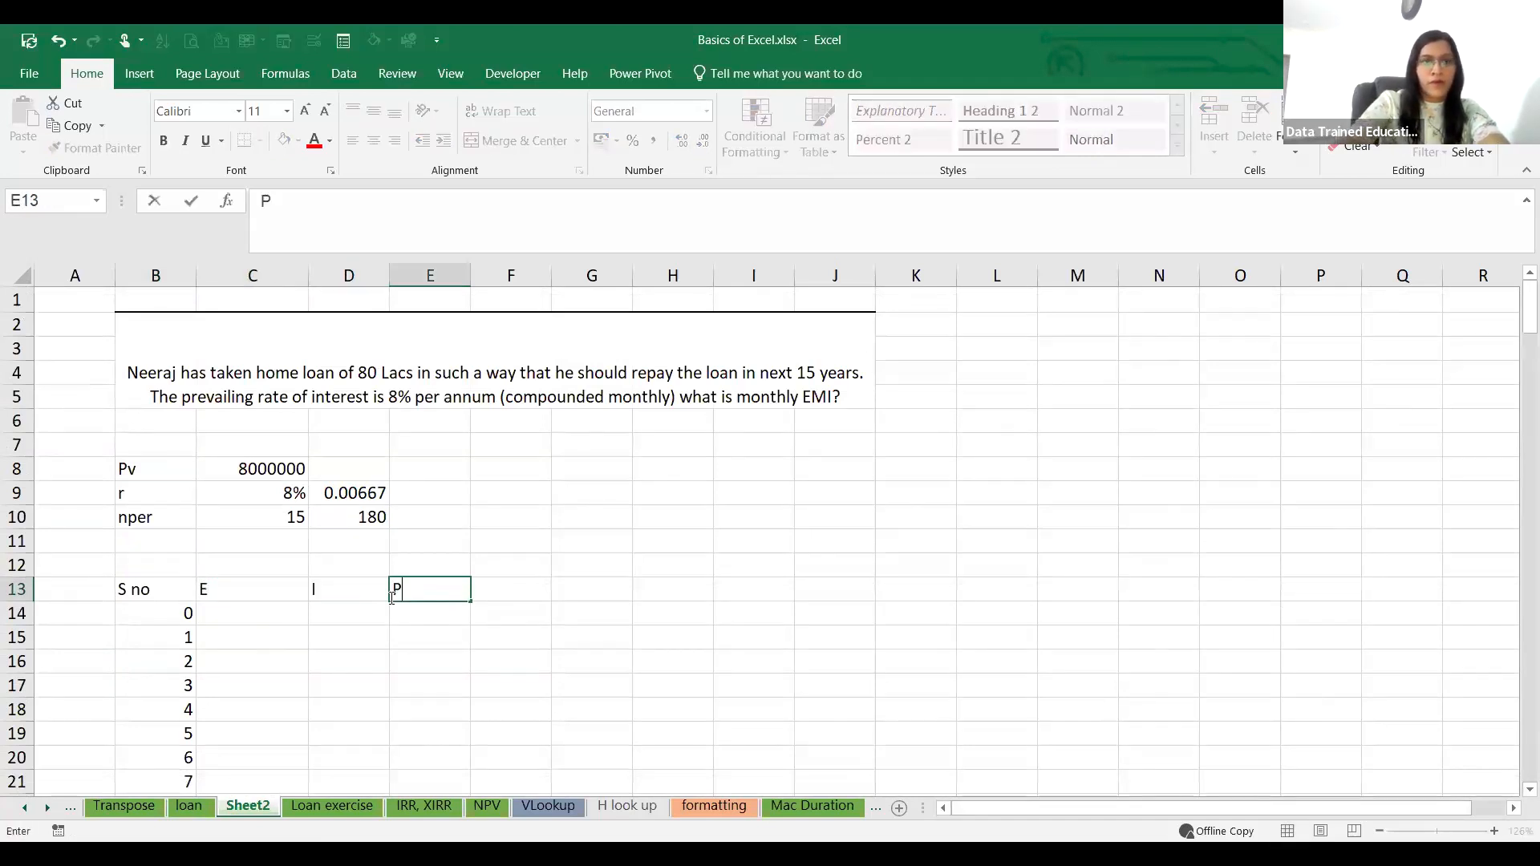
Step: Enter the heading Outstanding in F13 as the last column of the repayment table
key("Tab")
type("O")
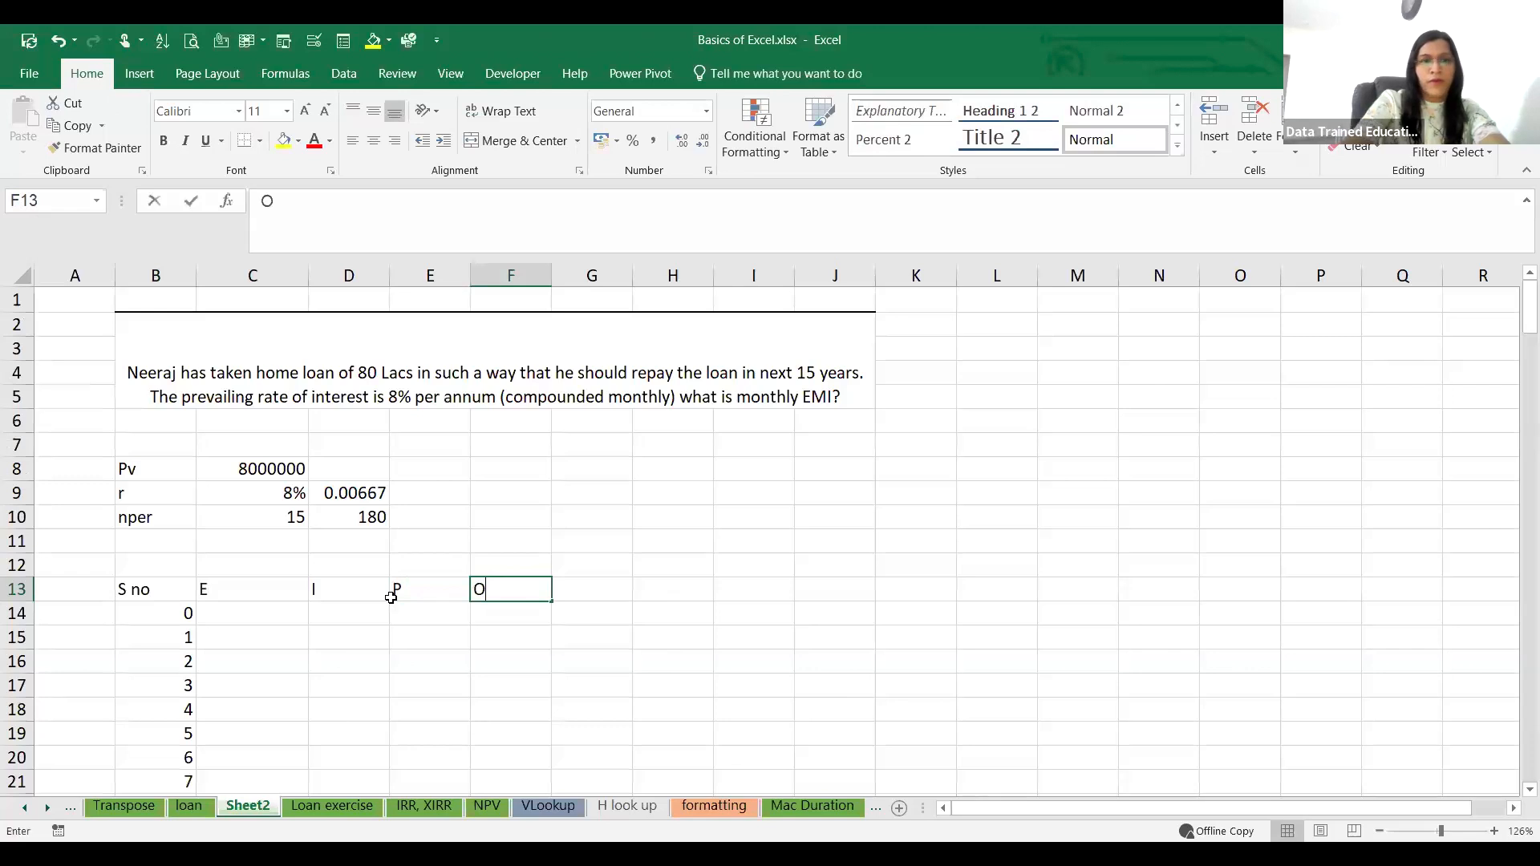
type("uts")
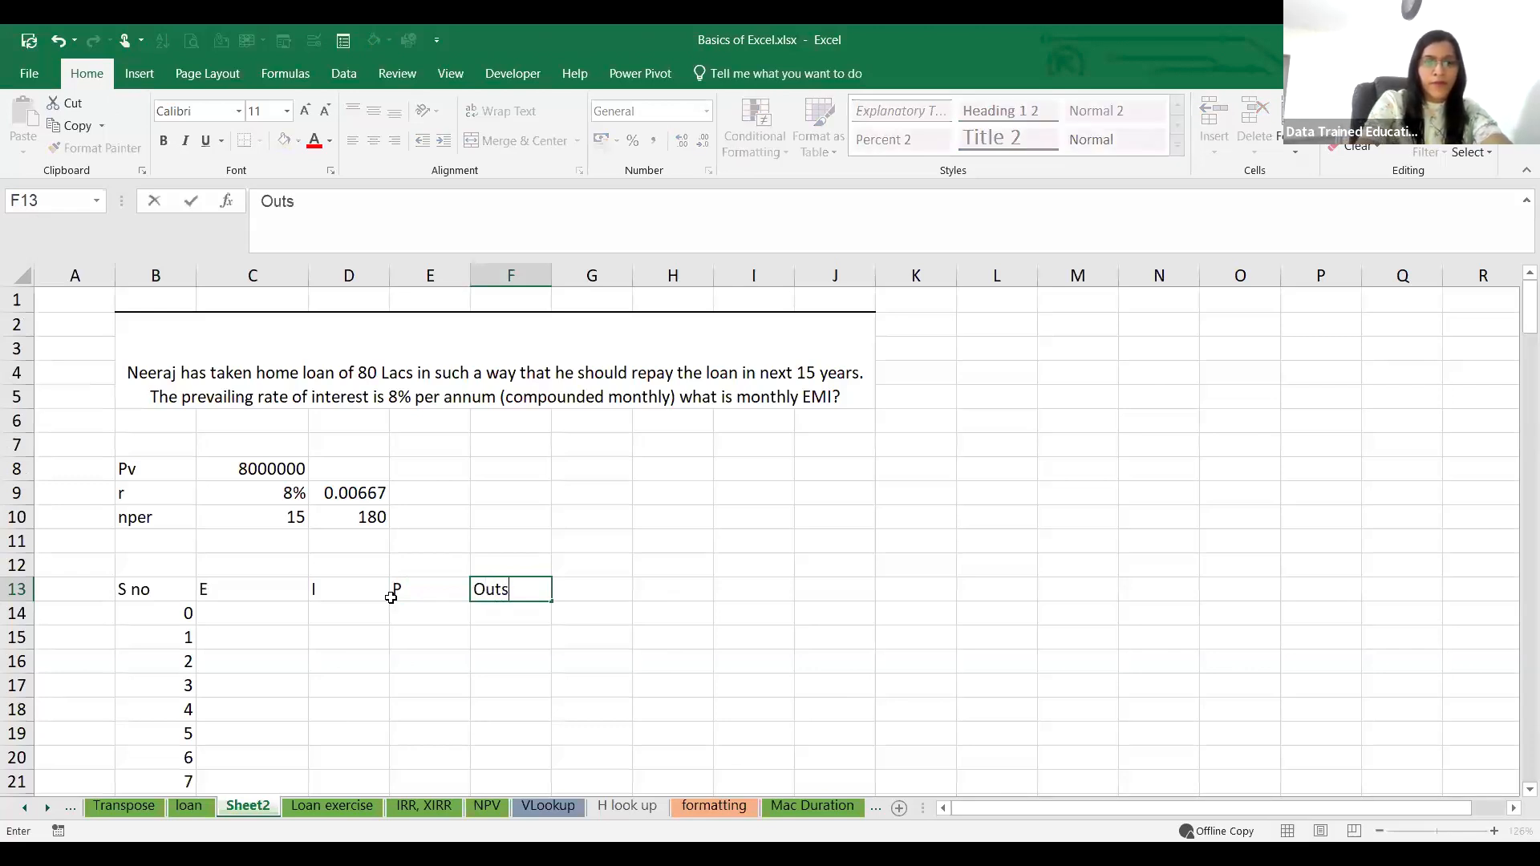
type("tanding")
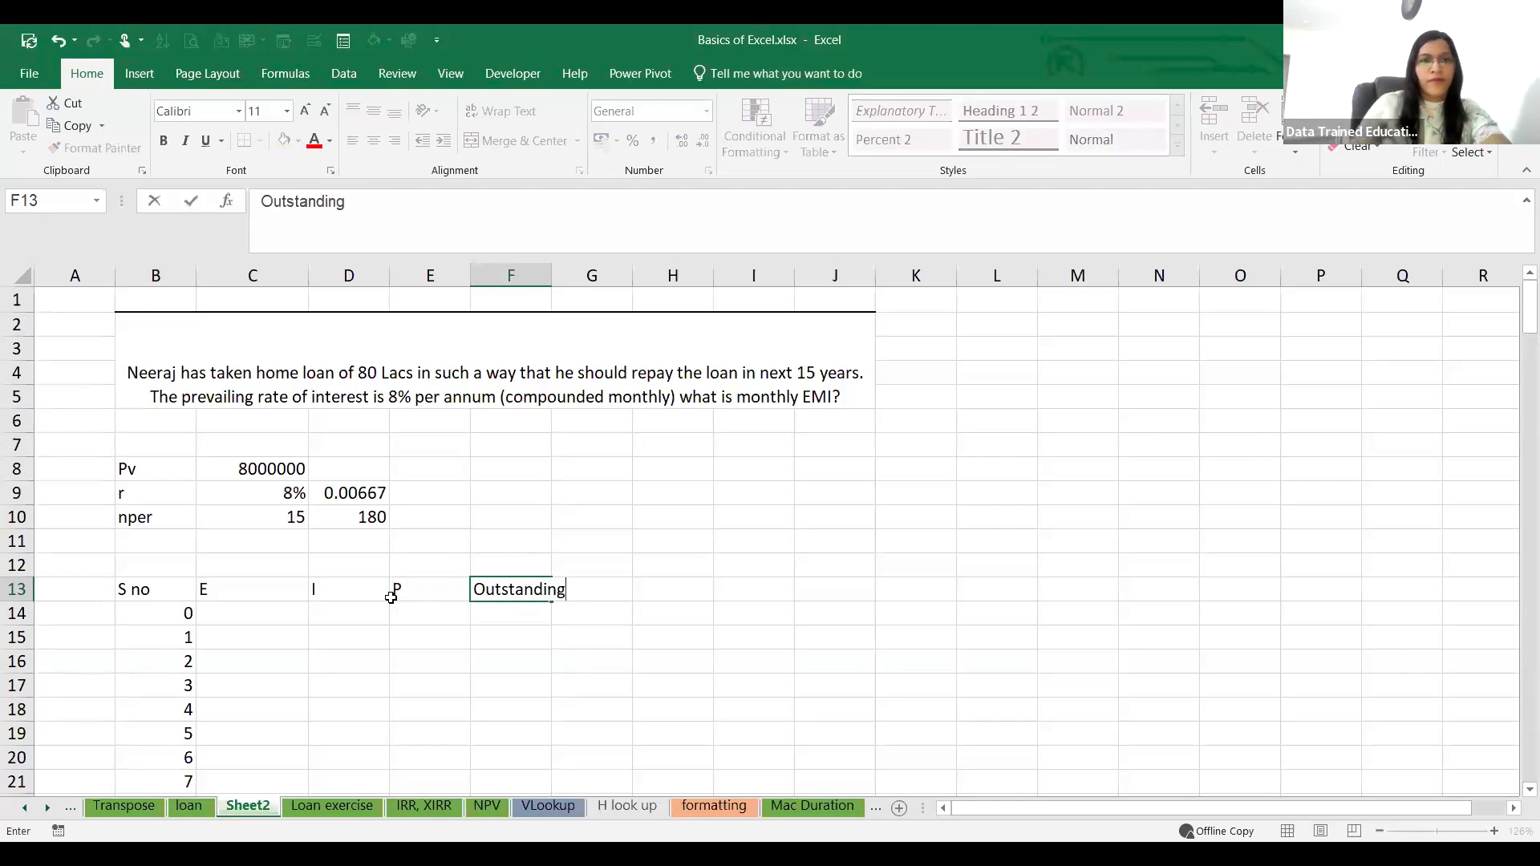
Step: Expand the abbreviated column headings to Int in D13 and EMI in C13
left_click(405, 585)
left_click(229, 586)
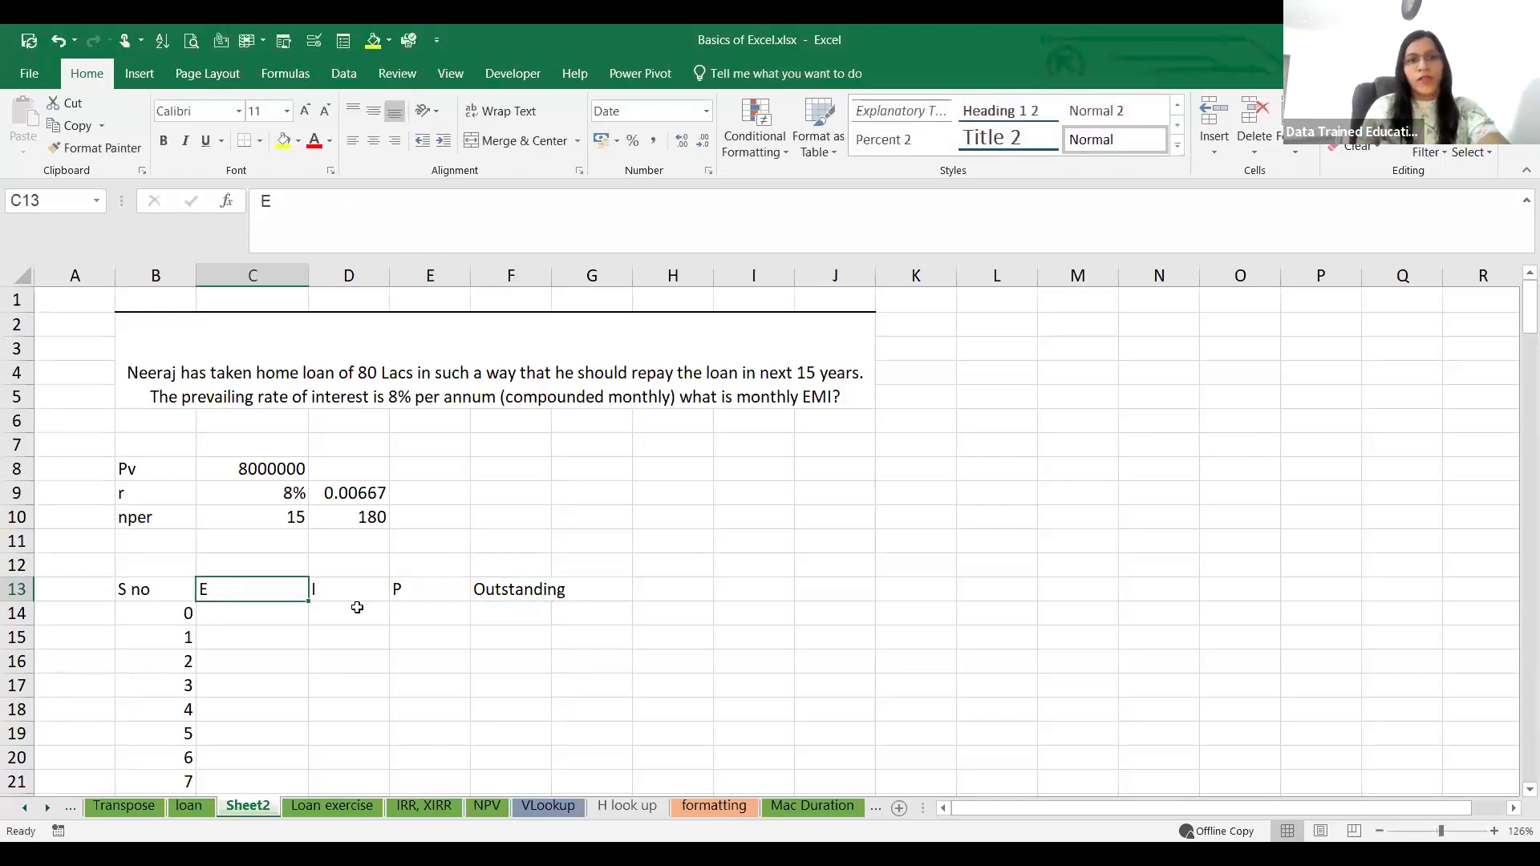
left_click(348, 592)
left_click(286, 205)
type("nt")
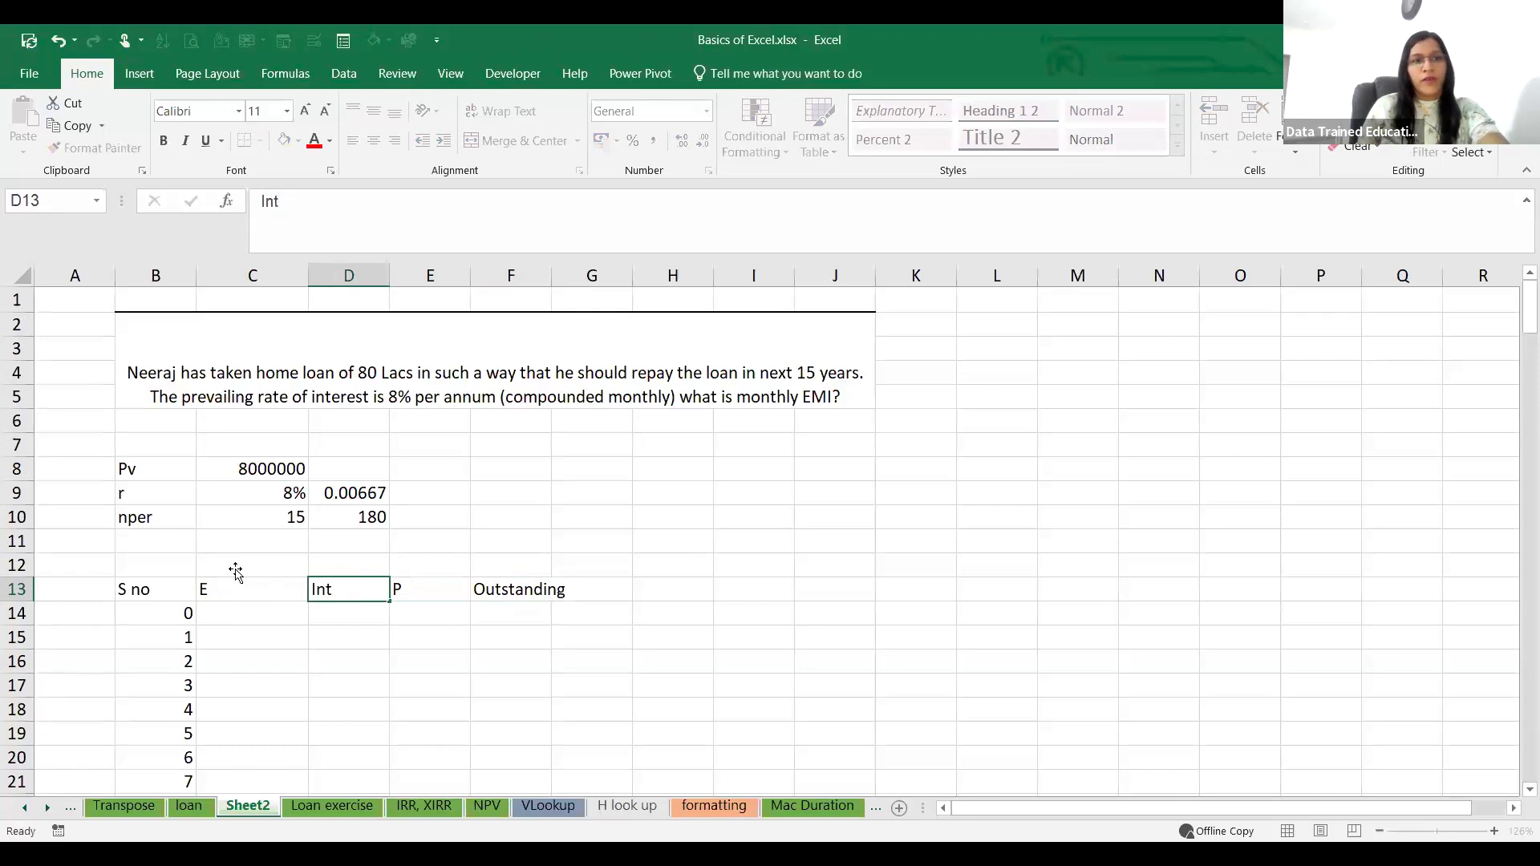
left_click(236, 588)
double_click(315, 189)
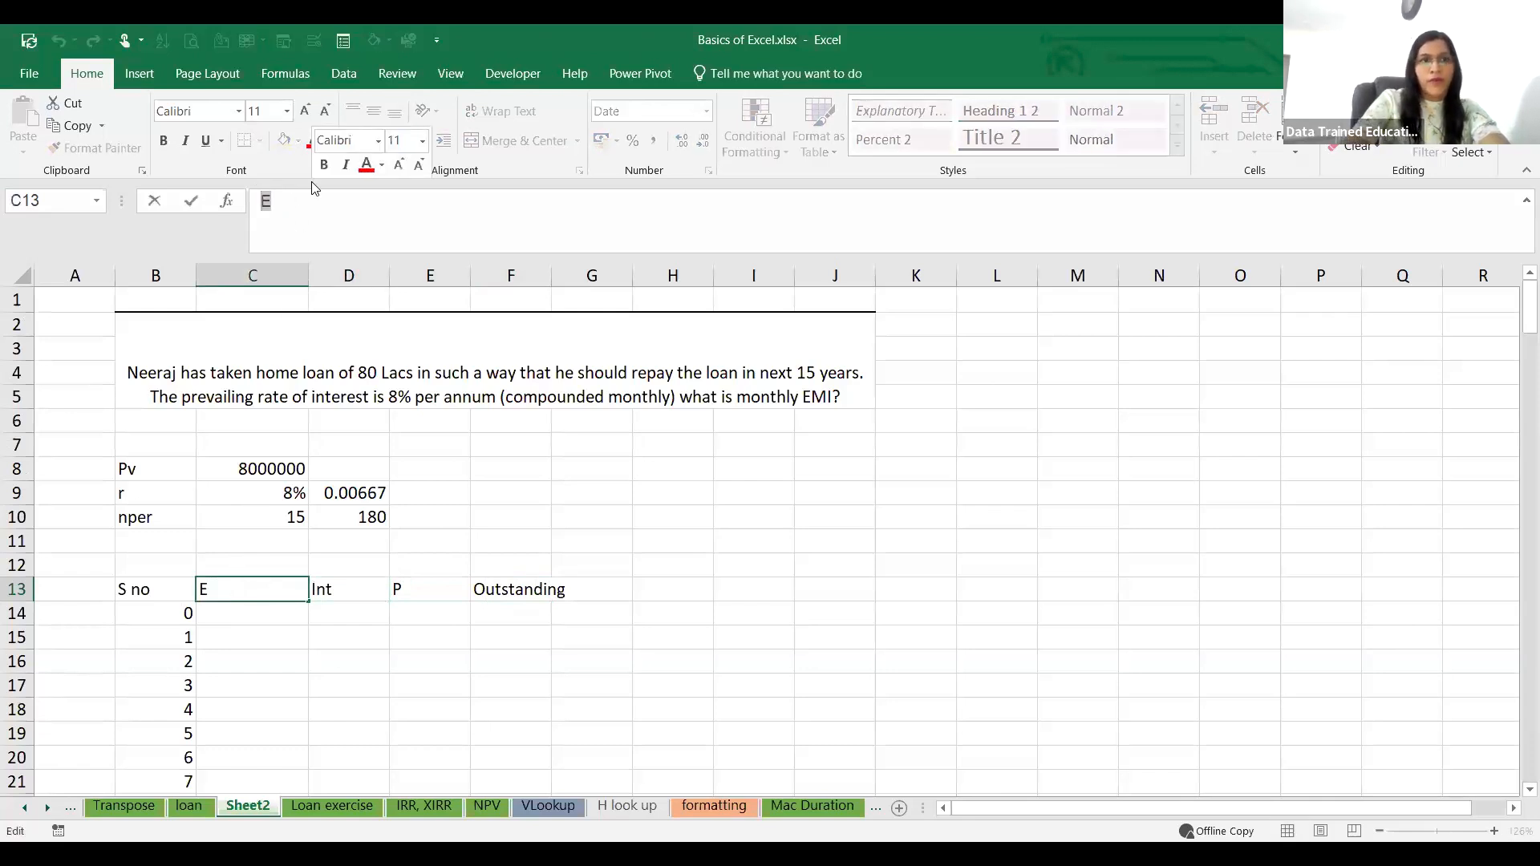
type("EMI")
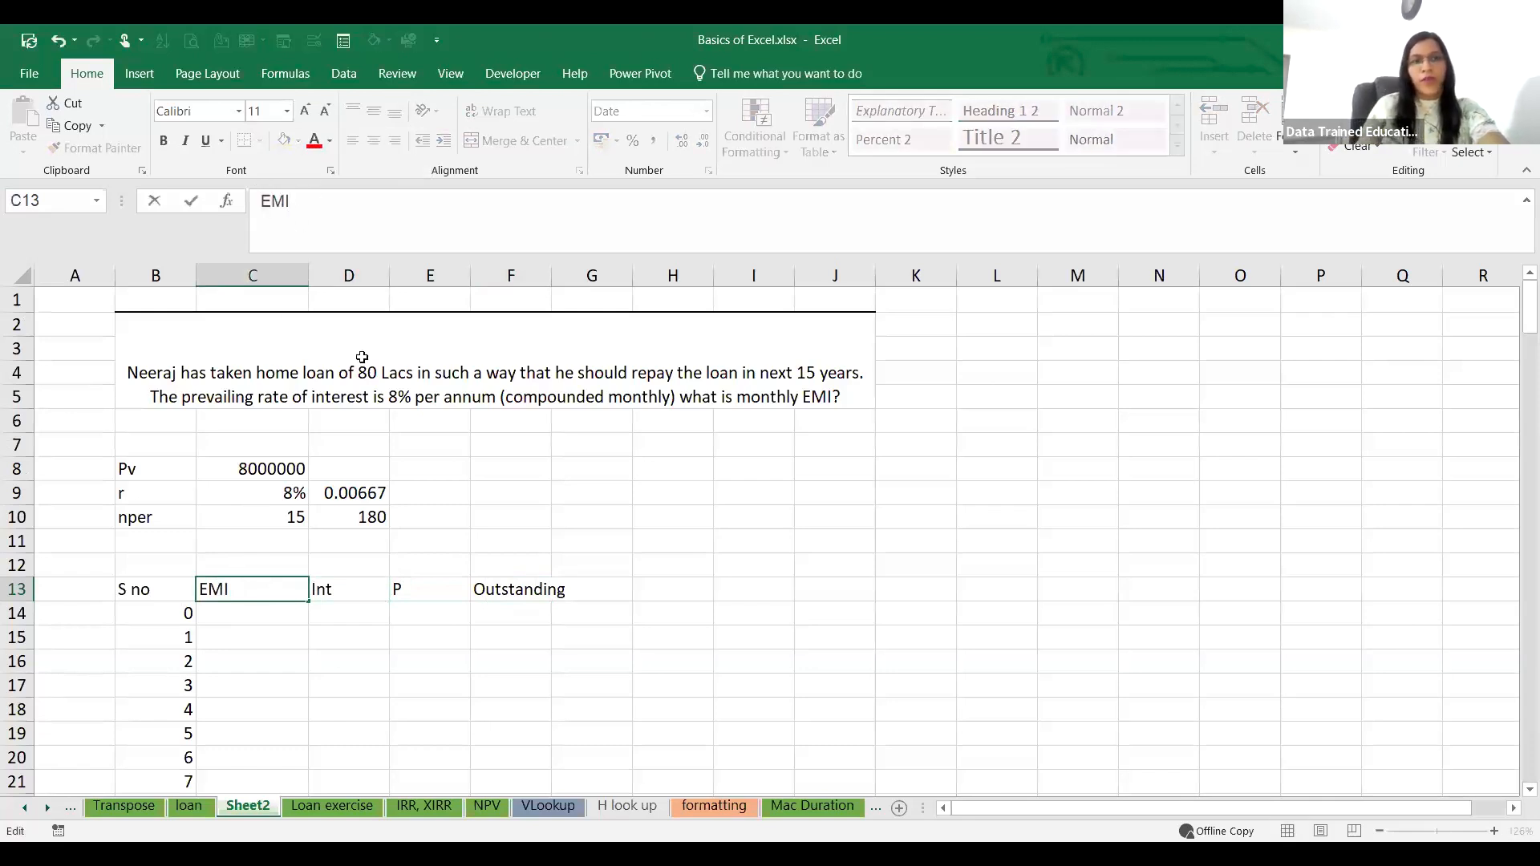
Step: Expand the abbreviated column heading in E13 to Principal
left_click(427, 584)
left_click(280, 196)
type("rincipal")
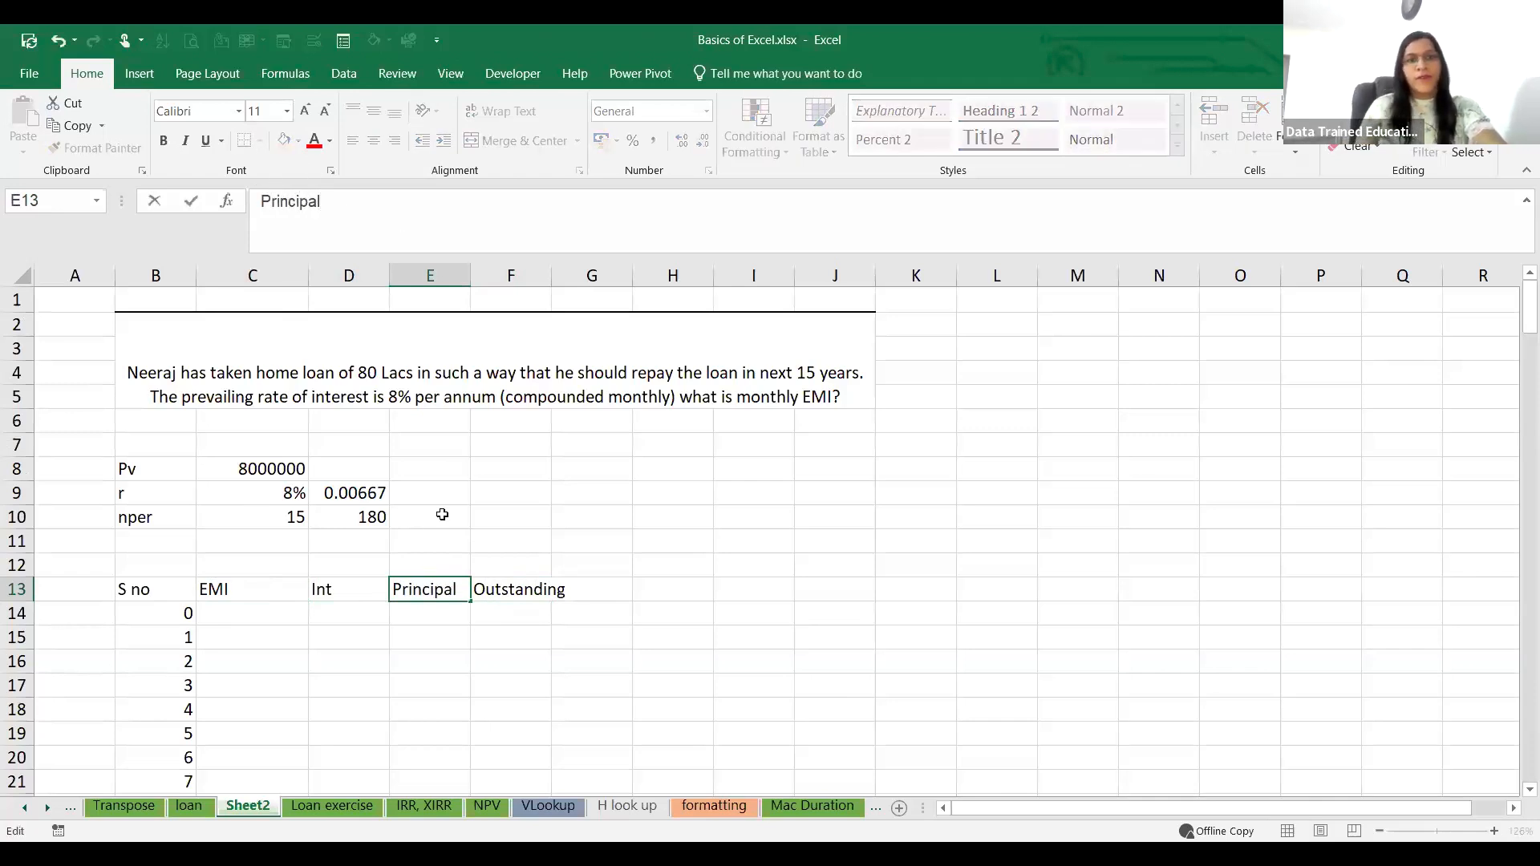
left_click(431, 680)
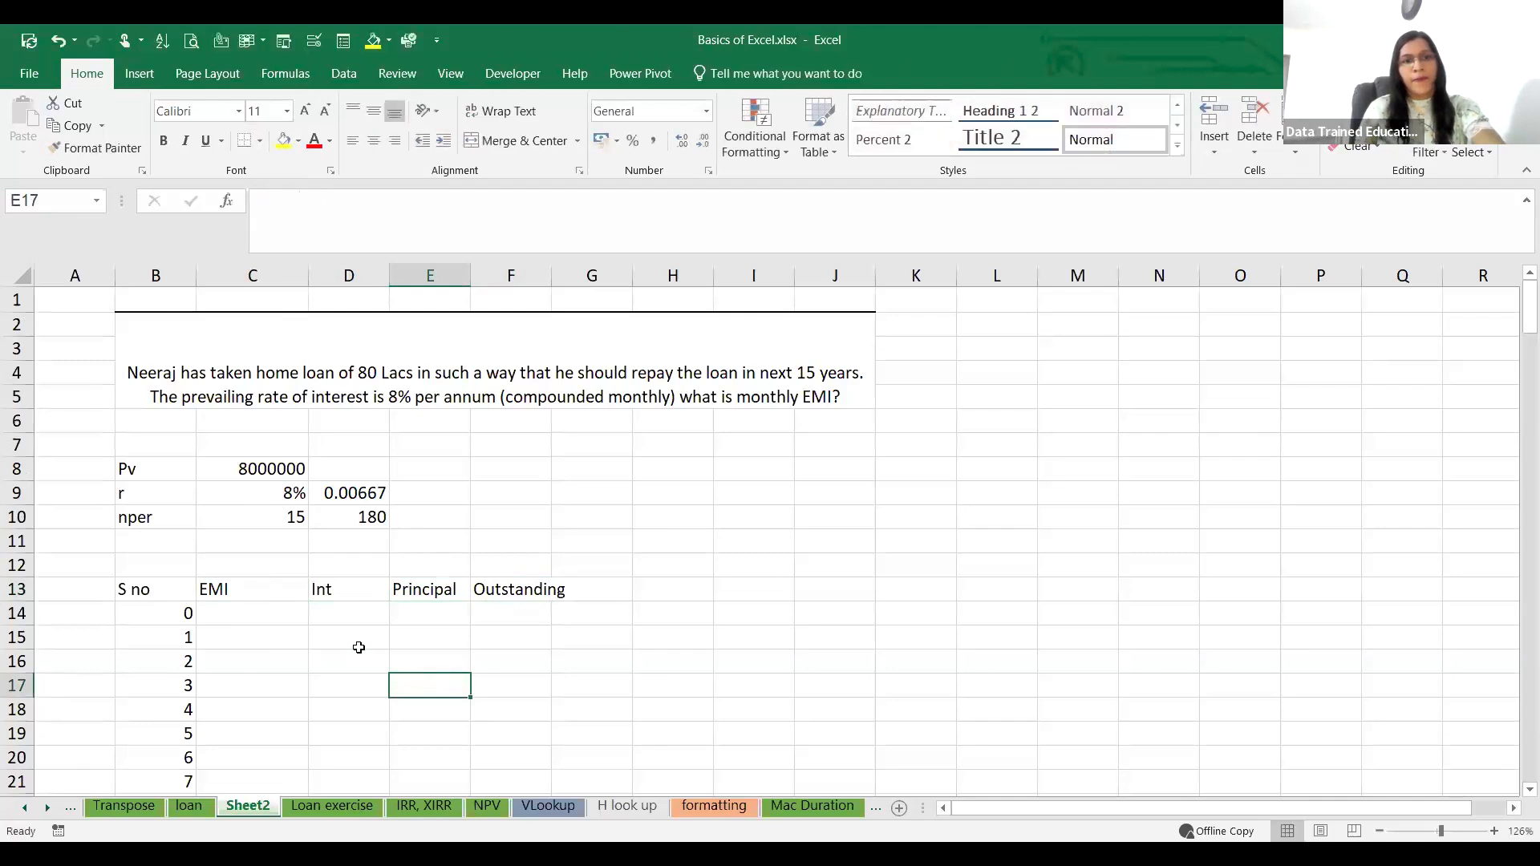
Step: Calculate the monthly EMI in F10 with =PMT(C9/12,D10,C8,0,0), using end-of-period payments
left_click(251, 619)
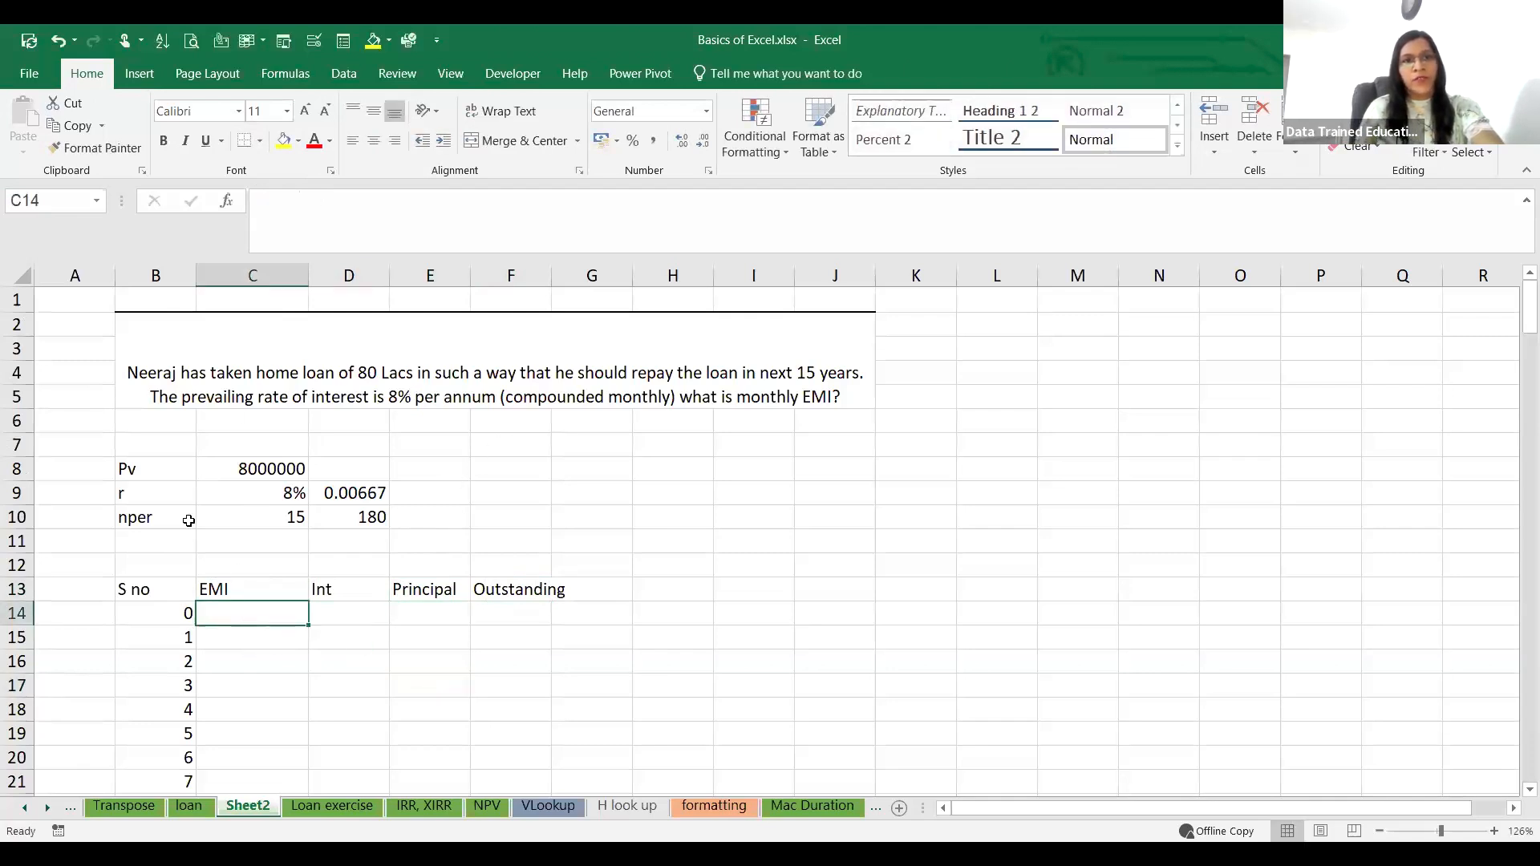
left_click(524, 514)
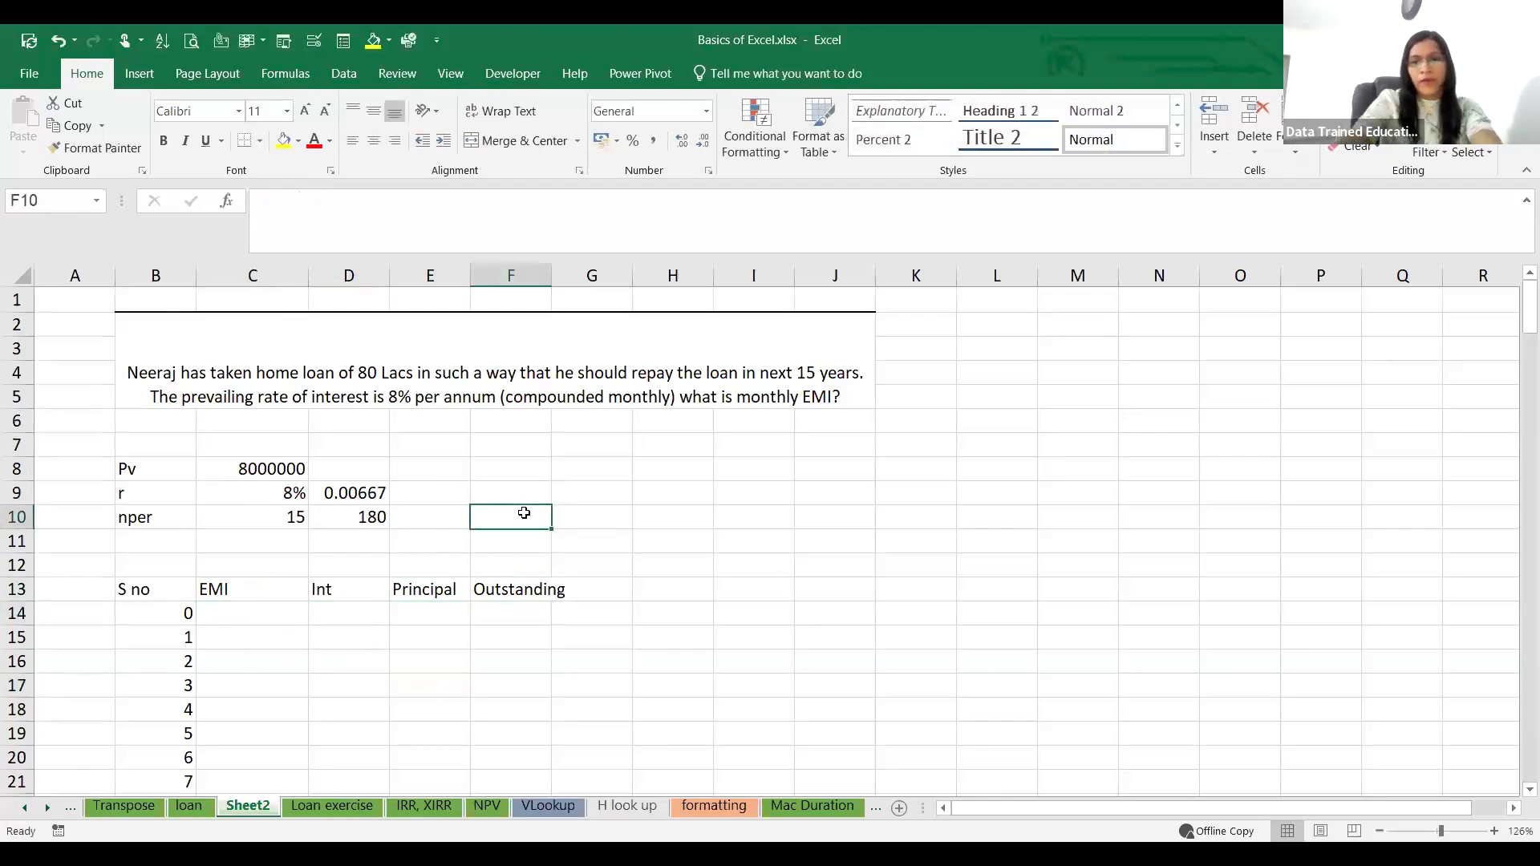
type("=")
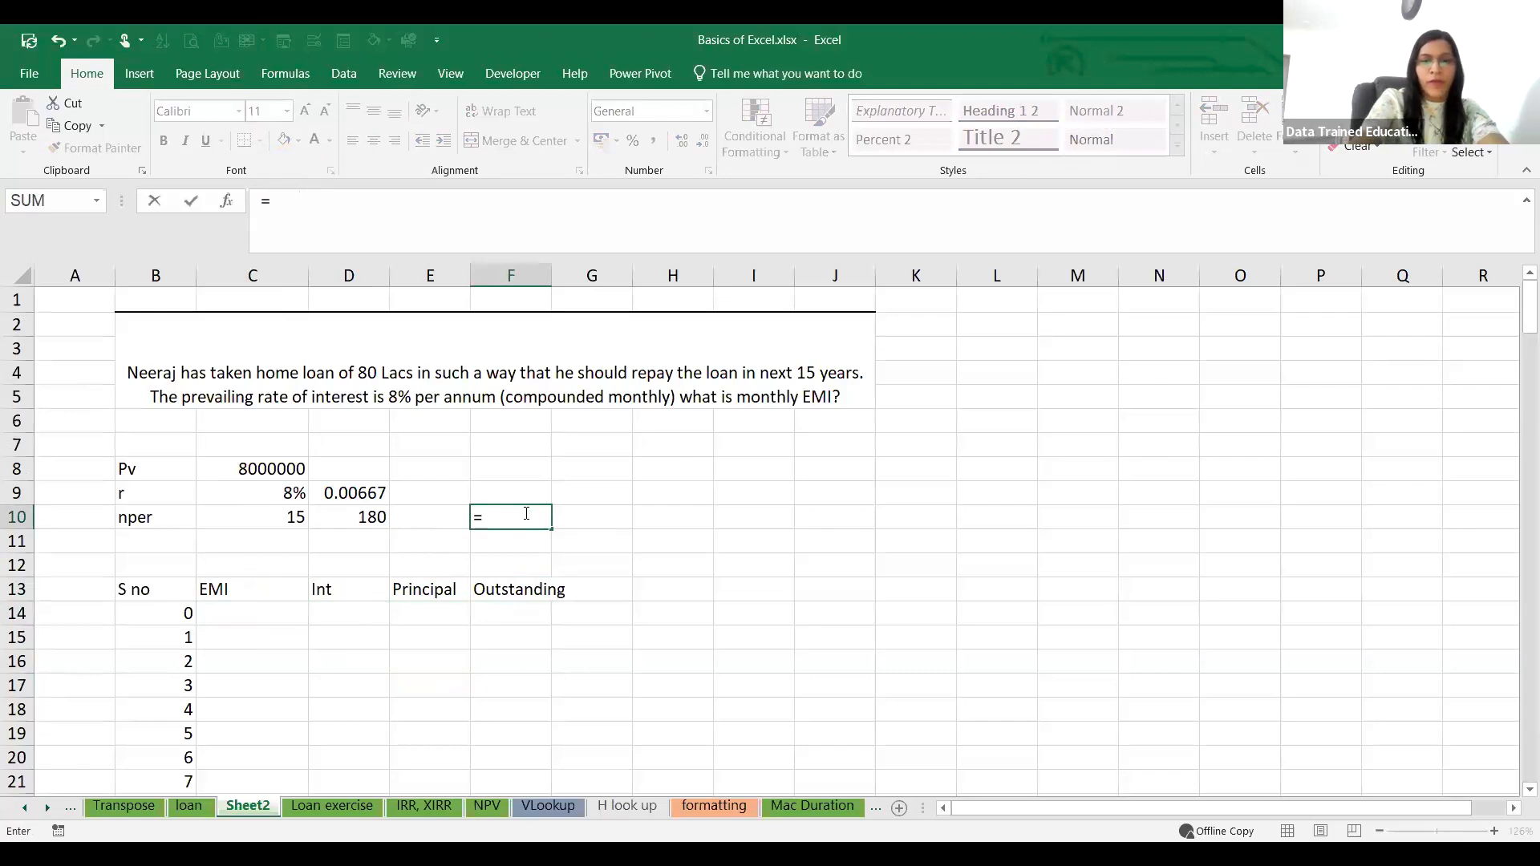
type("PMT(")
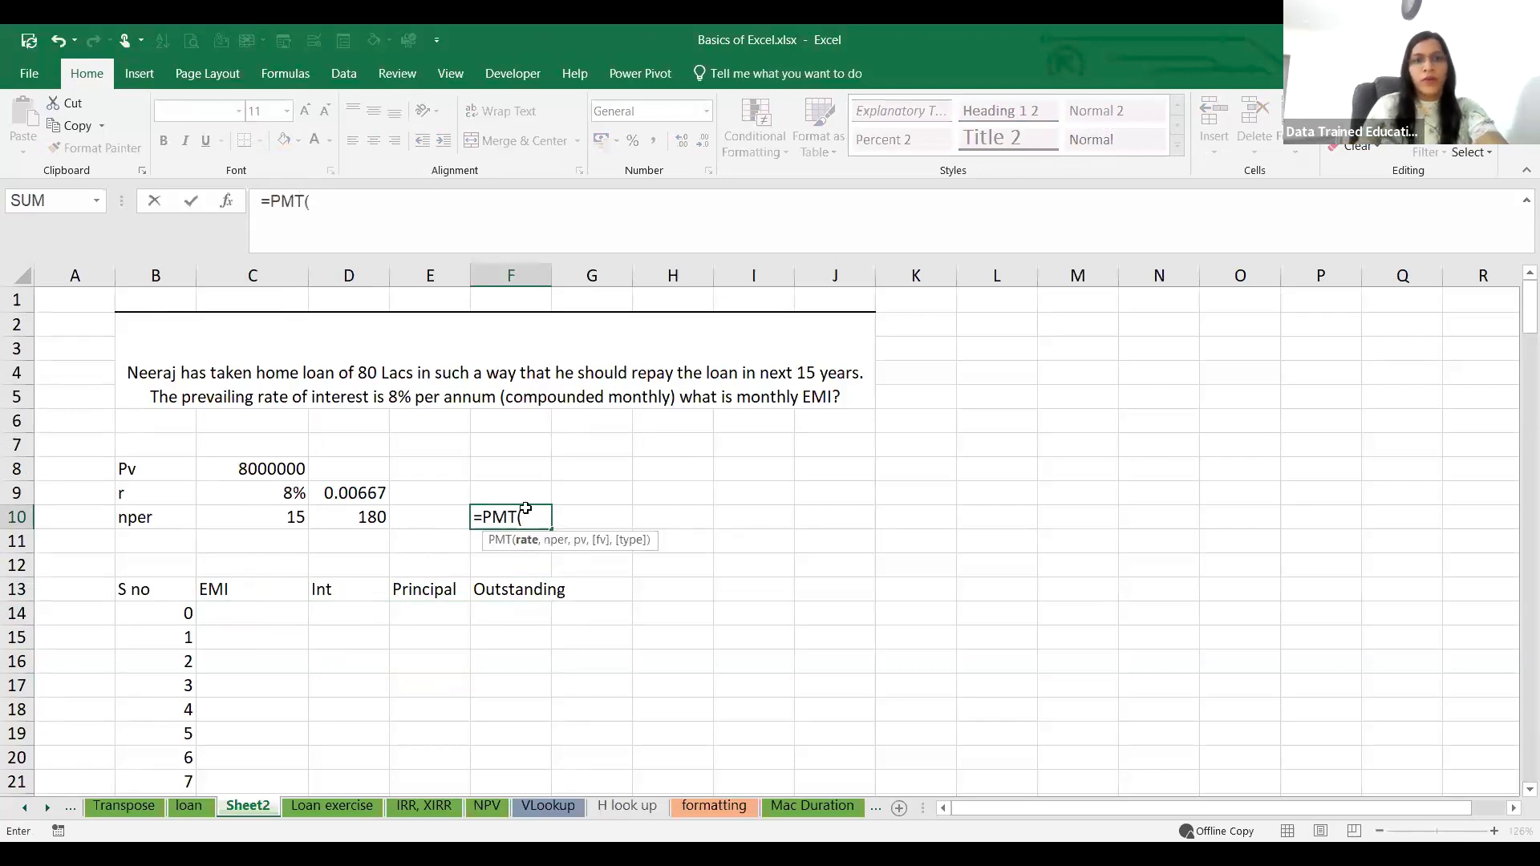
left_click(291, 493)
type("/12,")
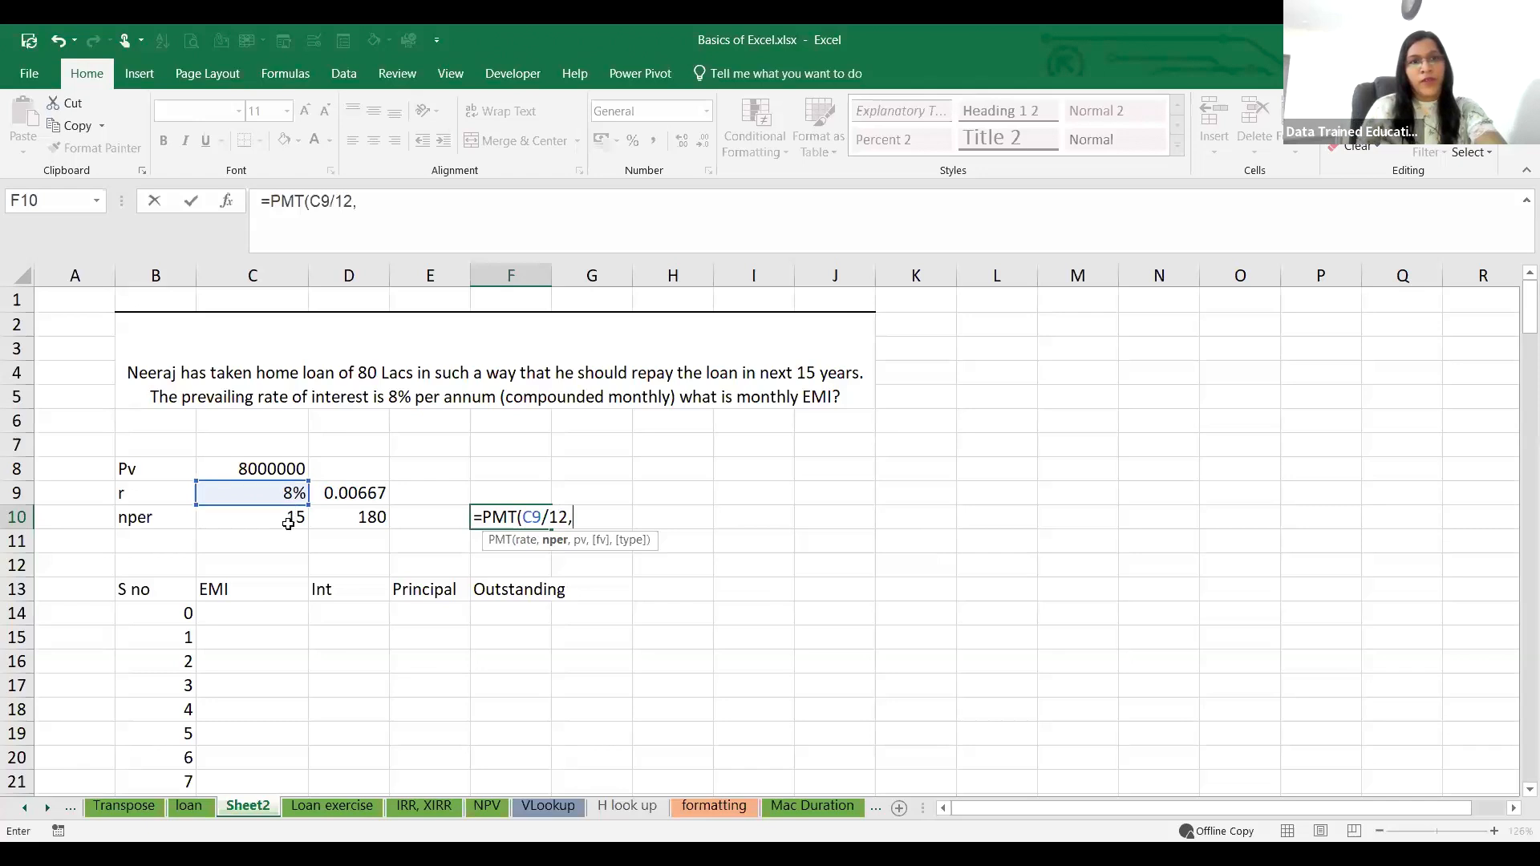
left_click(335, 523)
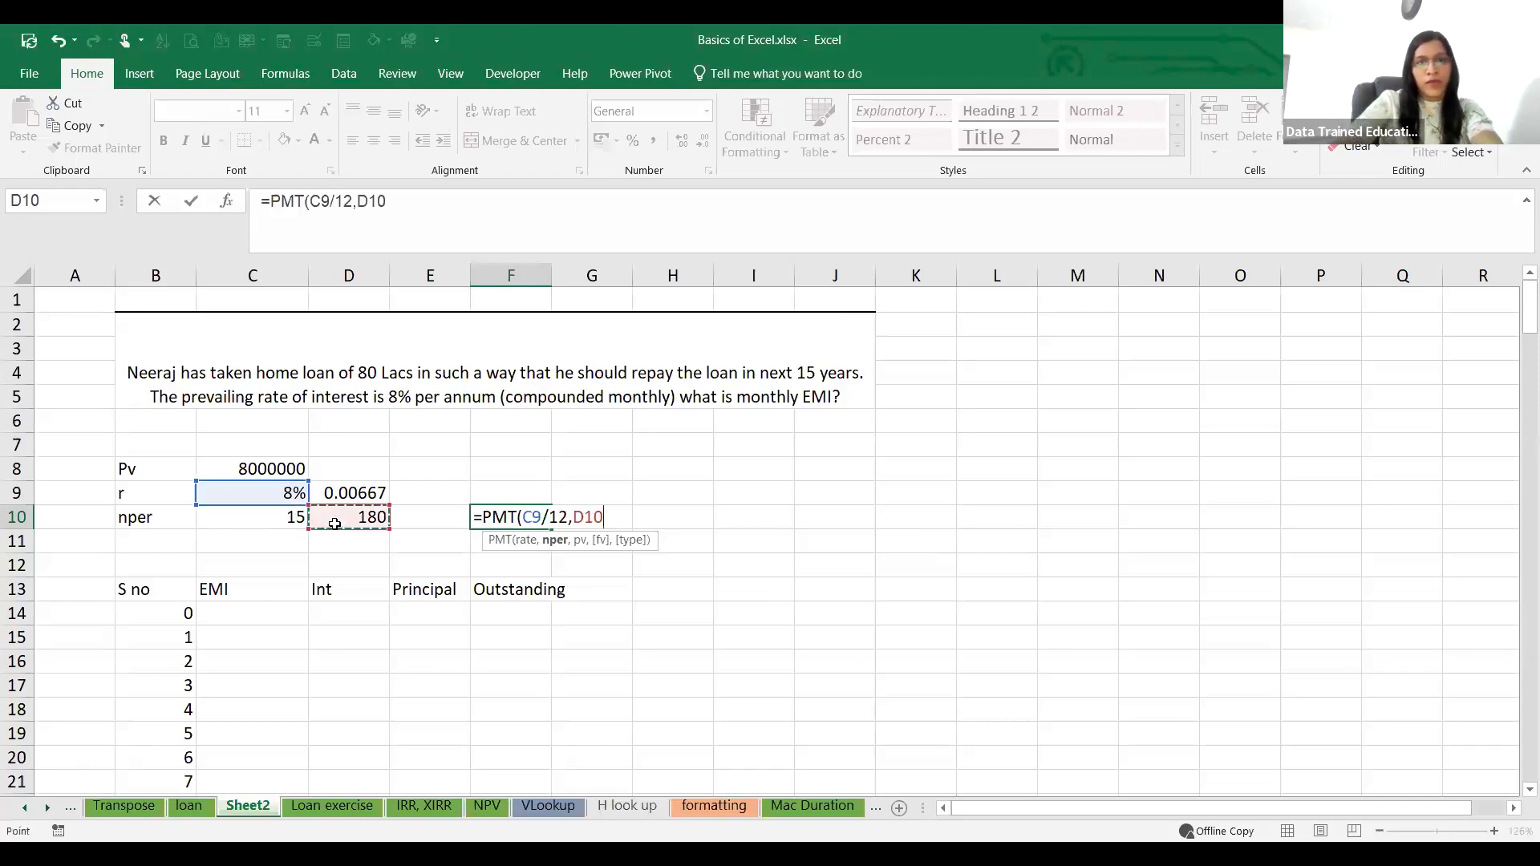
type(",")
left_click(276, 472)
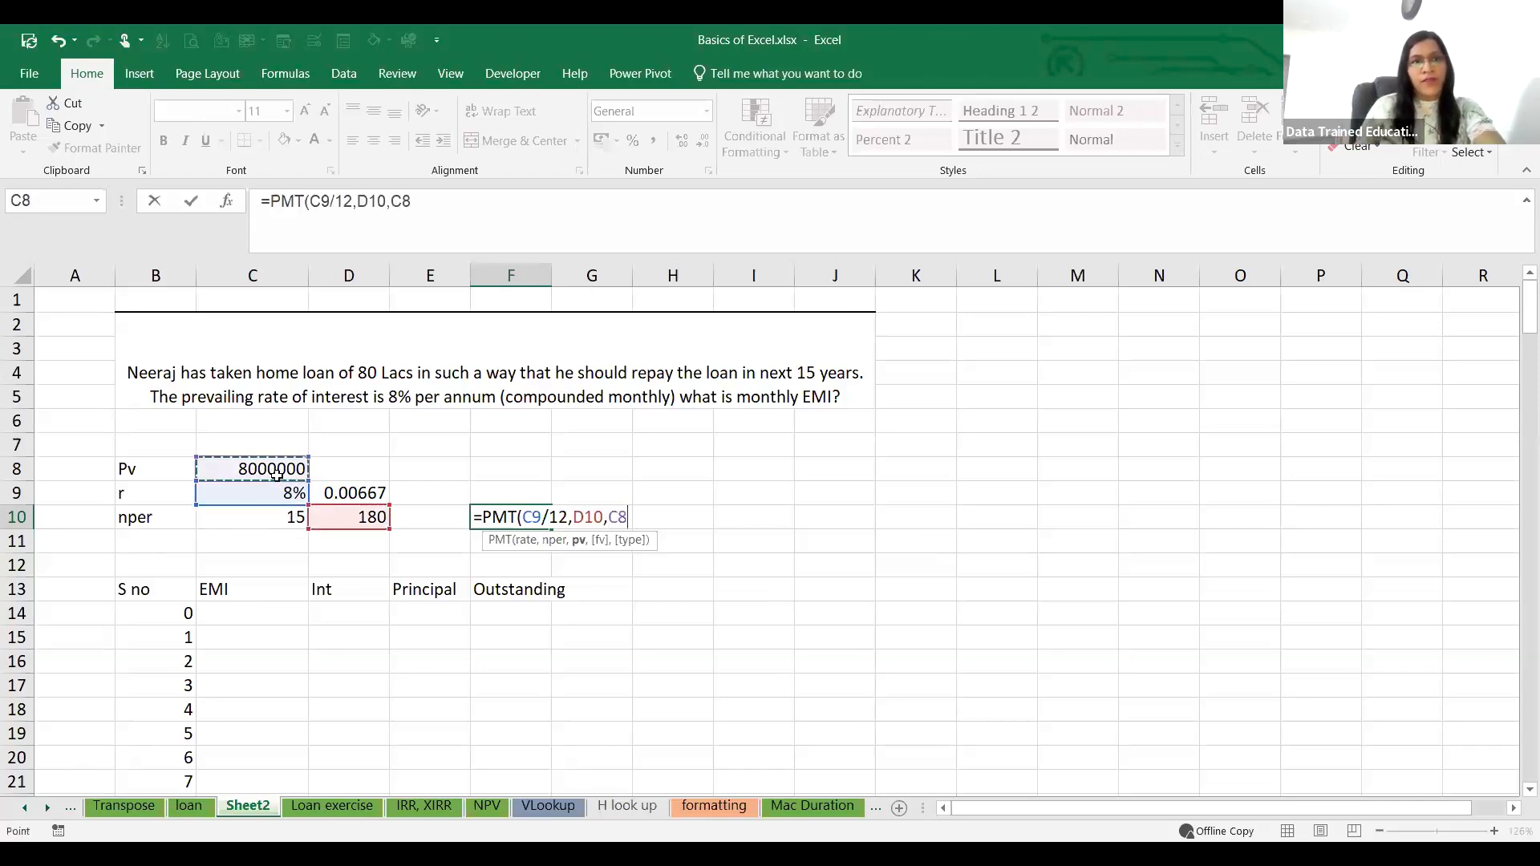
type(",0")
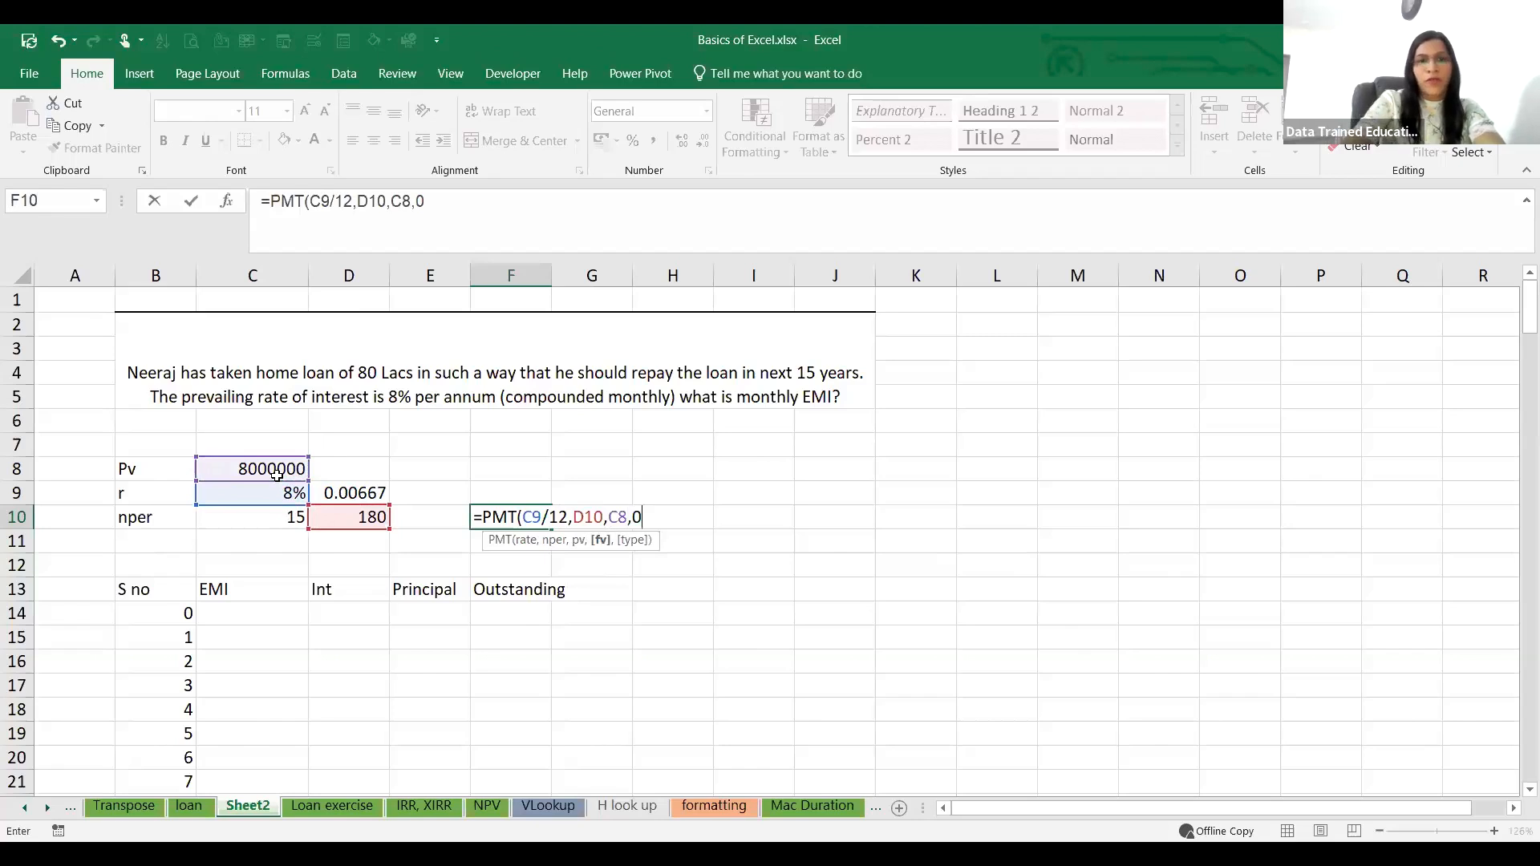
type(",0")
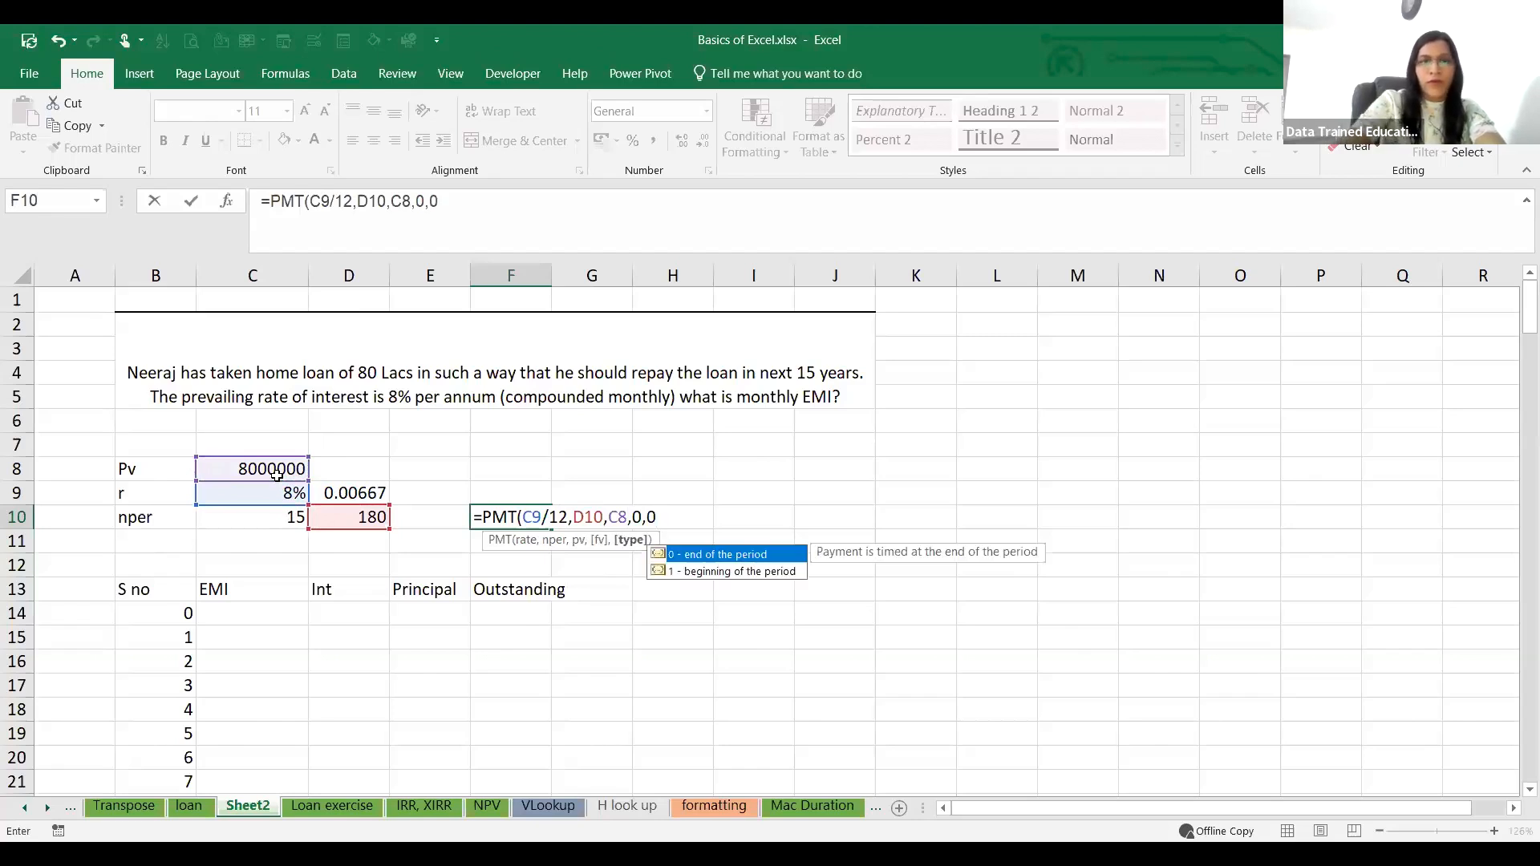
key("Return")
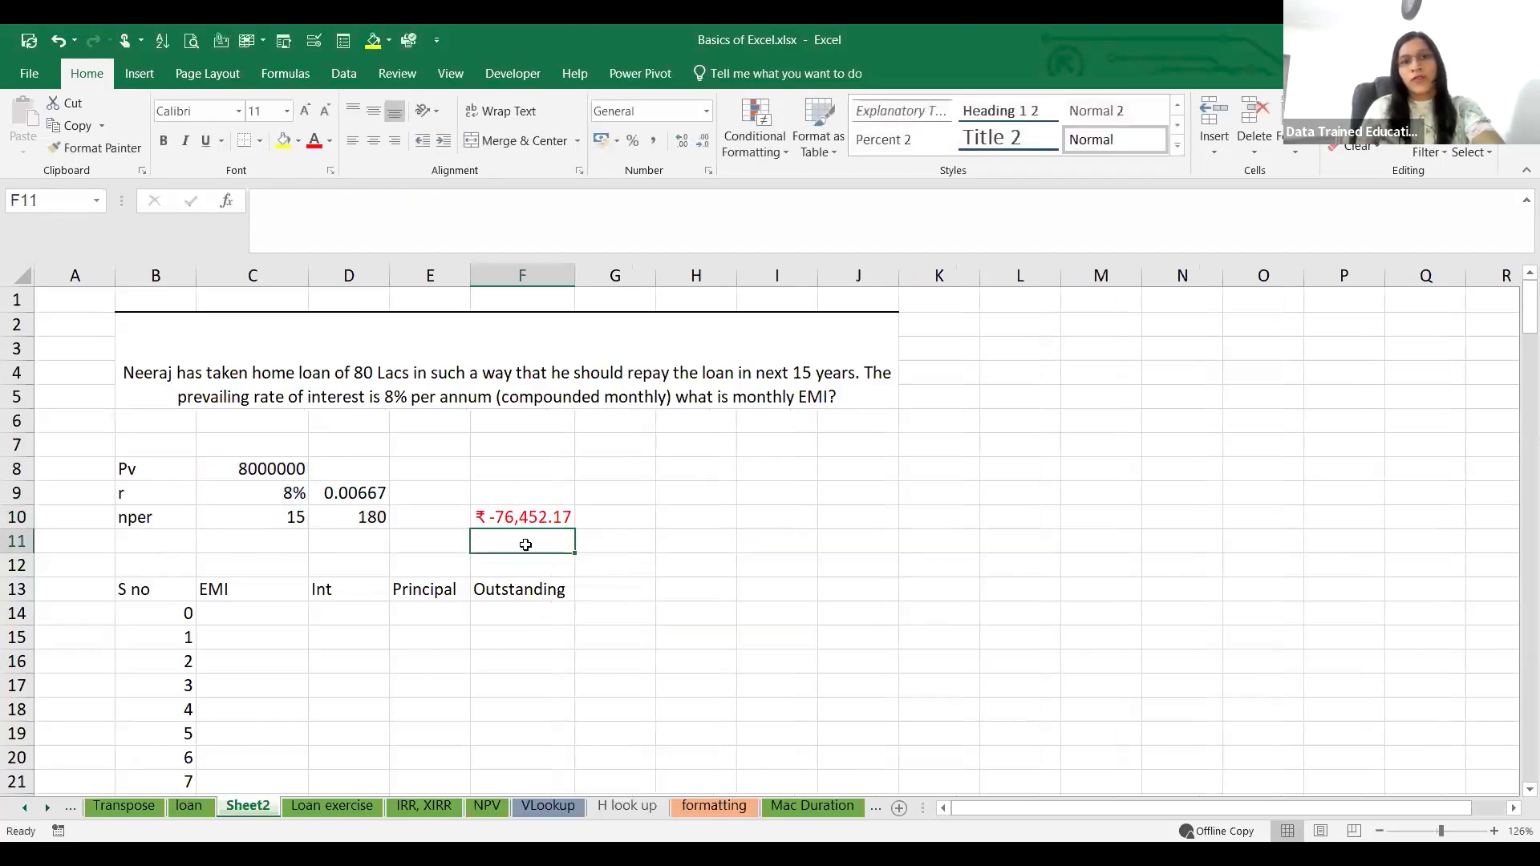
Step: Enter the EMI amount 76452.17 in C15 and fill it down the column for all the numbered periods
left_click(259, 635)
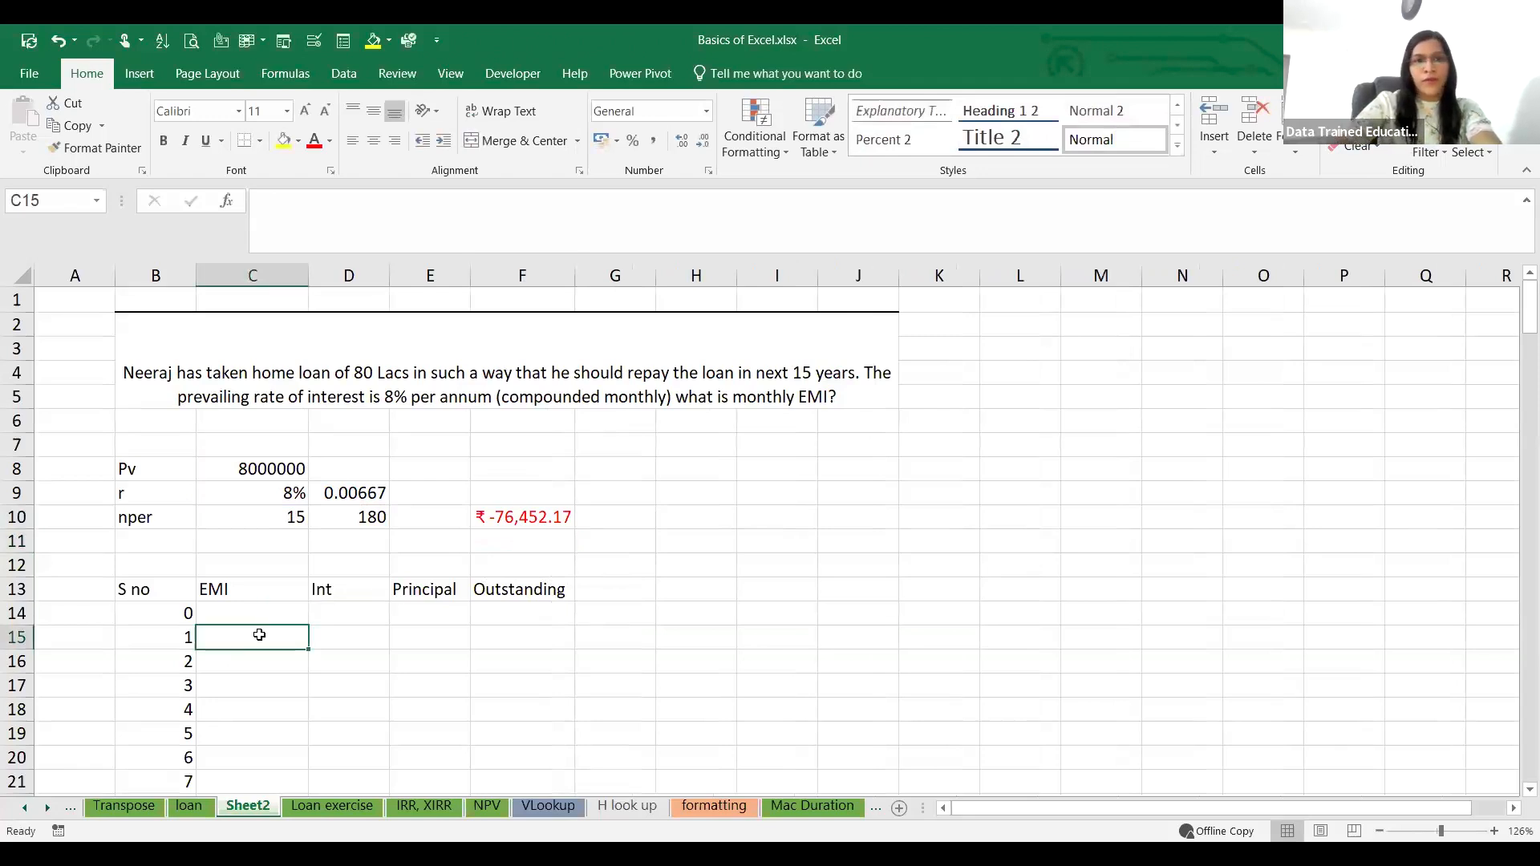
type("76452.17")
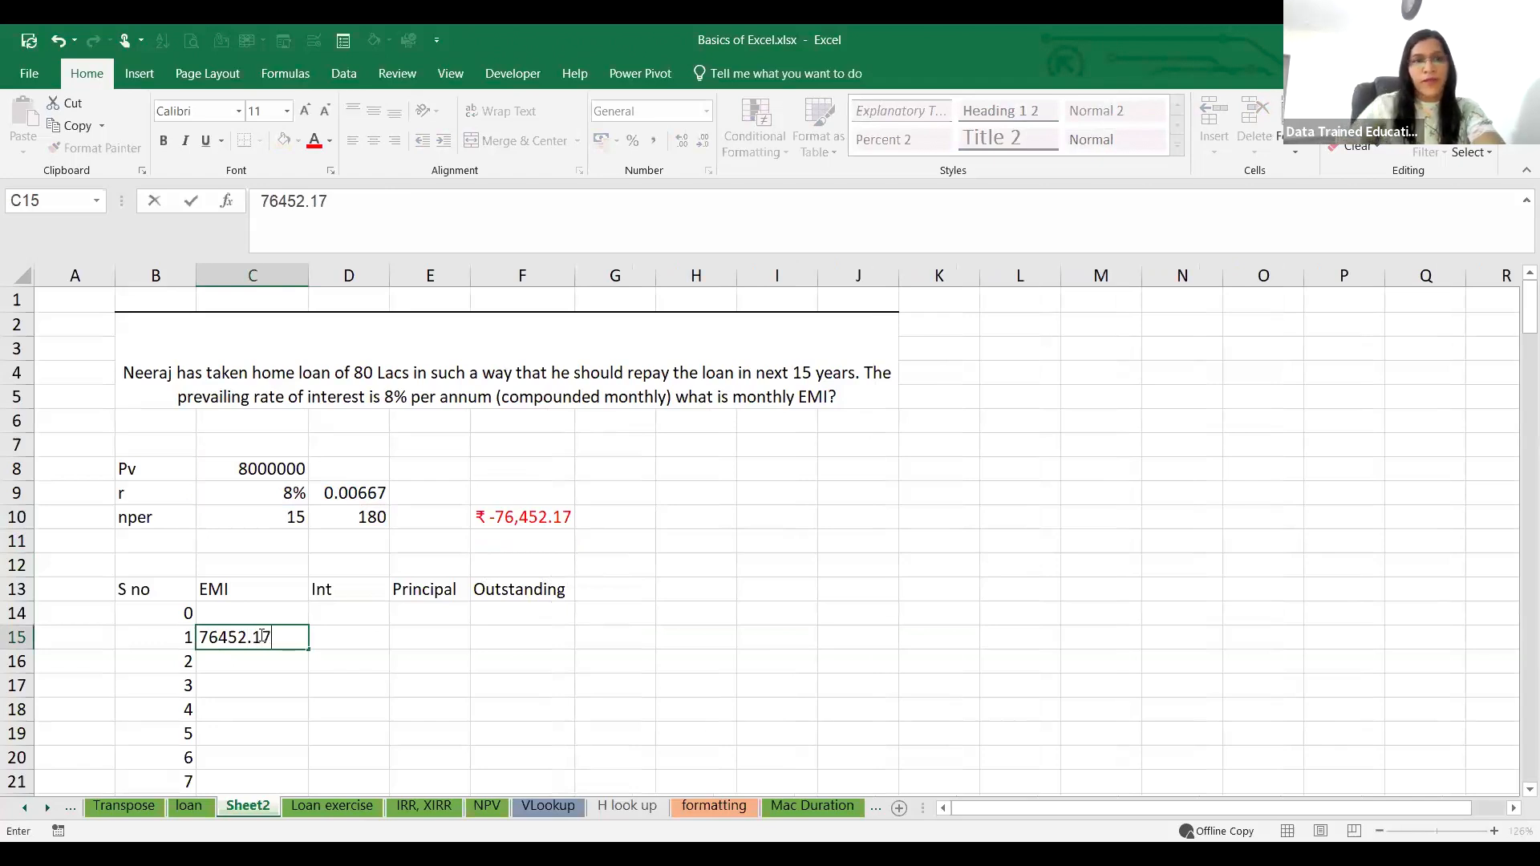
left_click(365, 708)
left_click(284, 636)
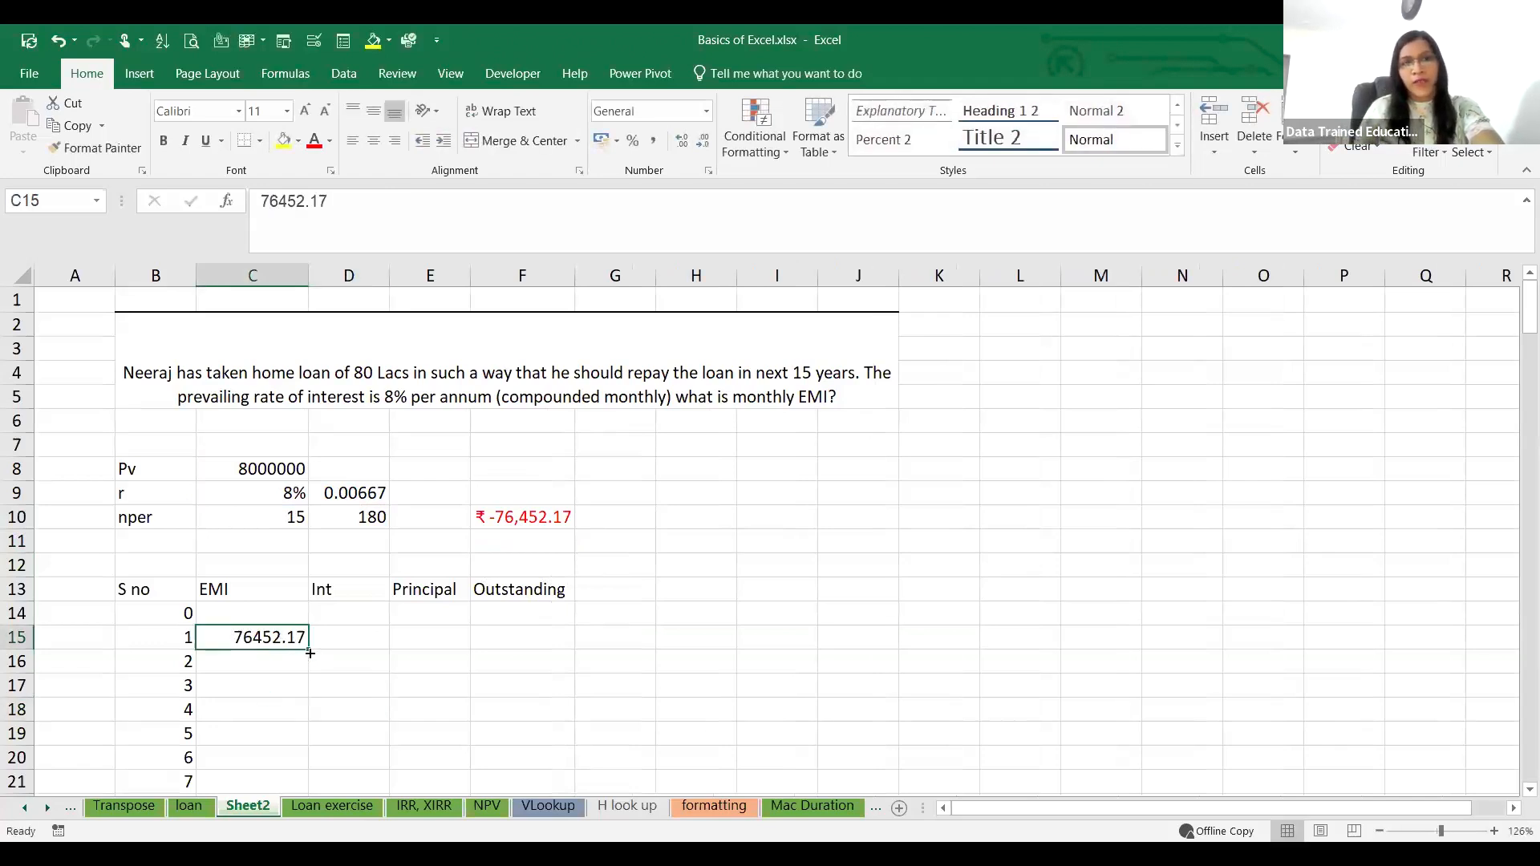
double_click(308, 649)
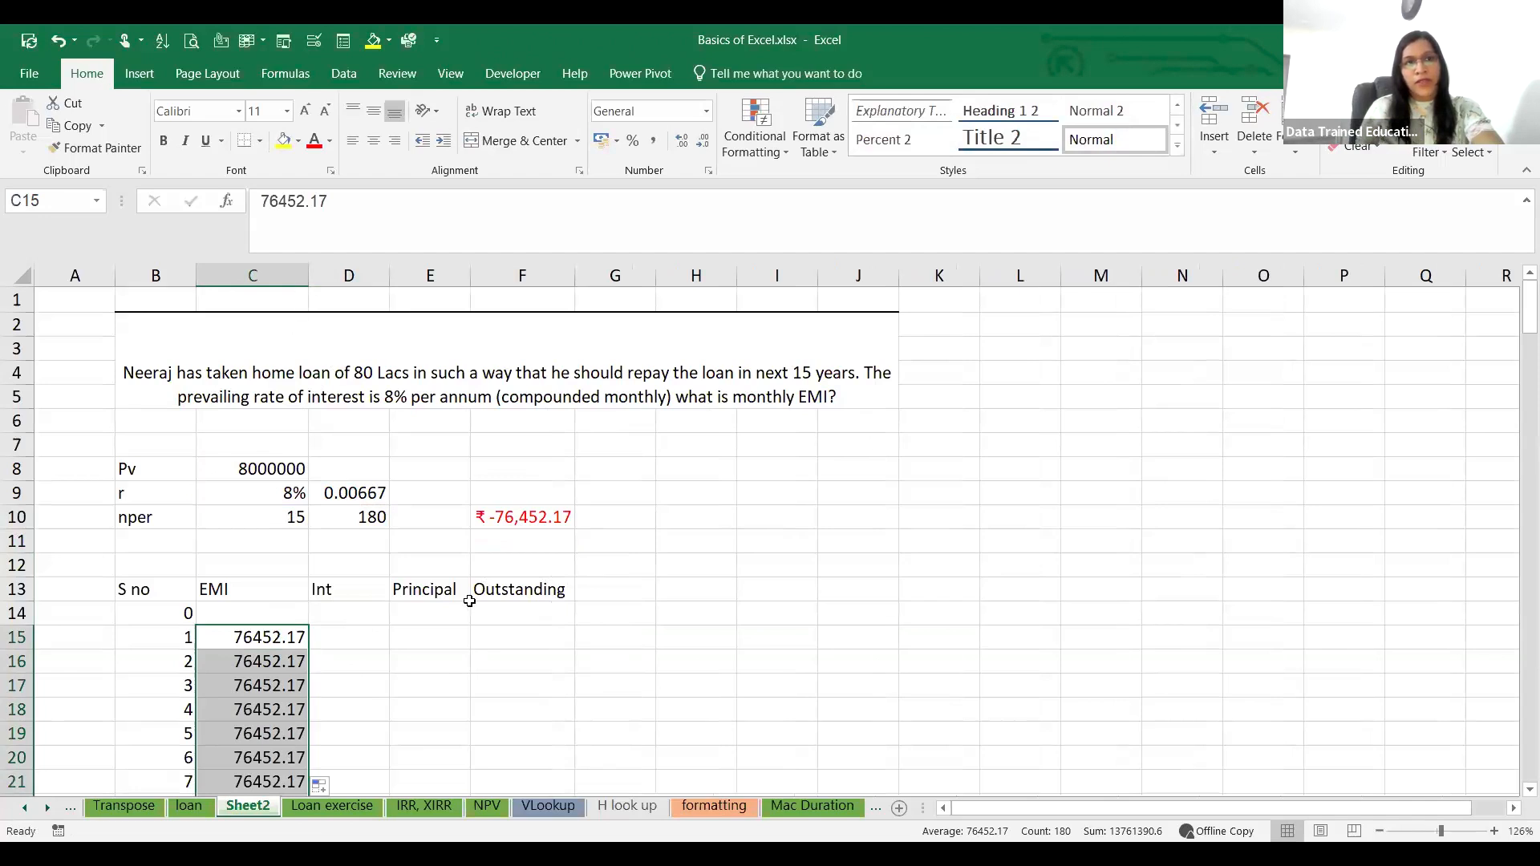
Step: Enter the opening loan balance 8000000 in F14 under Outstanding and widen column F slightly
left_click(651, 514)
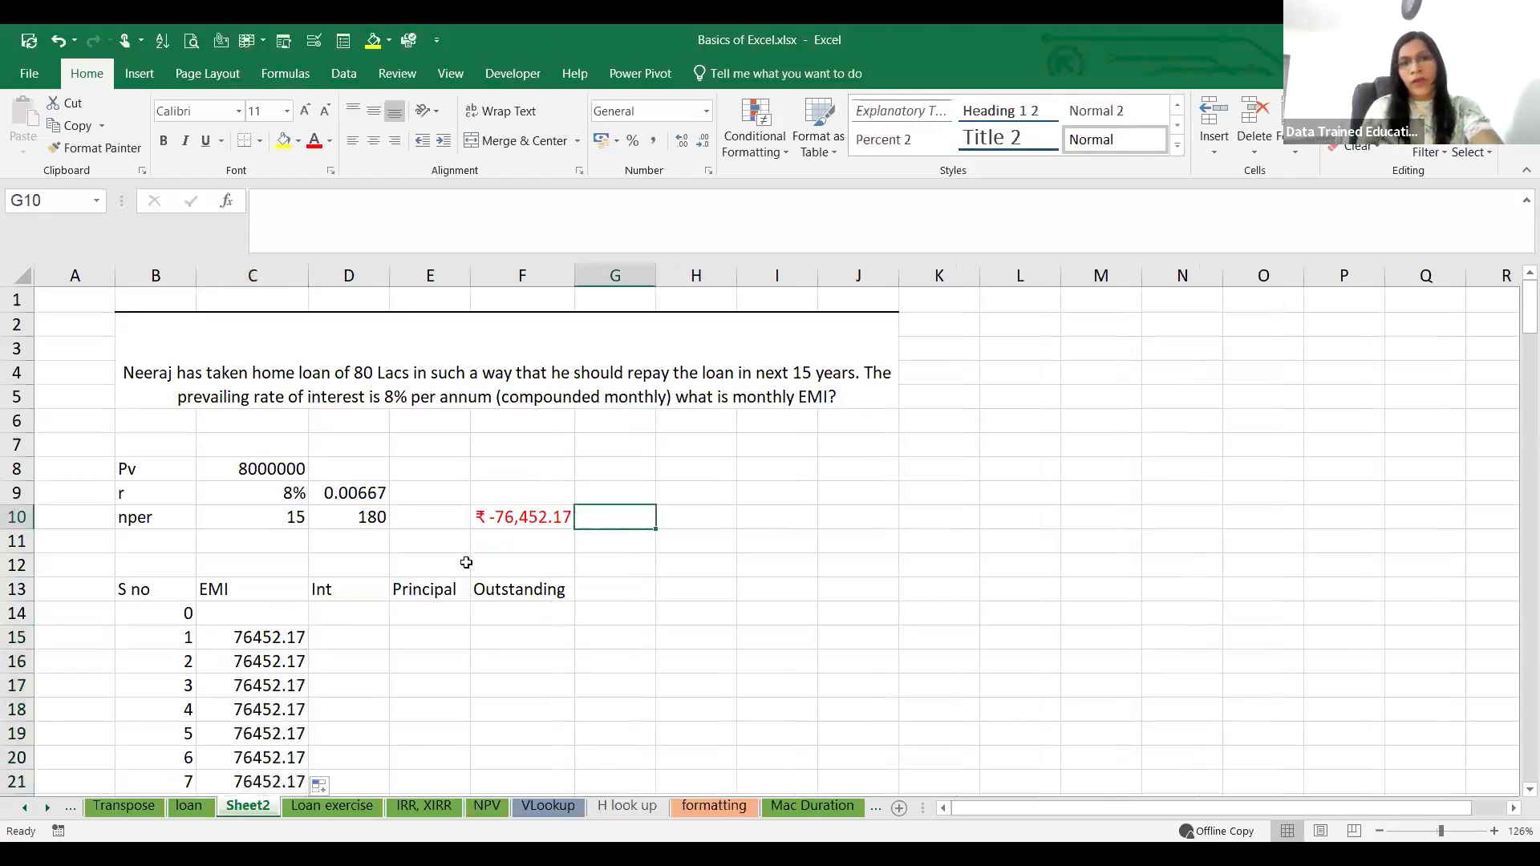
left_click(368, 546)
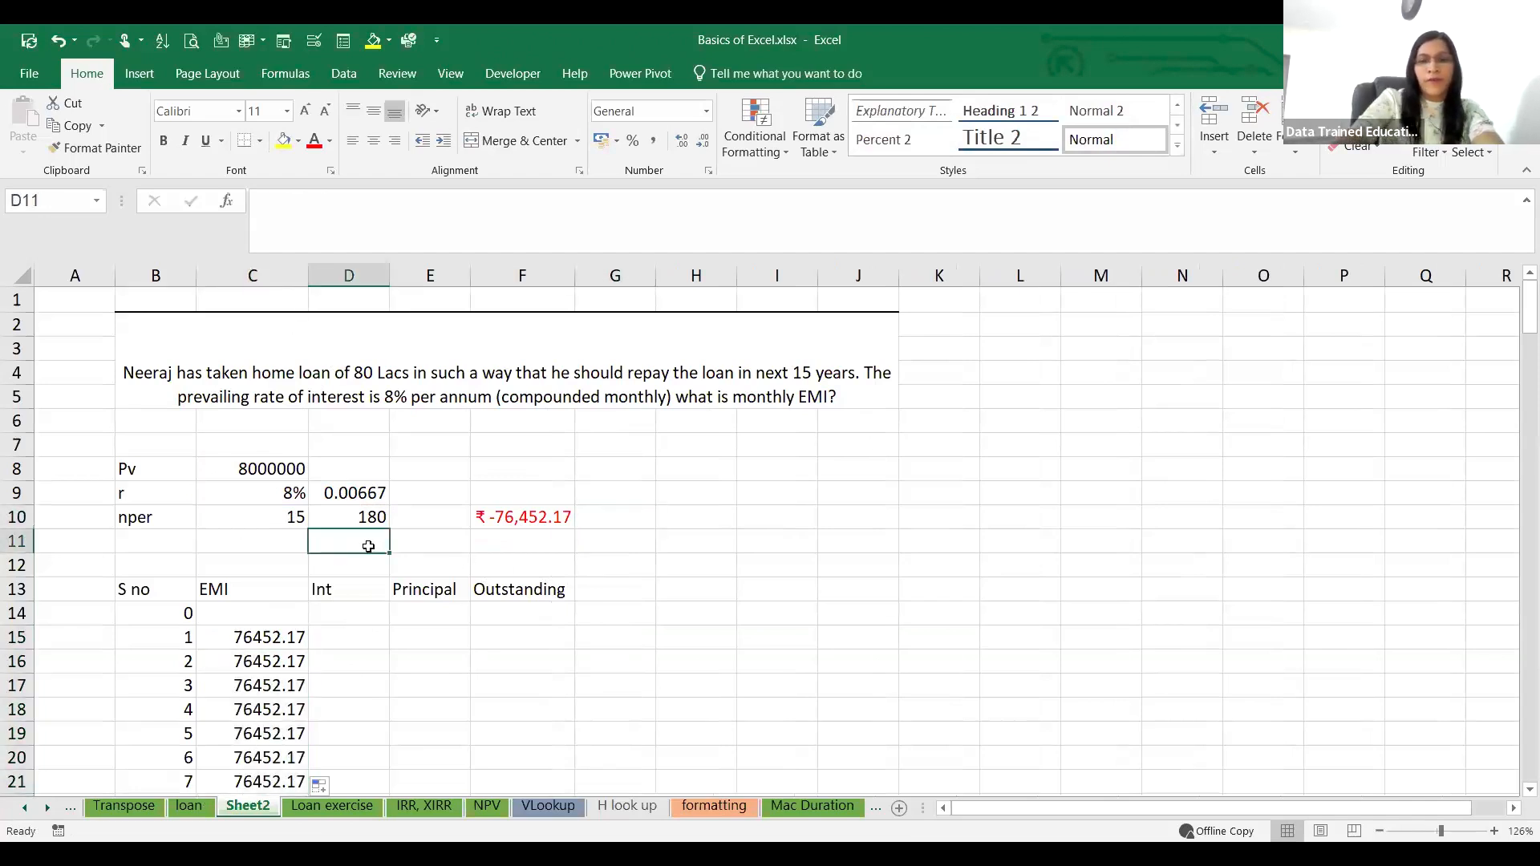
left_click(510, 618)
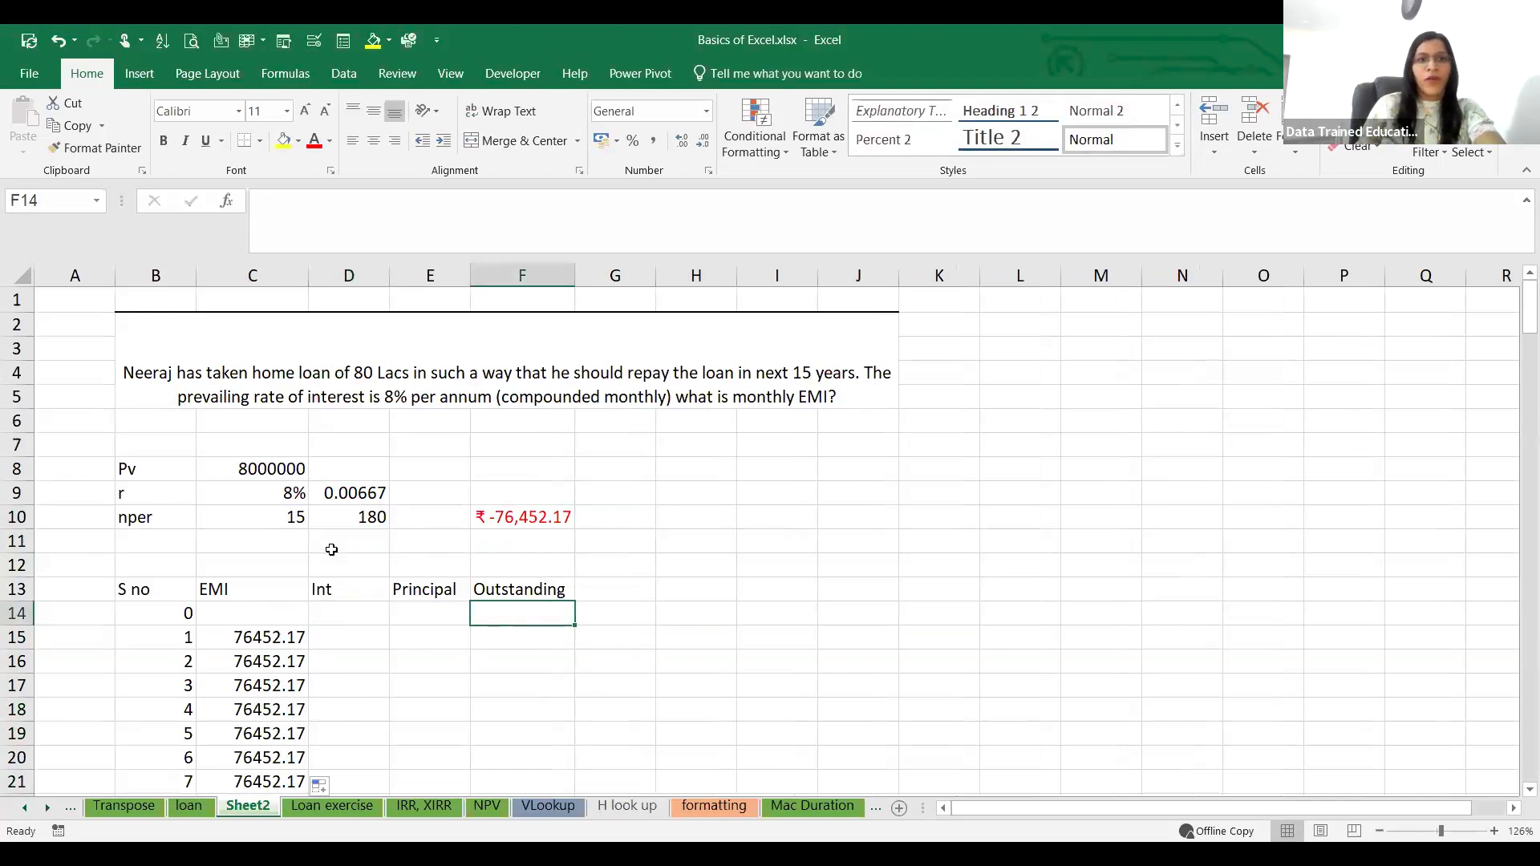
type("8000000")
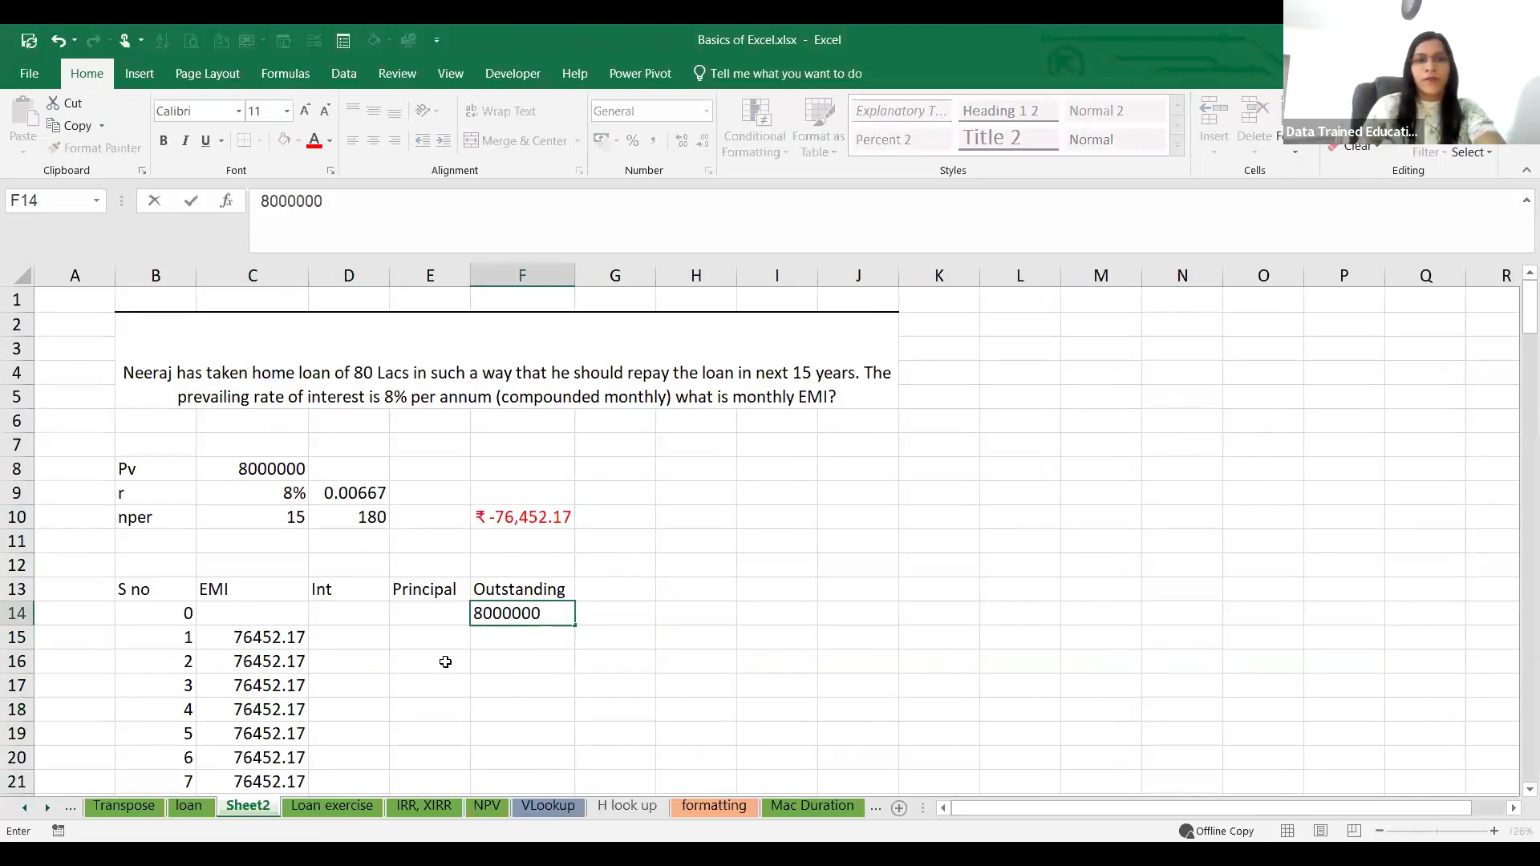
left_click(373, 642)
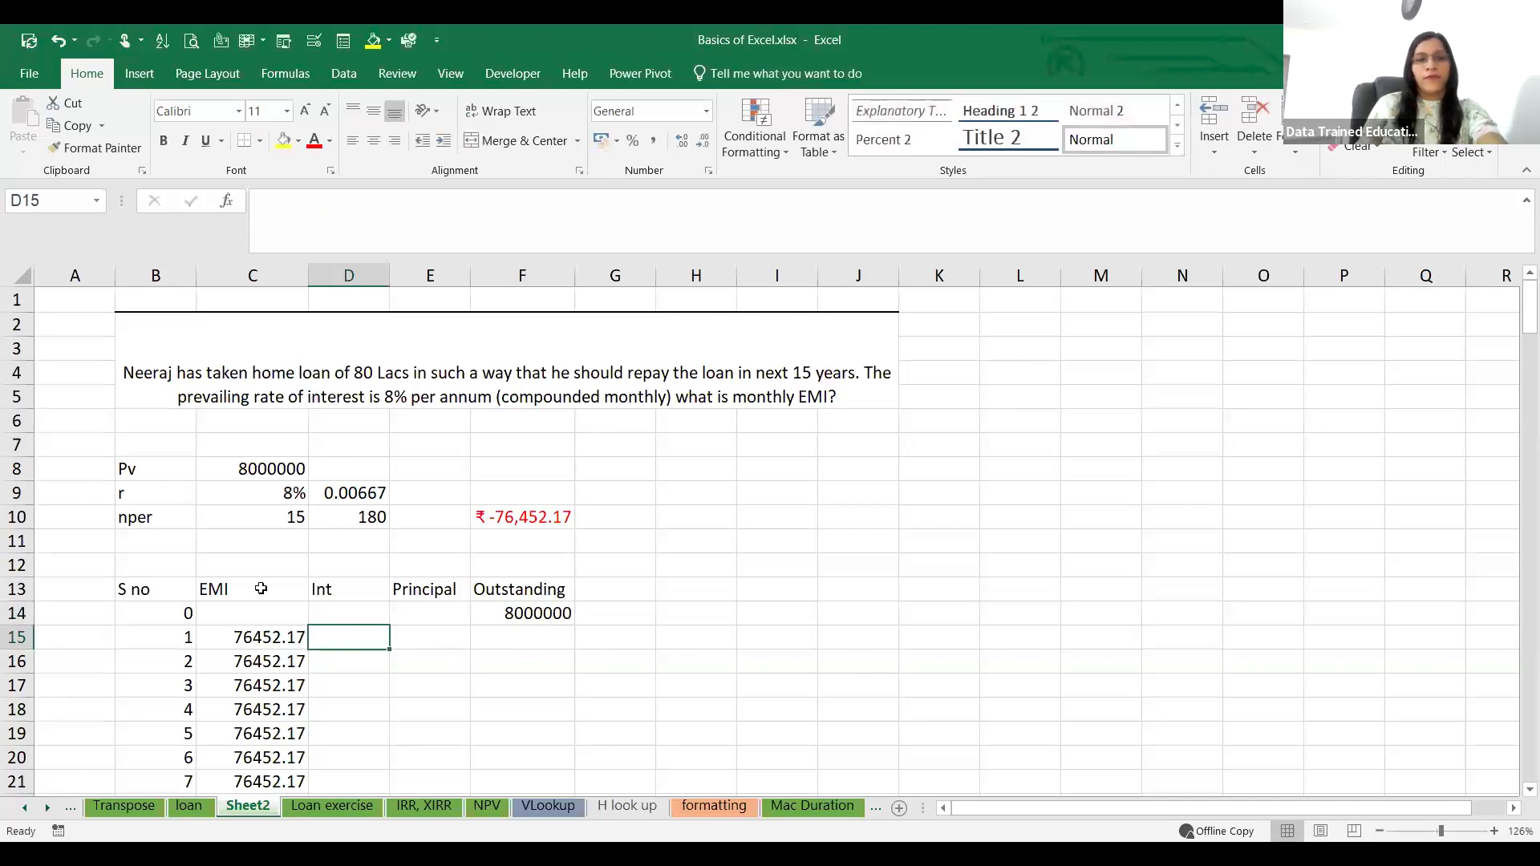
left_click_drag(575, 276, 610, 275)
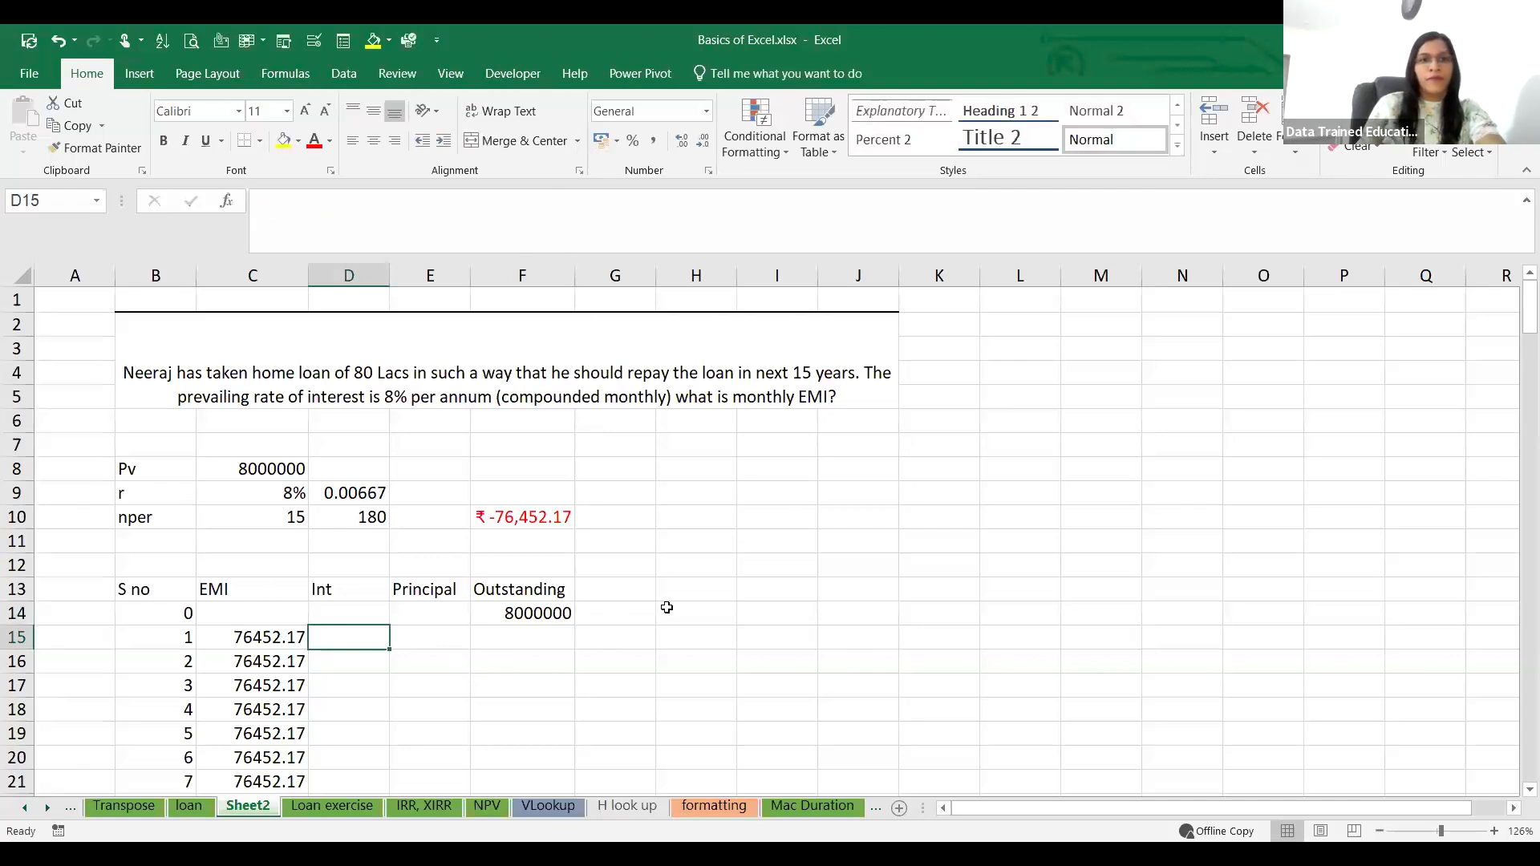
left_click(755, 616)
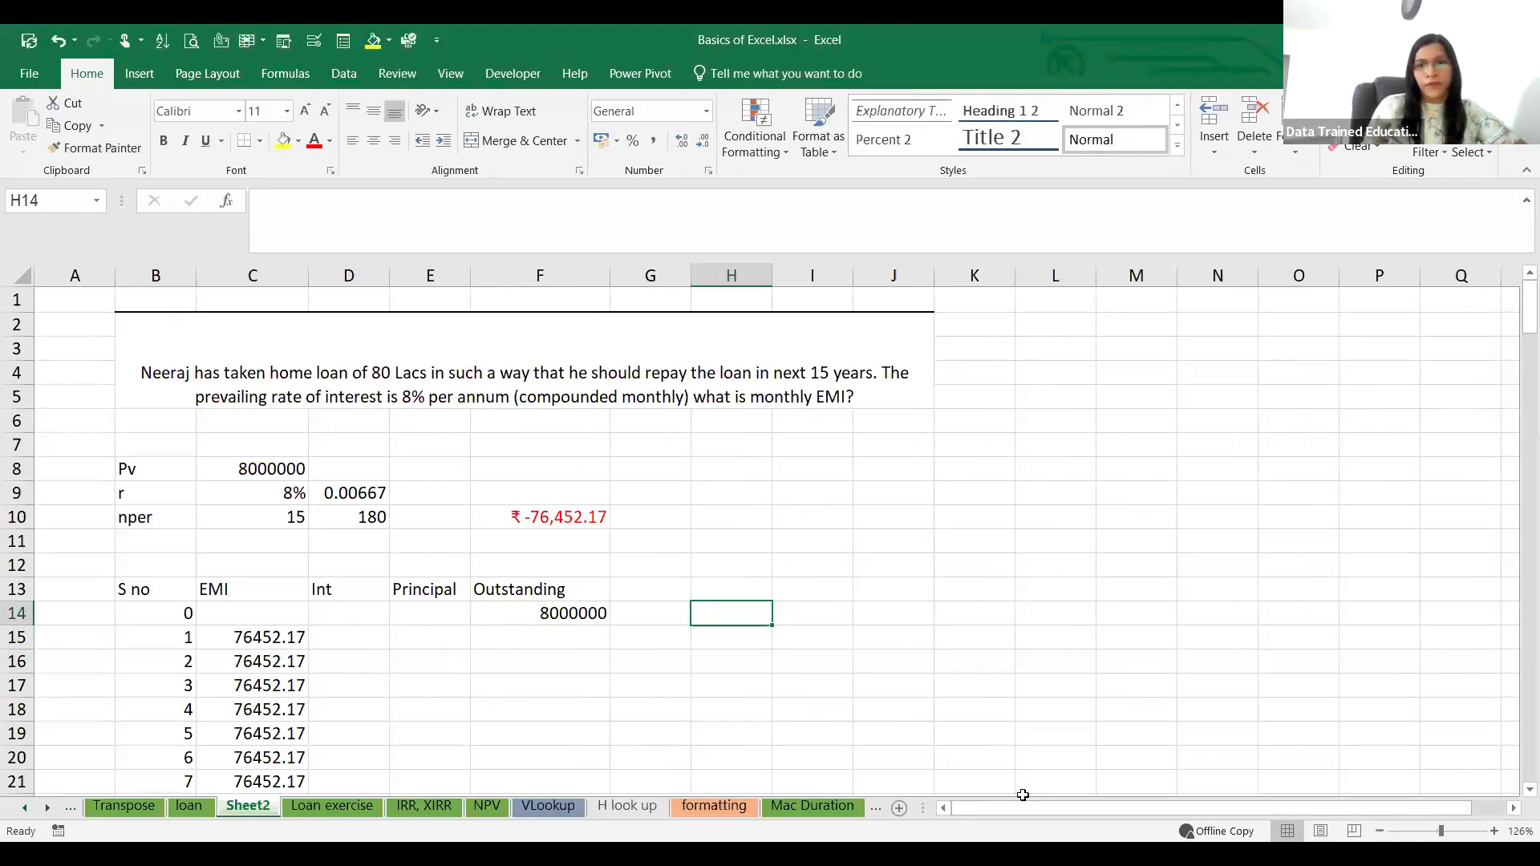
key("alt+Tab")
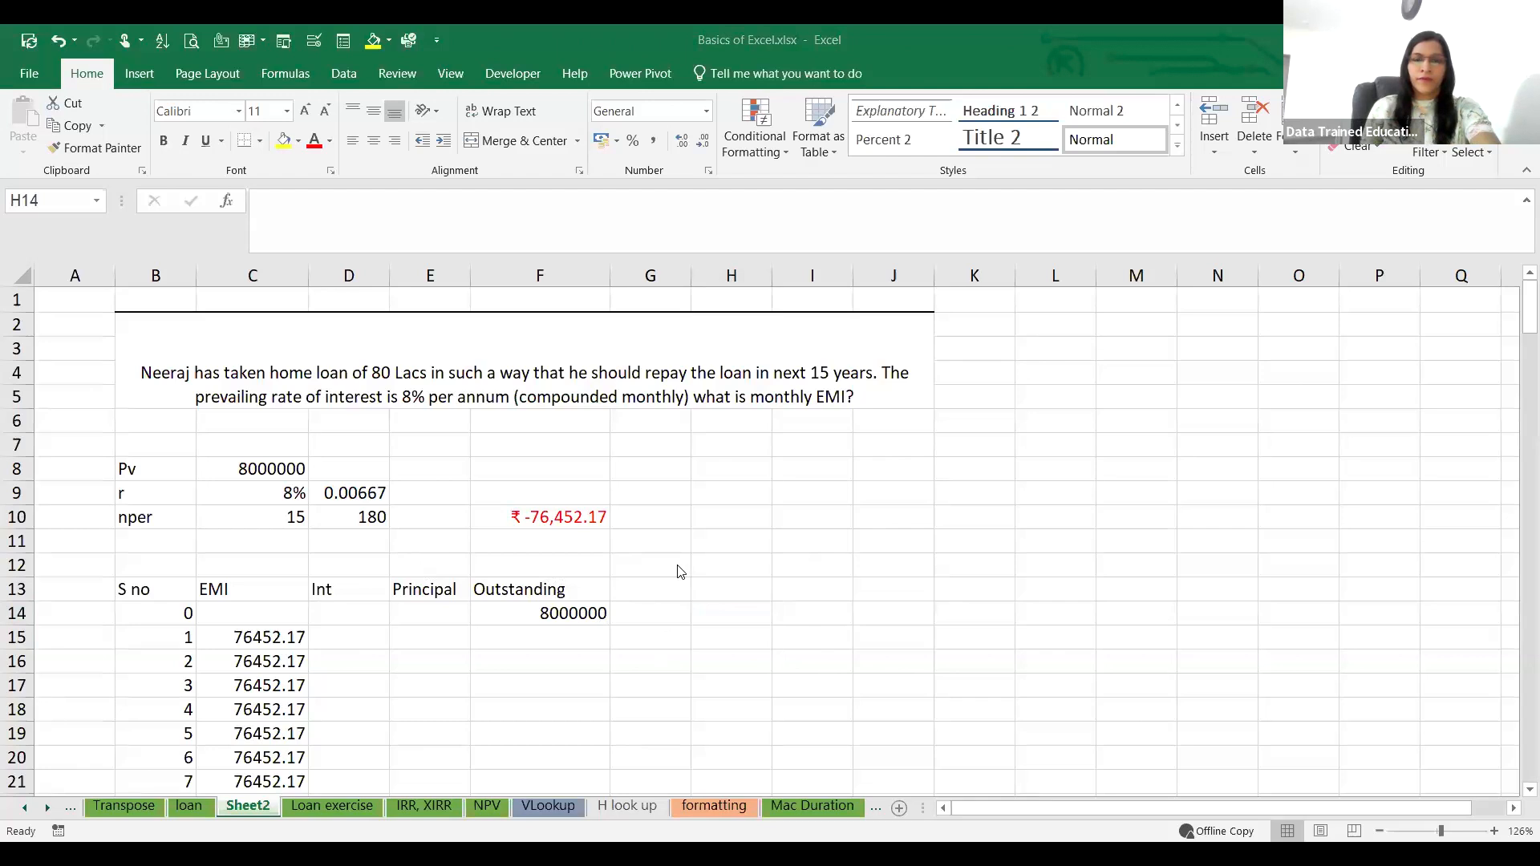
left_click(365, 635)
type("=")
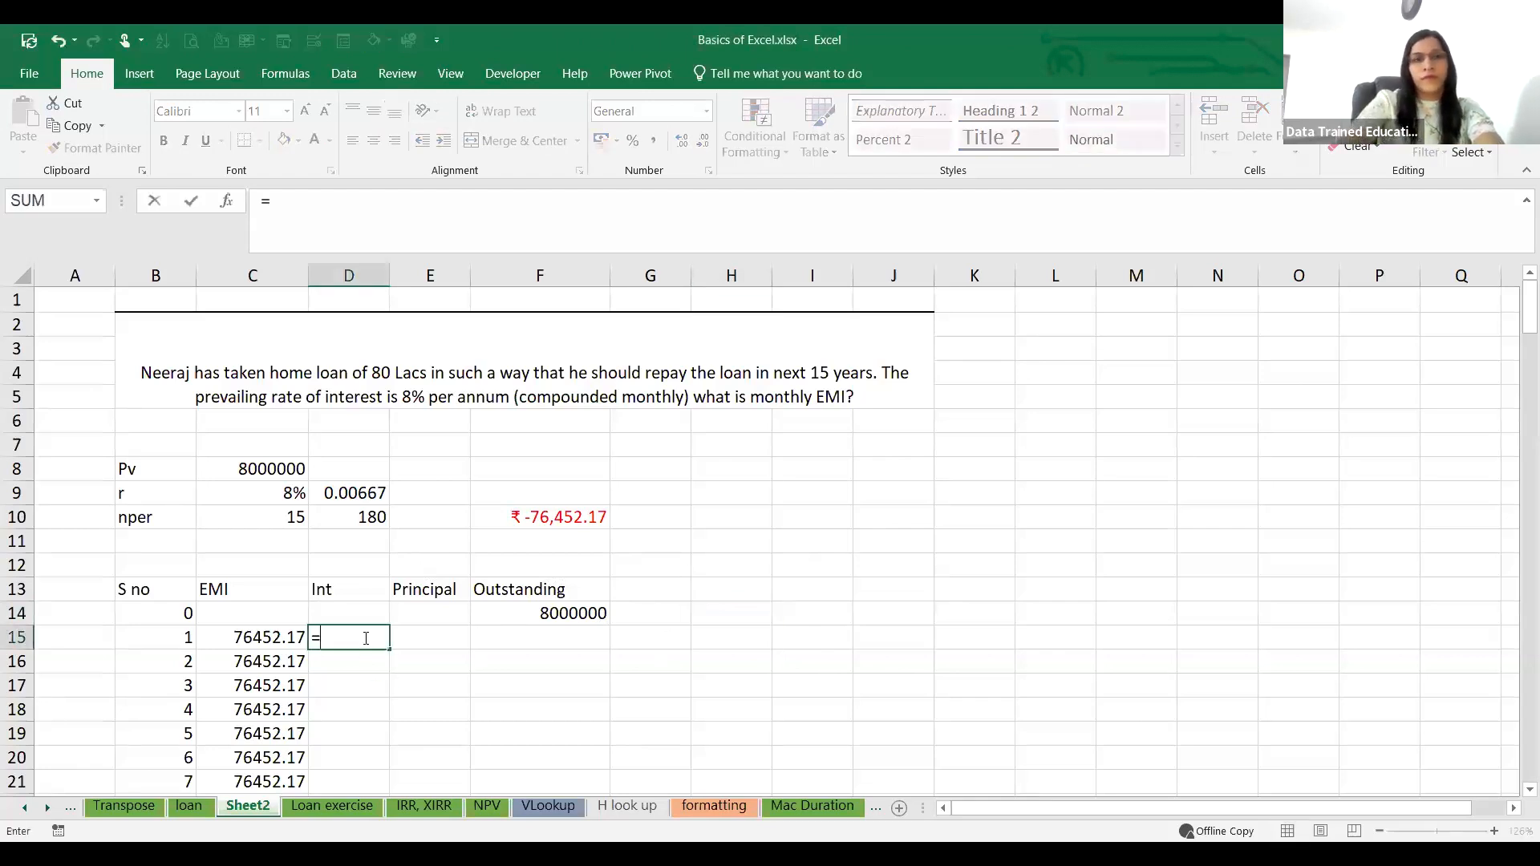
key("Escape")
left_click(235, 557)
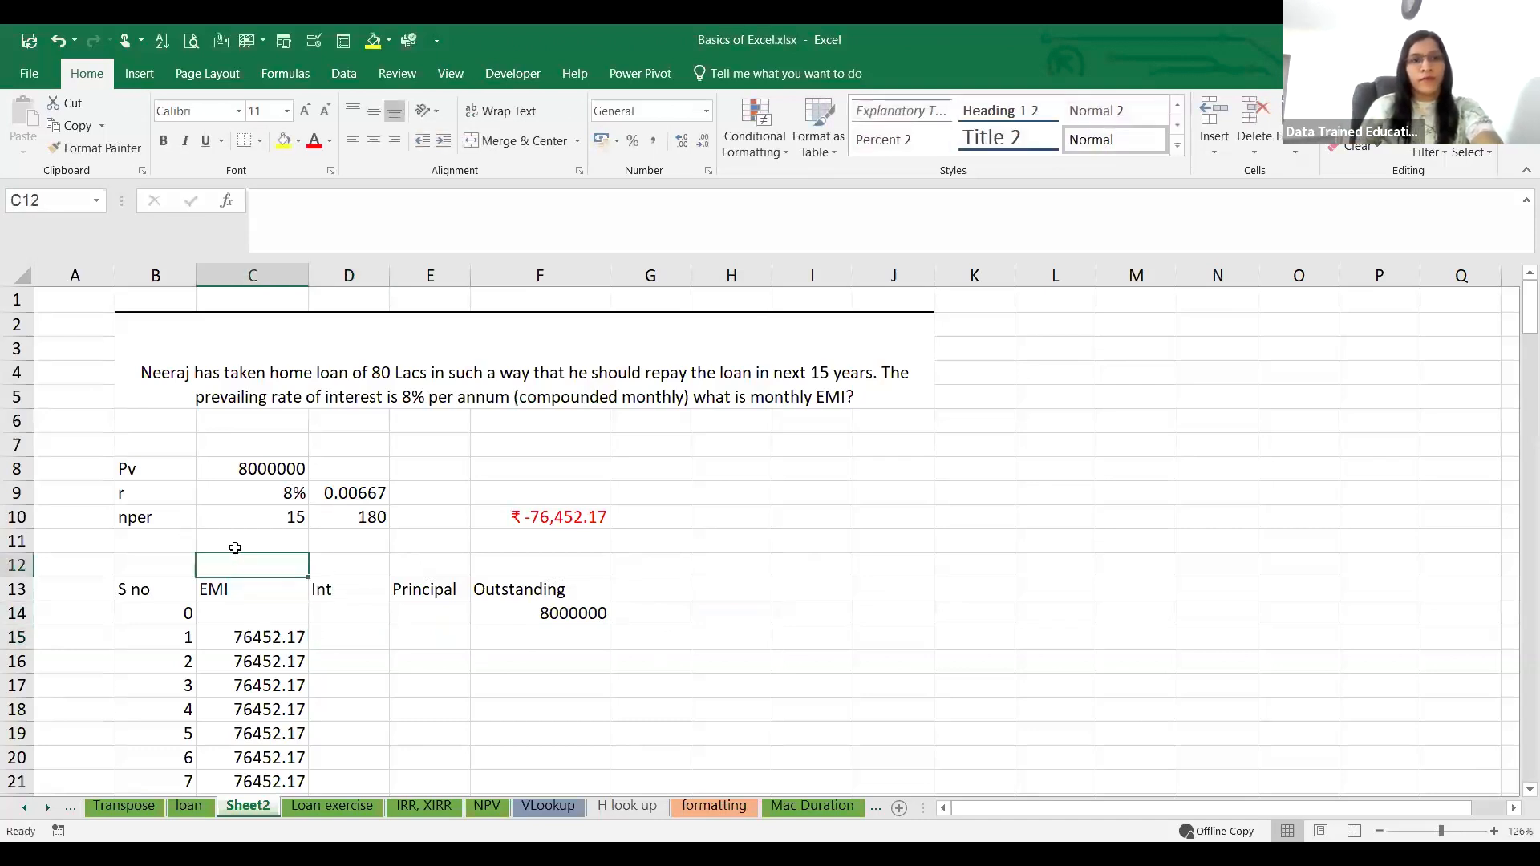
Step: Calculate the first month's interest in C11 as the loan amount times the annual rate divided by 12, =C8*C9/12
left_click(253, 539)
type("=")
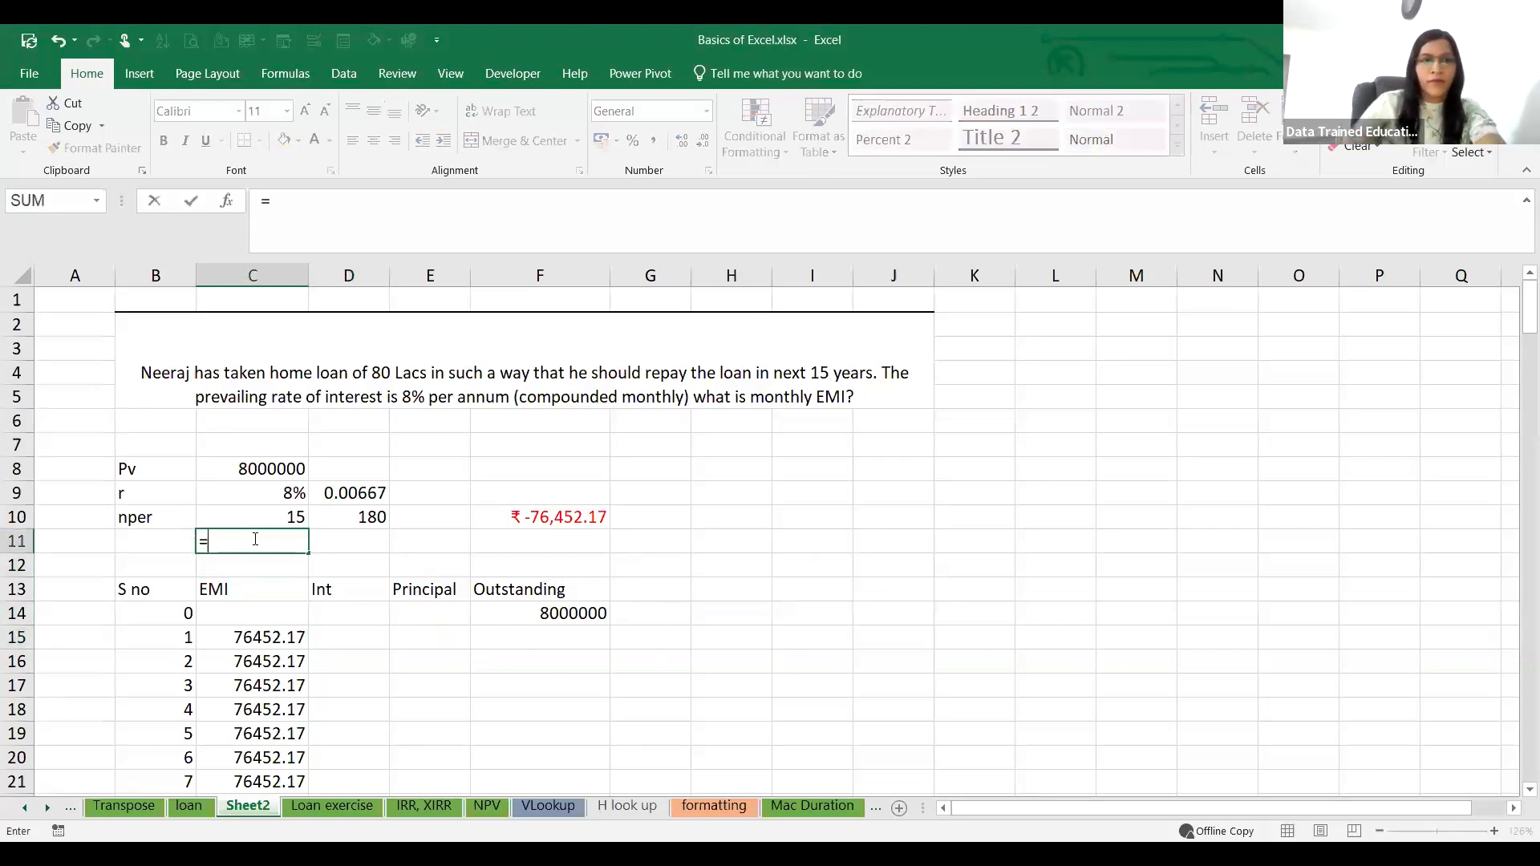
left_click(230, 466)
type("*")
left_click(249, 493)
type("/12")
key("Return")
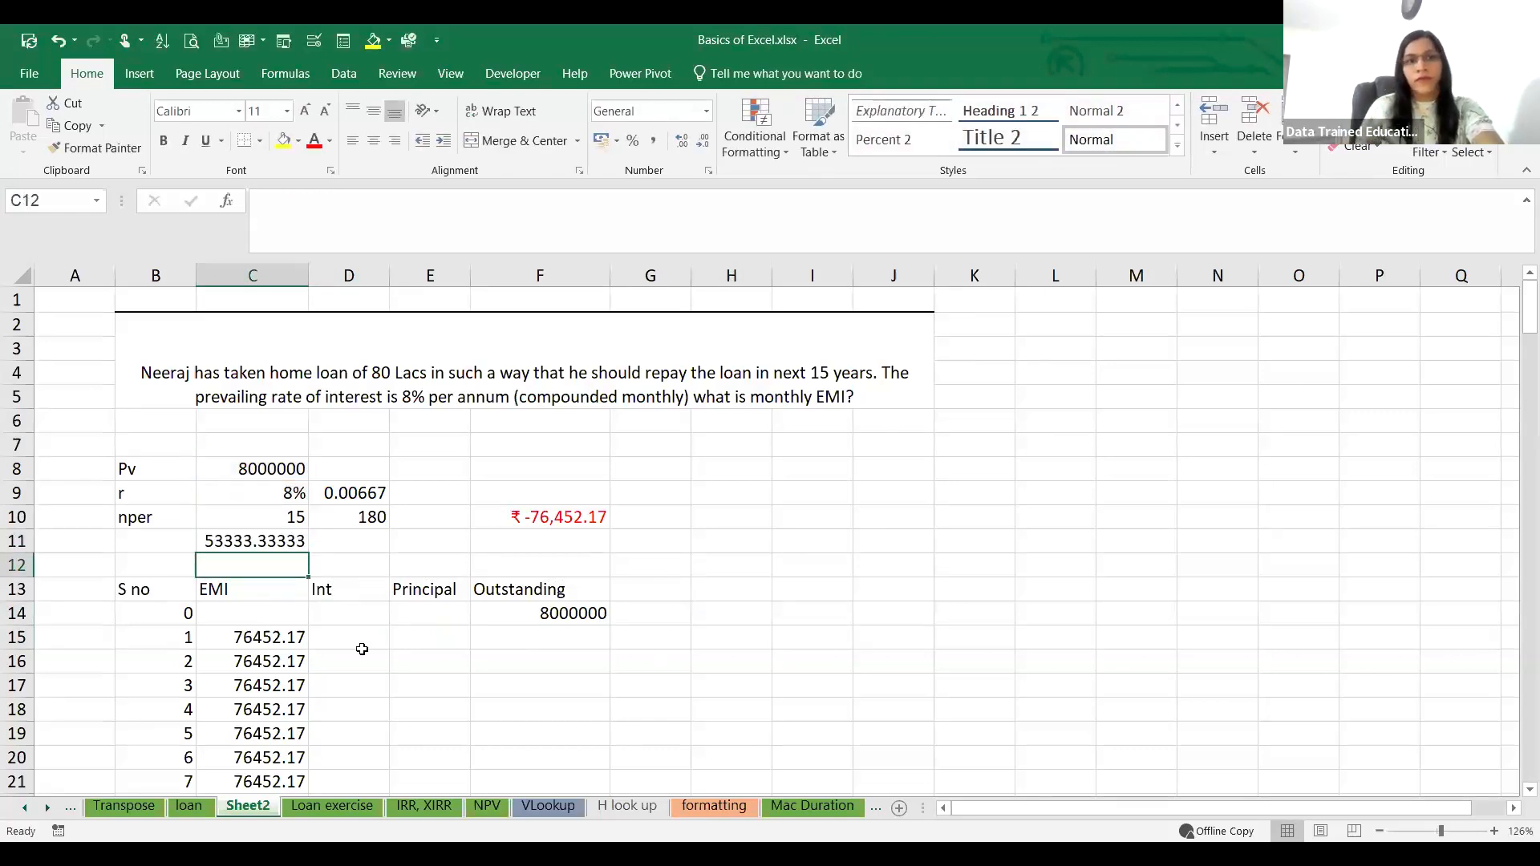
Step: Enter the first month's interest 53333.33 in D15 under Int and select the Principal cell beside it
left_click(346, 586)
left_click(363, 648)
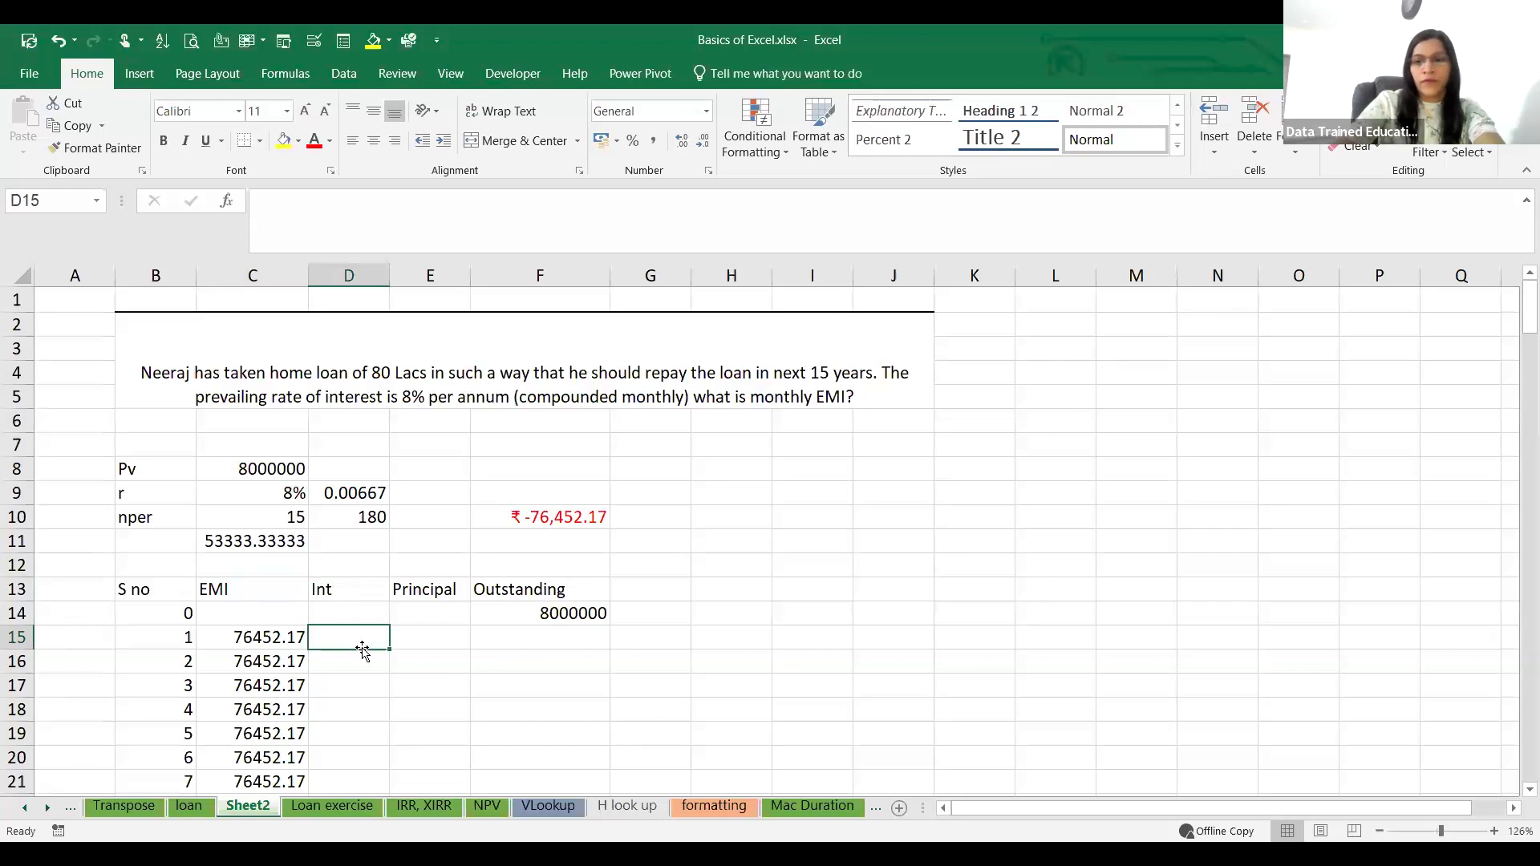
type("53333.33")
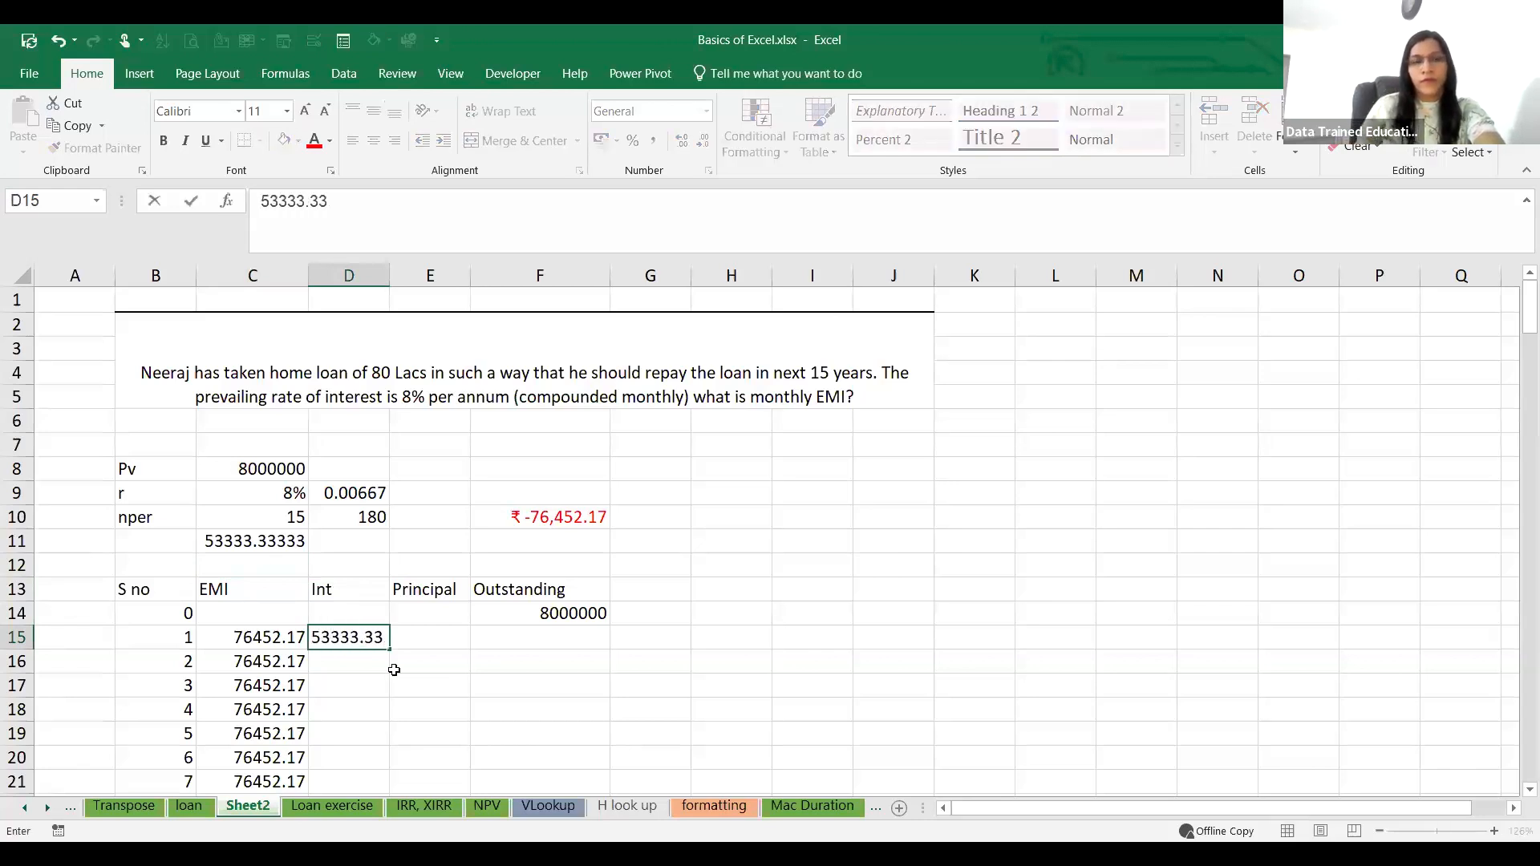
left_click(479, 684)
left_click(418, 637)
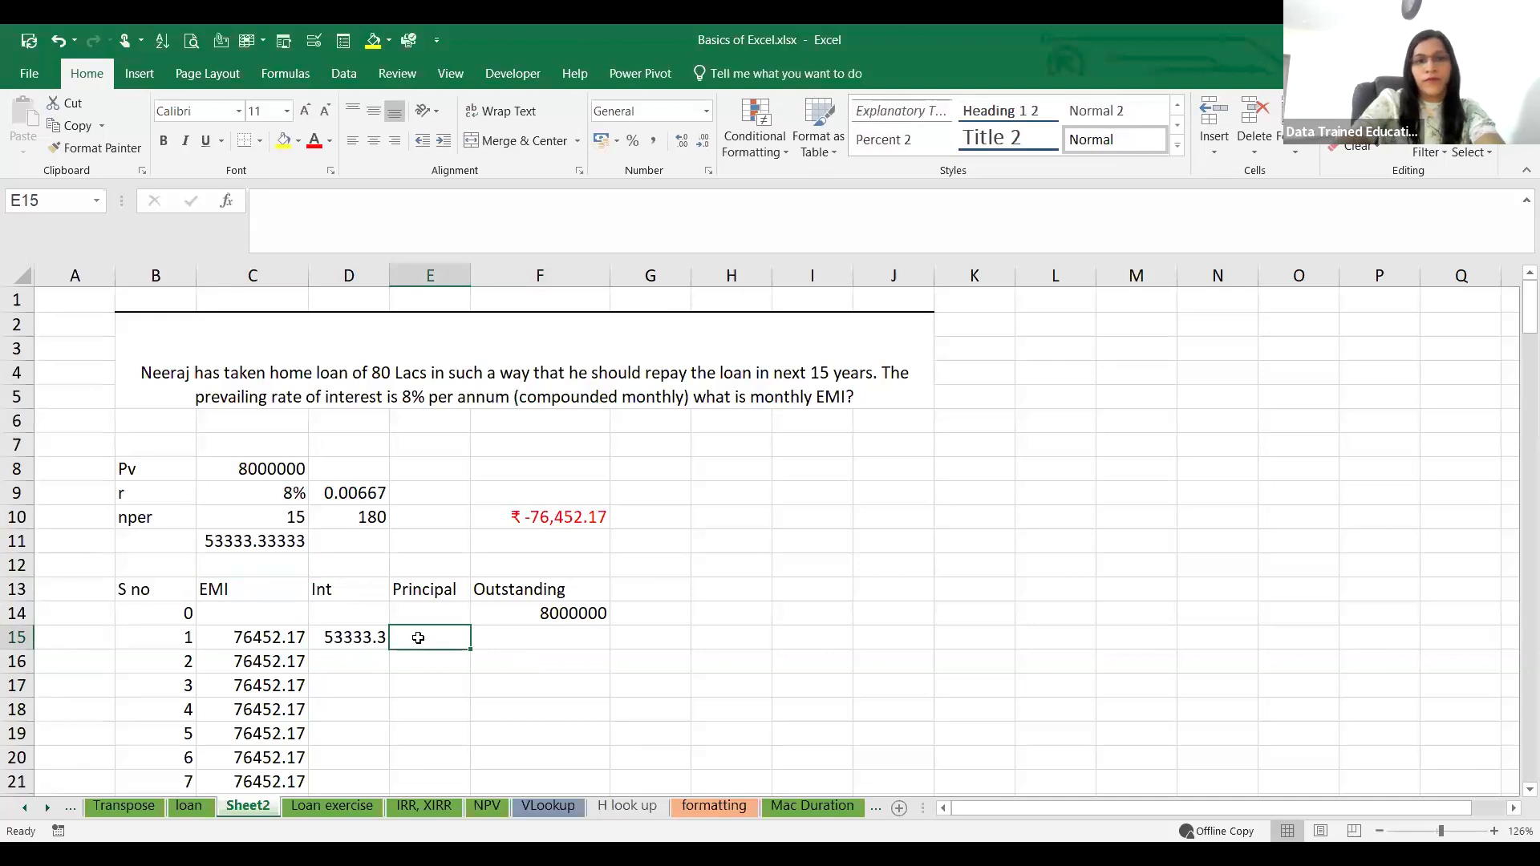
Step: Calculate the first month's principal in E15 as the EMI minus the interest, =C15-D15
type("=")
left_click(246, 637)
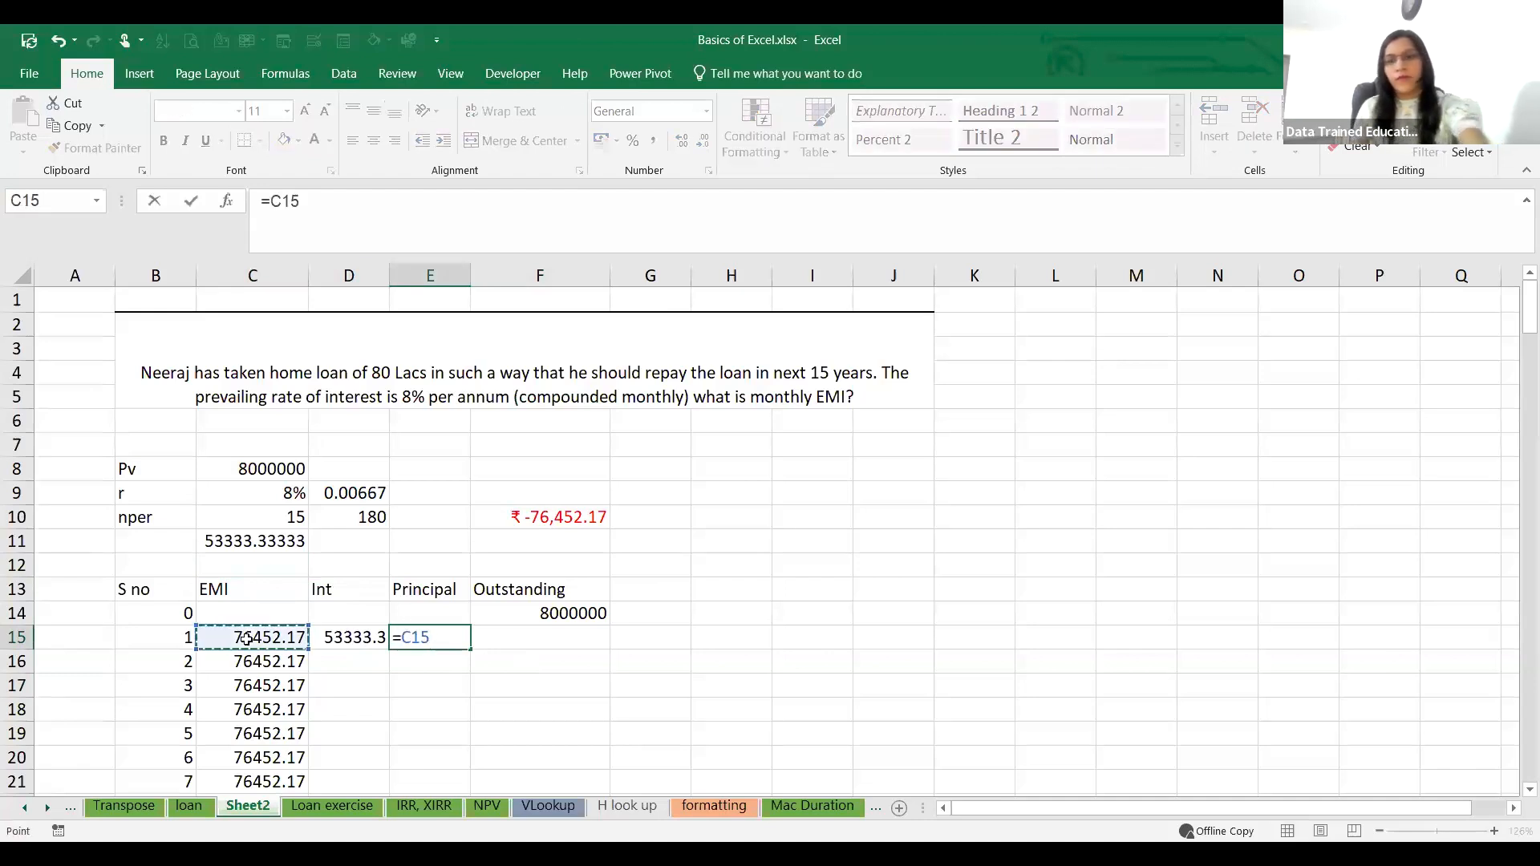
type("-")
left_click(339, 638)
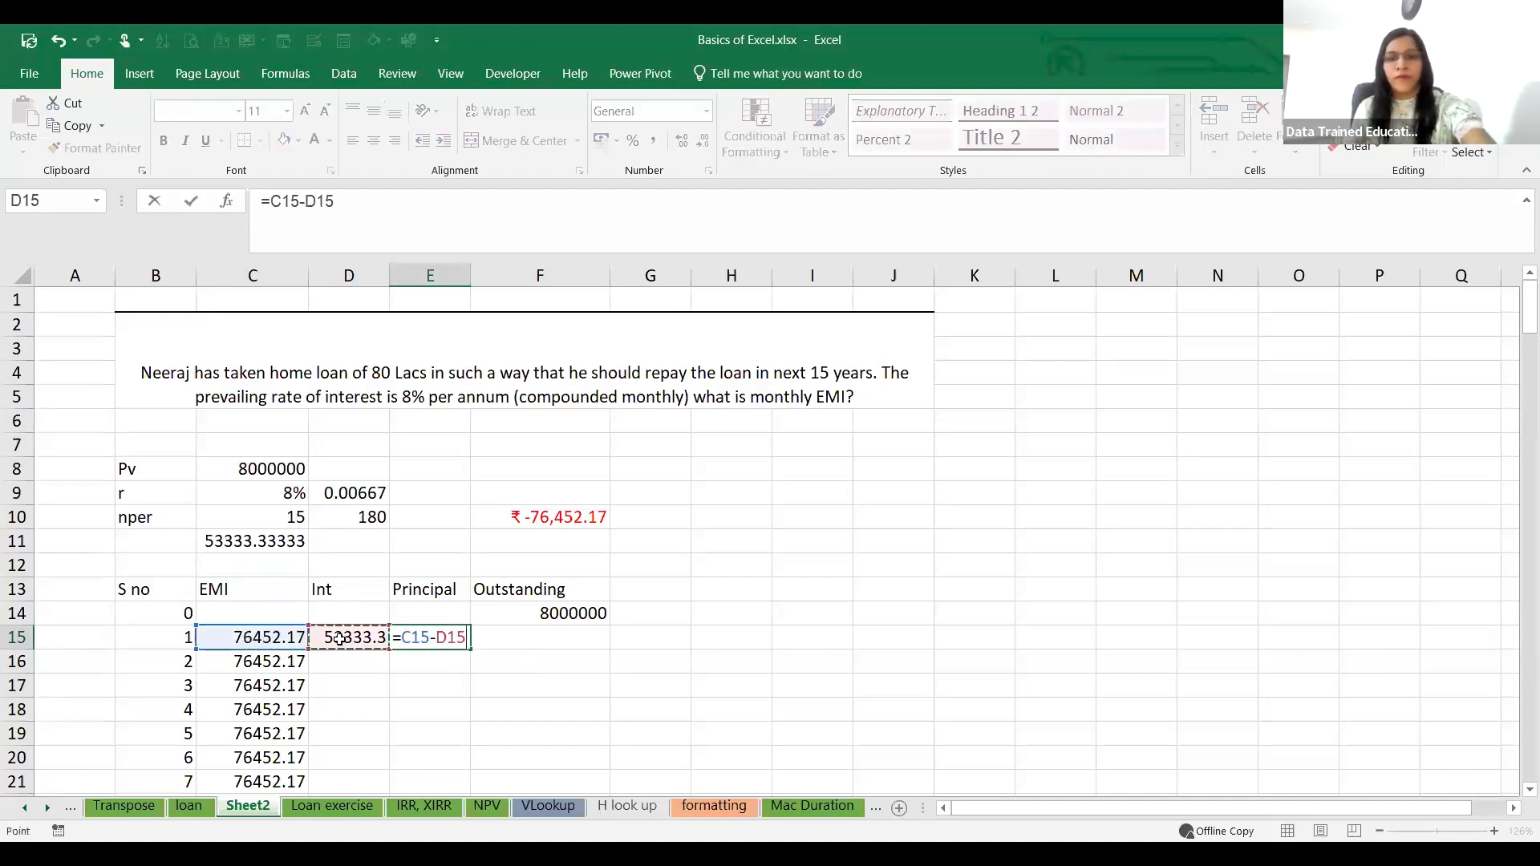
key("Return")
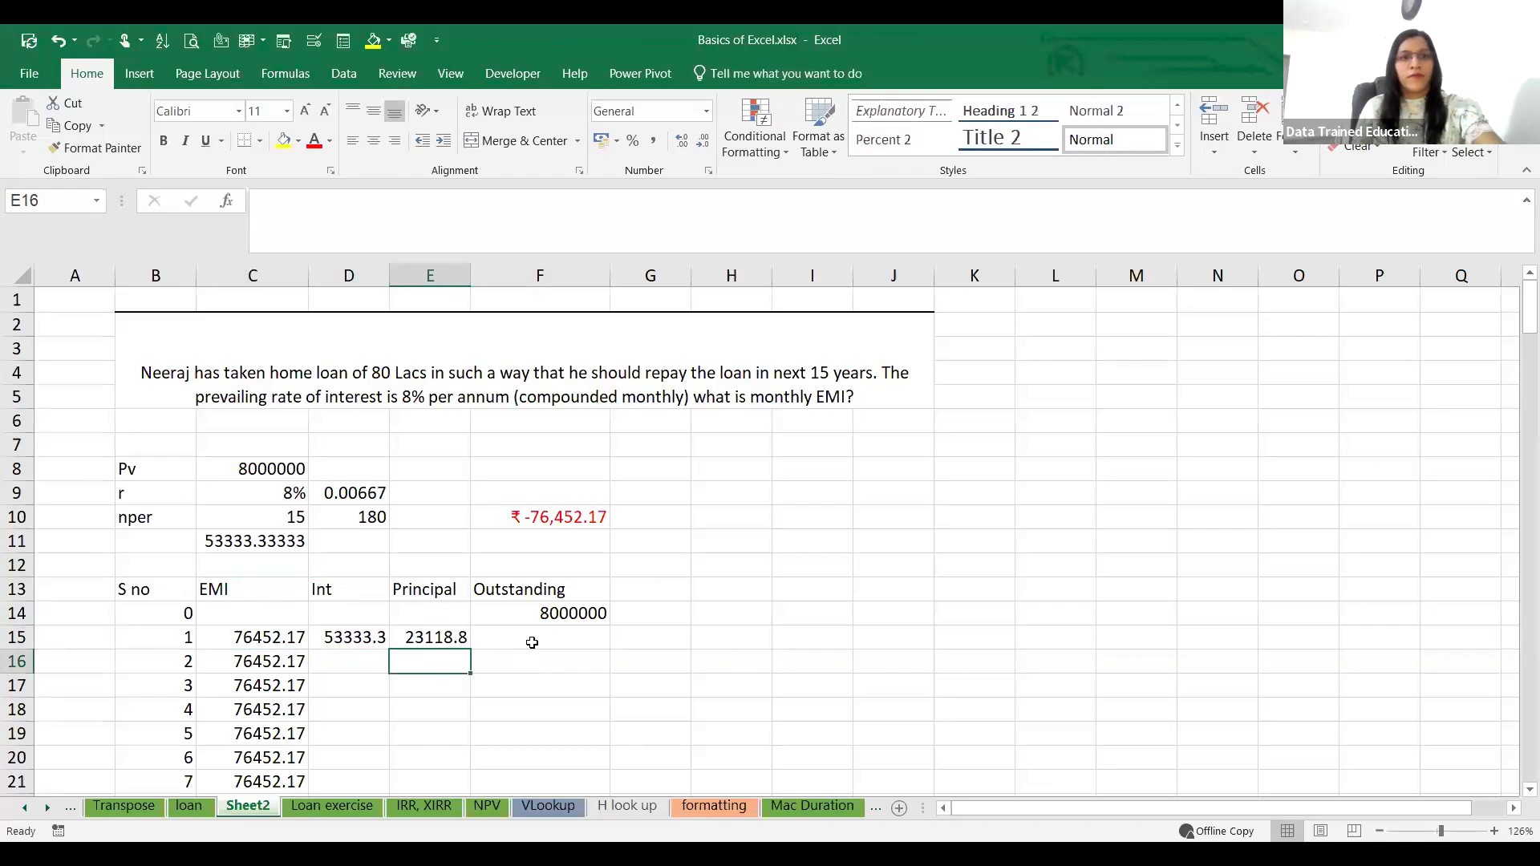
Step: Calculate the first month's outstanding balance in F15 as the opening balance minus the principal, =F14-E15
left_click(532, 643)
type("=")
key("Up")
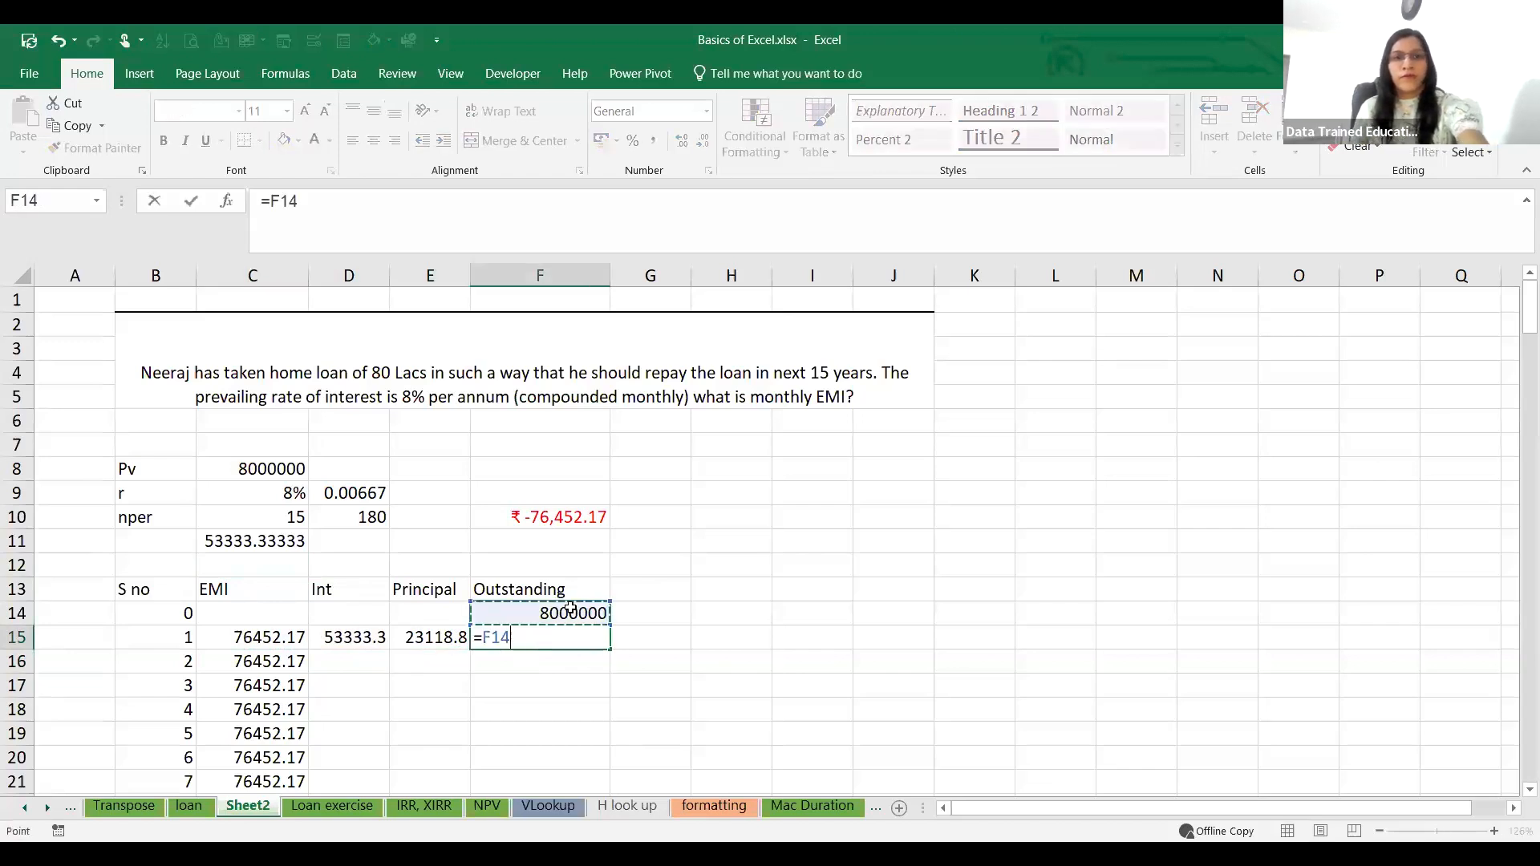
type("-")
left_click(437, 640)
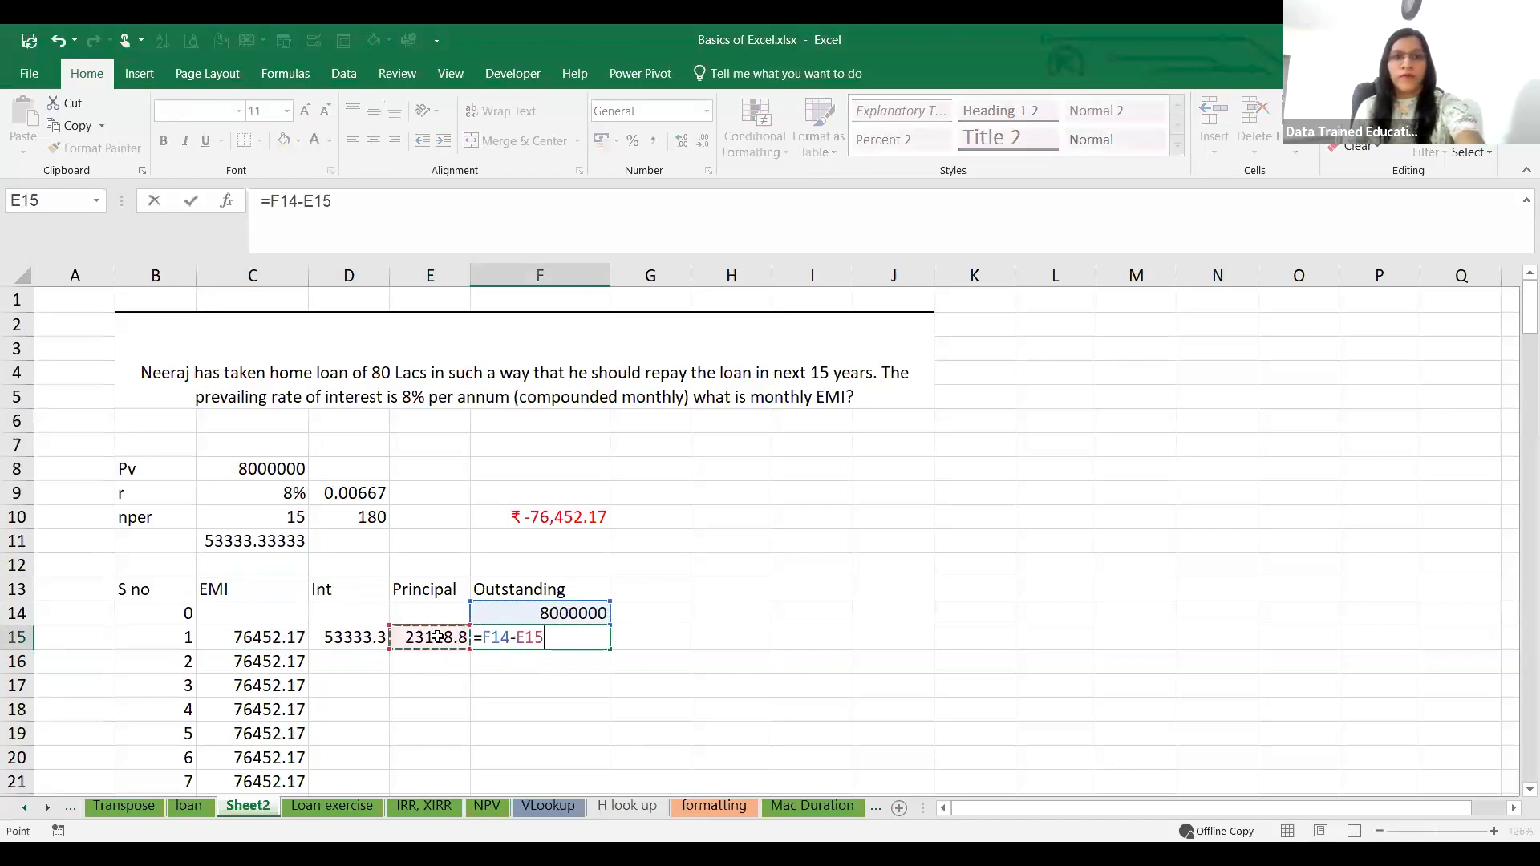
key("Return")
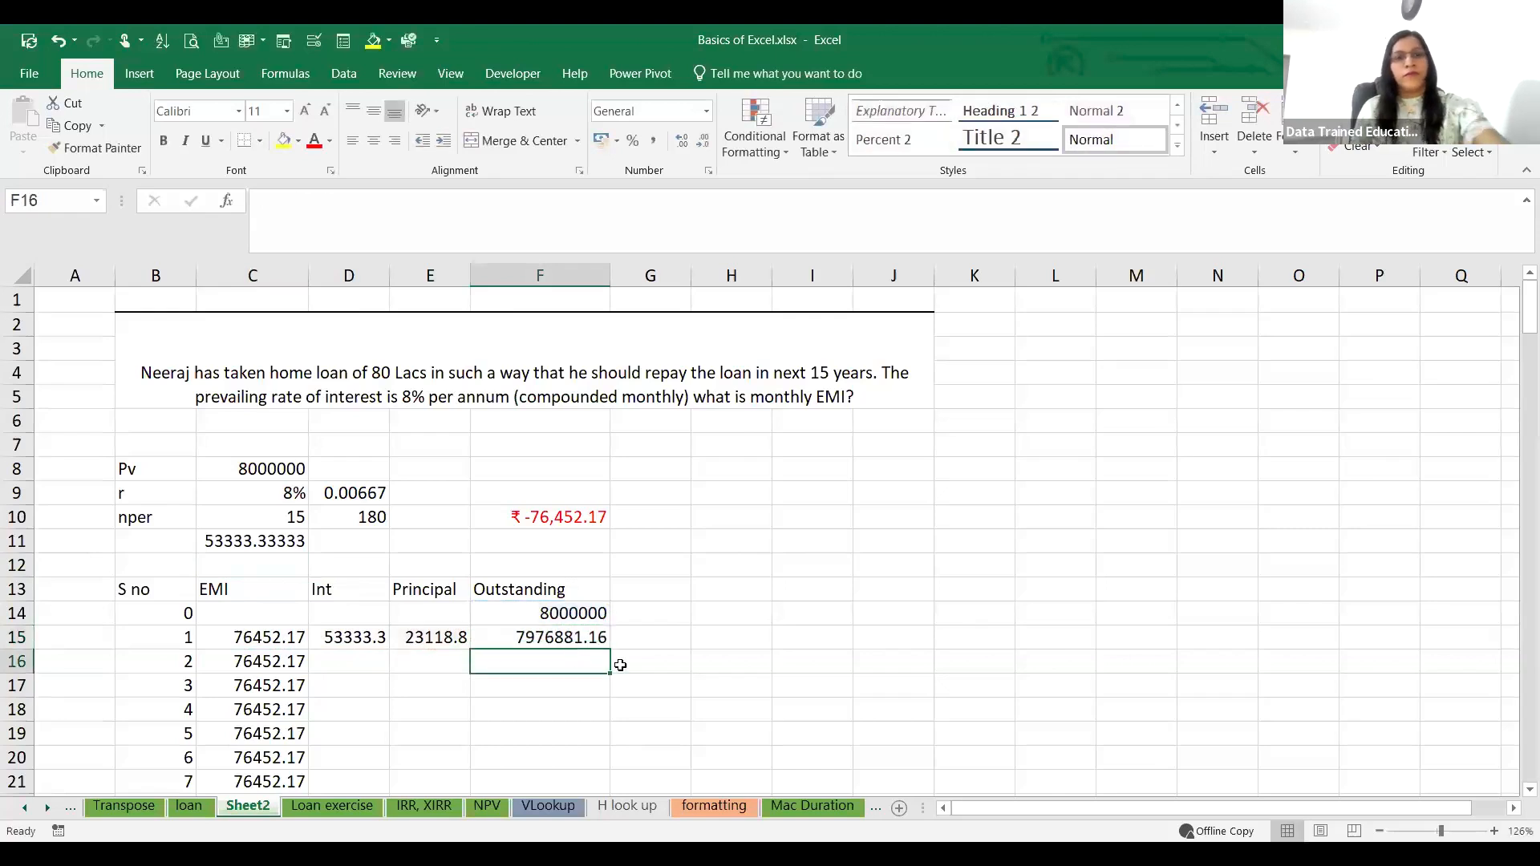
Step: Replace the fixed interest amount in D15 with a formula based on the opening balance, =F14*8%/12
left_click_drag(348, 642, 529, 637)
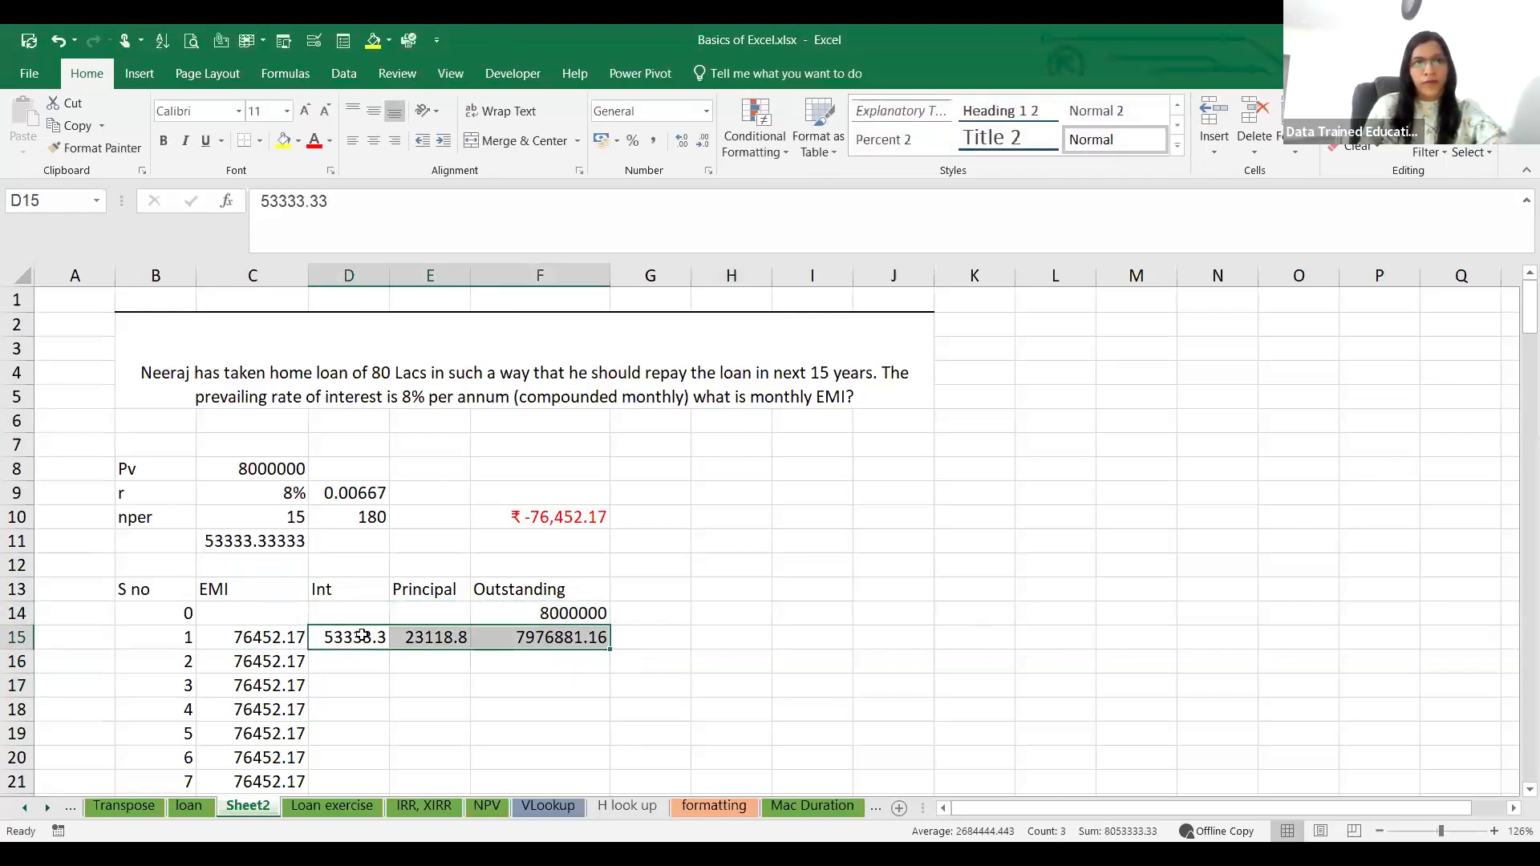
left_click(362, 636)
left_click(417, 706)
scroll(418, 706, "down", 1)
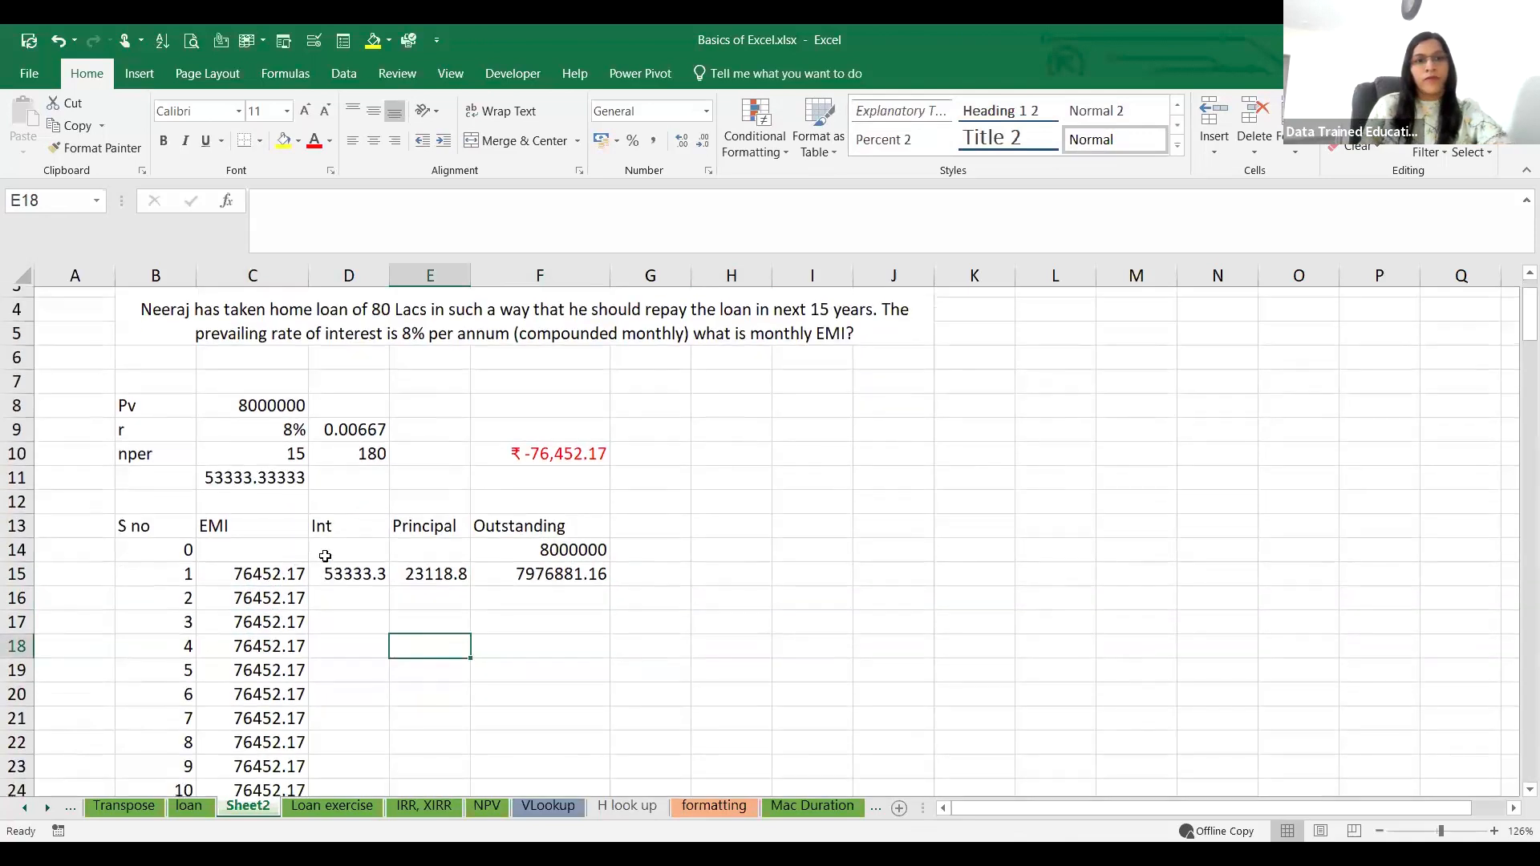
left_click(355, 568)
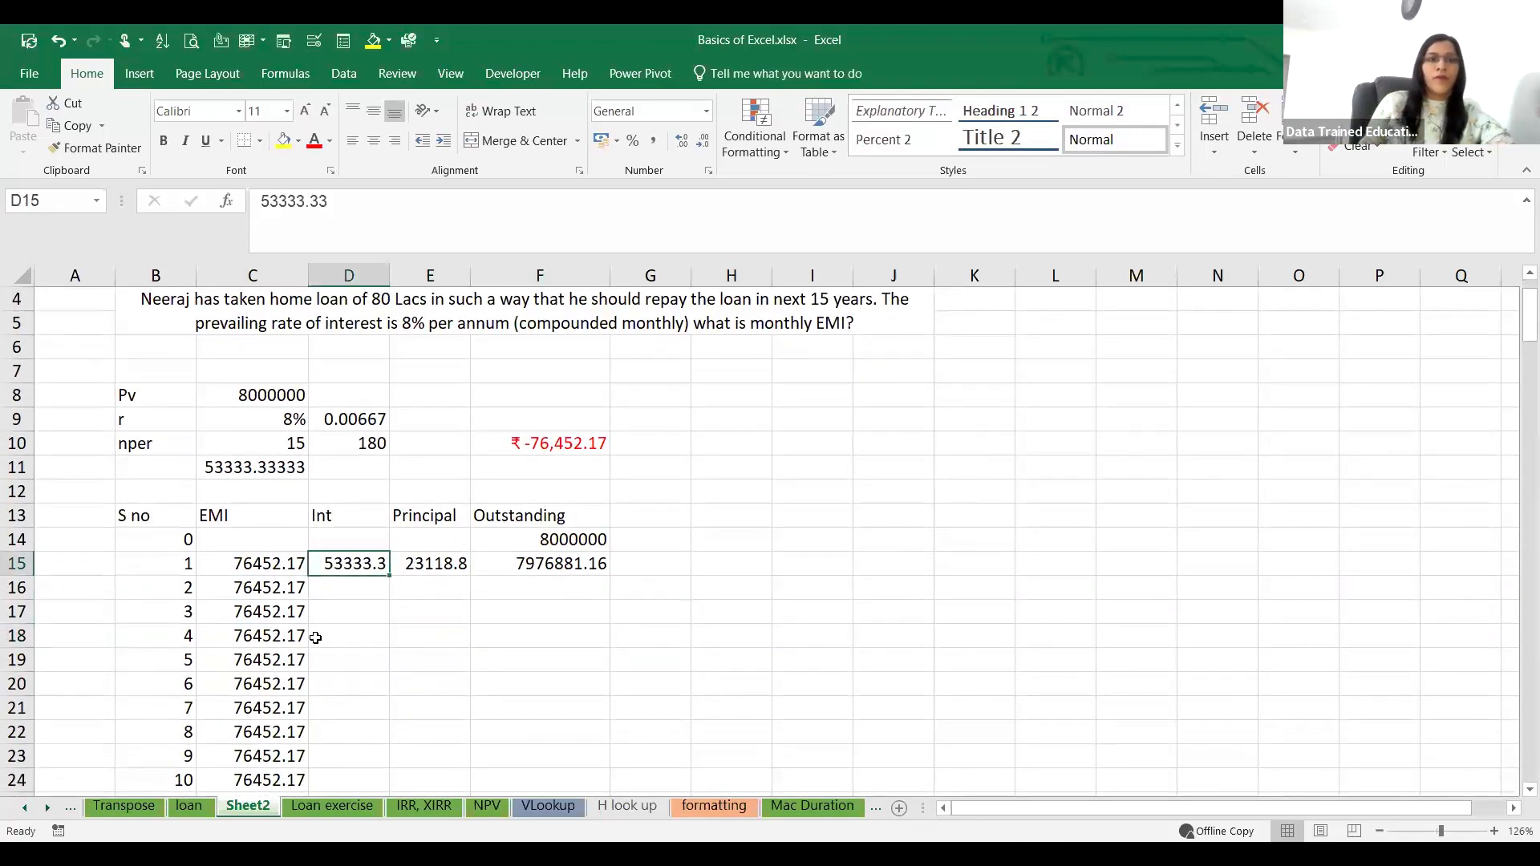
type("=")
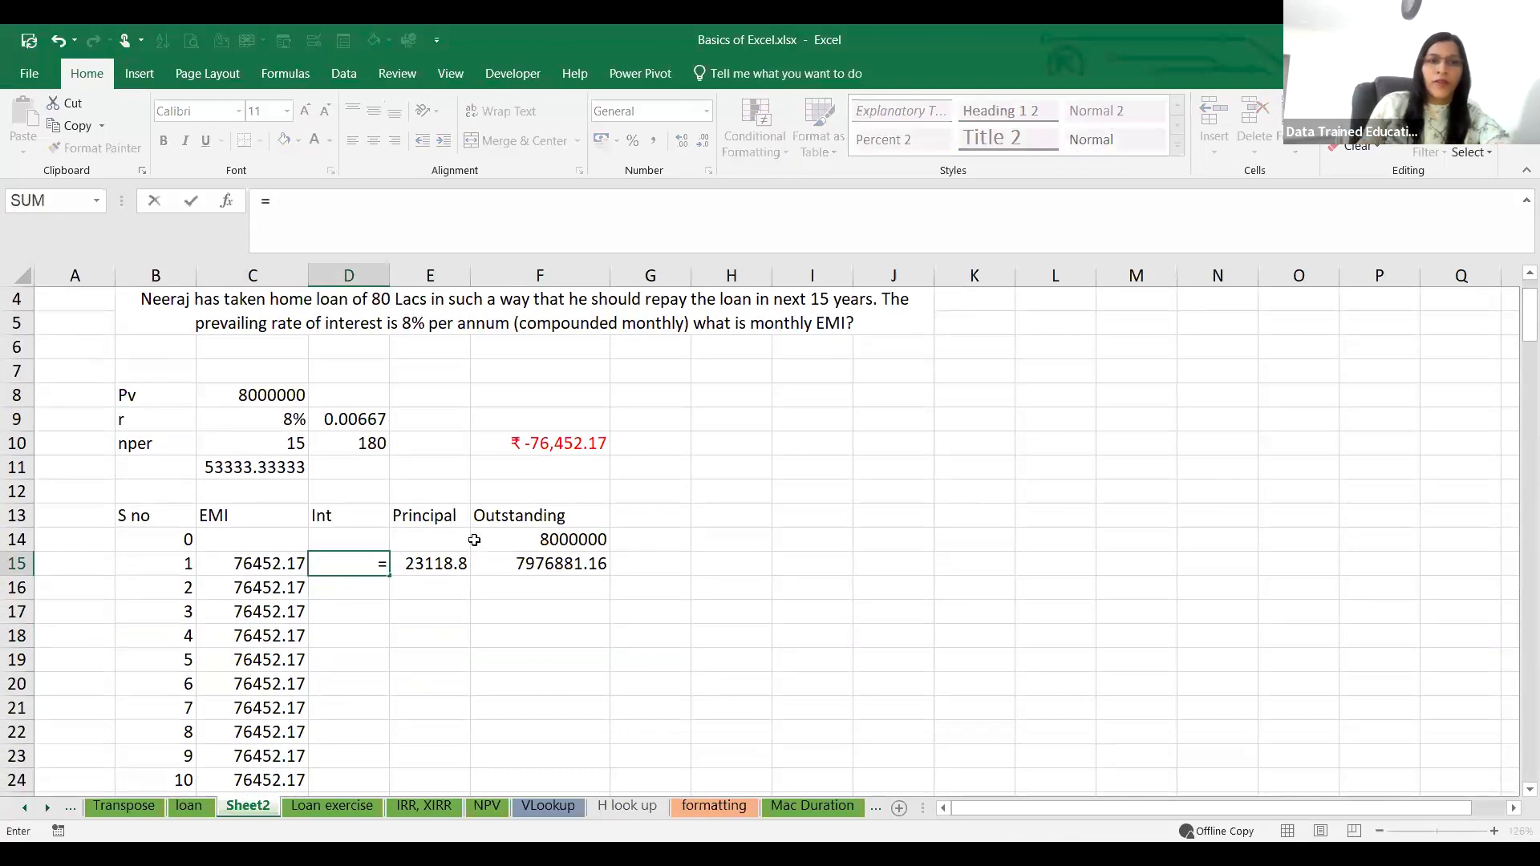
left_click(554, 539)
type("*")
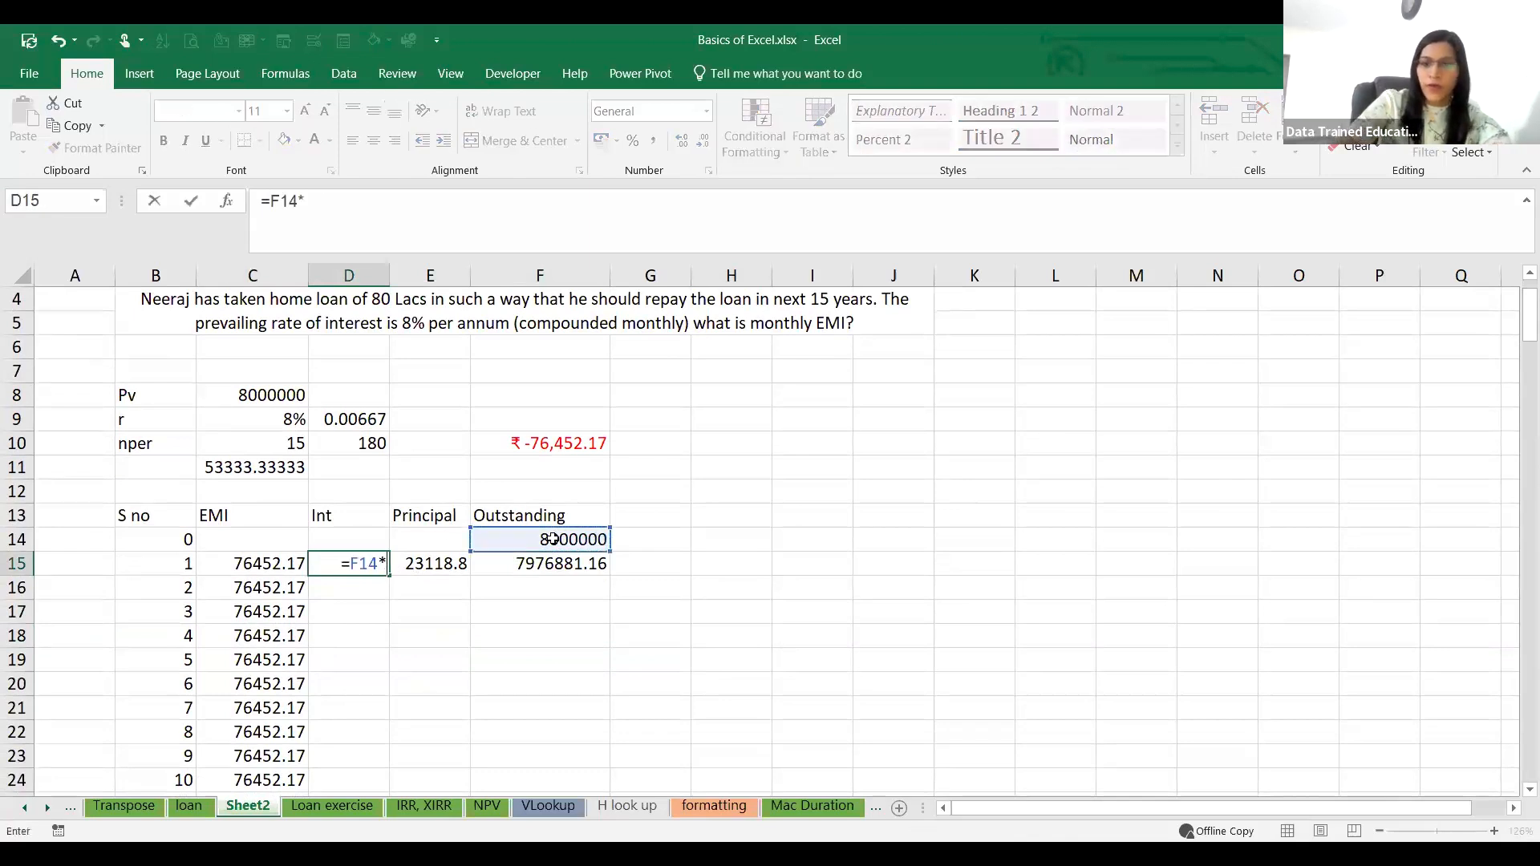
type("8%/12")
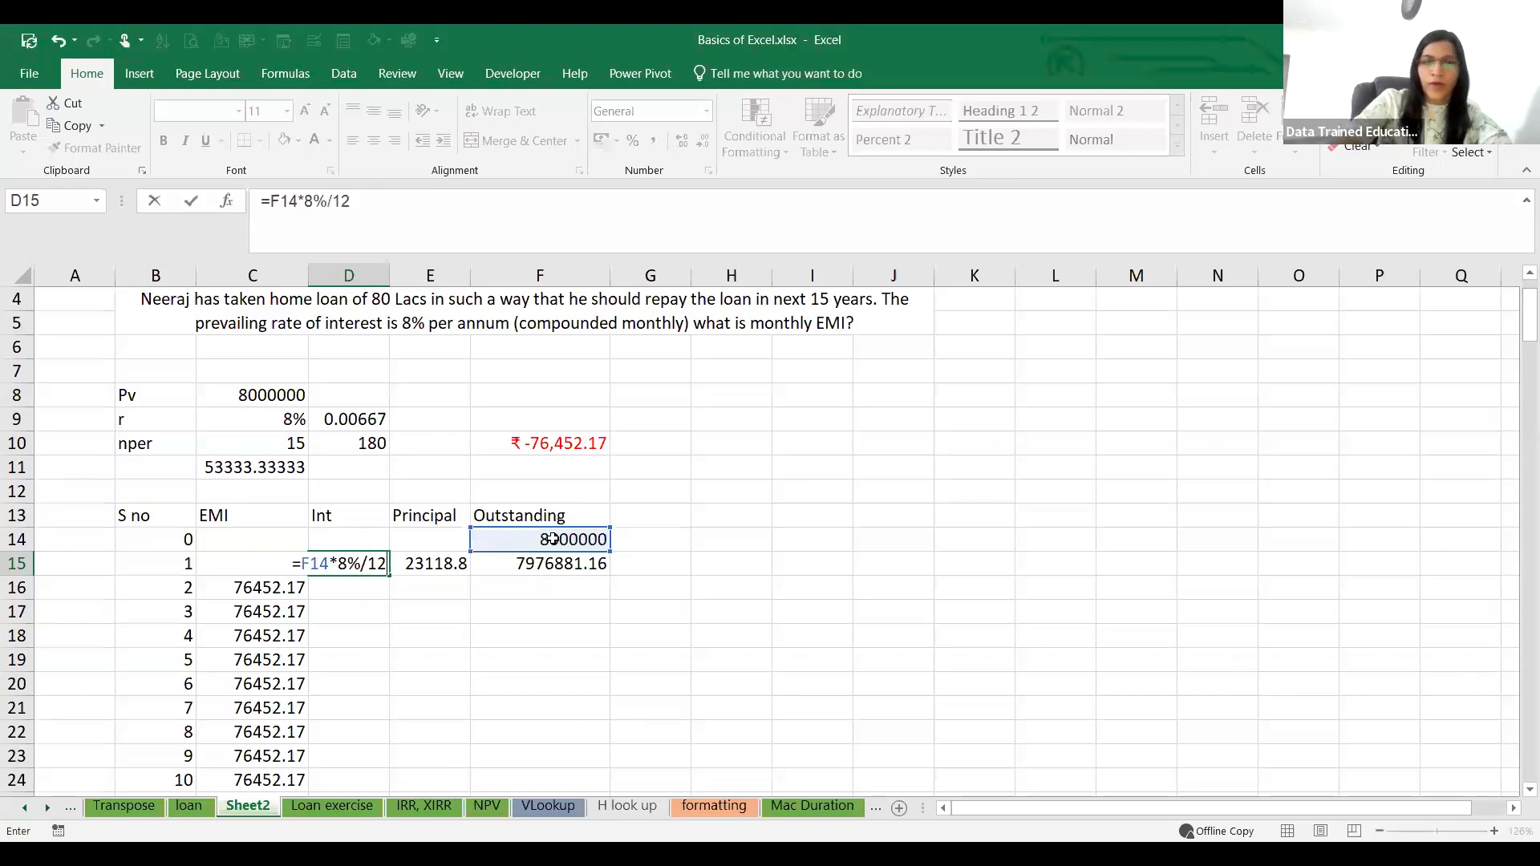
key("Return")
Step: Fill the Int, Principal and Outstanding formulas from D15:F15 down to period 180 and check the final balance in F194
left_click(429, 569)
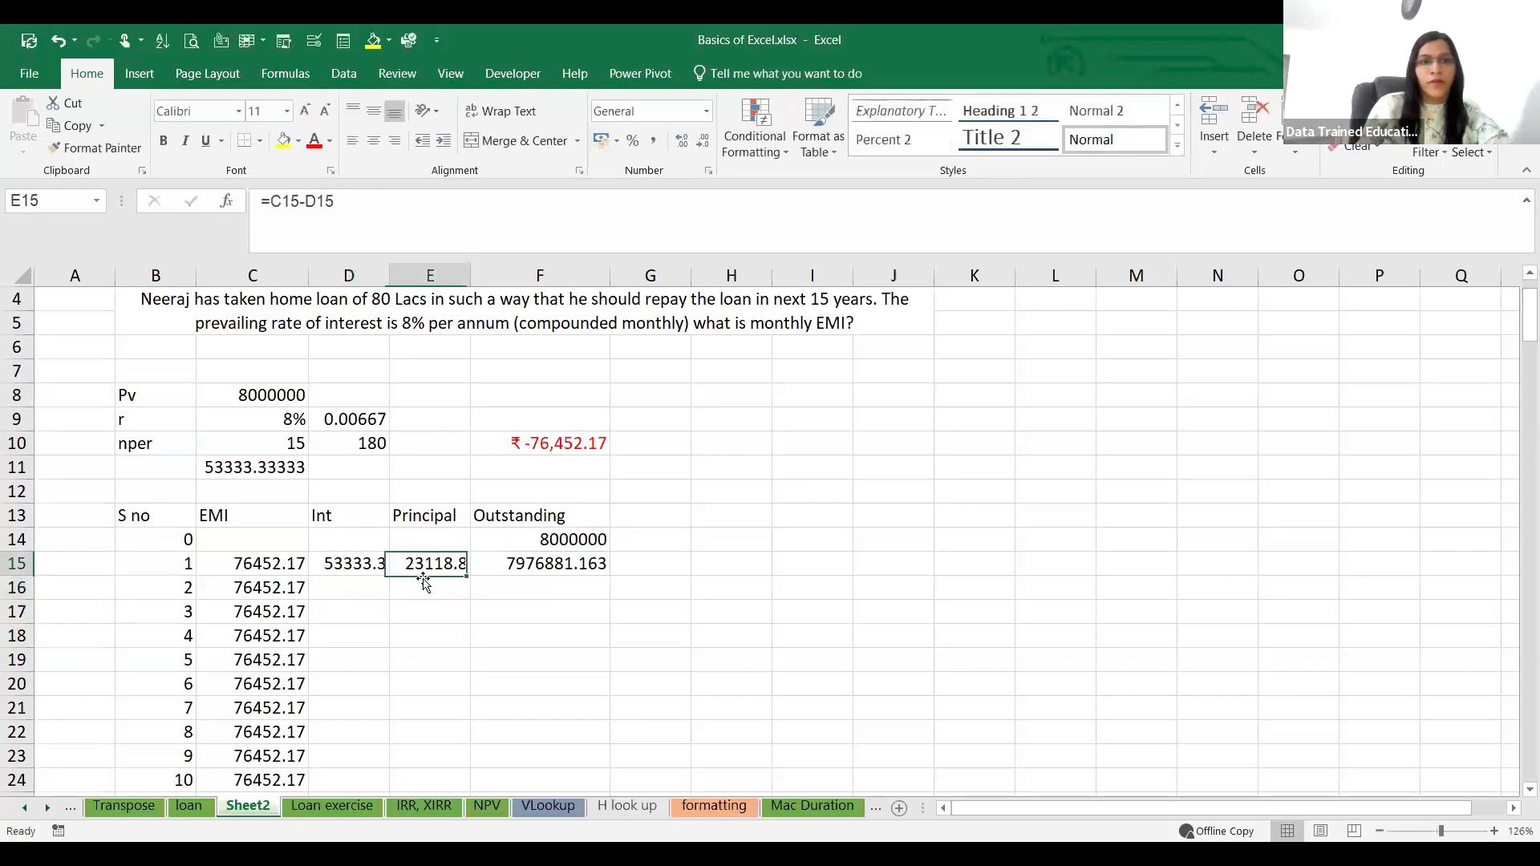
left_click_drag(371, 569, 559, 563)
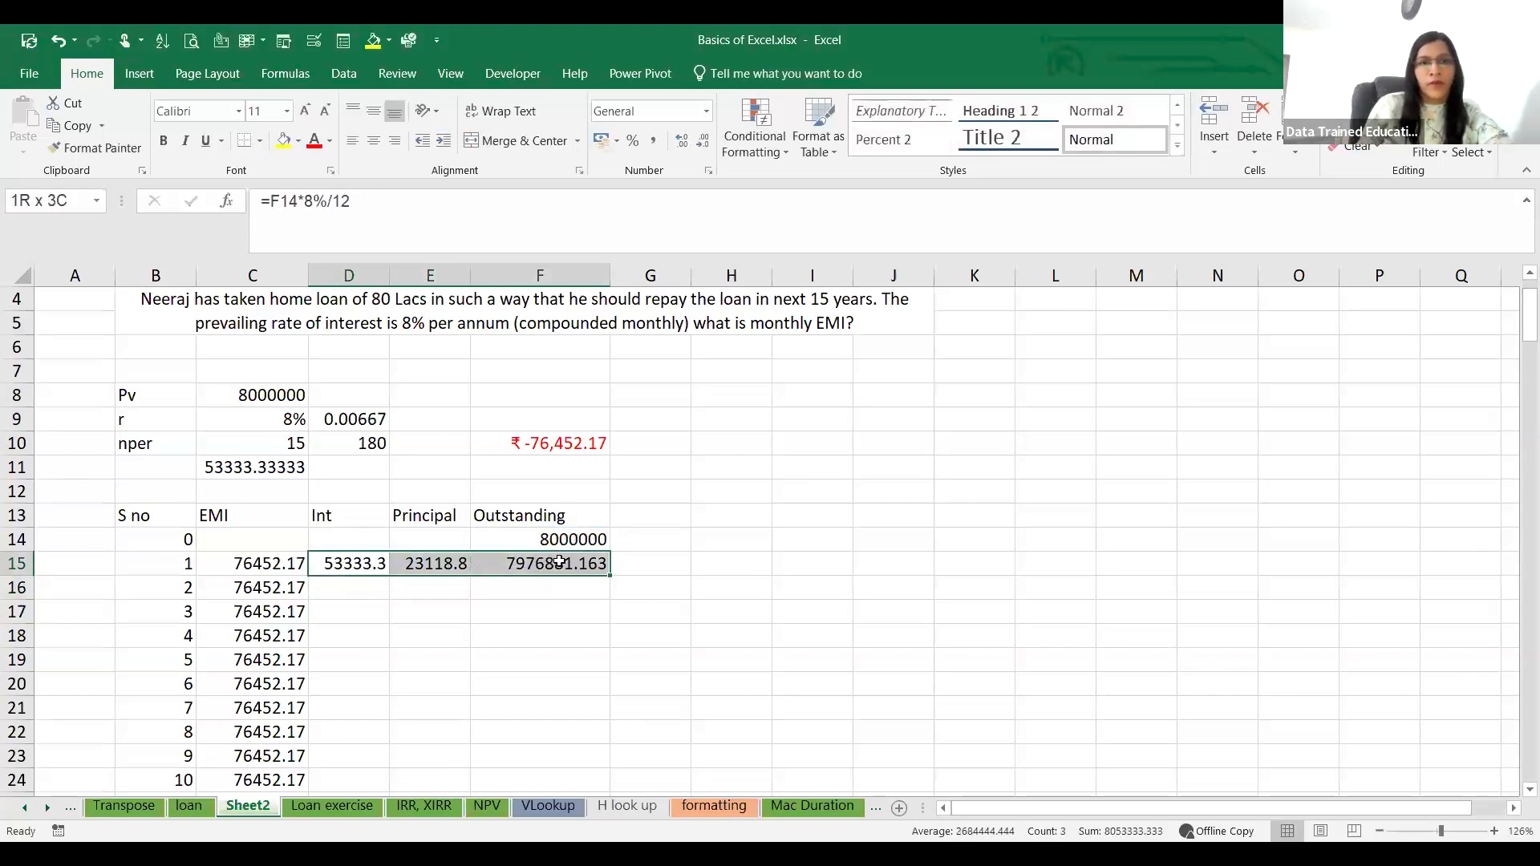
double_click(610, 575)
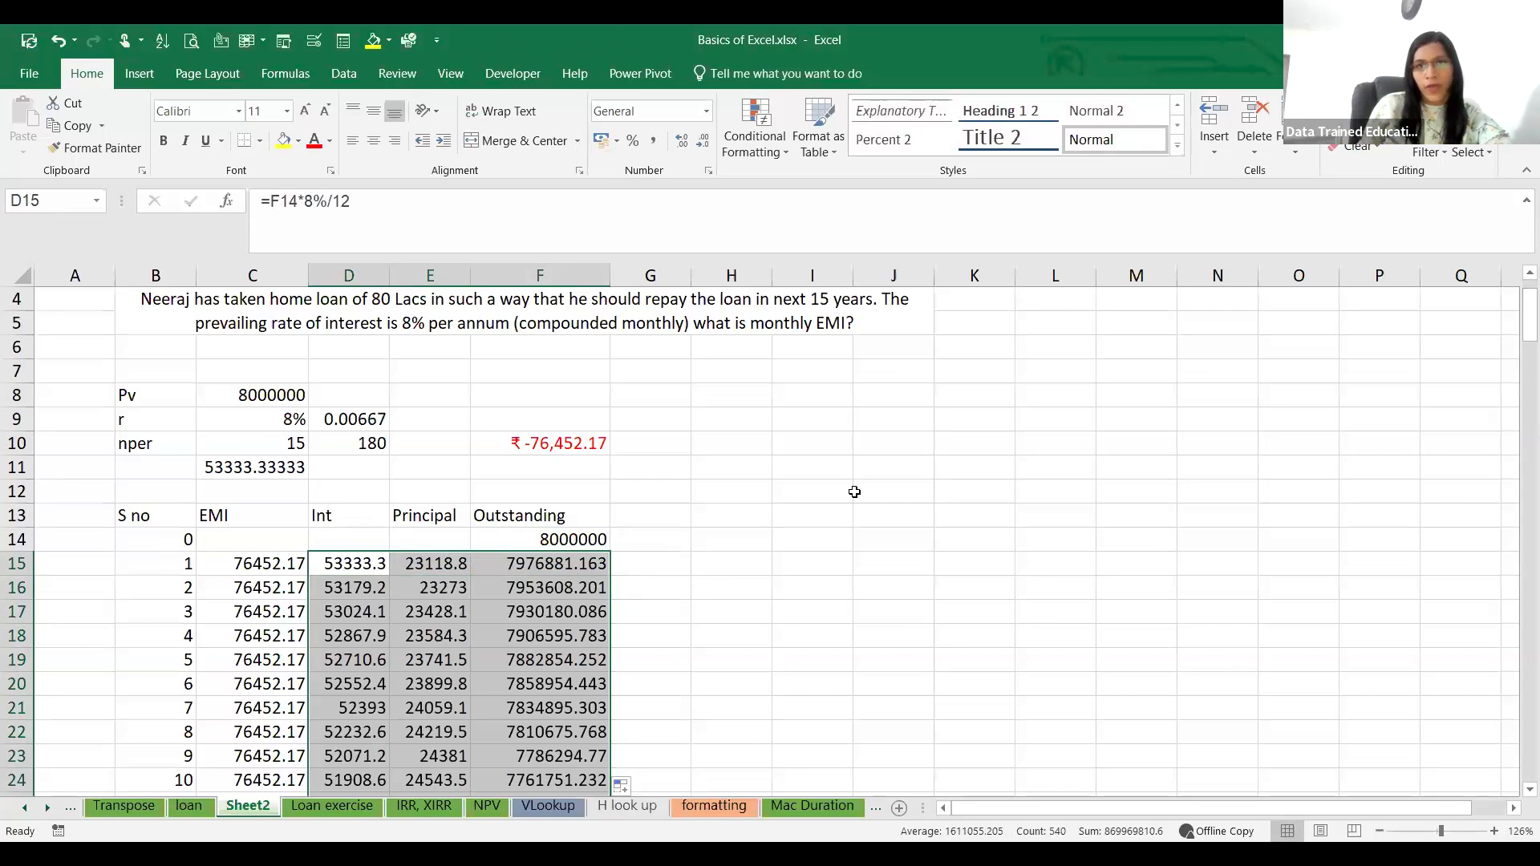
scroll(854, 480, "down", 20)
scroll(854, 481, "down", 20)
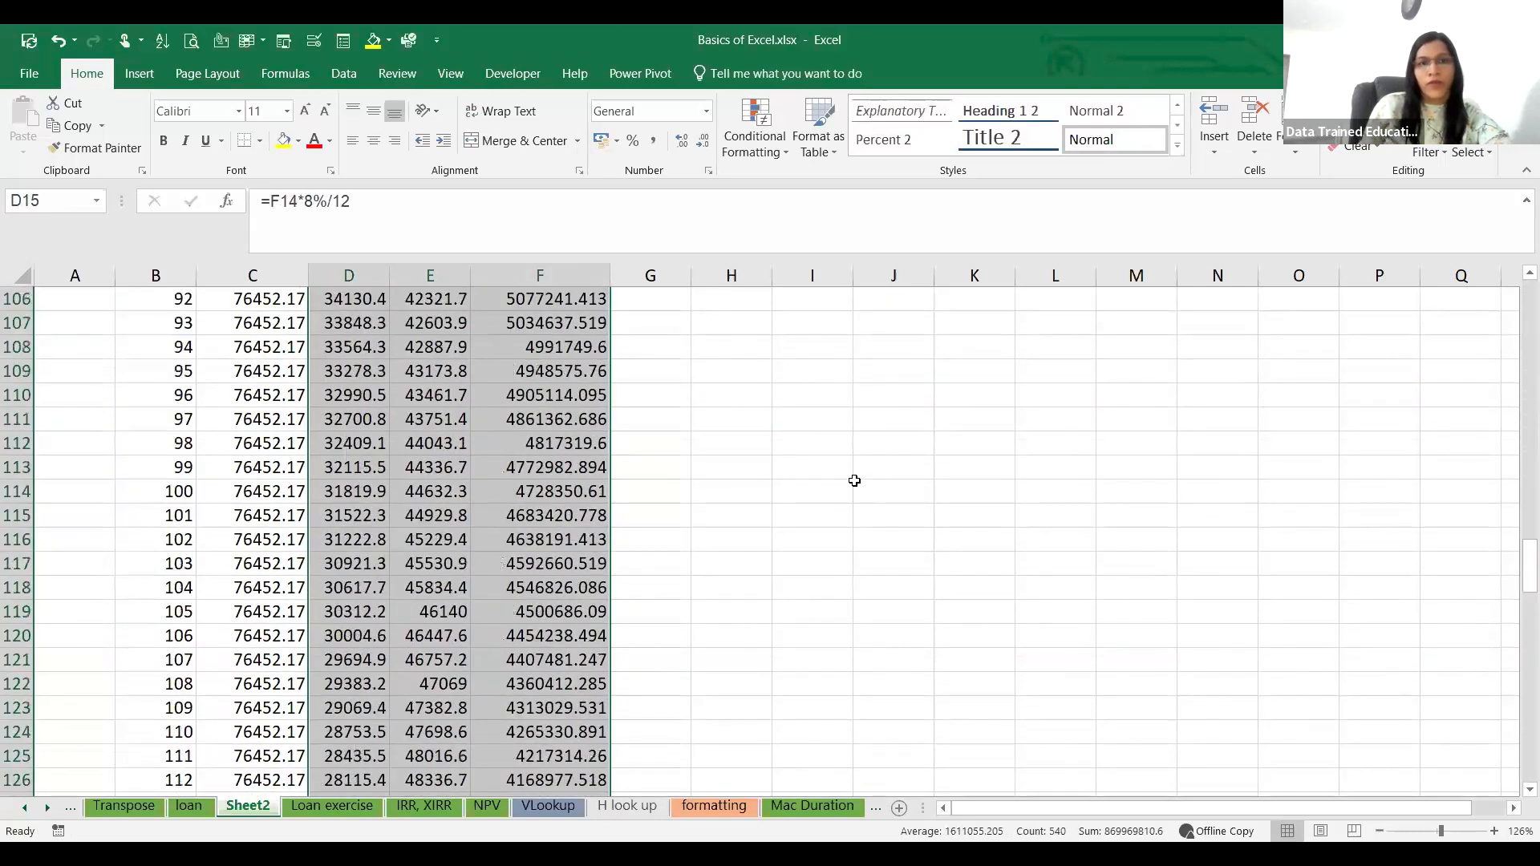
scroll(705, 539, "down", 13)
scroll(581, 616, "up", 6)
left_click(531, 613)
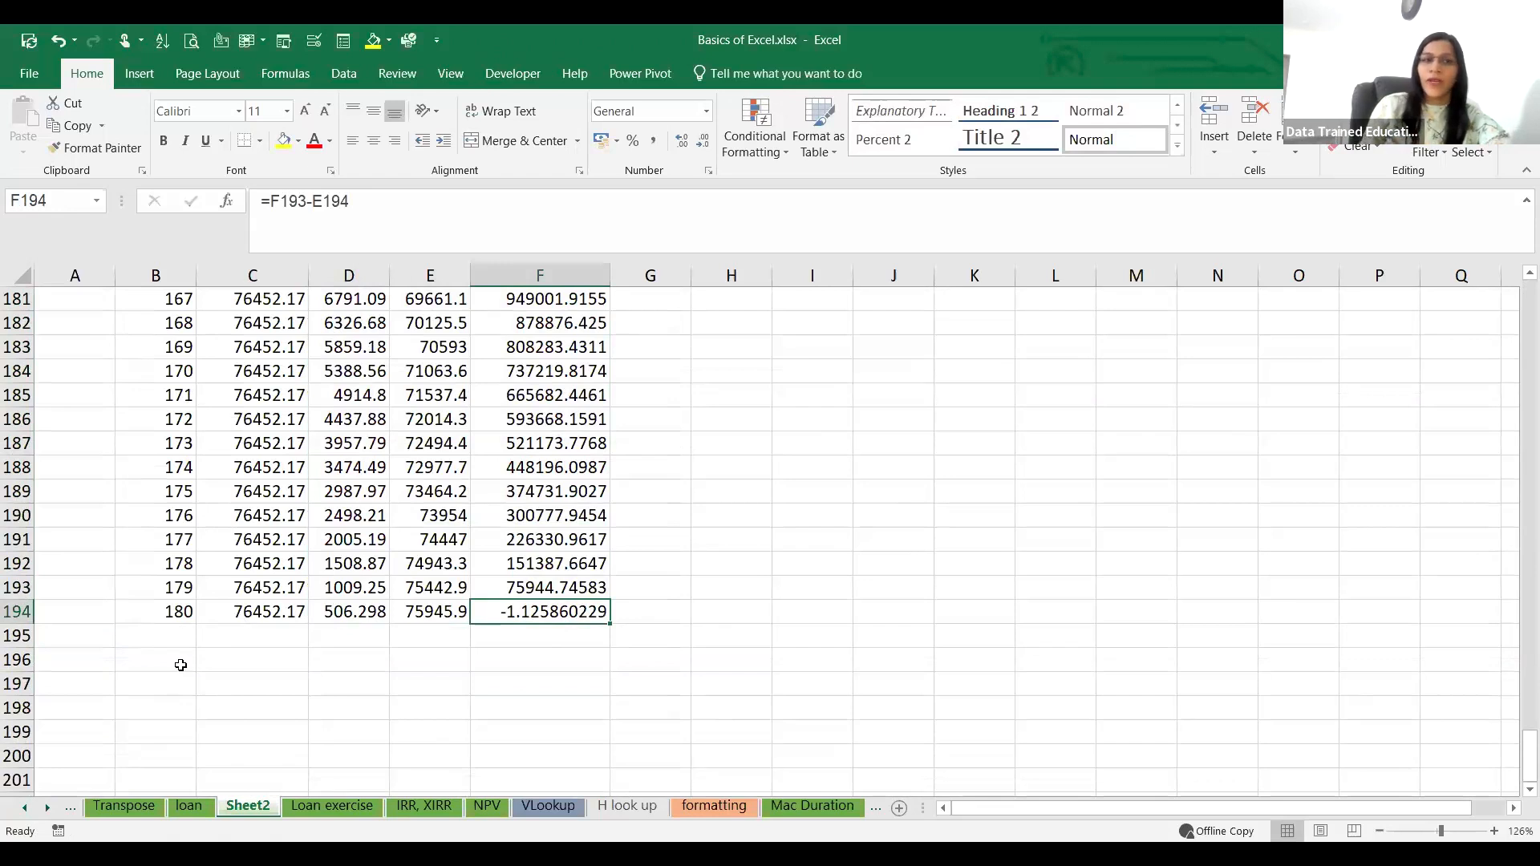
Step: Copy the merged home loan question cell at B2
scroll(193, 664, "up", 20)
scroll(239, 658, "up", 20)
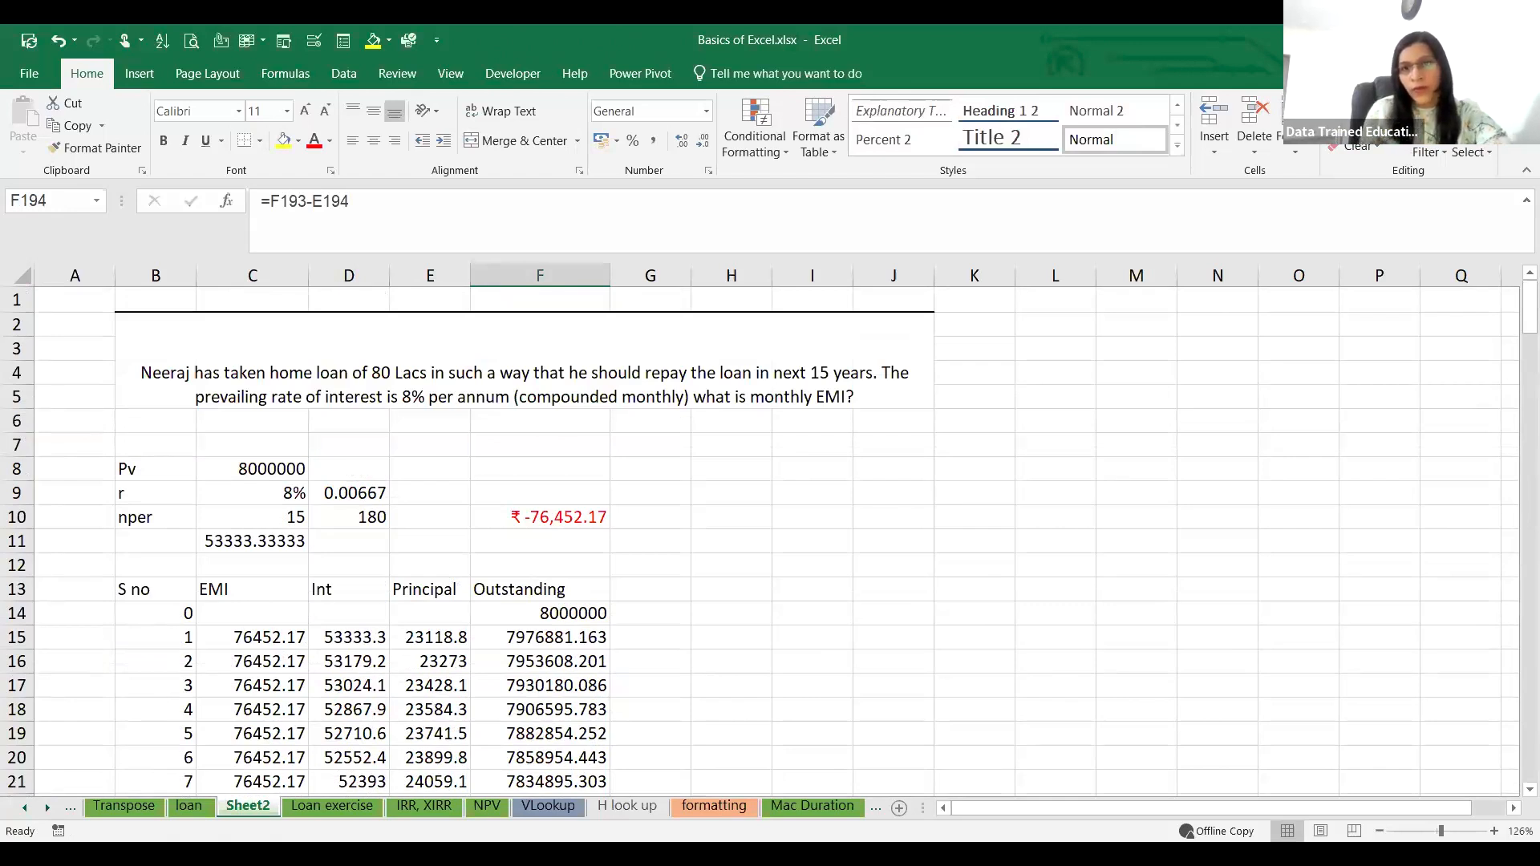
left_click(380, 369)
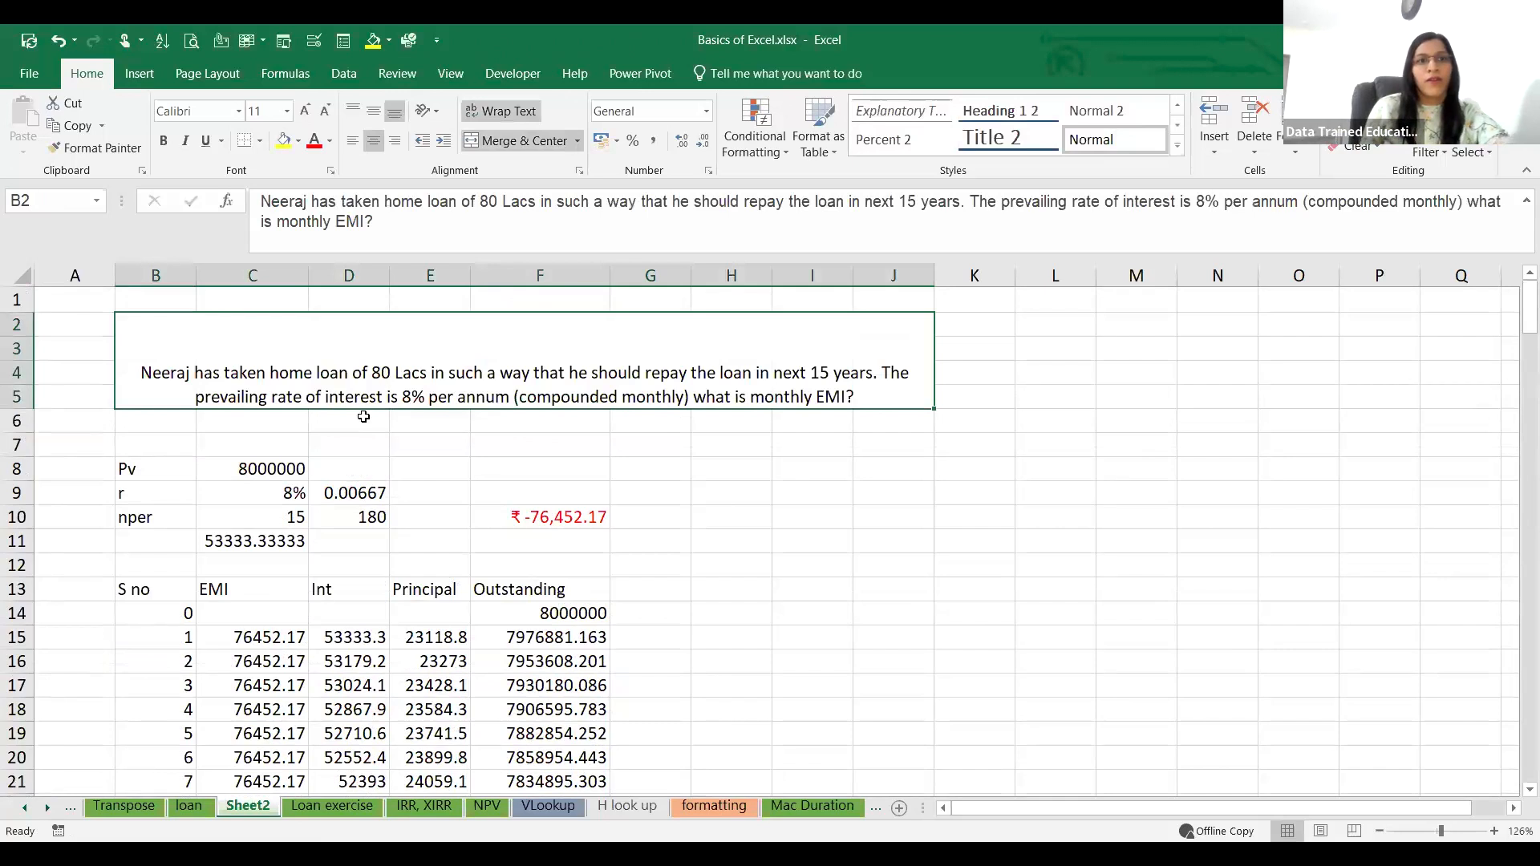
key("ctrl+c")
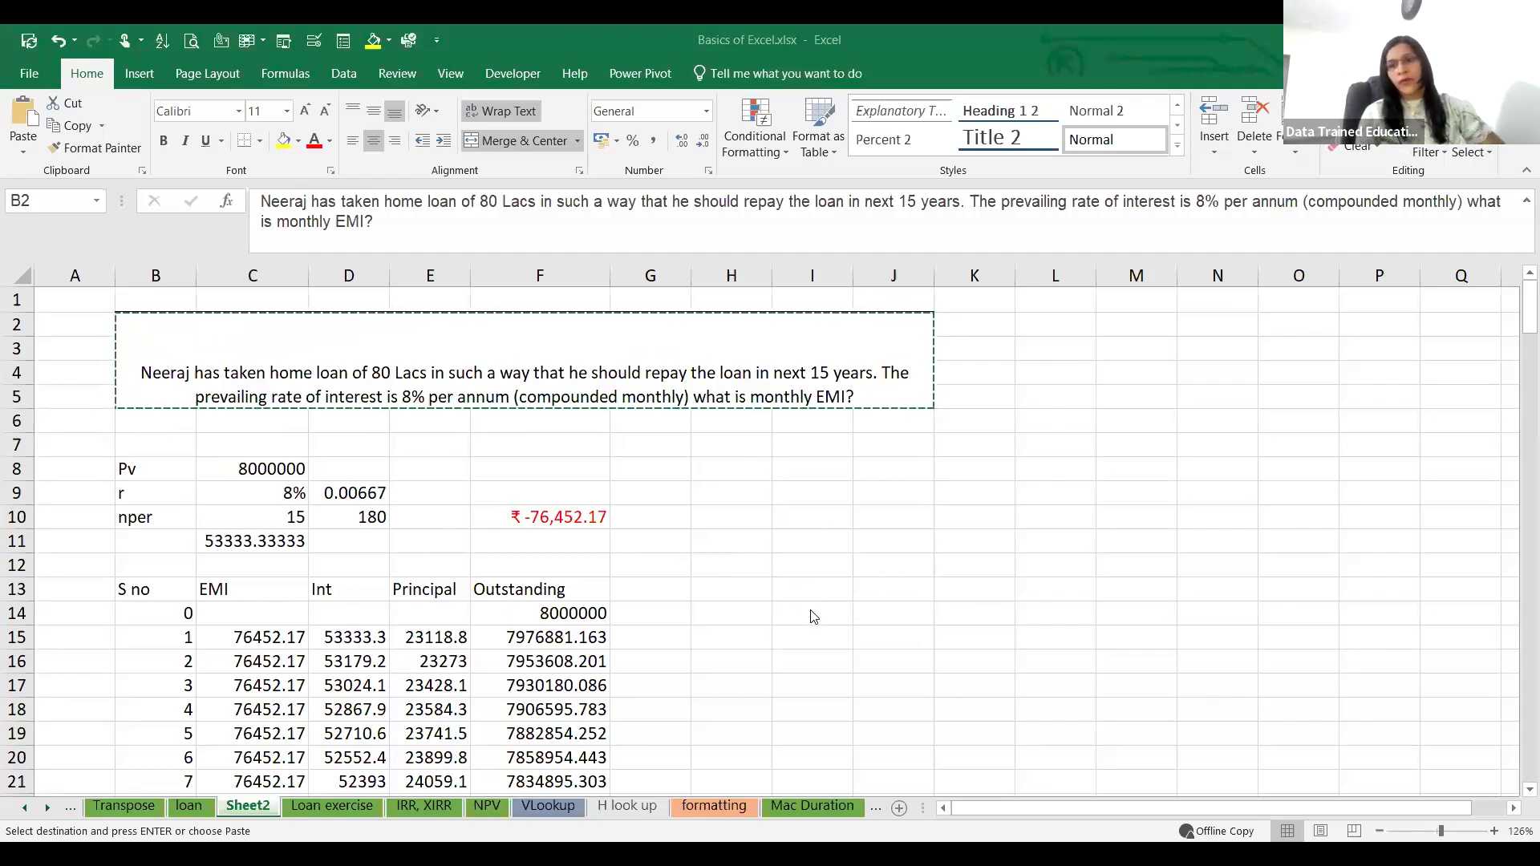
Step: Review the whole repayment schedule from the loan inputs down to period 180 and back to the first EMI
scroll(797, 575, "down", 14)
scroll(791, 564, "down", 10)
scroll(790, 563, "up", 19)
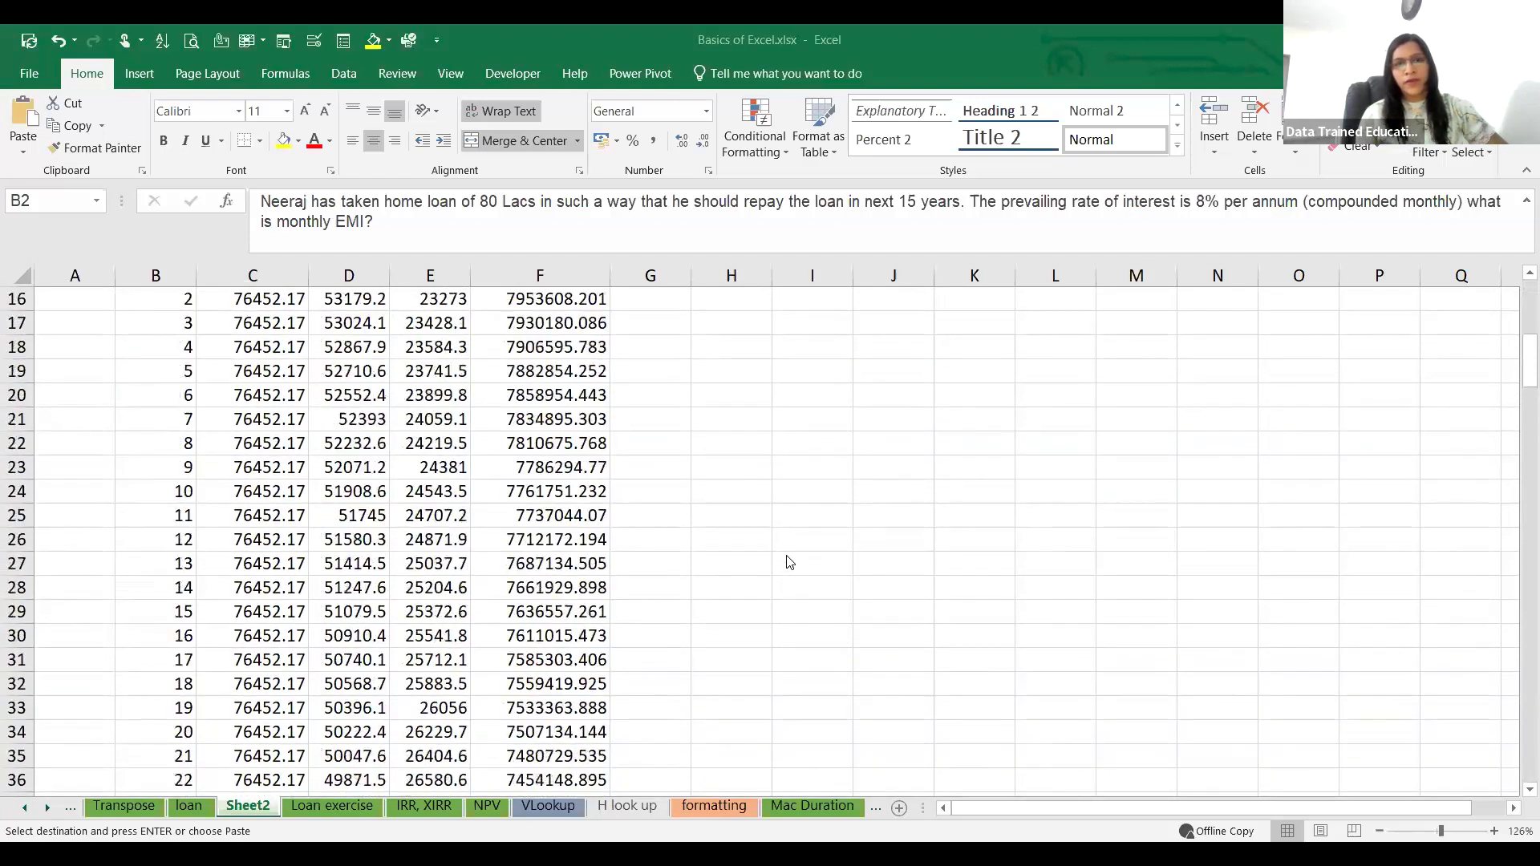
scroll(791, 563, "up", 4)
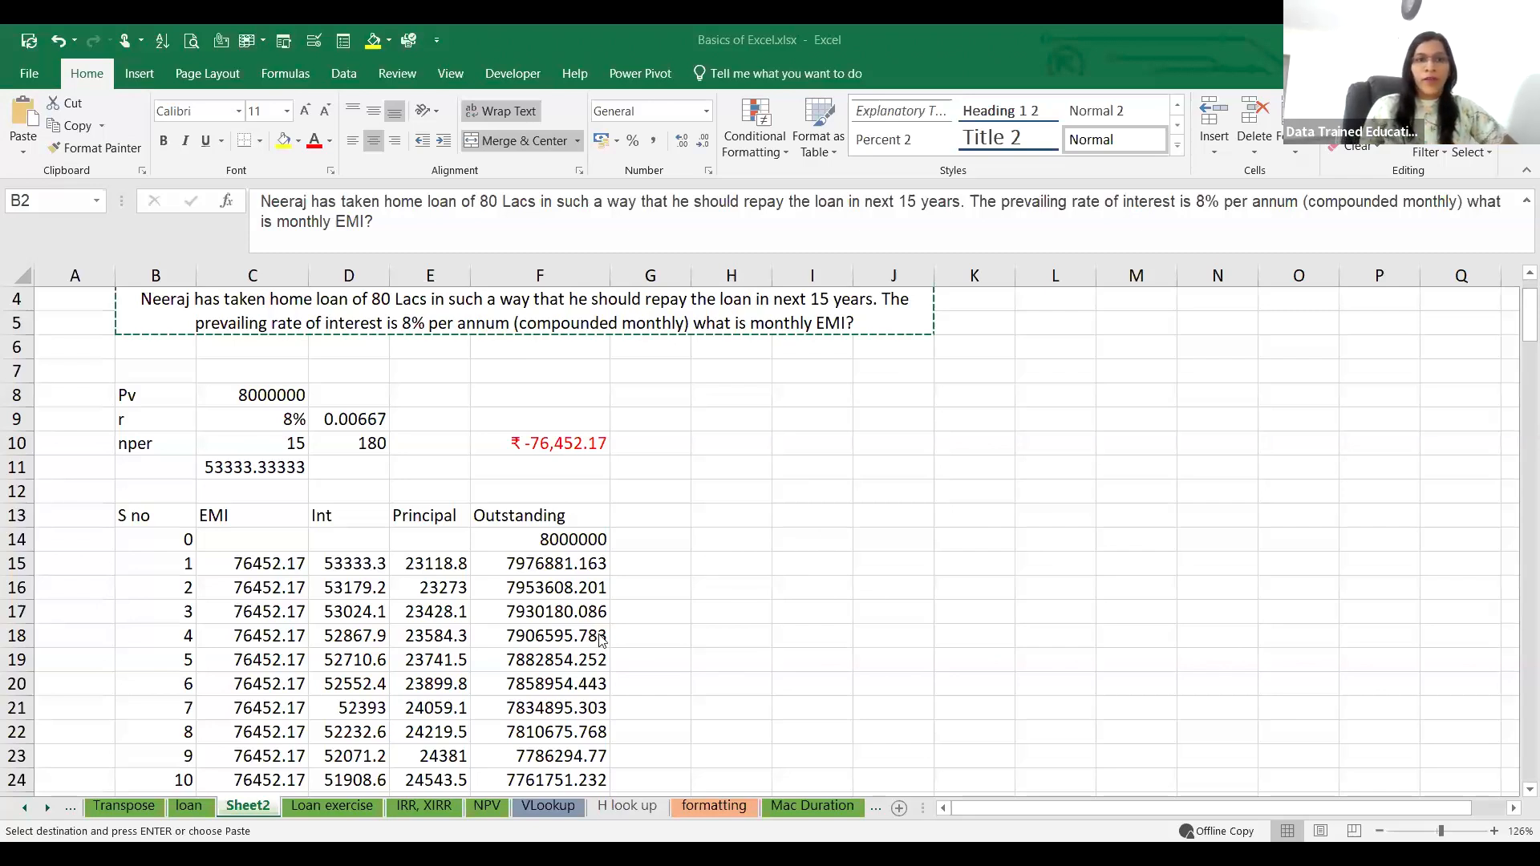
scroll(373, 682, "down", 18)
scroll(385, 652, "down", 20)
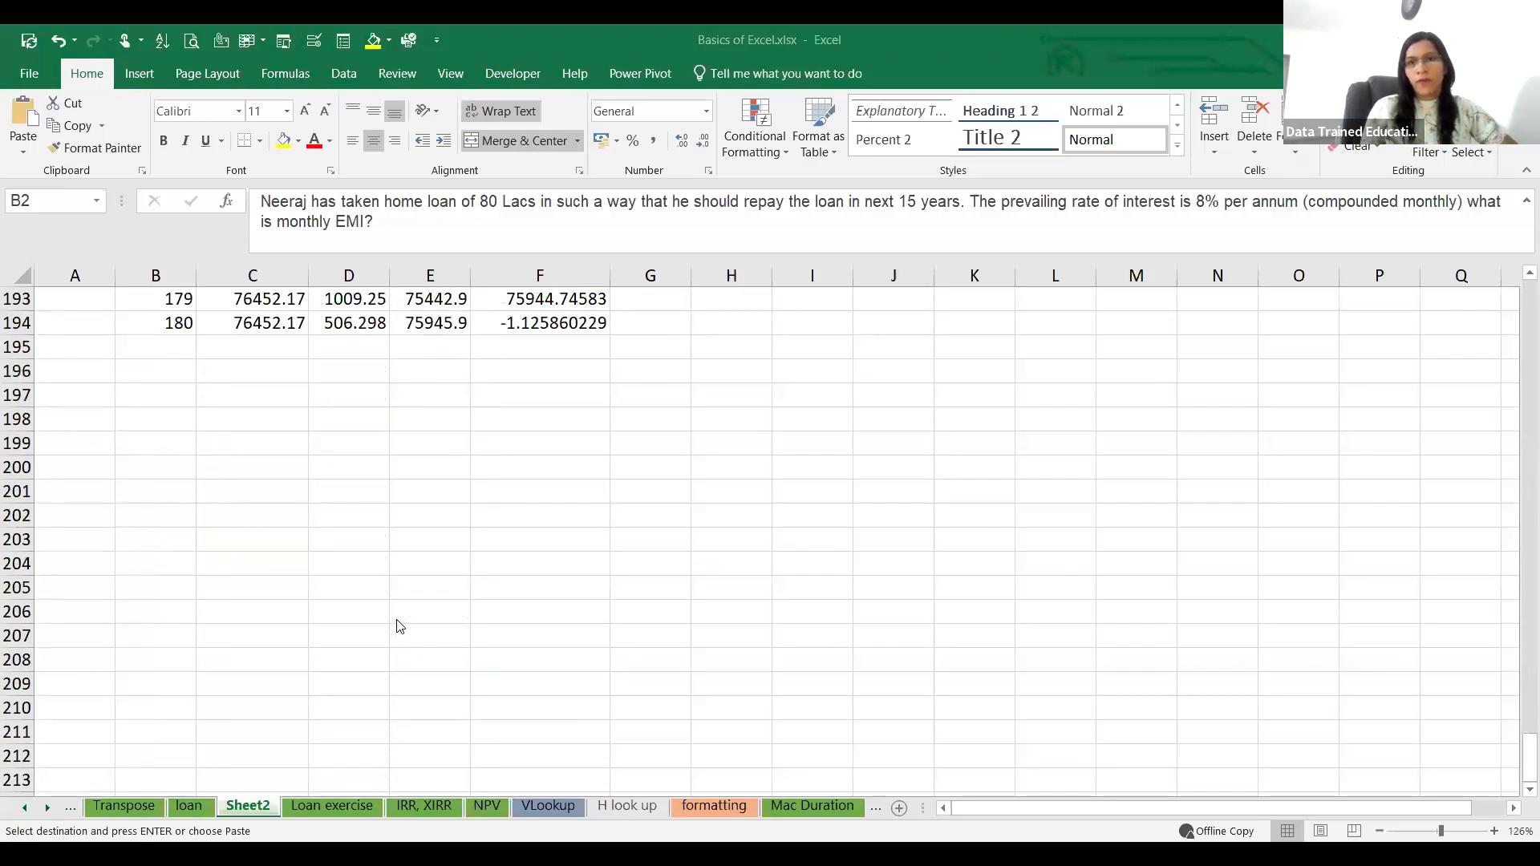
scroll(406, 613, "up", 20)
scroll(409, 607, "up", 20)
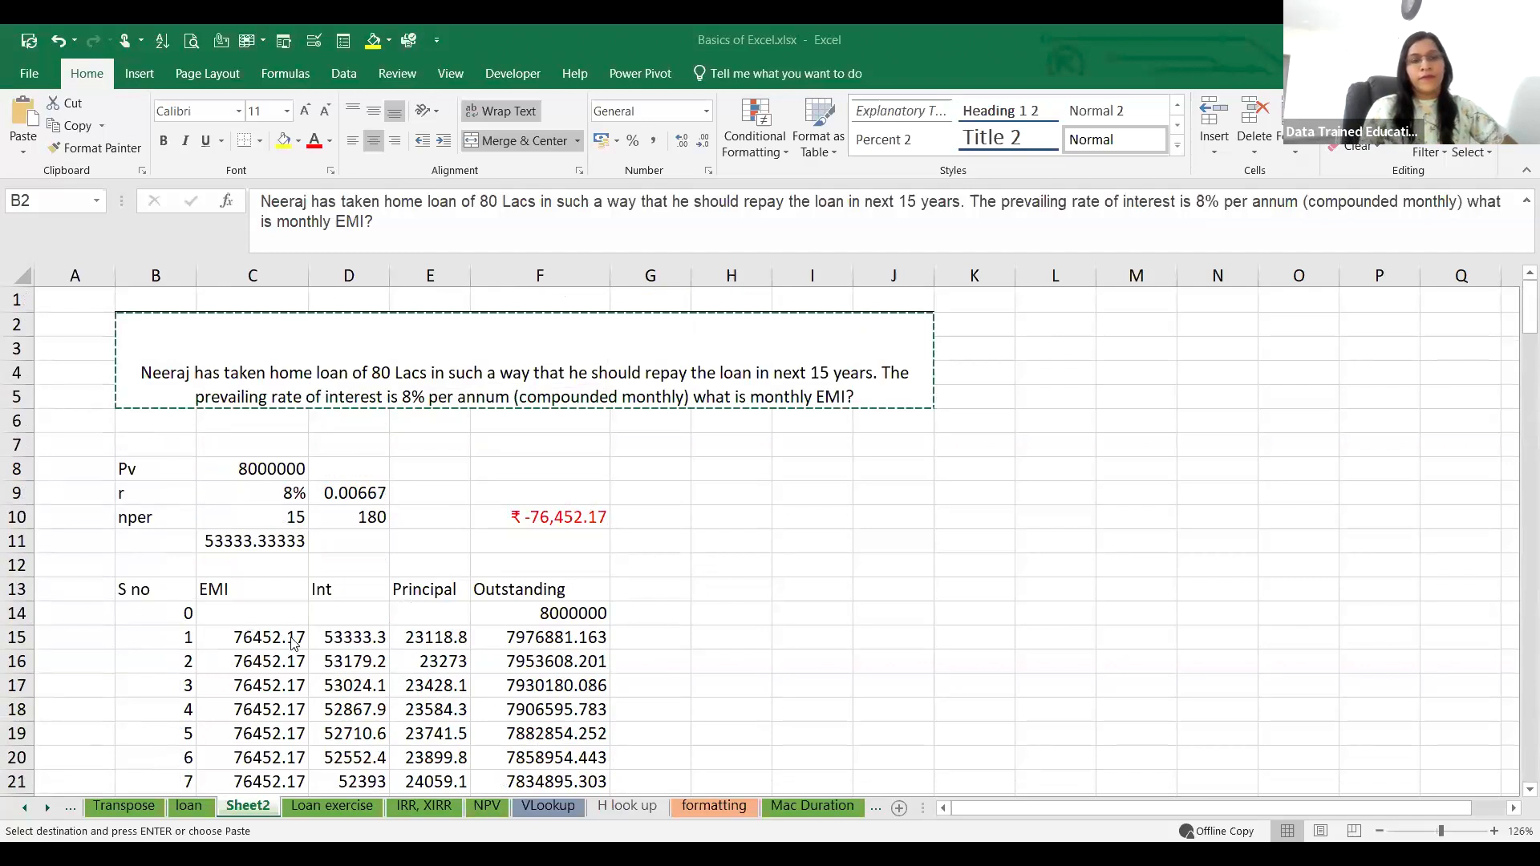
left_click(267, 645)
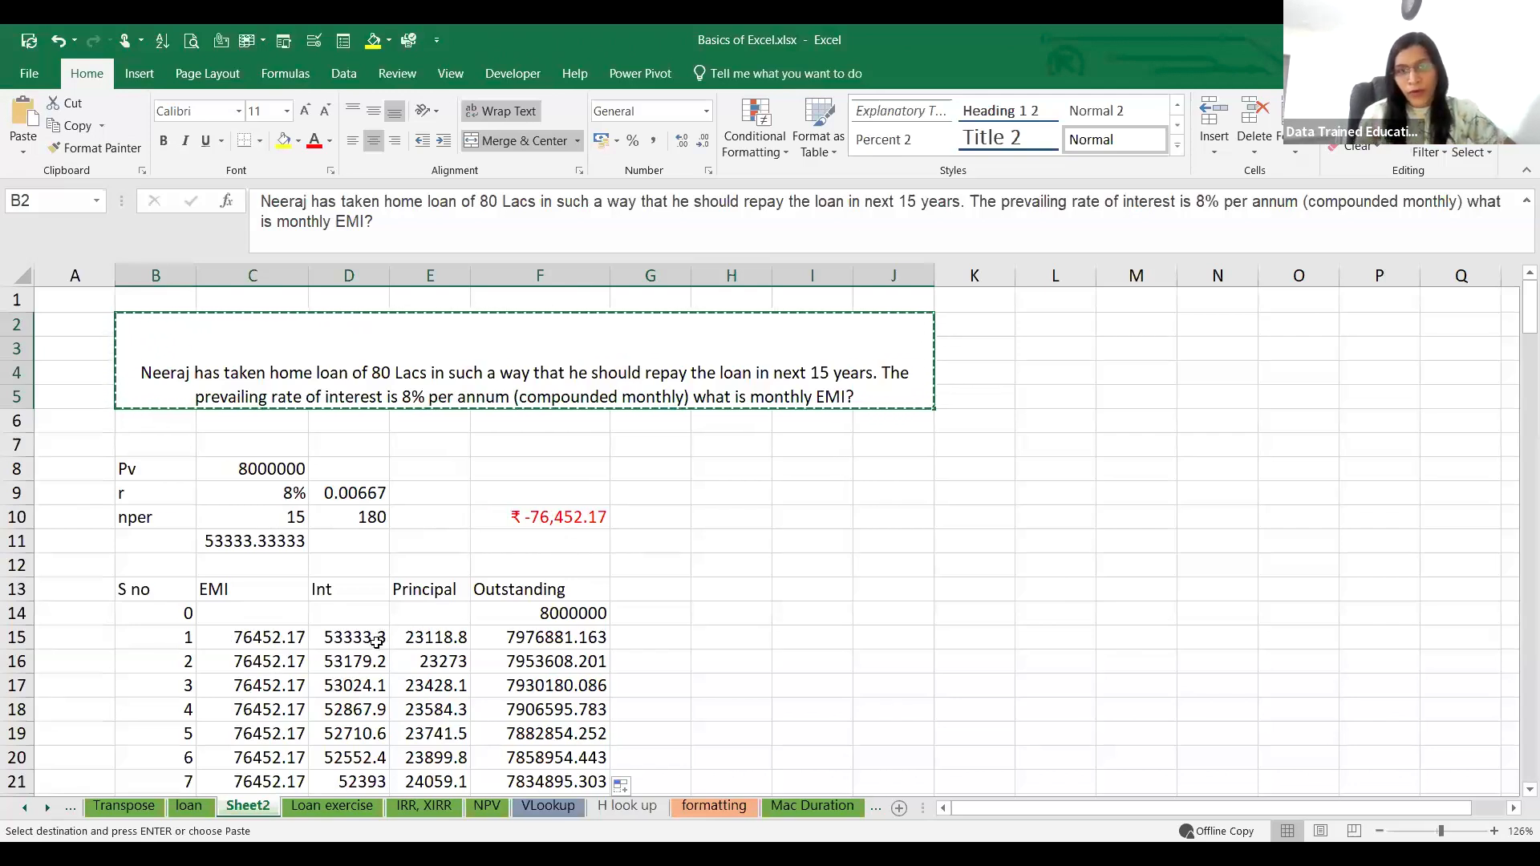
Step: Change the interest formula in D15 to use an absolute reference to the rate cell, =F14*$C$9/12
left_click(376, 642)
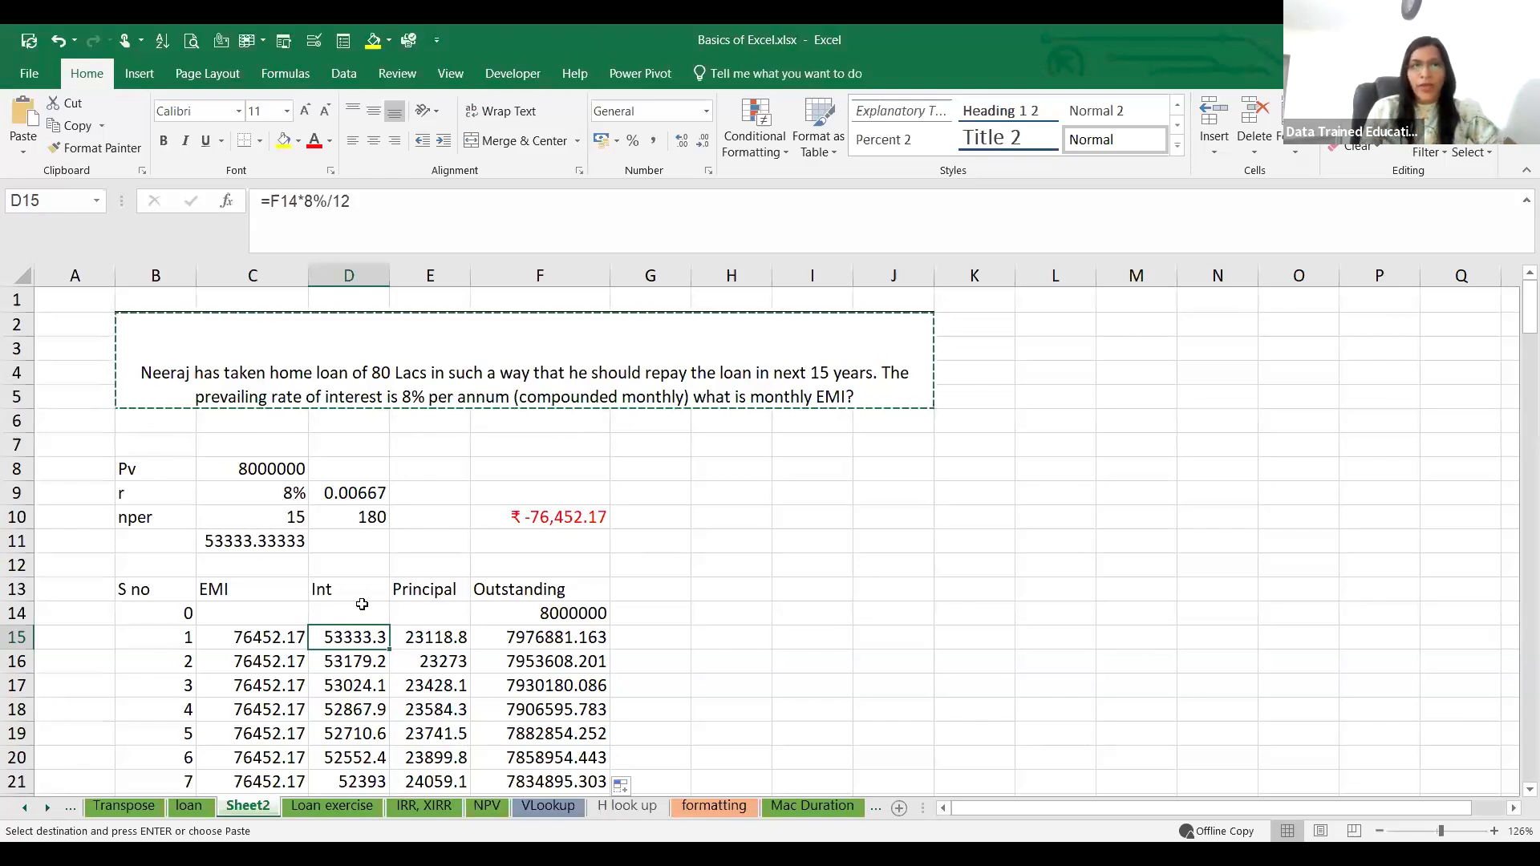
left_click(316, 203)
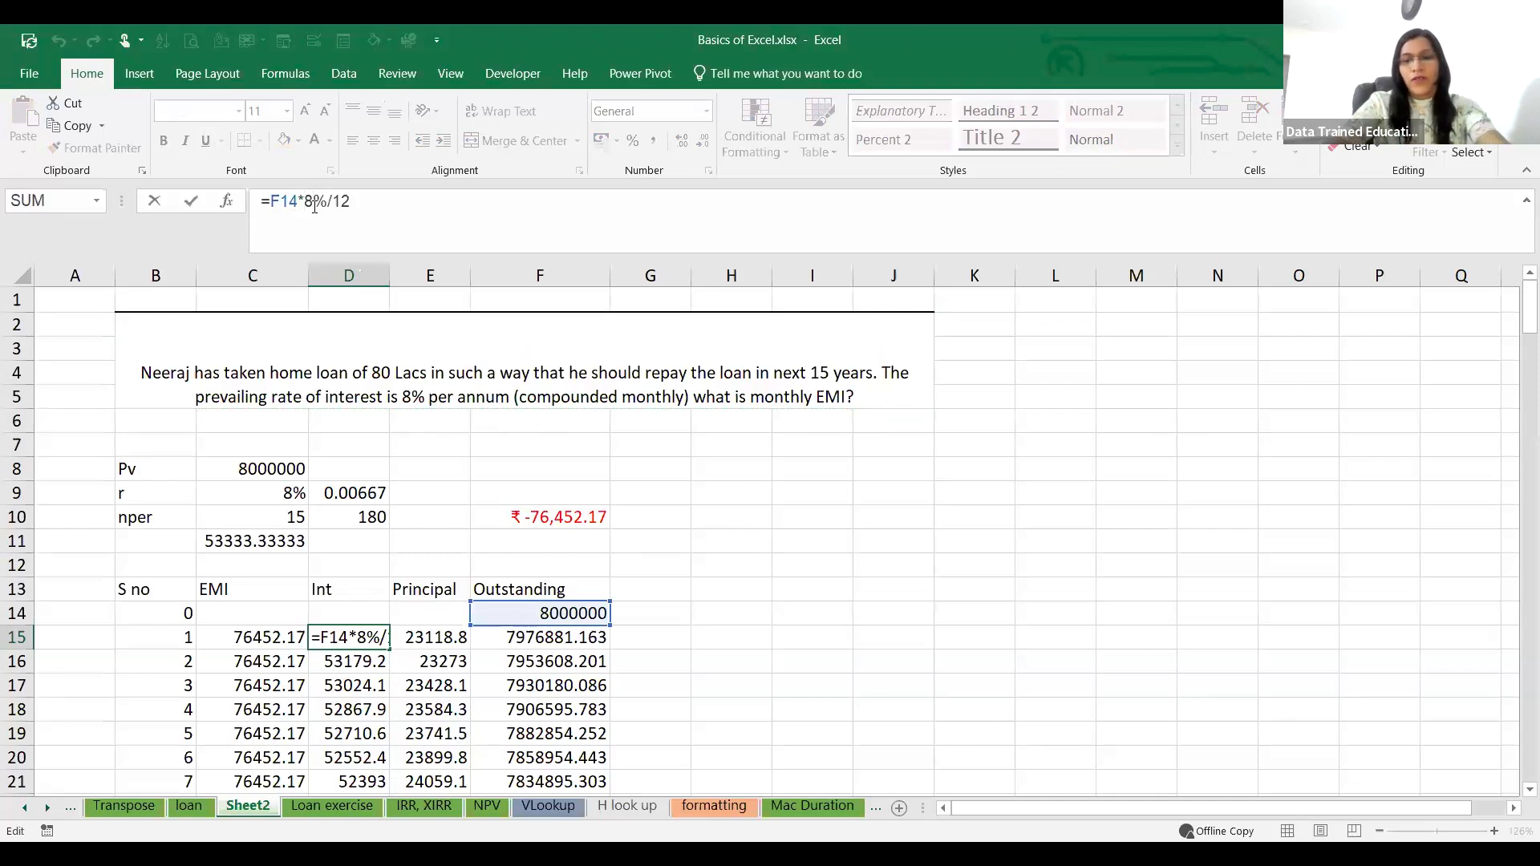
key("BackSpace")
key("BackSpace")
key("BackSpace")
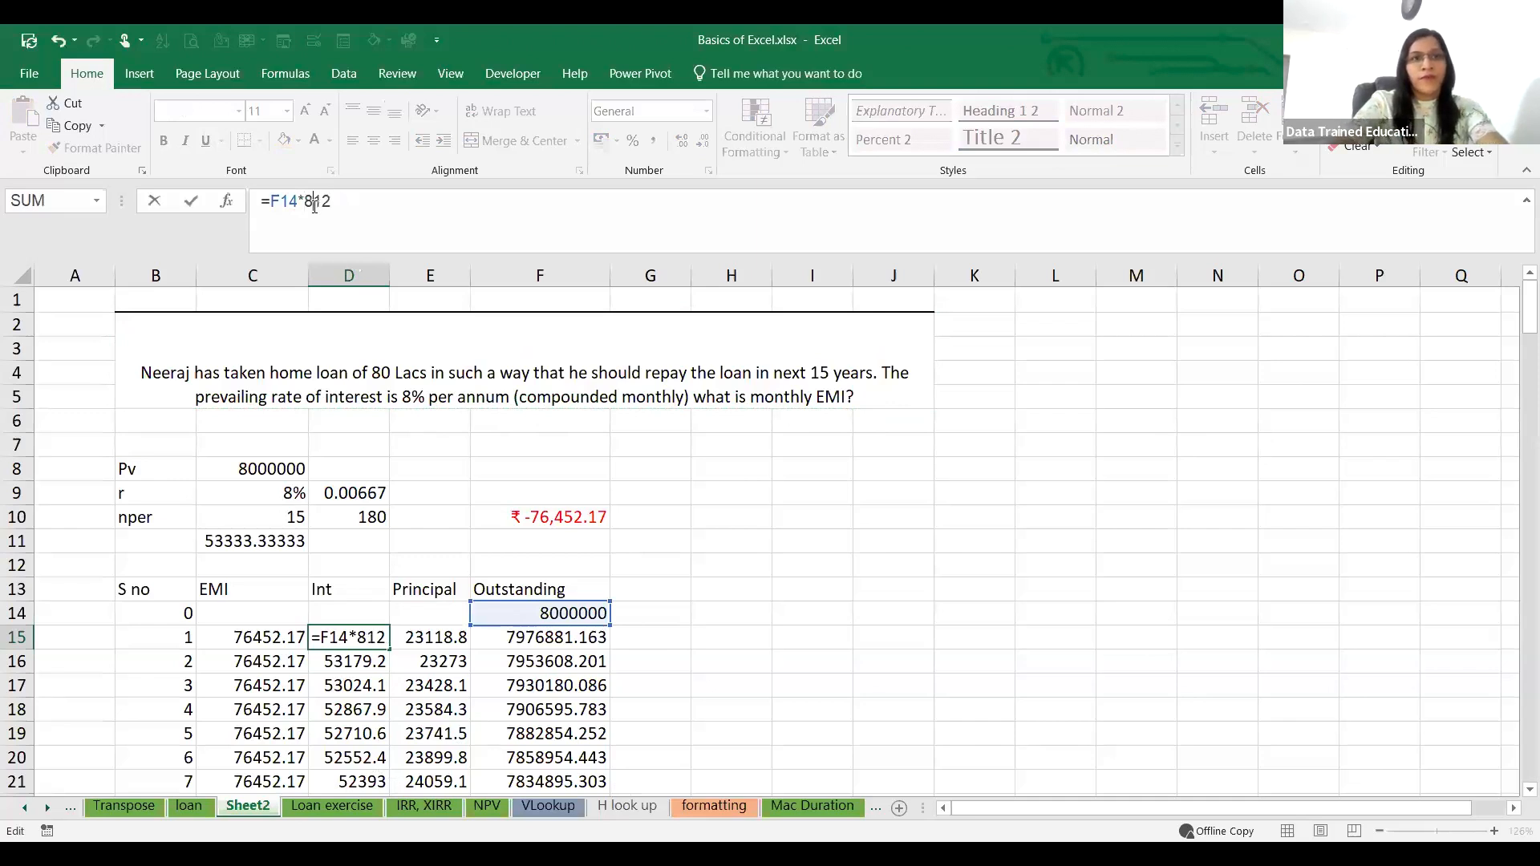
key("Delete")
key("Delete")
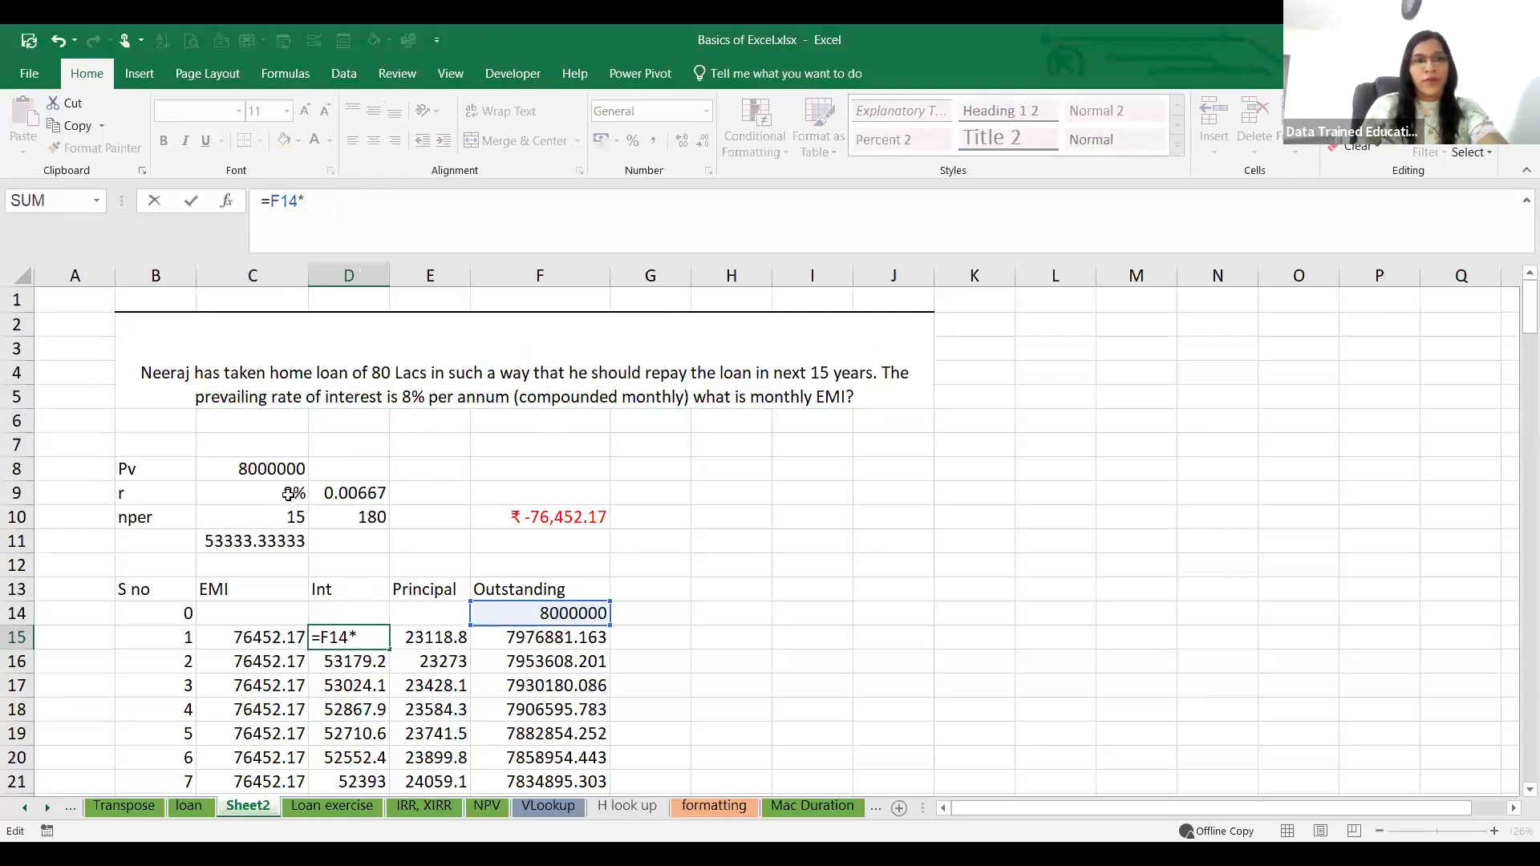
left_click(288, 494)
left_click(316, 202)
type("$C")
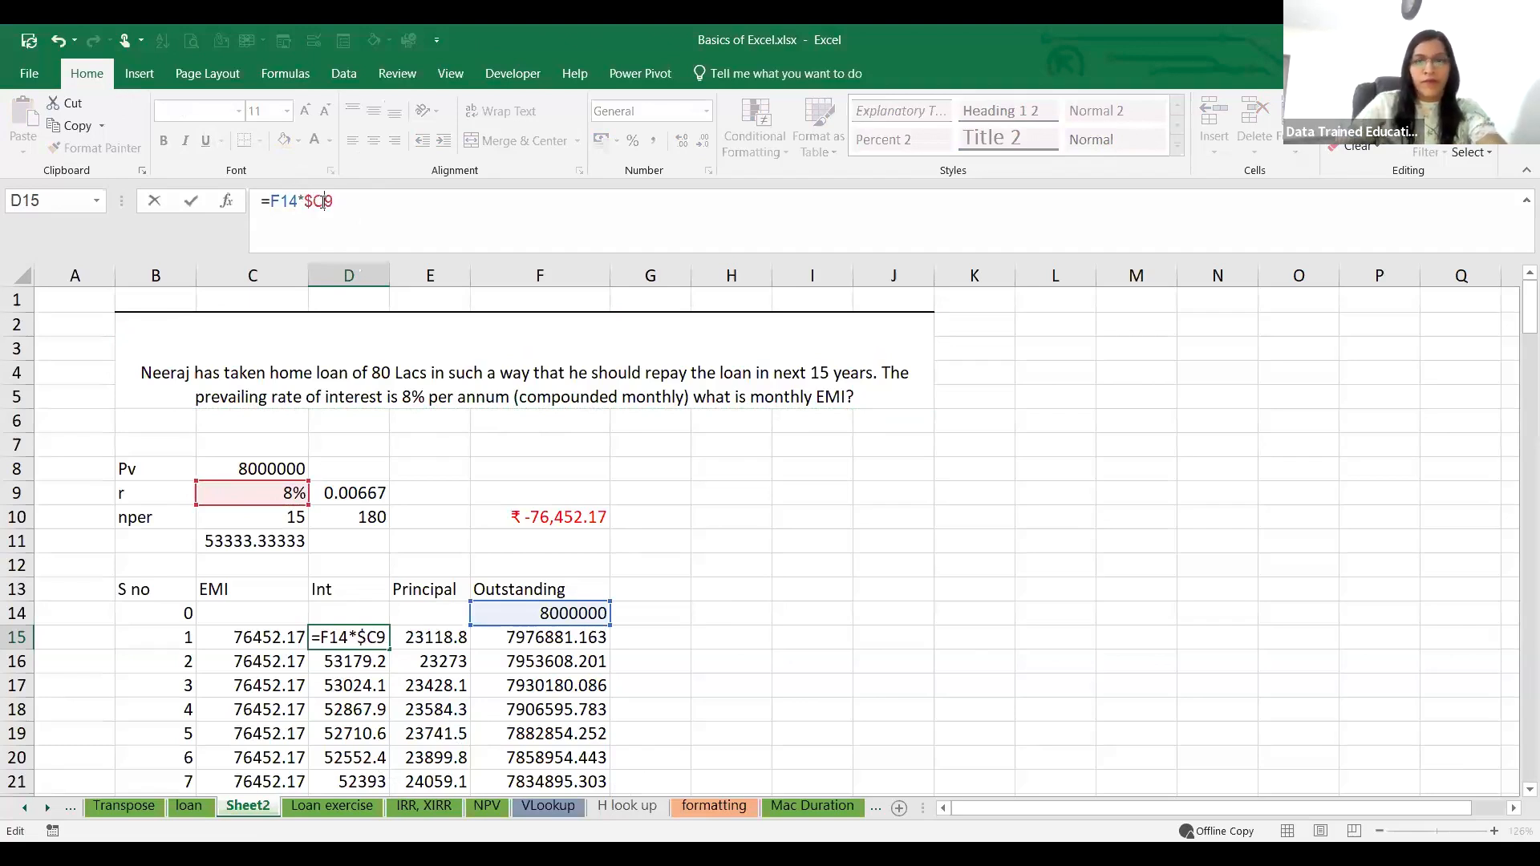
type("$9")
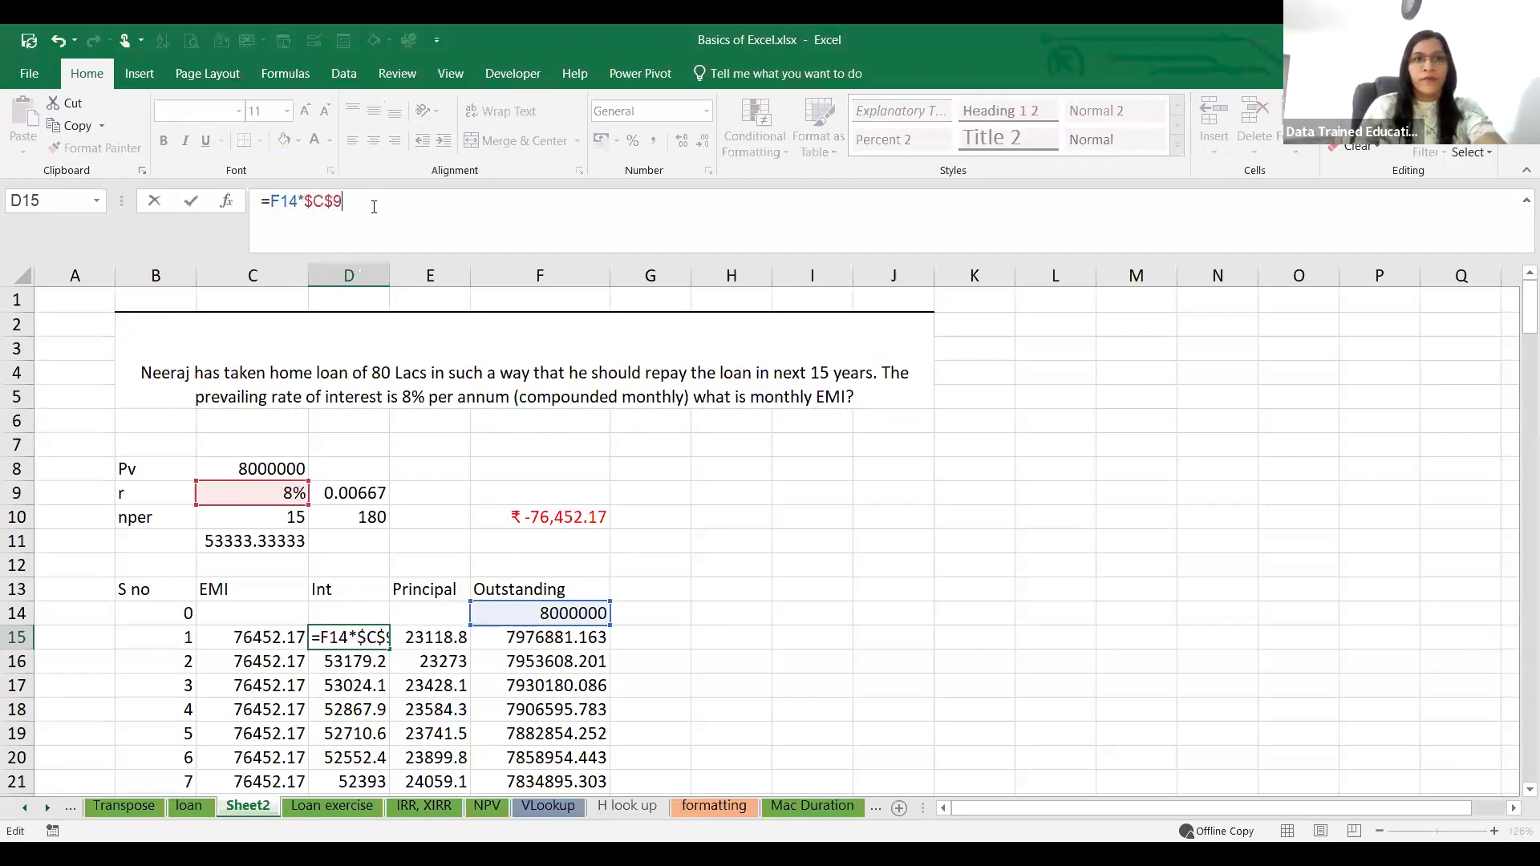
type("/12")
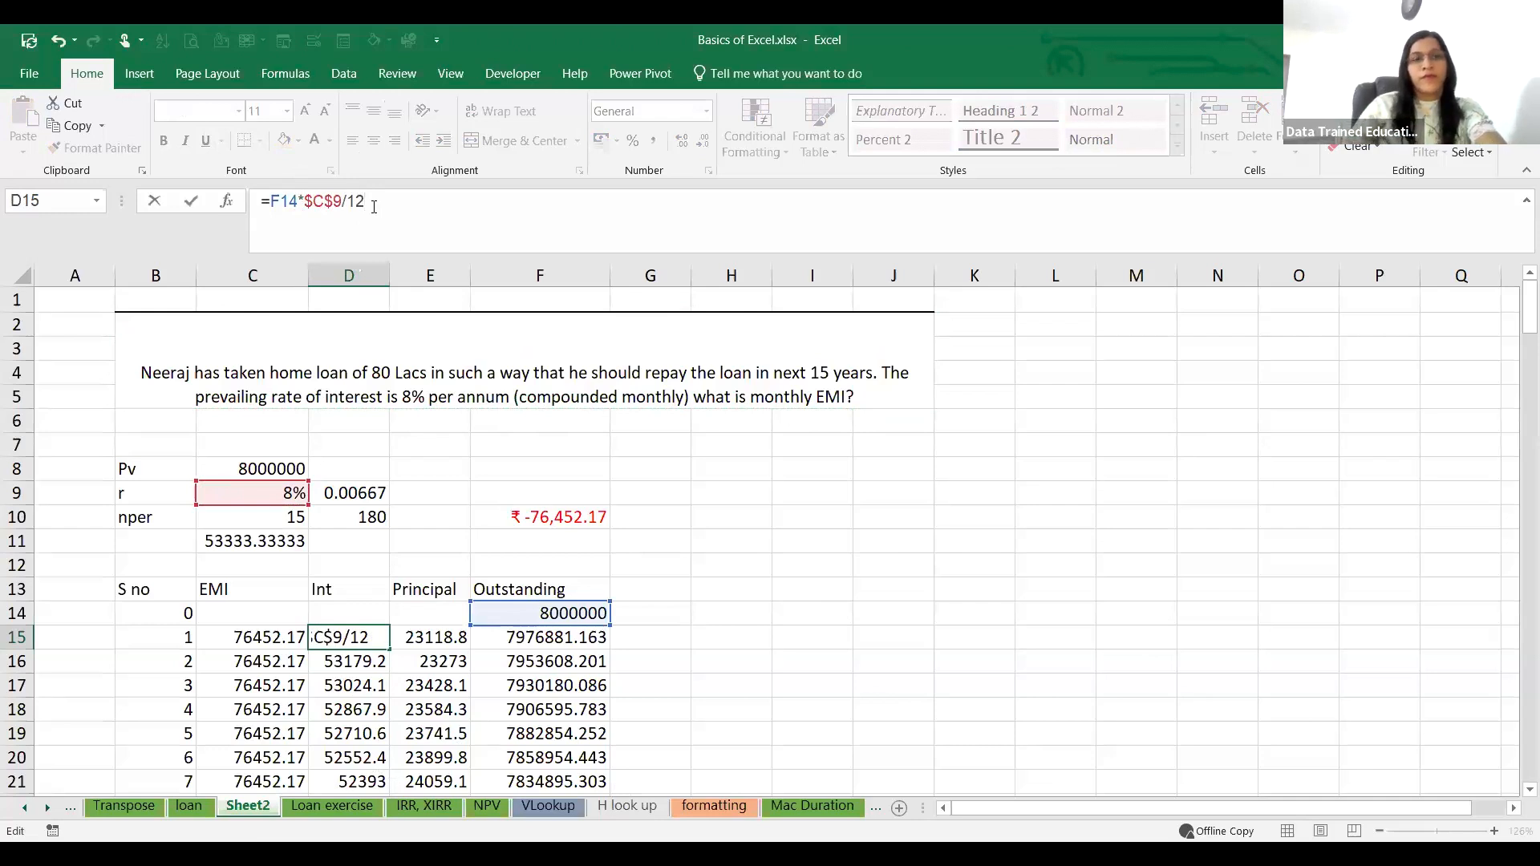
key("Return")
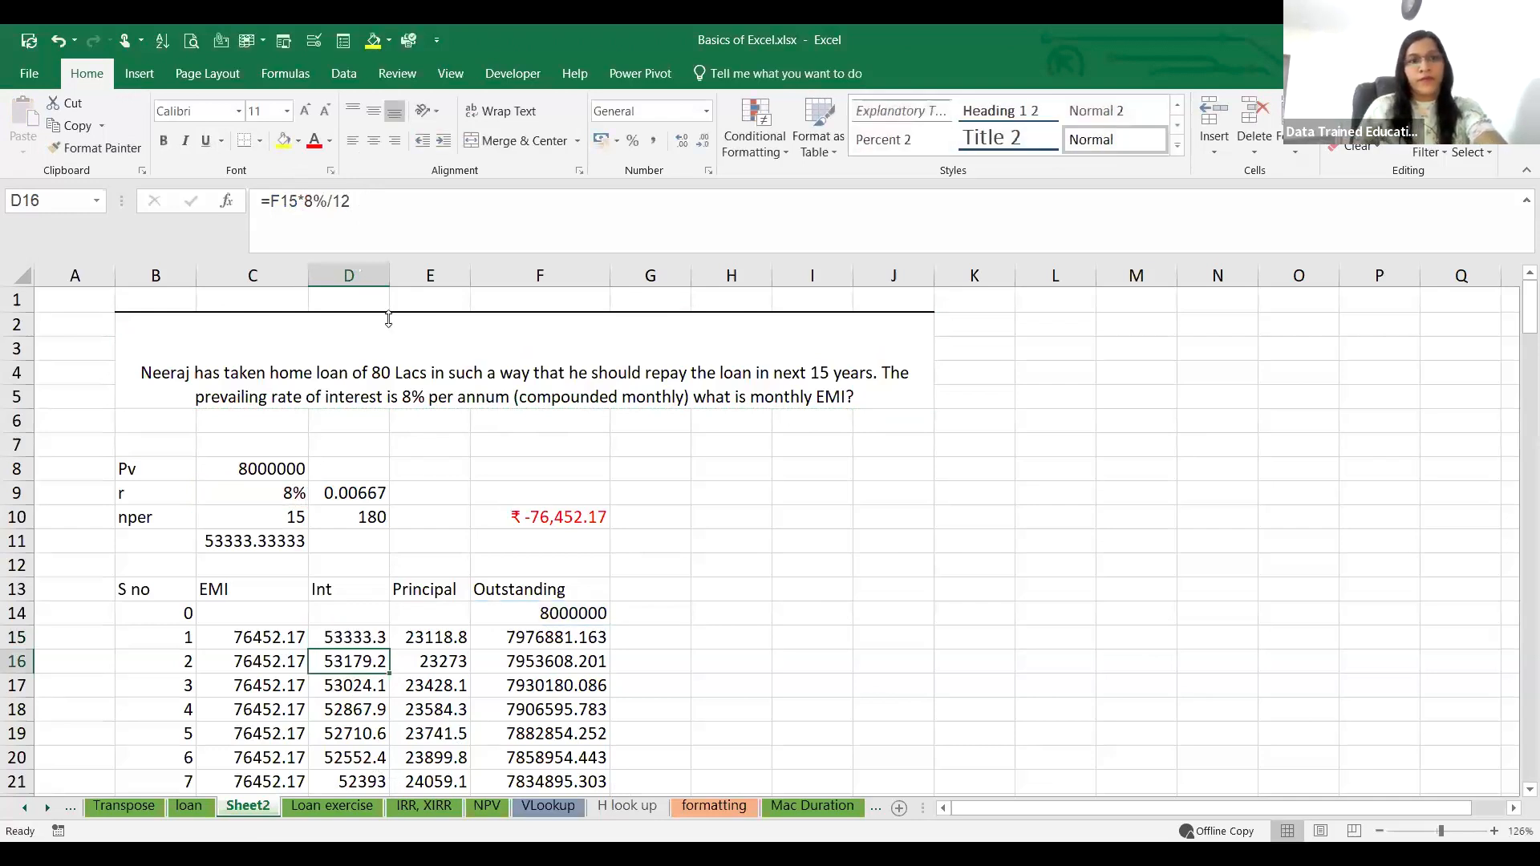
Step: Fill the D15:F15 formulas down to period 180 so every interest row uses the absolute rate reference
left_click(357, 638)
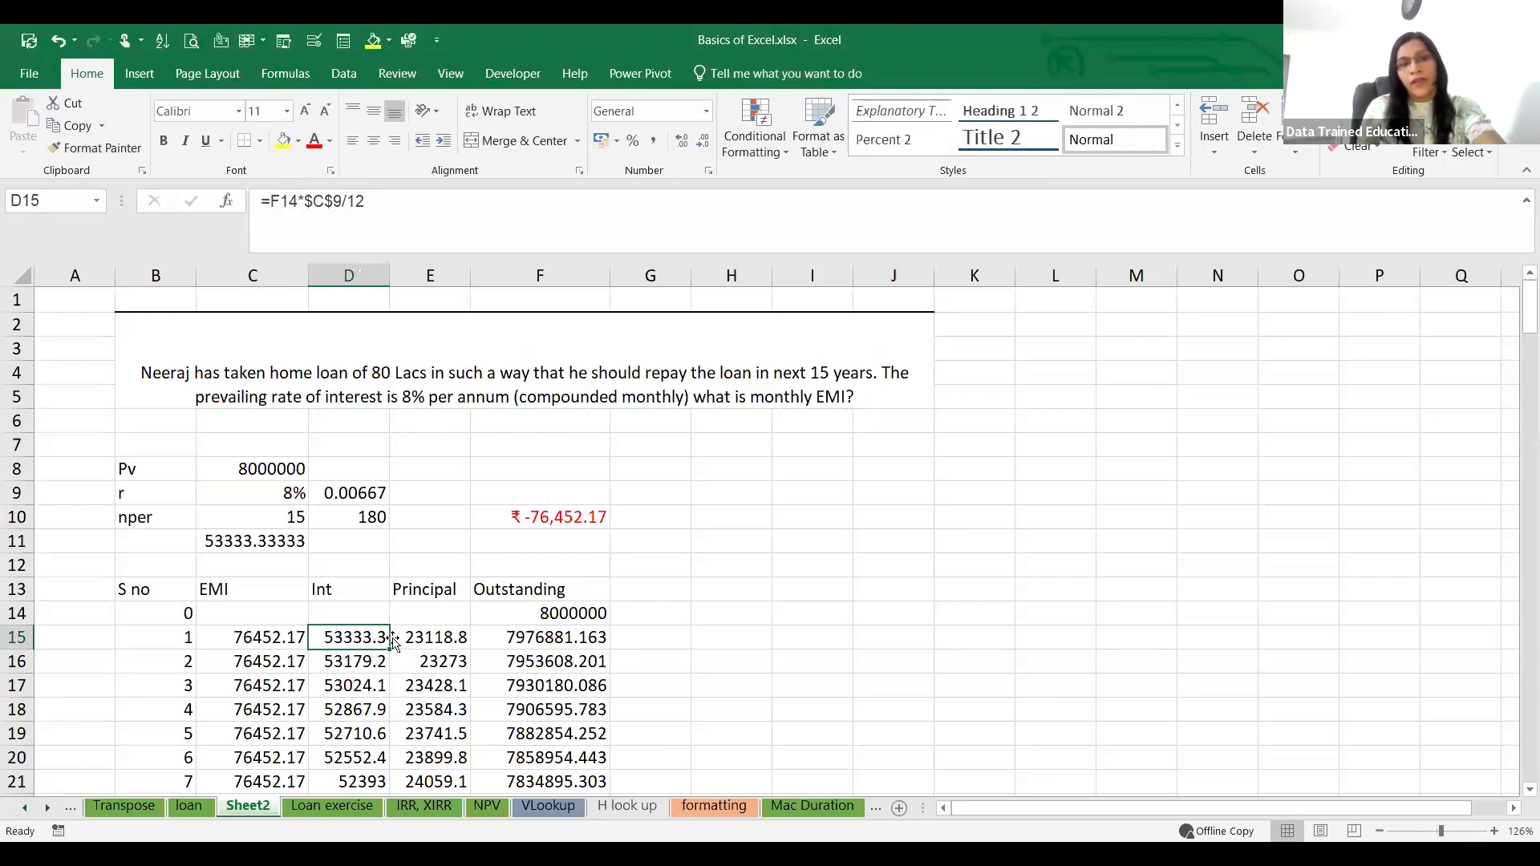
left_click(794, 641)
left_click_drag(350, 637, 554, 661)
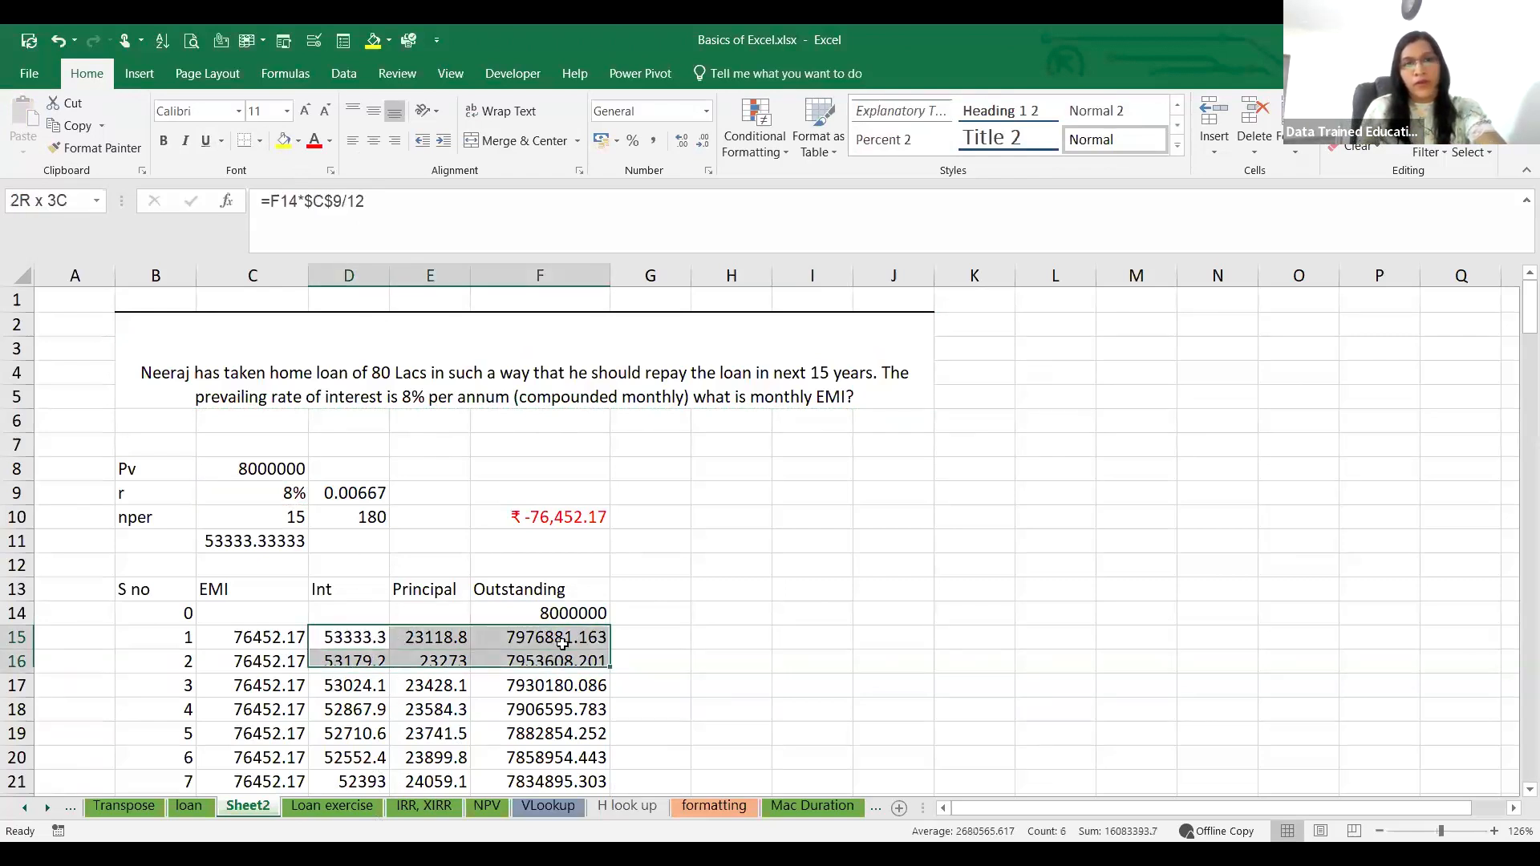
left_click(651, 661)
left_click_drag(366, 637, 609, 790)
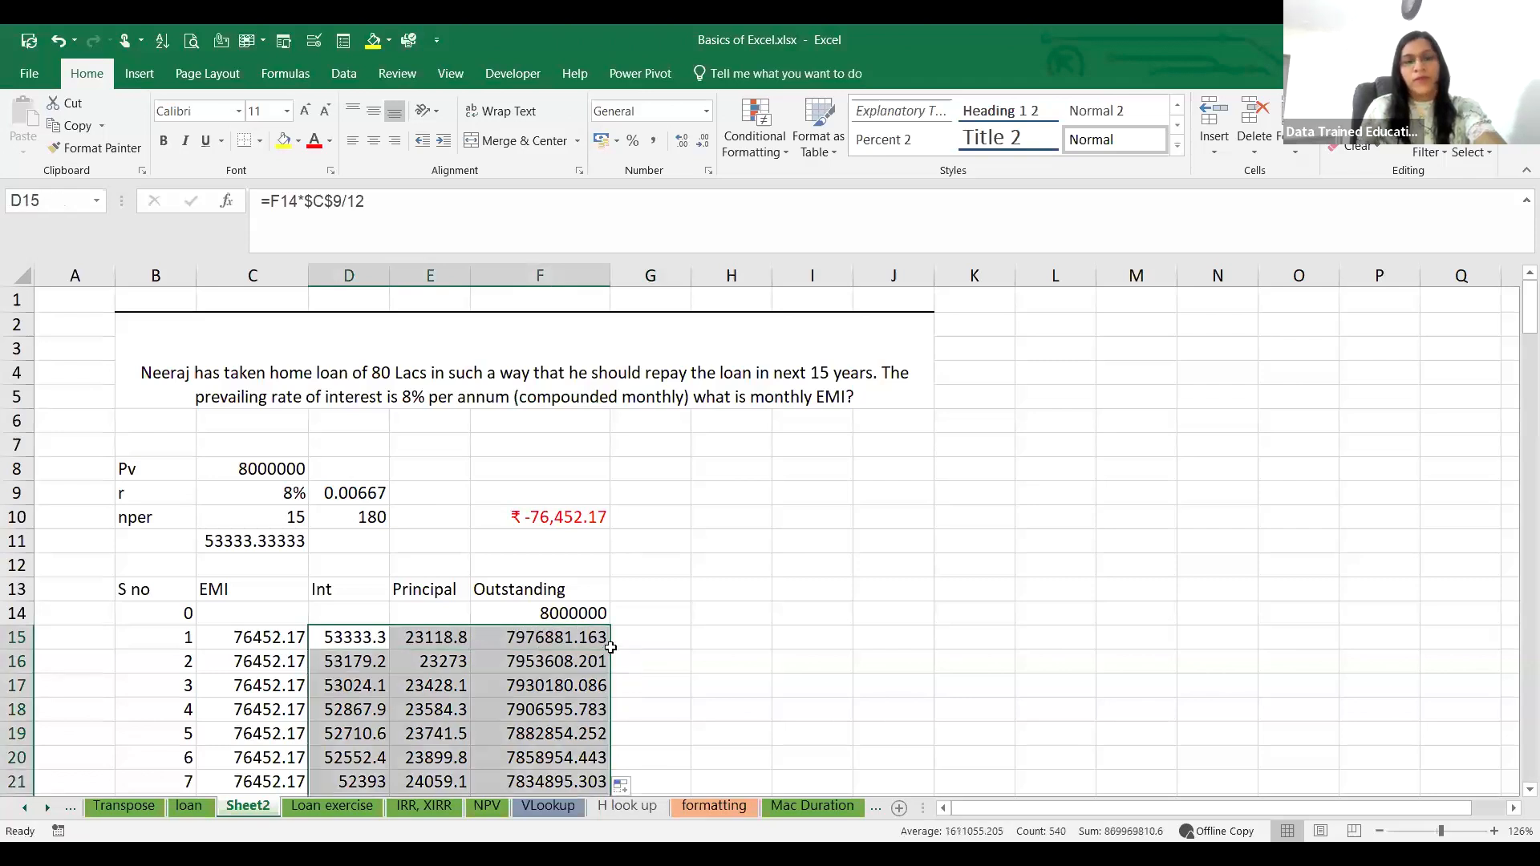
left_click(763, 645)
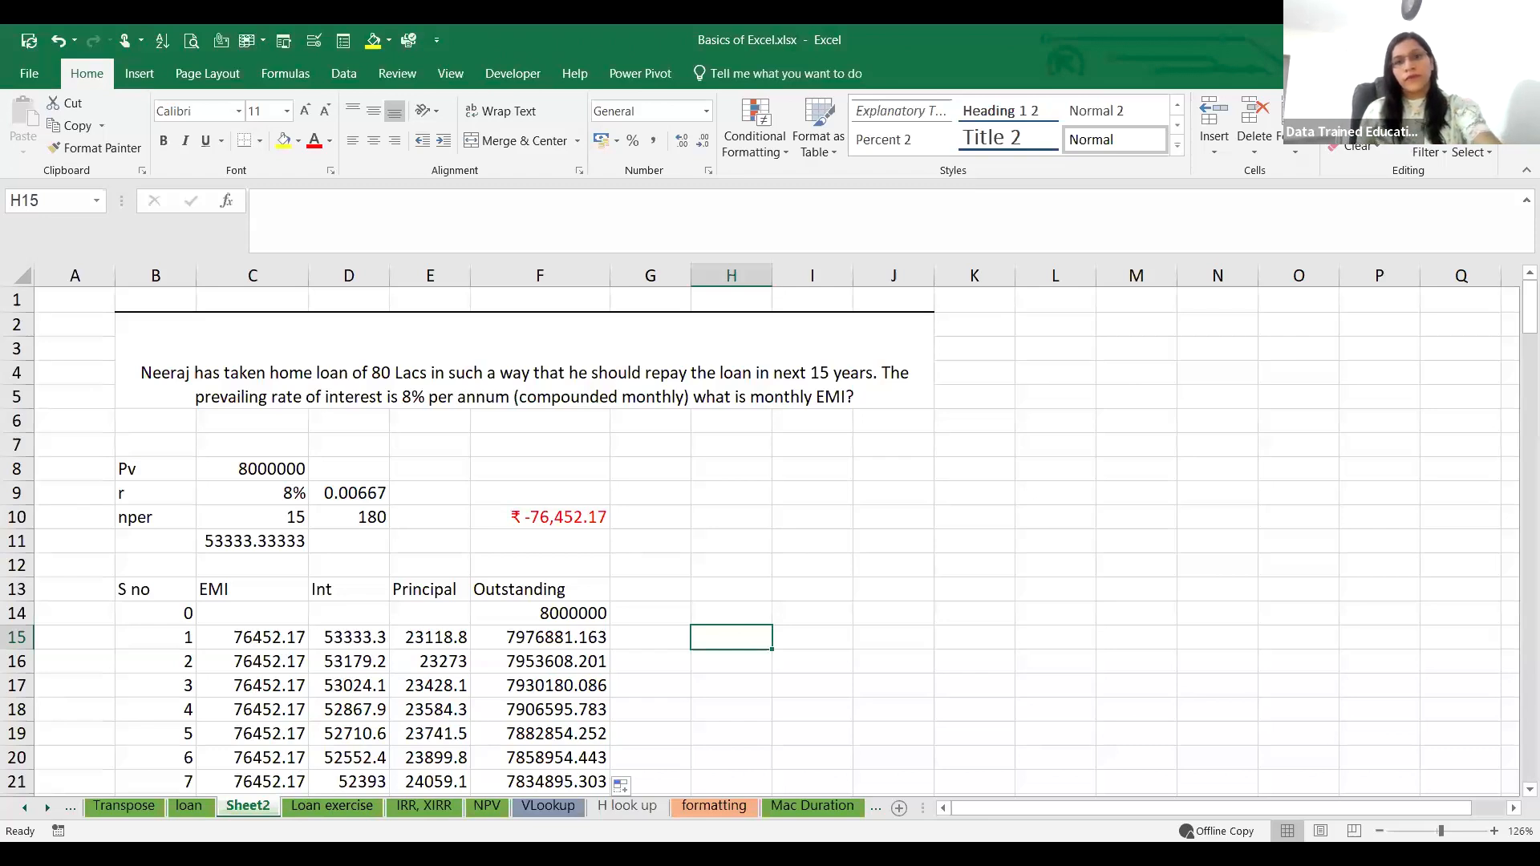
Step: Copy the sales data table B1:H53 from the VLookup sheet
left_click(190, 806)
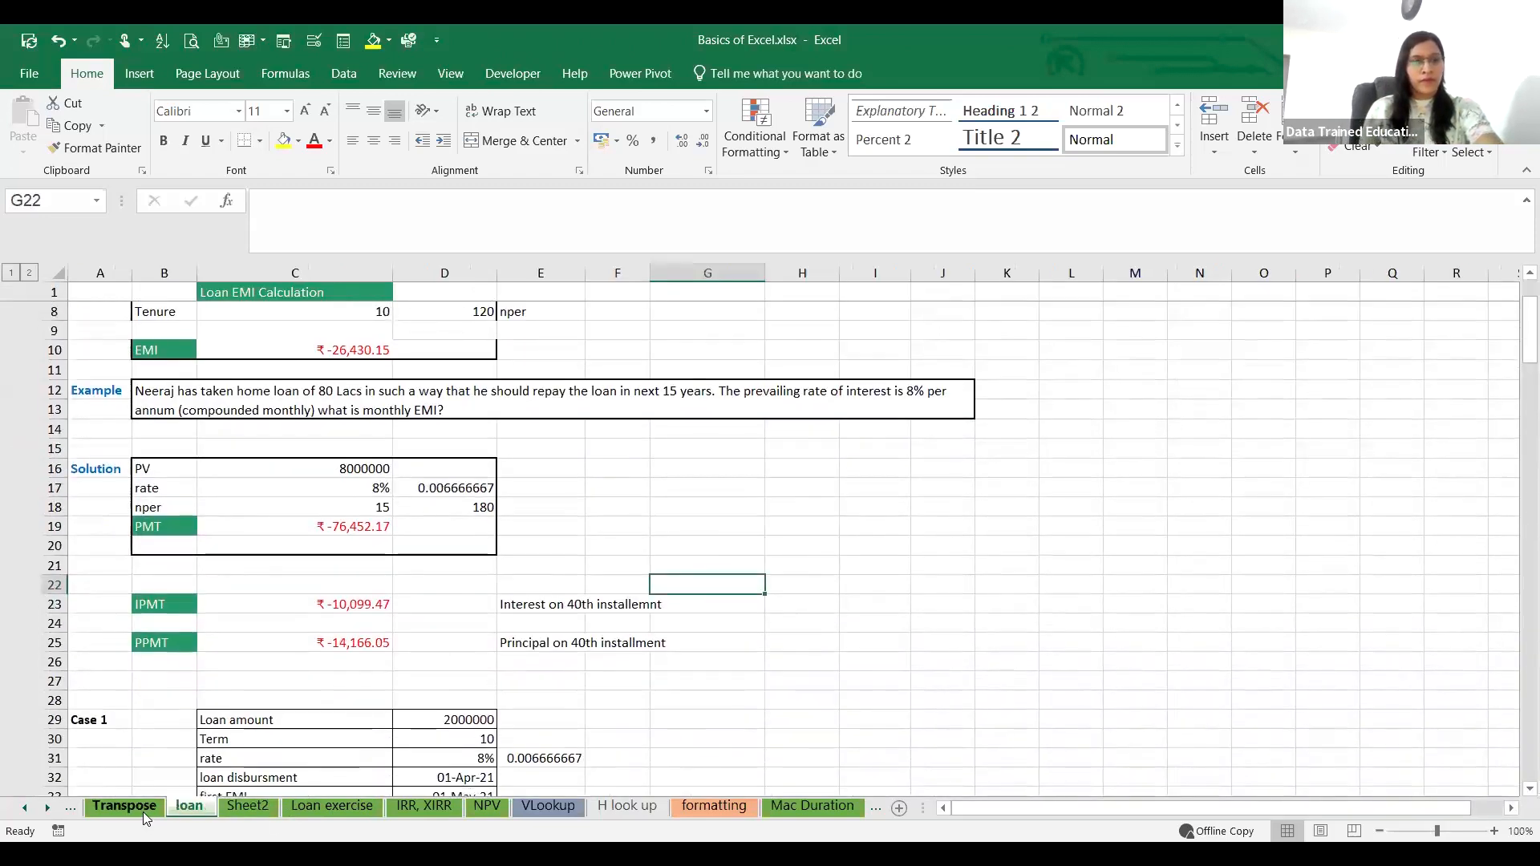
left_click(451, 809)
key("ctrl+Page_Down")
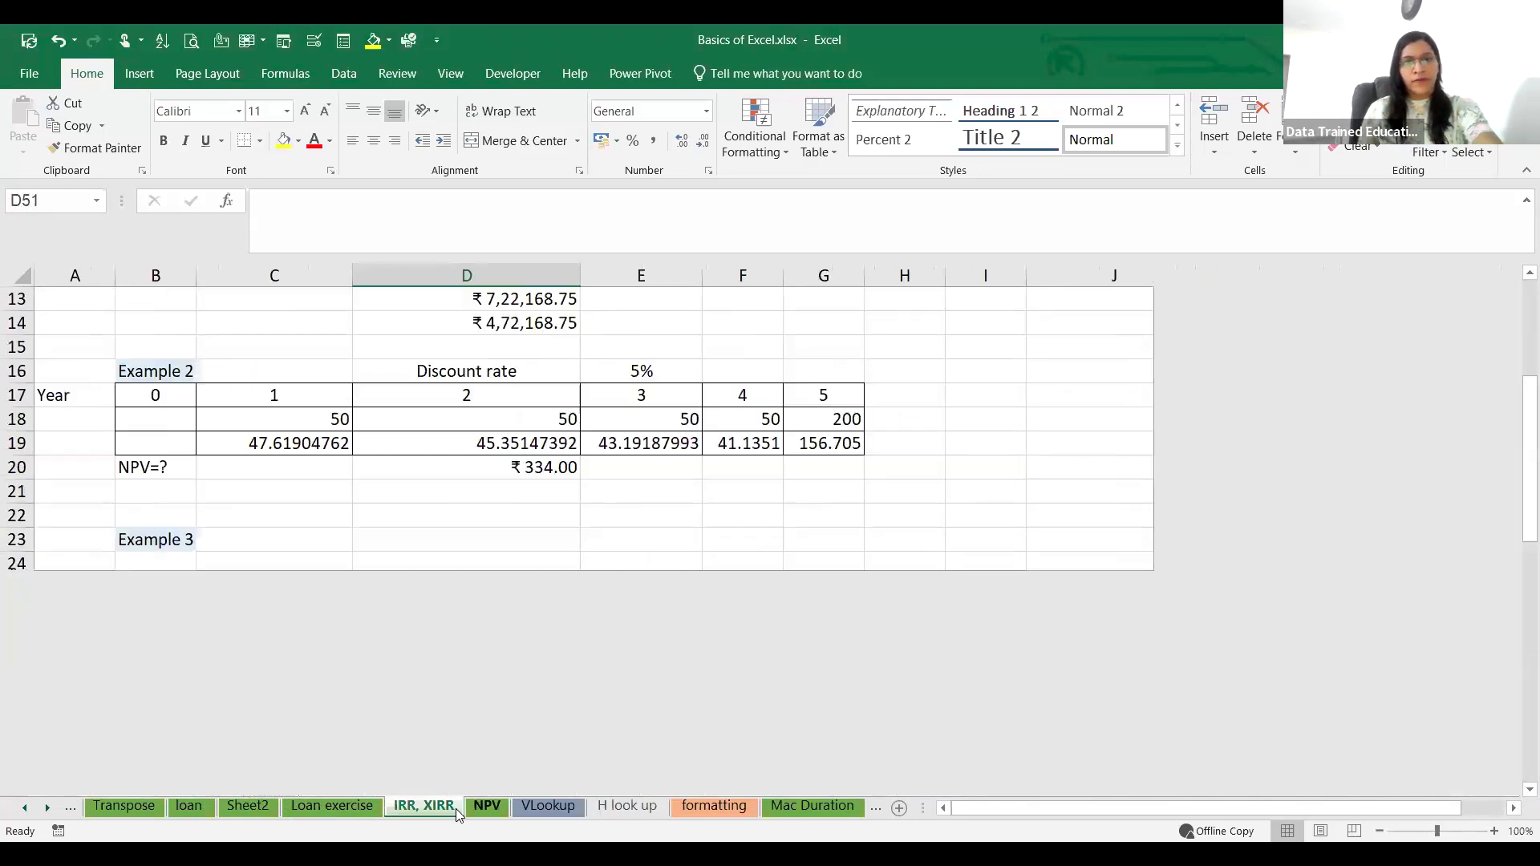
key("ctrl+Page_Down")
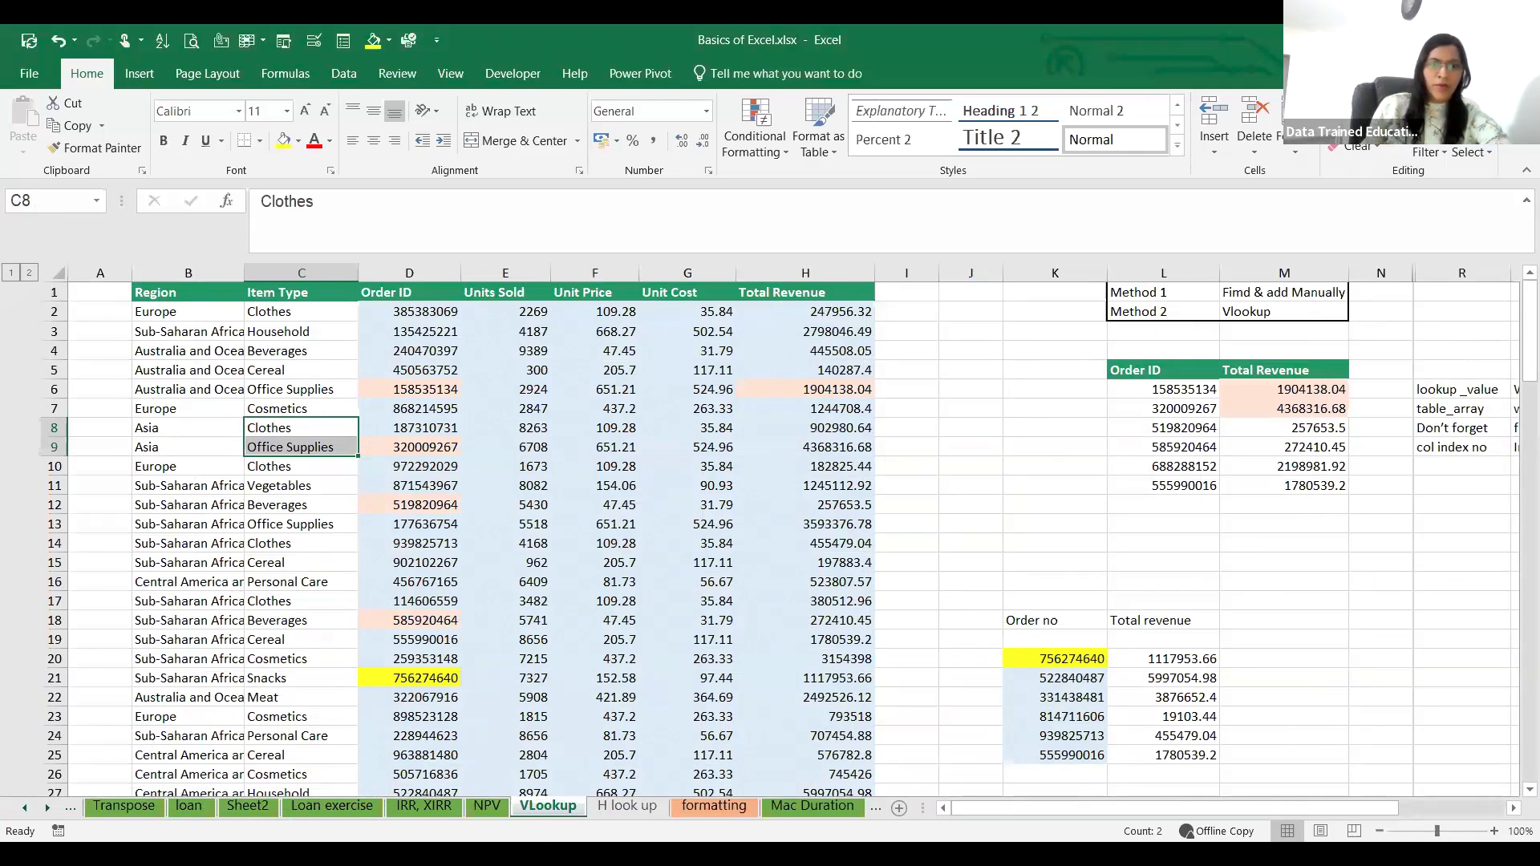
key("alt+Tab")
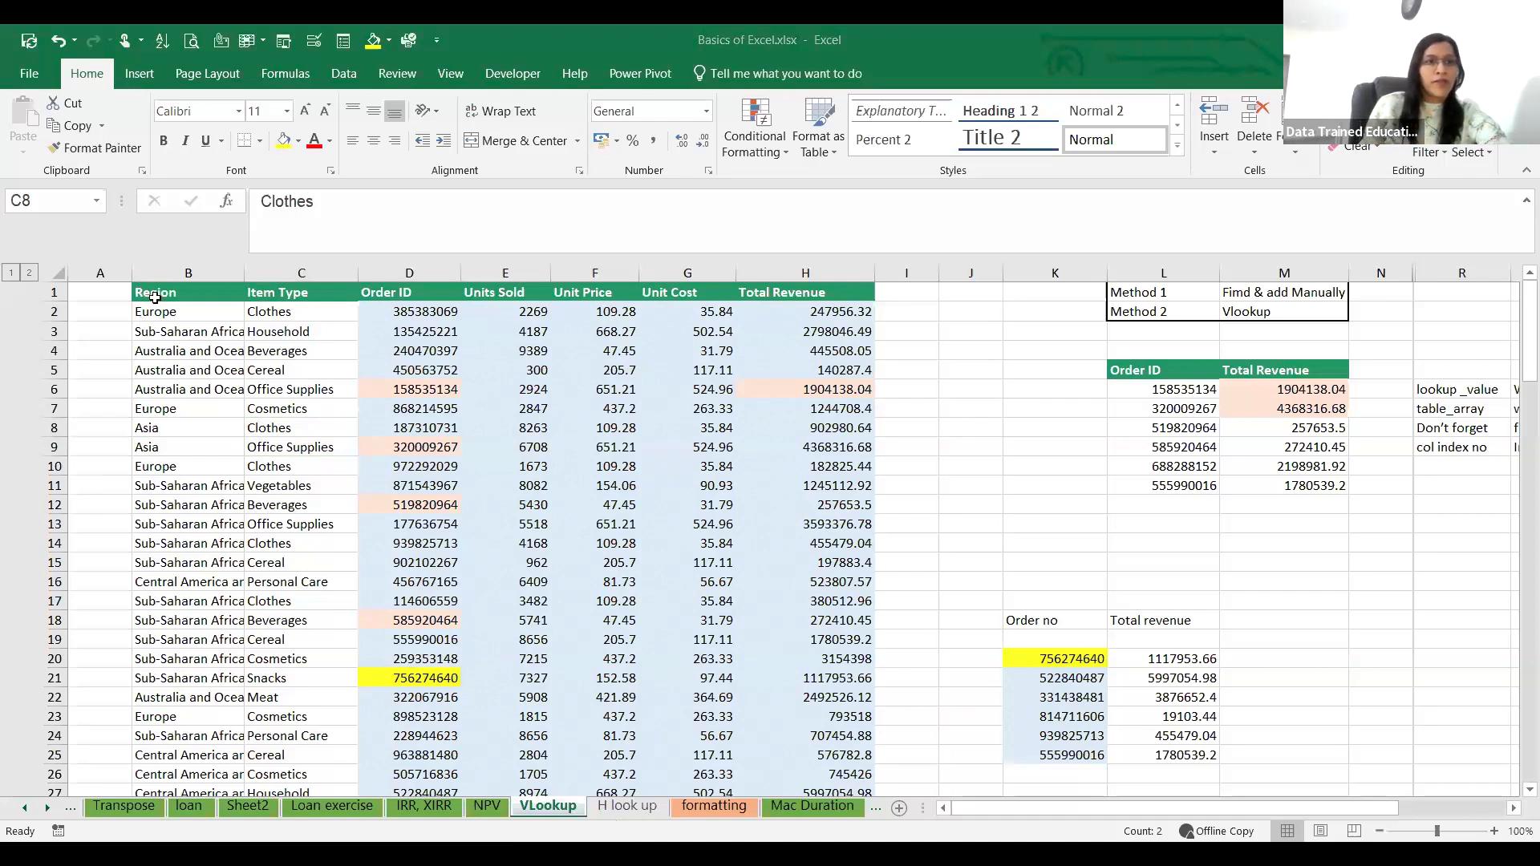
left_click_drag(155, 297, 806, 716)
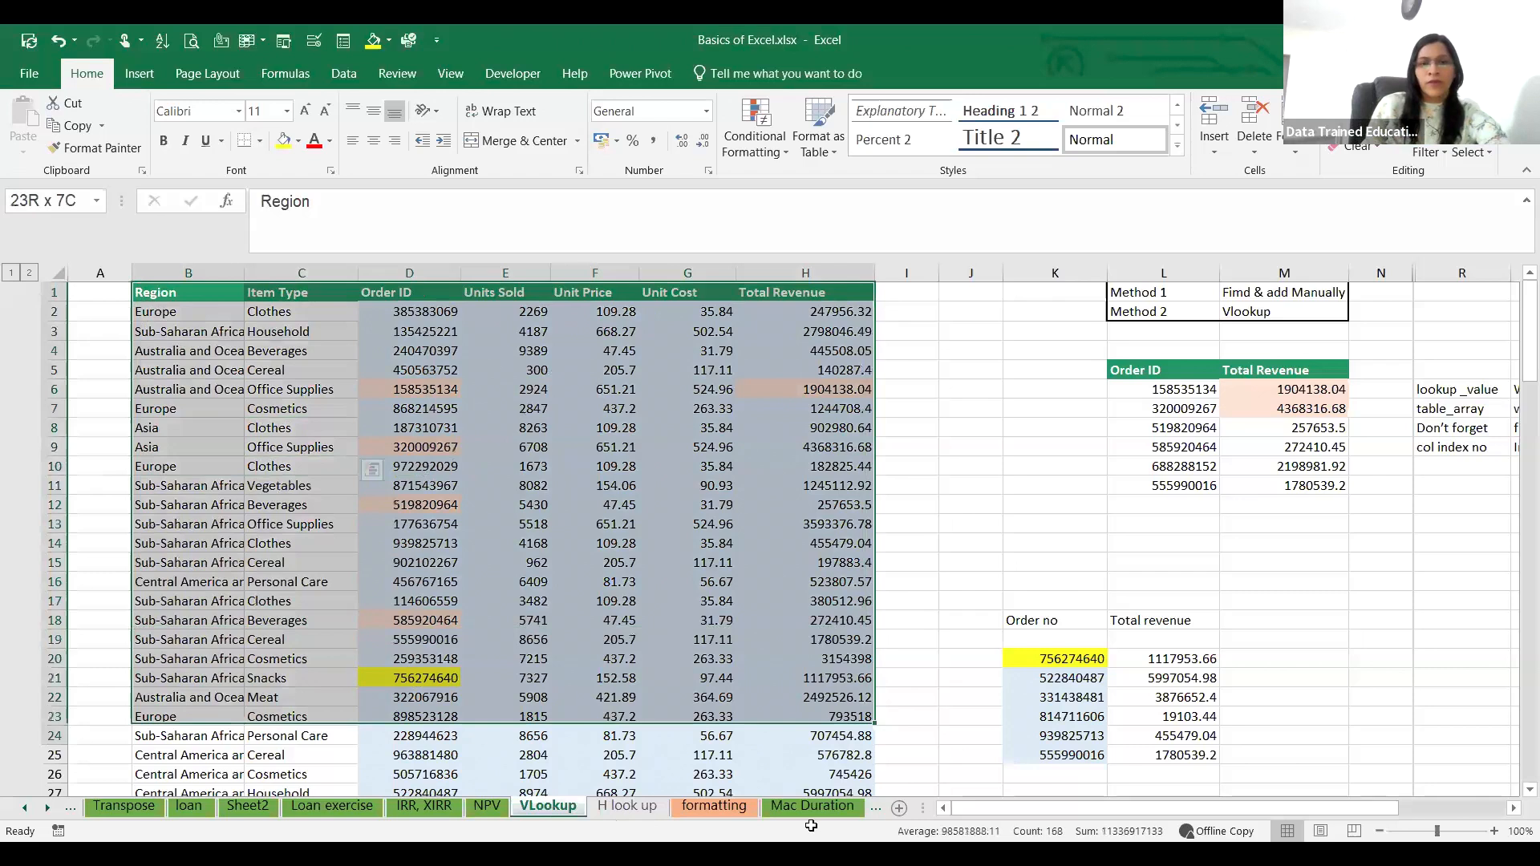
left_click_drag(811, 827, 812, 819)
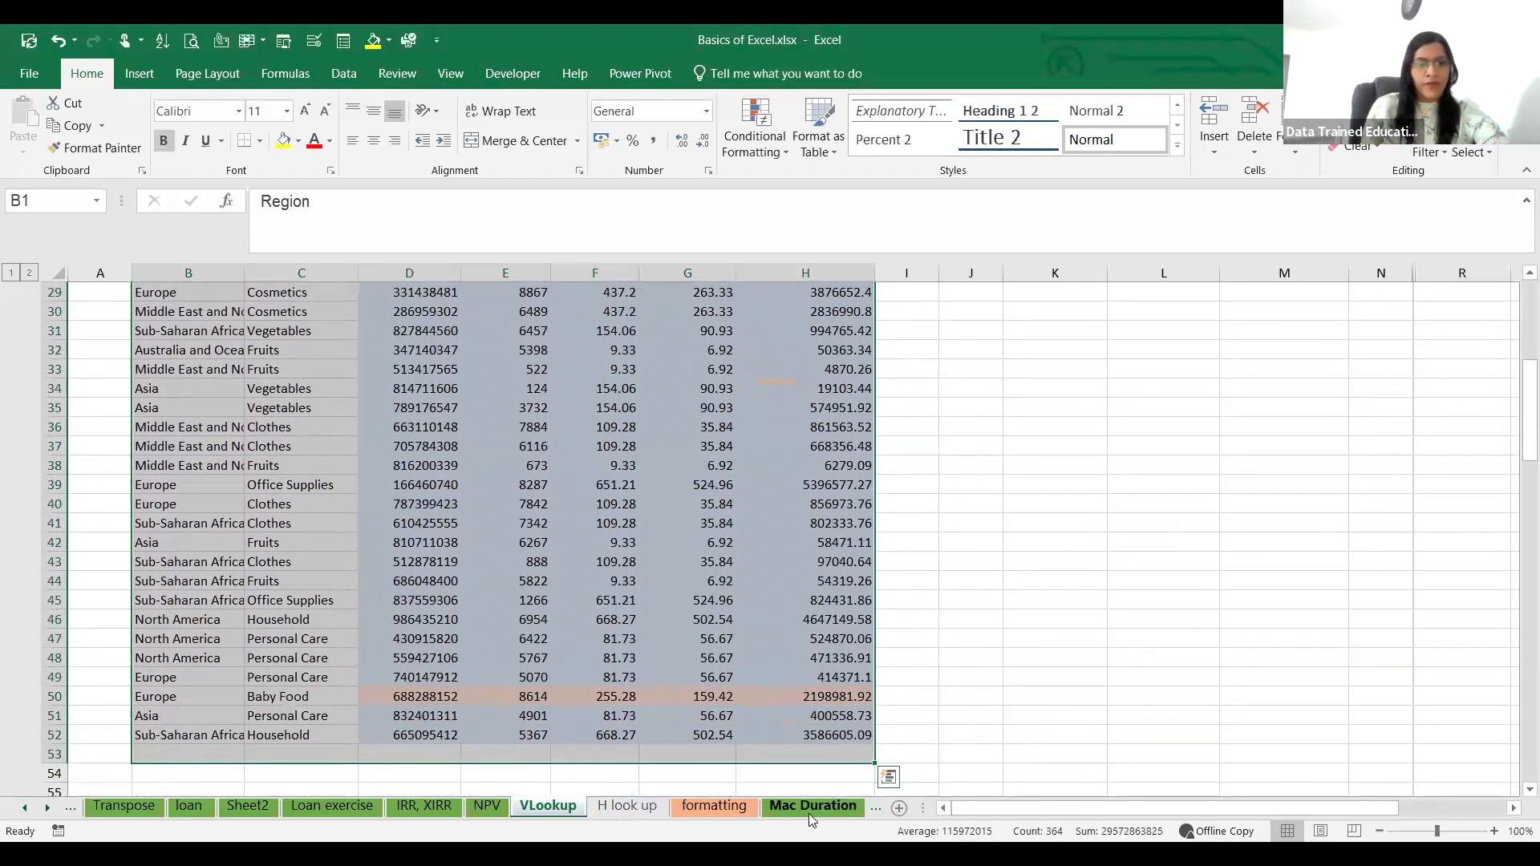
key("ctrl+c")
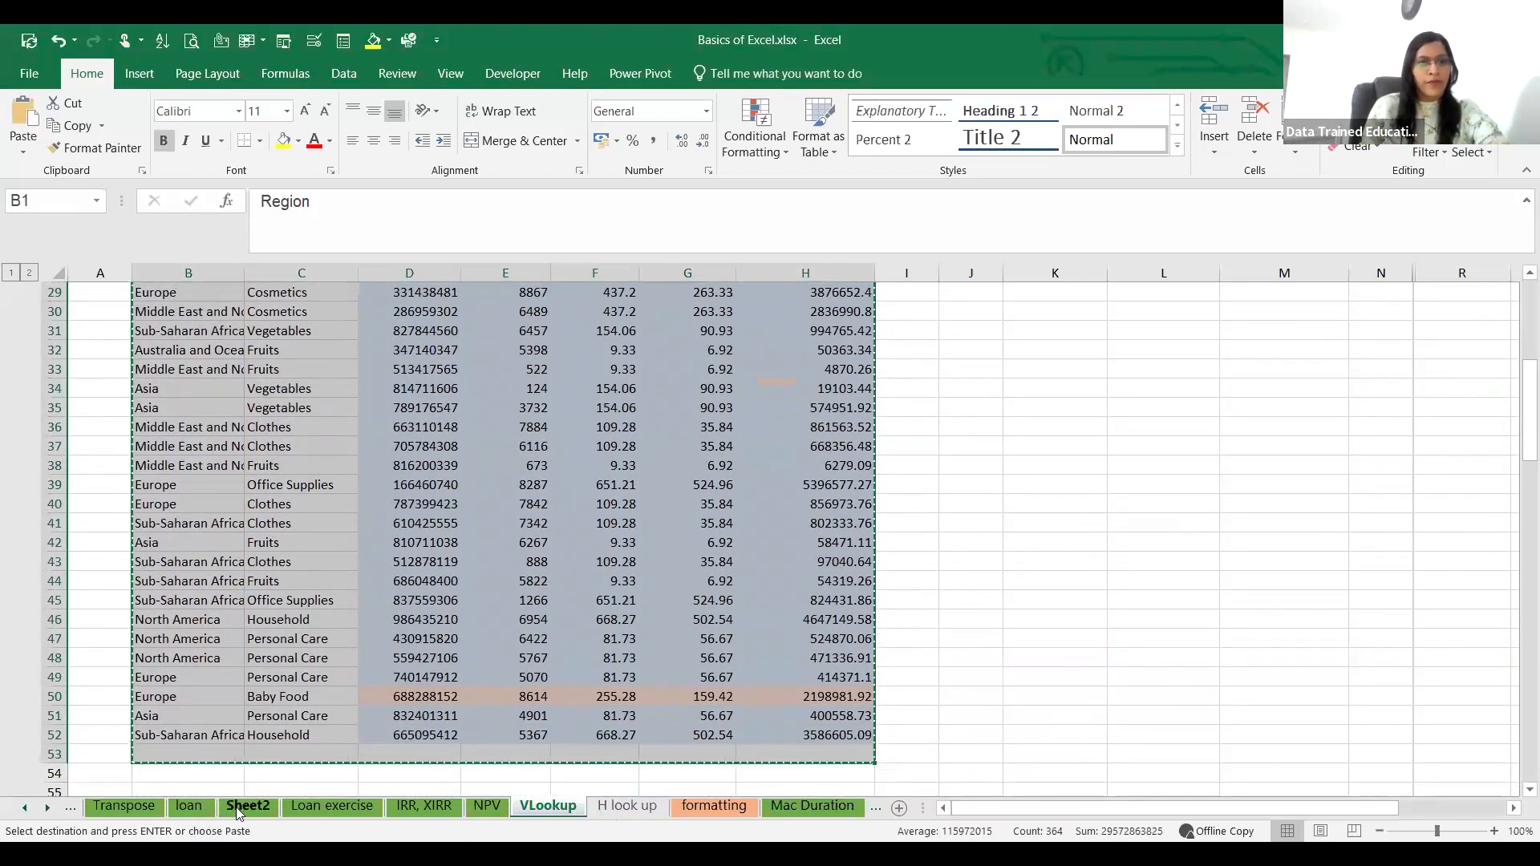
Step: Paste the copied sales table into Sheet2 at B196, below the repayment schedule
left_click(235, 813)
scroll(511, 513, "down", 20)
scroll(511, 513, "down", 20)
scroll(522, 481, "up", 1)
left_click(133, 443)
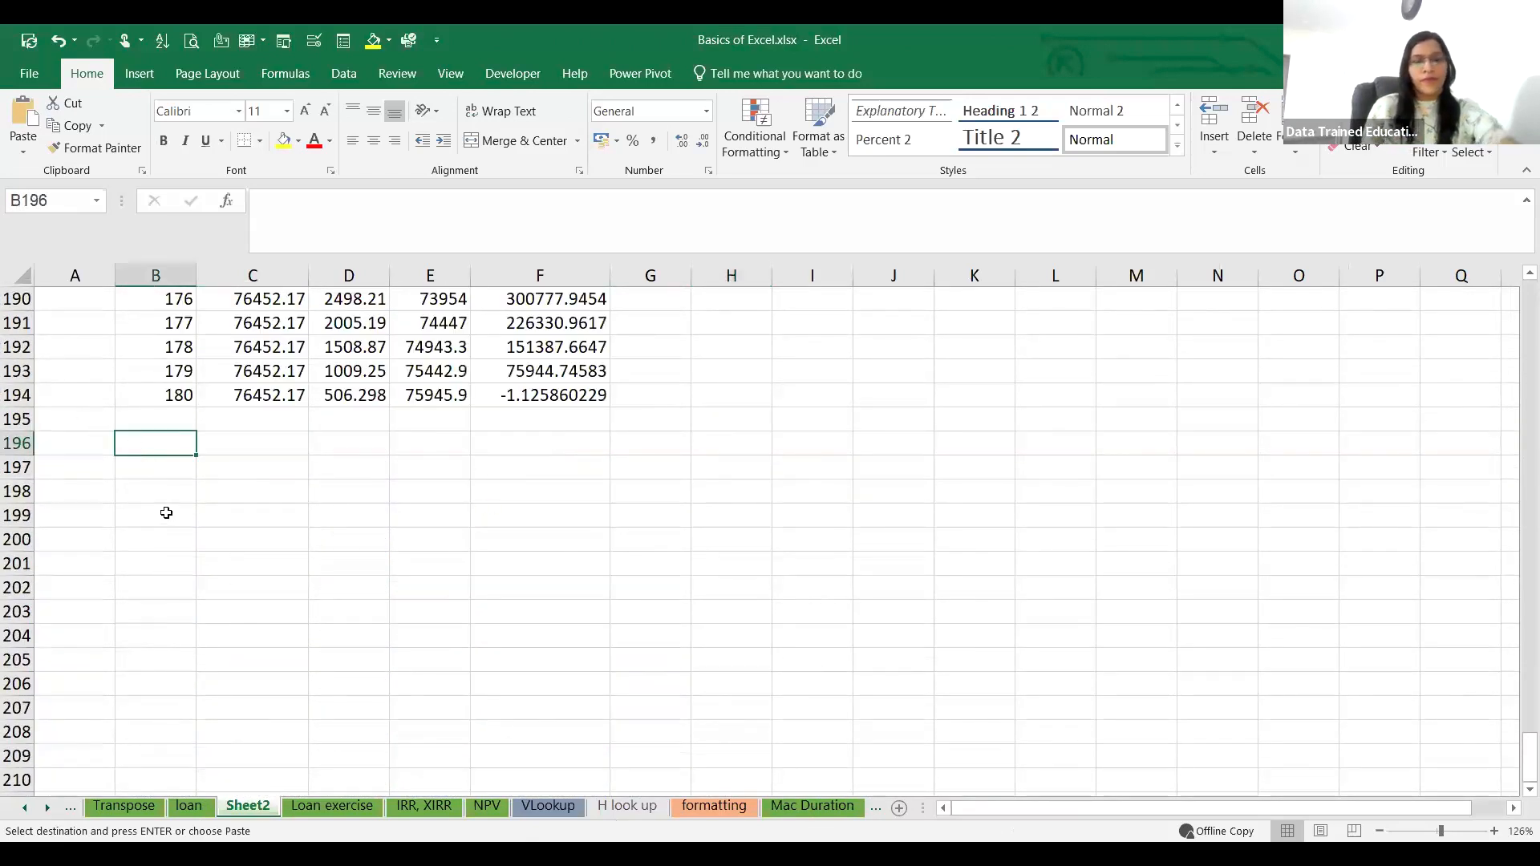
key("ctrl+v")
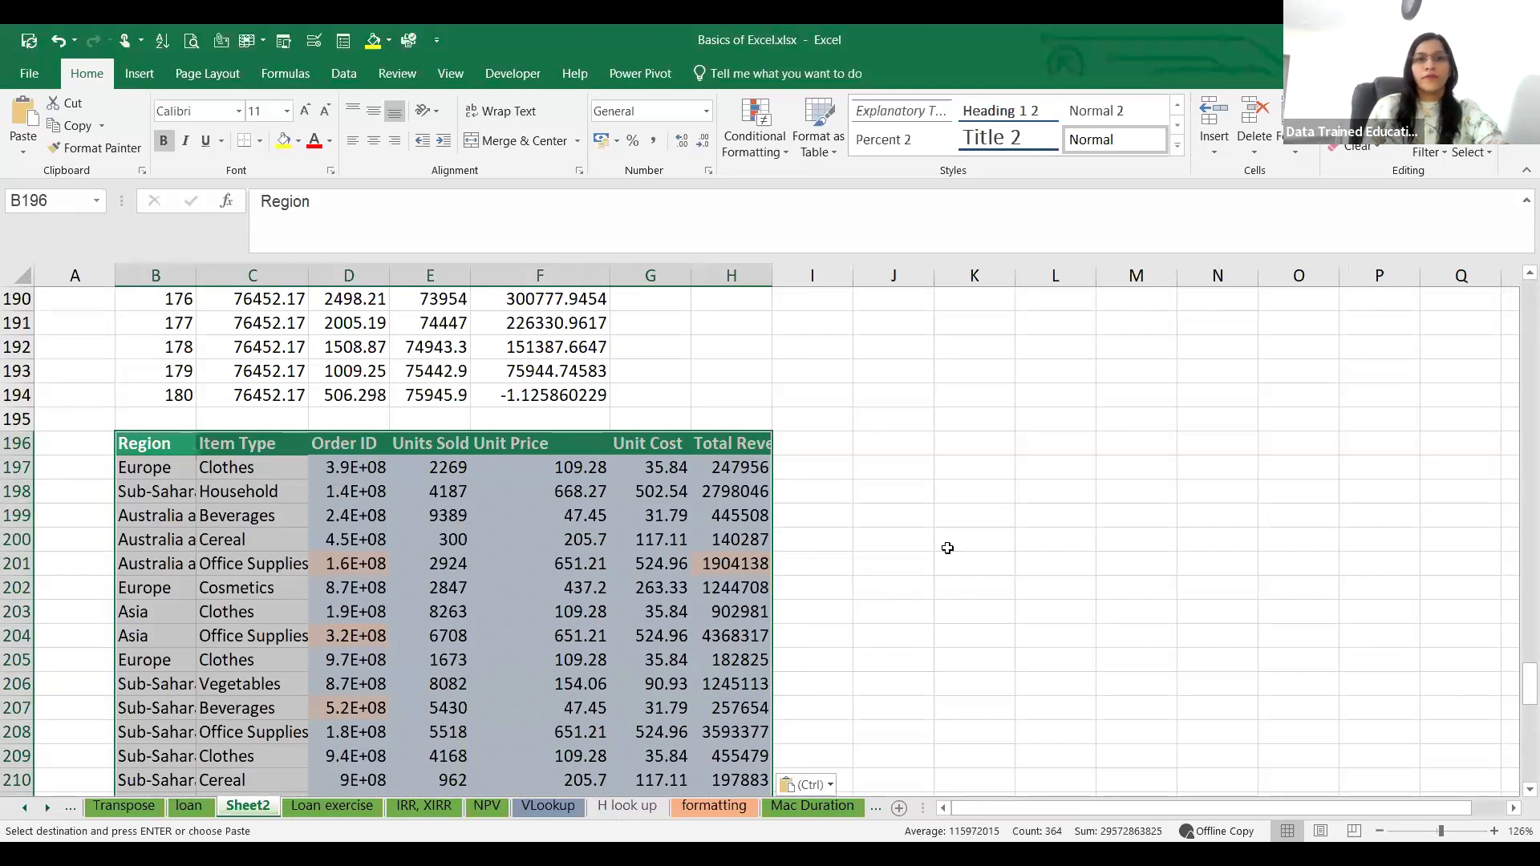
left_click(893, 590)
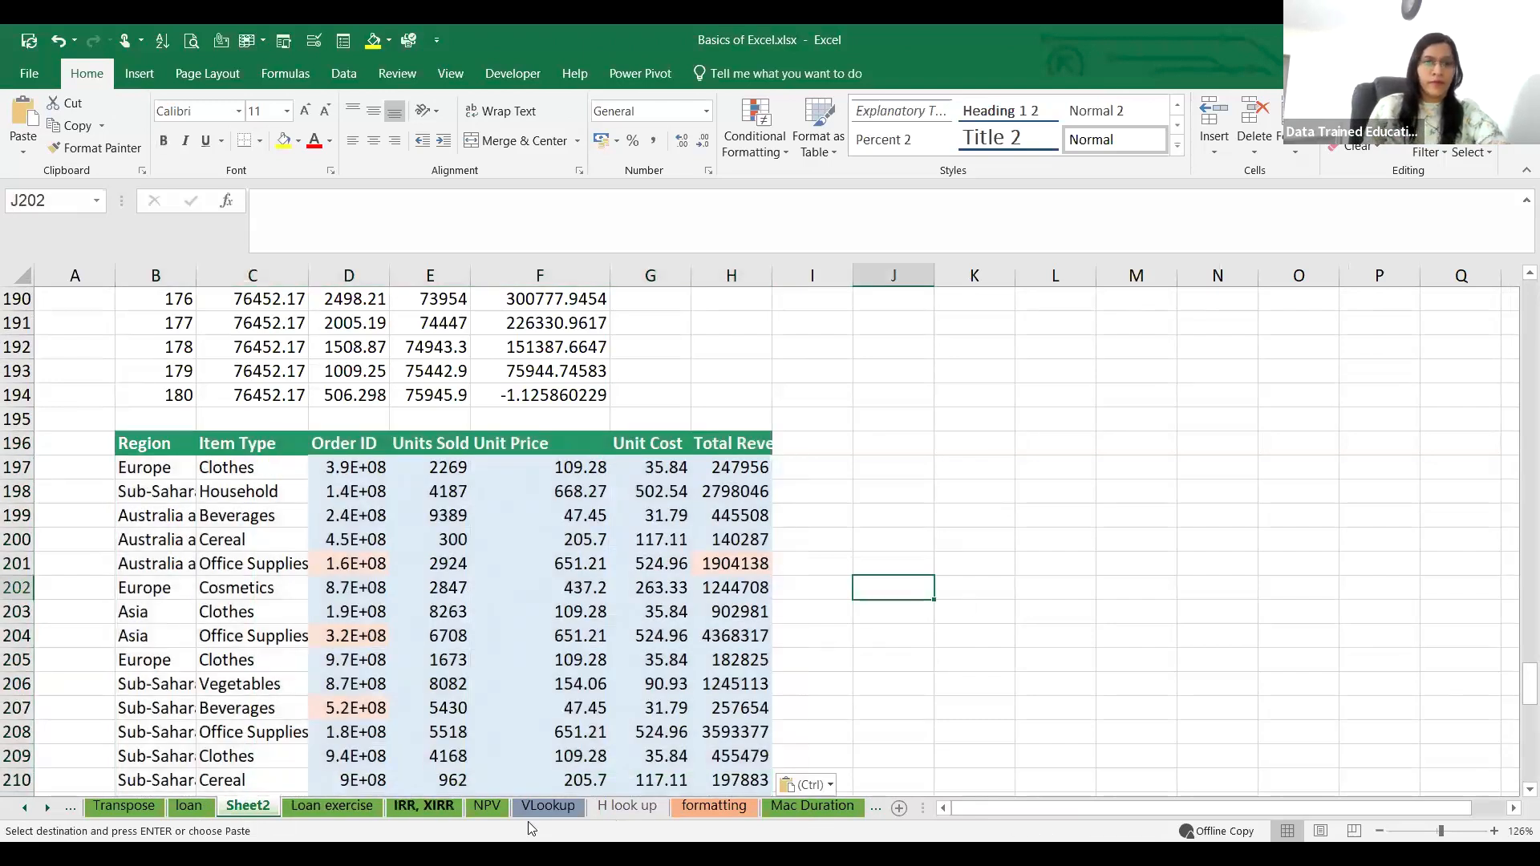
Step: Copy the Order ID list L5:L11 from the VLookup sheet and paste it into Sheet2 at K196
left_click(548, 806)
left_click(1024, 596)
scroll(1152, 562, "up", 10)
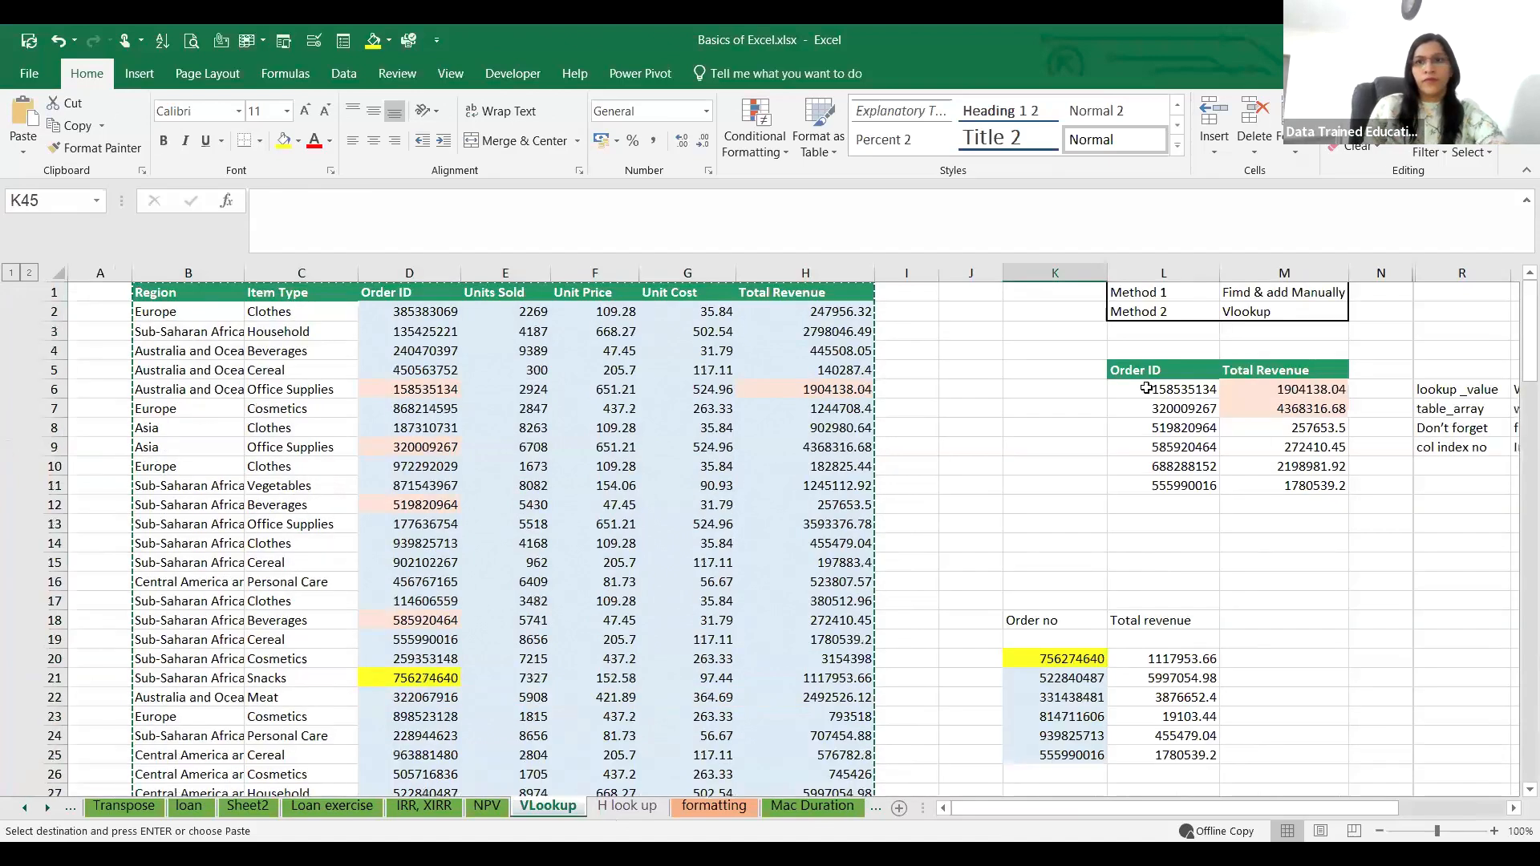
left_click_drag(1146, 373, 1167, 487)
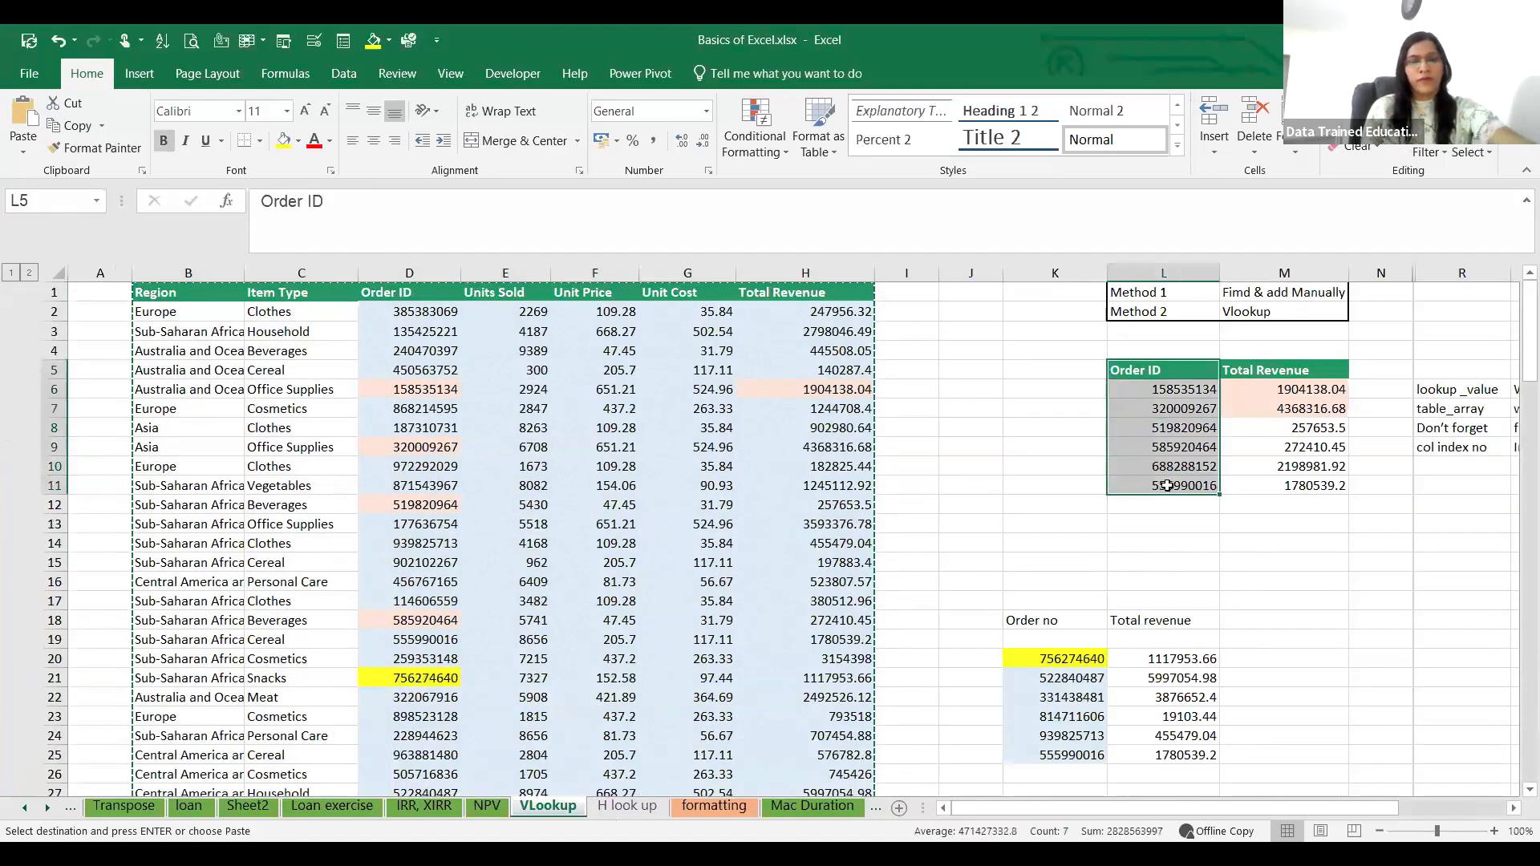
key("ctrl+c")
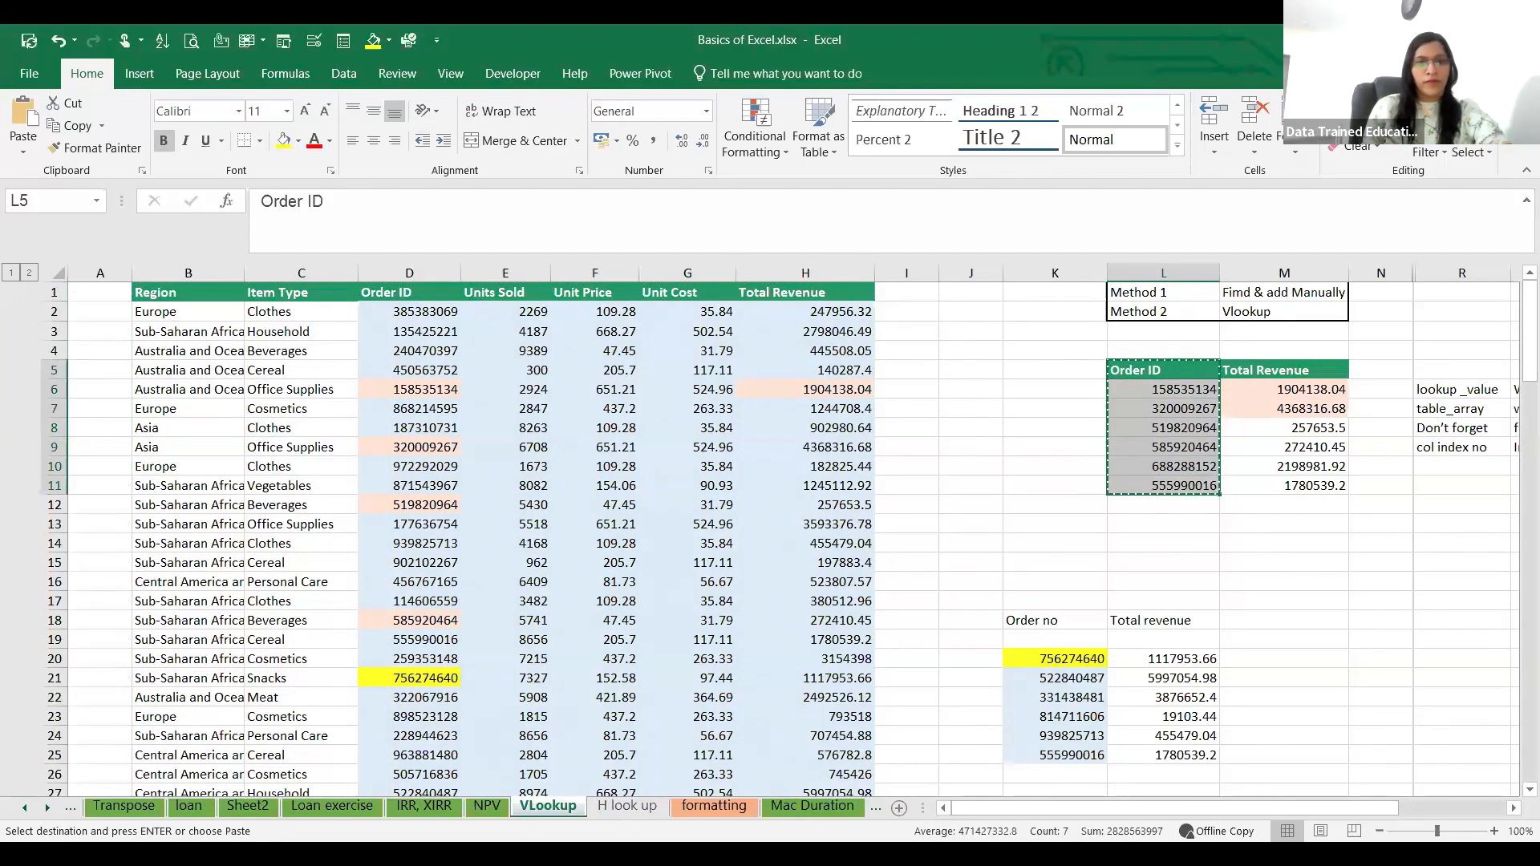
left_click(251, 809)
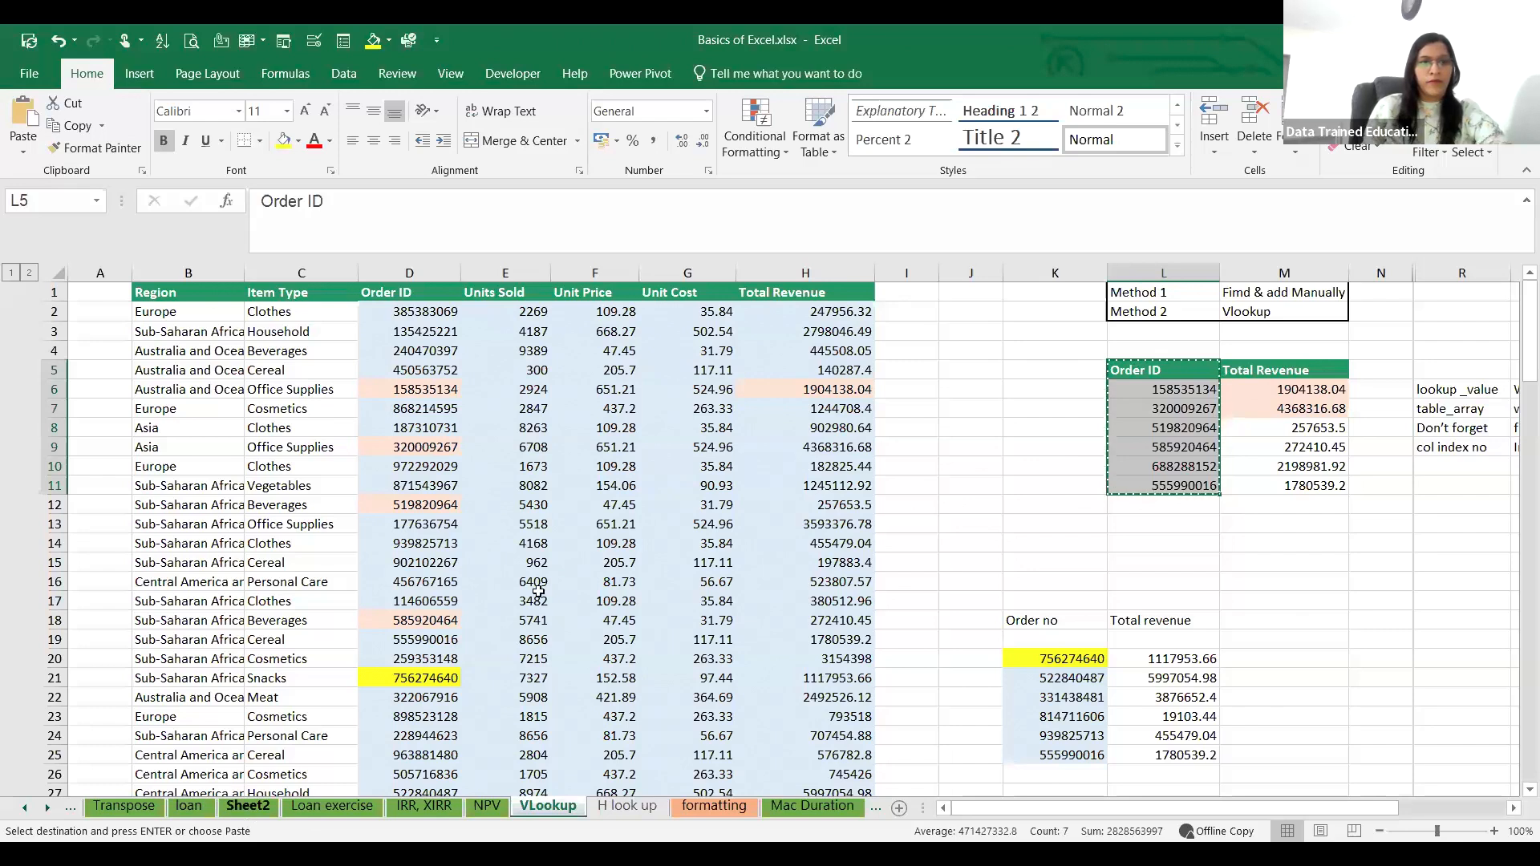
left_click(950, 453)
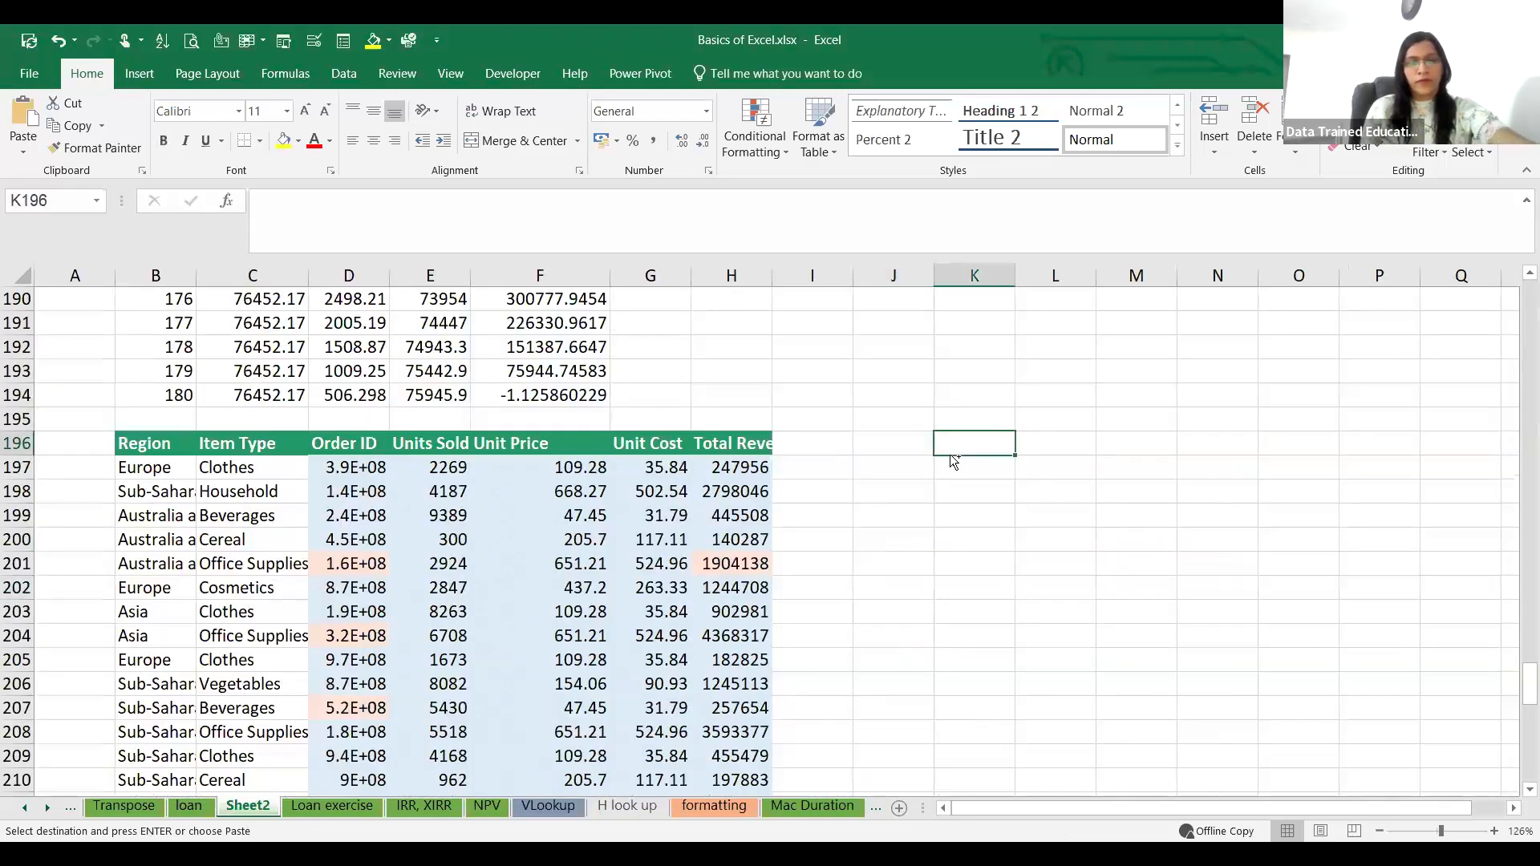
key("ctrl+v")
left_click(1136, 540)
Step: Autofit columns K and D on Sheet2 so the order IDs display in full
double_click(1012, 275)
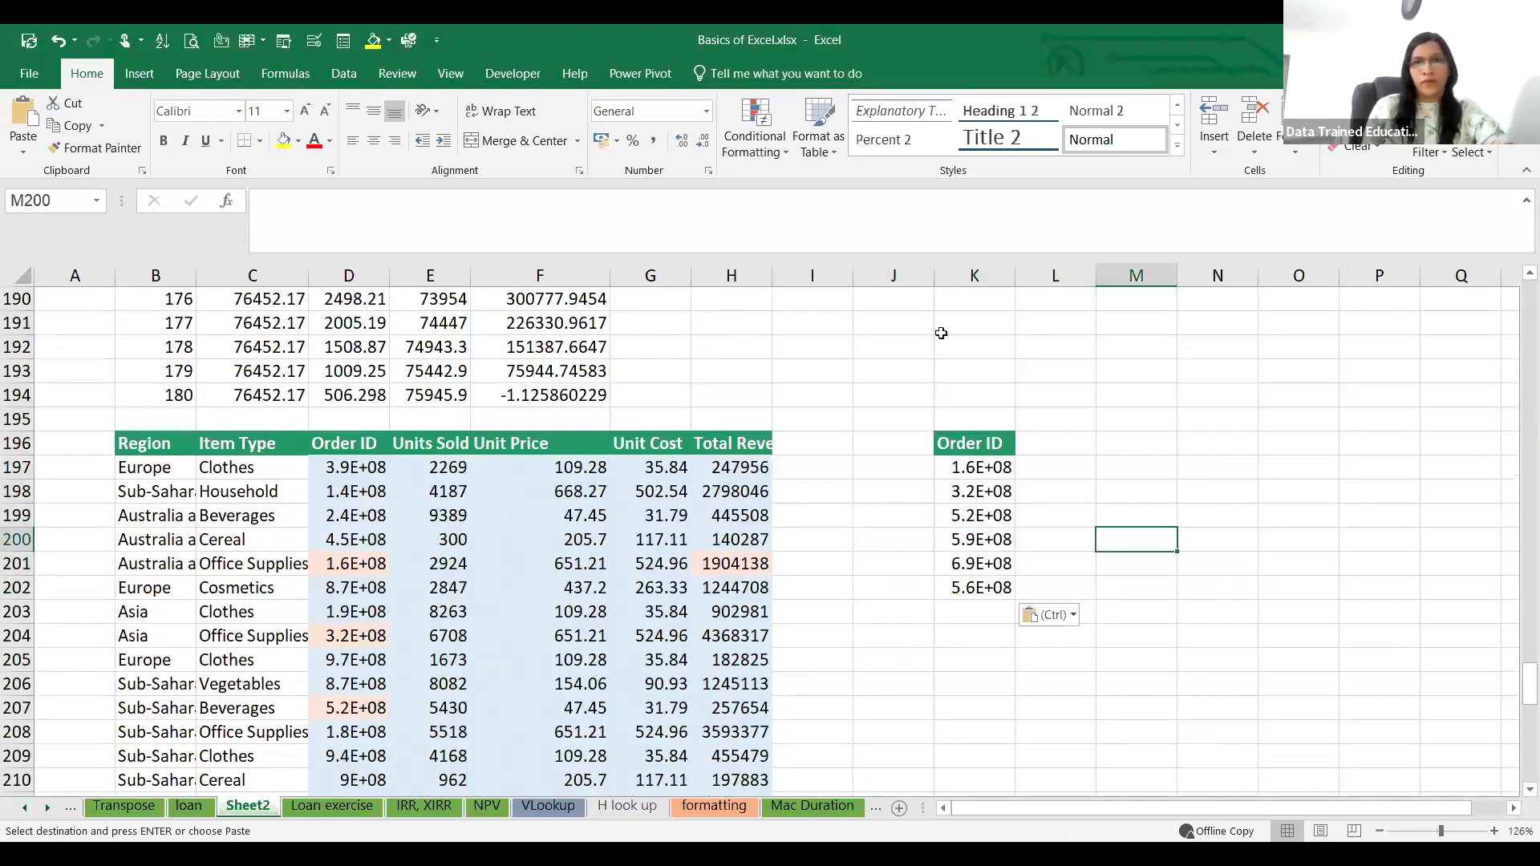
double_click(391, 271)
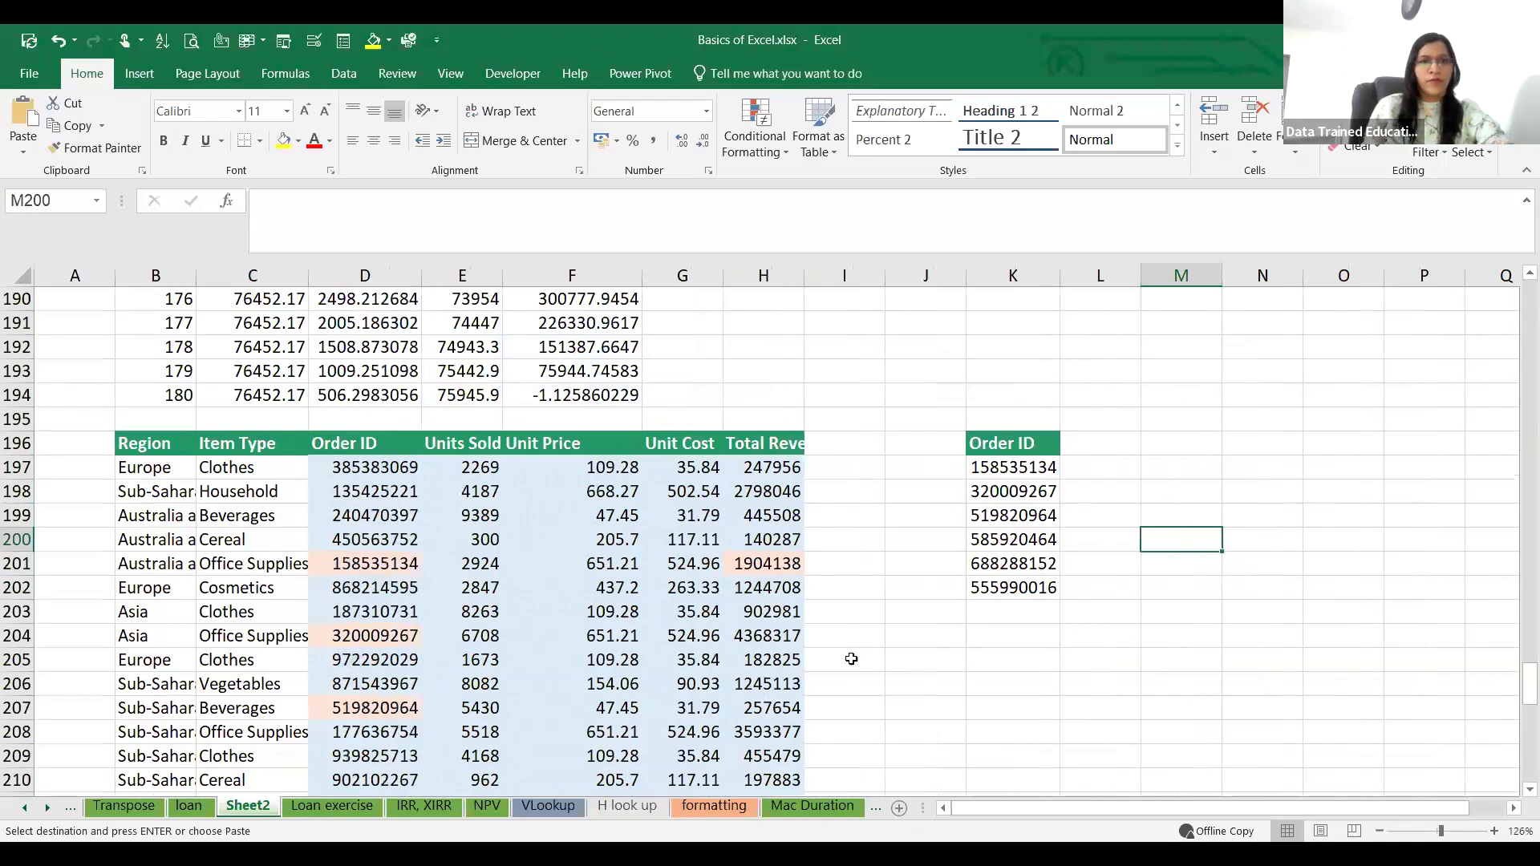
left_click(1100, 684)
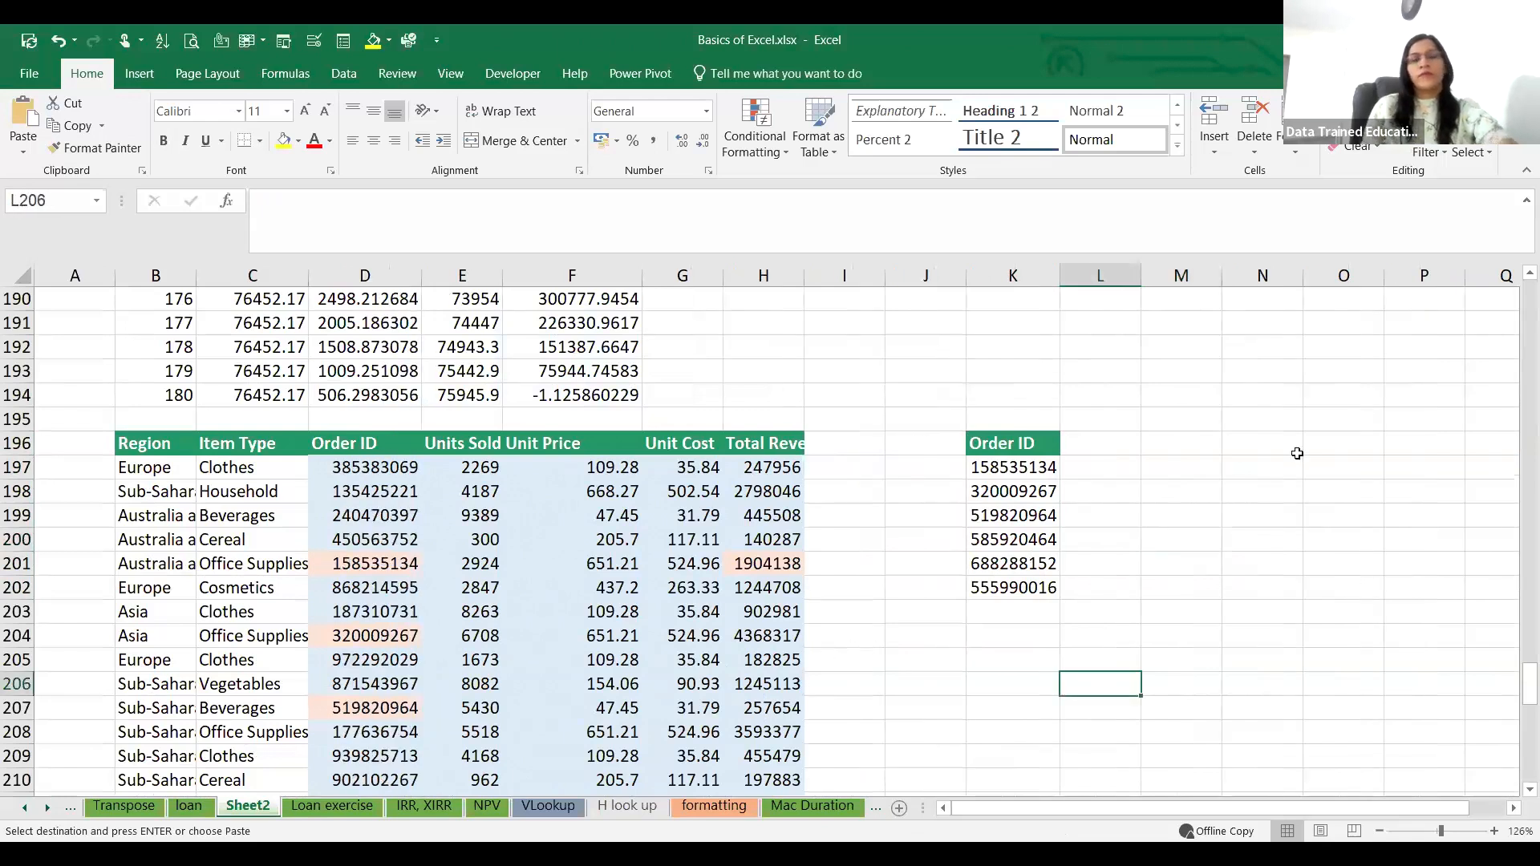
left_click(1026, 667)
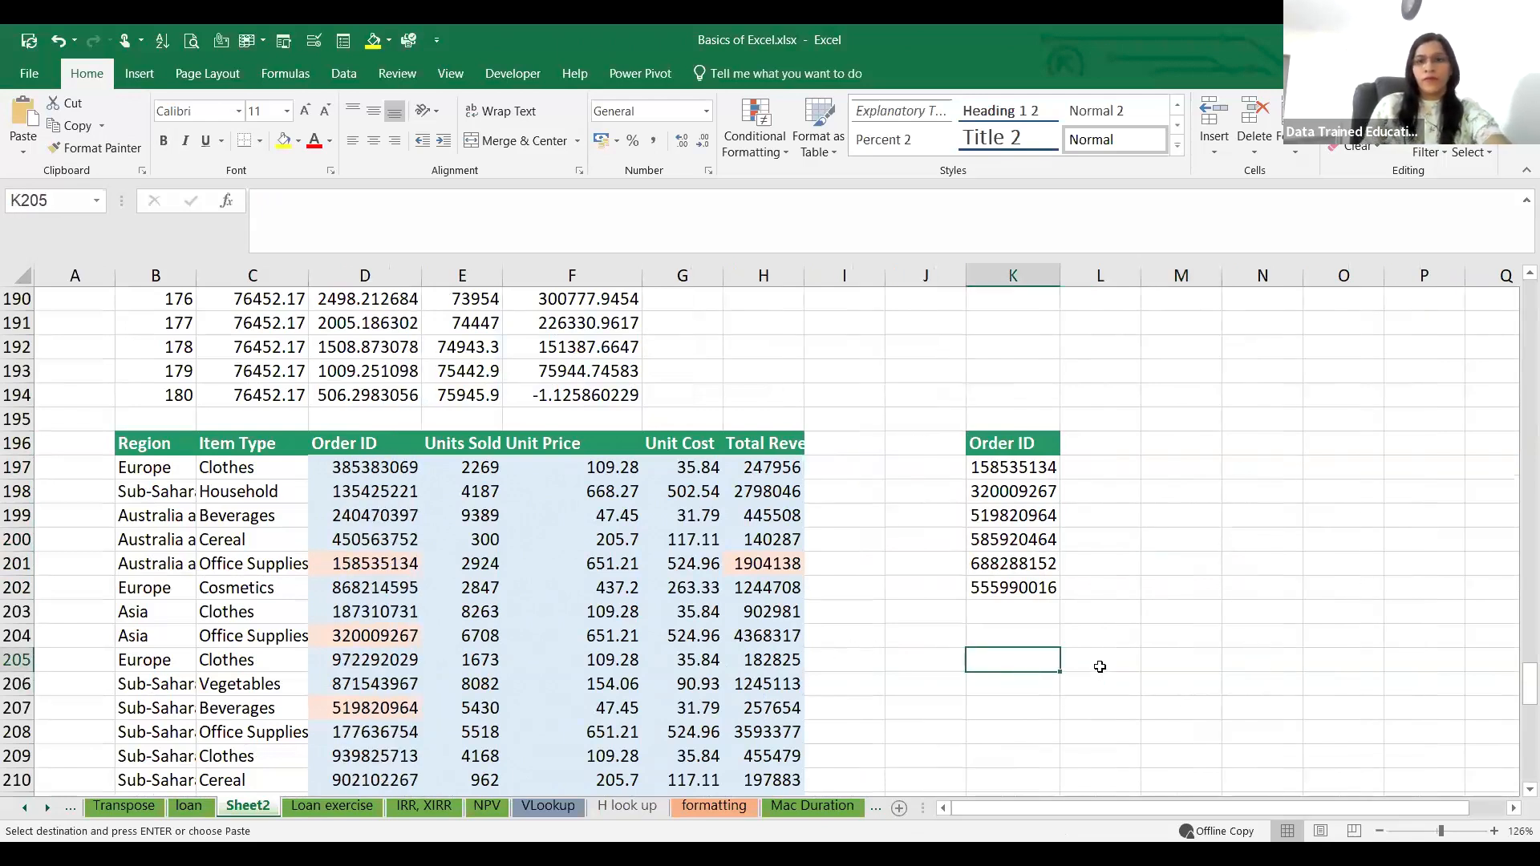
Step: Begin a VLOOKUP formula in L197 with the first listed order ID, K197, as the lookup value
left_click(1101, 467)
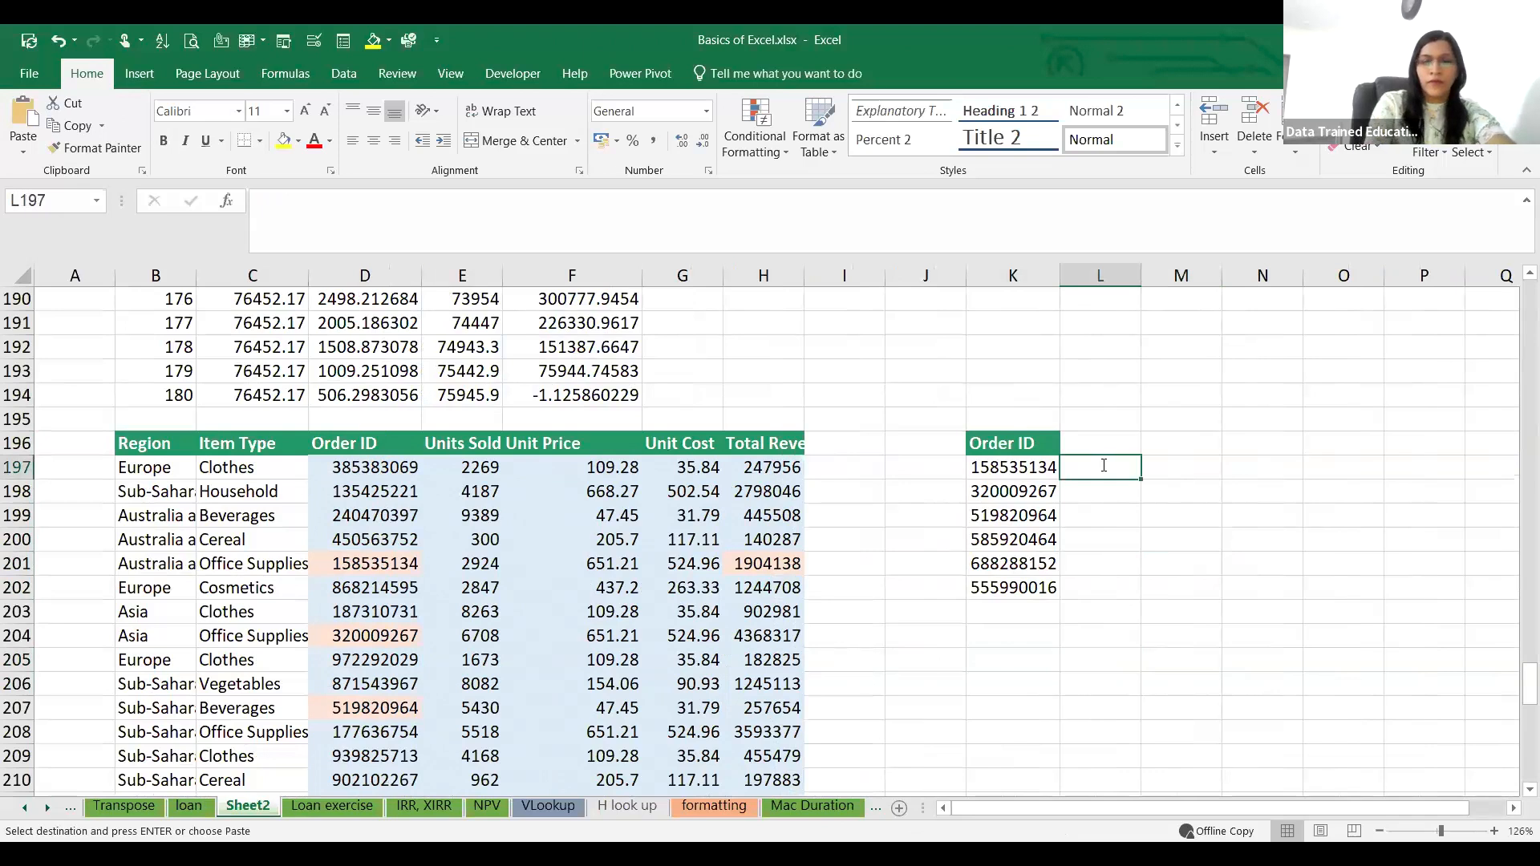
type("=")
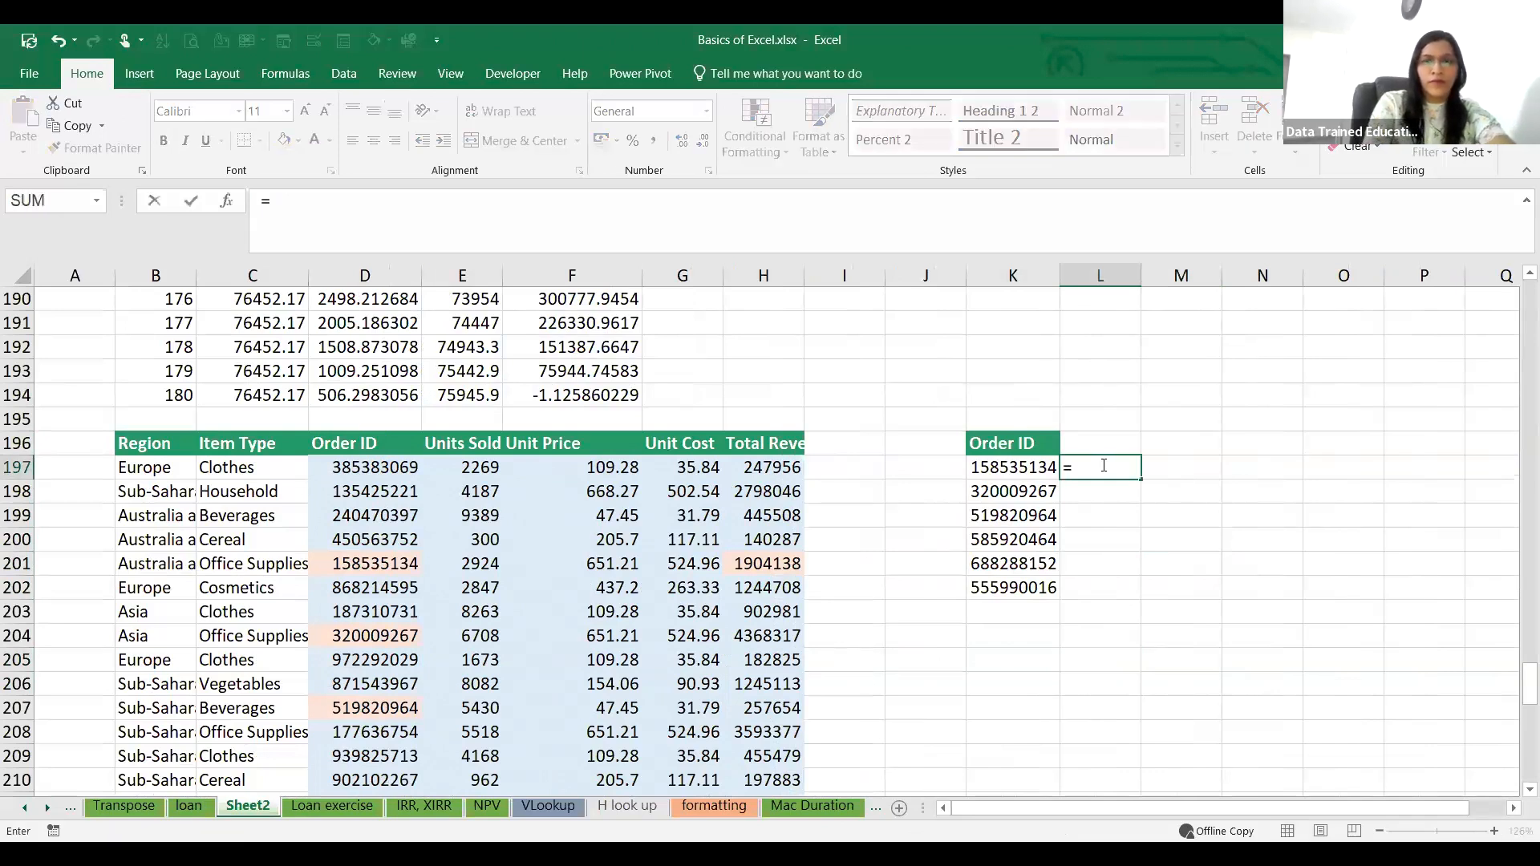
type("Vlo")
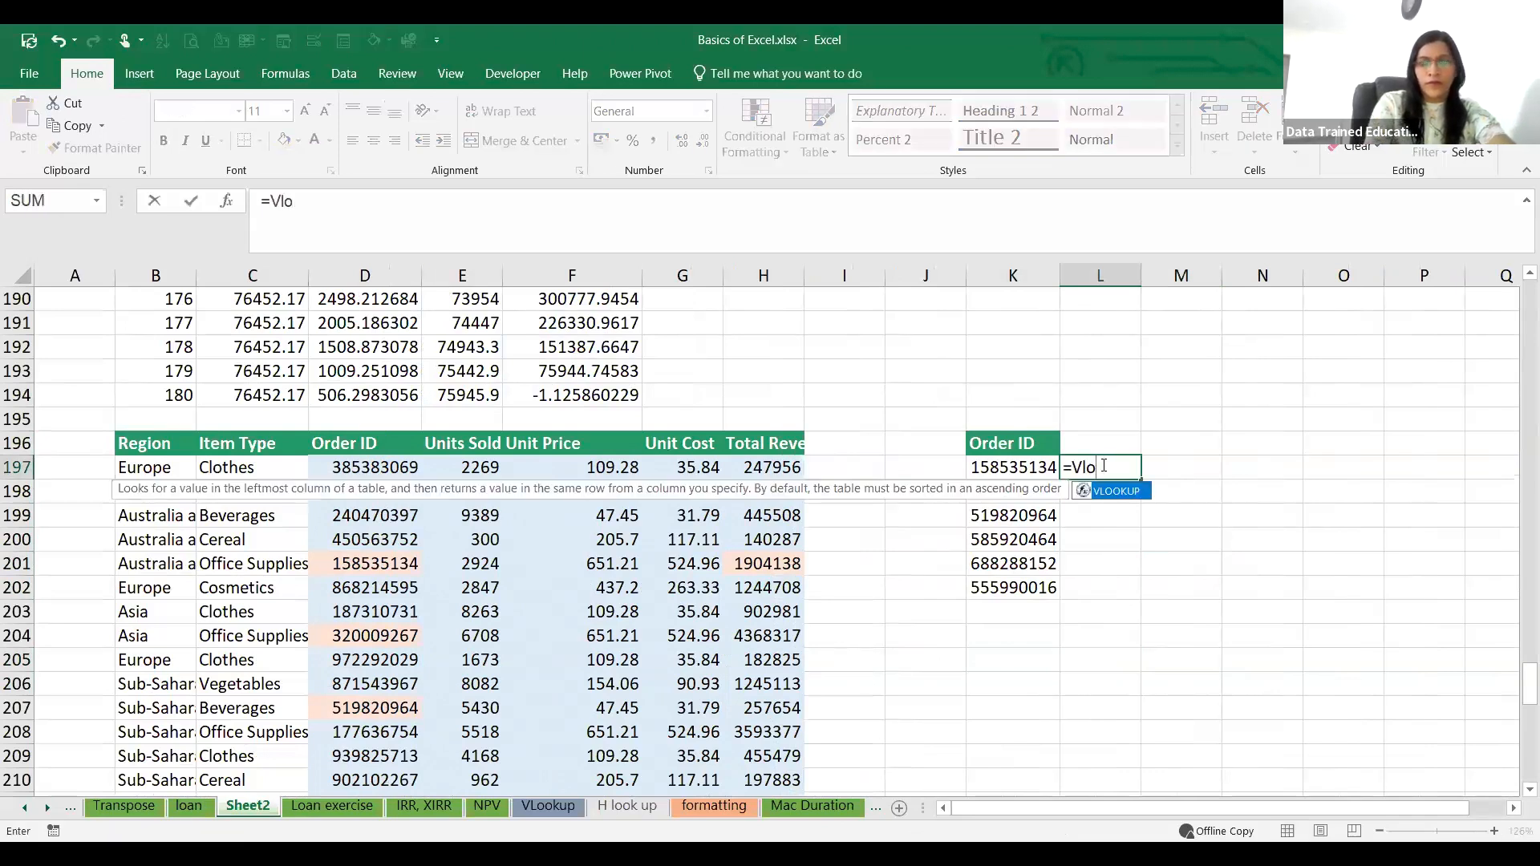
type("okup")
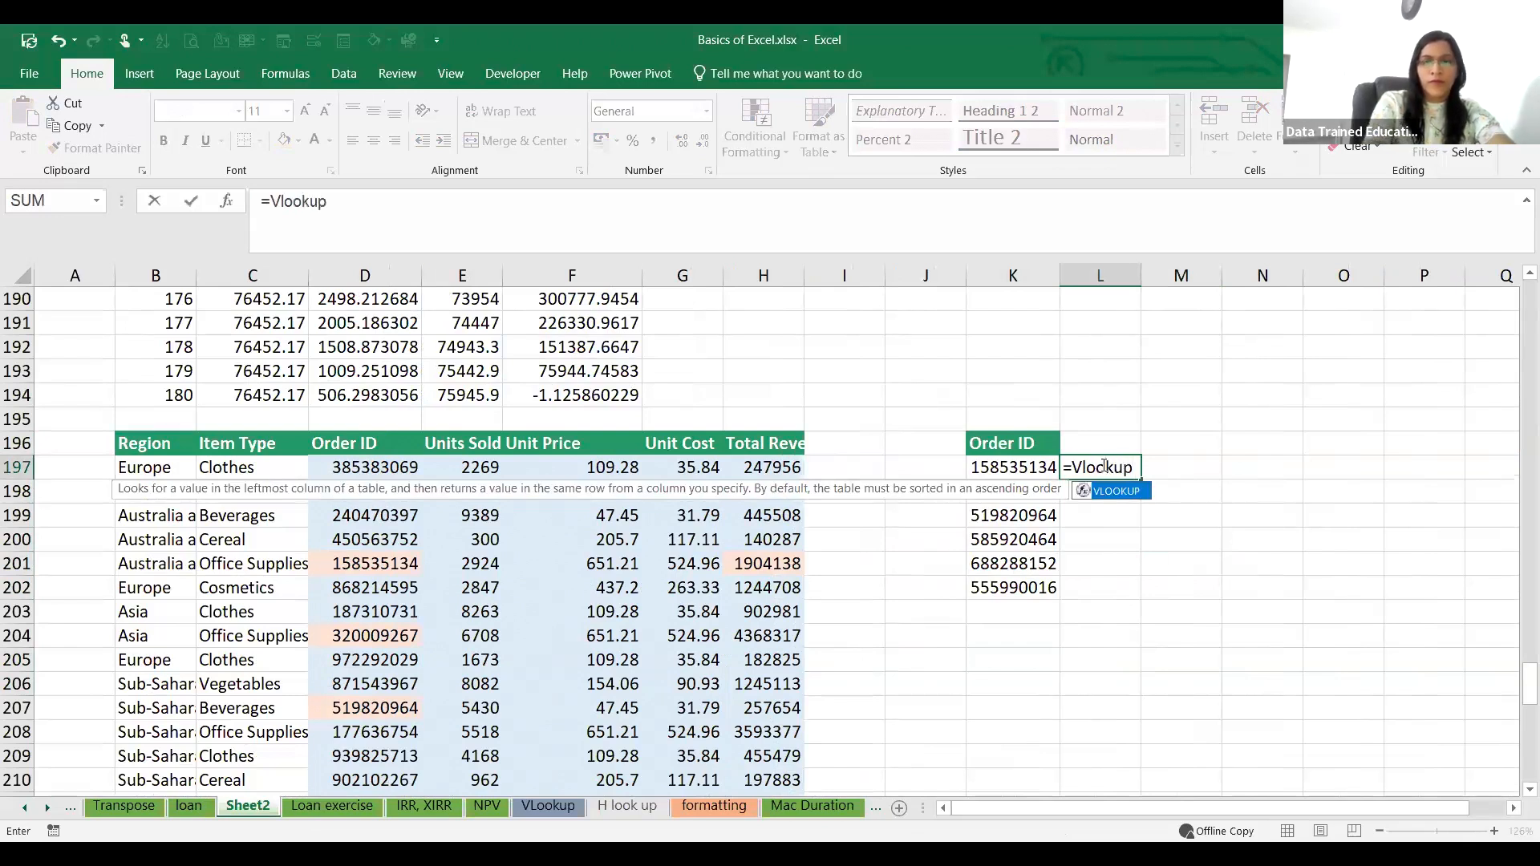
type("(")
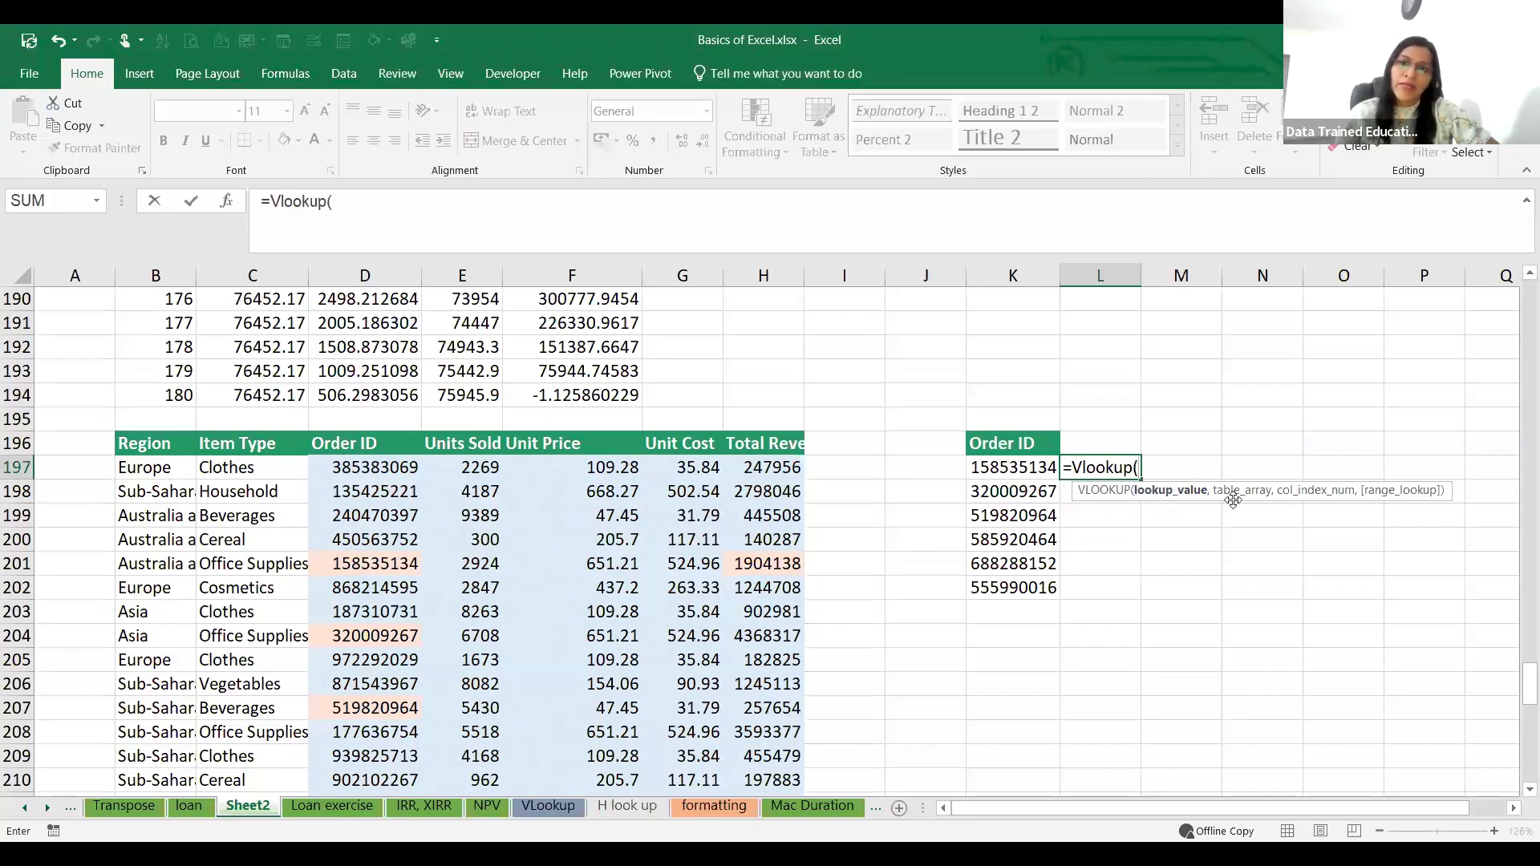
left_click(1003, 466)
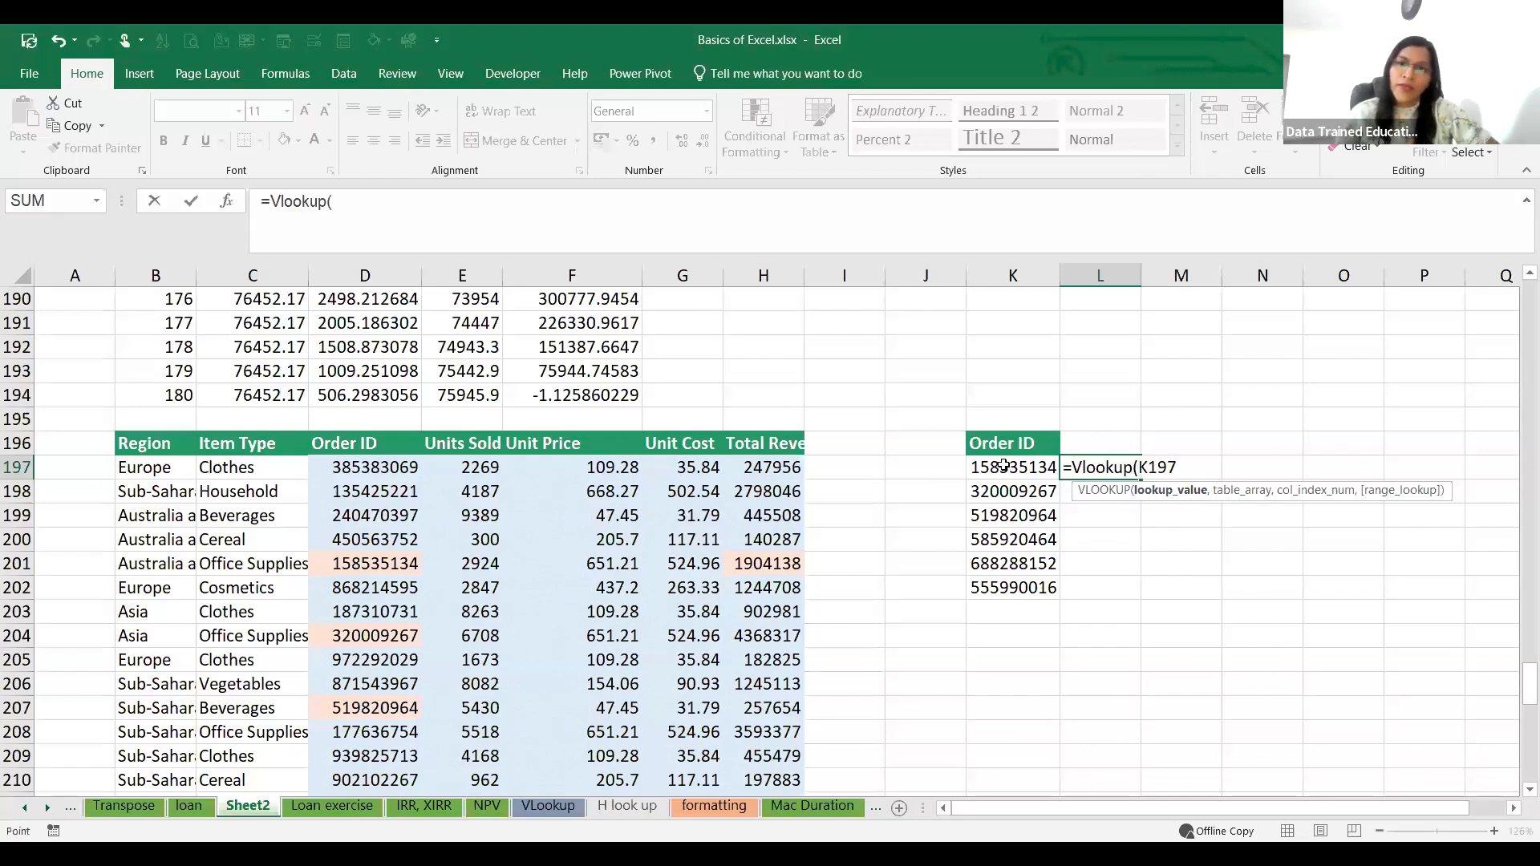
type(",")
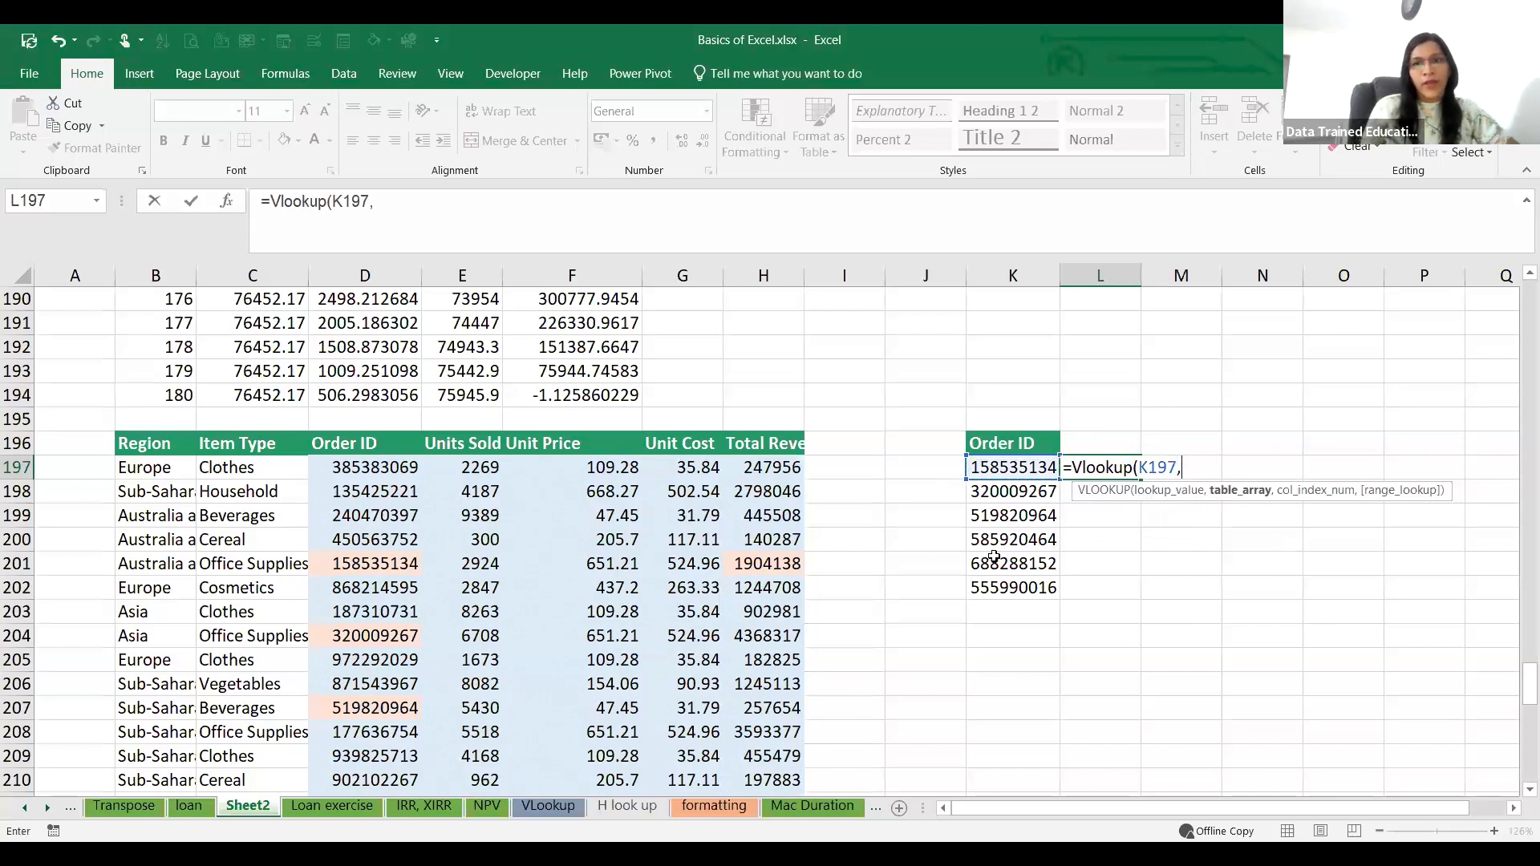
Step: Set the VLOOKUP table array to D197:H247, from the Order ID column through the Total Revenue column
left_click(341, 468)
left_click_drag(341, 468, 745, 708)
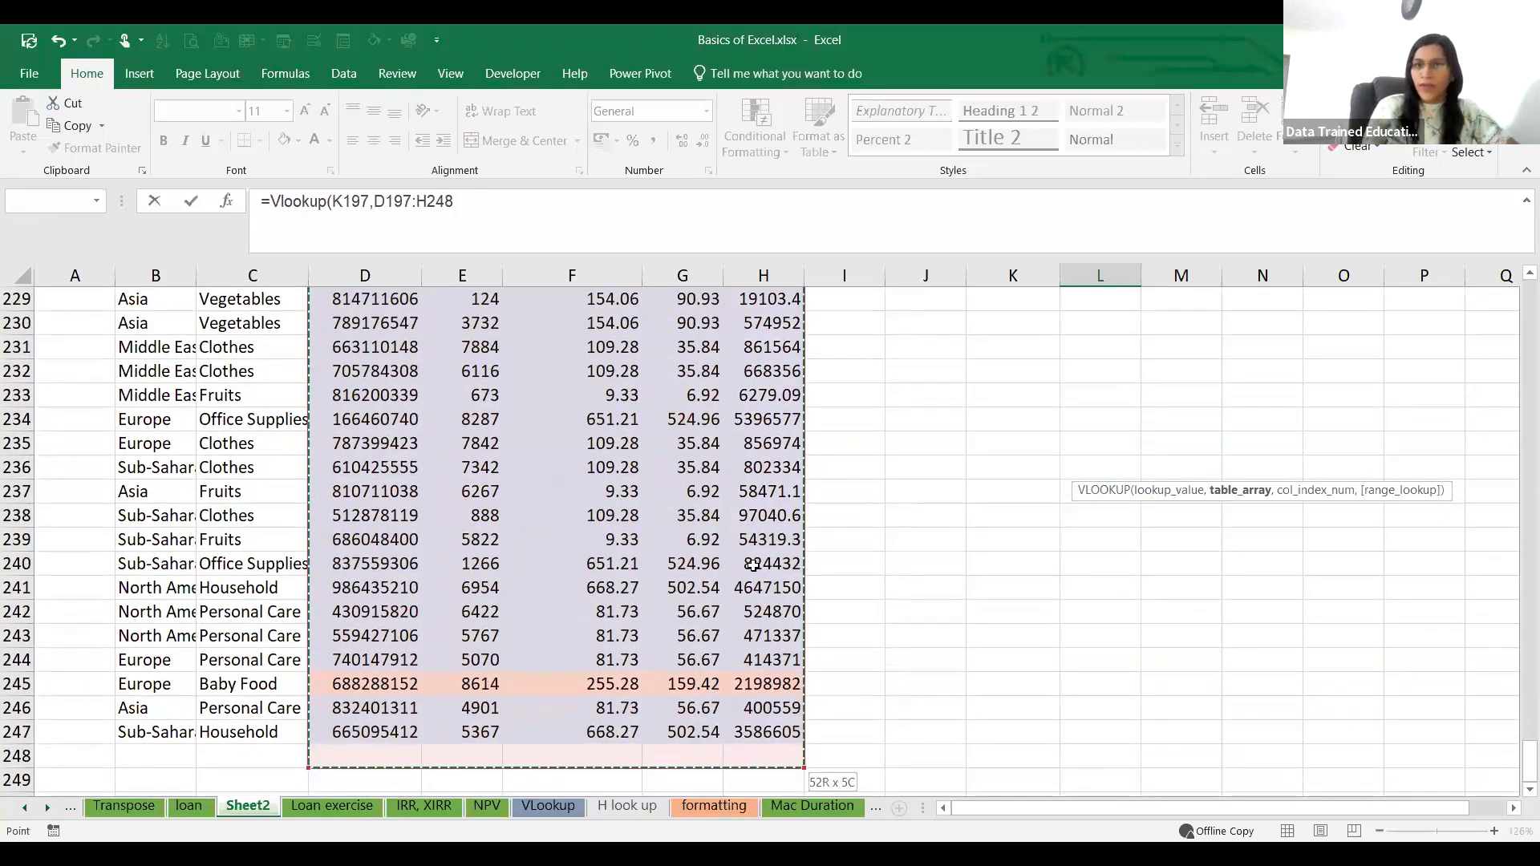
key("shift+Up")
scroll(754, 566, "up", 11)
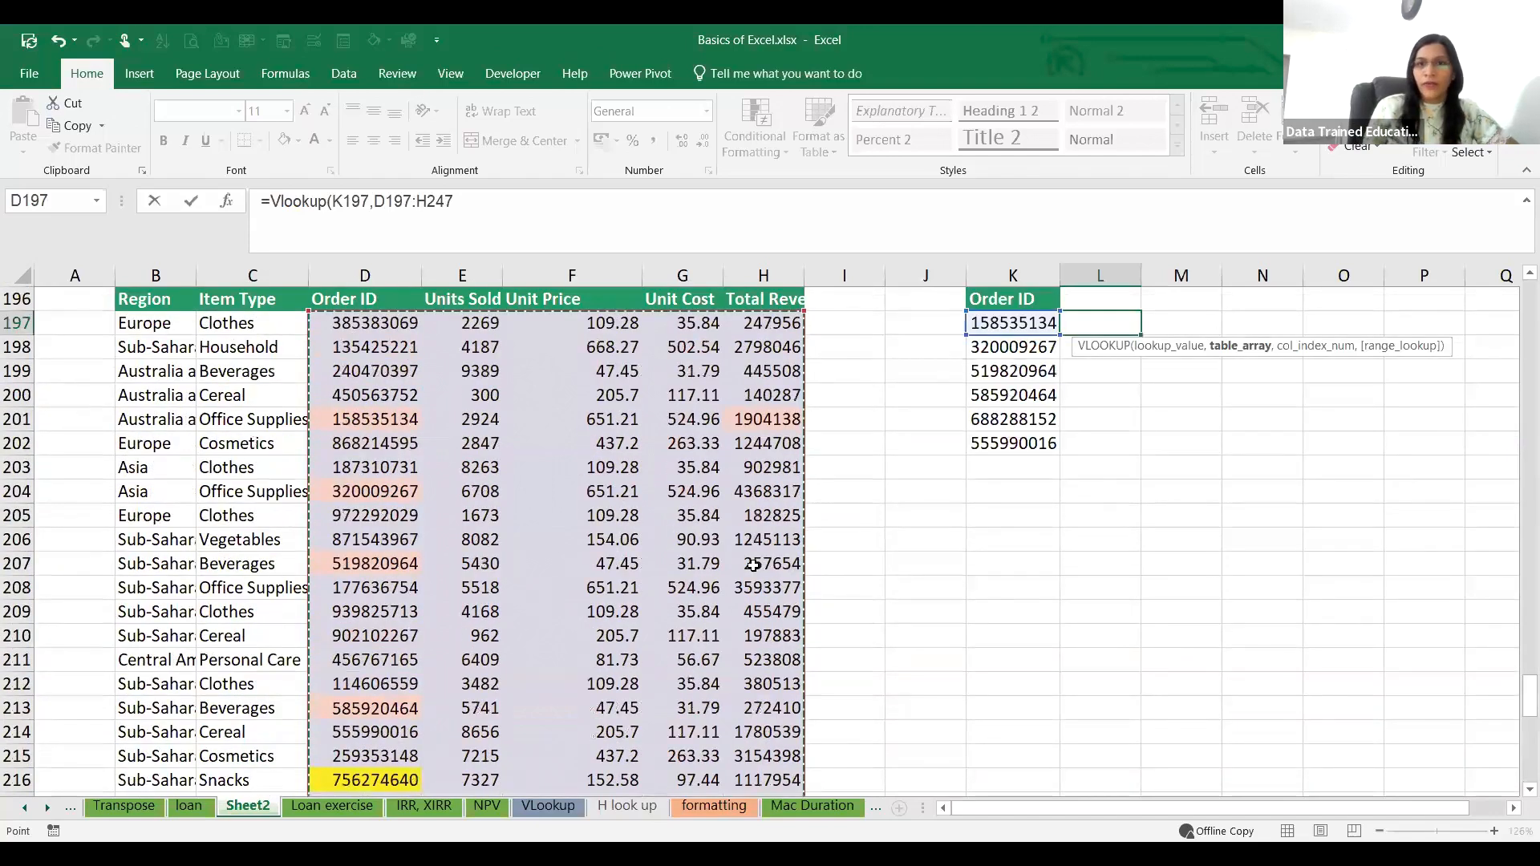
scroll(755, 566, "up", 5)
scroll(1291, 568, "down", 3)
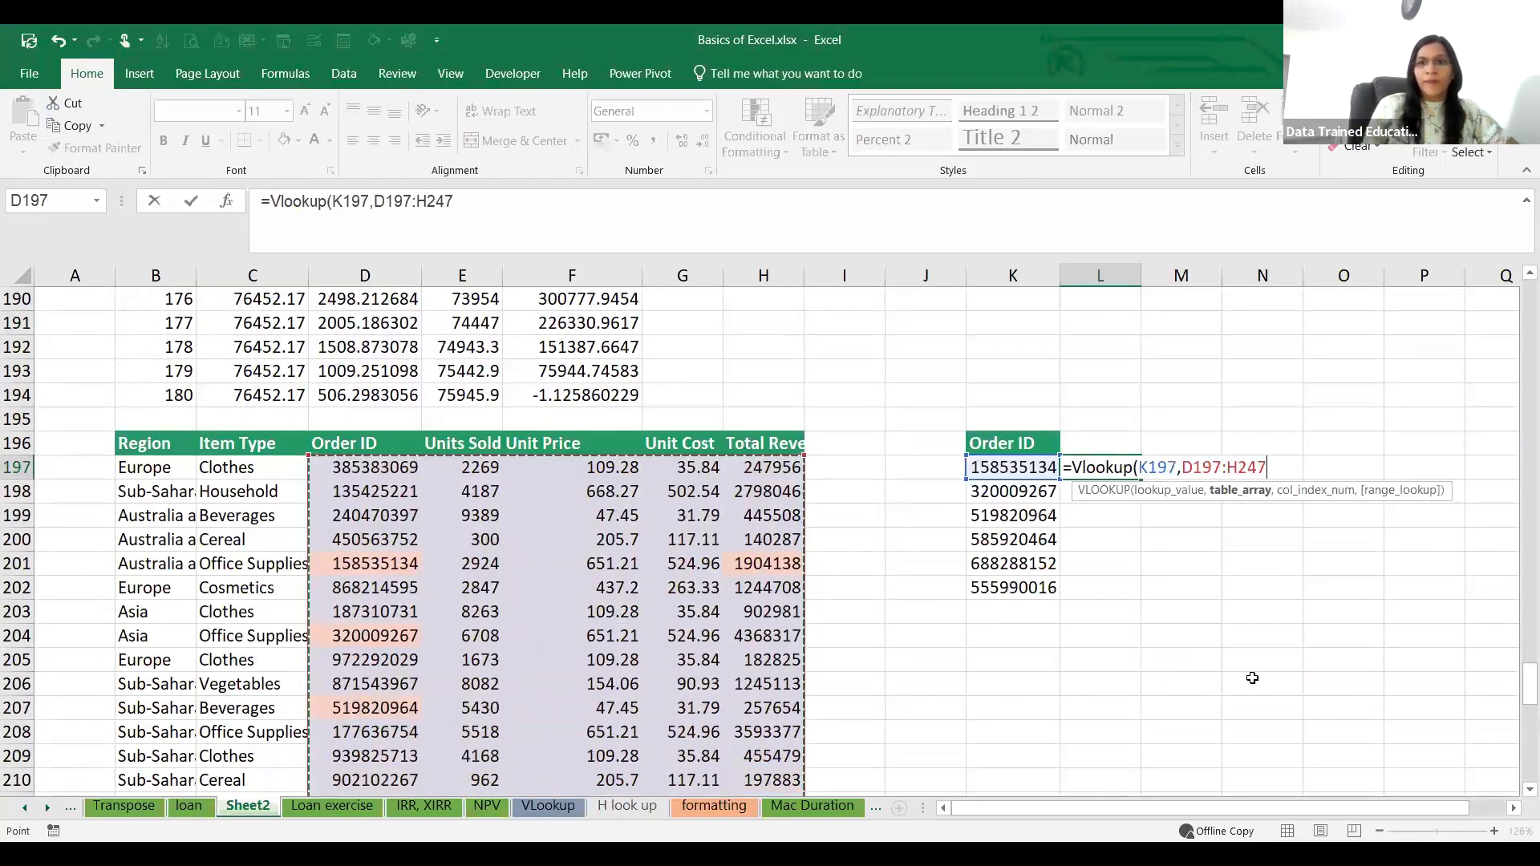
Step: Complete the L197 VLOOKUP with column index 5 and False for an exact match, and enter the formula
type(",")
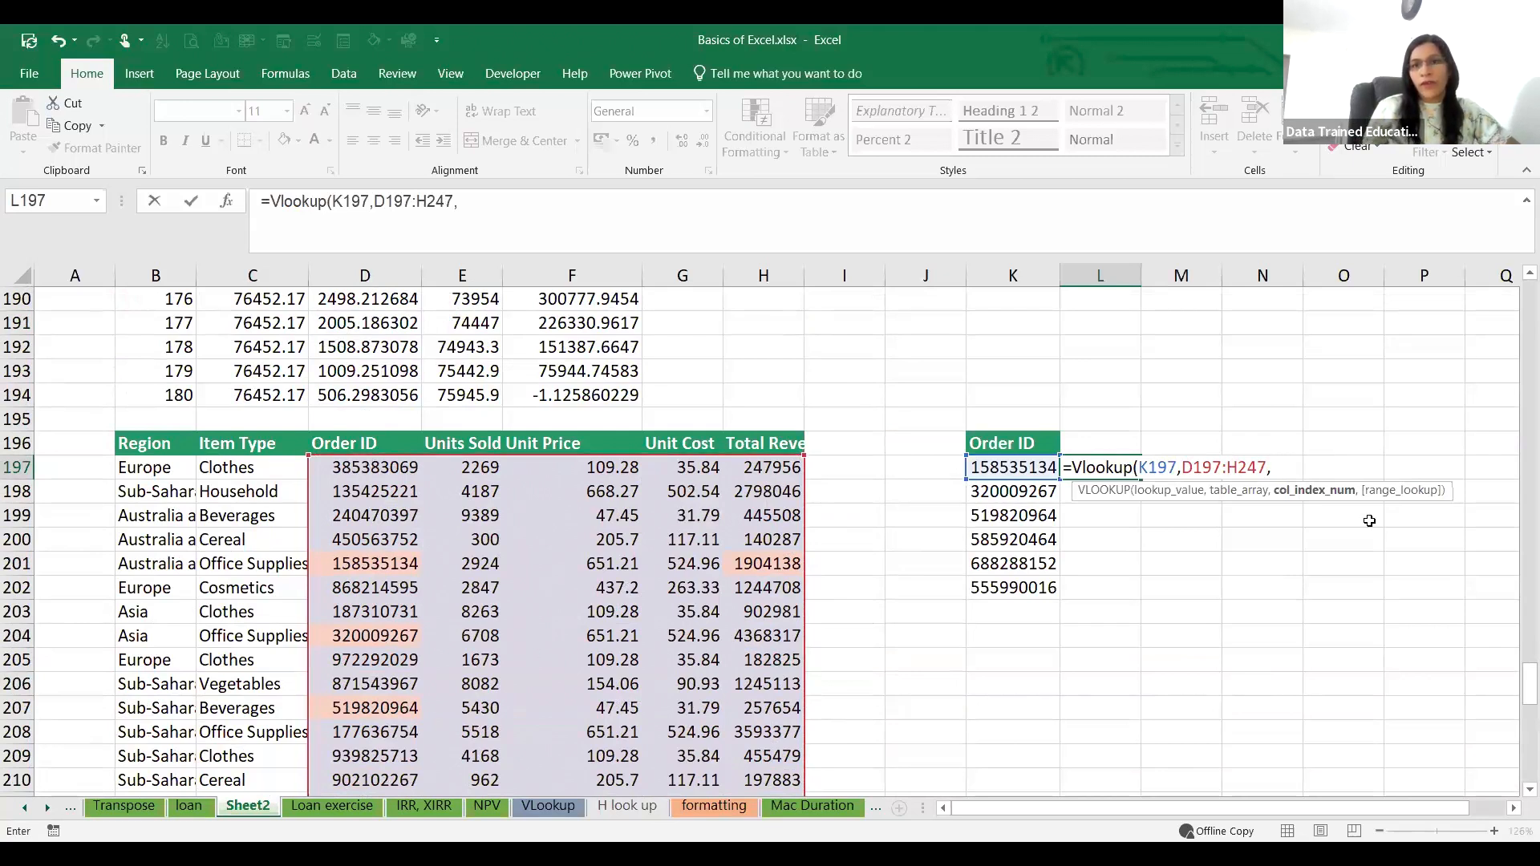
type("5")
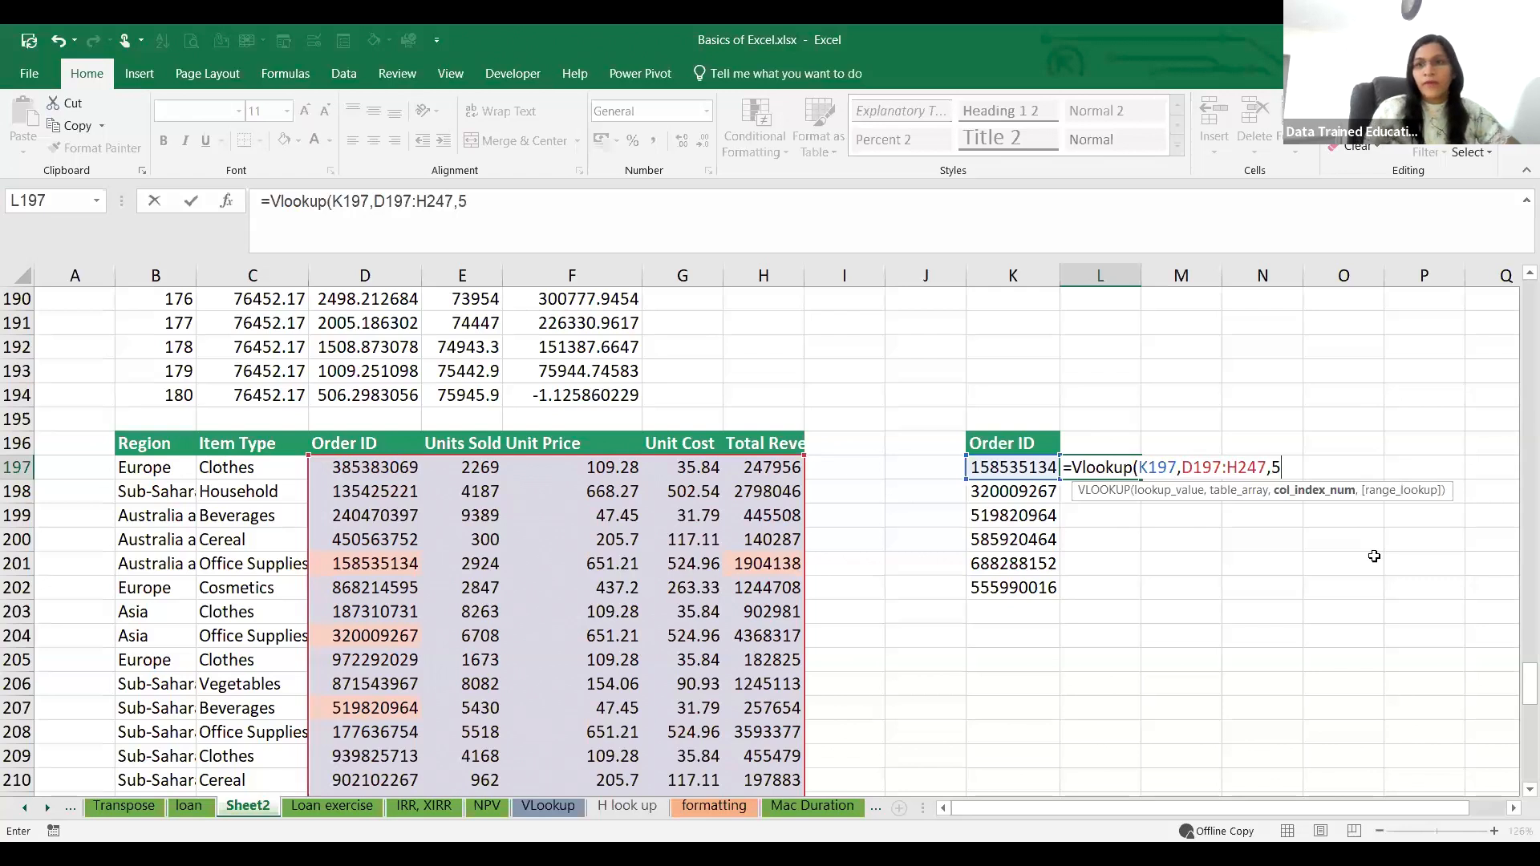
type(",")
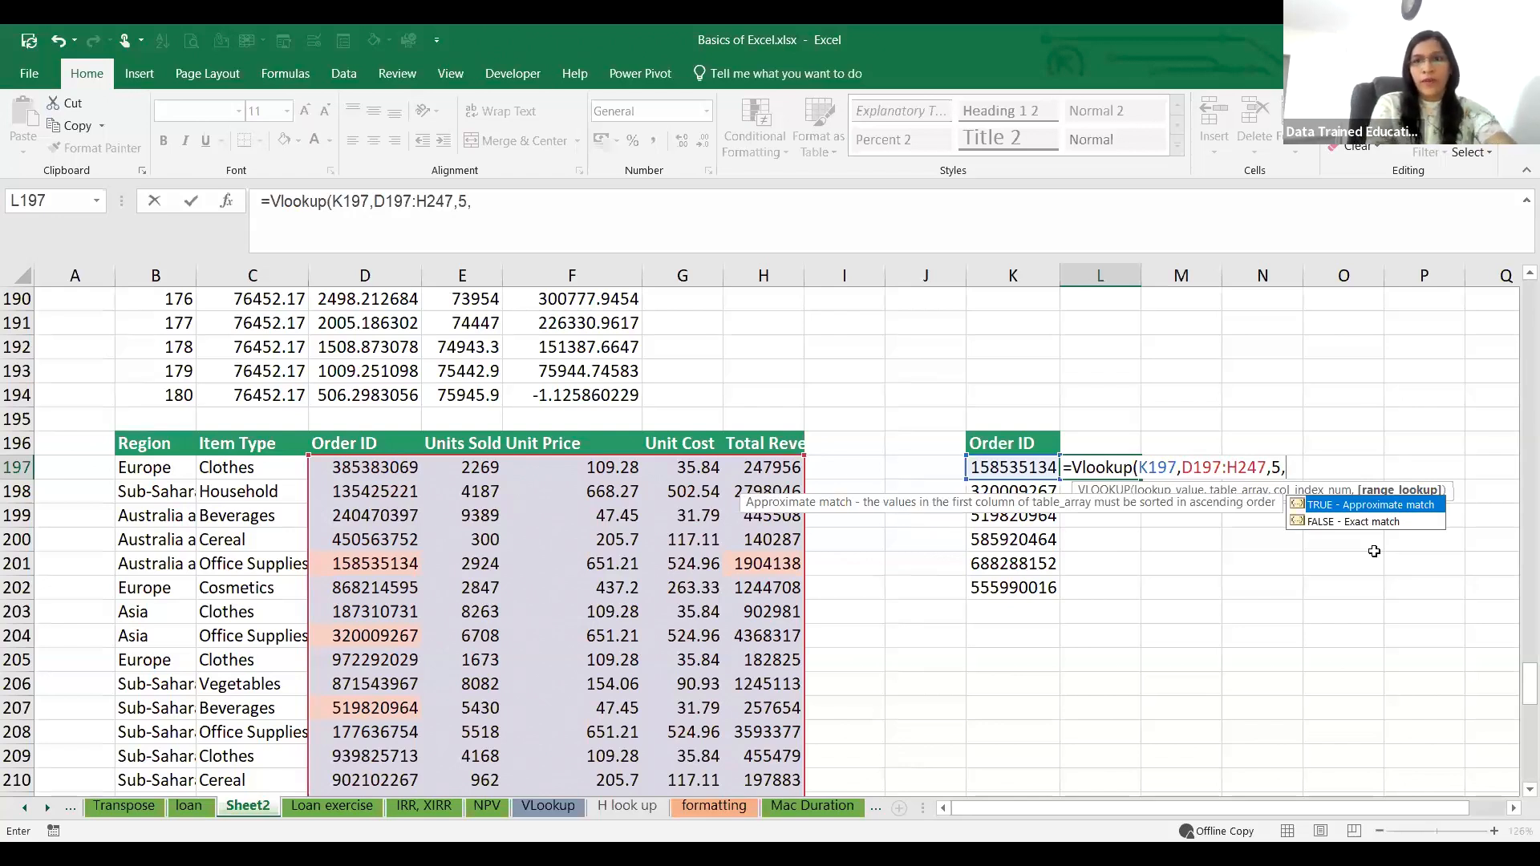
type("False")
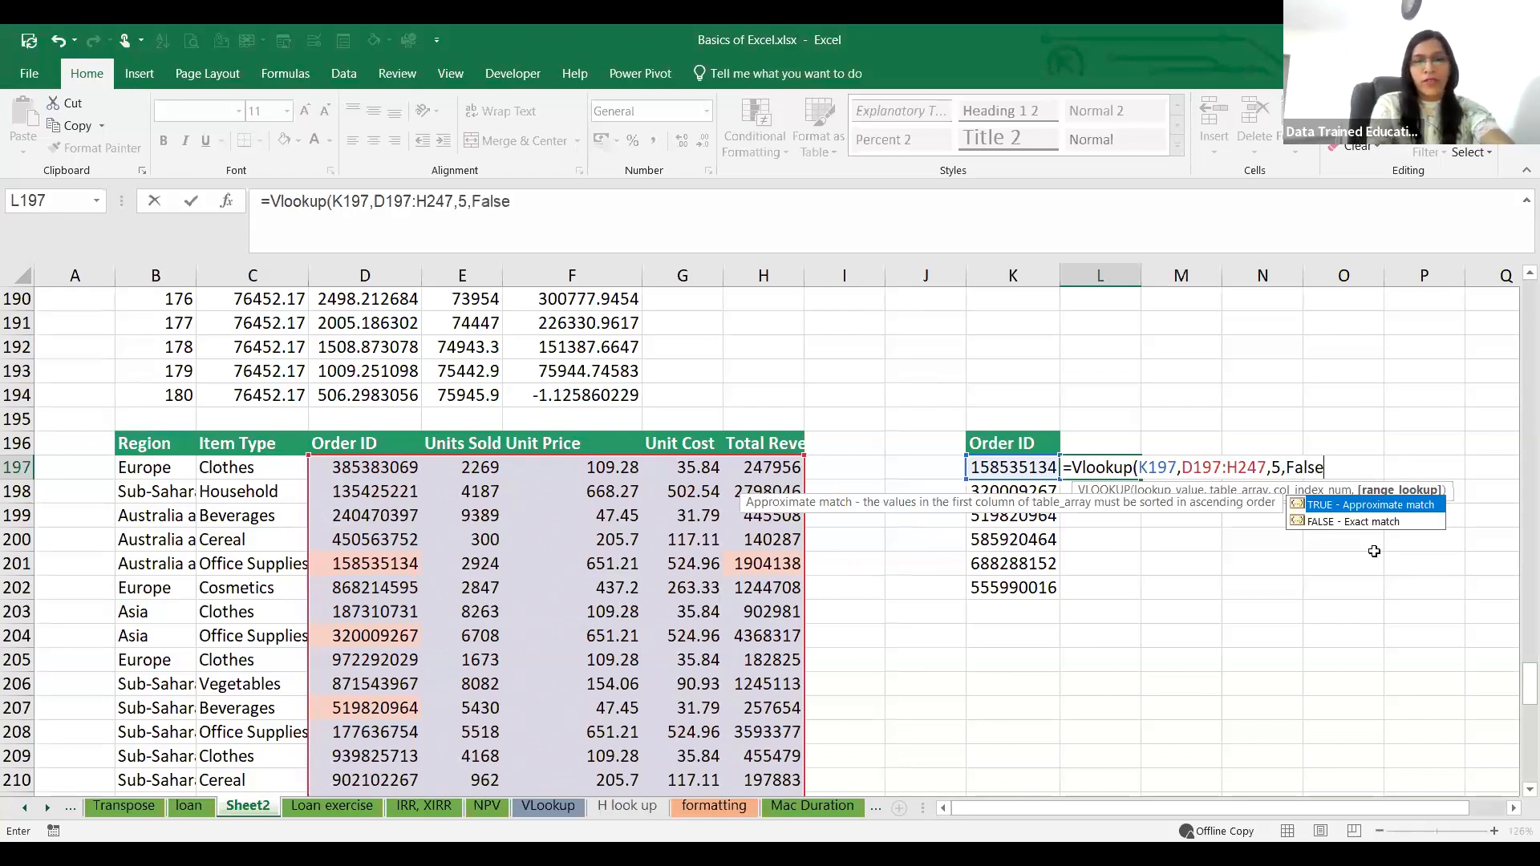
type(")")
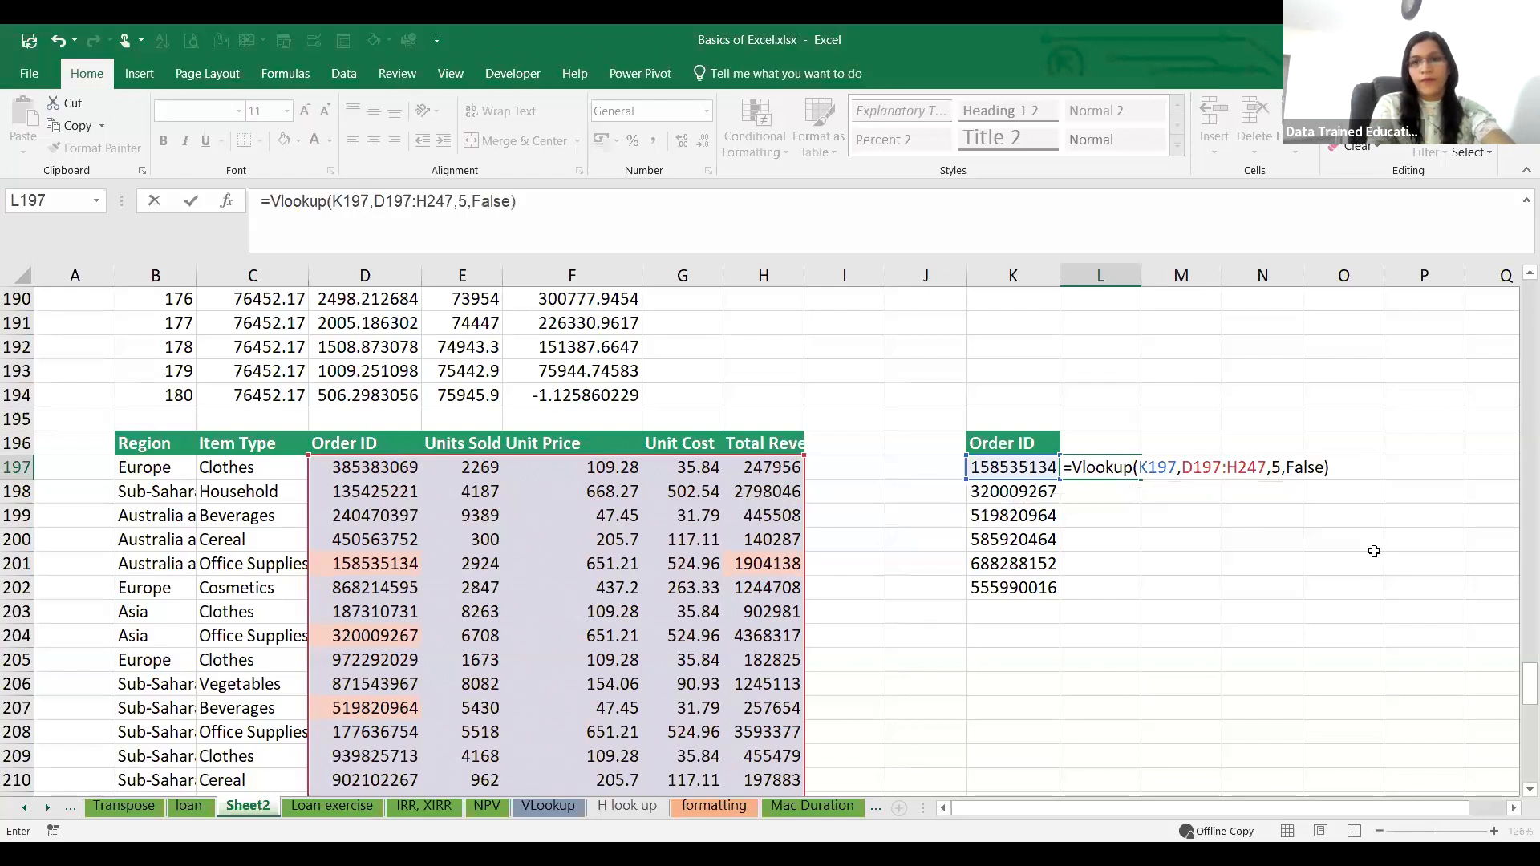
key("Return")
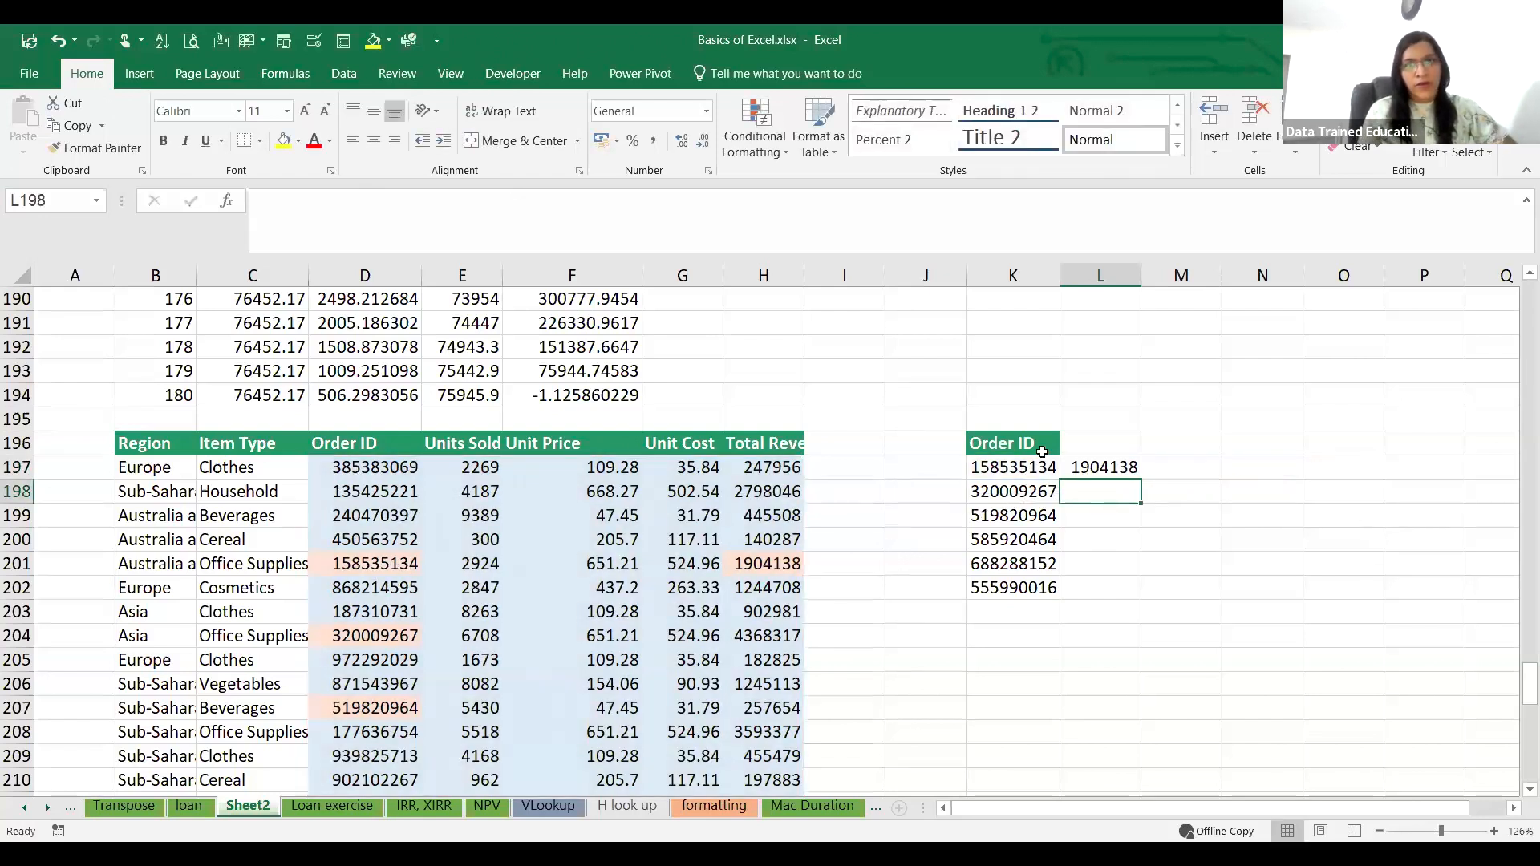
Step: Fill the VLOOKUP formula from L197 down to L202 for the remaining order IDs
left_click(1131, 469)
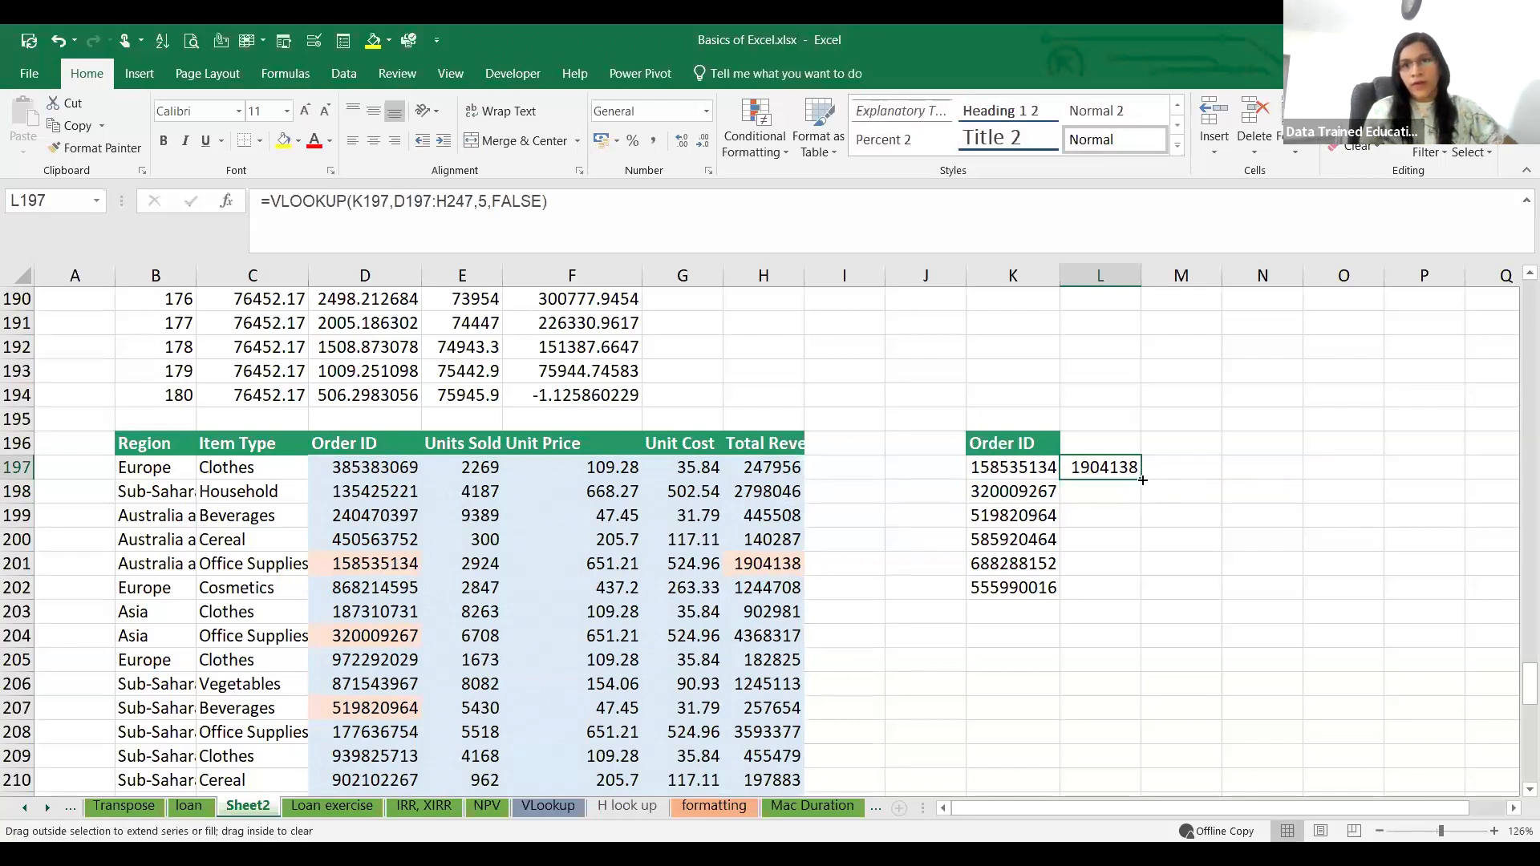
double_click(1141, 479)
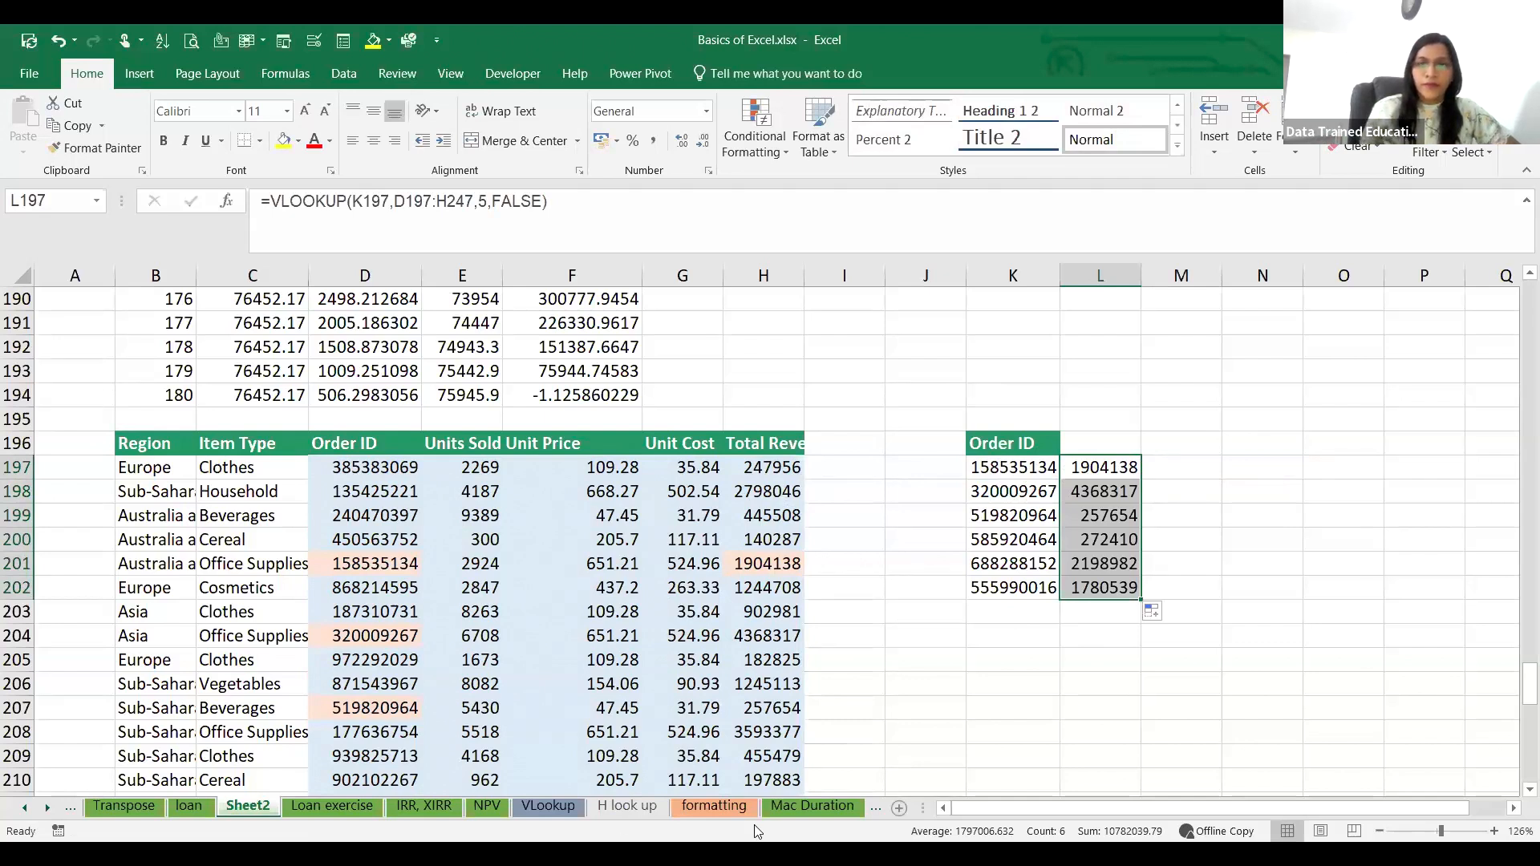
left_click(579, 832)
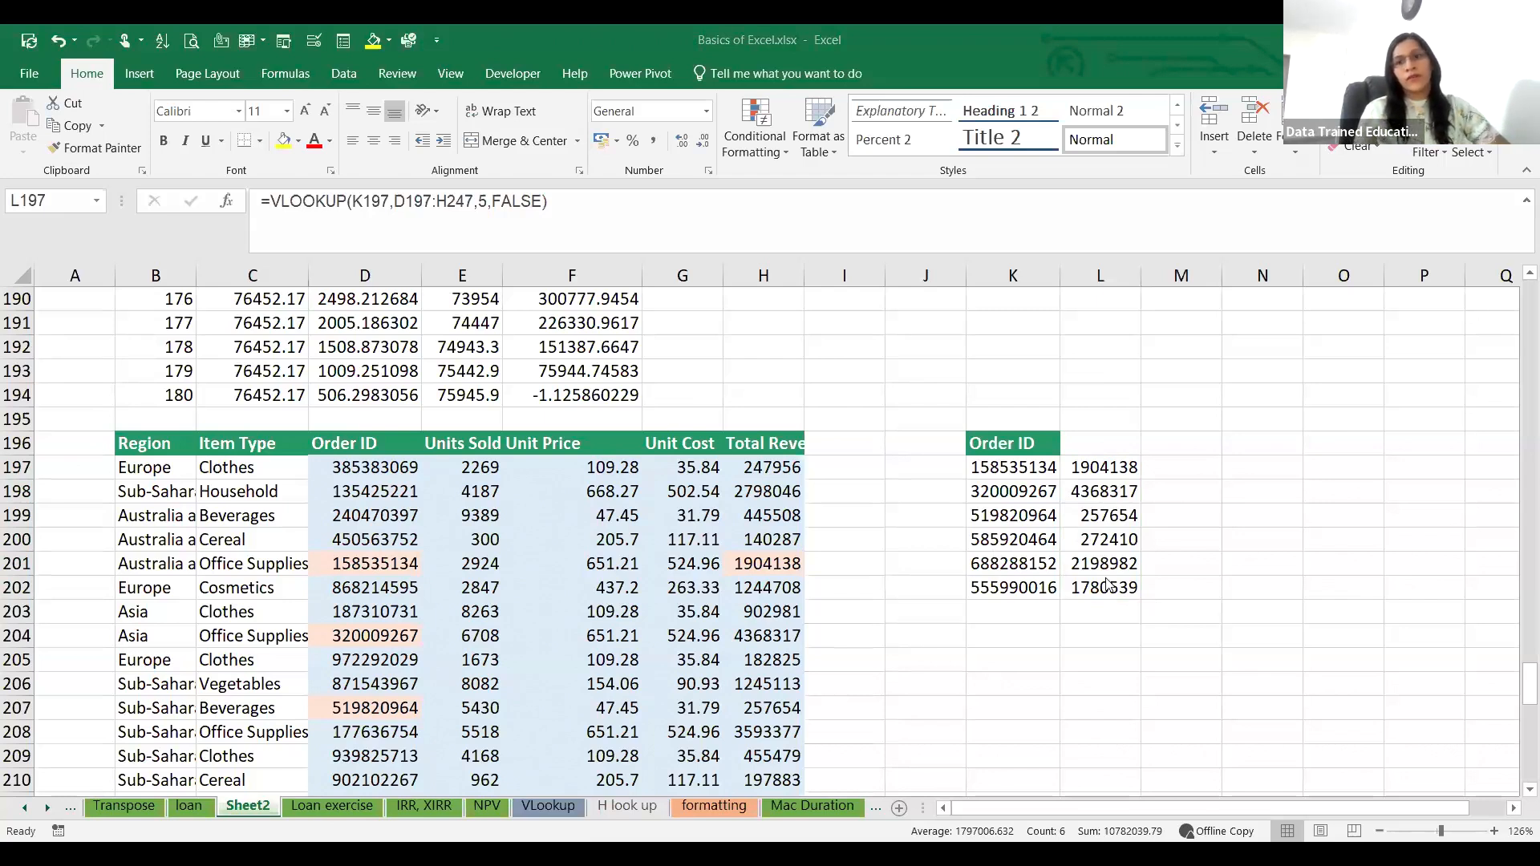
scroll(688, 679, "down", 7)
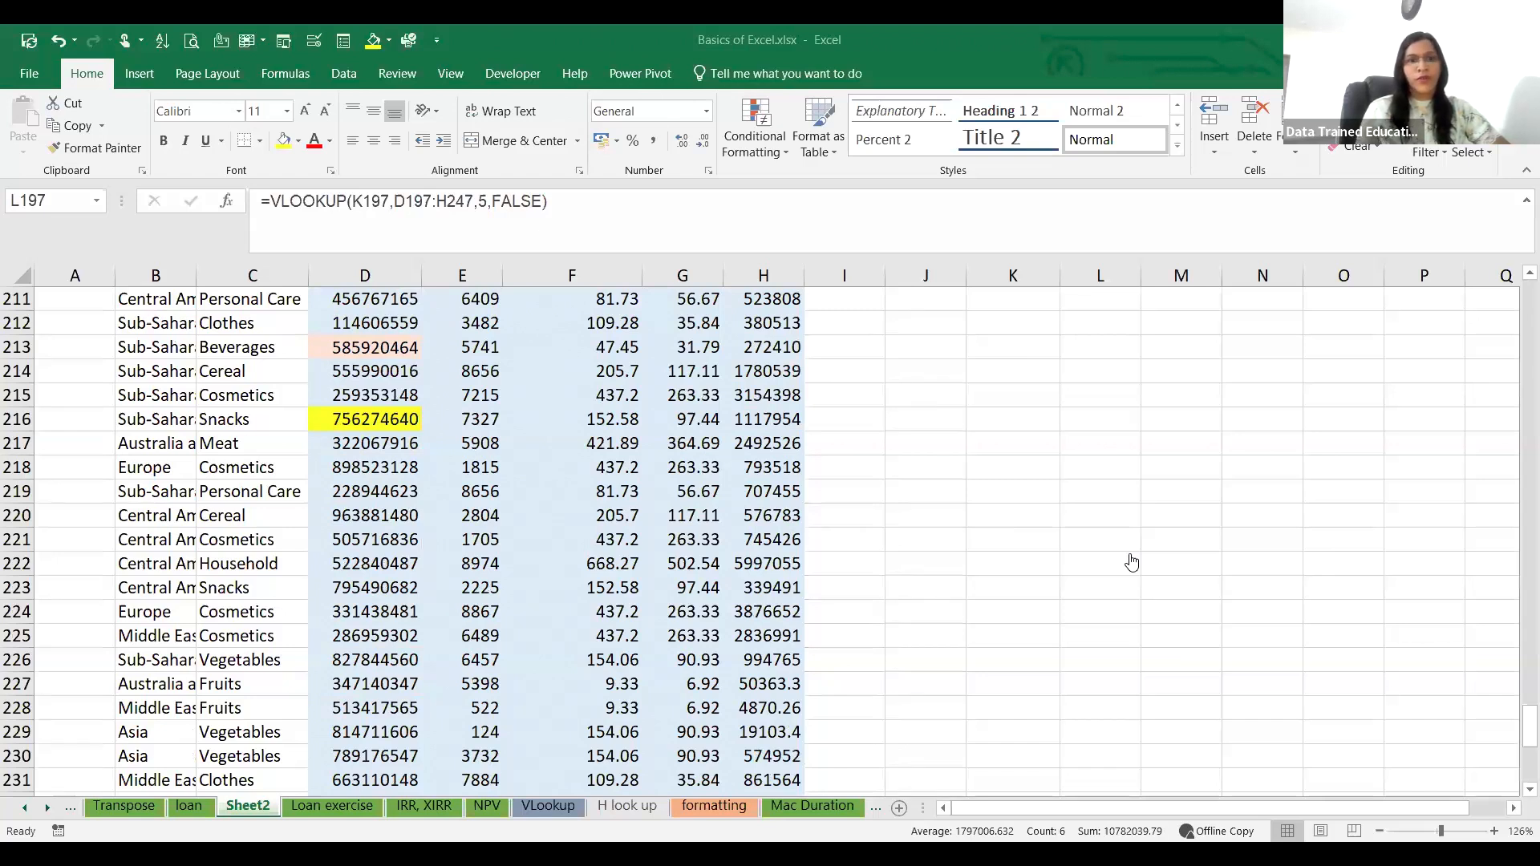
Step: On the H look up sheet, fill J21:J26 with 112 and enter 5 in K21 and 3 in K22
left_click(629, 811)
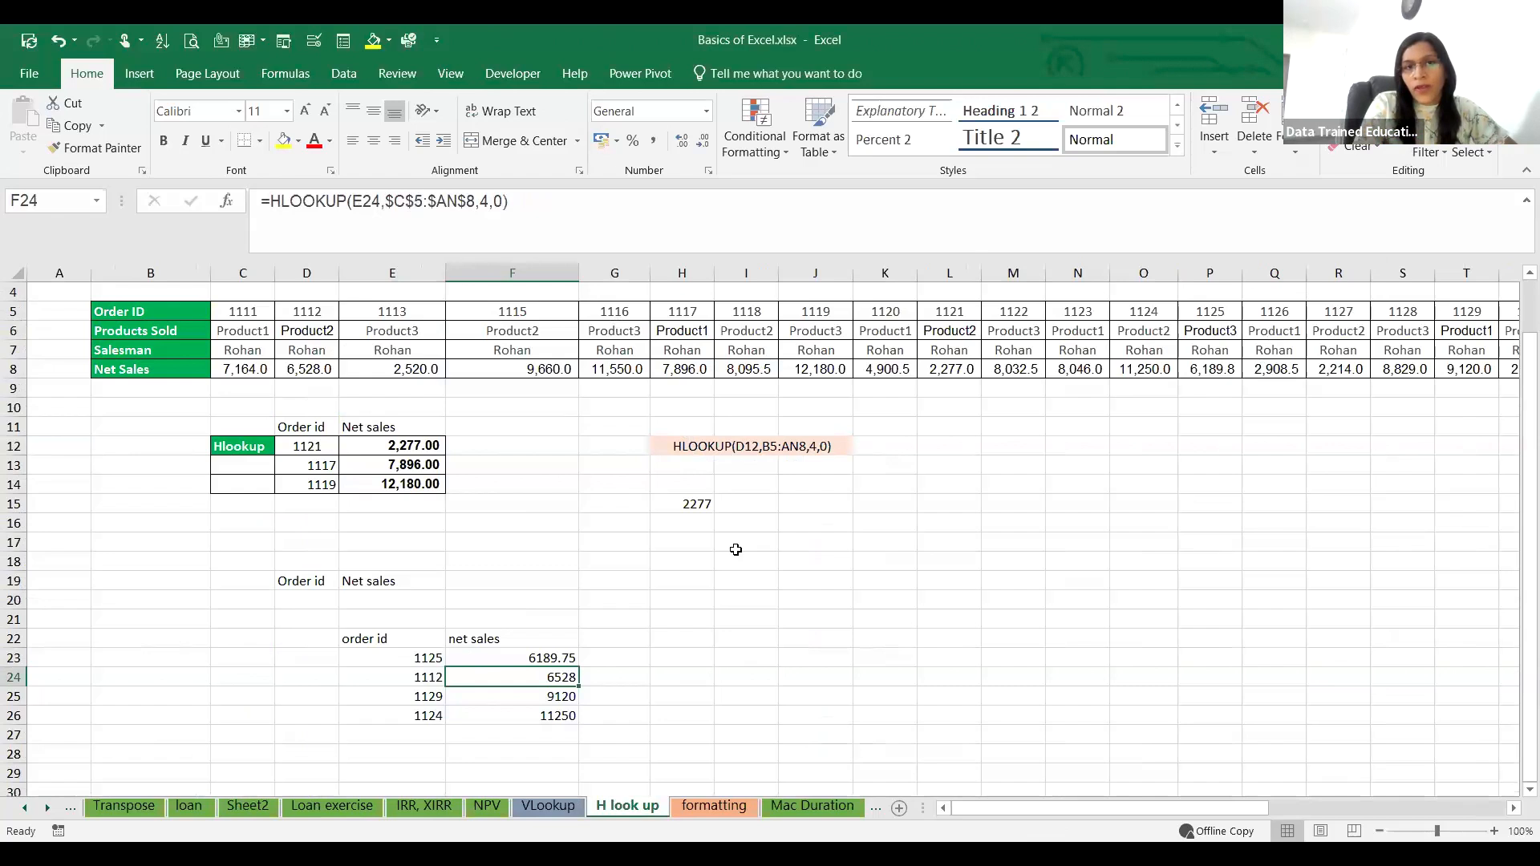
left_click(849, 614)
type("112")
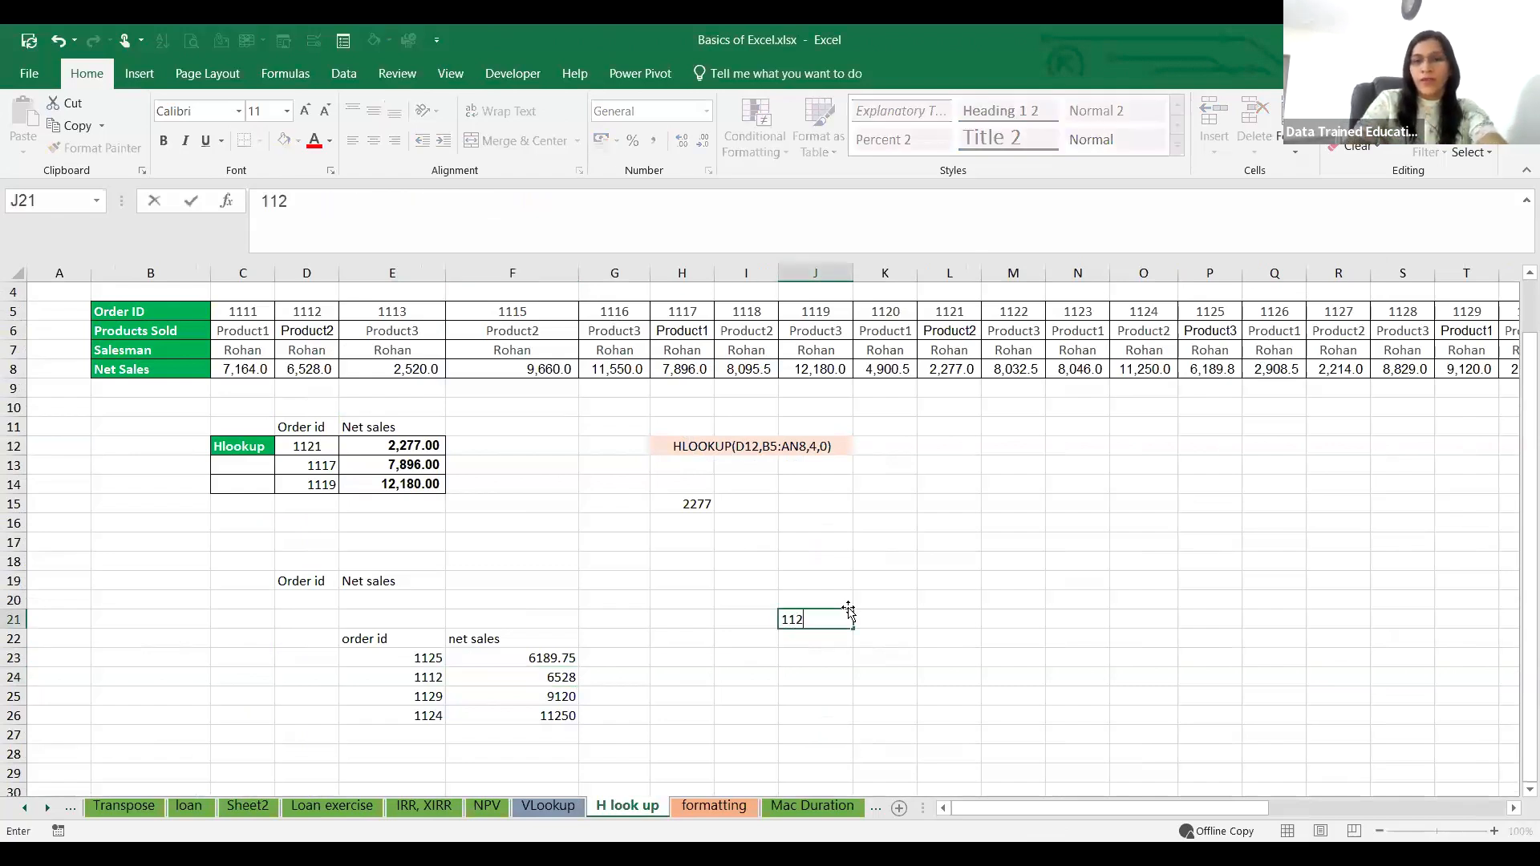
key("Tab")
type("5")
key("Down")
type("3")
left_click_drag(840, 679, 854, 717)
left_click(836, 619)
left_click(938, 623)
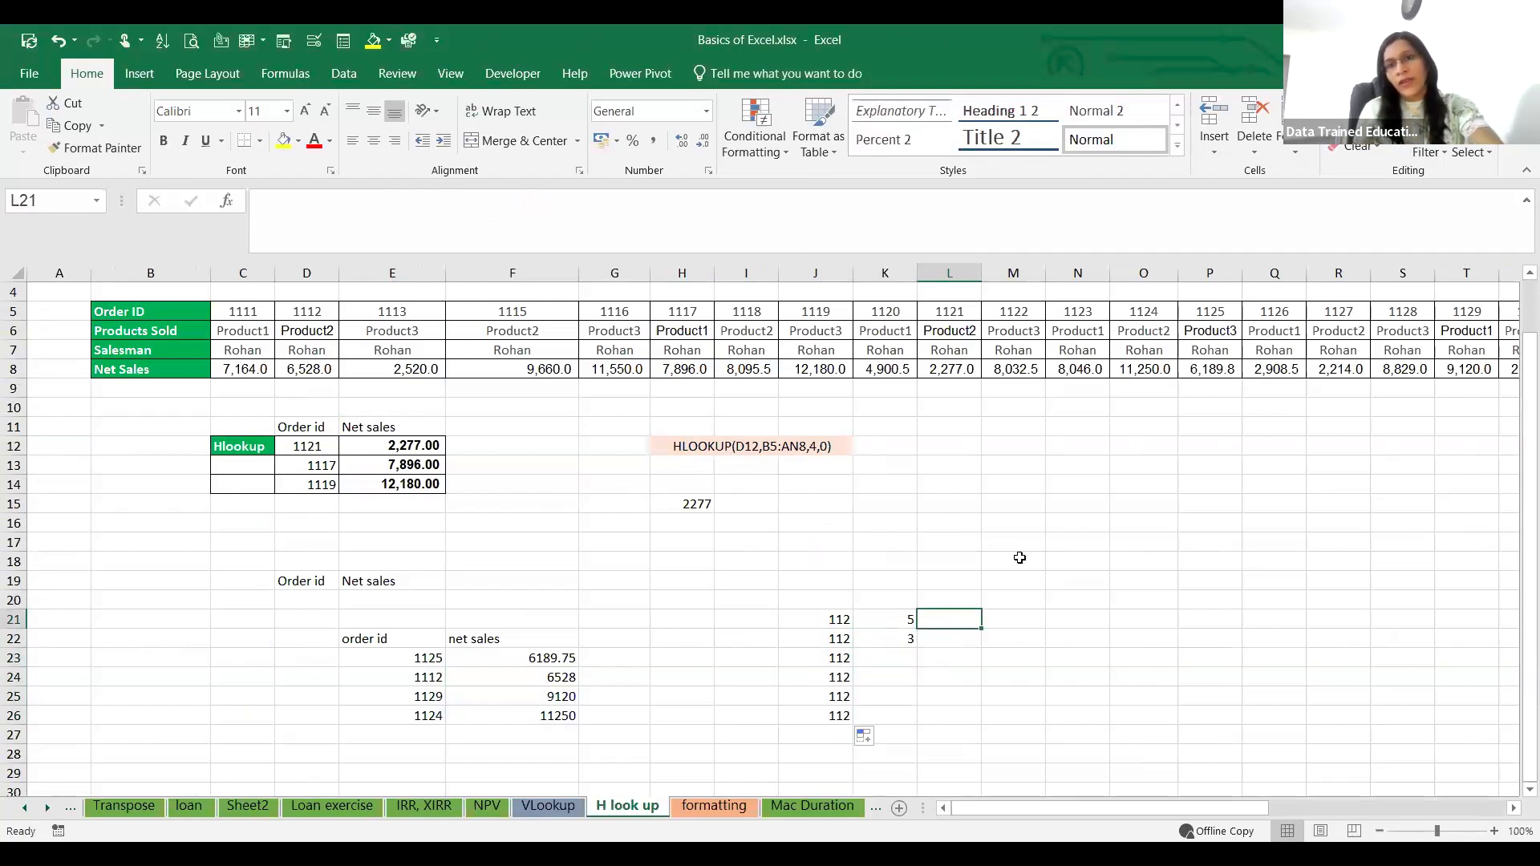
Step: Enter 89 in cell M18 of the H look up sheet
left_click(1019, 559)
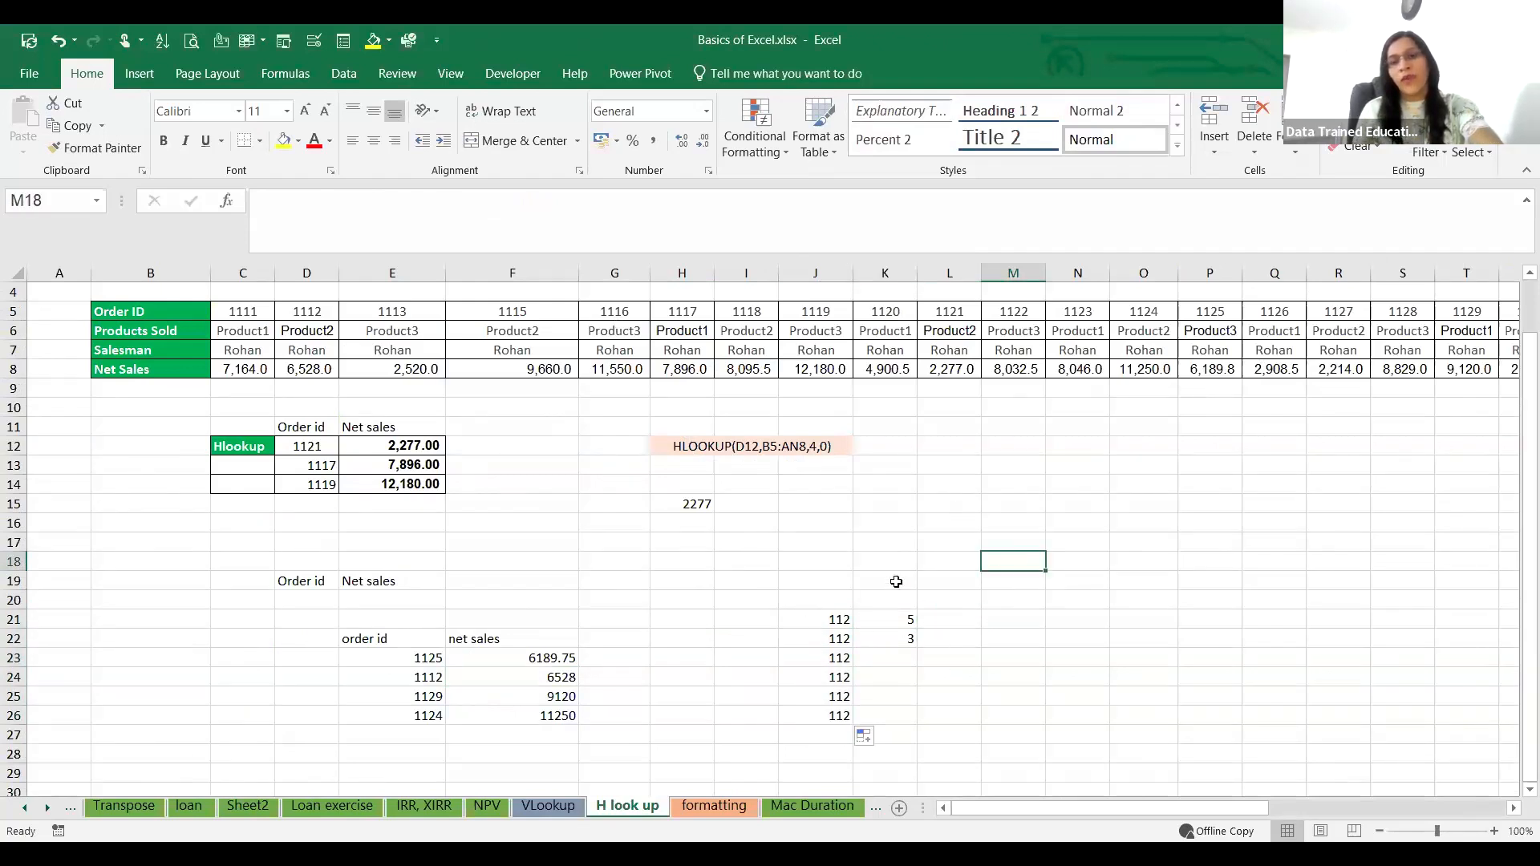
type("89")
left_click(1026, 617)
left_click(1026, 560)
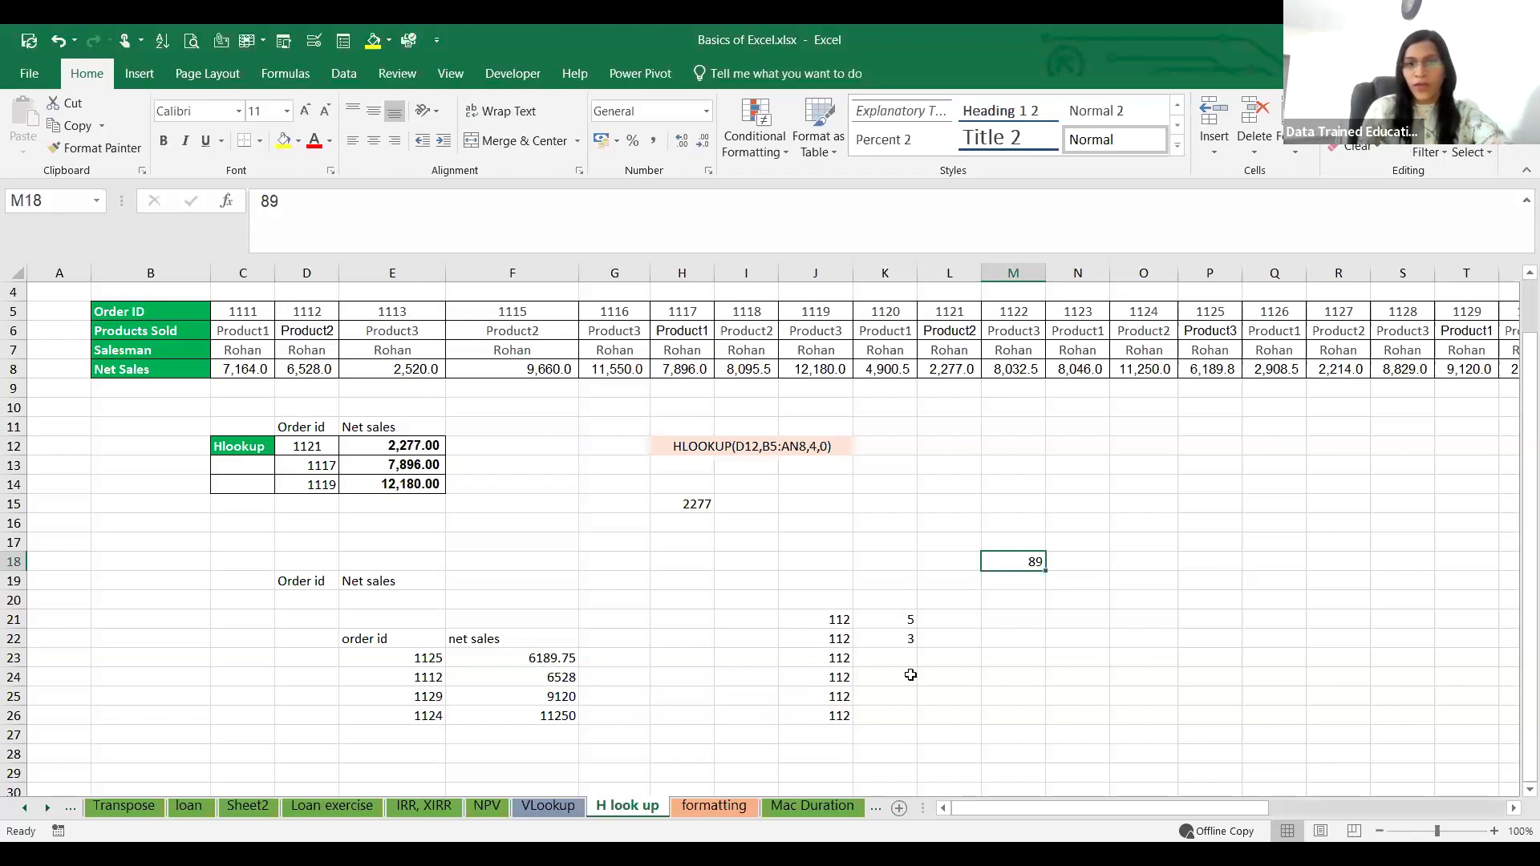
Step: Inspect the HLOOKUP formulas behind the net sales values in F23 and E12
left_click(1071, 678)
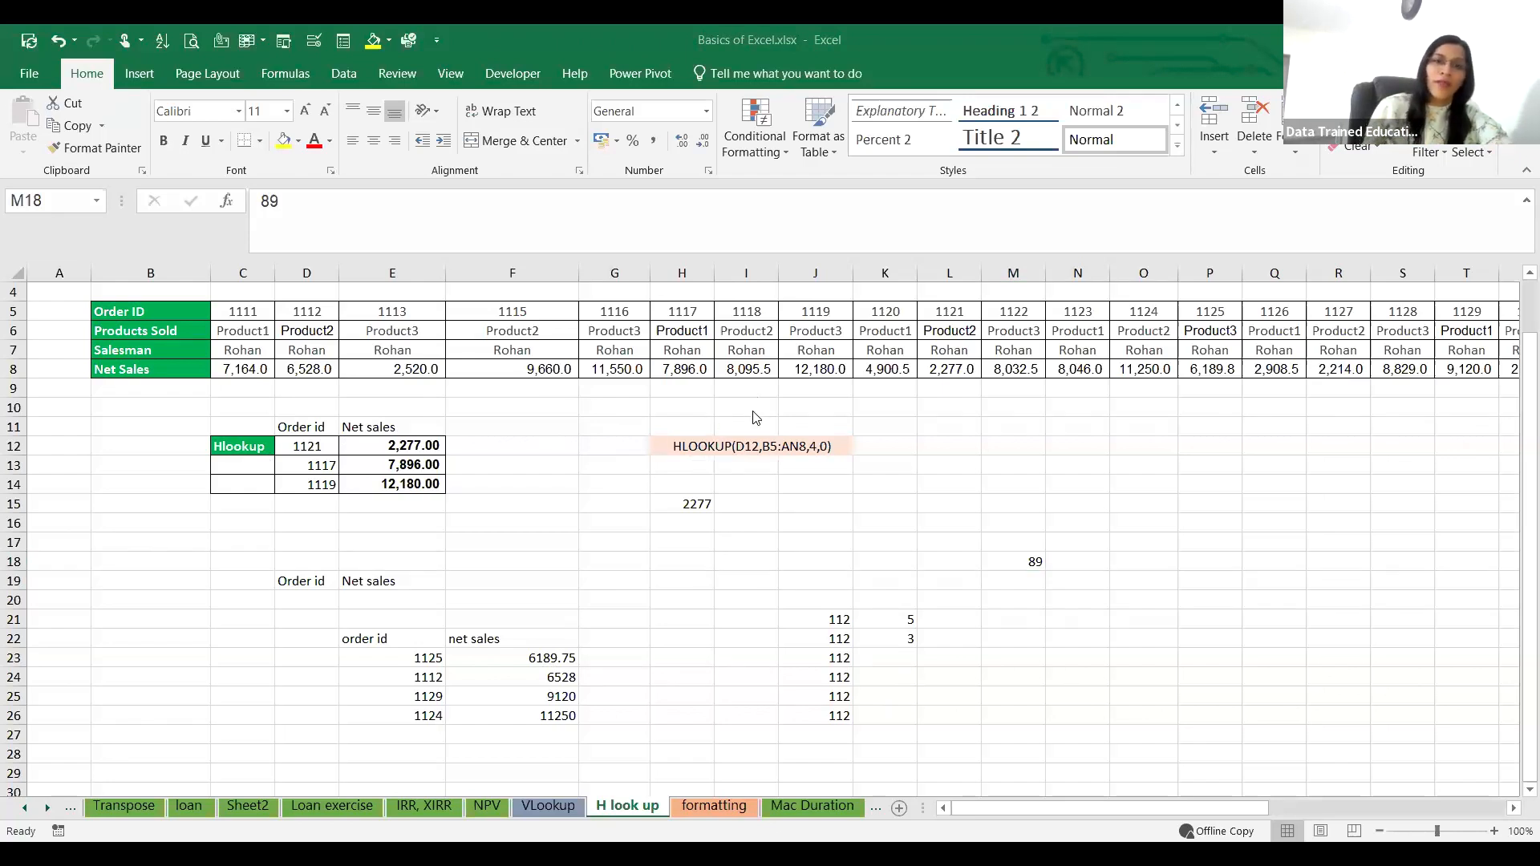
left_click(535, 658)
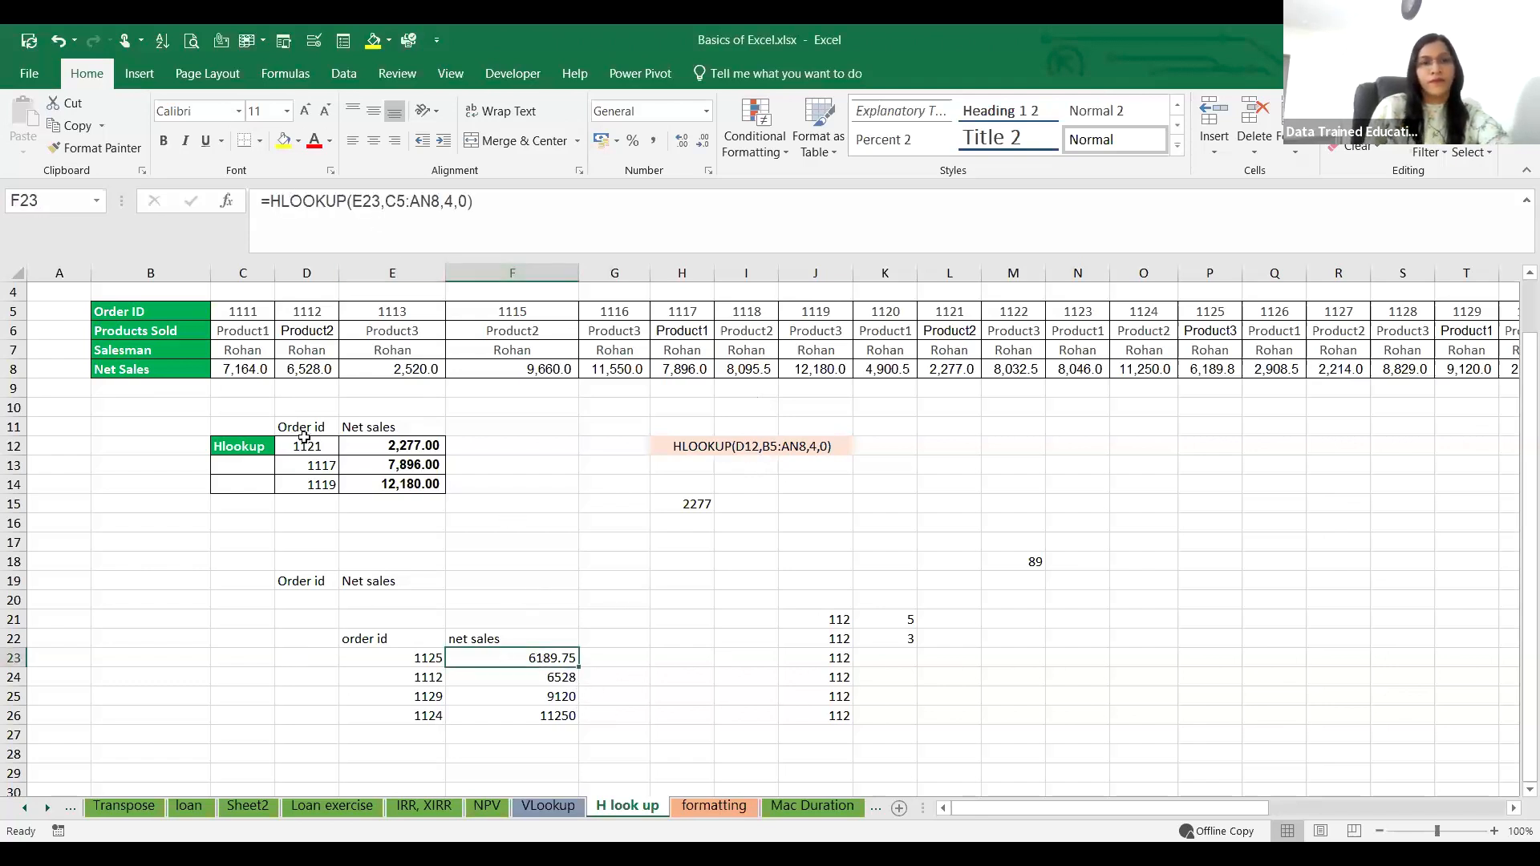
left_click(428, 447)
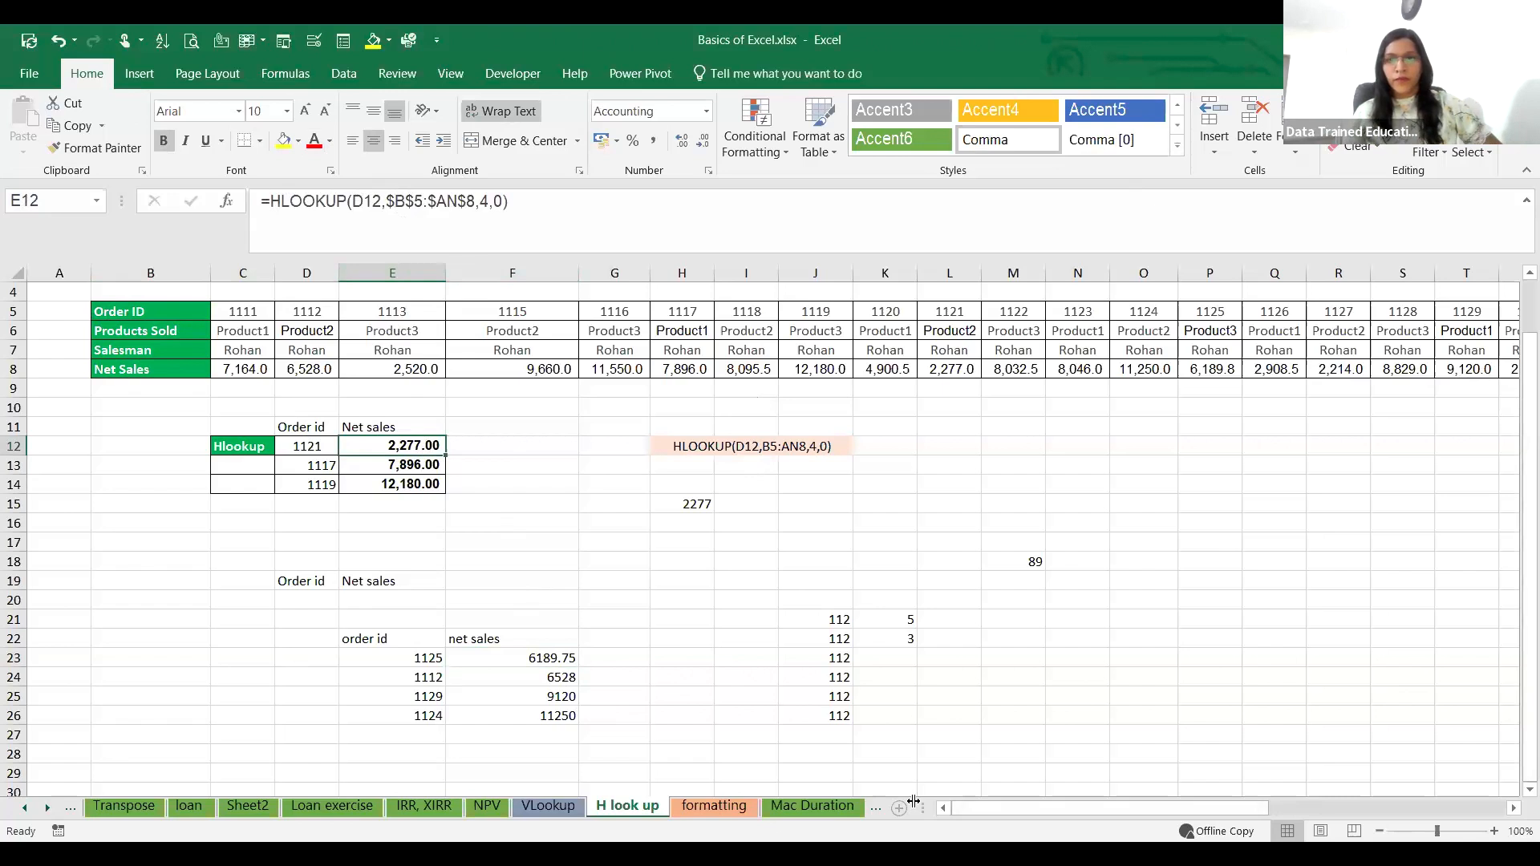
Step: Review the internal rate of return and extended internal rate of return examples on the IRR, XIRR sheet
left_click(416, 808)
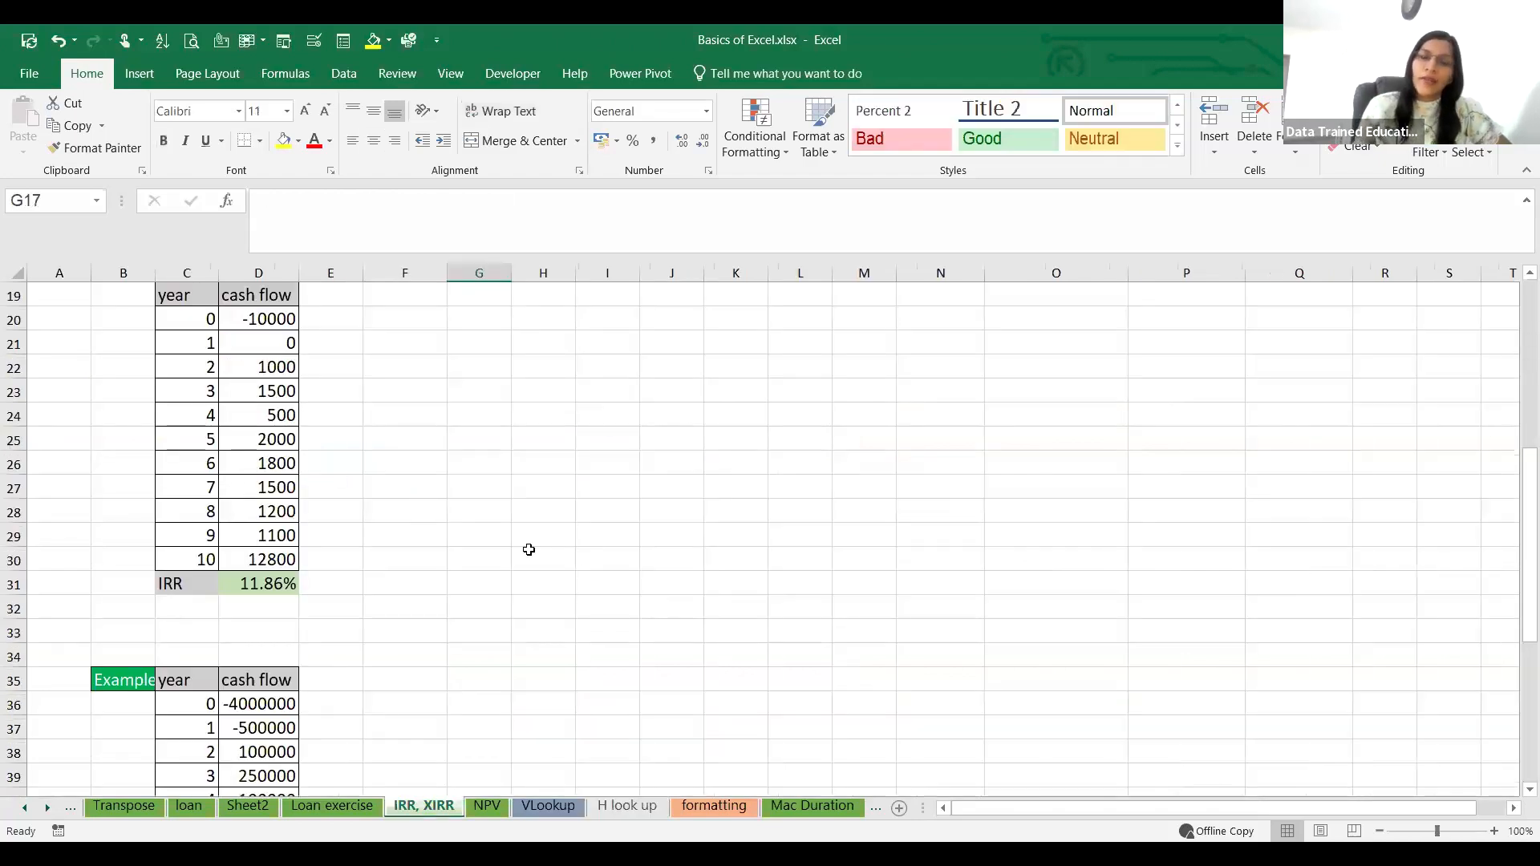
scroll(529, 550, "up", 6)
scroll(528, 550, "down", 6)
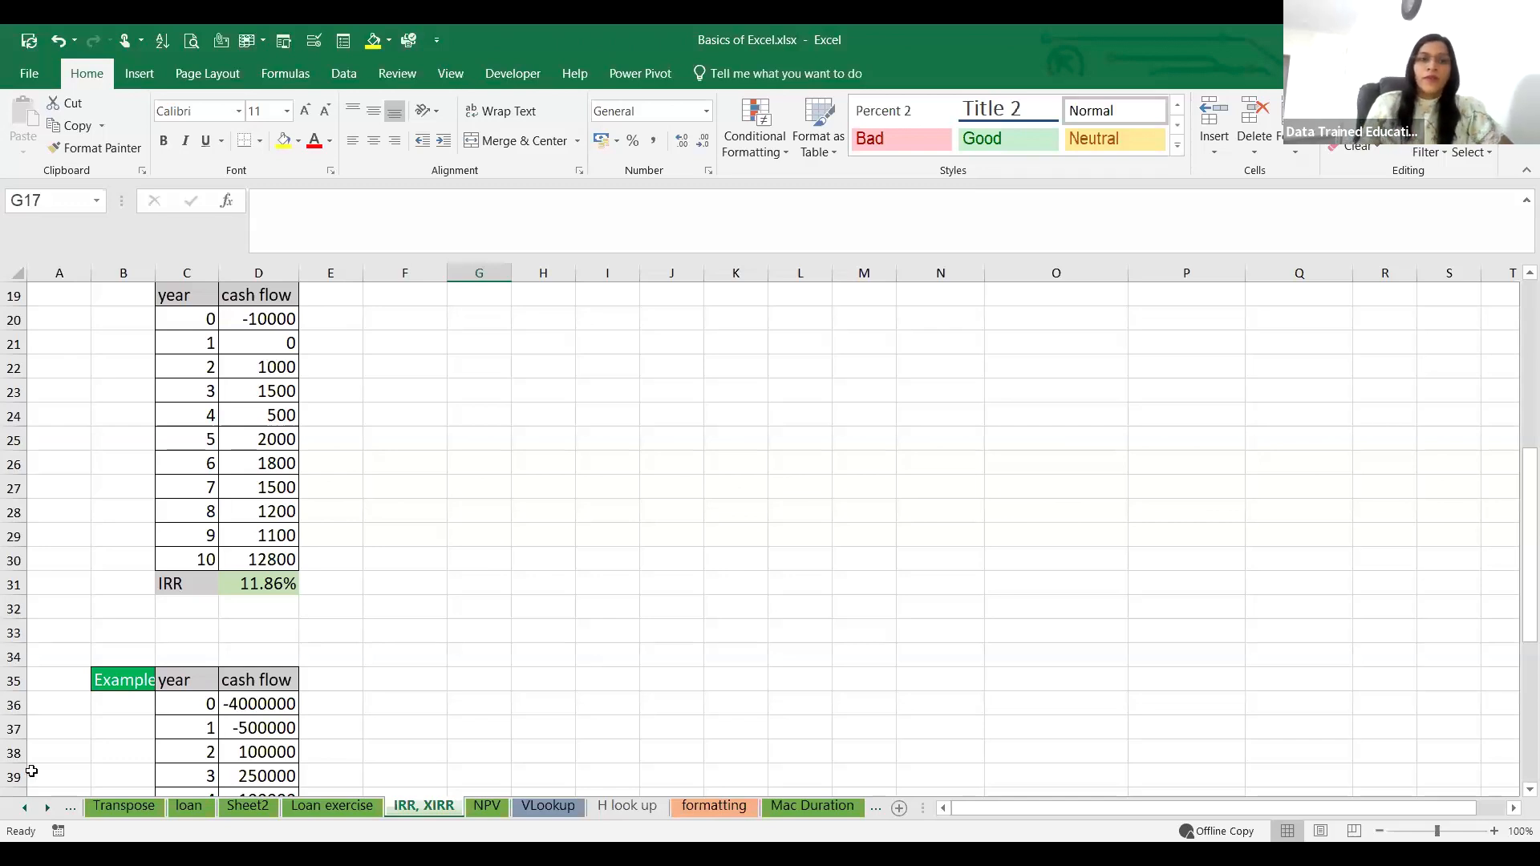
scroll(344, 626, "up", 3)
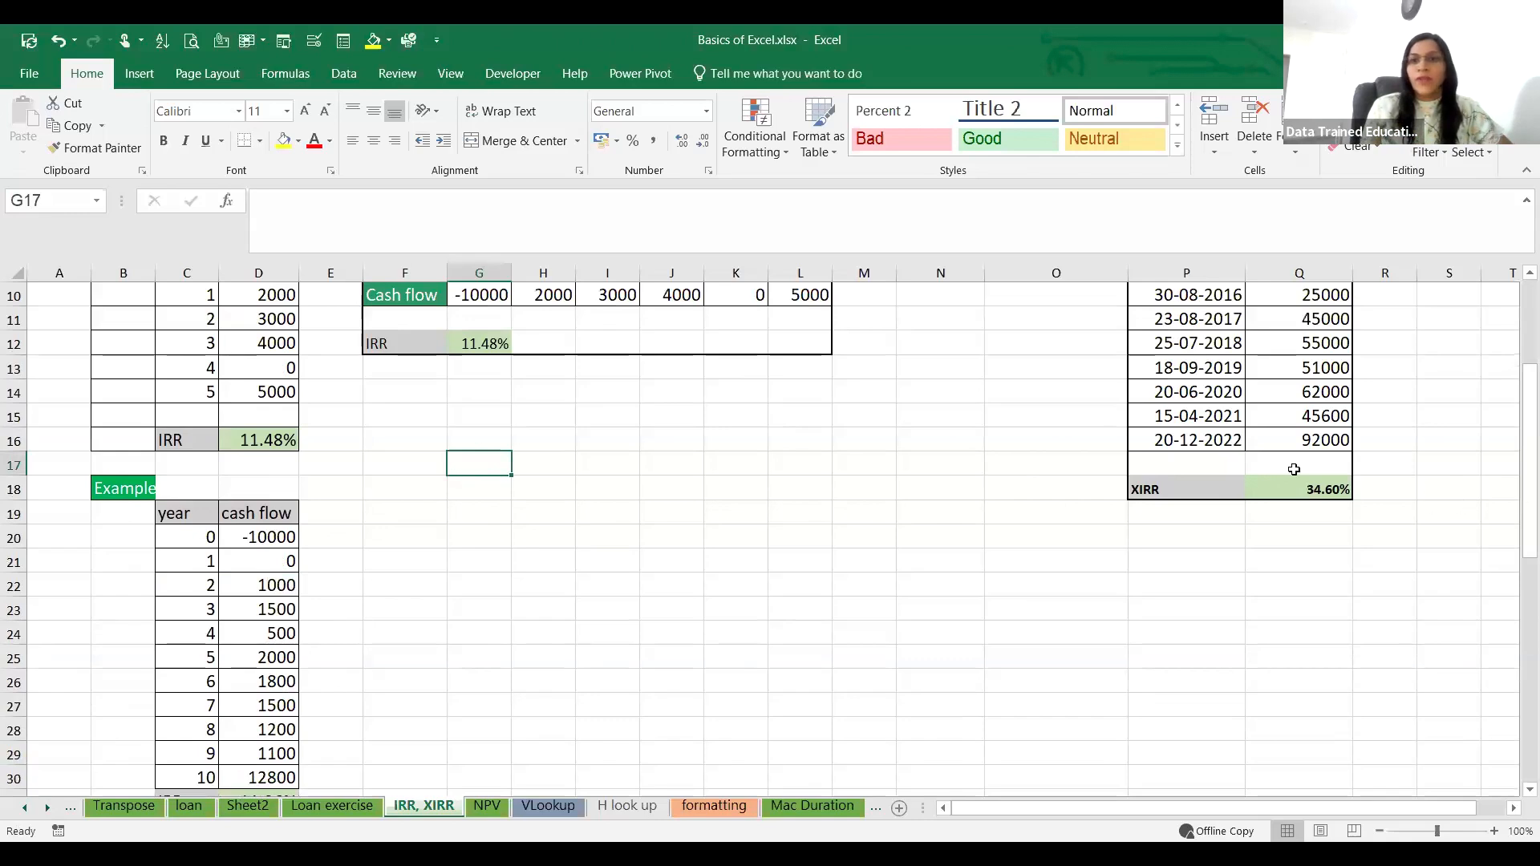
scroll(1292, 467, "up", 3)
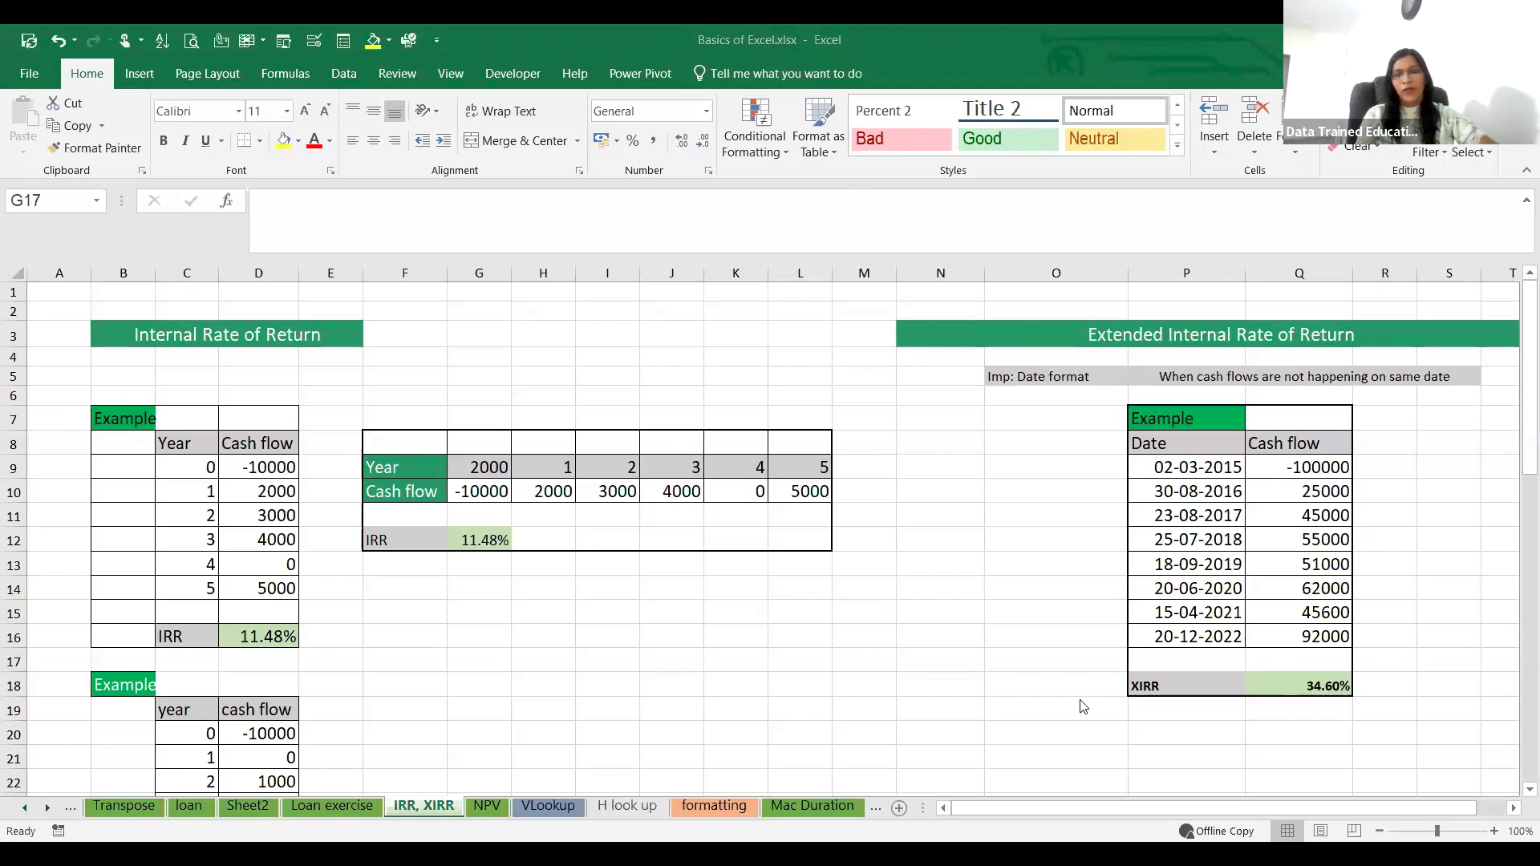
Step: Return to Sheet2 and bring up the loan problem and first rows of the repayment schedule
left_click(343, 807)
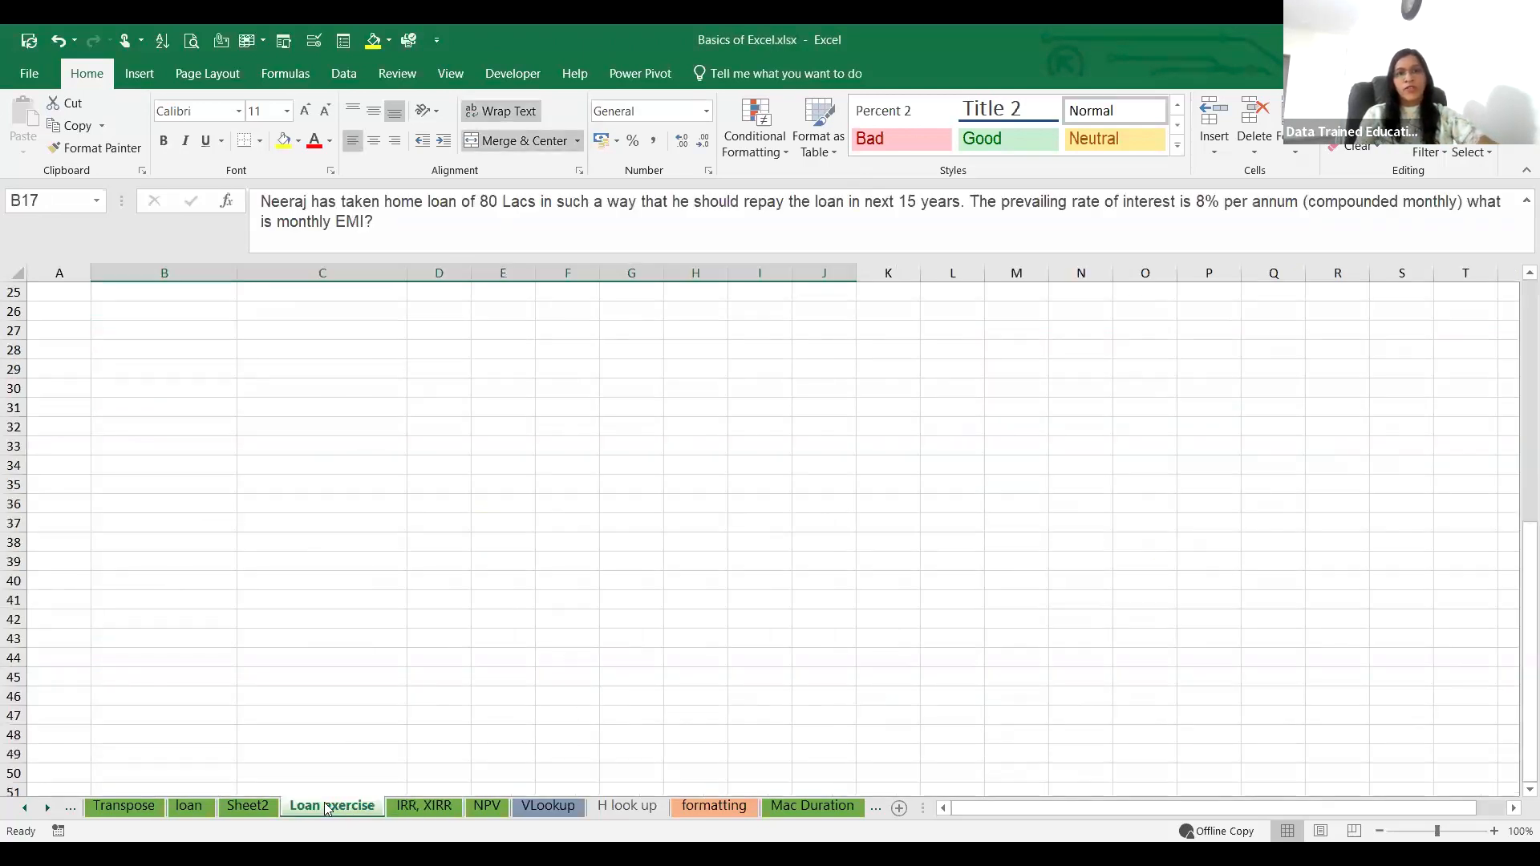
left_click(248, 807)
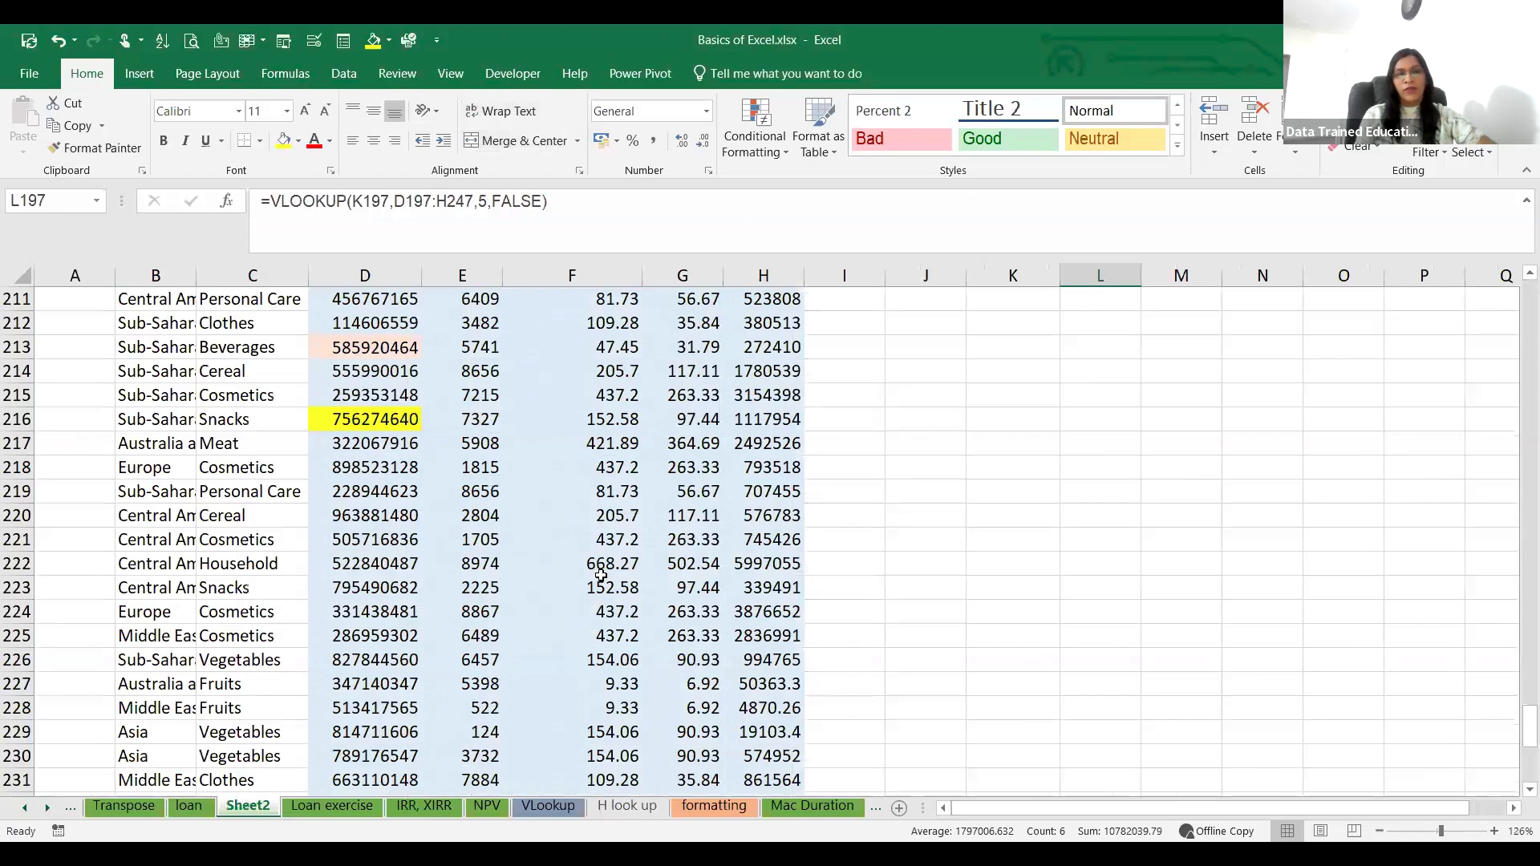
scroll(601, 575, "up", 20)
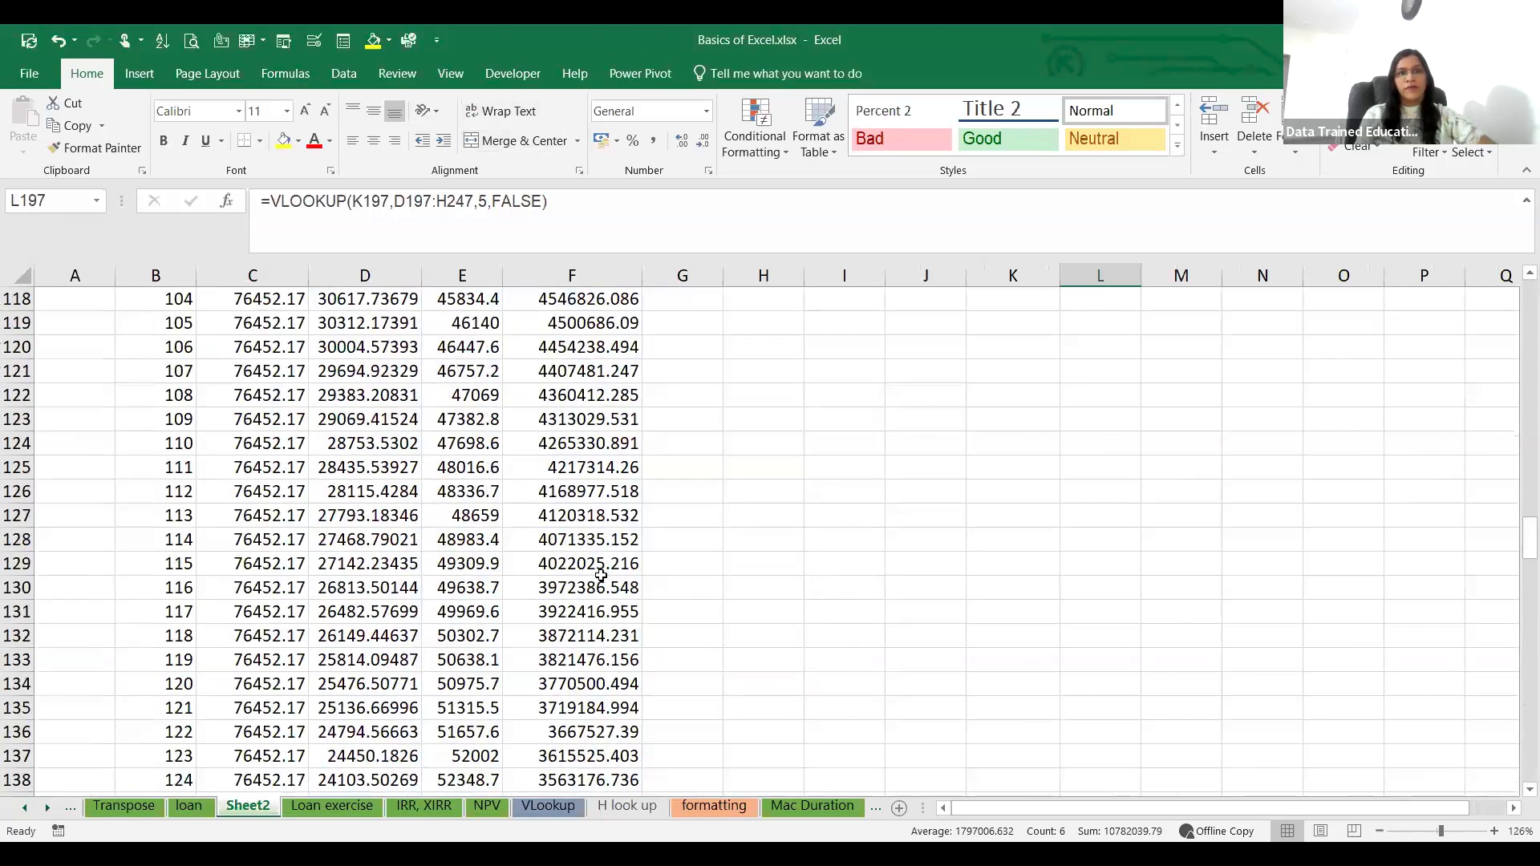
scroll(601, 575, "up", 20)
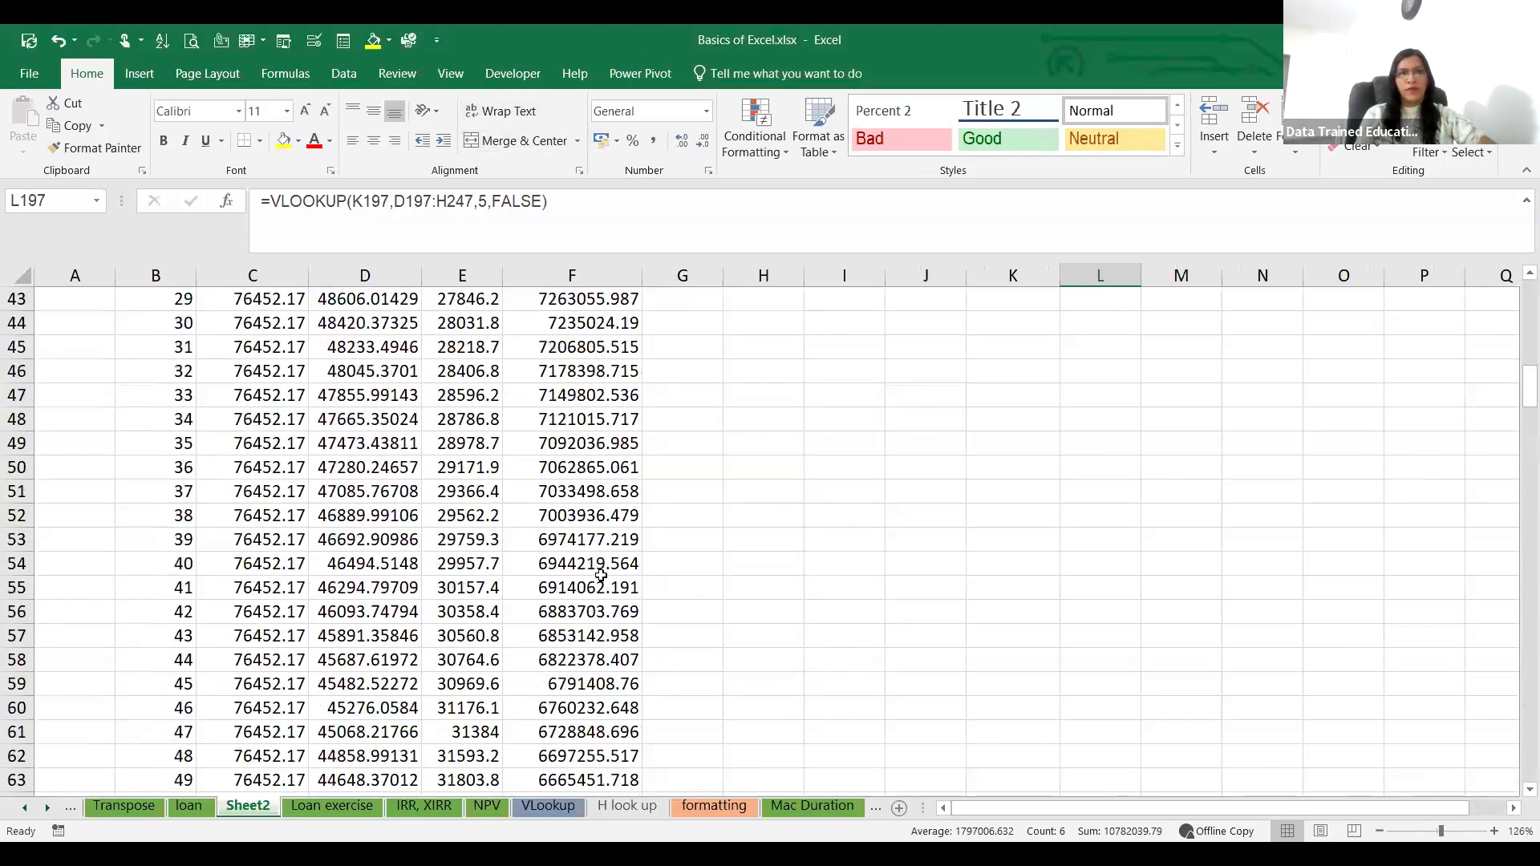
scroll(601, 576, "up", 14)
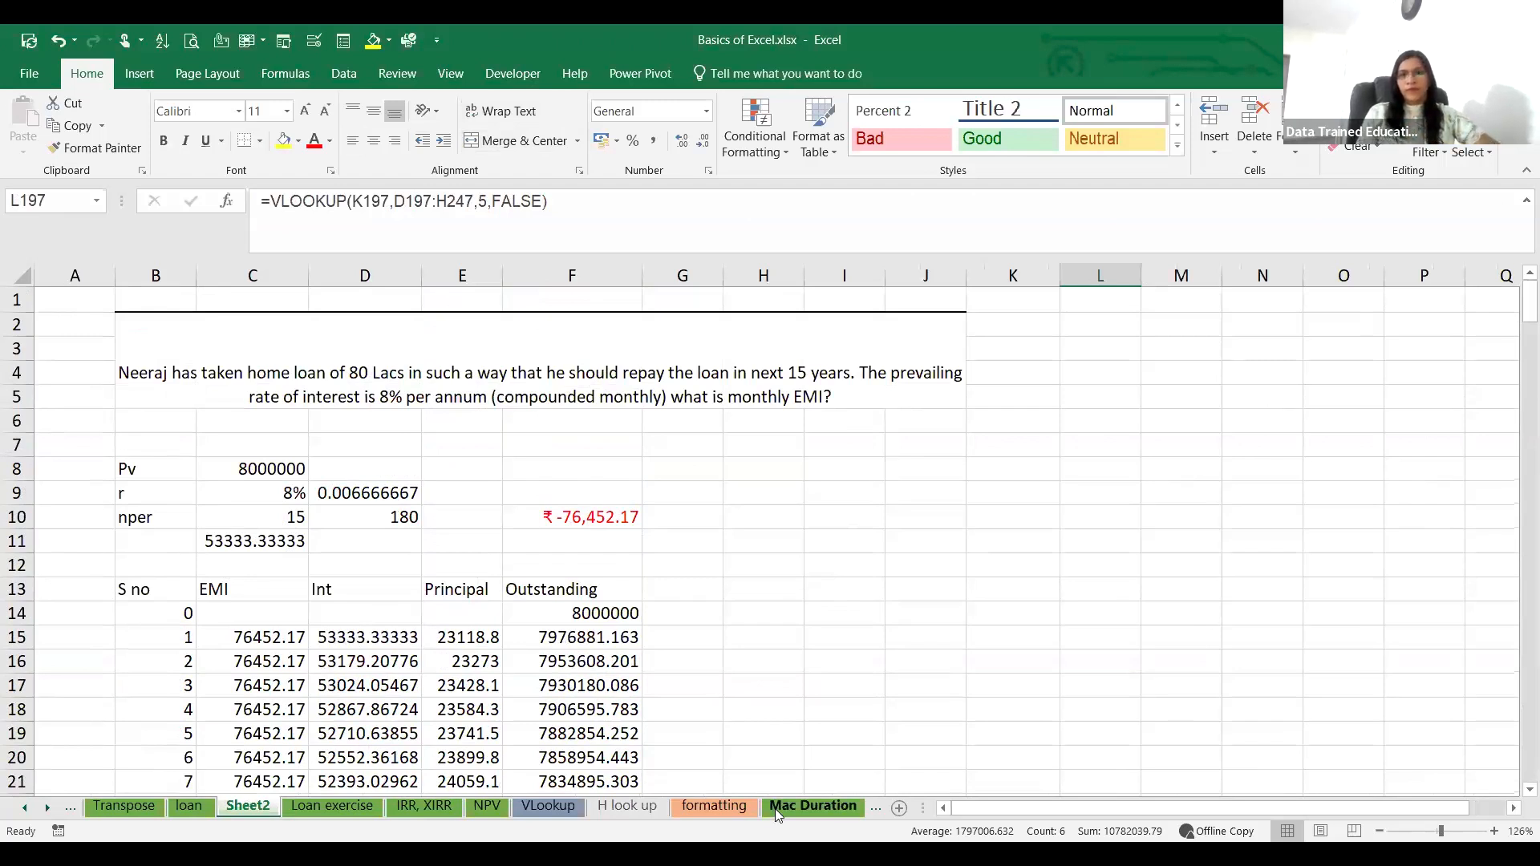
left_click(1059, 700)
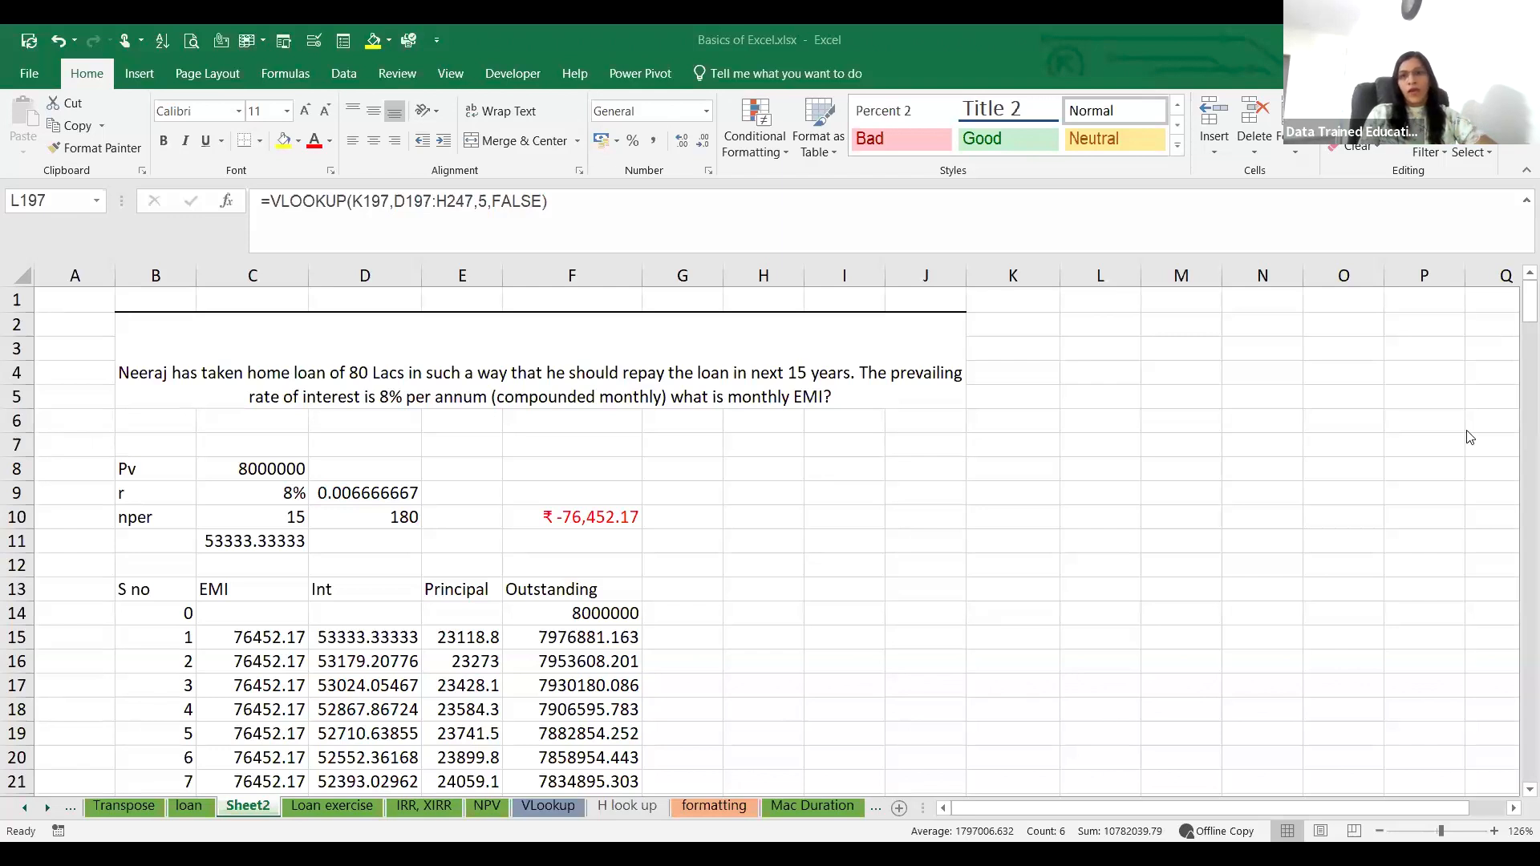
Step: Inspect the opening outstanding balance in F14 and the first month's principal and outstanding formulas in E15 and F15
left_click(594, 622)
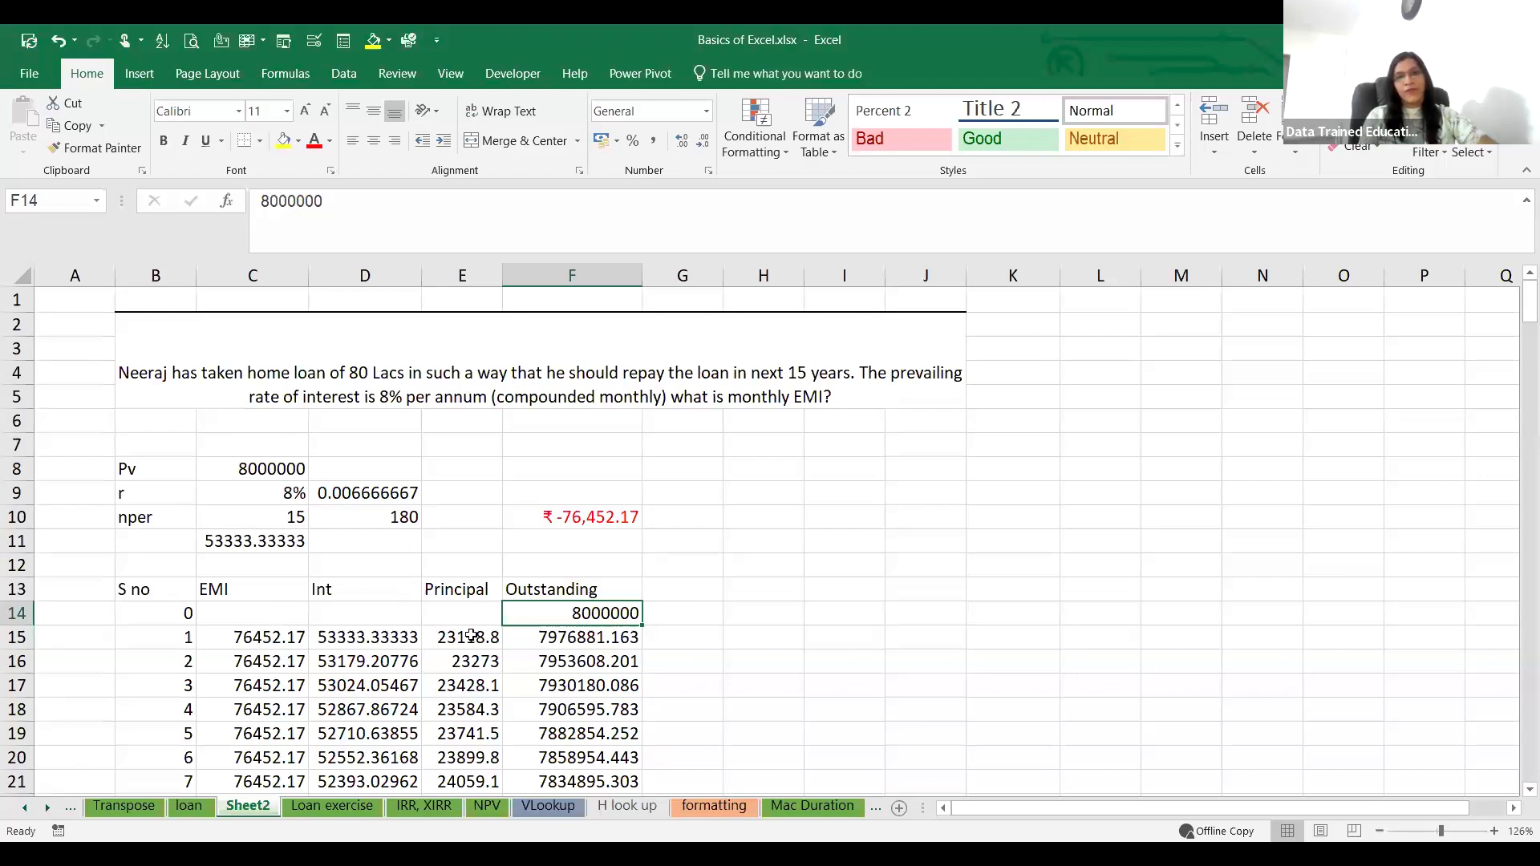
left_click(471, 635)
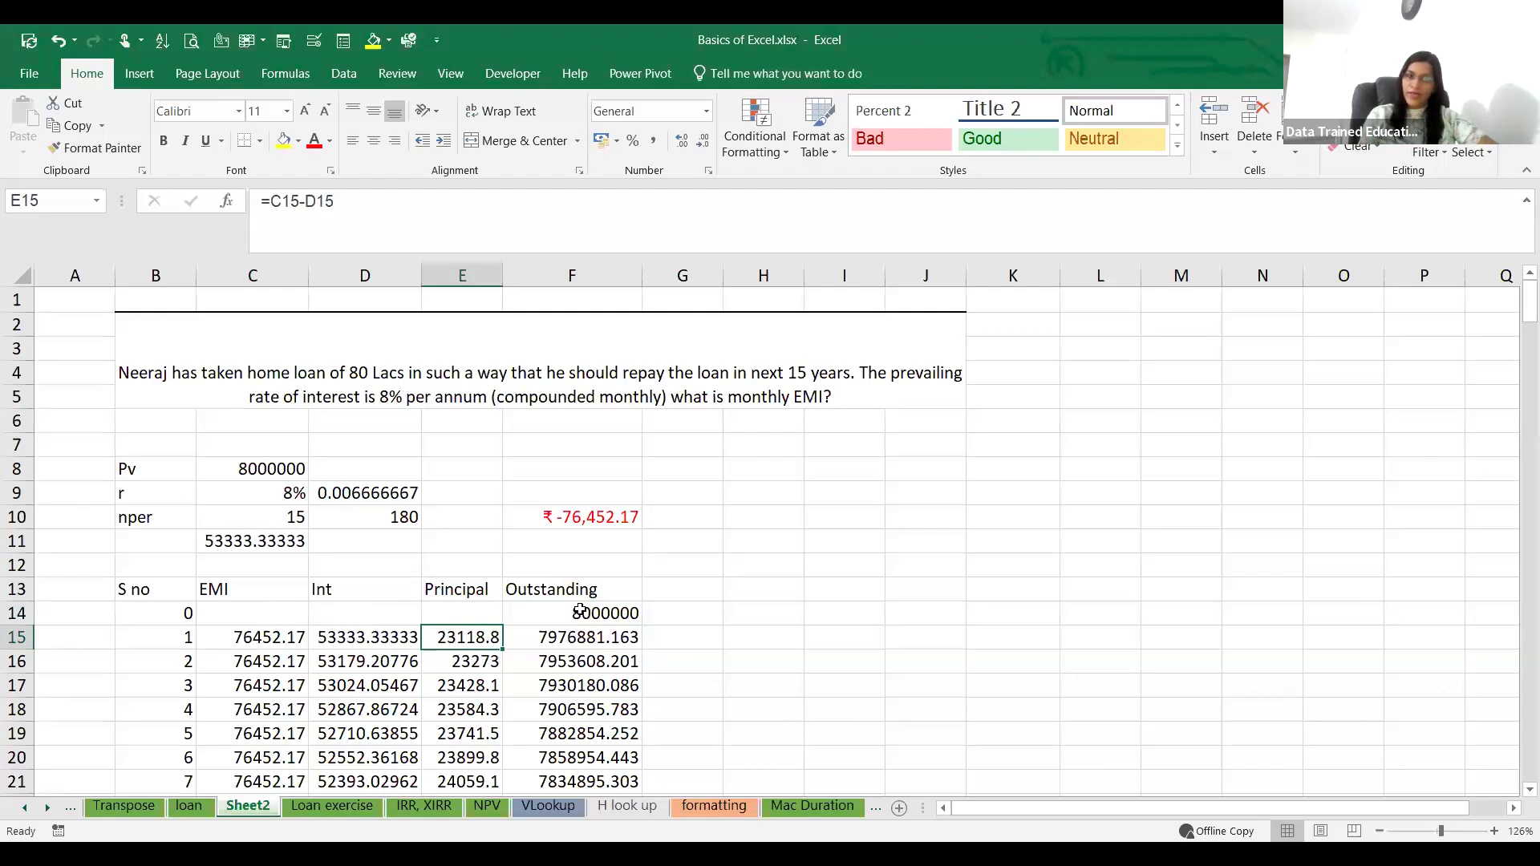
left_click(580, 611)
left_click(468, 636)
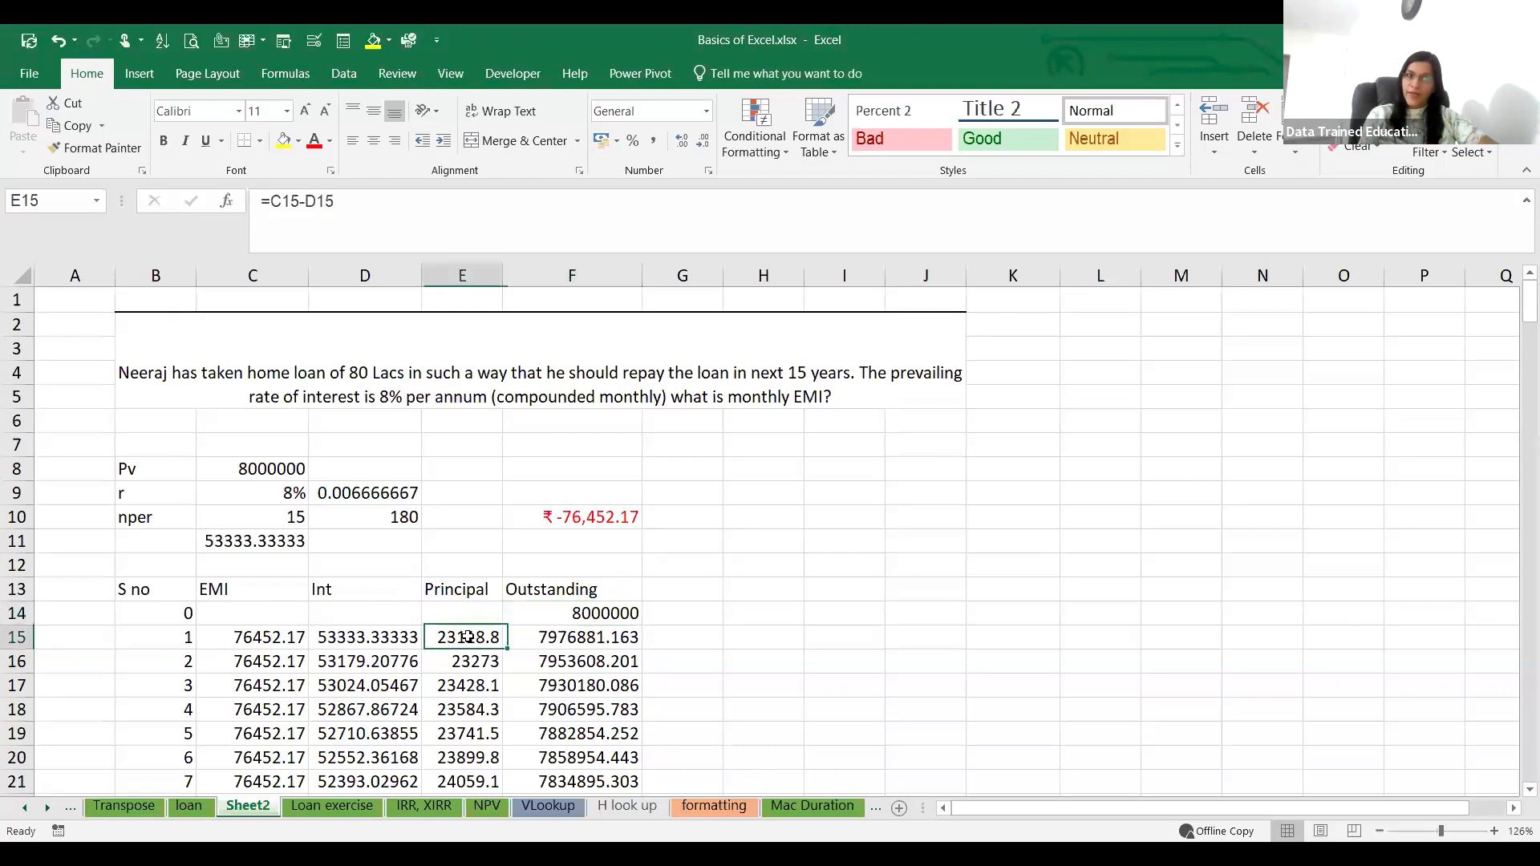
left_click(572, 636)
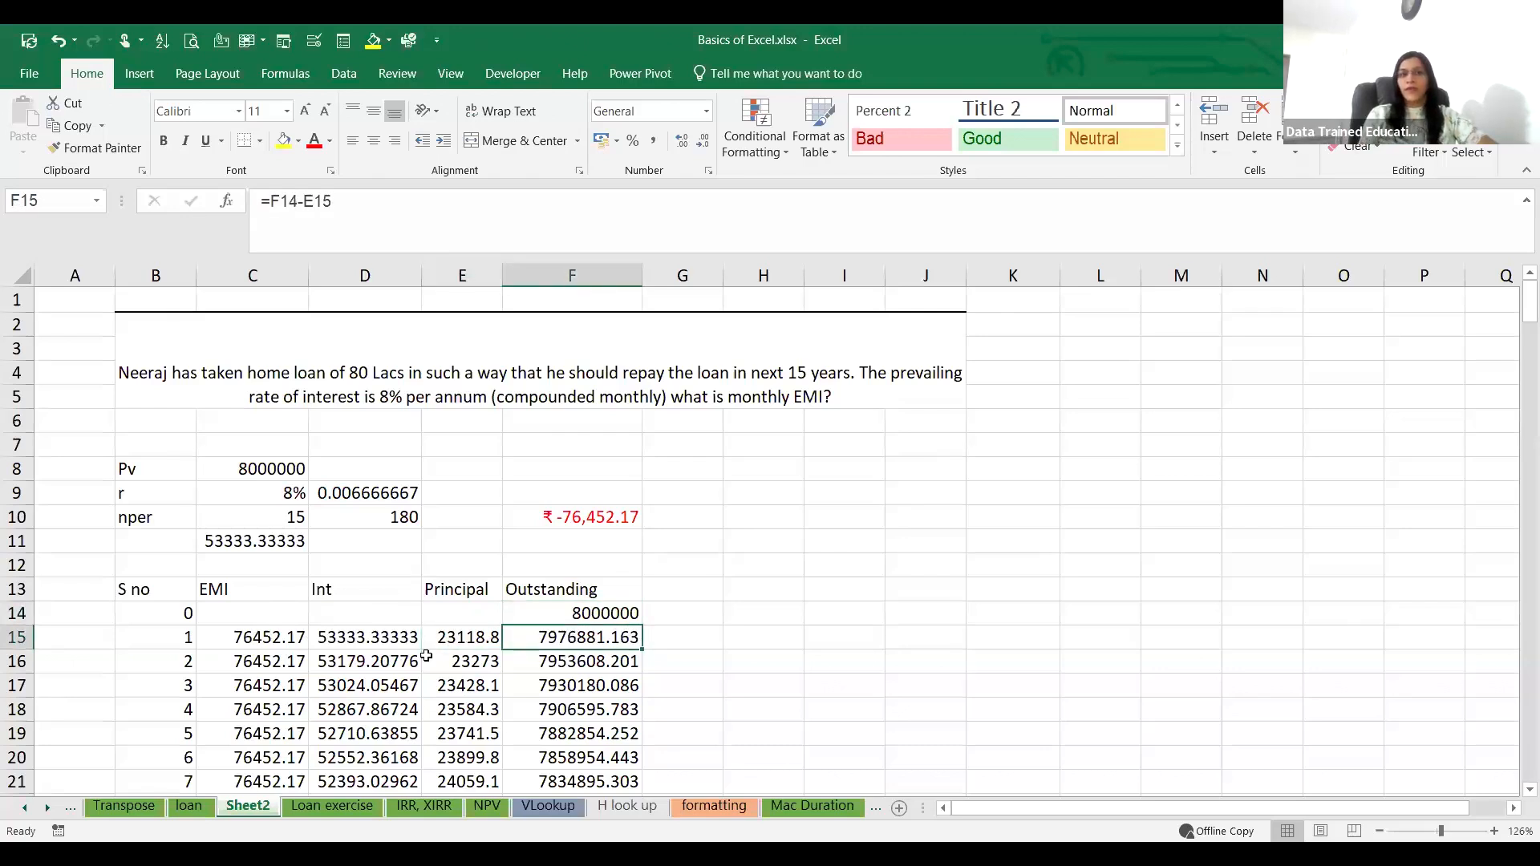
Step: Examine the first month's EMI, interest, principal and outstanding balance in C15 to F15, including the formulas behind them
left_click(729, 665)
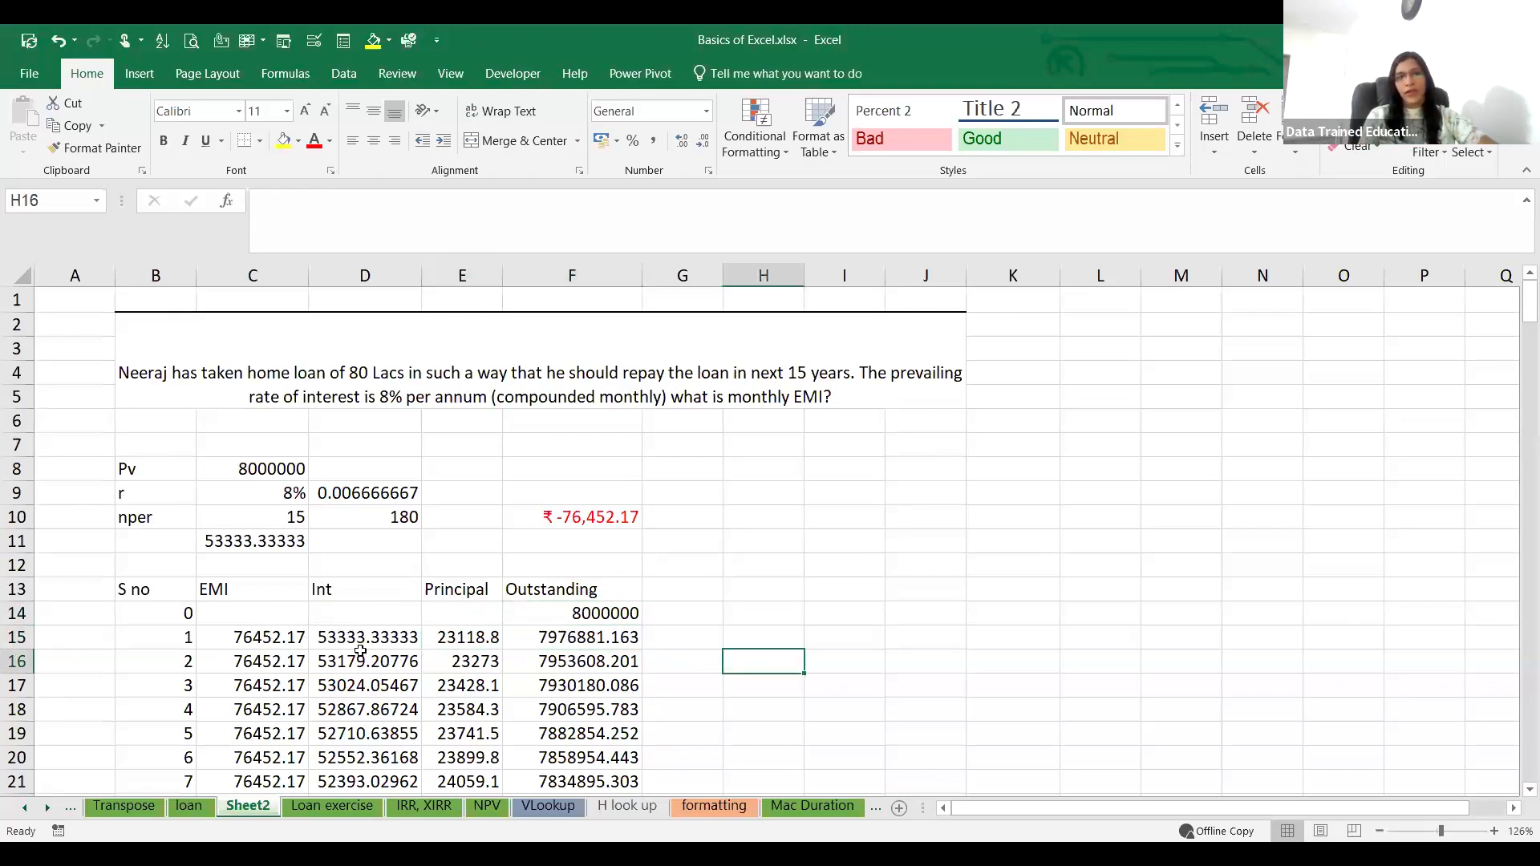
left_click_drag(404, 640, 584, 643)
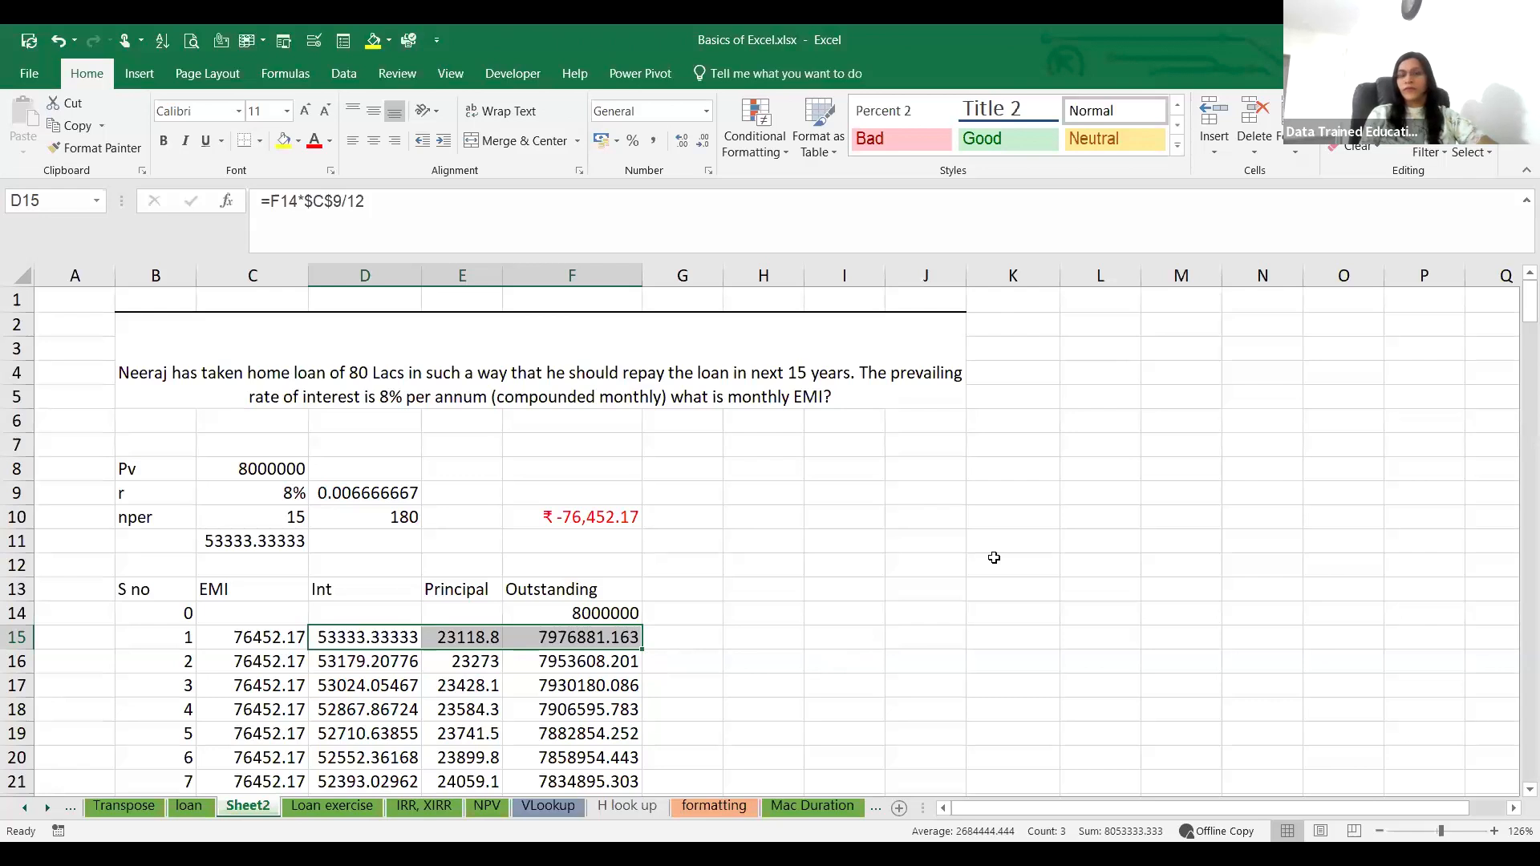
mouse_move(664, 658)
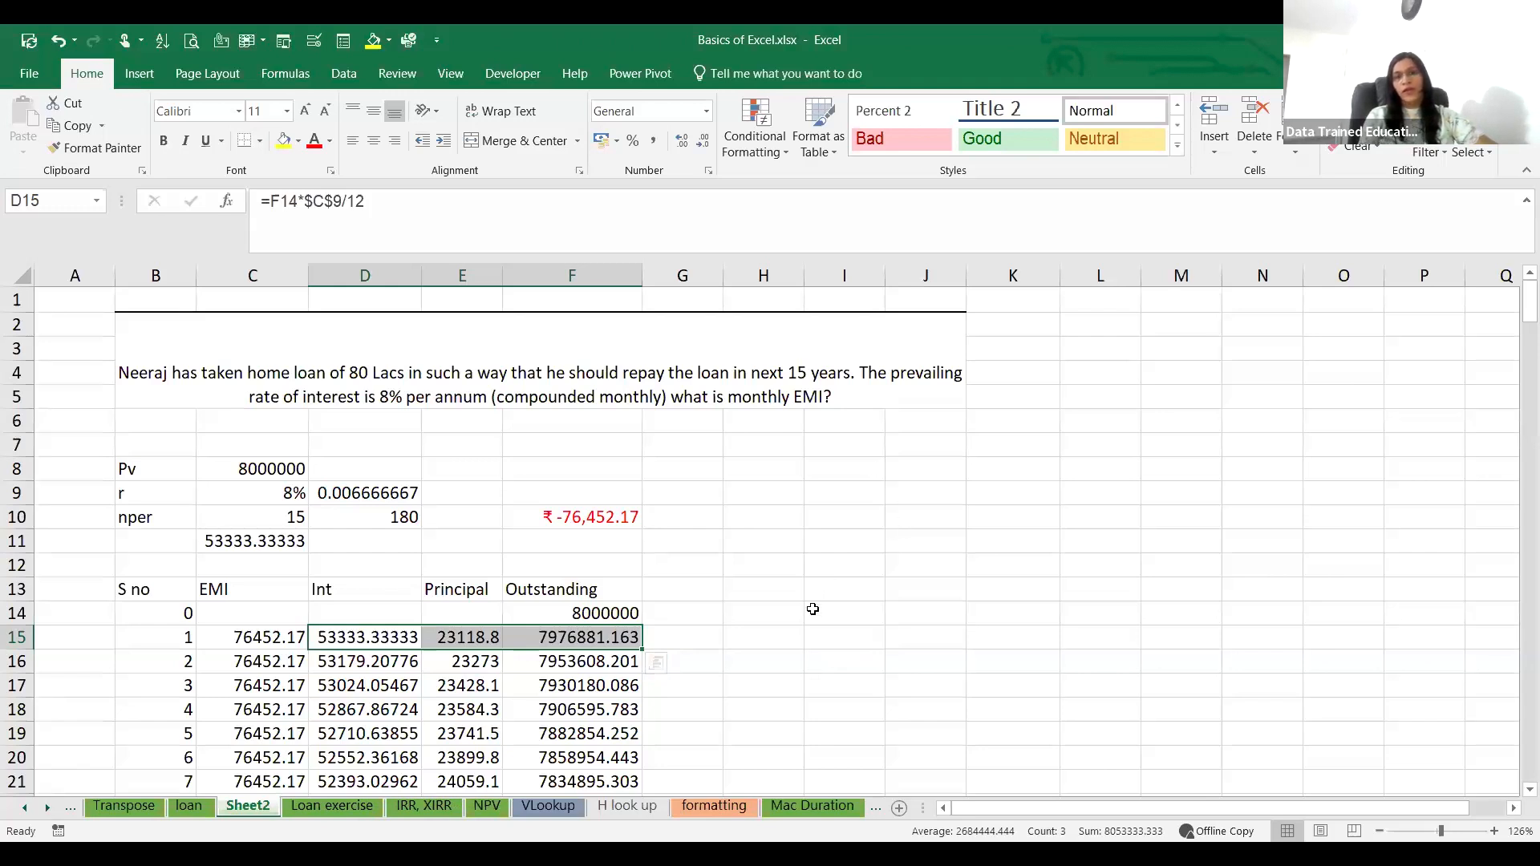
left_click(813, 611)
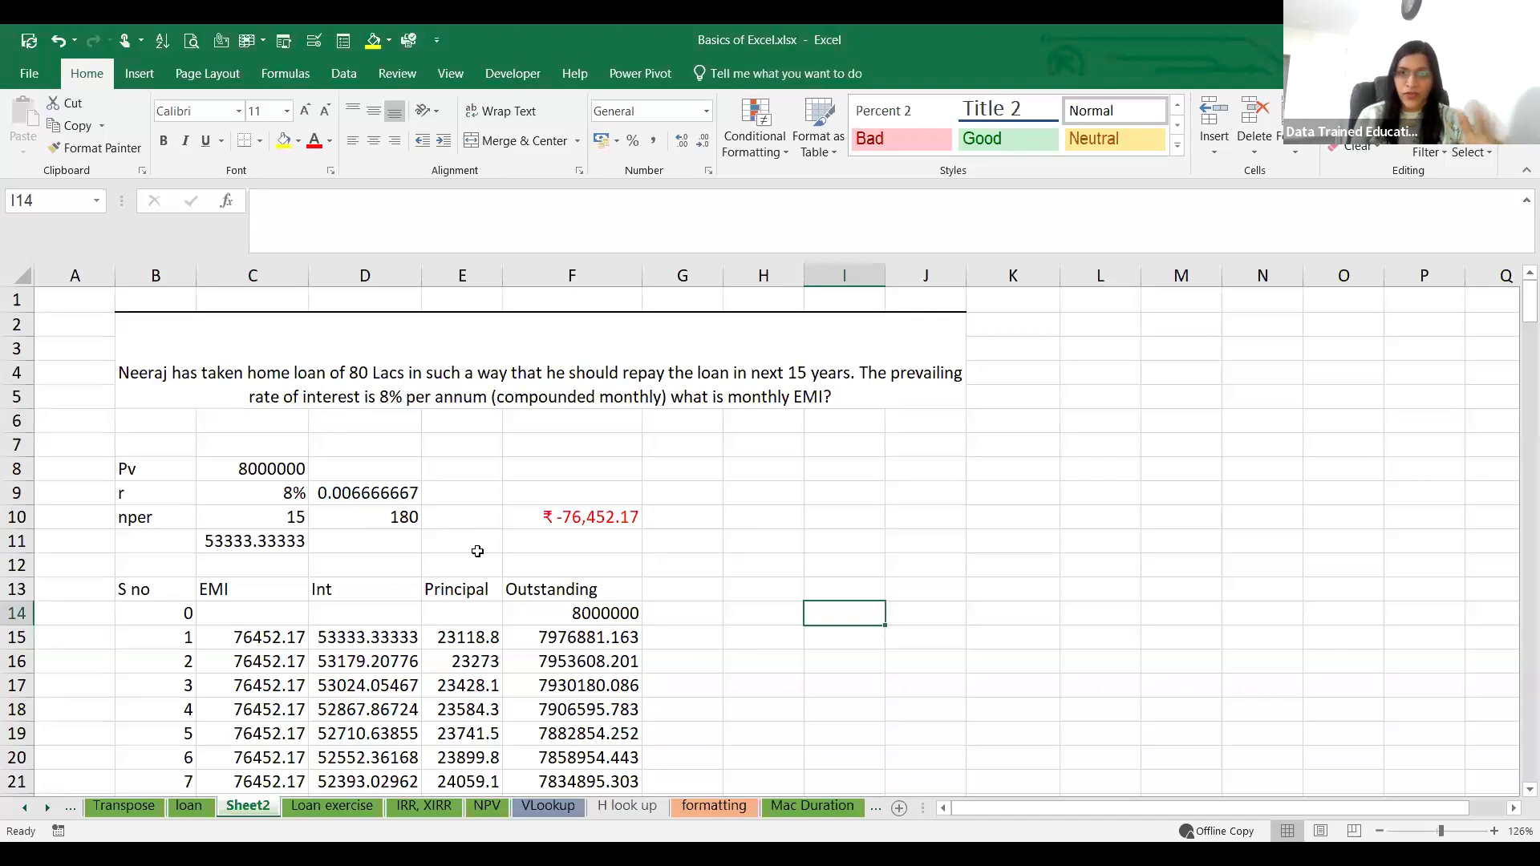
left_click(280, 642)
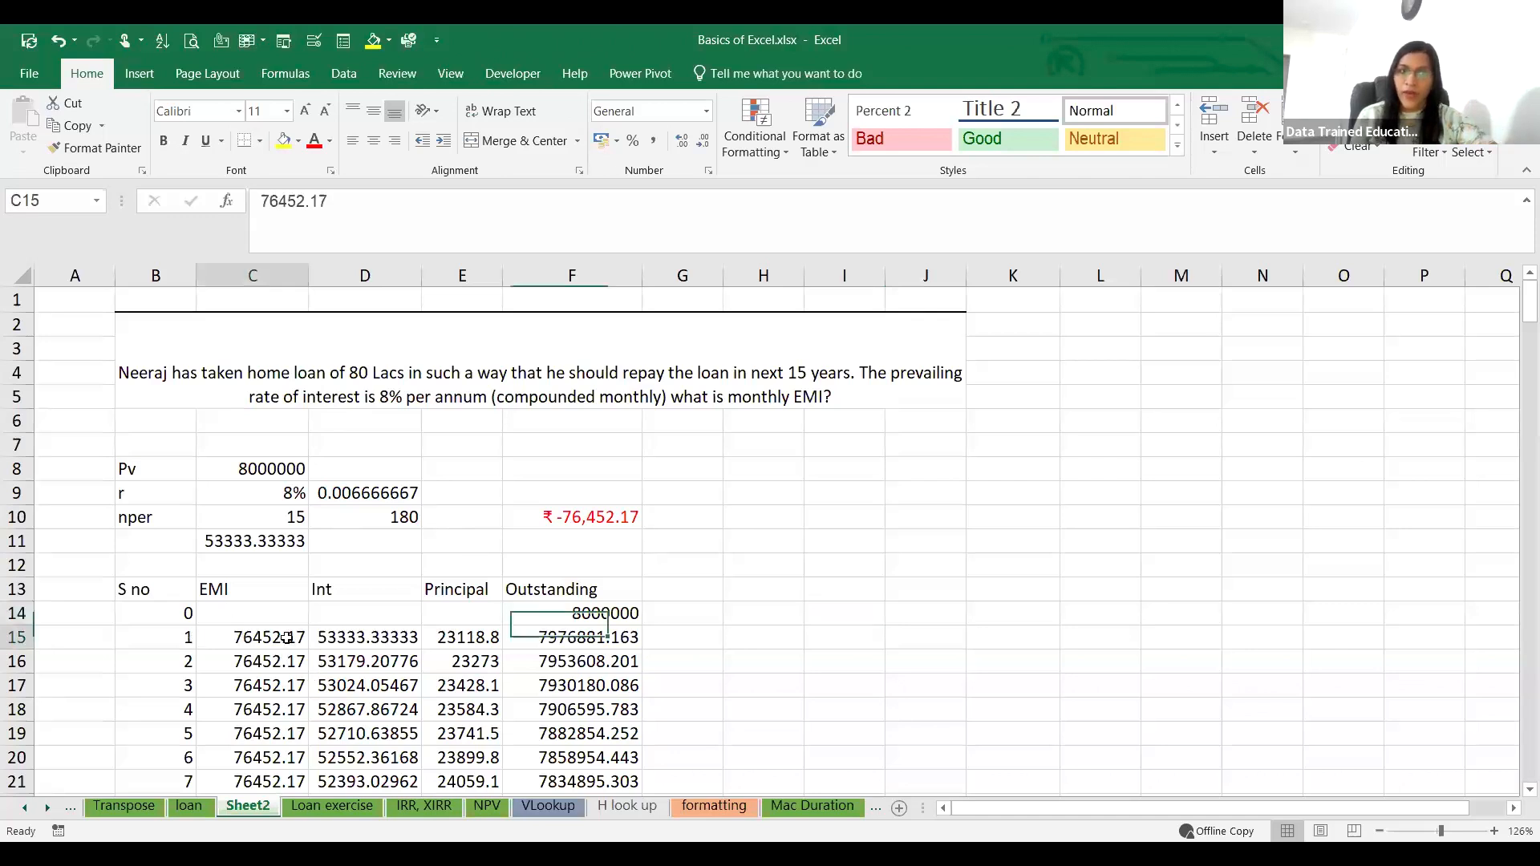
left_click(388, 636)
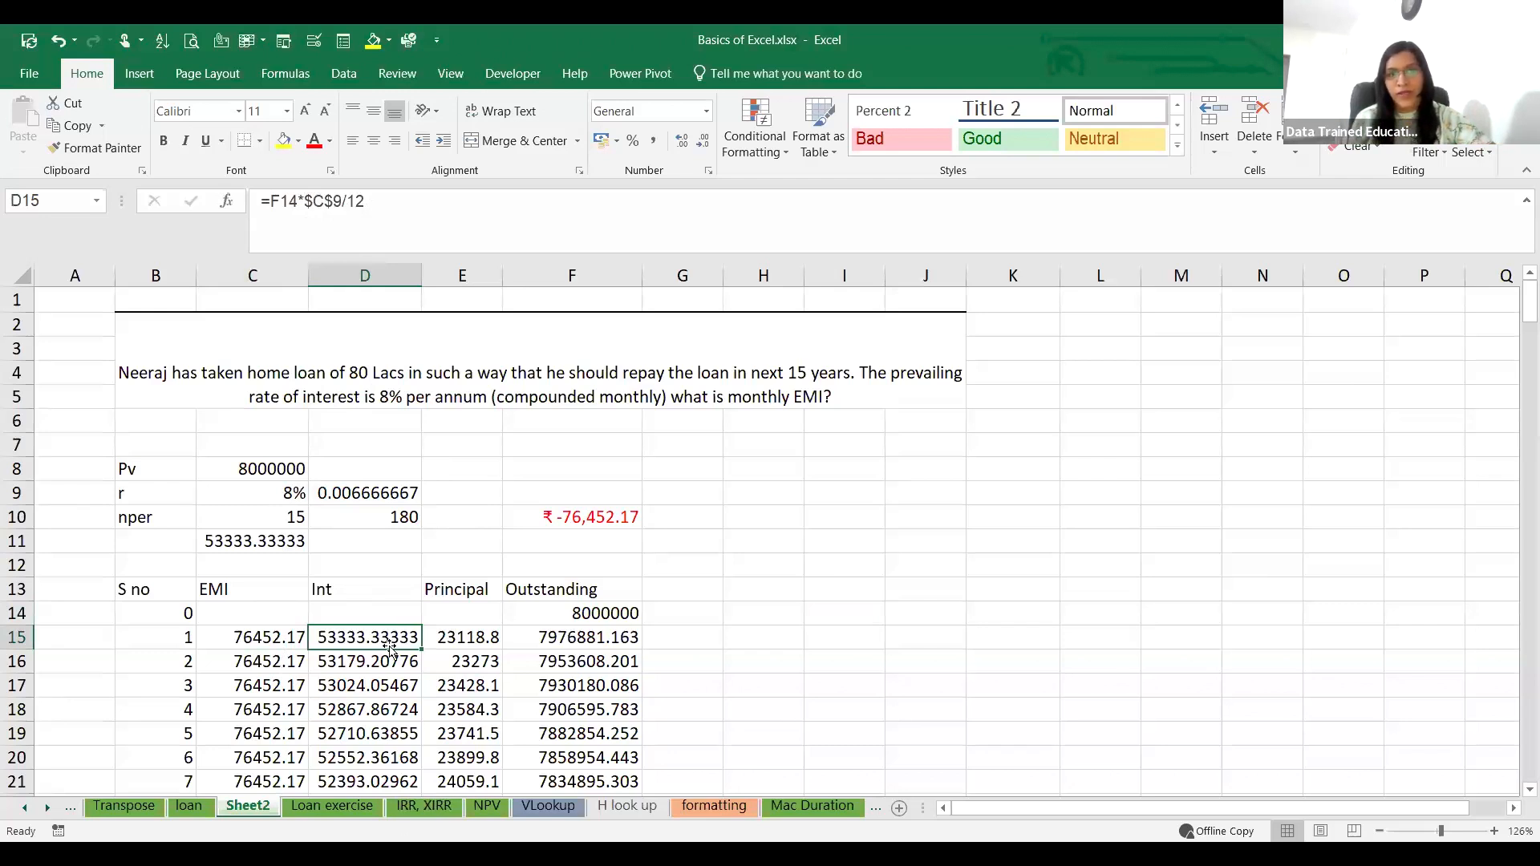
left_click(479, 636)
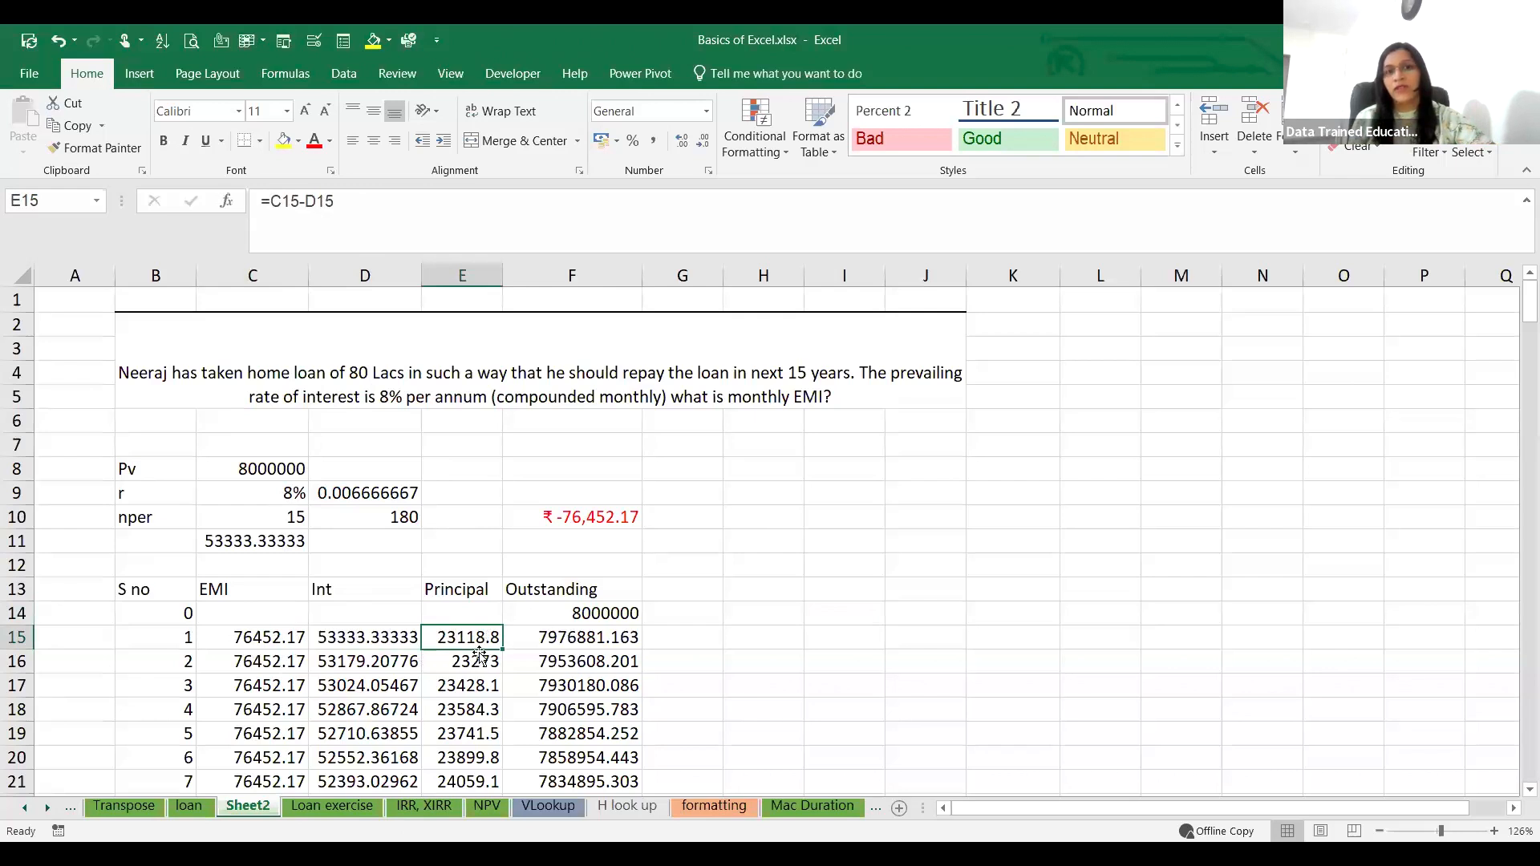
left_click(590, 639)
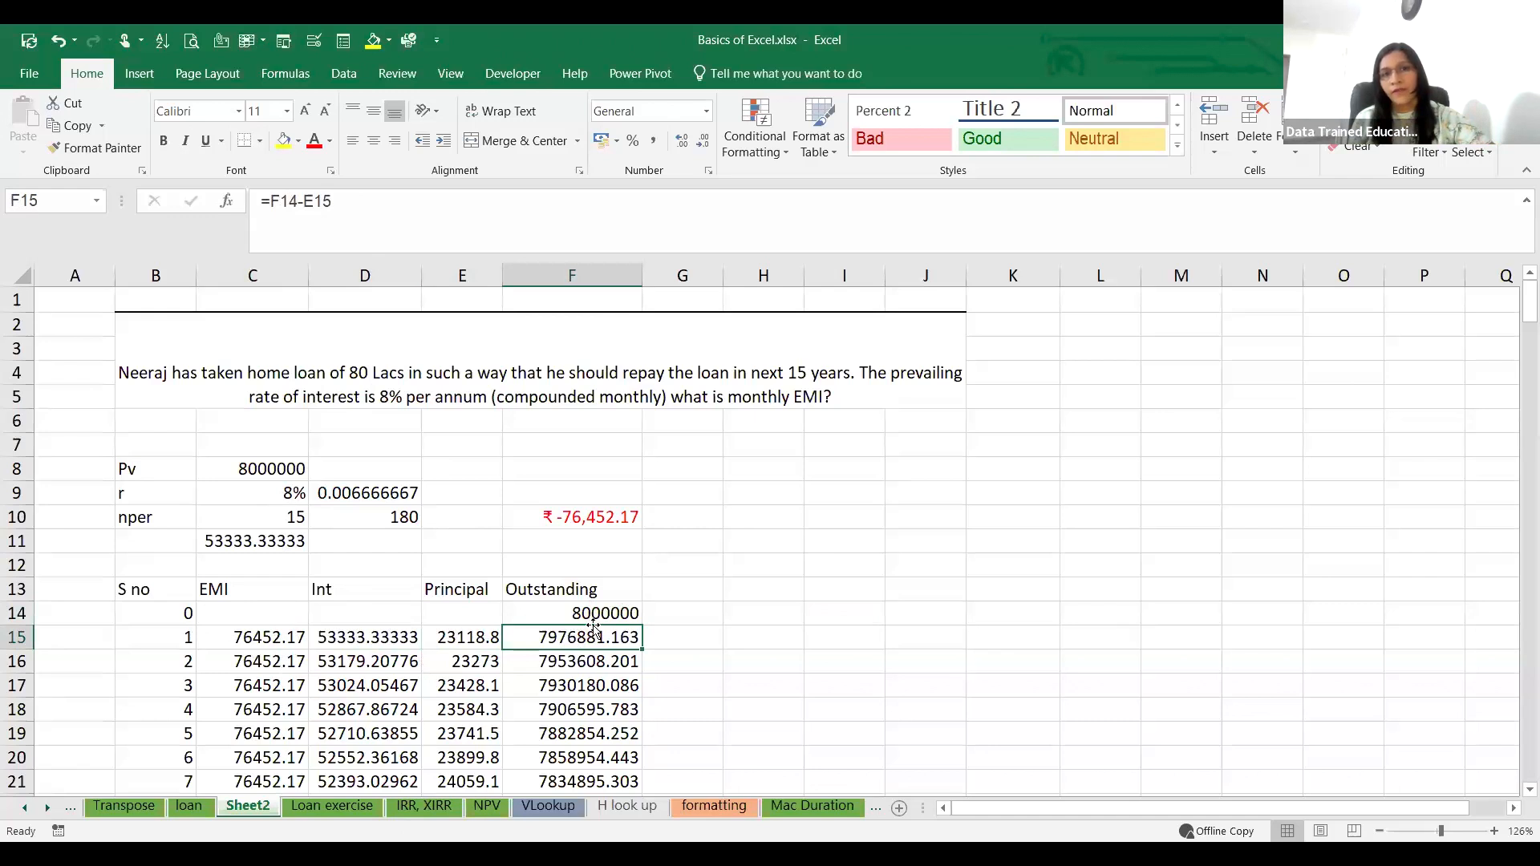
left_click(736, 655)
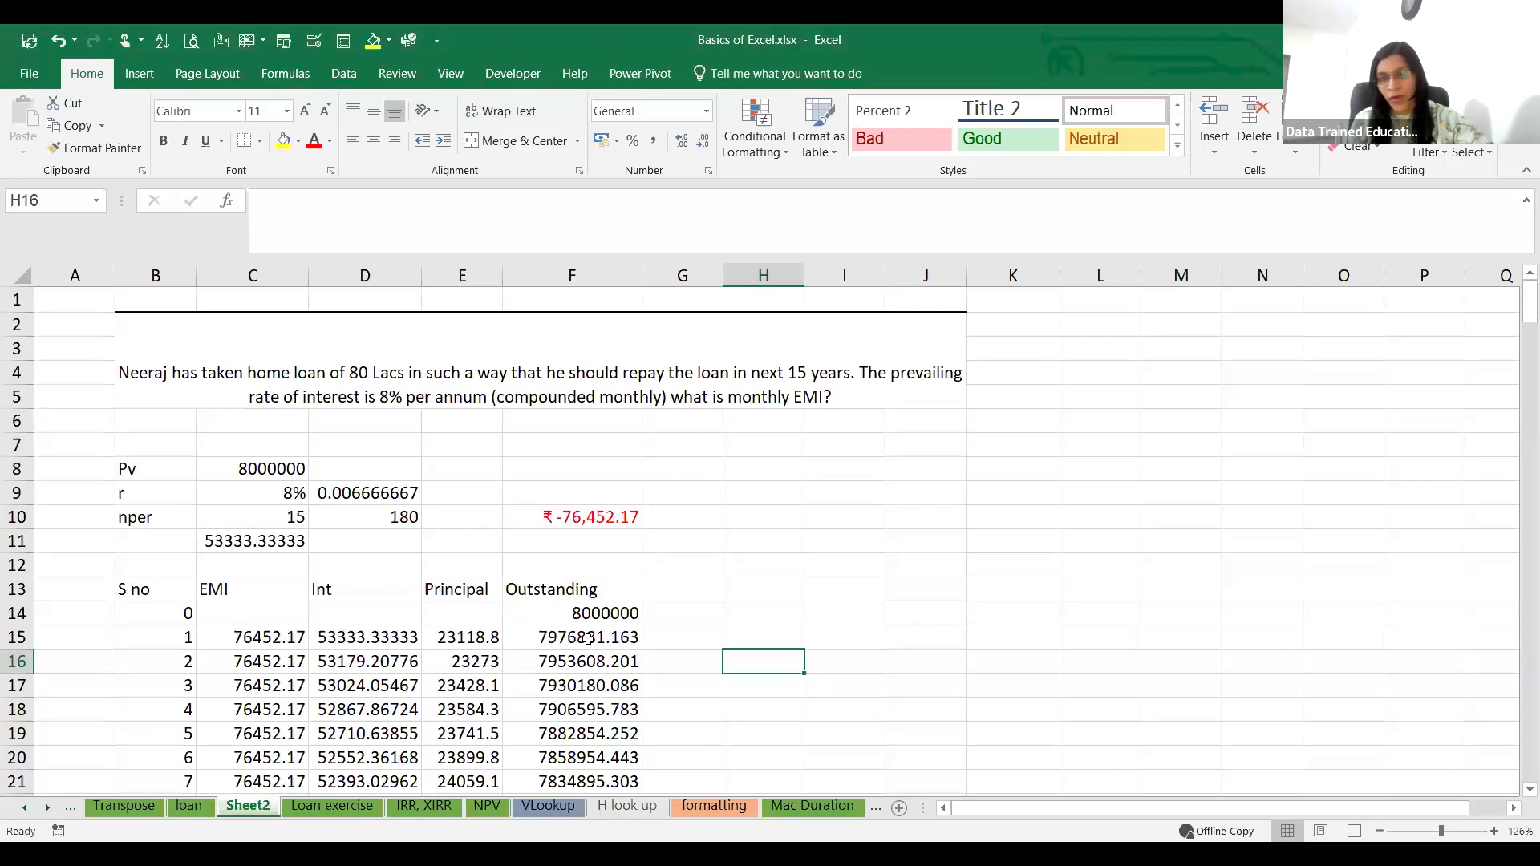
Step: Fill the interest, principal and outstanding formulas from D15:F15 down the whole schedule to month 180
left_click_drag(401, 635, 614, 642)
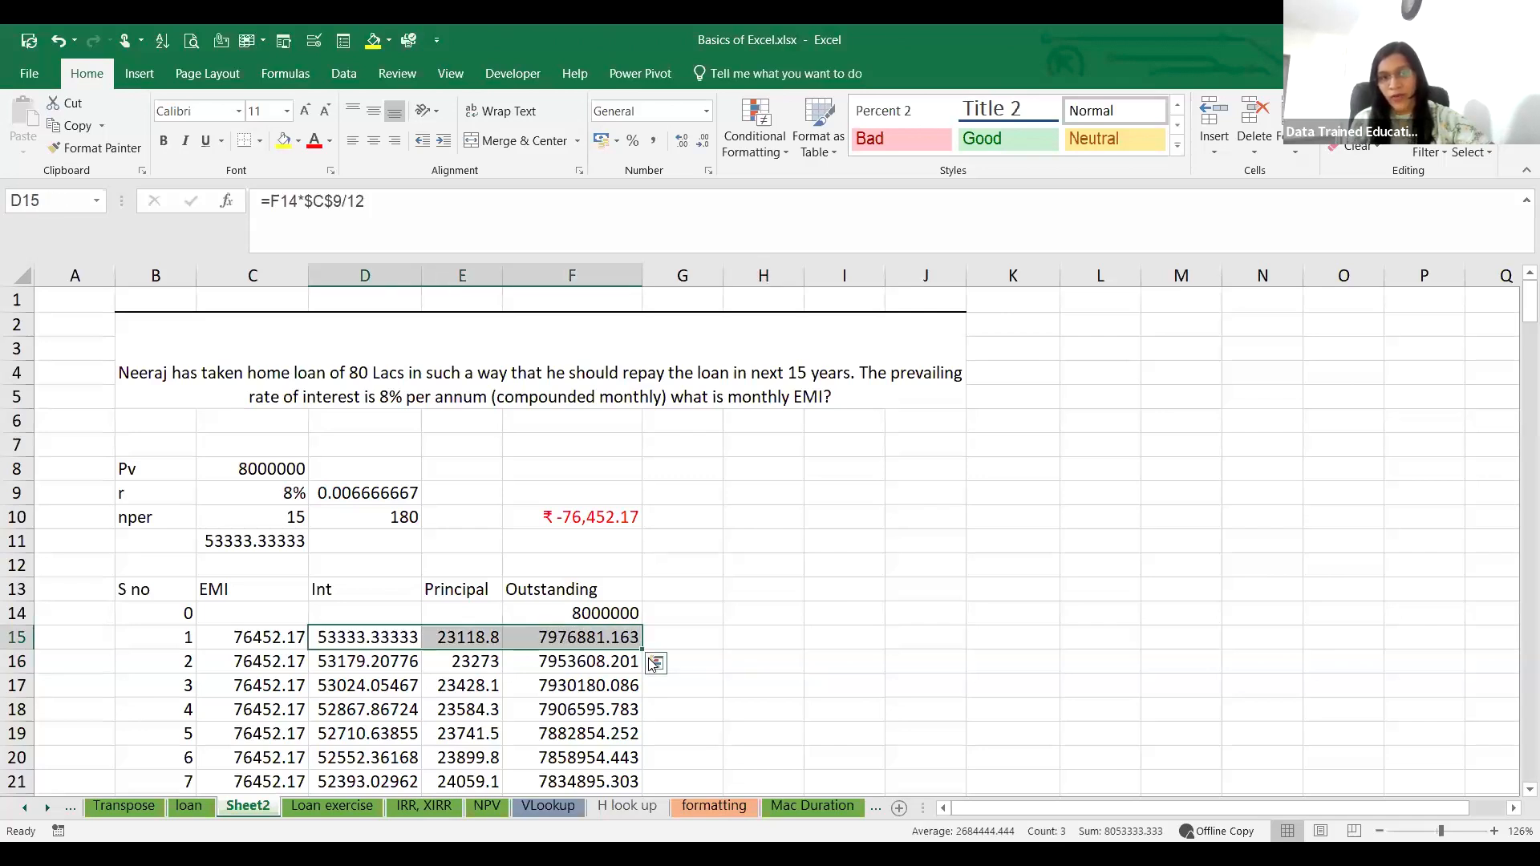
double_click(641, 649)
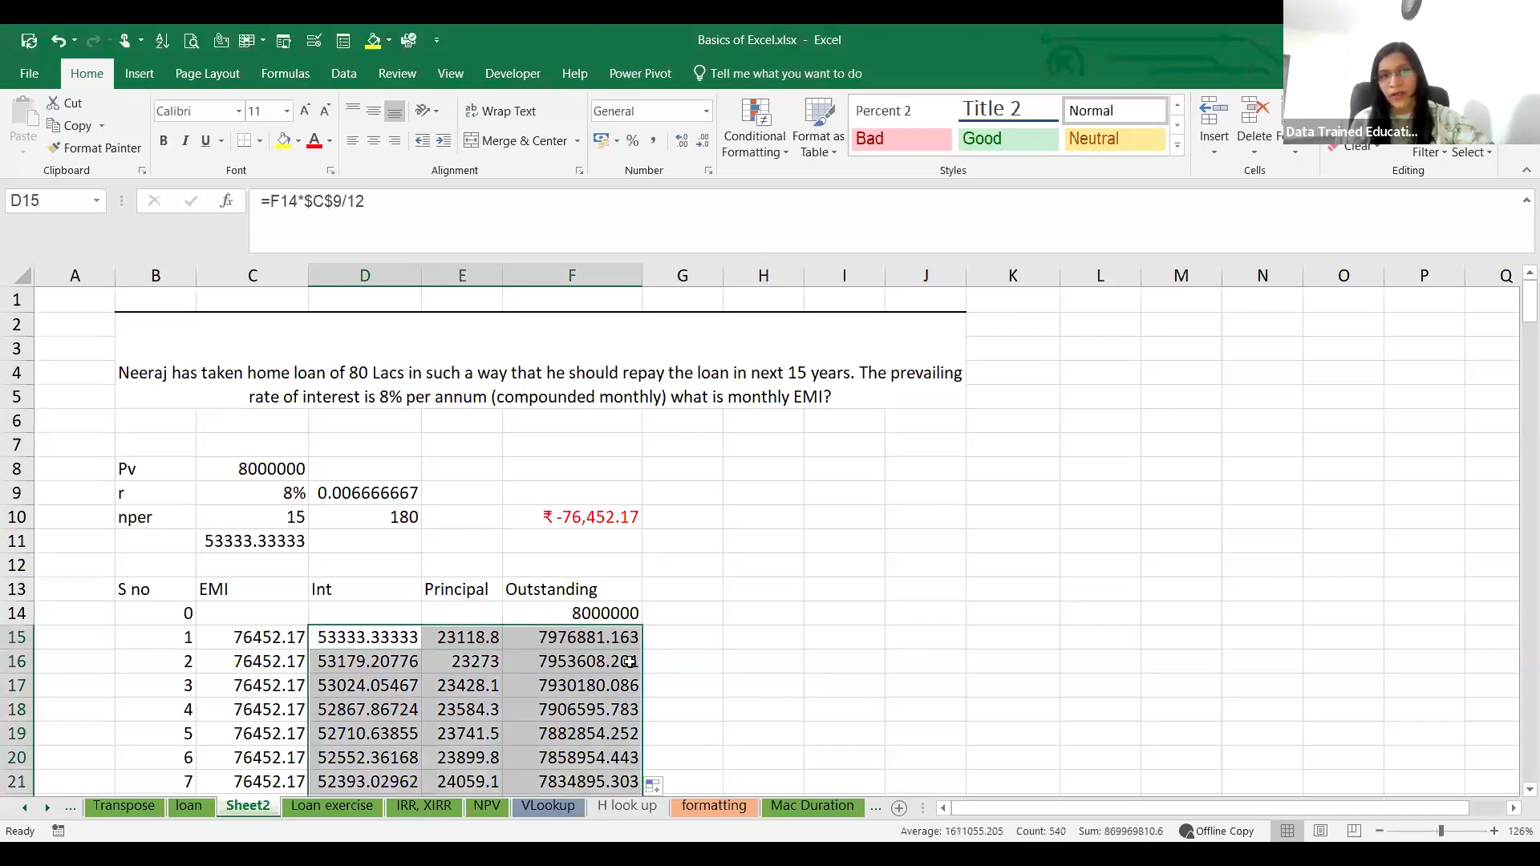
left_click(768, 643)
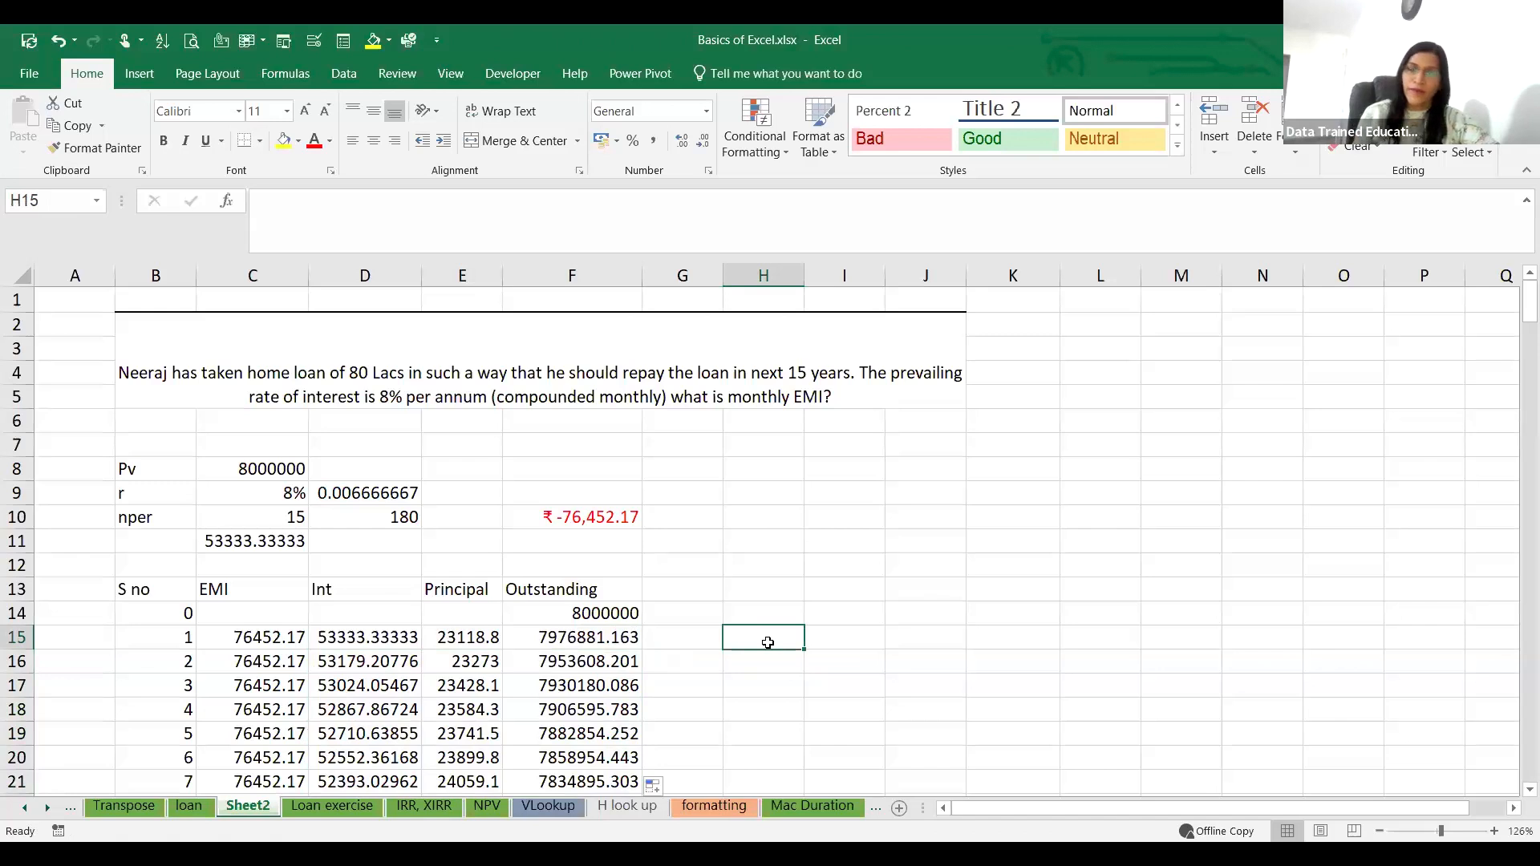
Step: Examine the filled repayment schedule through month 180, including the closing outstanding balance in F194
scroll(819, 622, "down", 14)
scroll(846, 603, "down", 20)
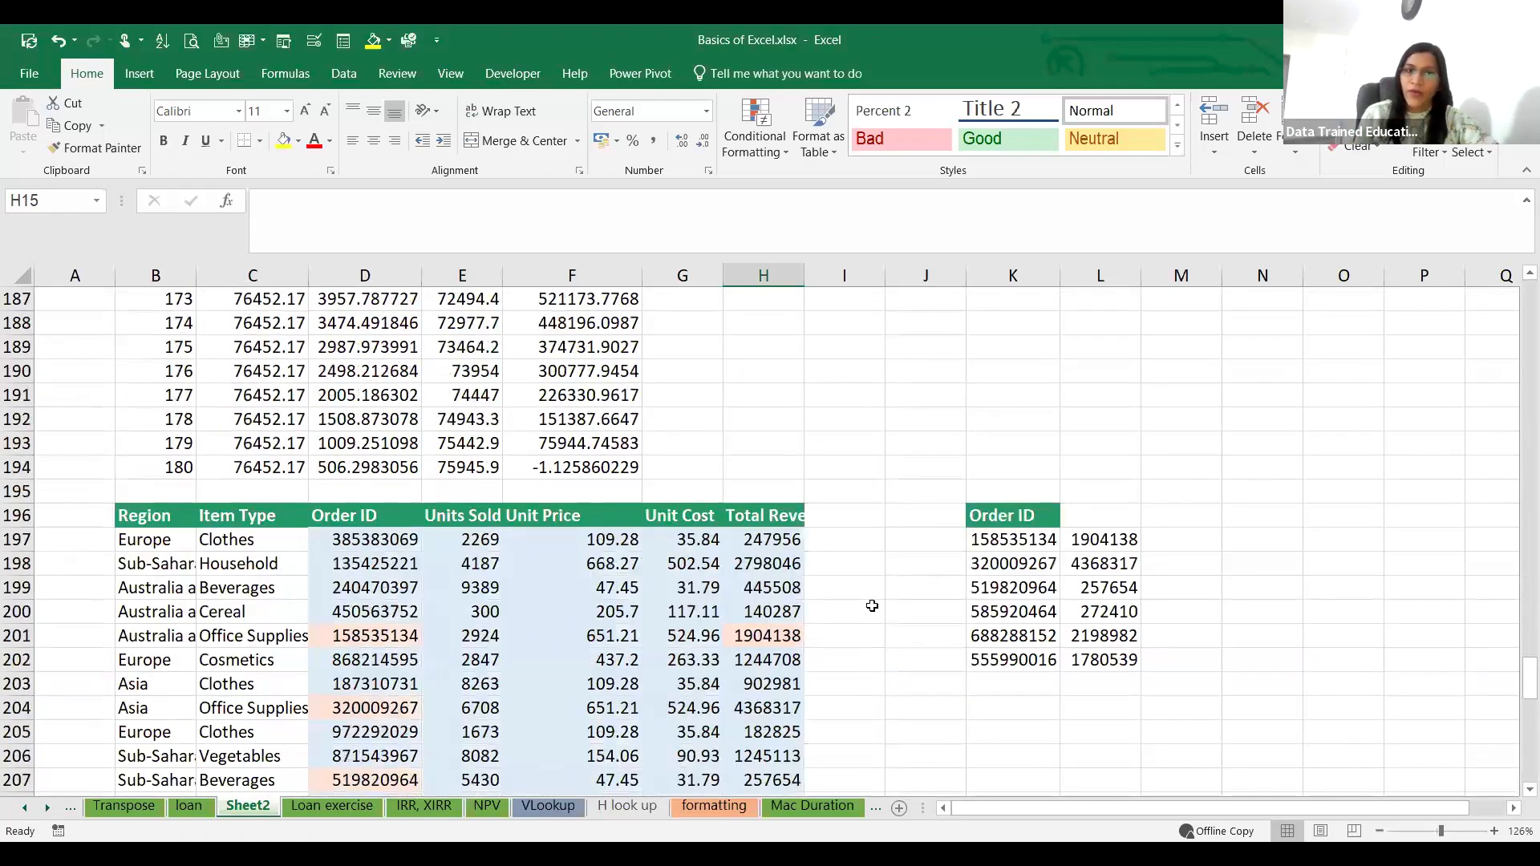
scroll(872, 606, "down", 7)
scroll(872, 593, "up", 16)
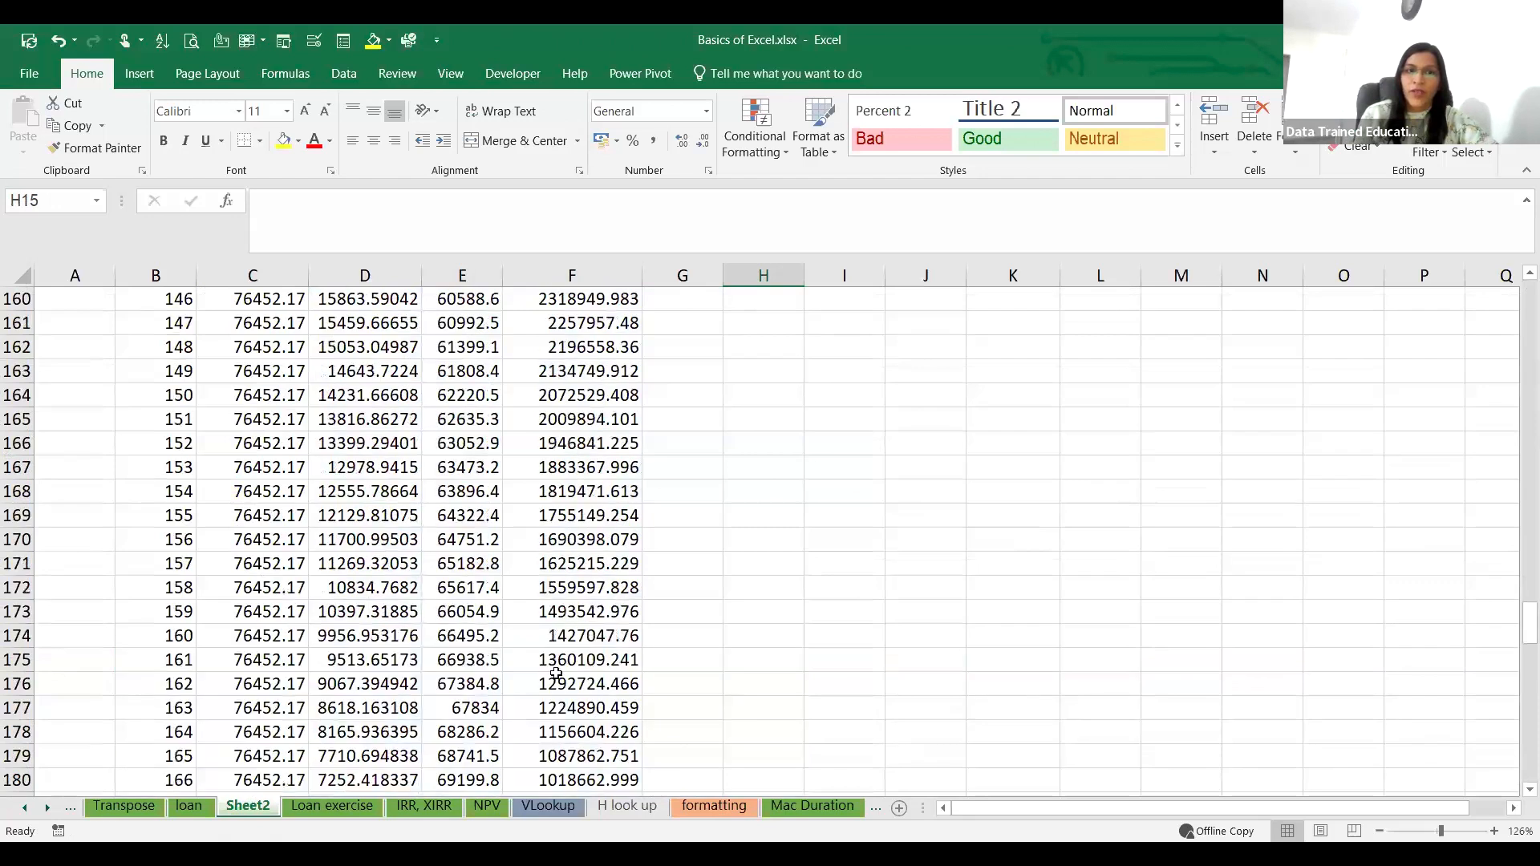
scroll(556, 674, "down", 6)
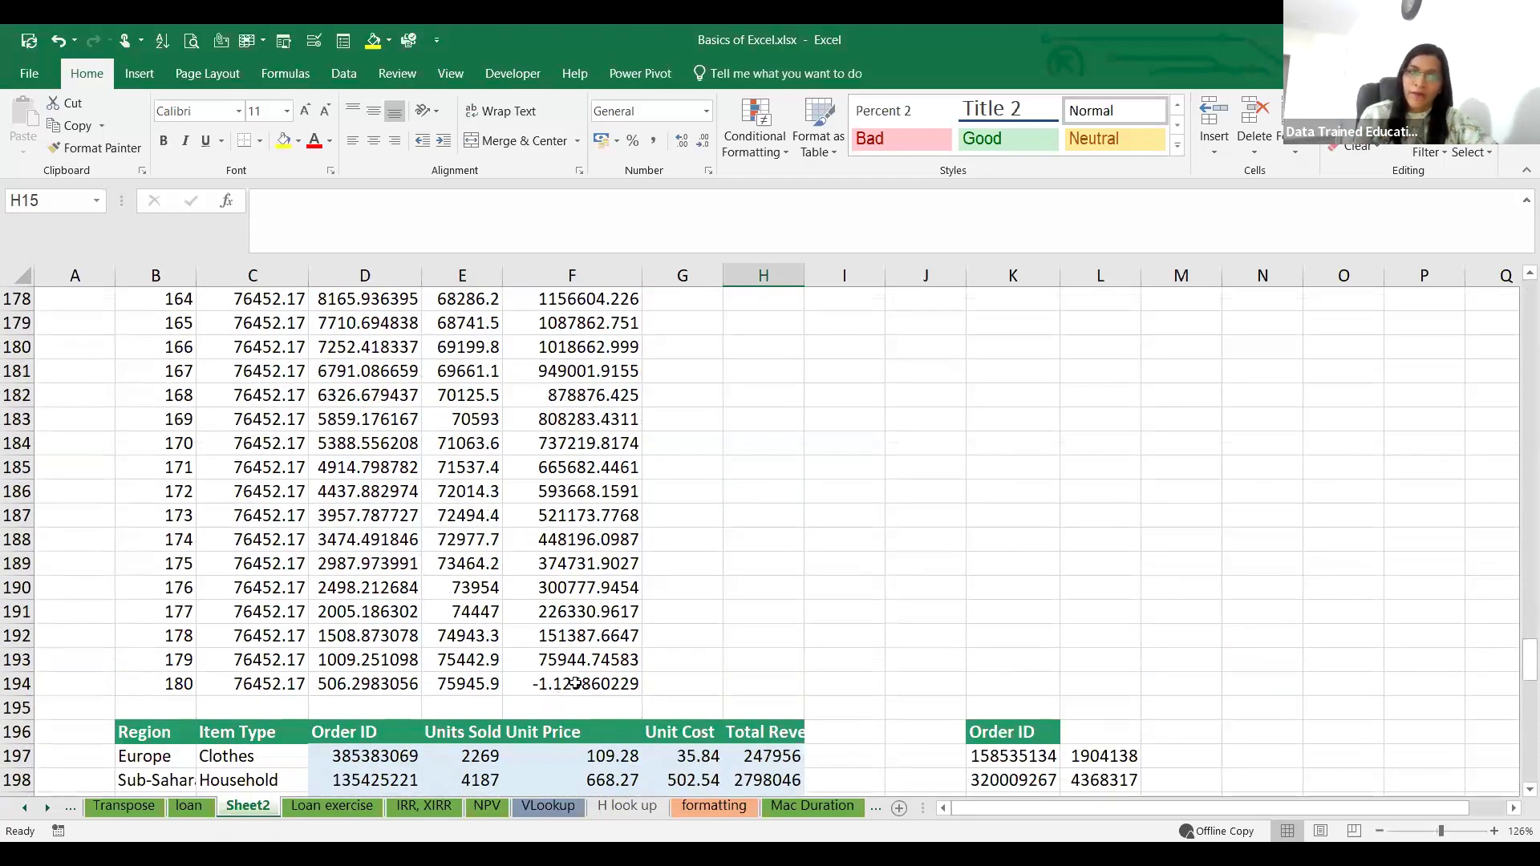
scroll(750, 613, "up", 20)
scroll(750, 613, "up", 16)
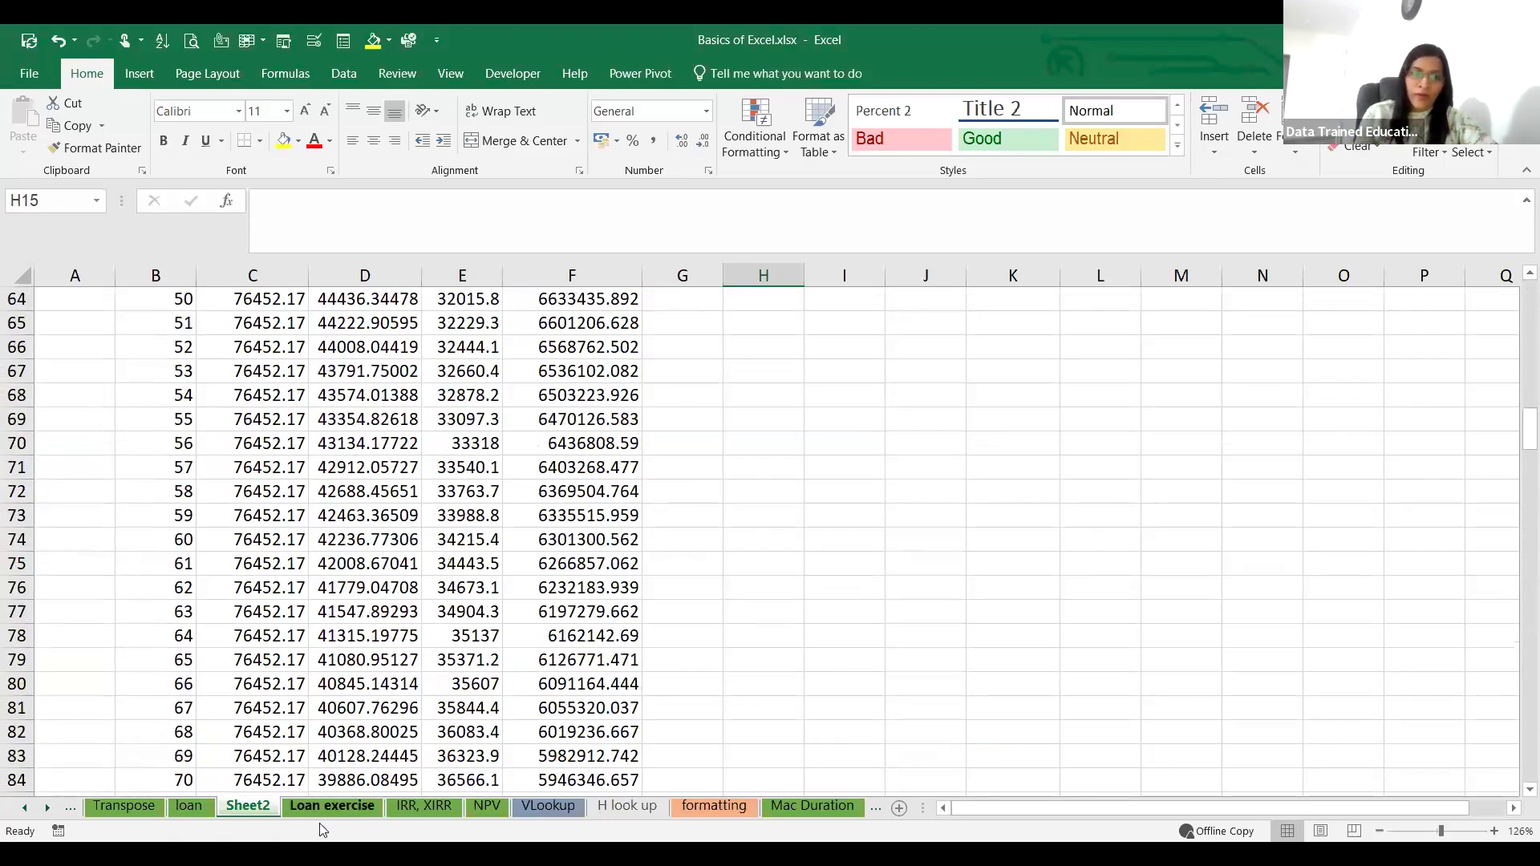
Step: On the IRR, XIRR sheet, paste the note "Both financial metrics used to measure the profitability of an investment." into I23
left_click(425, 806)
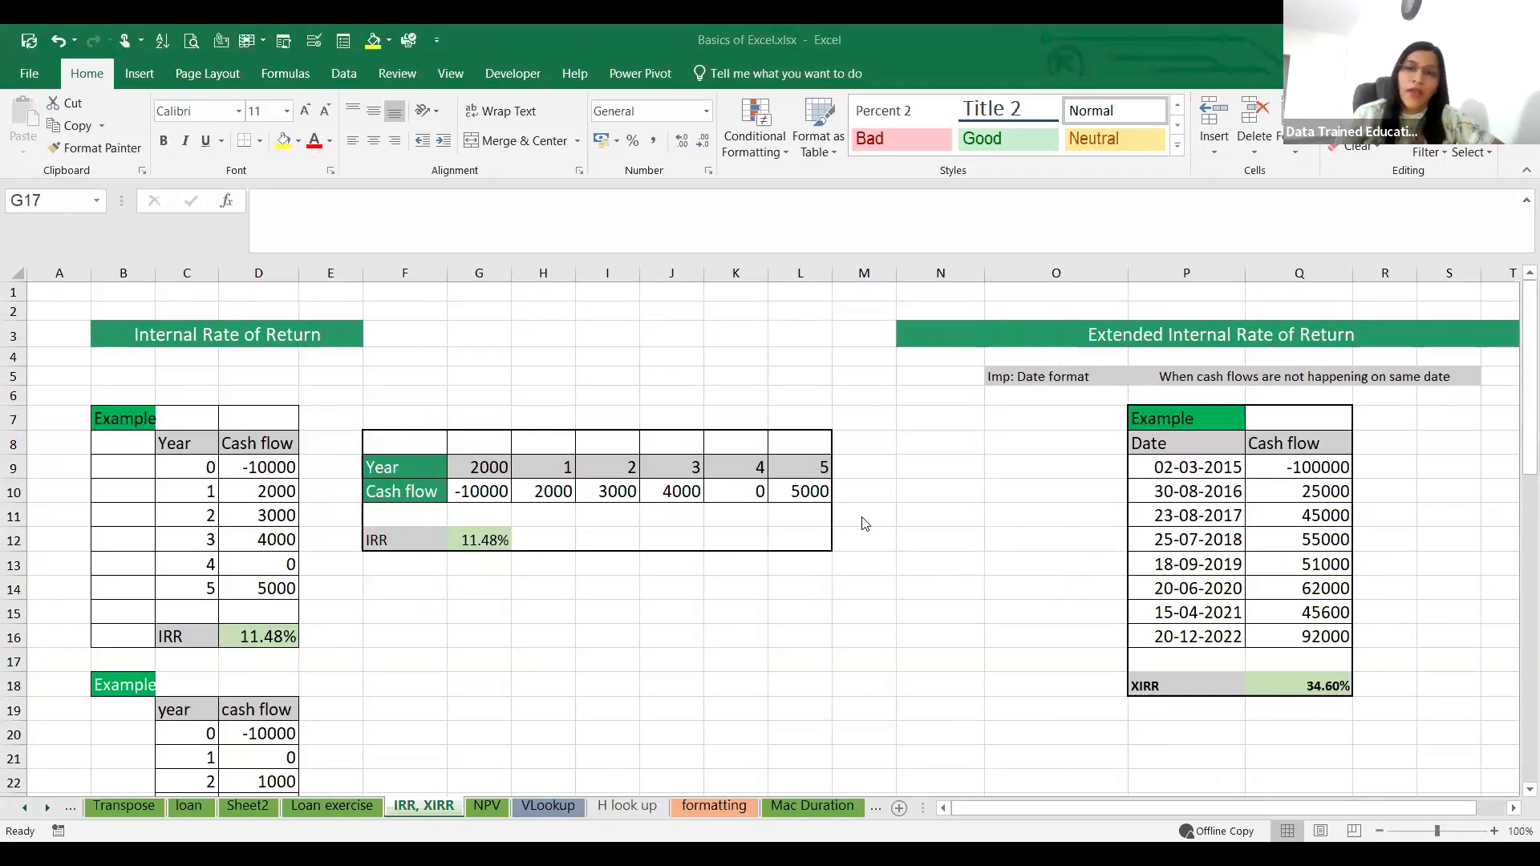
scroll(865, 523, "down", 6)
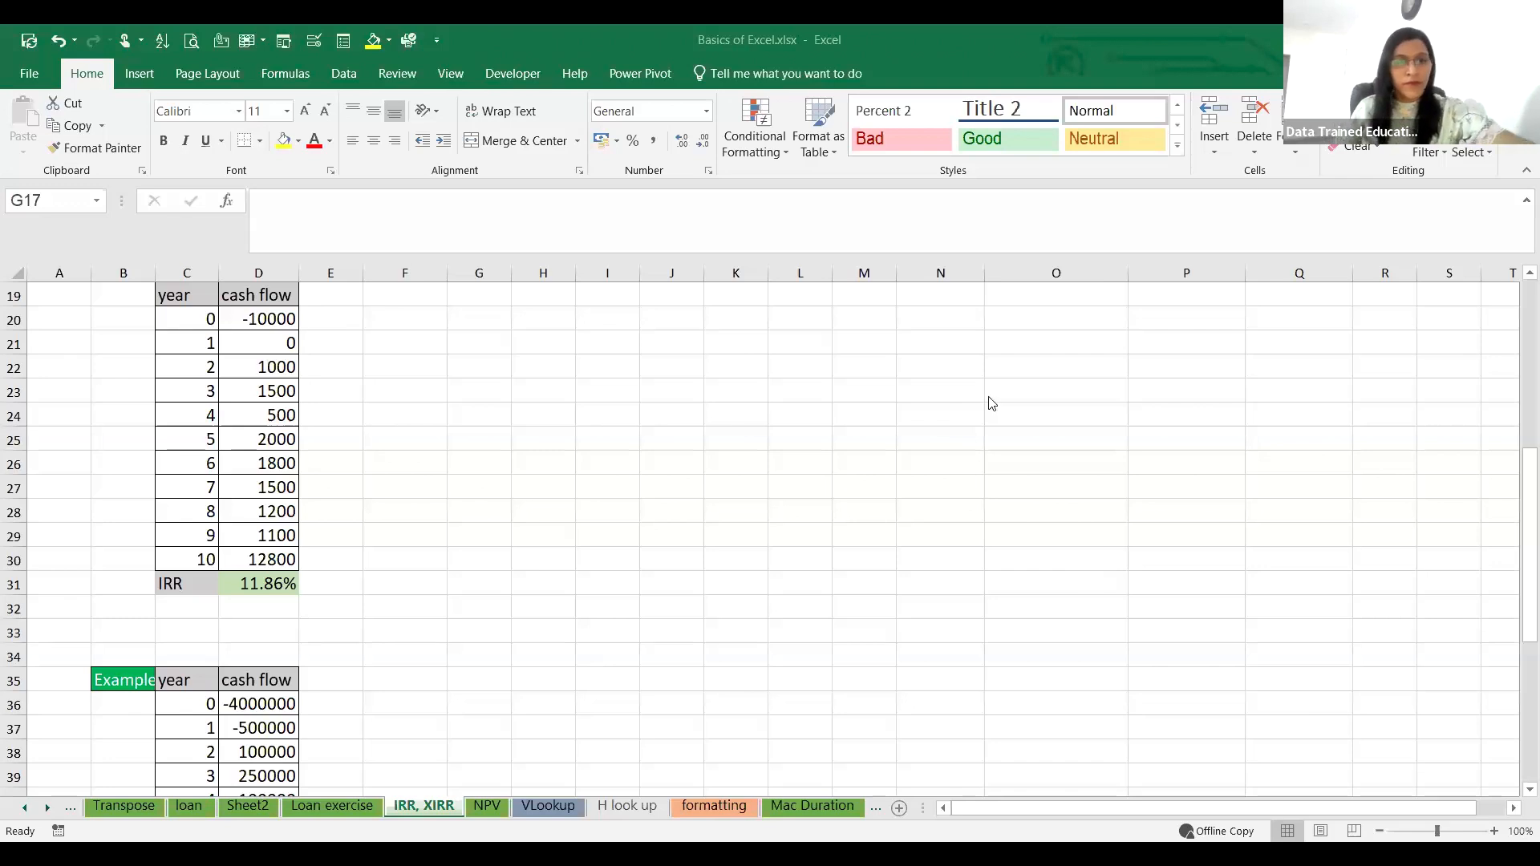
left_click(611, 396)
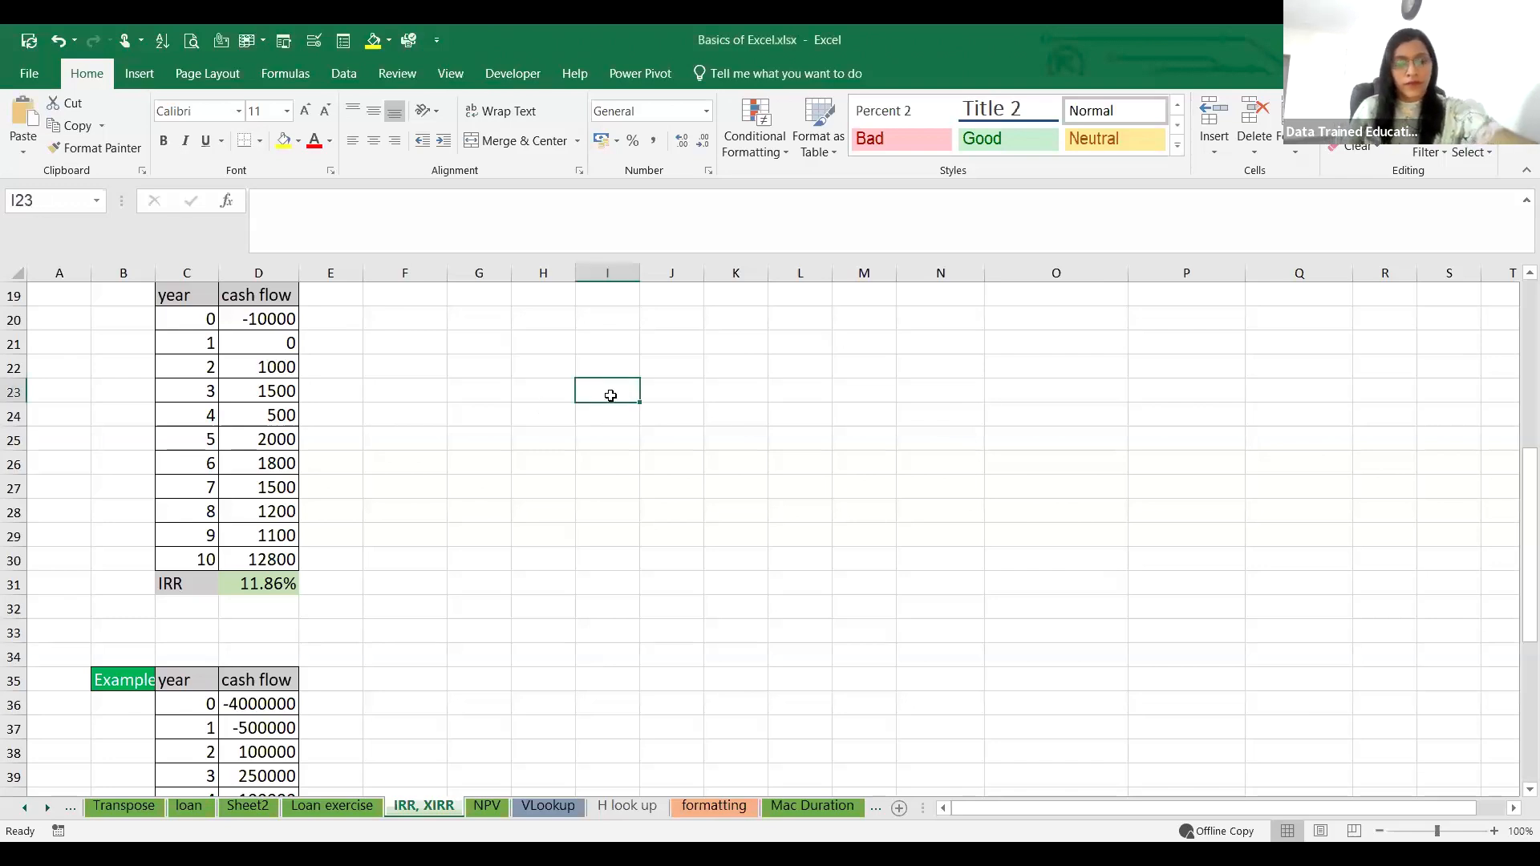
type("Both financial metrics used to measure the profitability of an investment.")
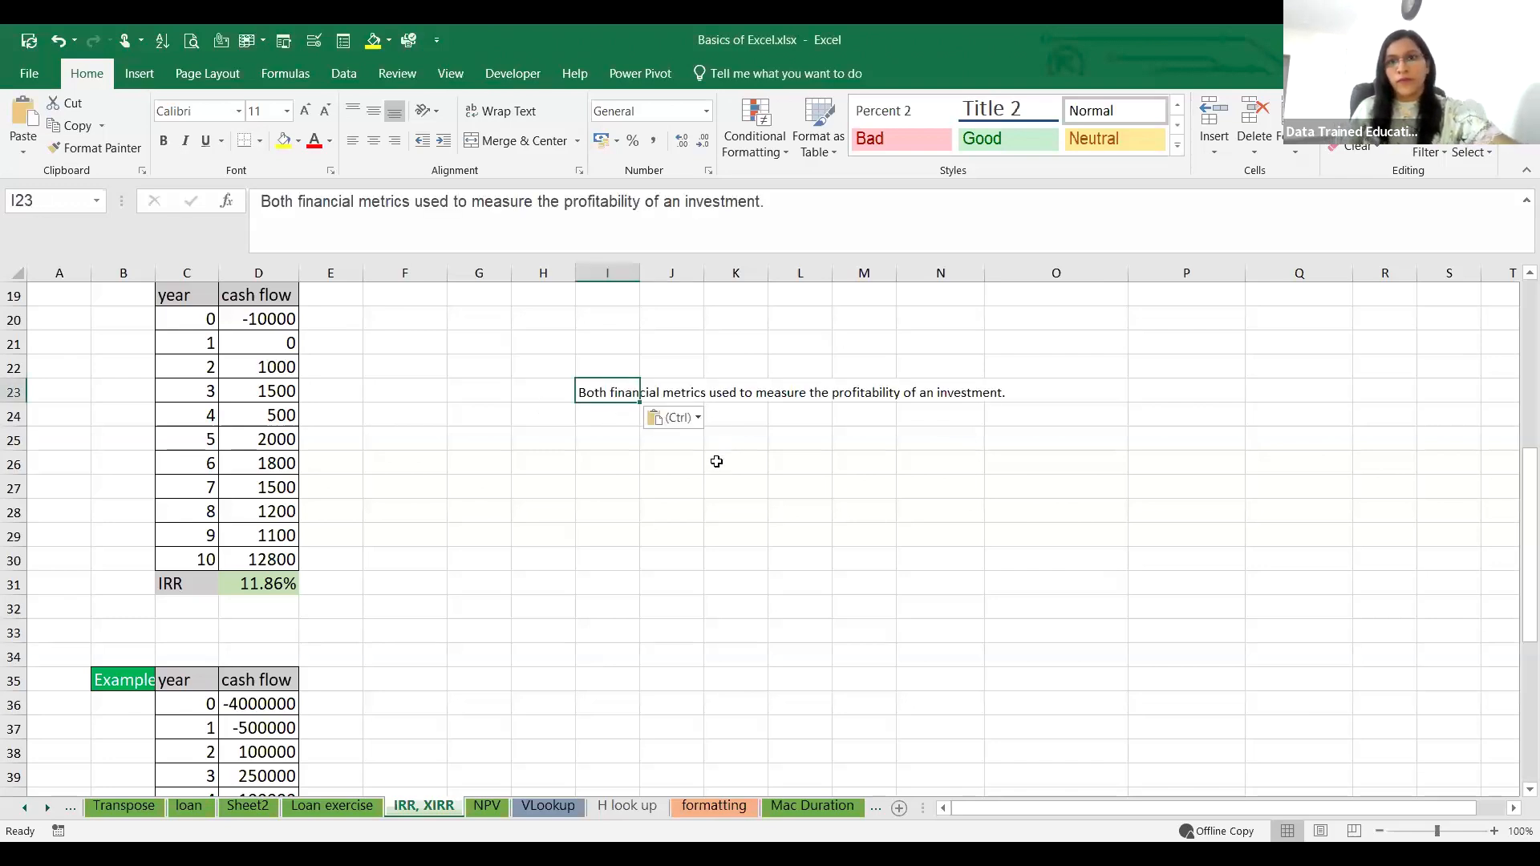
Step: Paste the note "IRR is used during regular period of intervals and XIRR is used when there are irregular period of intervals" into I21
key("alt+Tab")
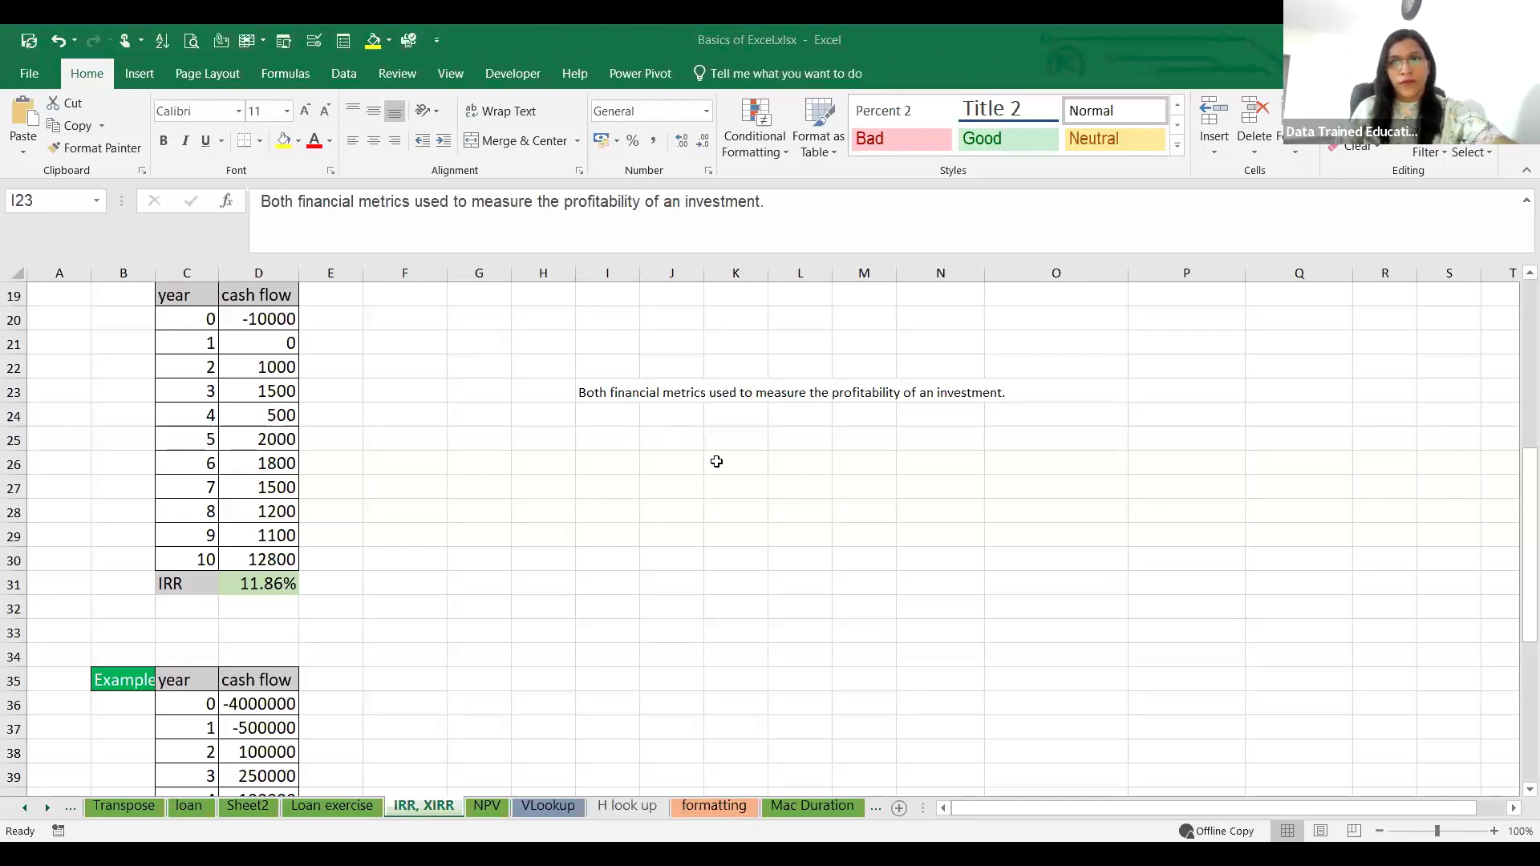
left_click(595, 341)
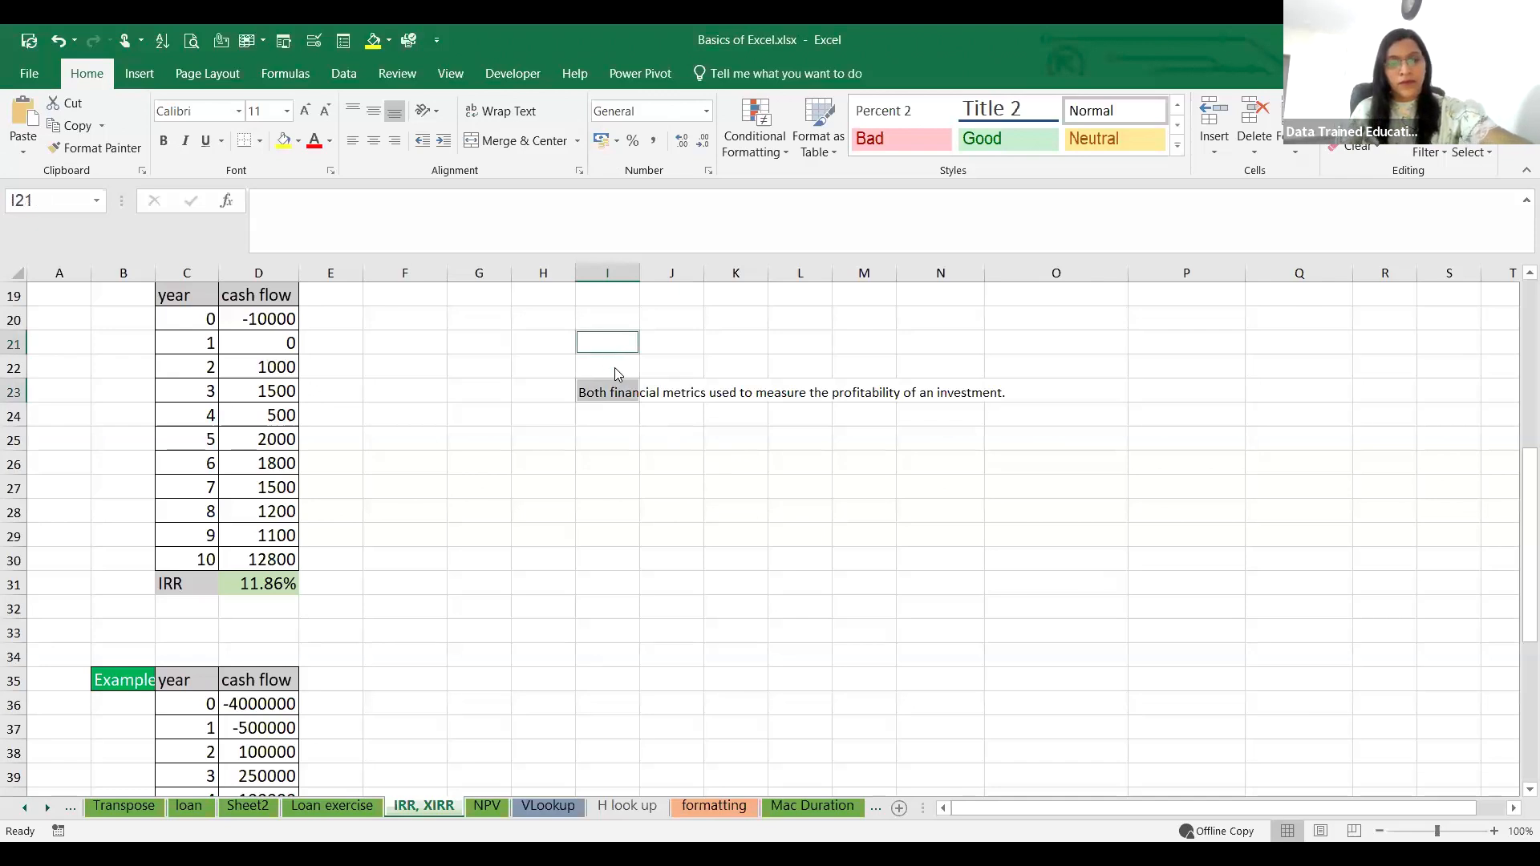
key("ctrl+v")
left_click(772, 505)
left_click(623, 347)
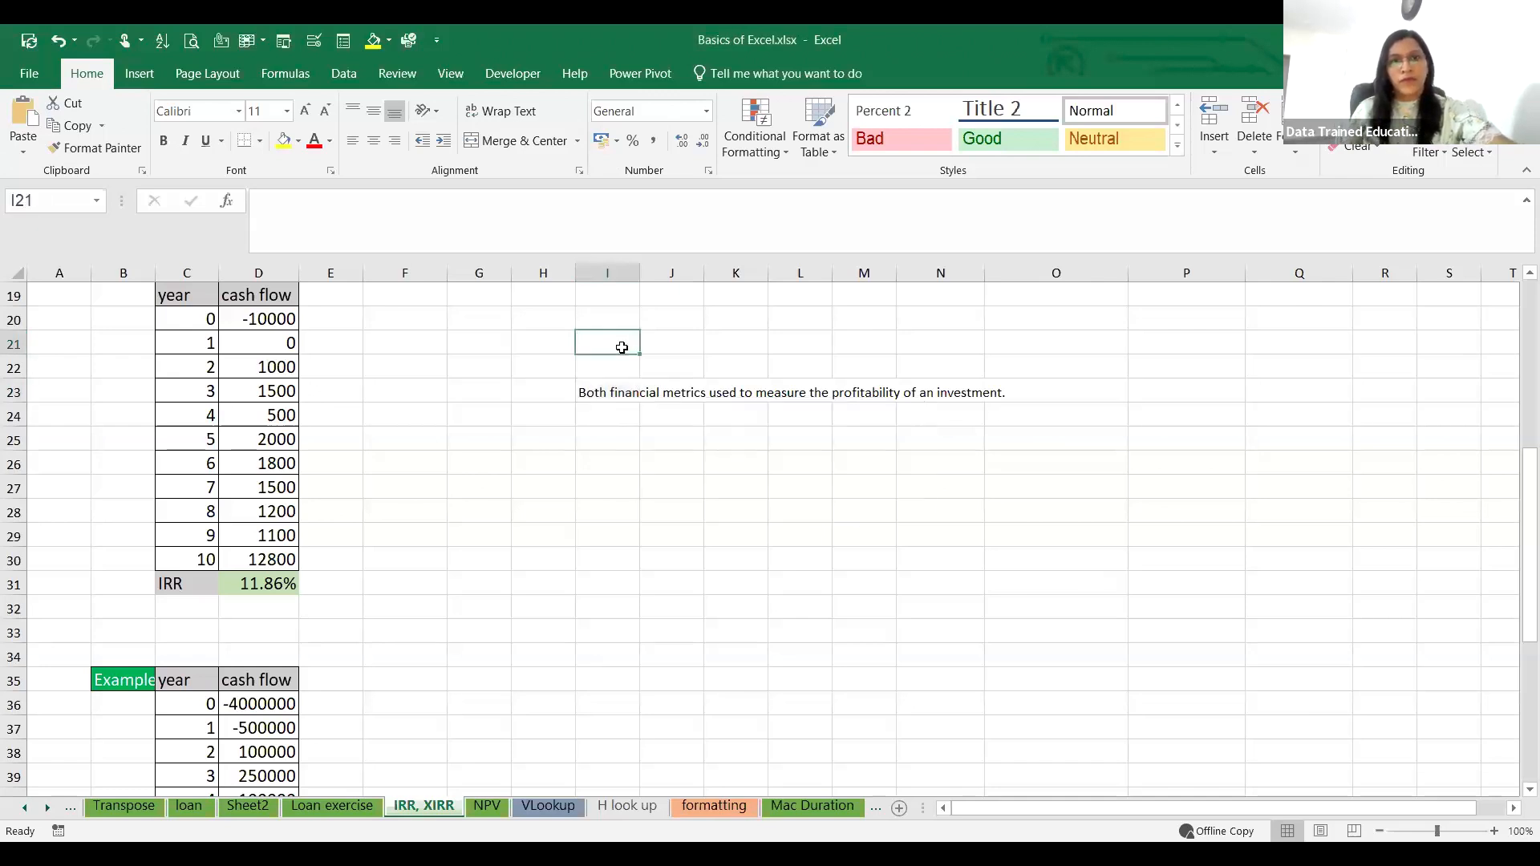
type("IRR is used during regular period of intervals and XIRR is used when there are irregular period of intervals")
left_click(688, 512)
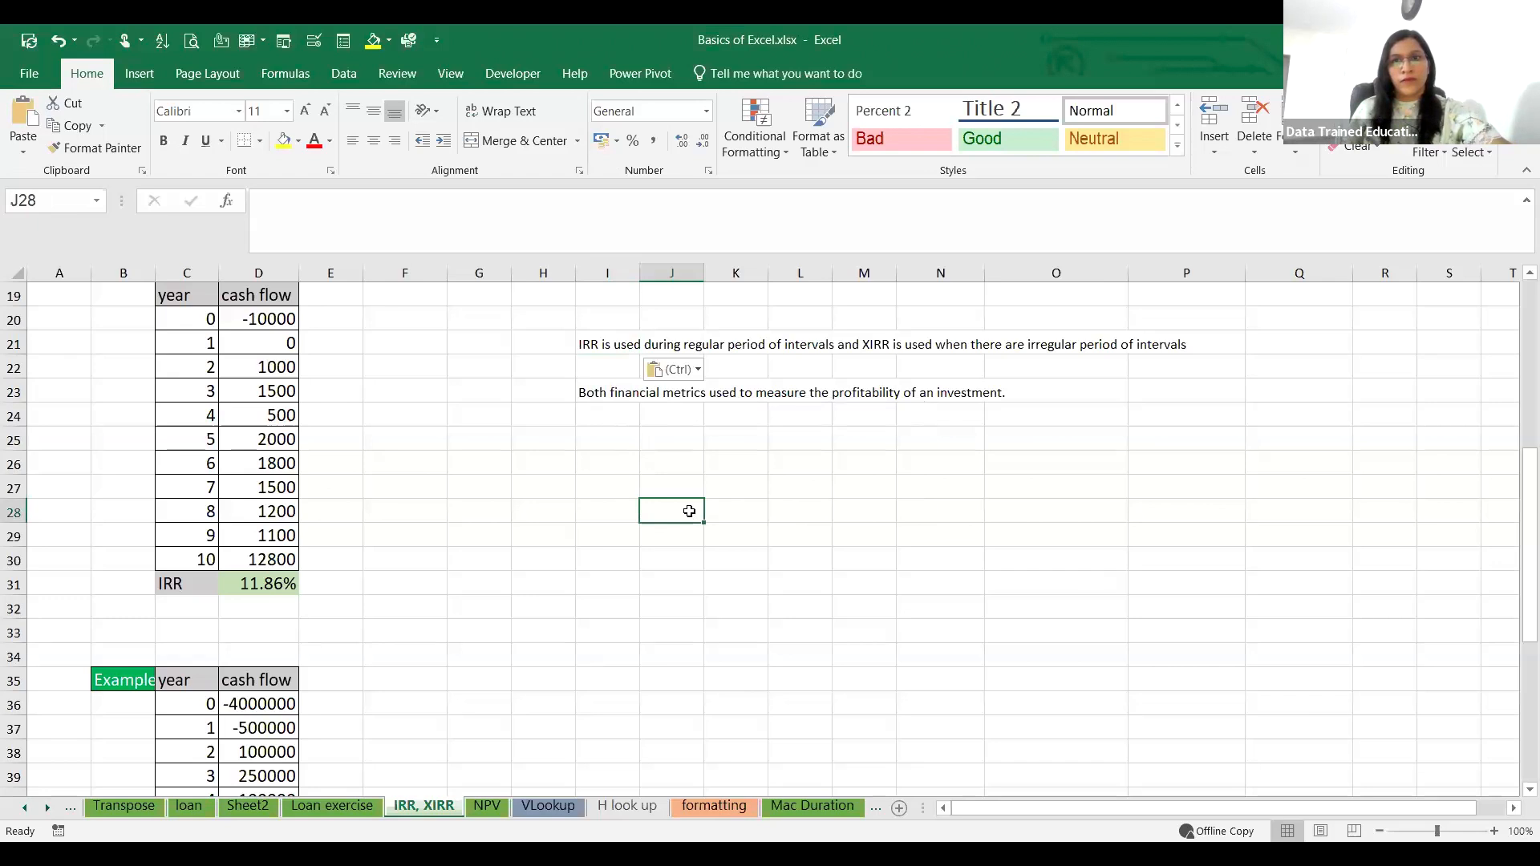
left_click(727, 467)
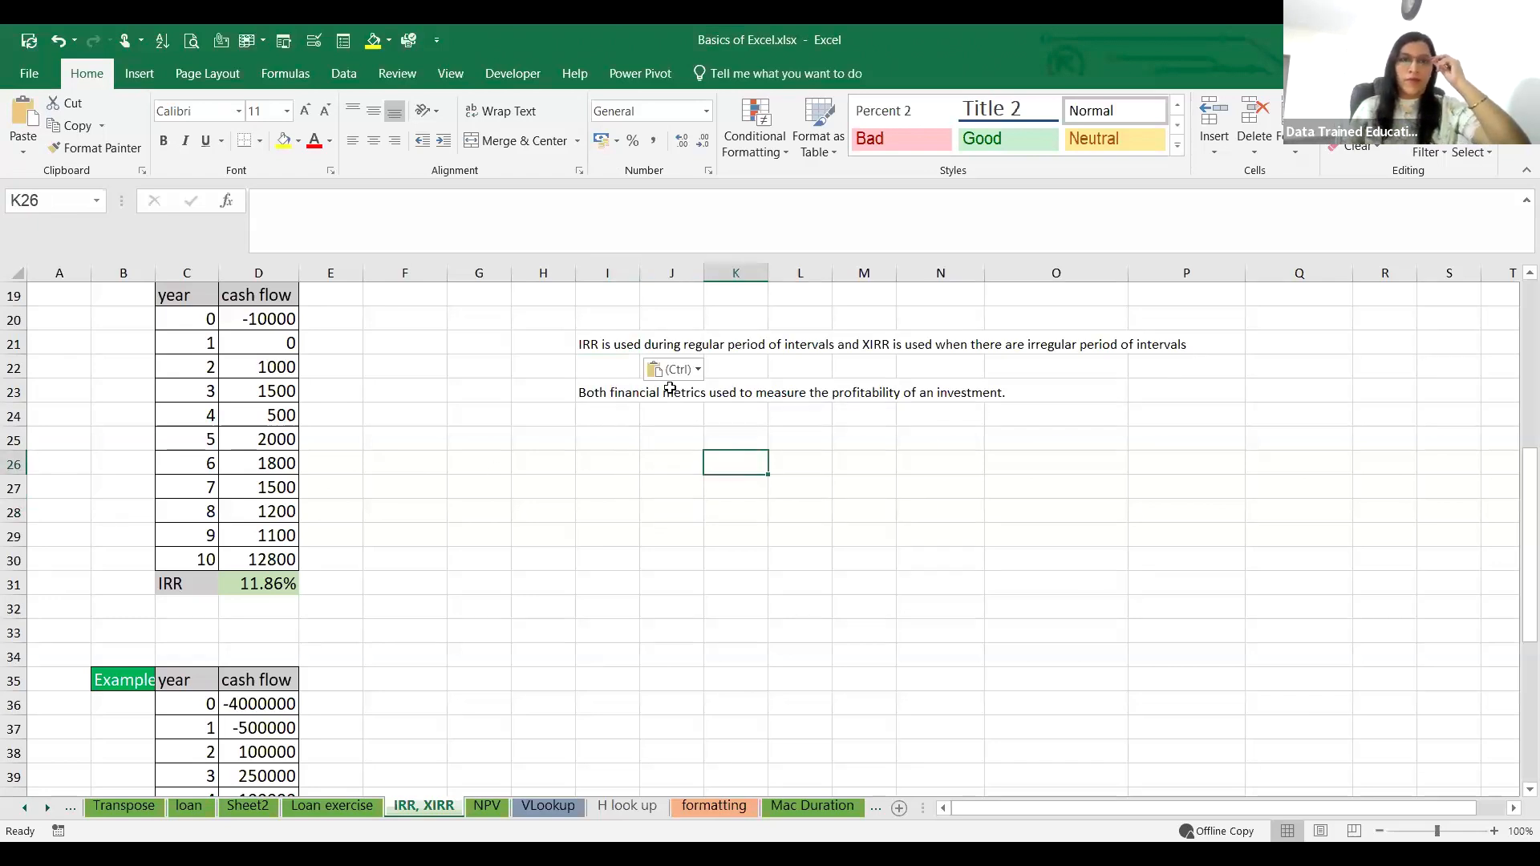
left_click(584, 344)
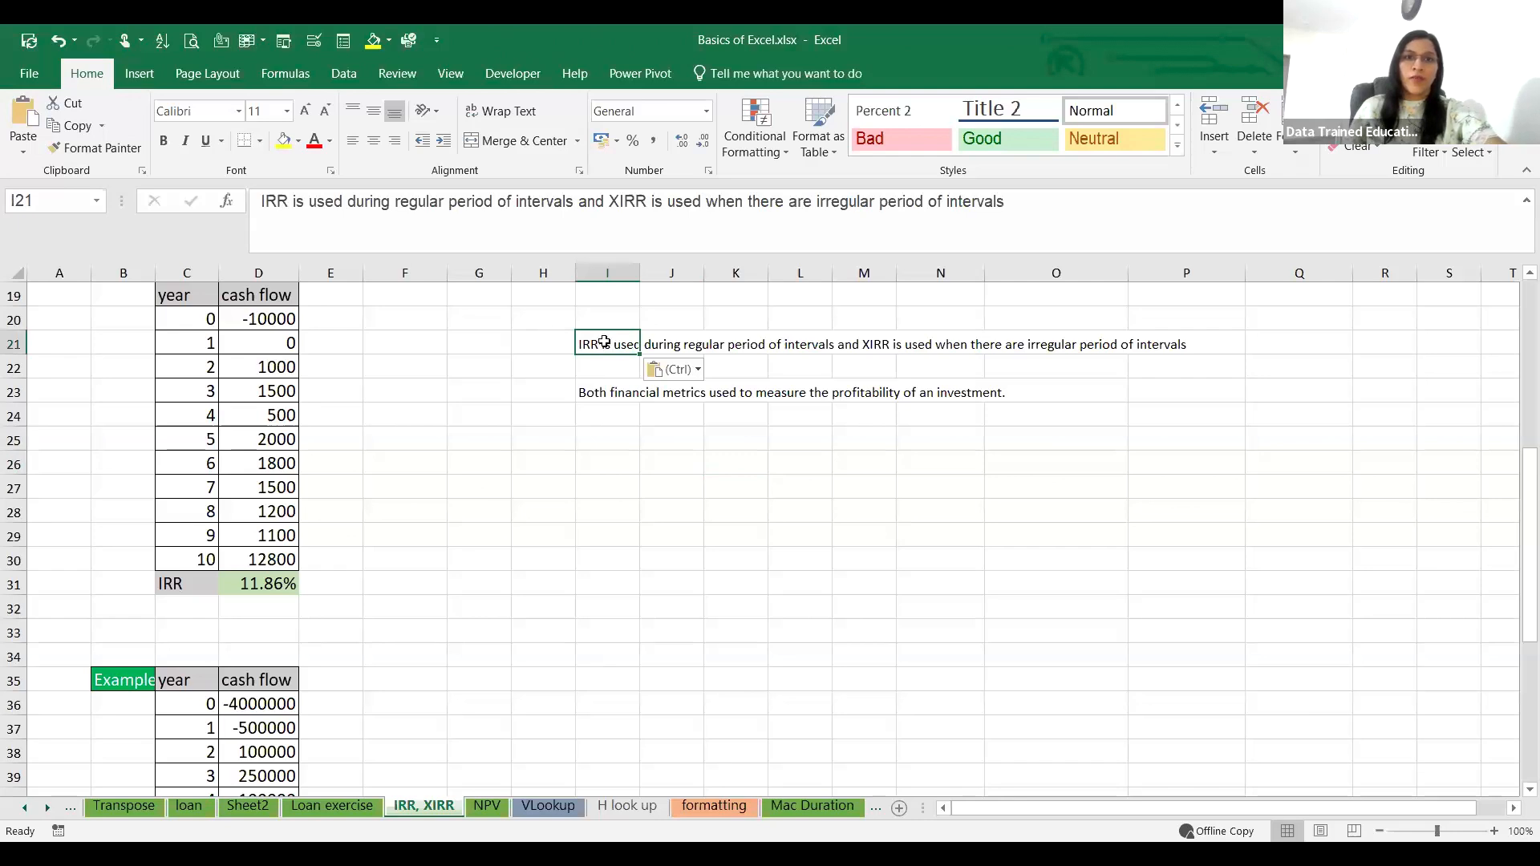
left_click(720, 511)
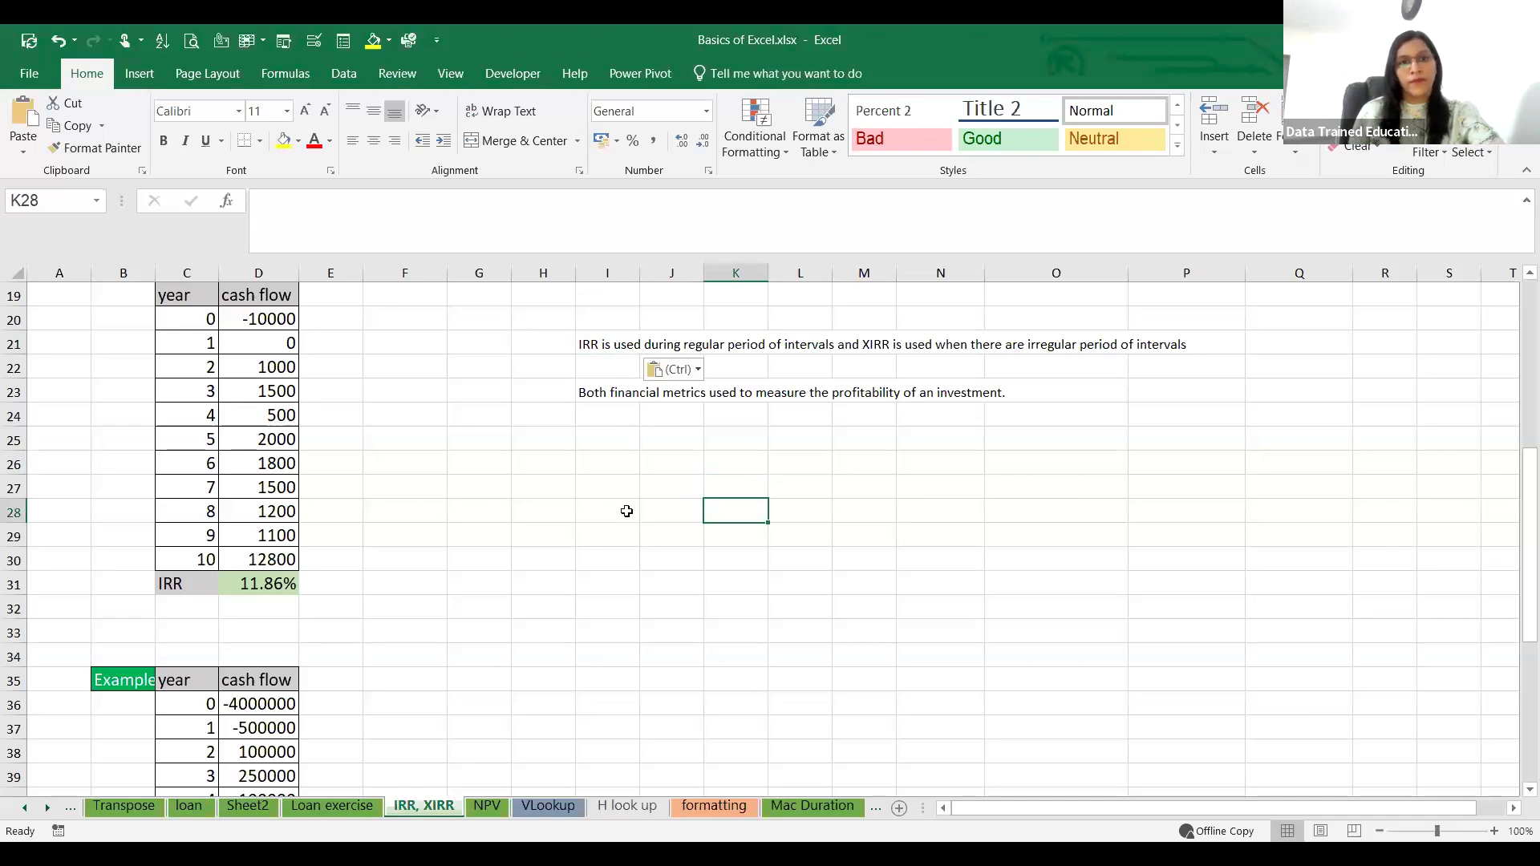
left_click(958, 651)
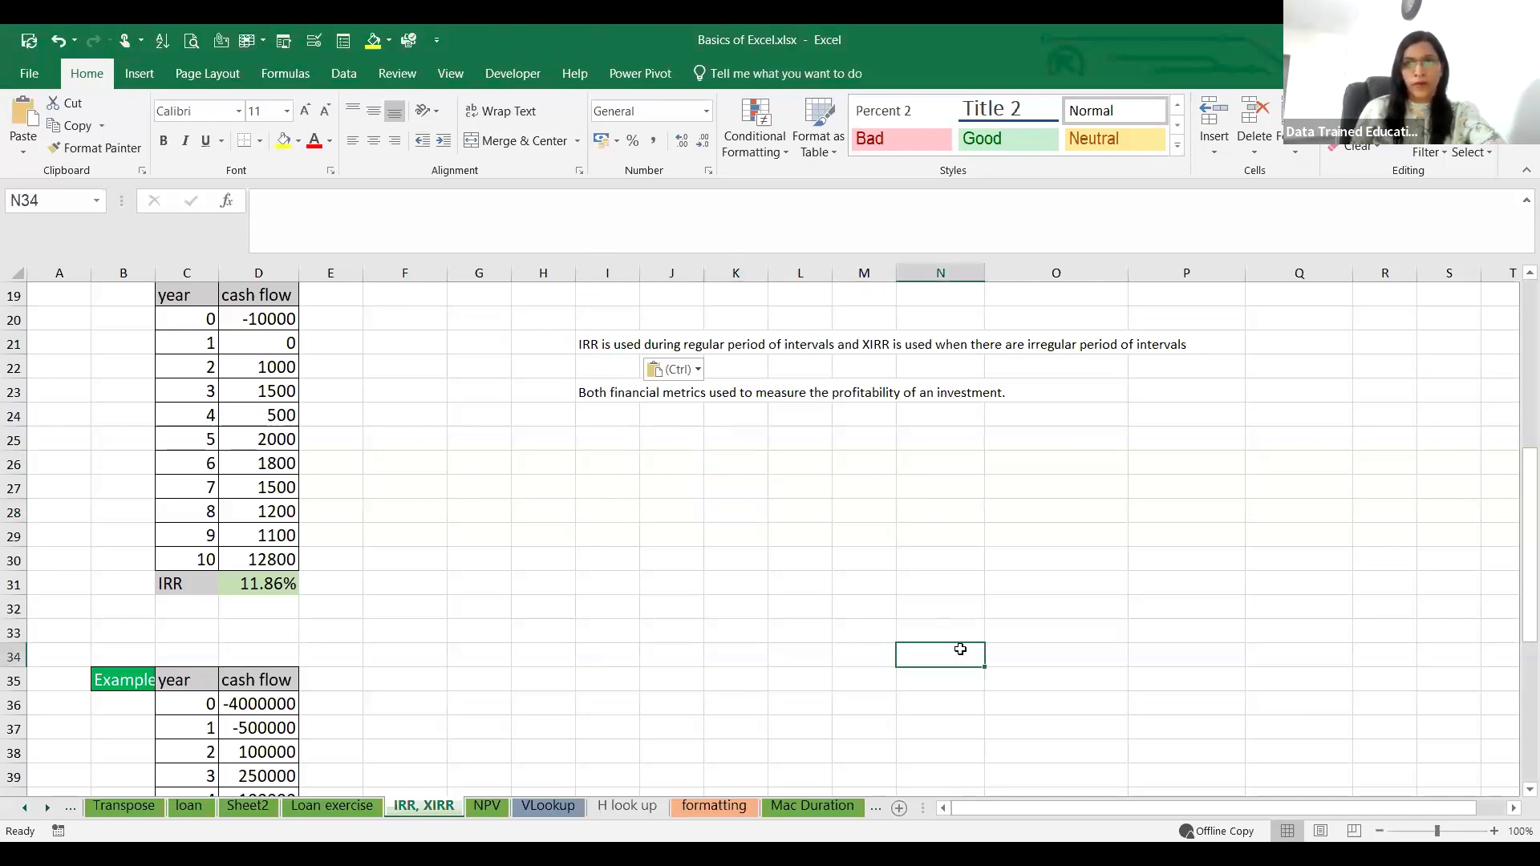
key("alt+Tab")
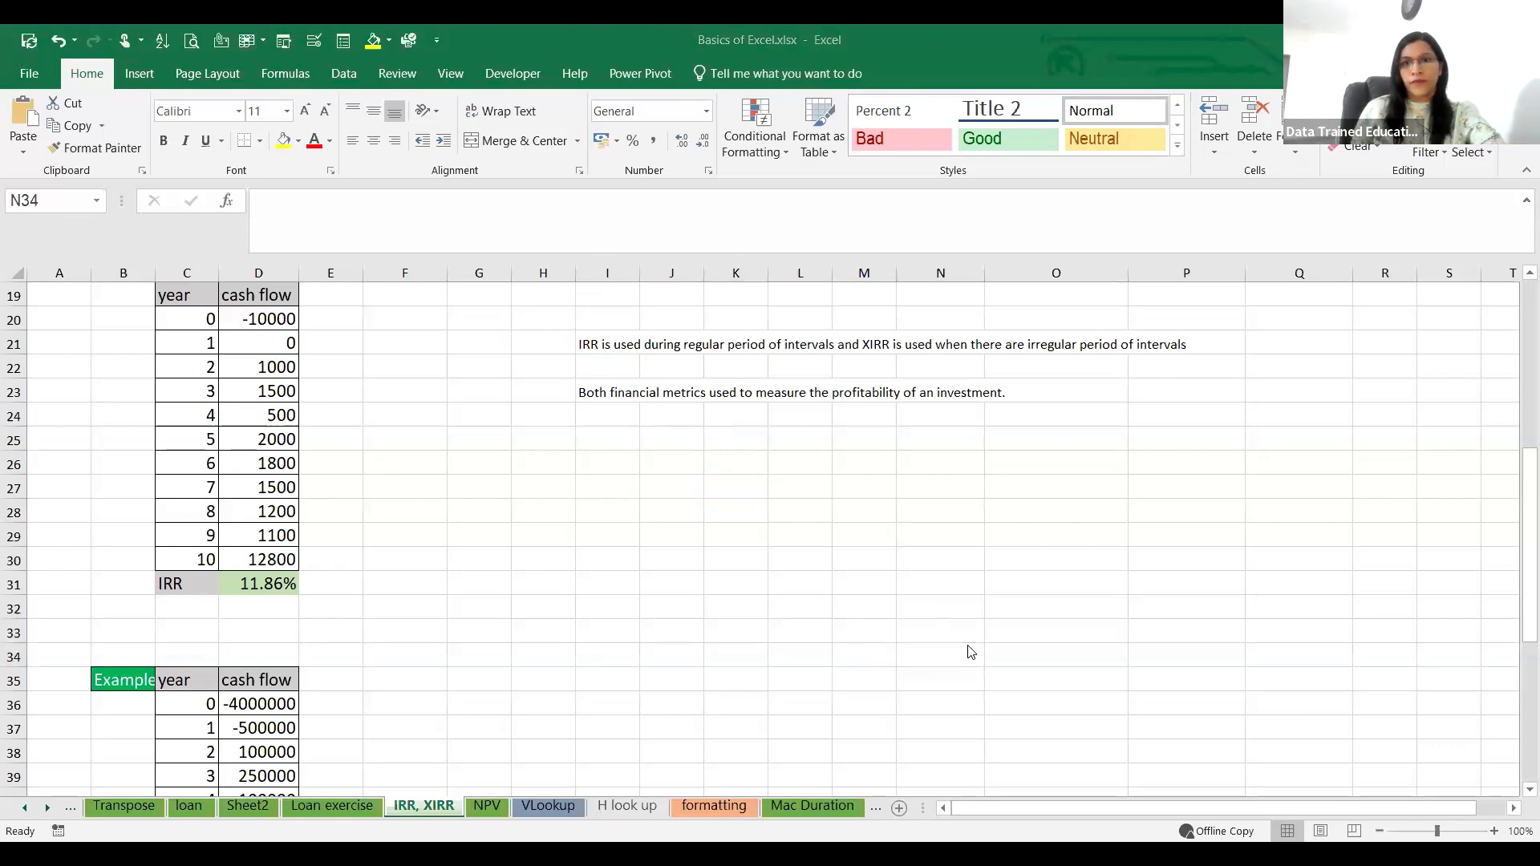
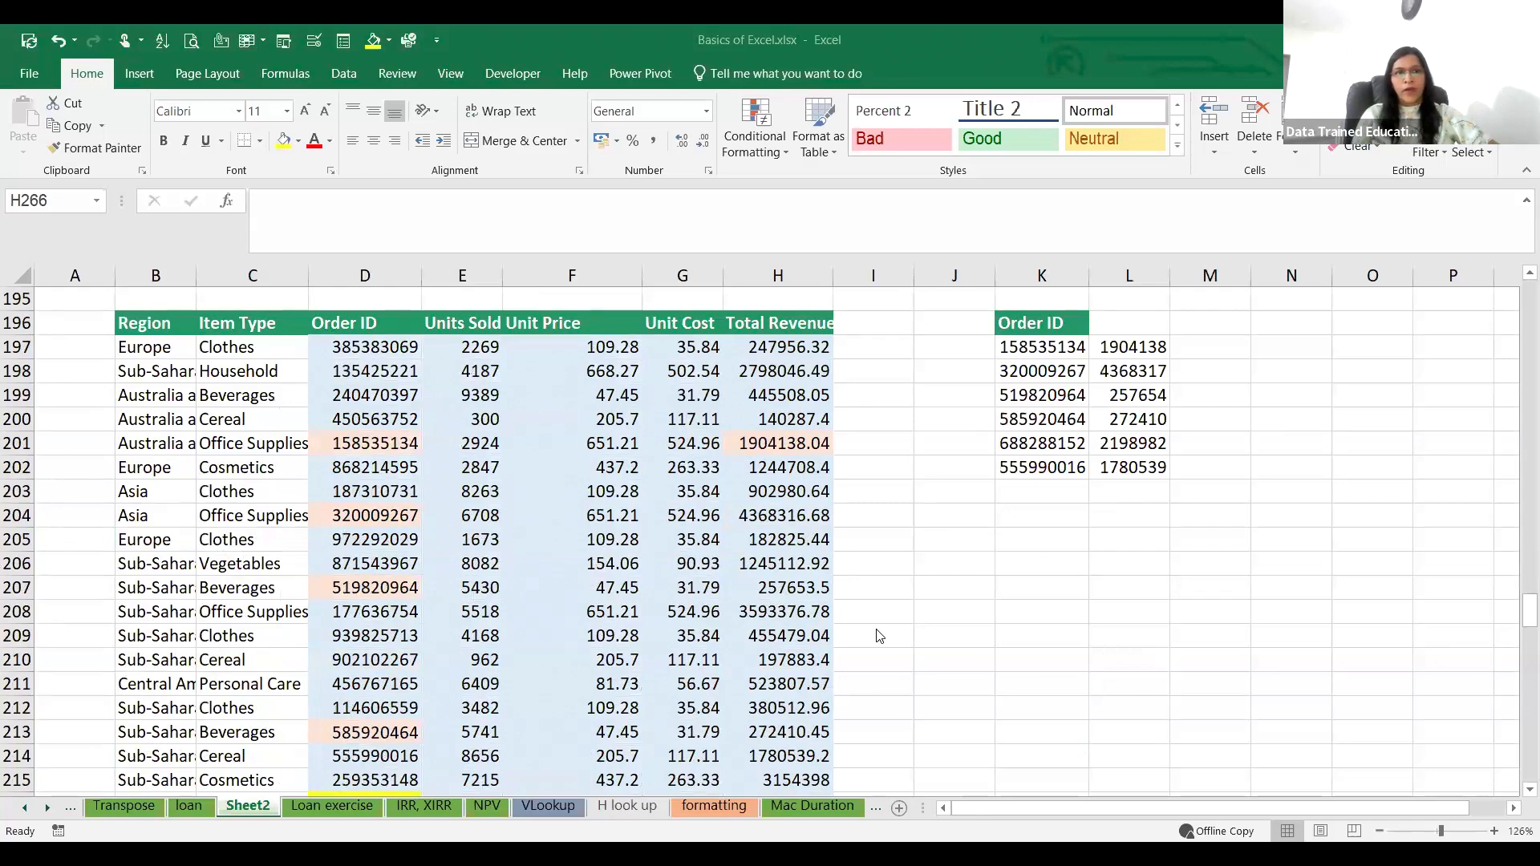
Step: Examine the order data and looked-up revenues on Sheet2, along with the loan schedule above them
scroll(958, 693, "down", 5)
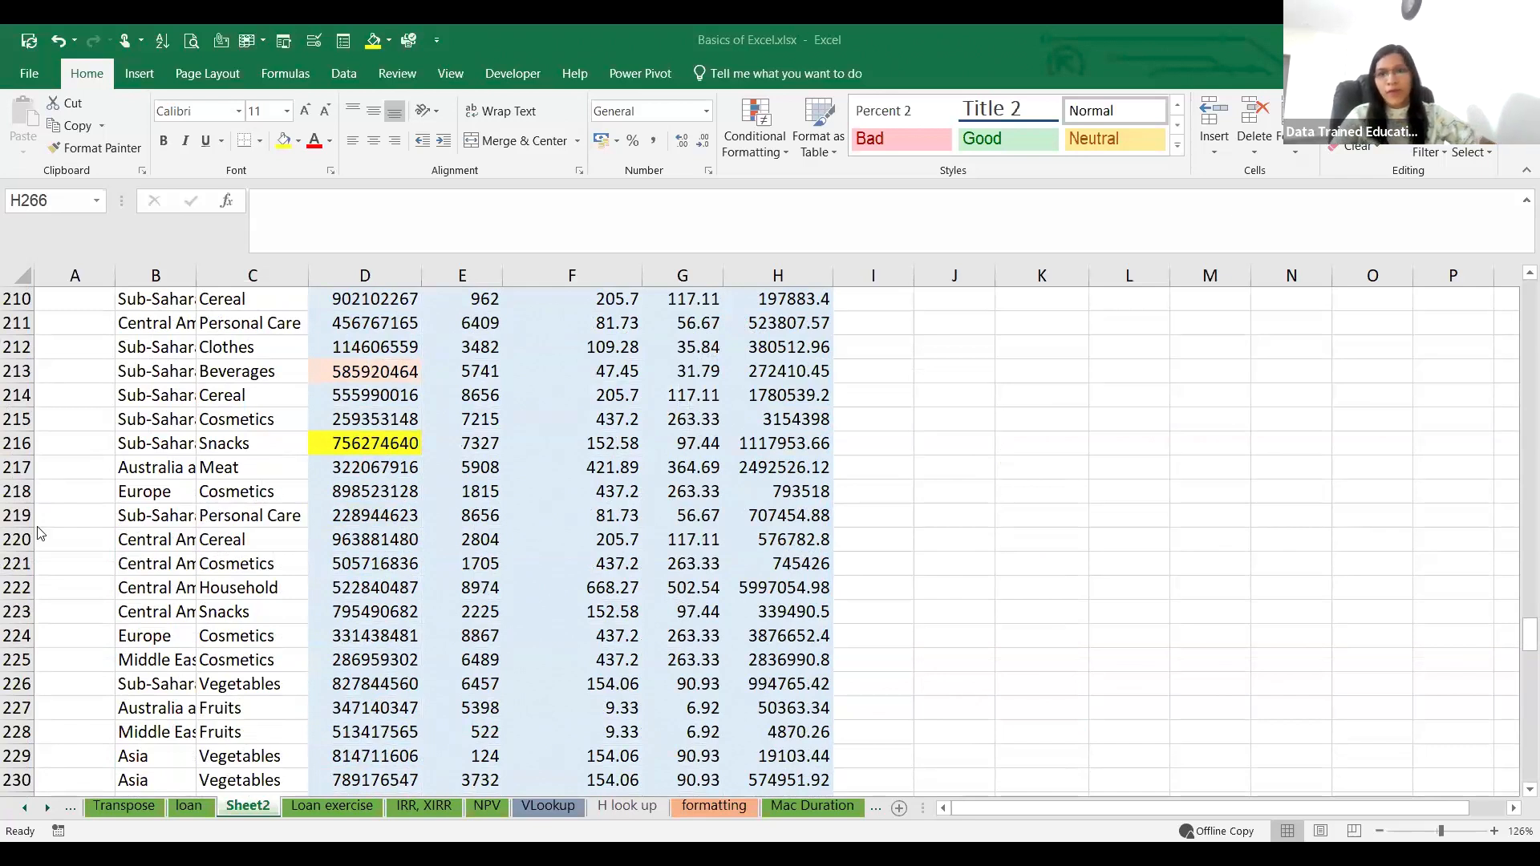
scroll(102, 505, "up", 2)
scroll(313, 511, "up", 3)
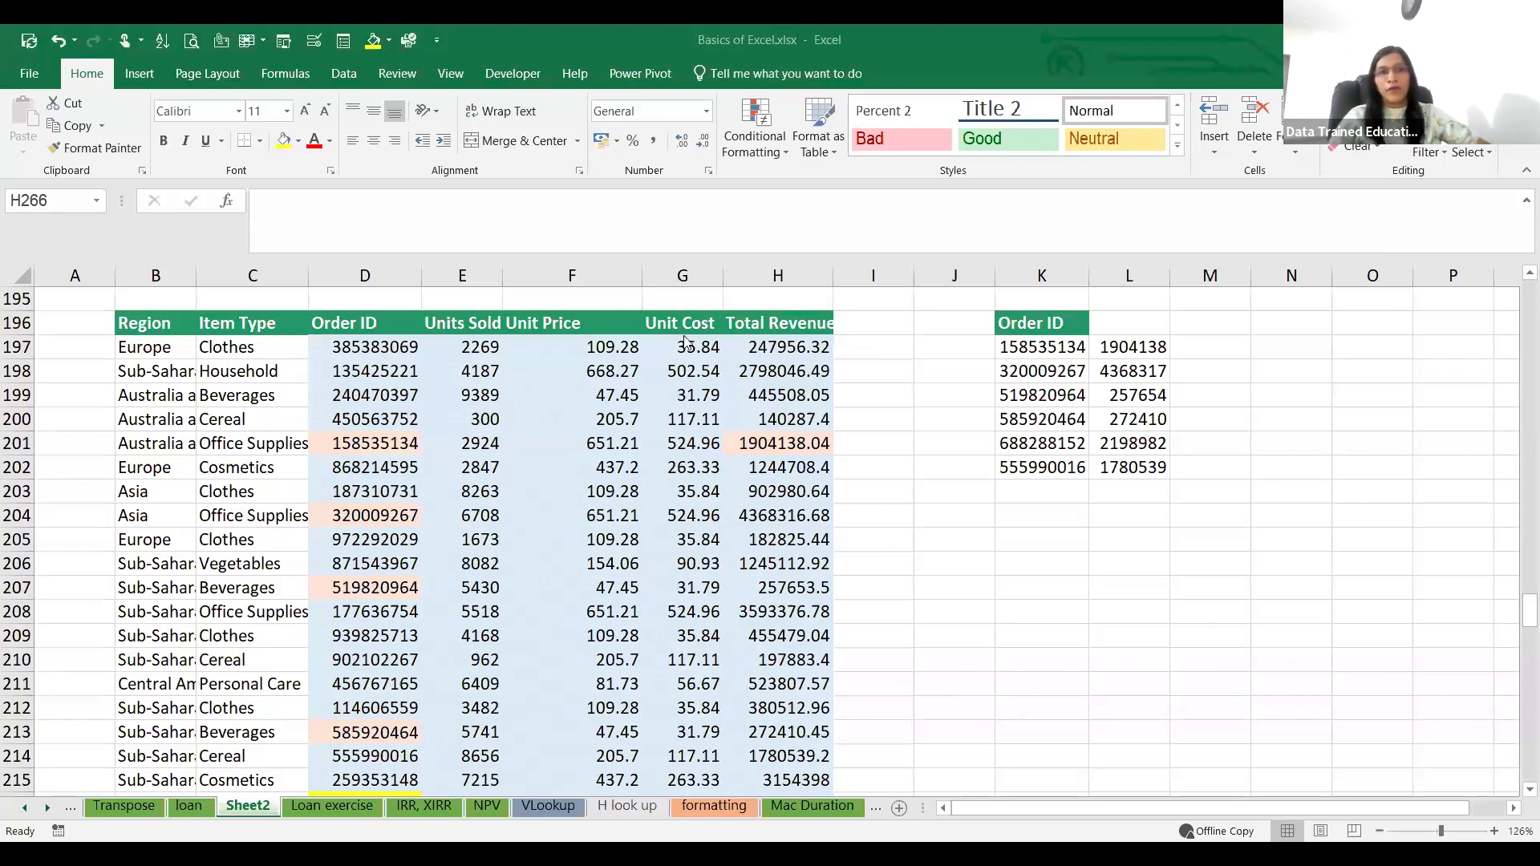
left_click(785, 353)
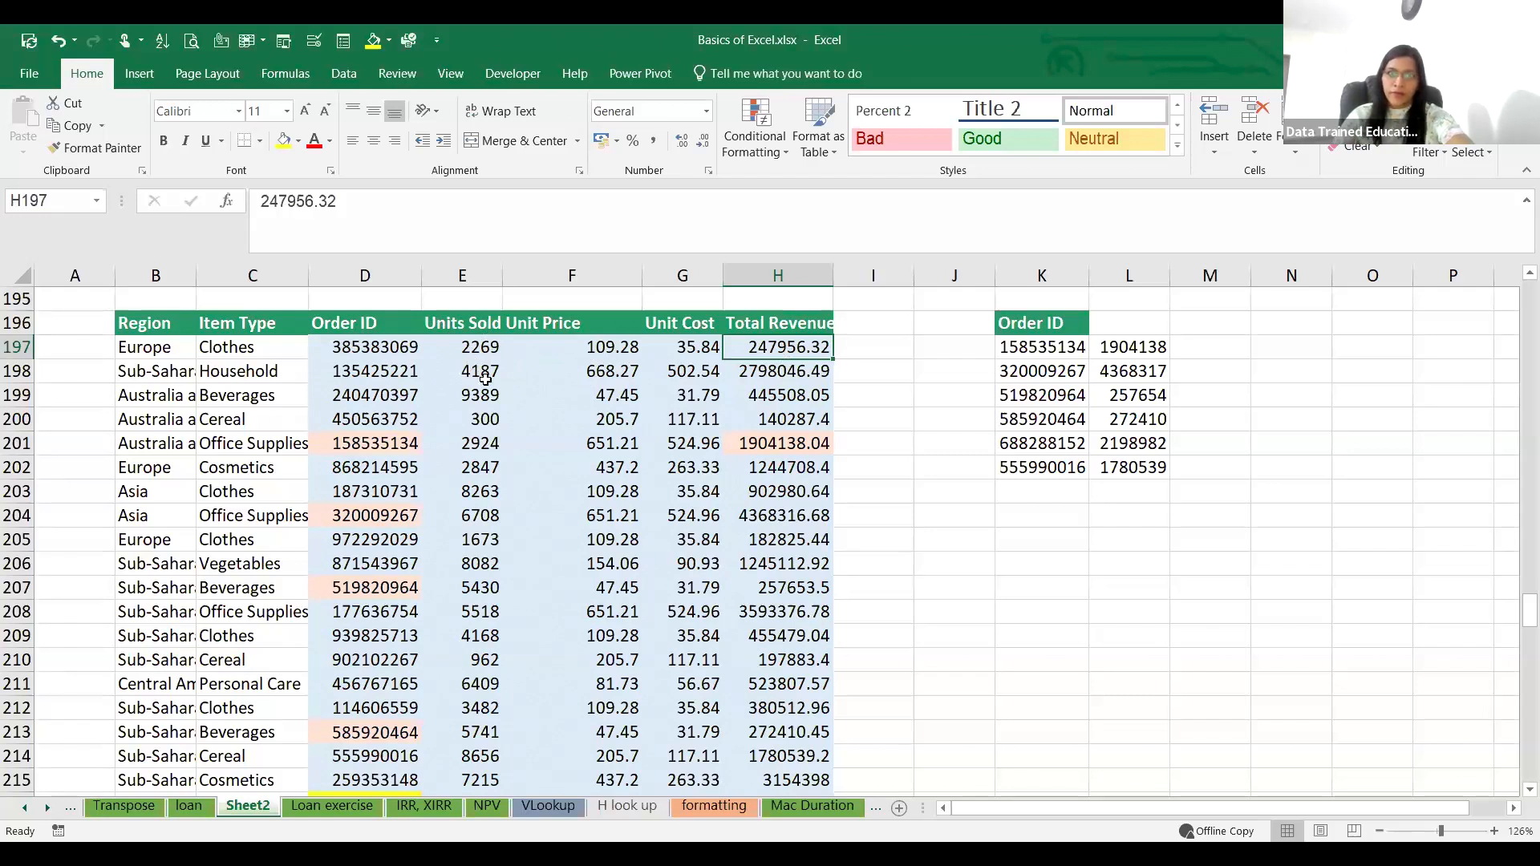
left_click(1016, 654)
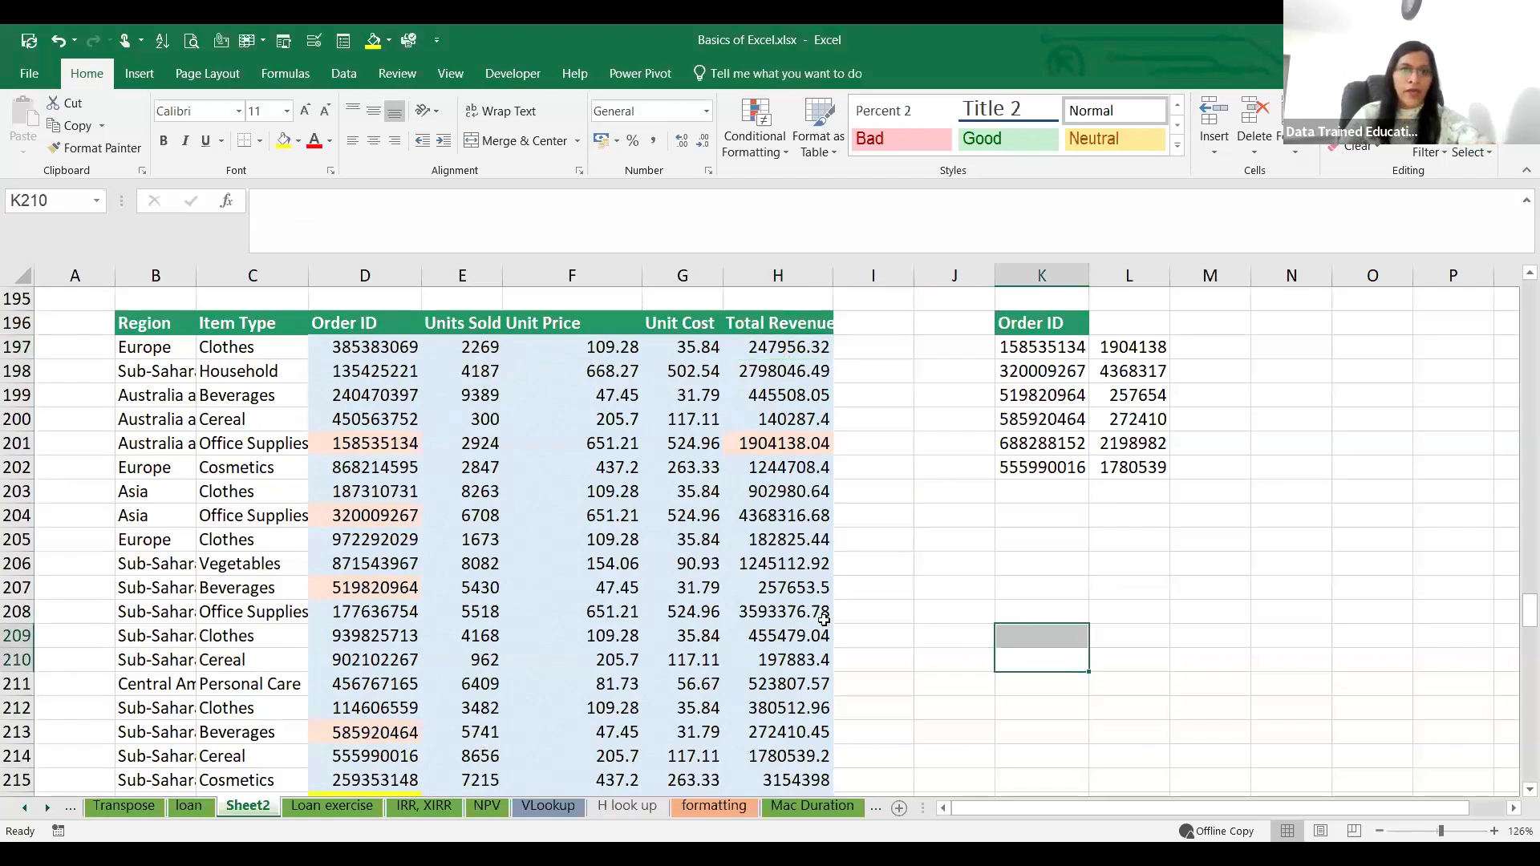
scroll(826, 619, "up", 8)
scroll(831, 619, "up", 20)
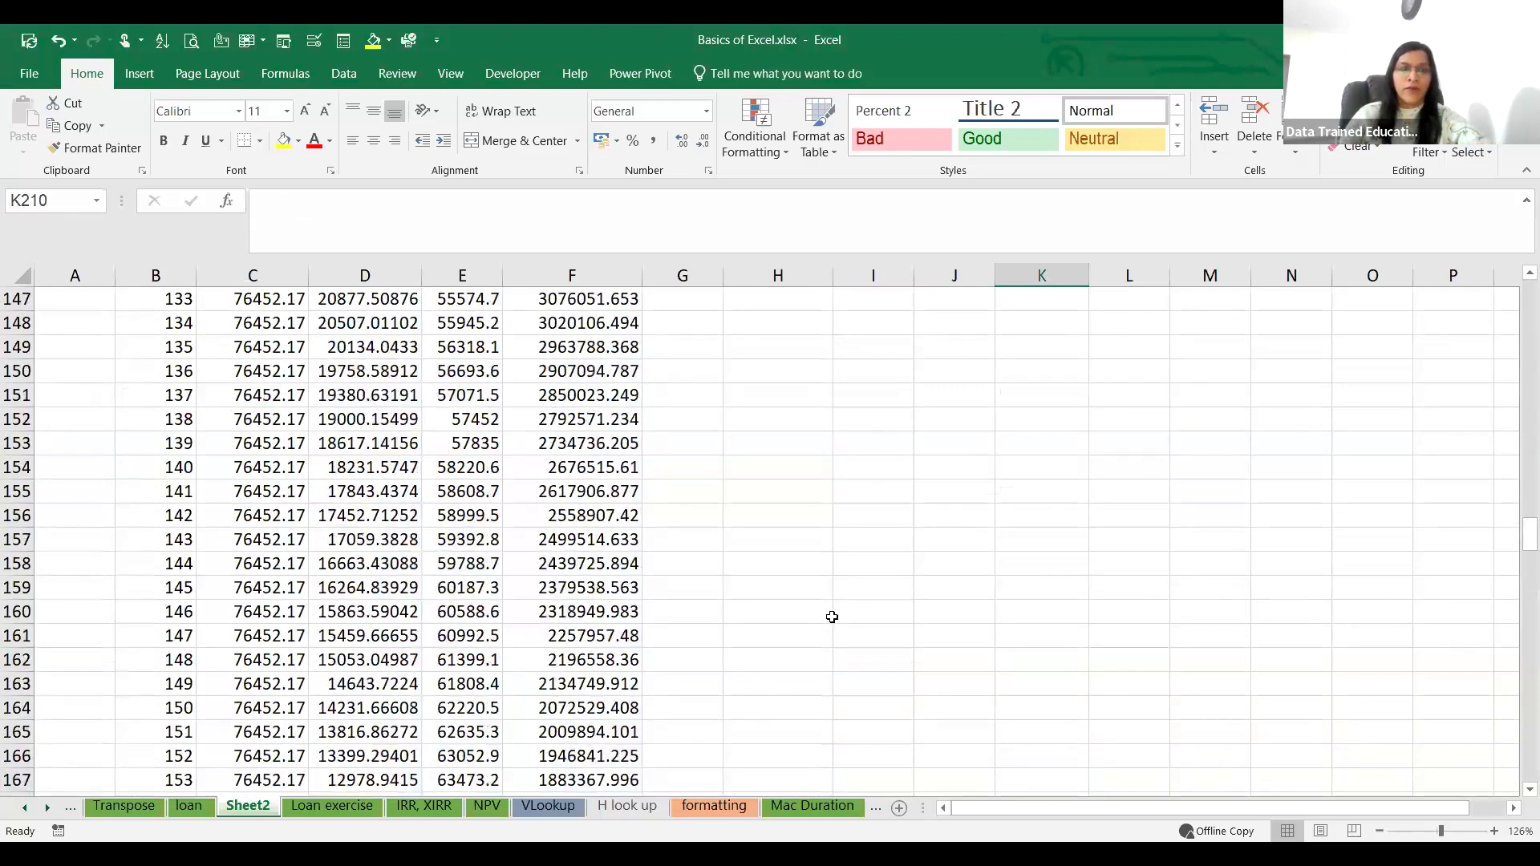
scroll(853, 610, "up", 14)
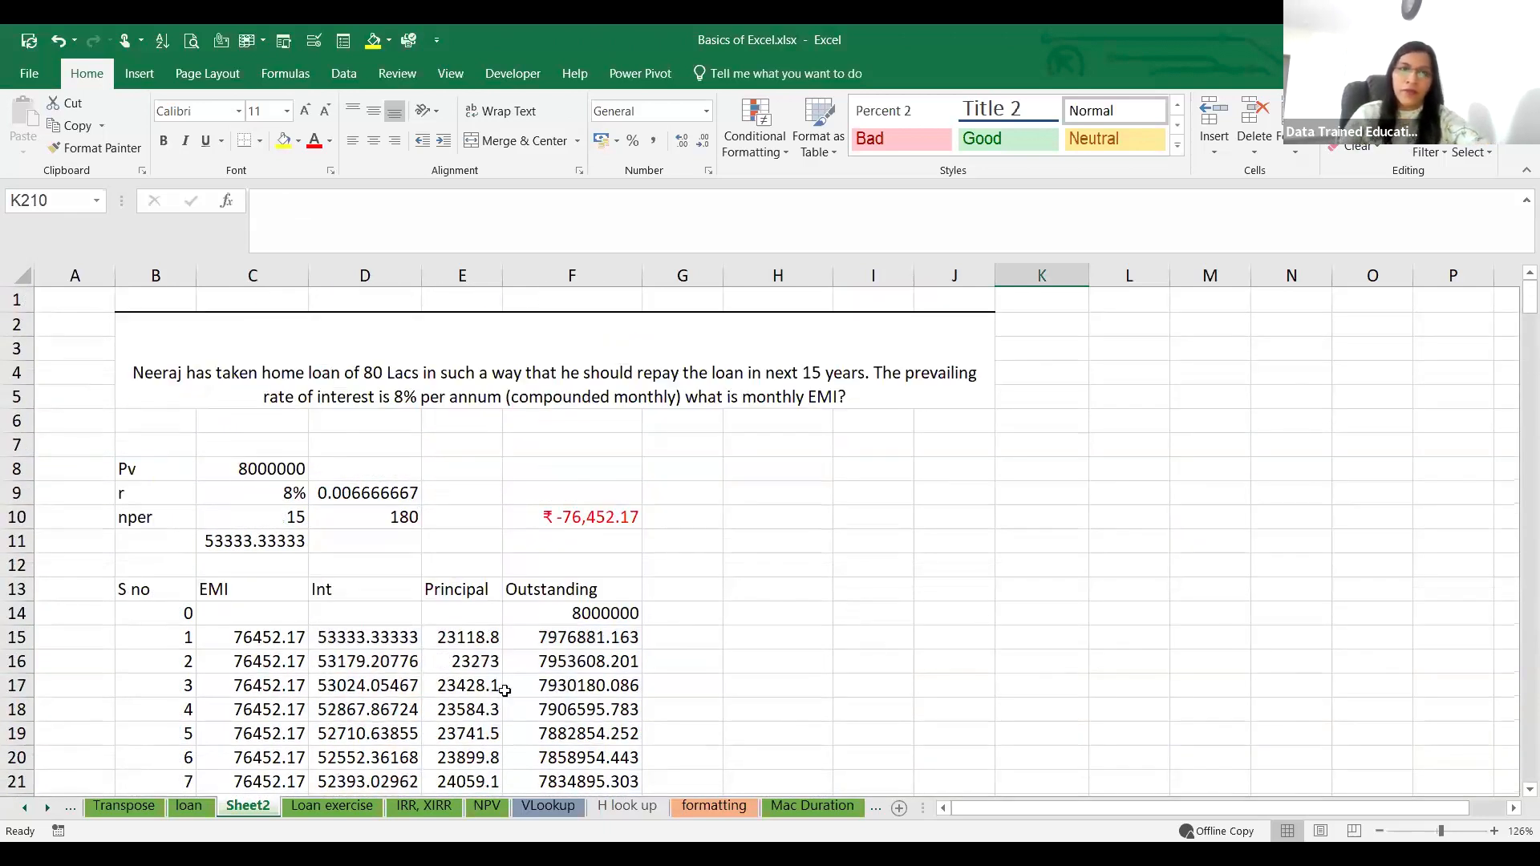
Step: Copy the product sales table L5:O11 from the Transpose sheet and paste it at K35 on Sheet2
left_click(374, 806)
left_click(189, 806)
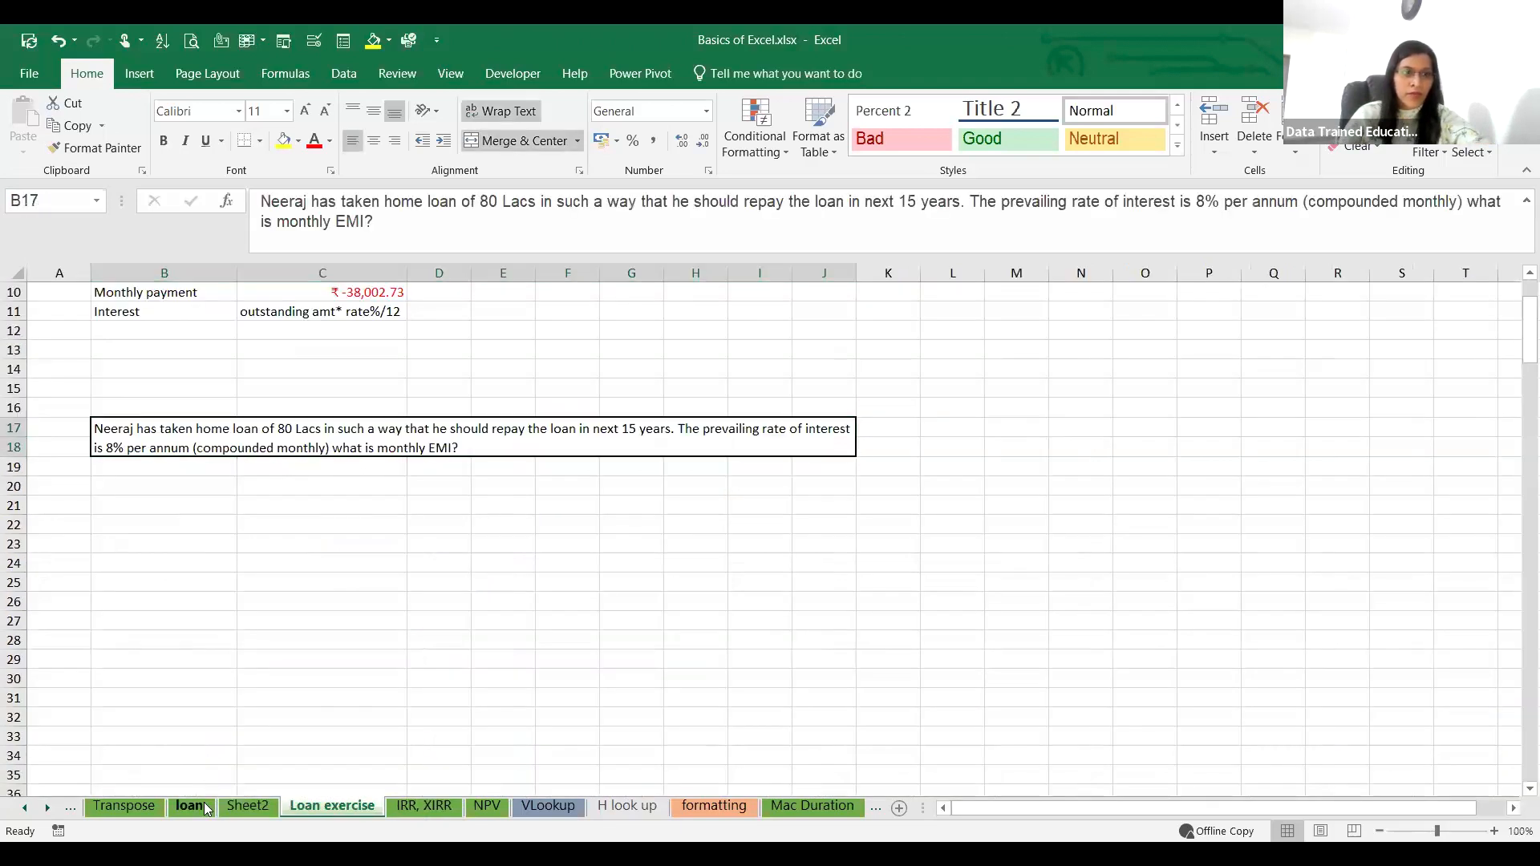
left_click(124, 807)
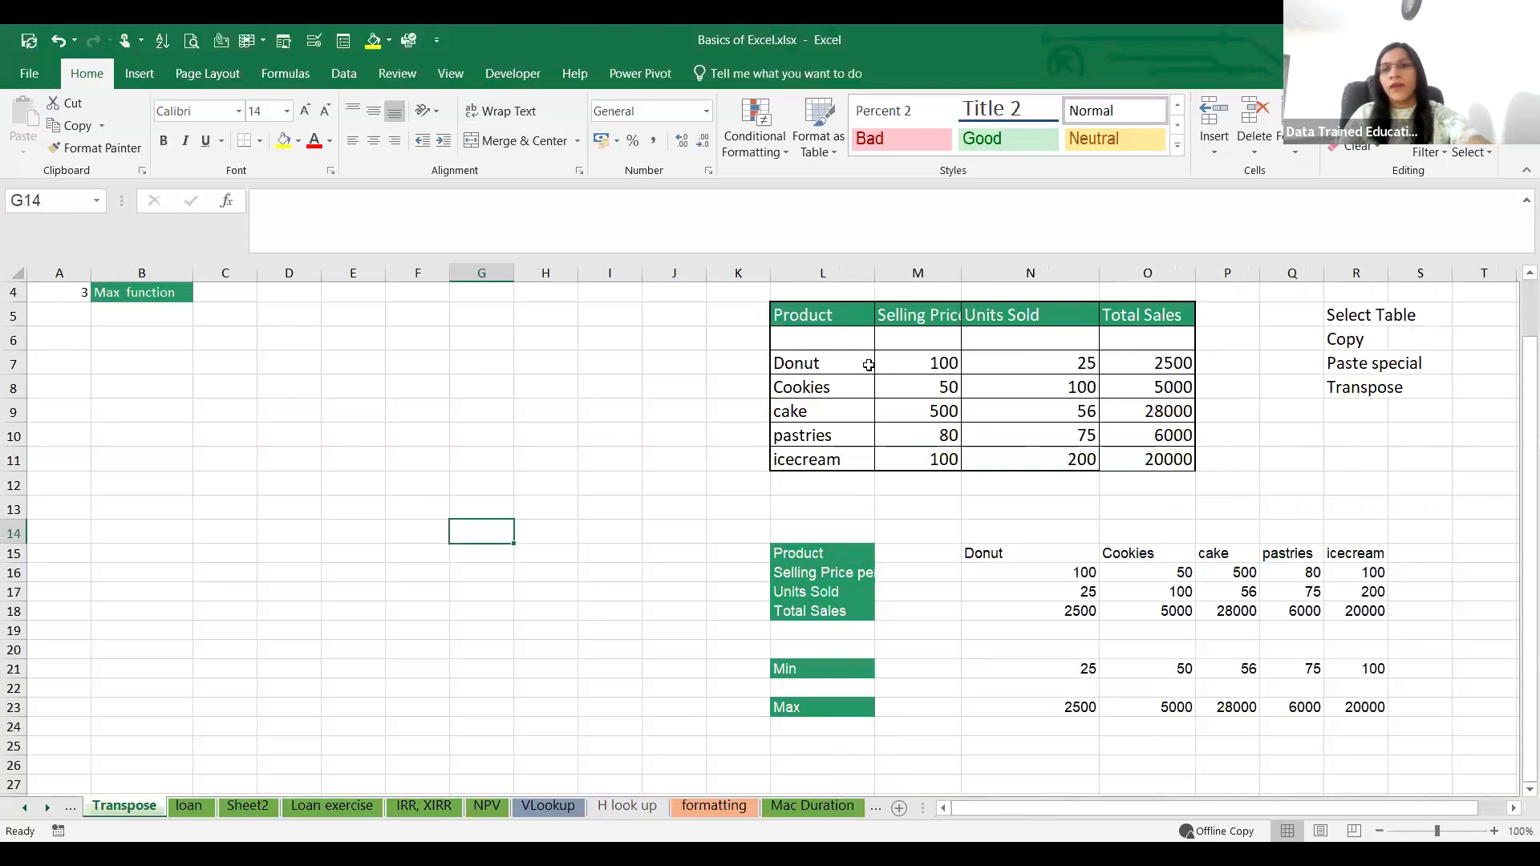
left_click_drag(802, 315, 1168, 454)
key("ctrl+c")
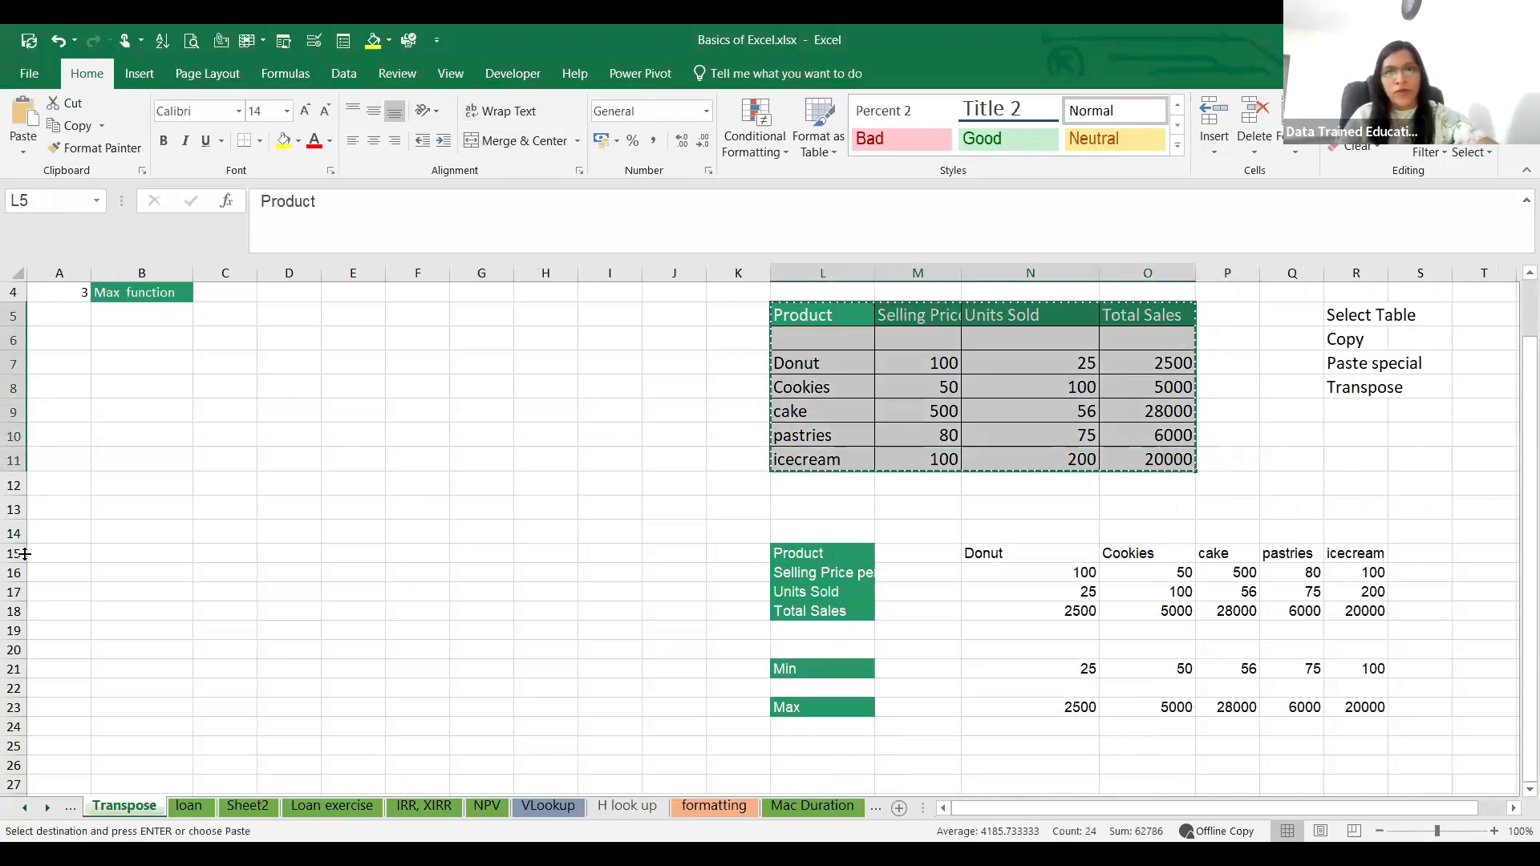
left_click(177, 487)
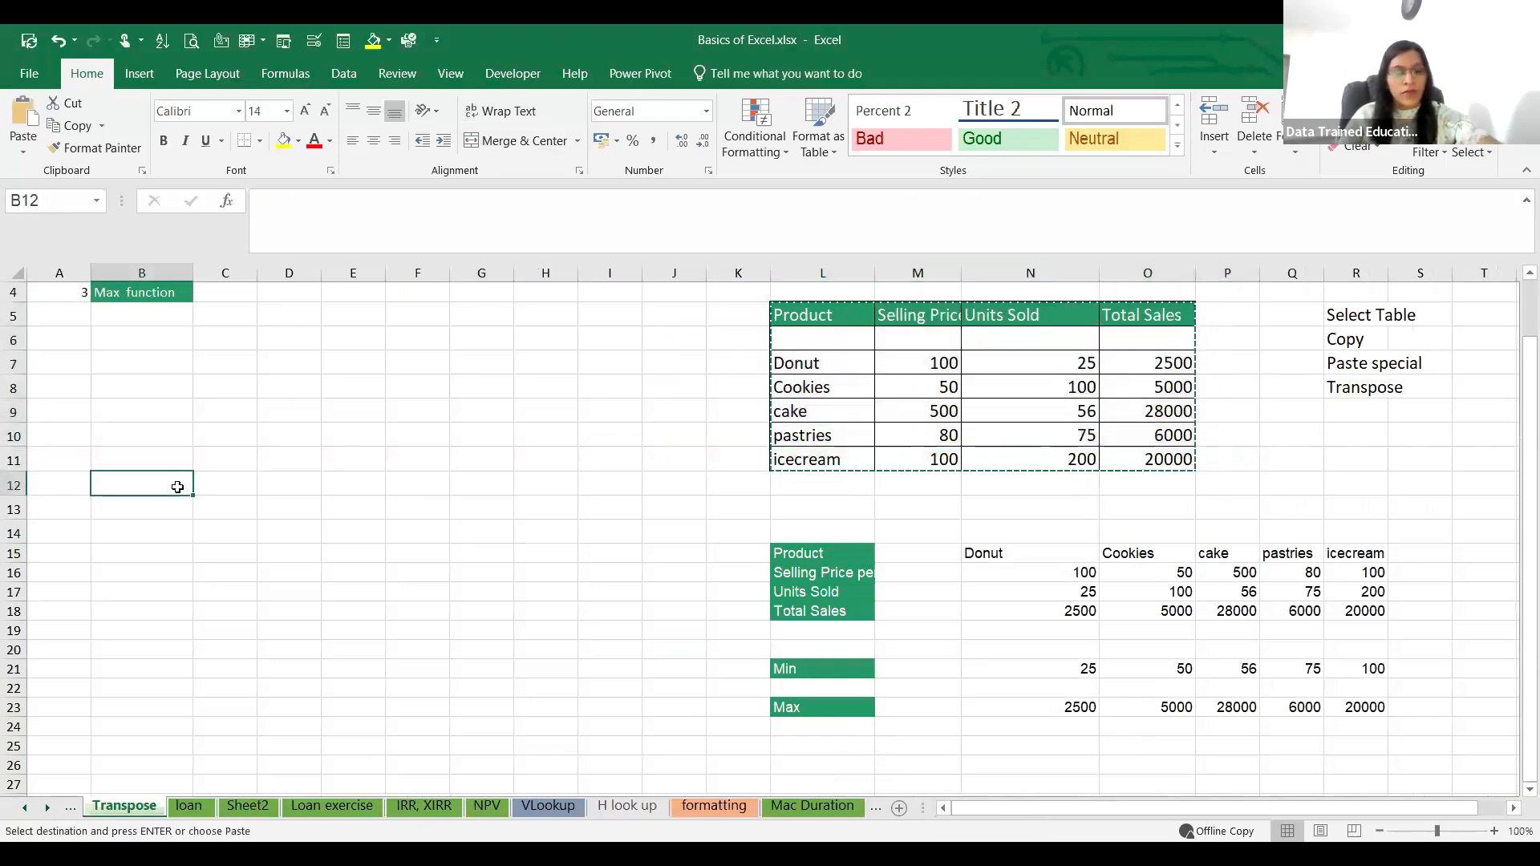
left_click(248, 805)
scroll(845, 532, "down", 10)
left_click(1041, 395)
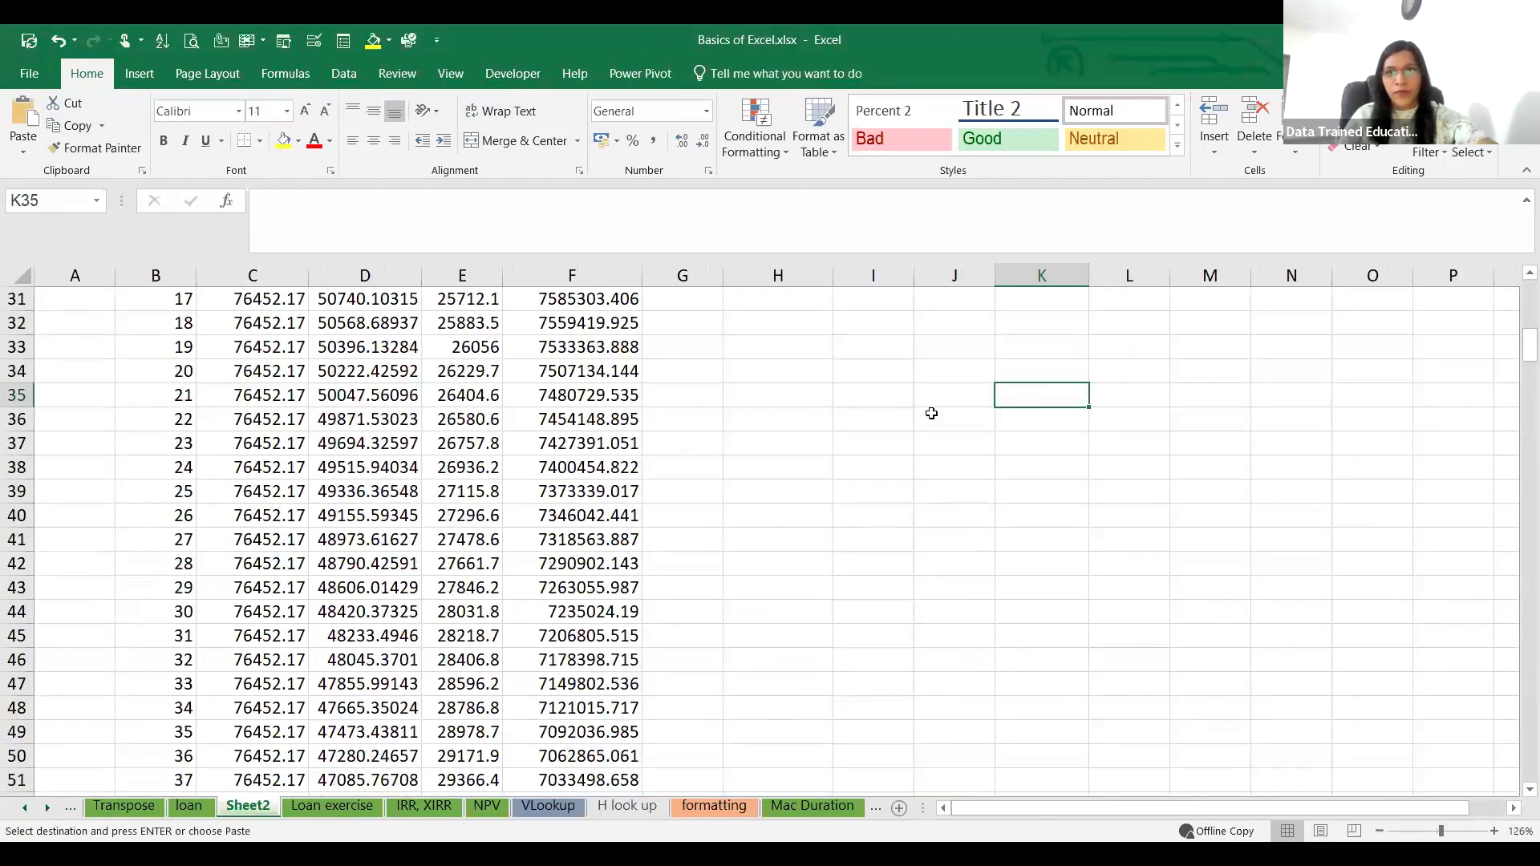
key("ctrl+v")
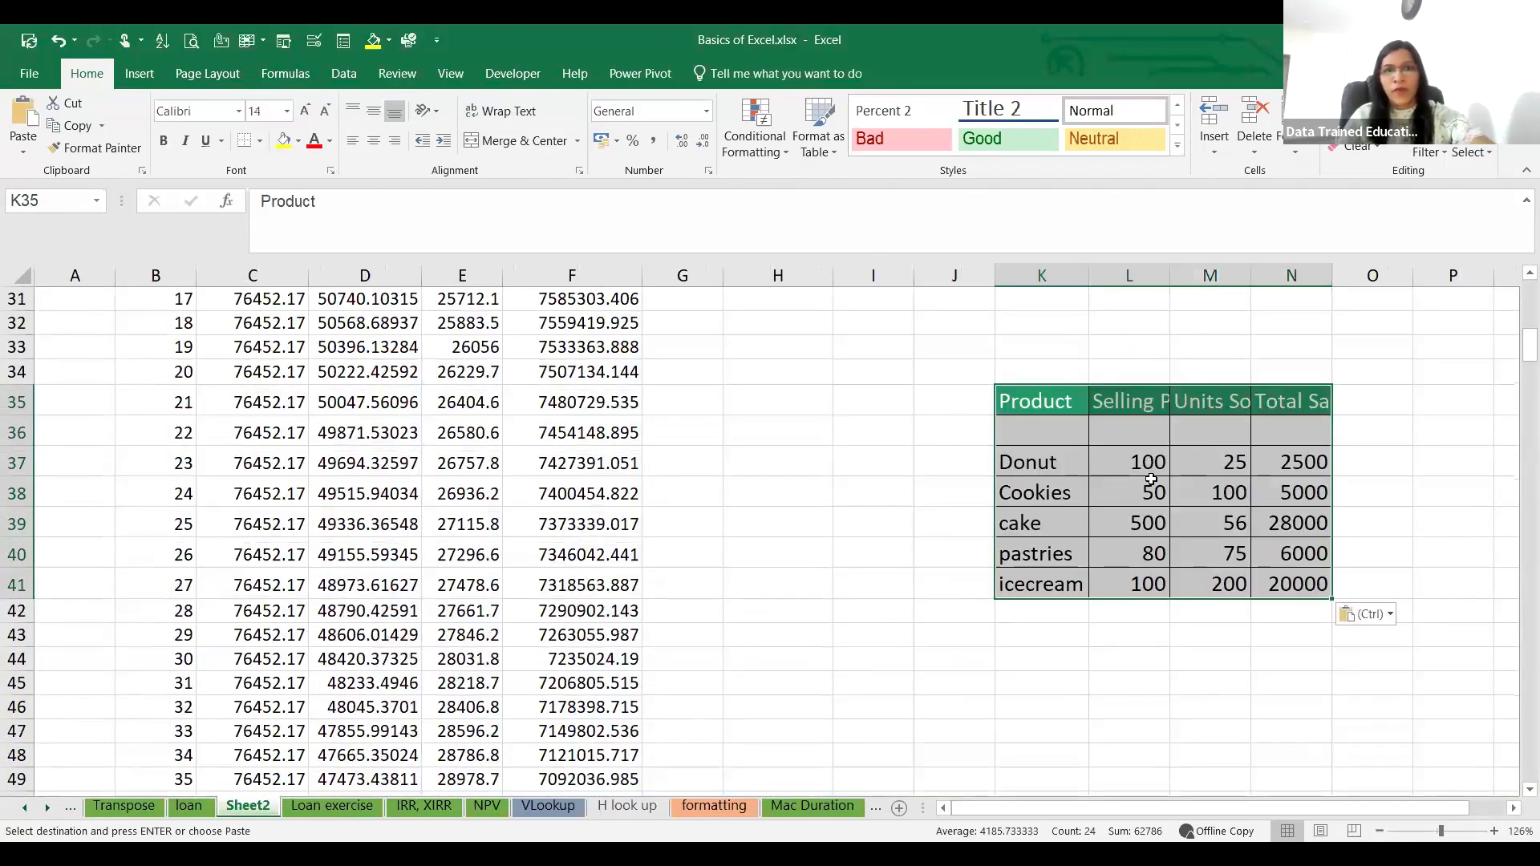
Step: Clear the Total Sales values in N37:N41 and widen columns L to N of the pasted table
left_click(1155, 465)
left_click(1236, 459)
left_click(1316, 461)
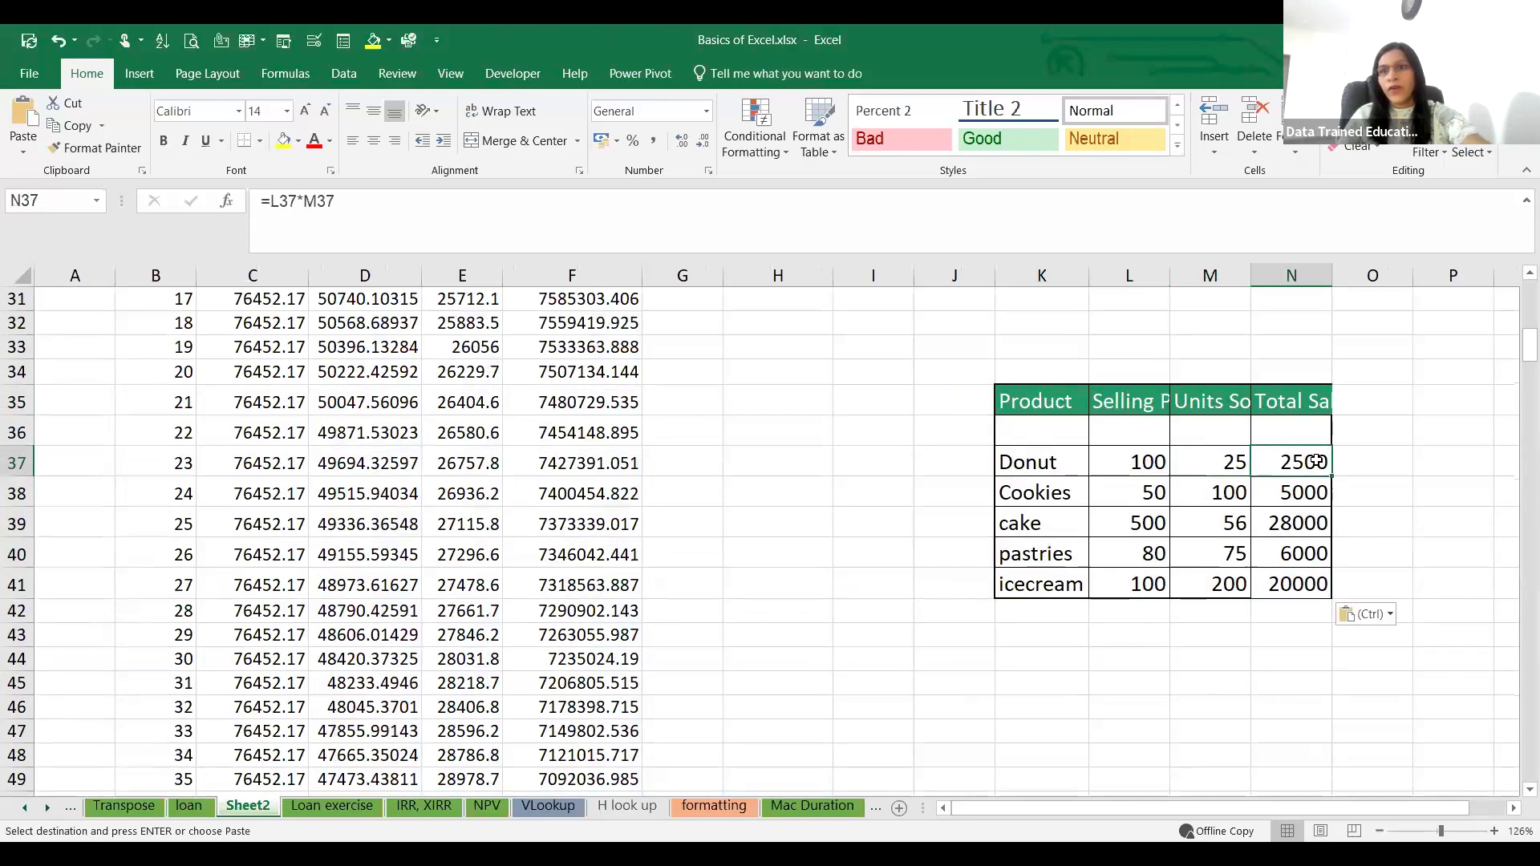
left_click_drag(1288, 490, 1280, 612)
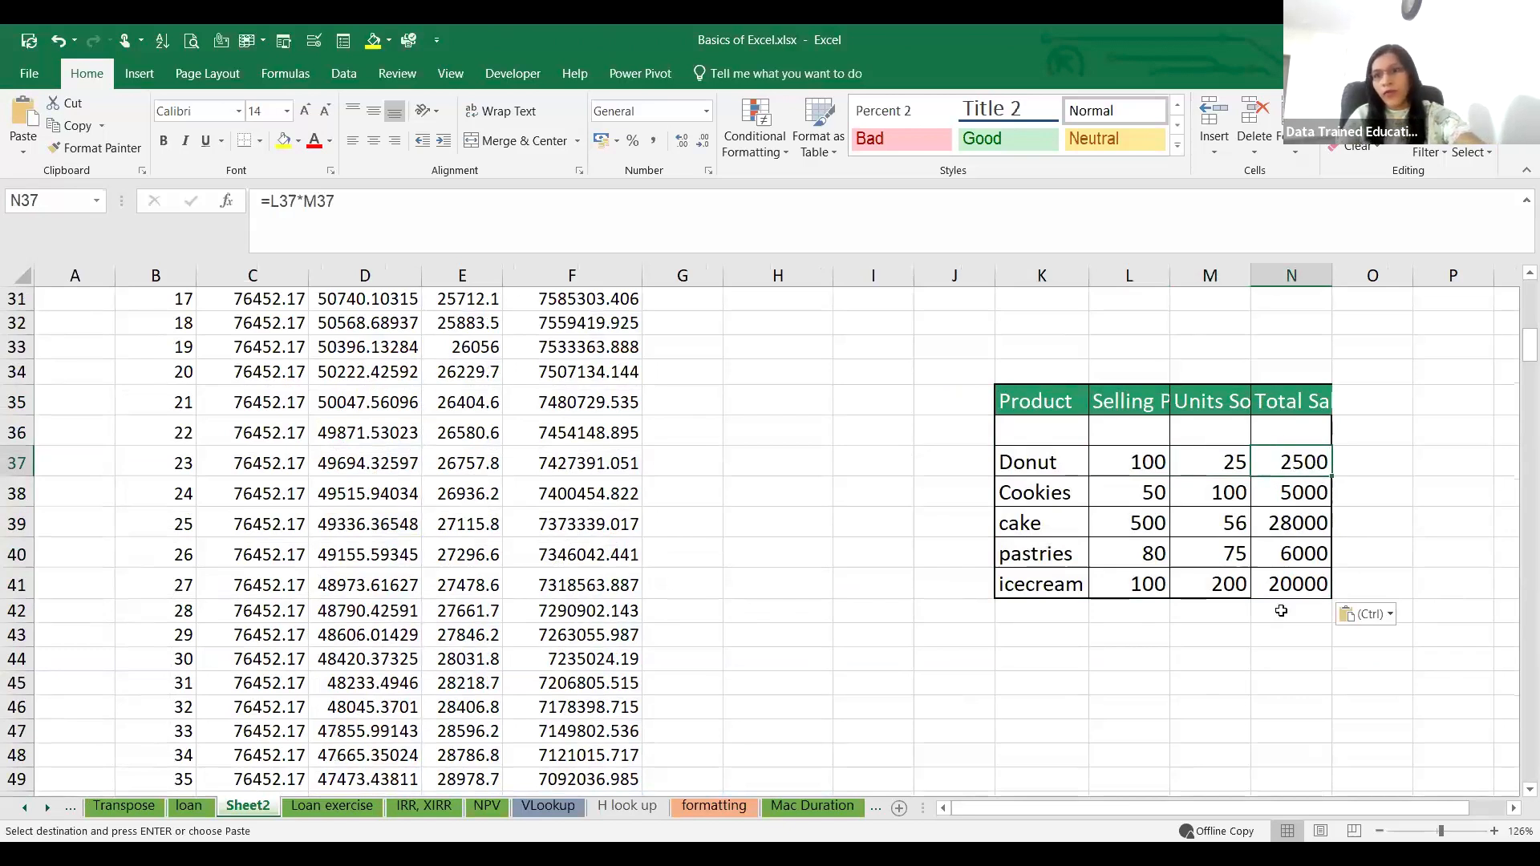
key("Delete")
left_click(1291, 462)
key("Delete")
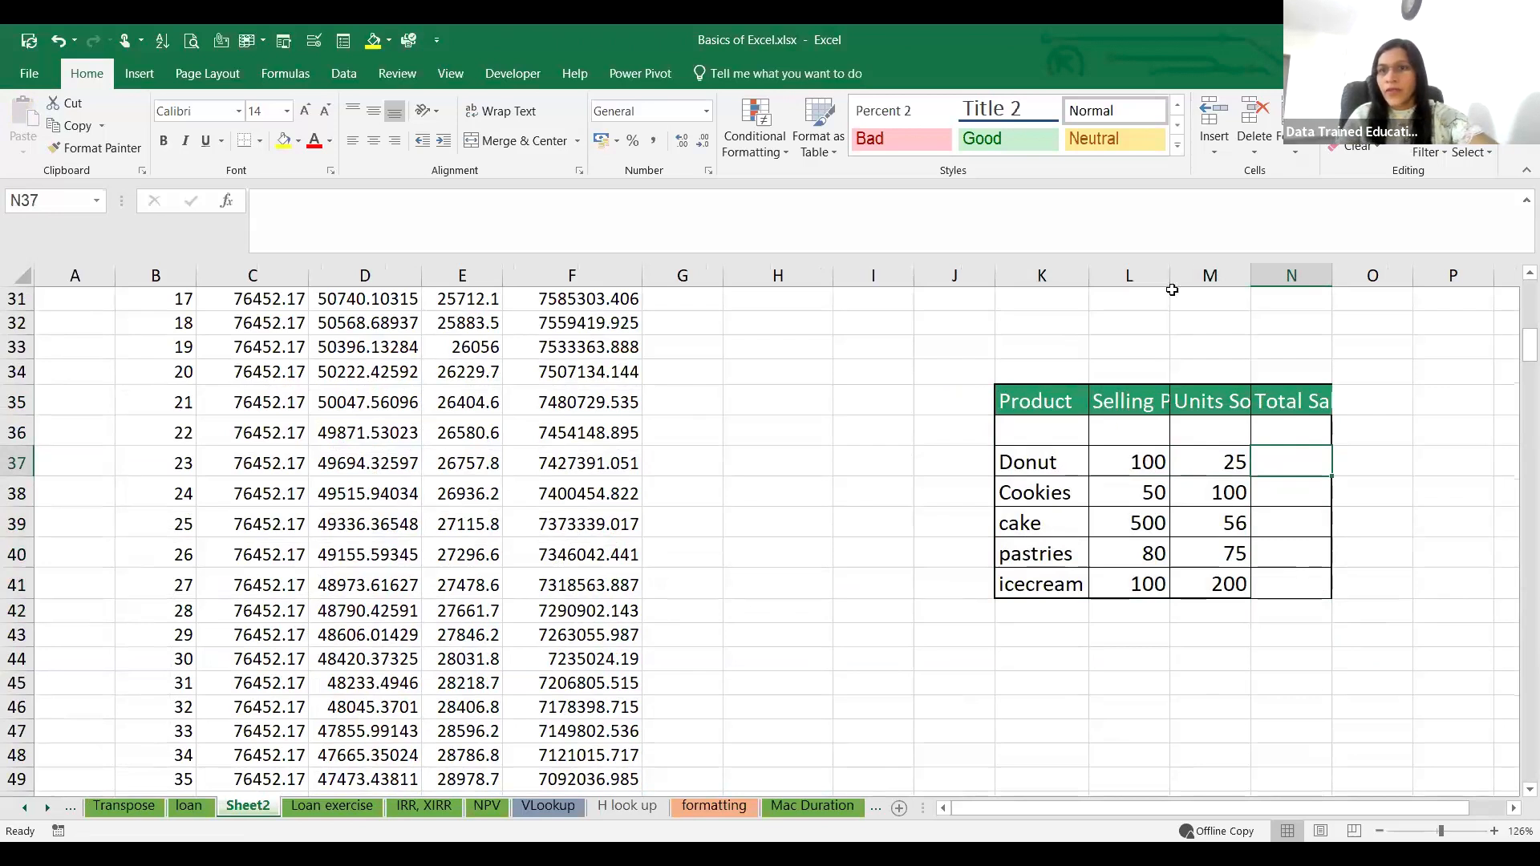
left_click_drag(1171, 269, 1313, 271)
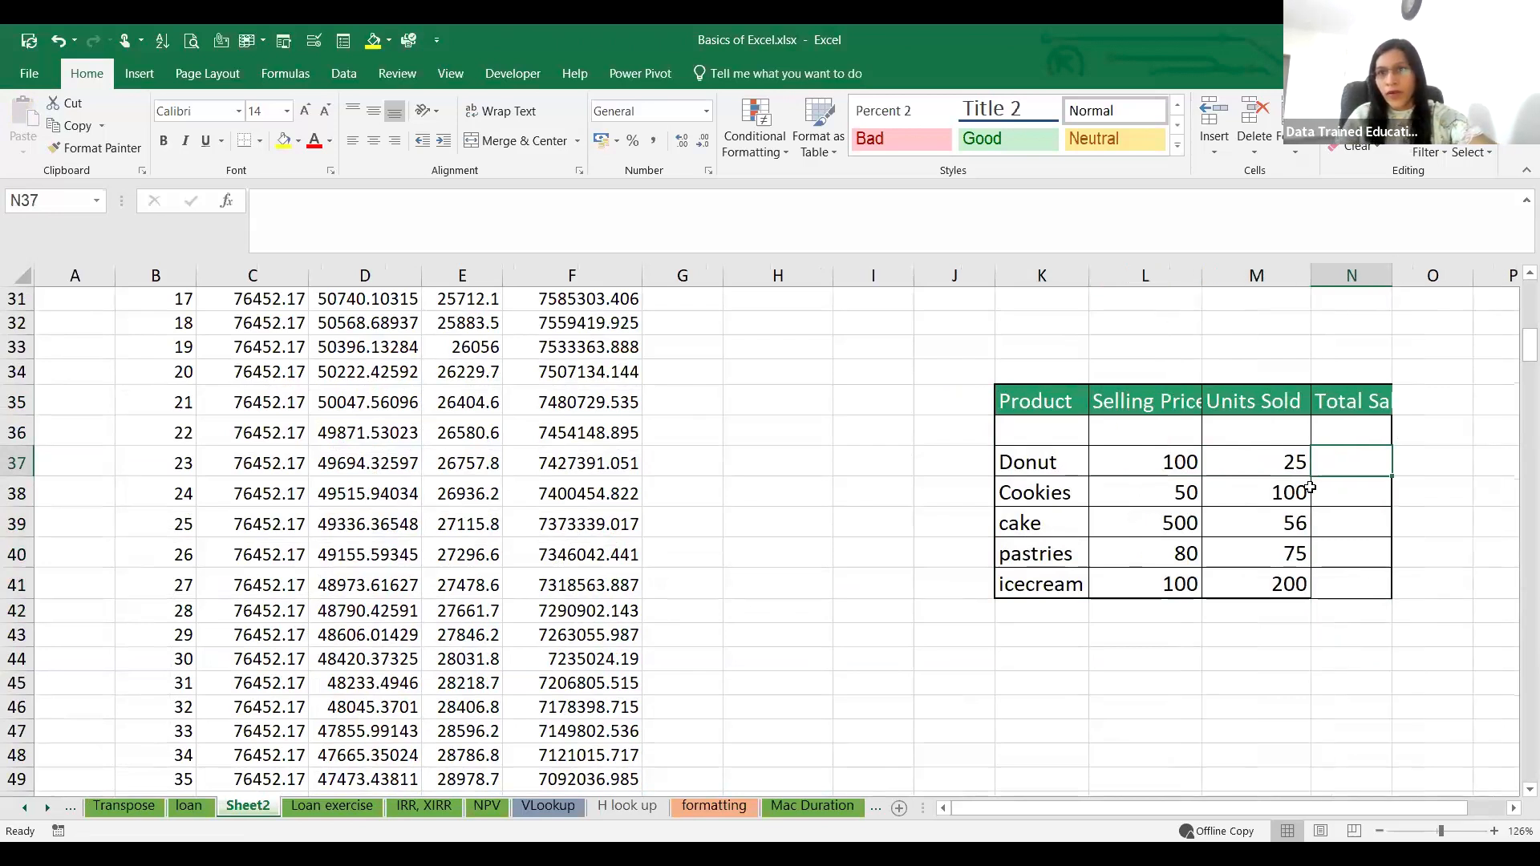
Step: Calculate Donut's total sales in N37 with =L37*M37 and fill the formula down to N41
type("=")
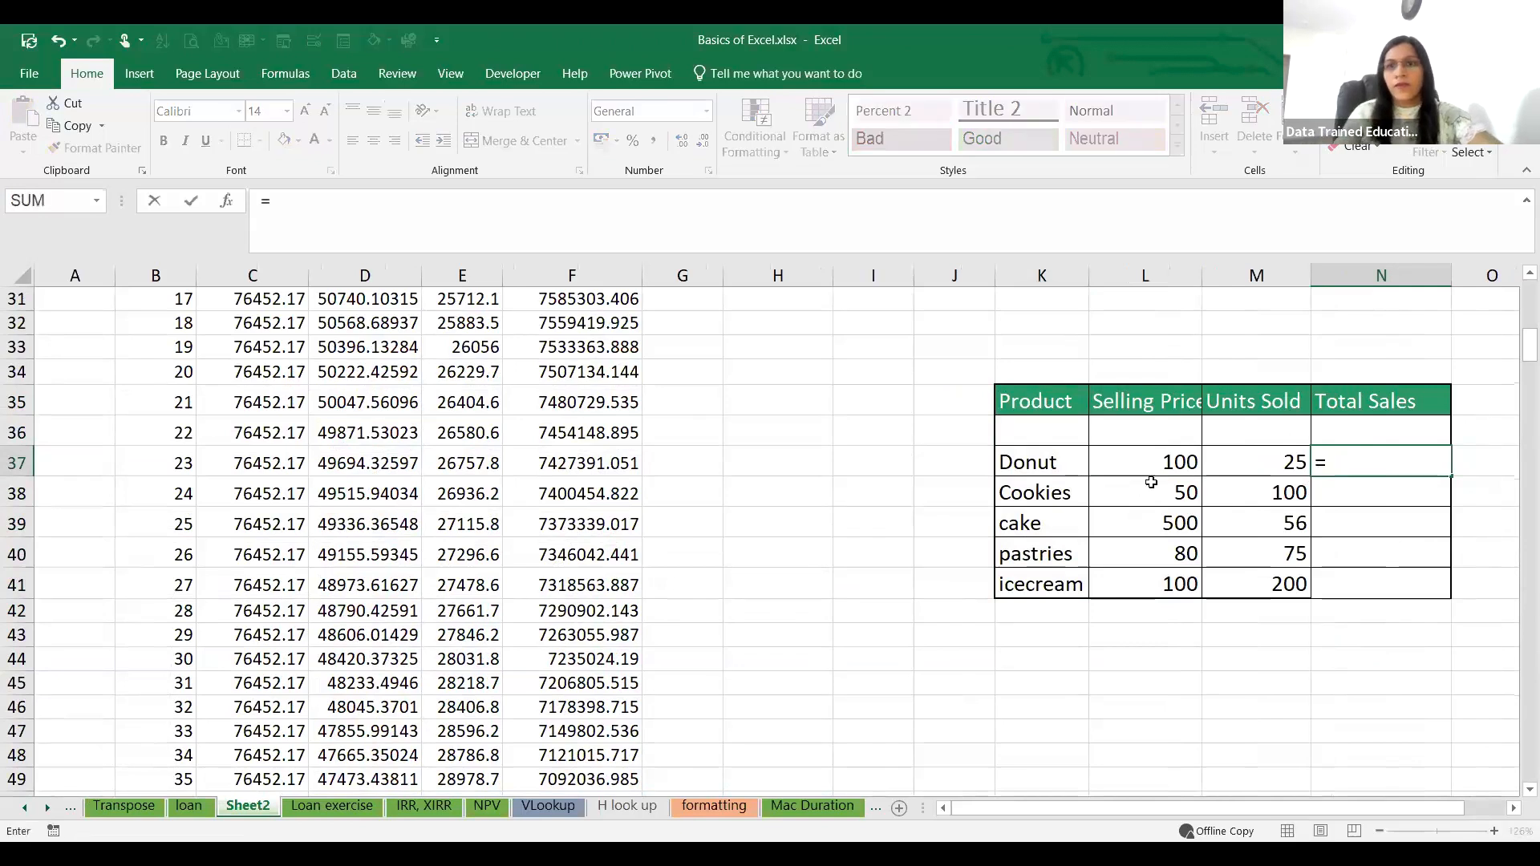
left_click(1173, 459)
type("*")
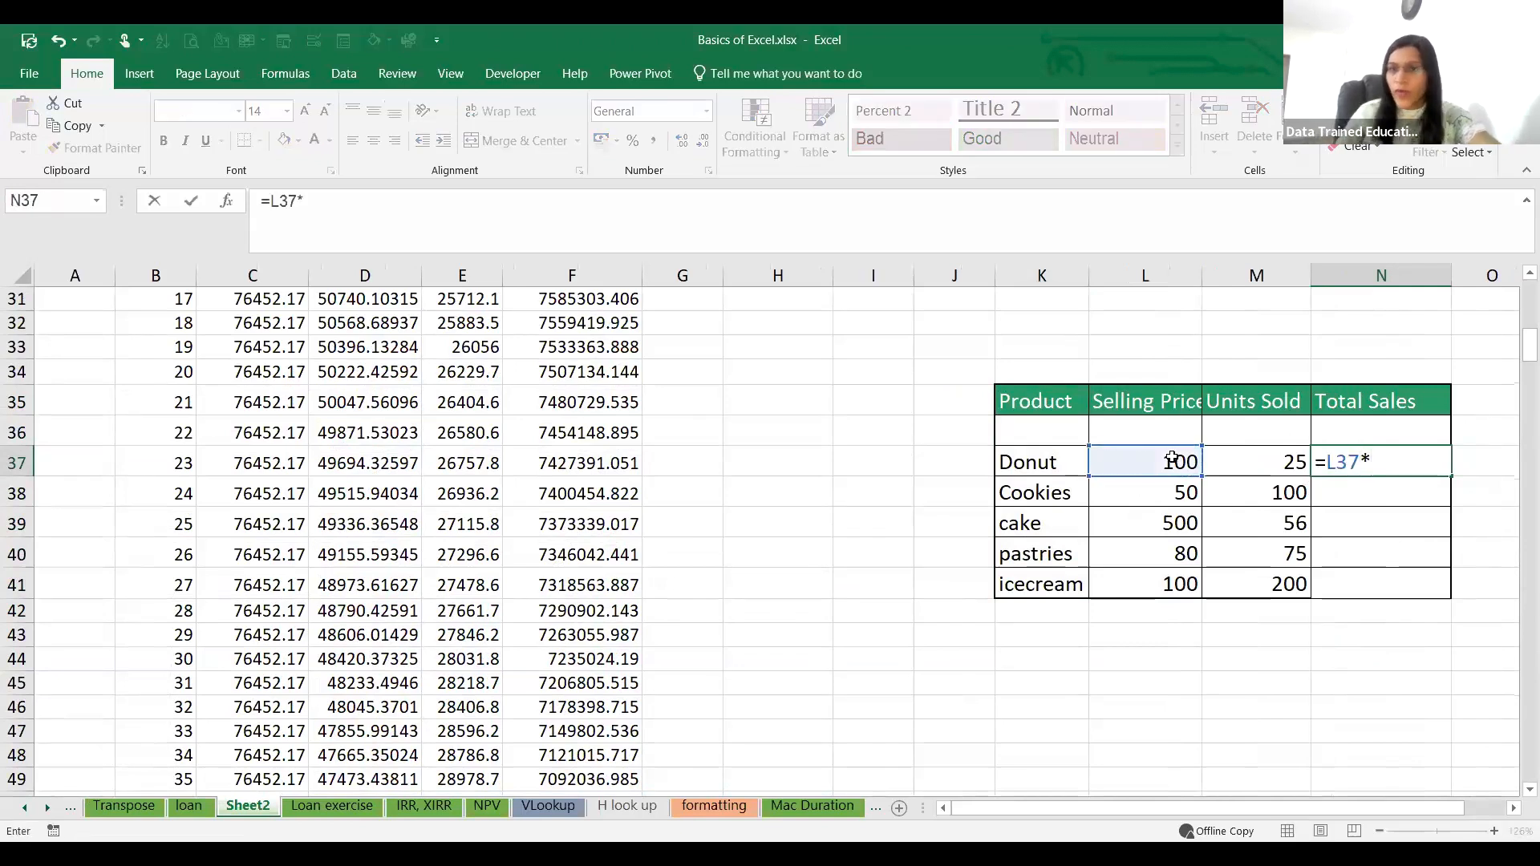
left_click(1262, 462)
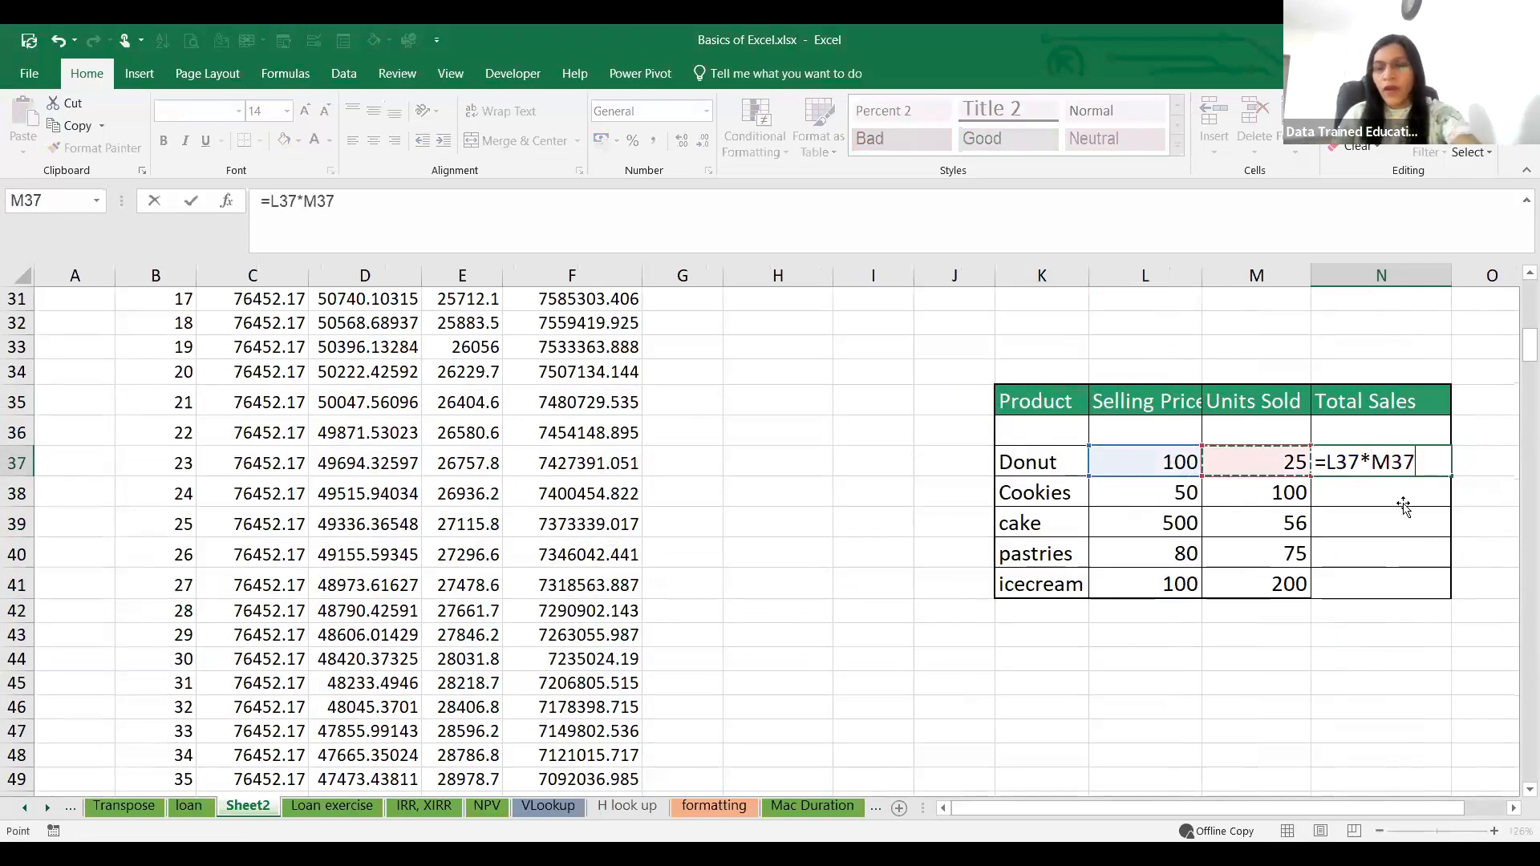
key("Return")
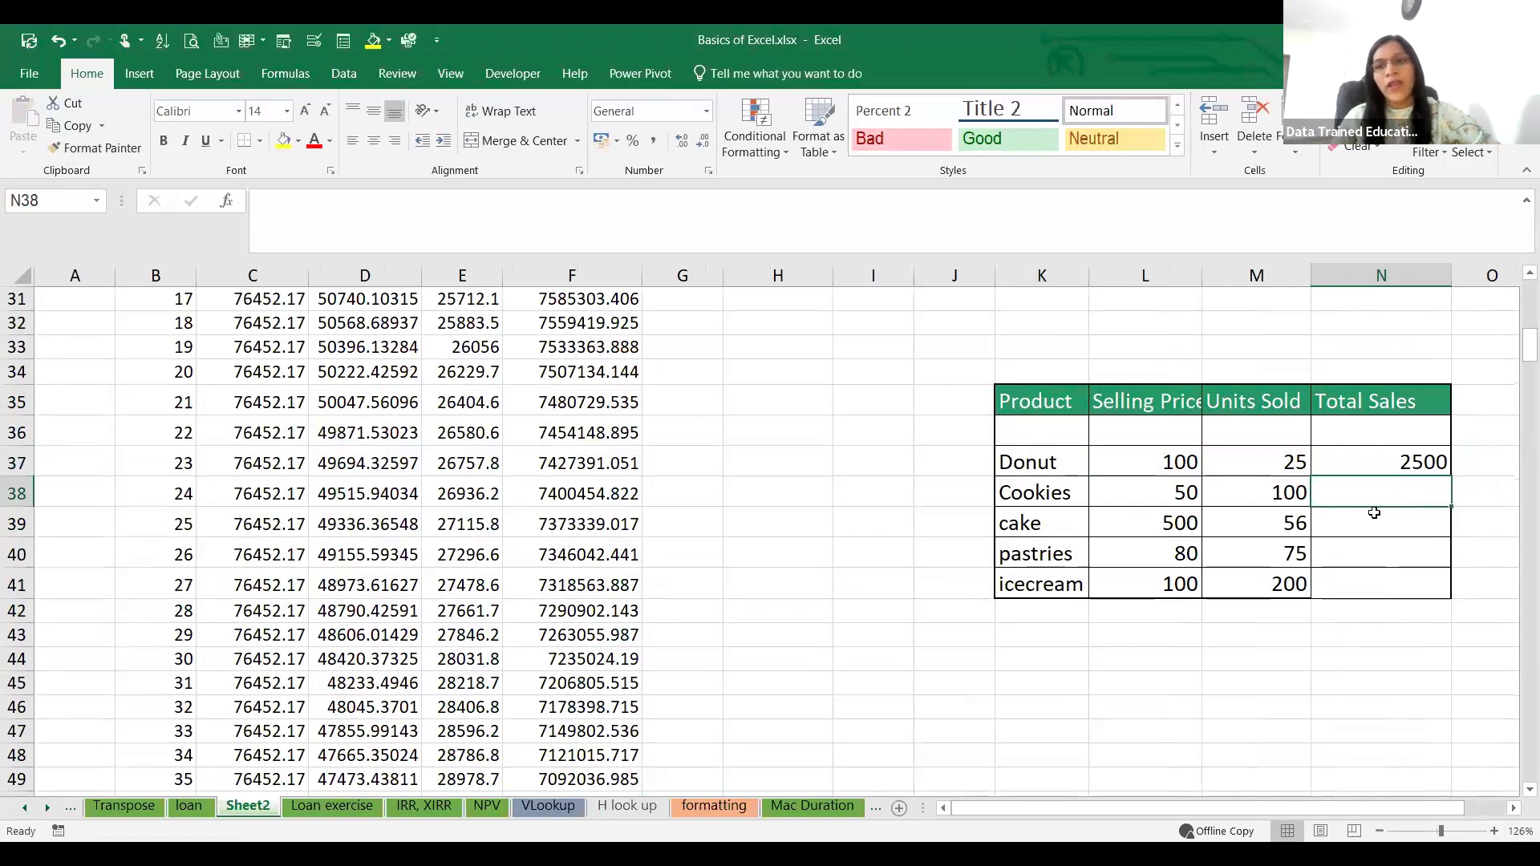
left_click(1420, 453)
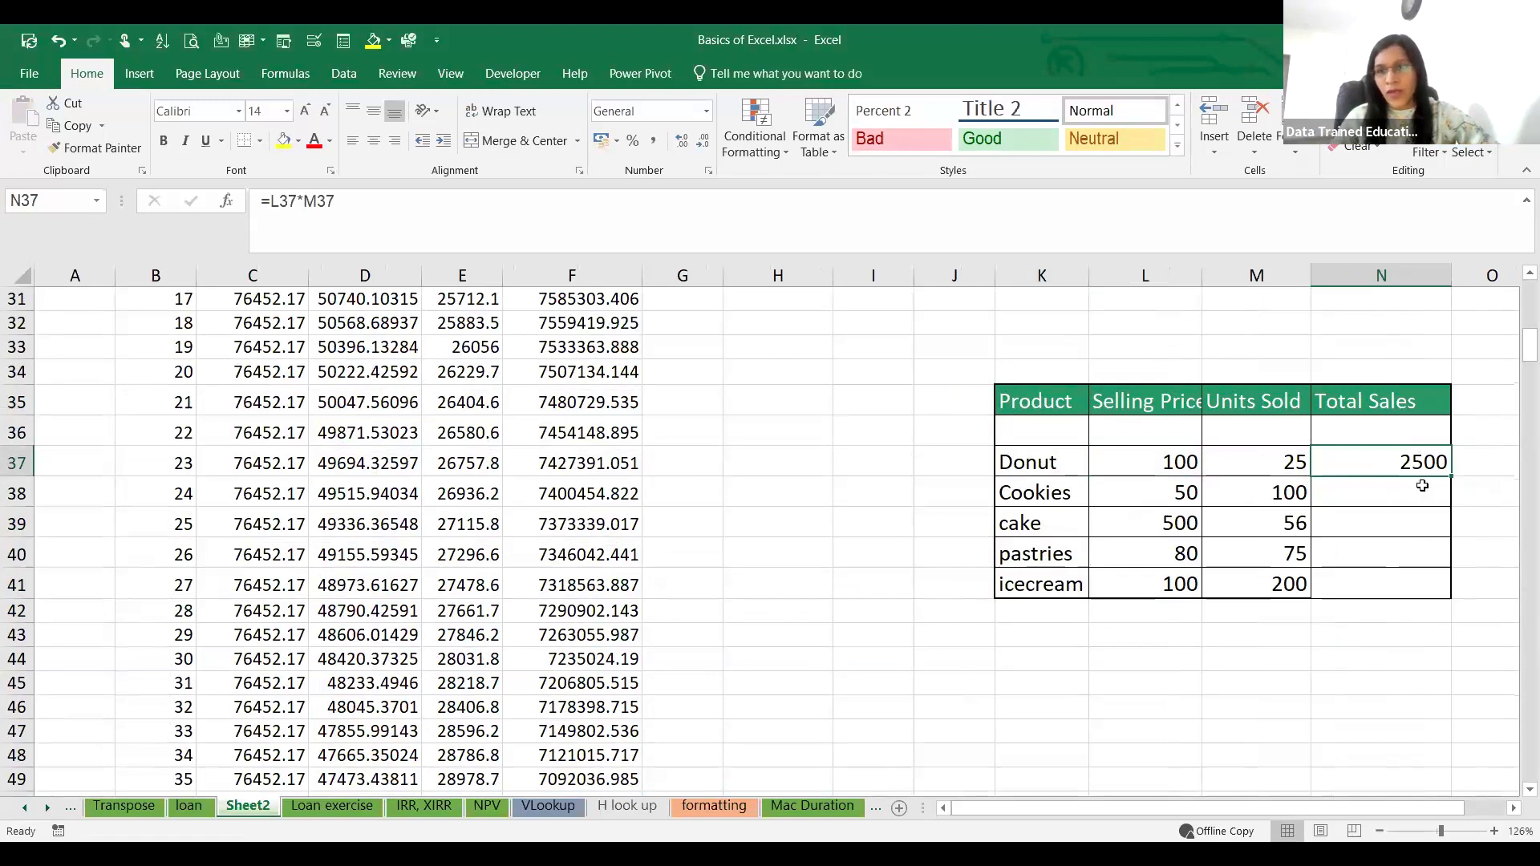
left_click_drag(1451, 477, 1444, 591)
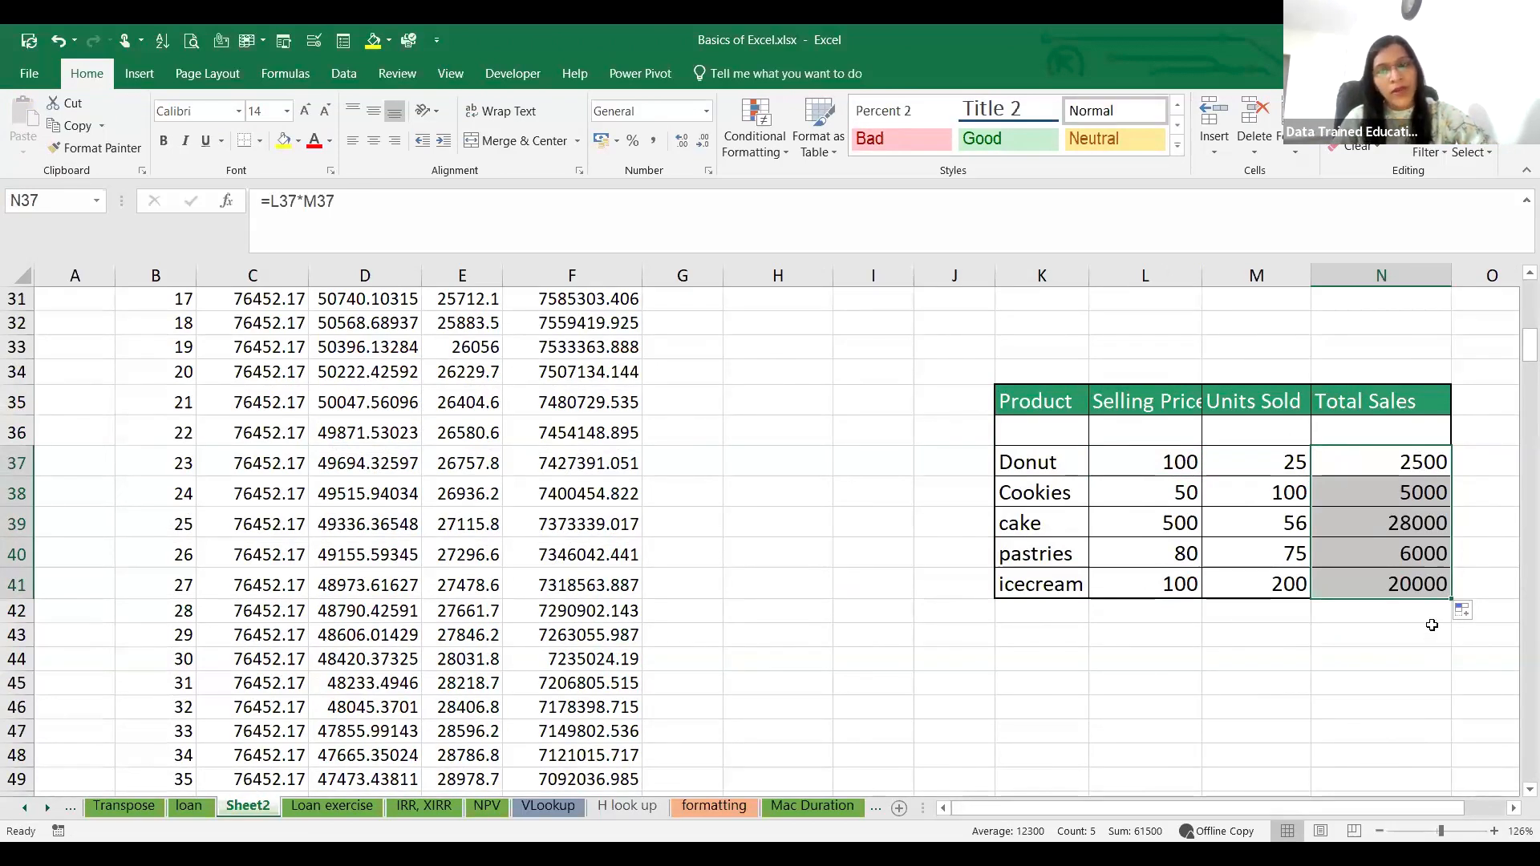
left_click(1402, 491)
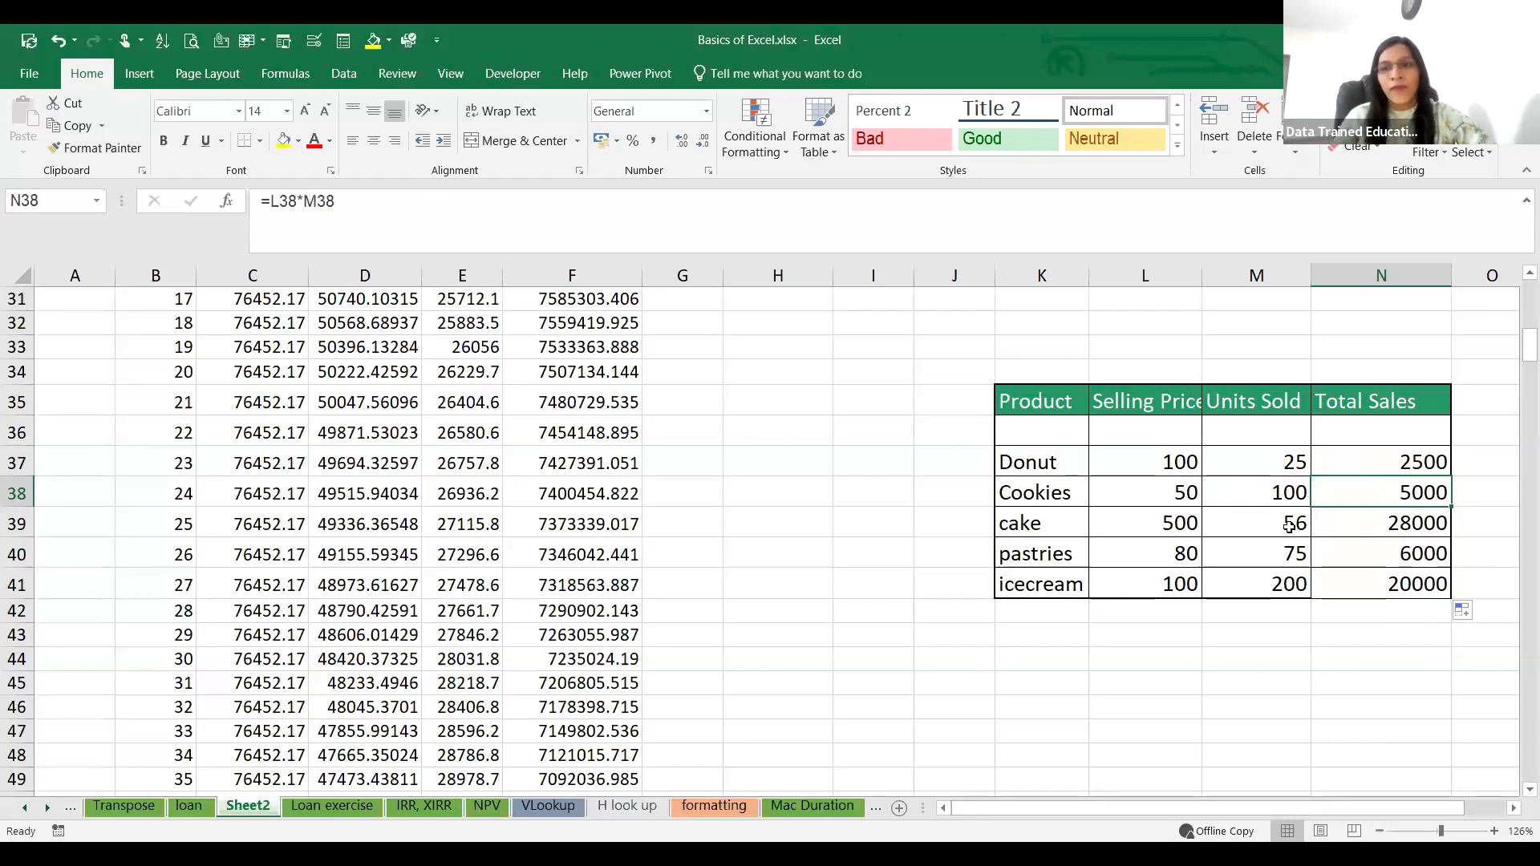
Step: Clear all Units Sold values in M37:M41 of the product table
left_click_drag(1284, 493, 1269, 570)
key("Delete")
left_click(1284, 464)
key("Delete")
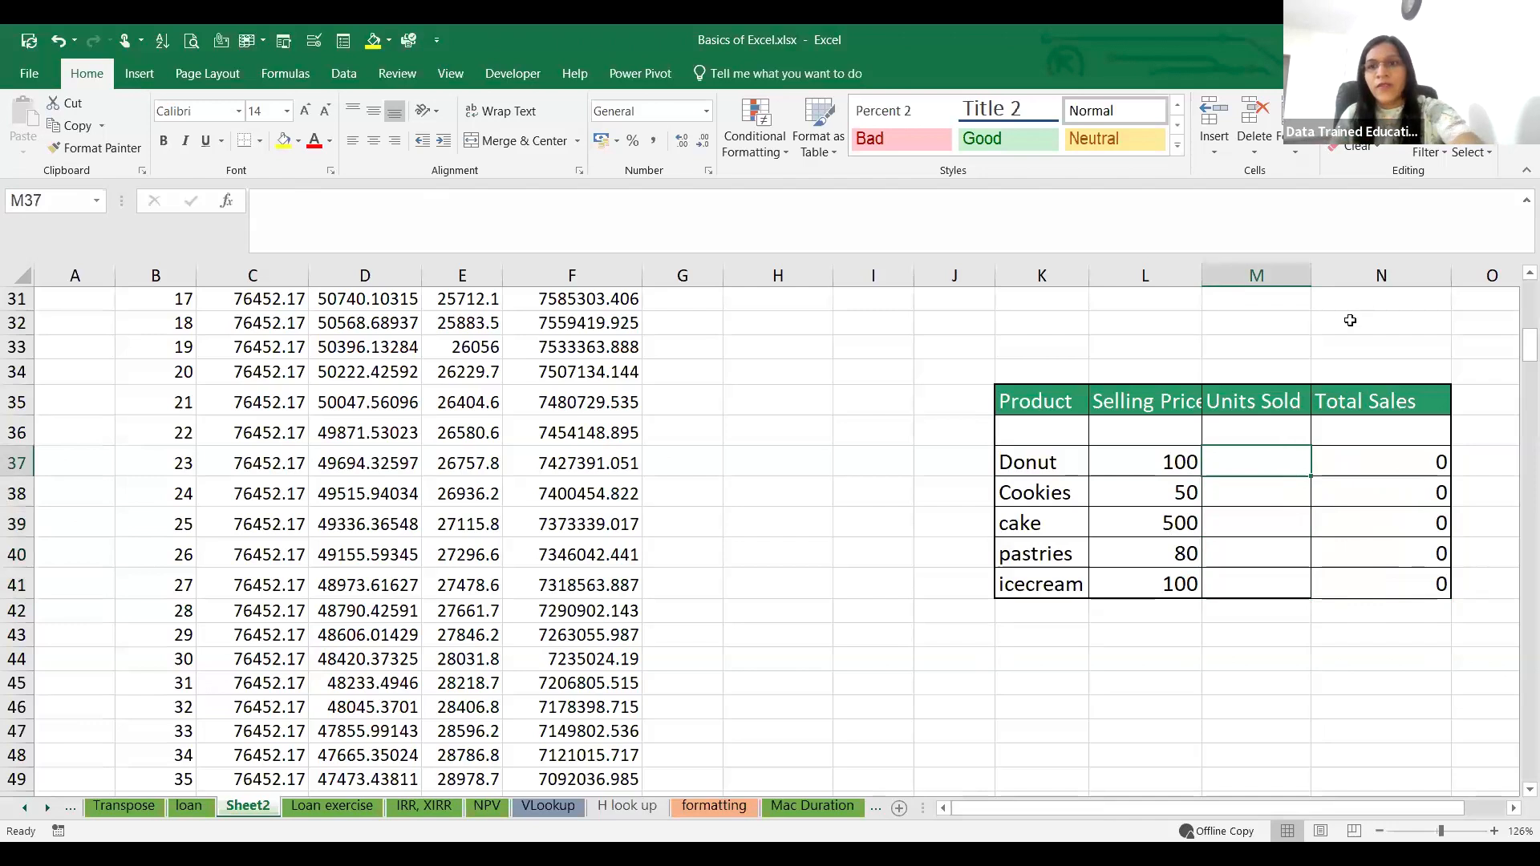
Step: Enter a single units value of 120 in M33 above the product table
left_click(1248, 350)
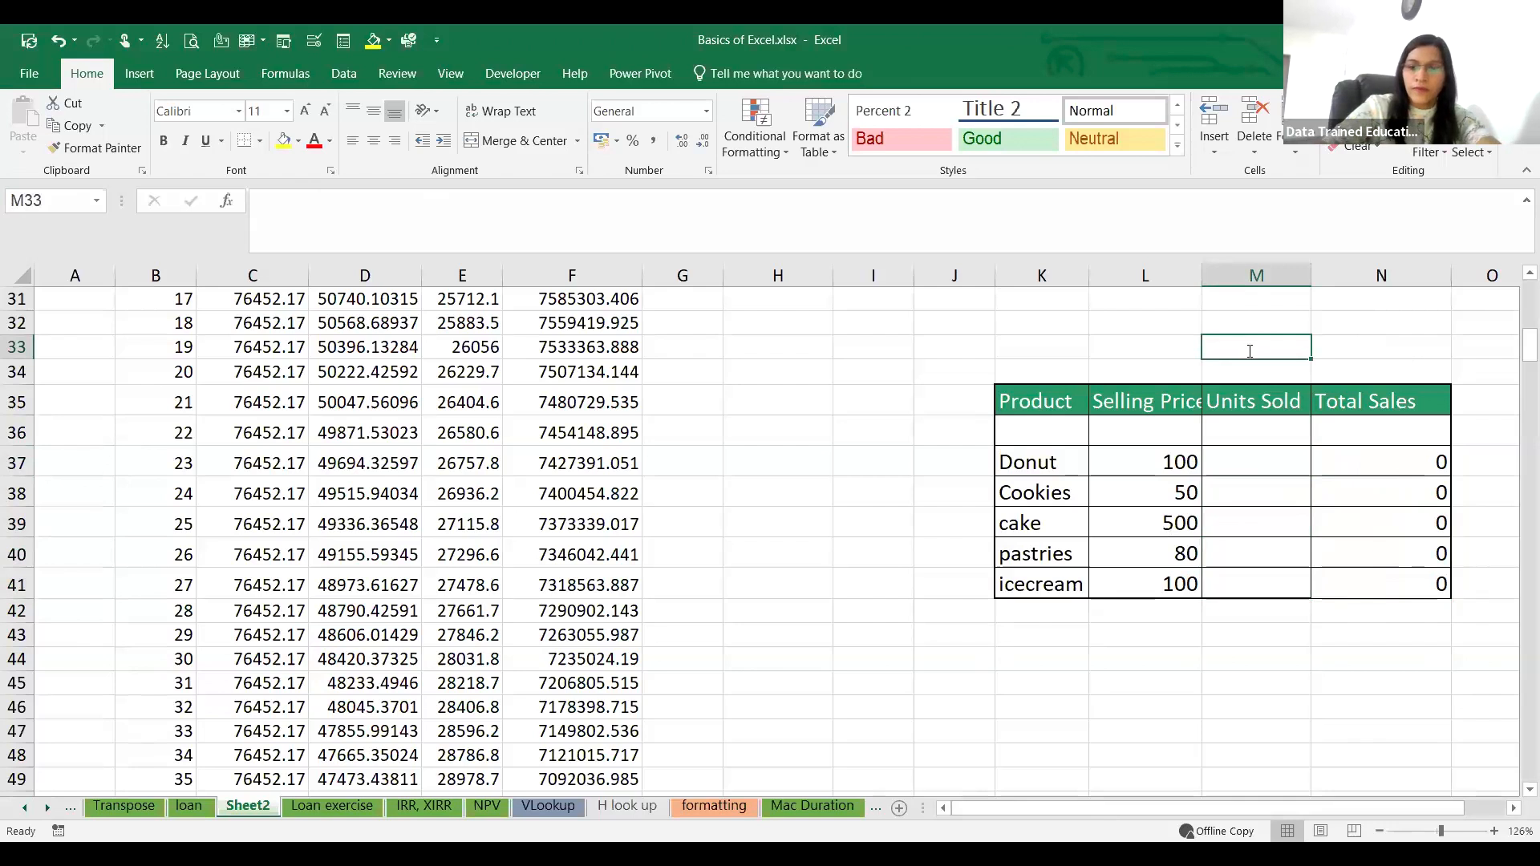
type("120")
left_click(1406, 328)
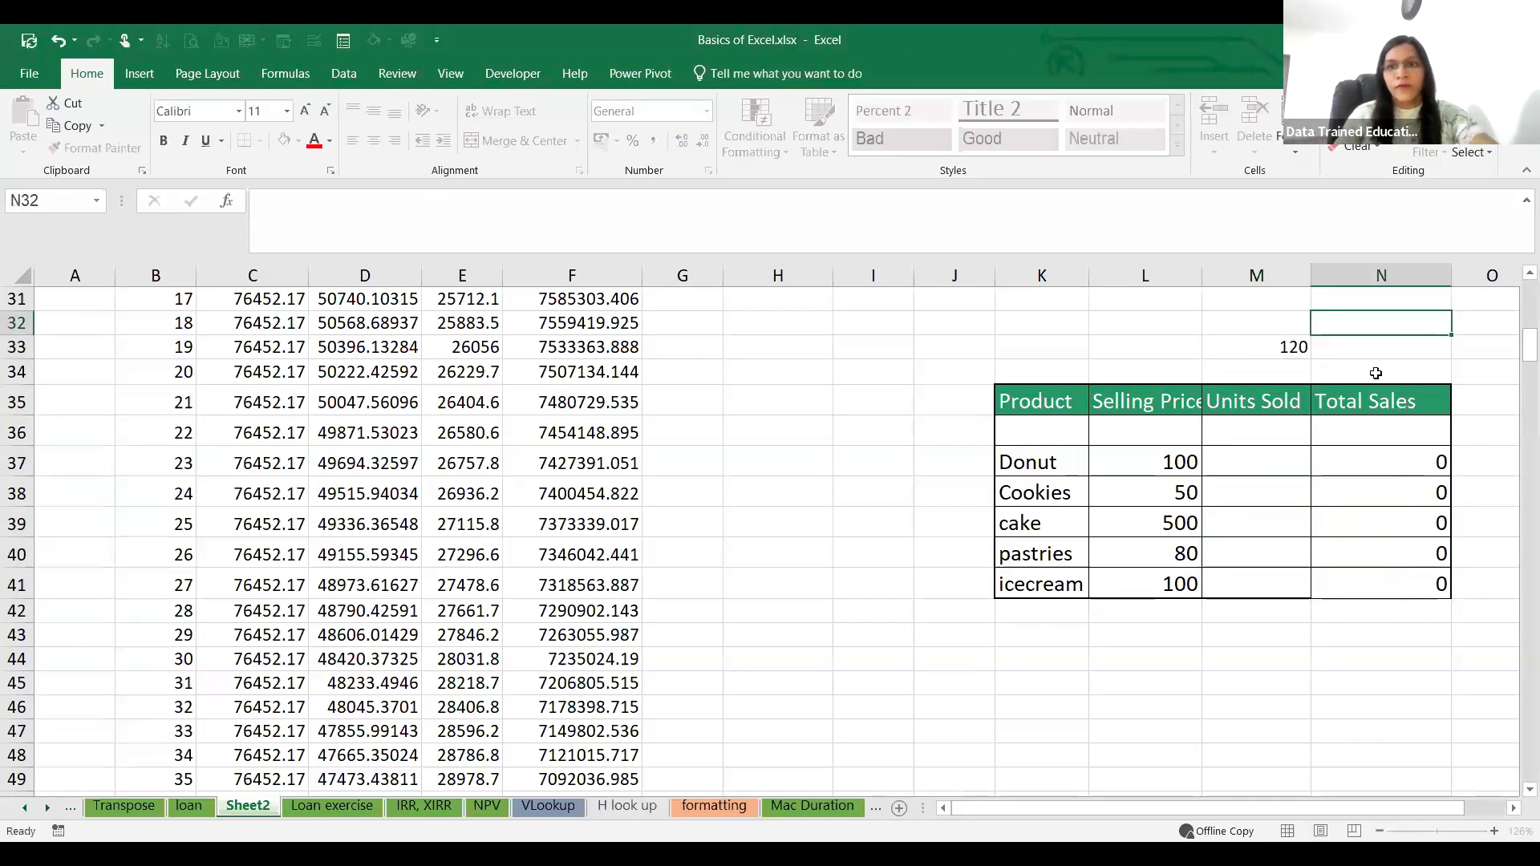
Step: Replace Donut's Total Sales formula in N37 with =L37*M33
left_click(1287, 466)
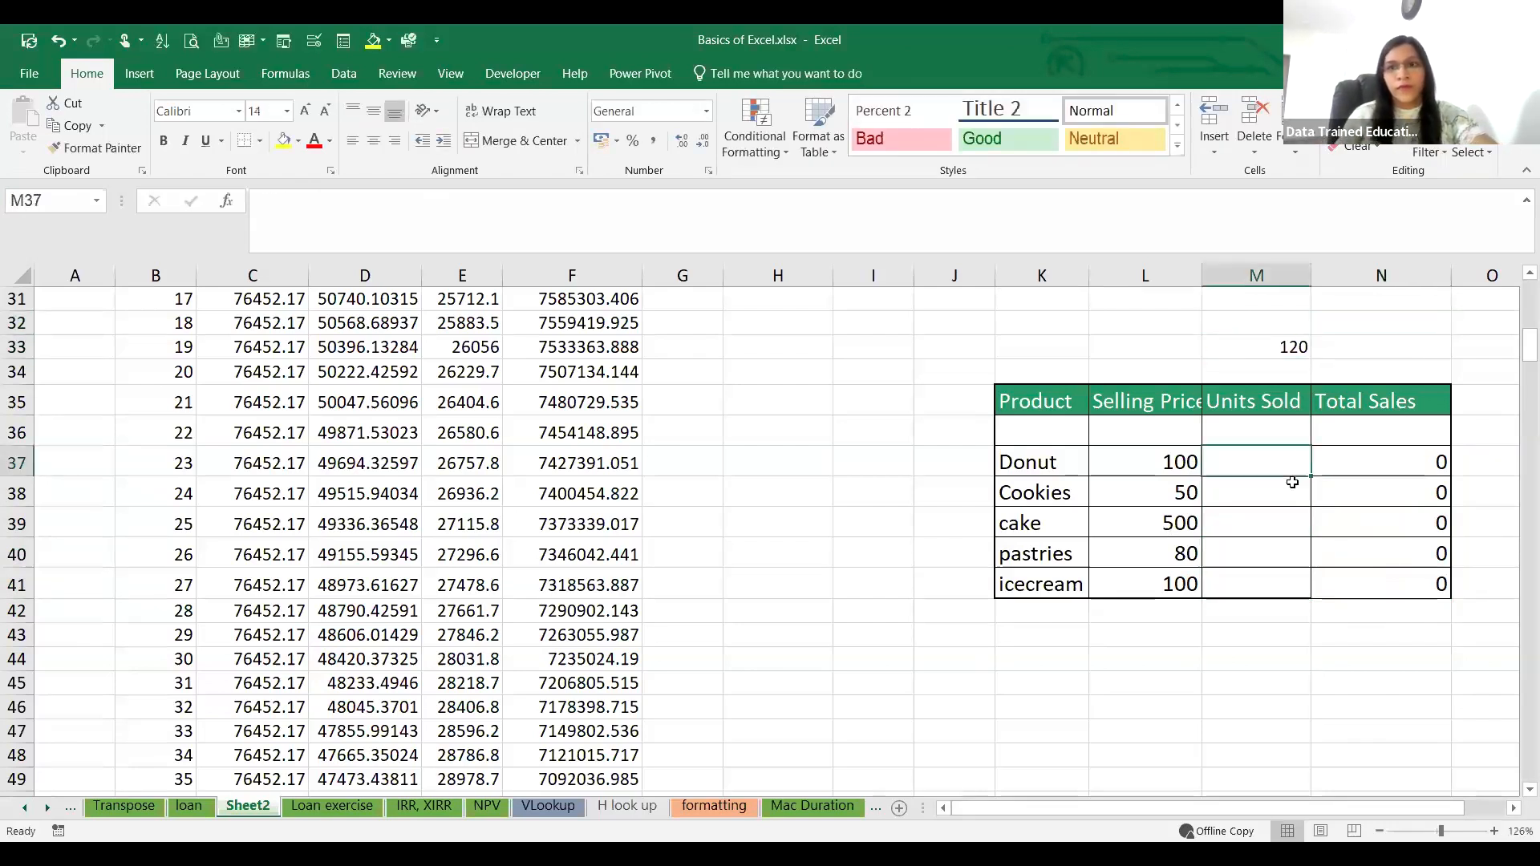
left_click(1354, 463)
type("=")
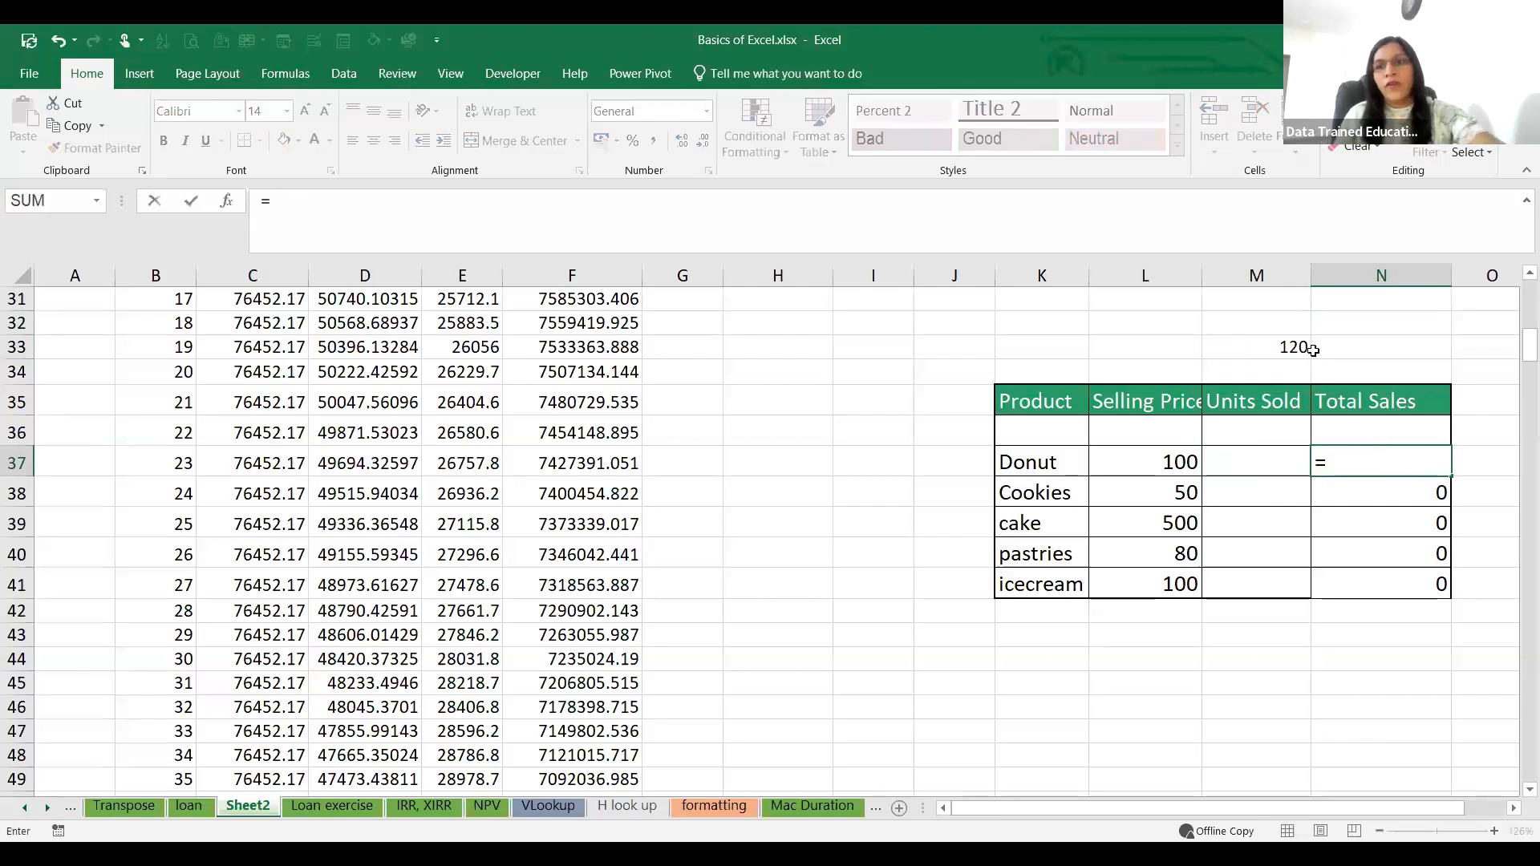
left_click(1193, 470)
type("*")
left_click(1244, 342)
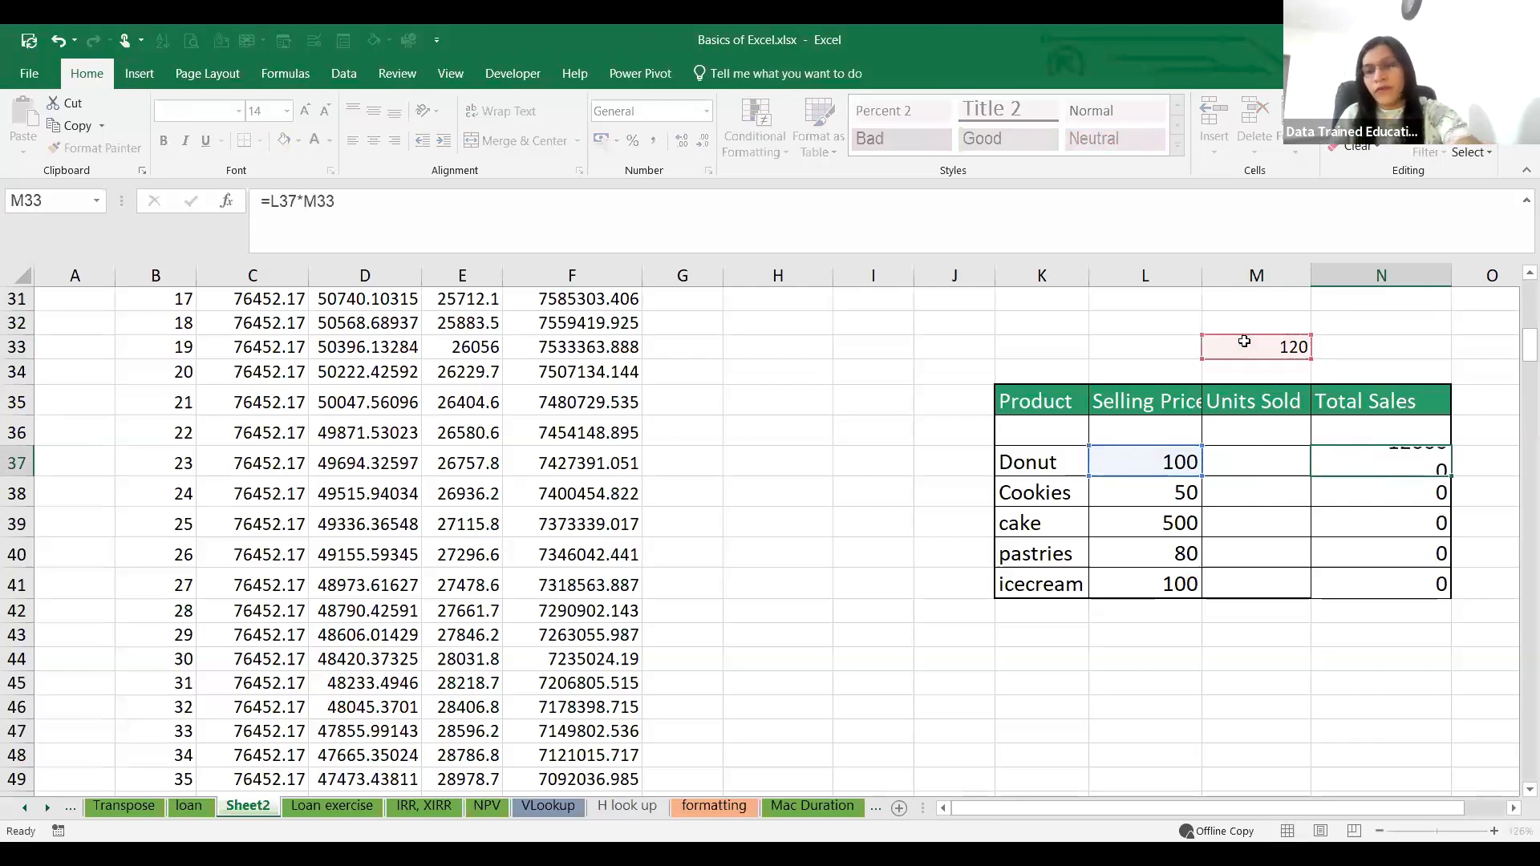
key("Return")
Step: Fill the relative-reference formula from N37 down through N41 for the remaining products
left_click(1444, 472)
double_click(1447, 476)
left_click(1431, 458)
left_click_drag(1454, 479, 1449, 595)
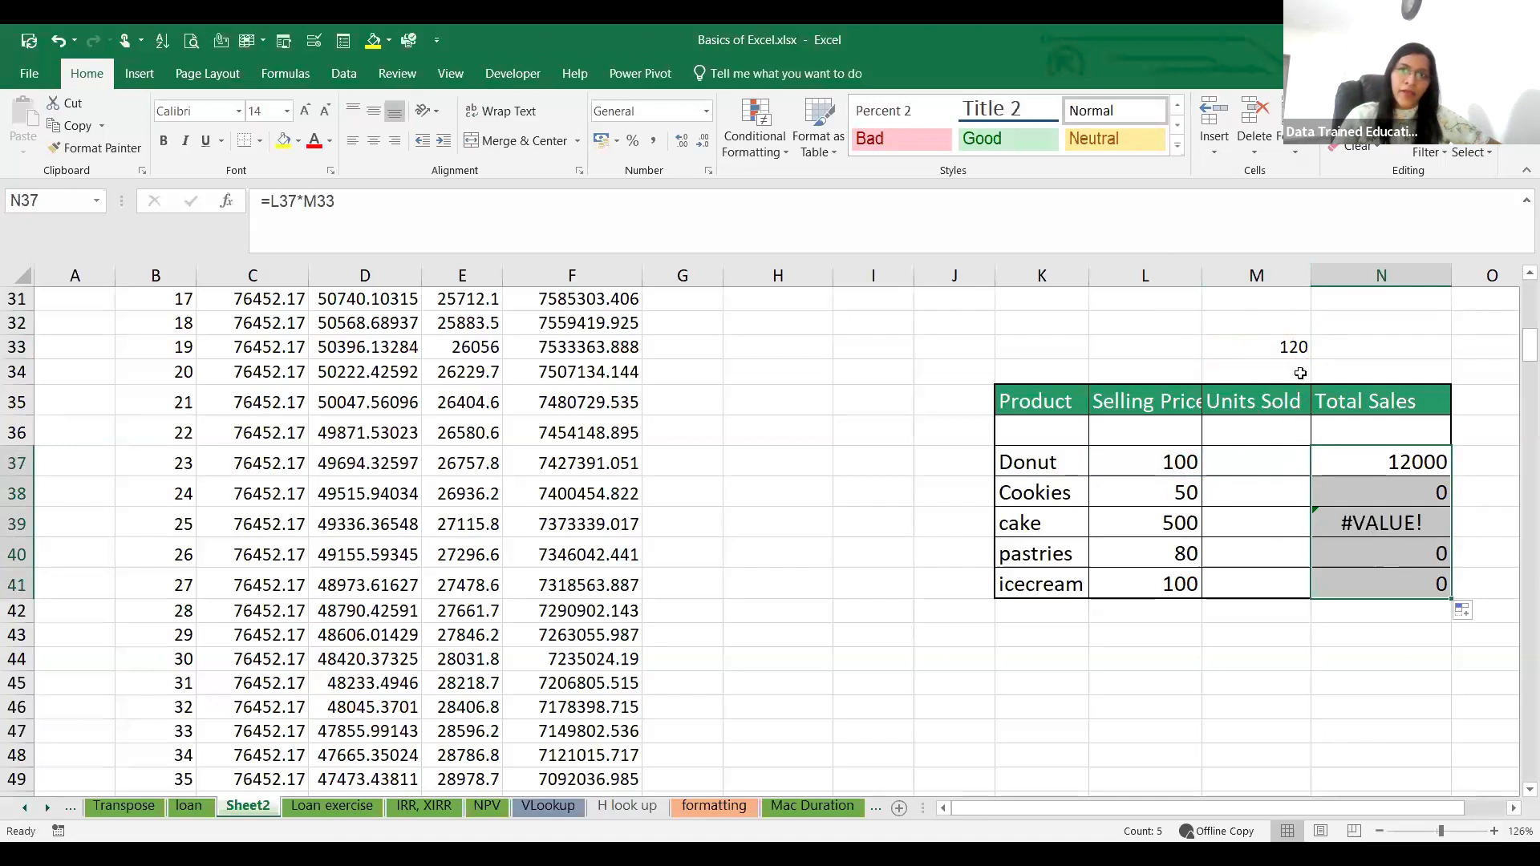
Step: Make the units reference in N37 absolute so the formula is =L37*$M$33
left_click(1436, 463)
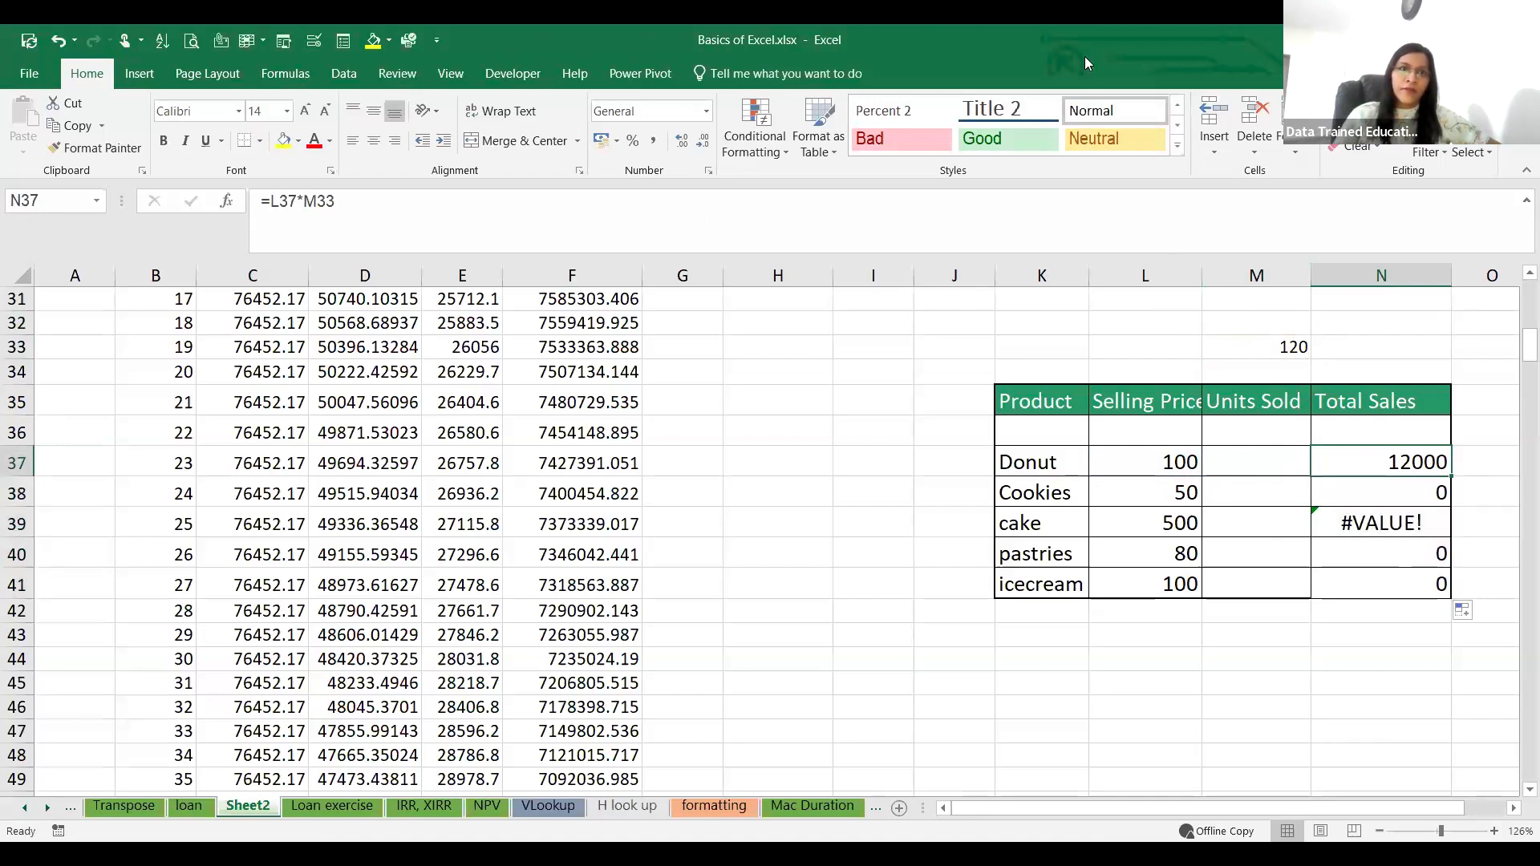
left_click(1254, 350)
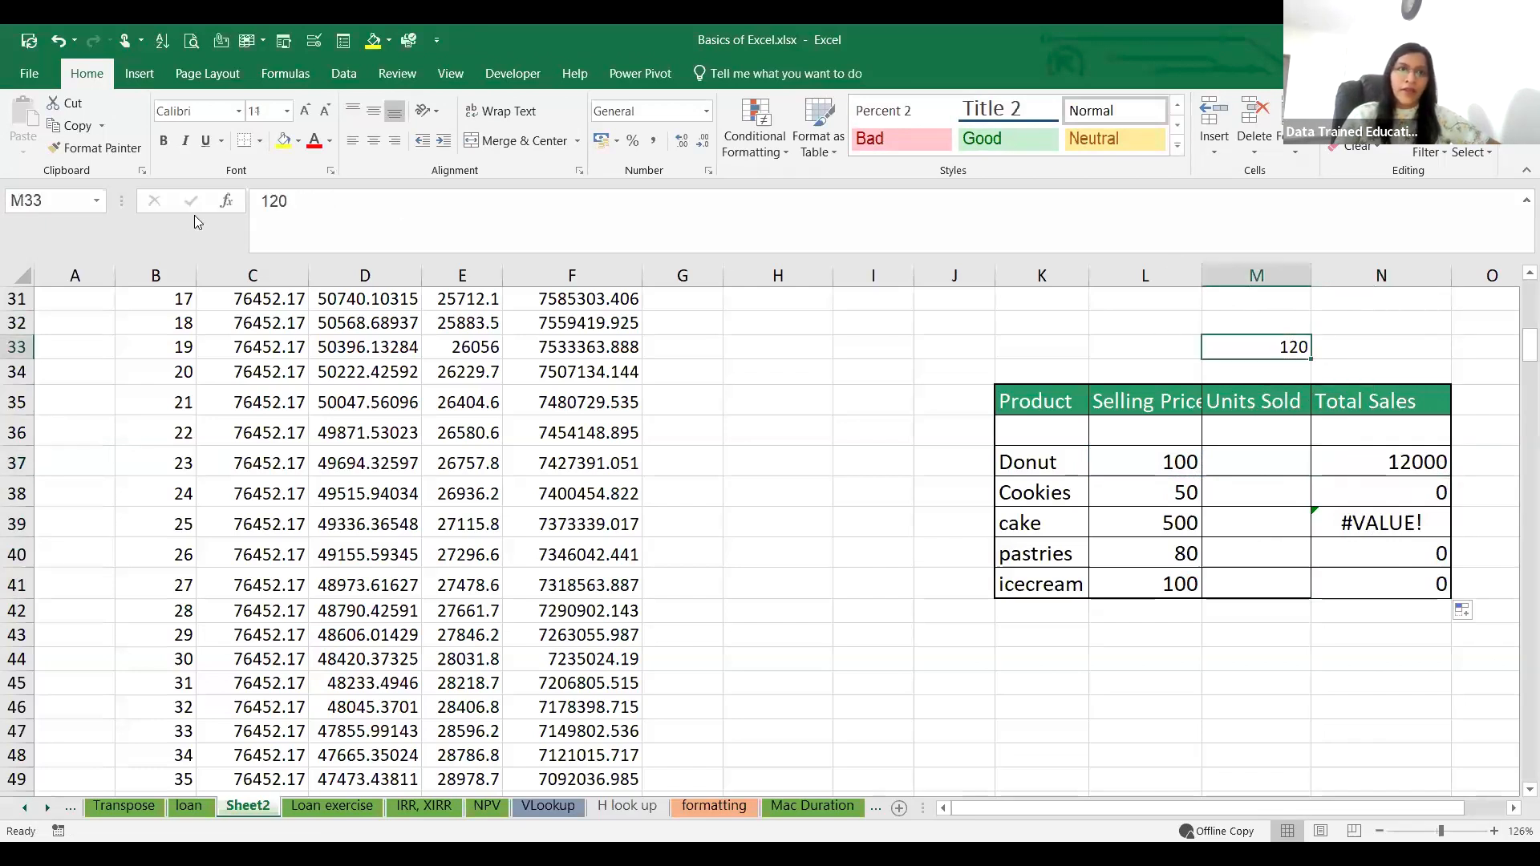
left_click(1425, 468)
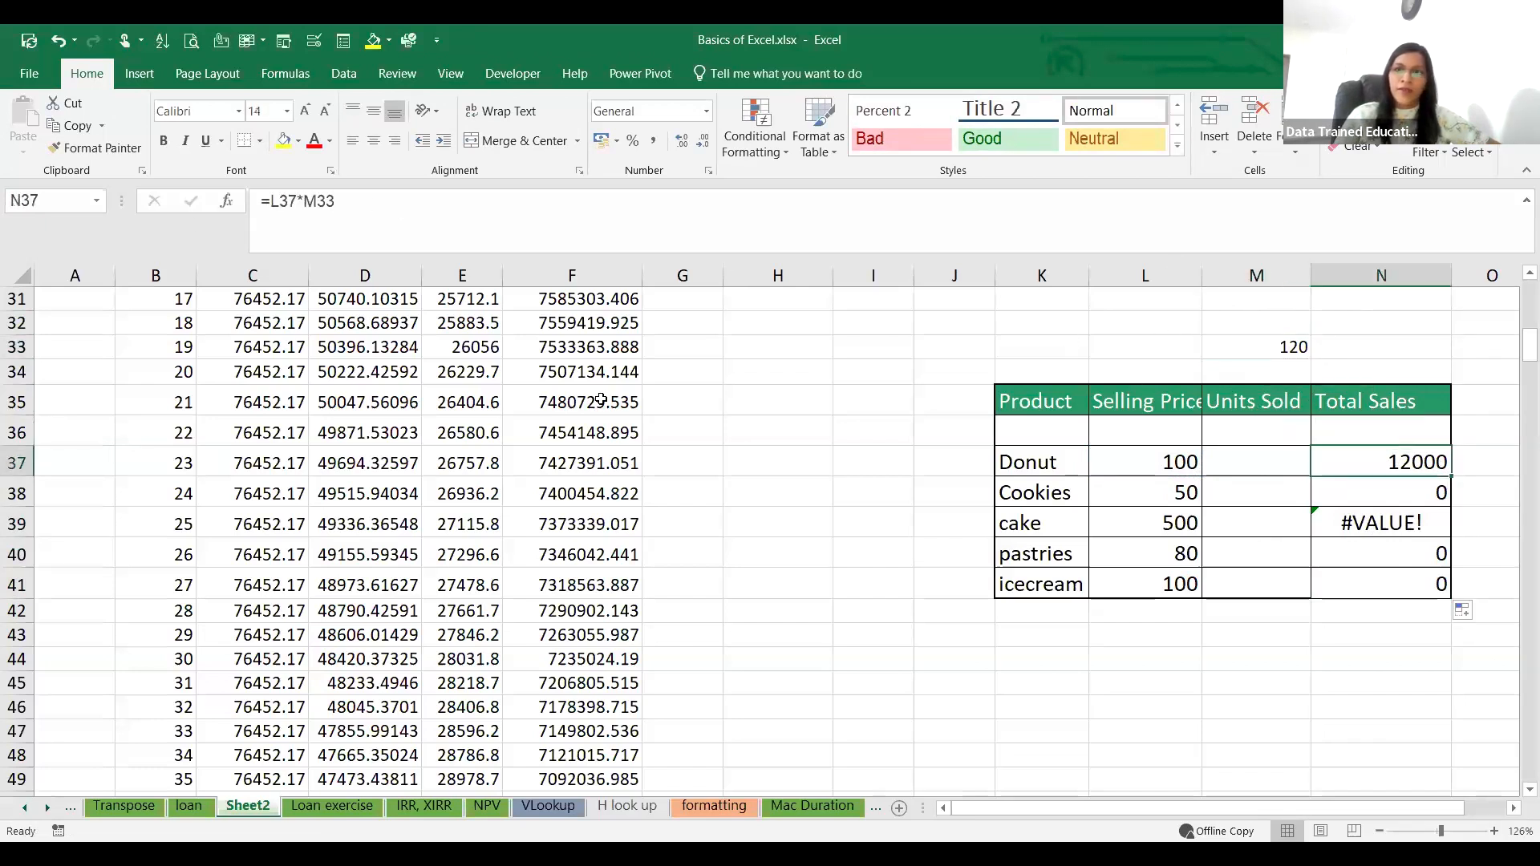
left_click(308, 201)
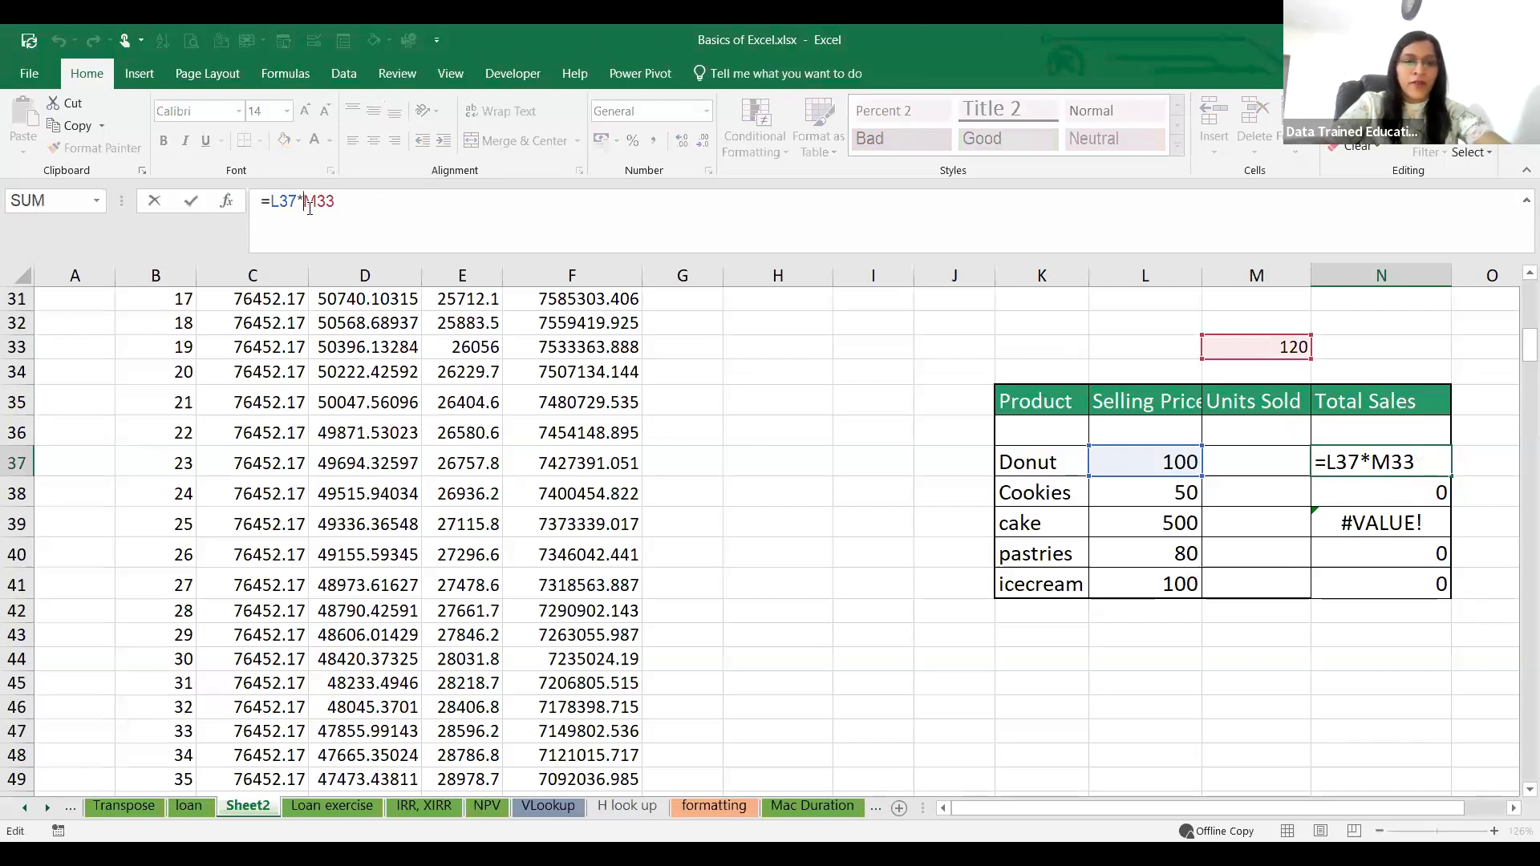
type("$M$")
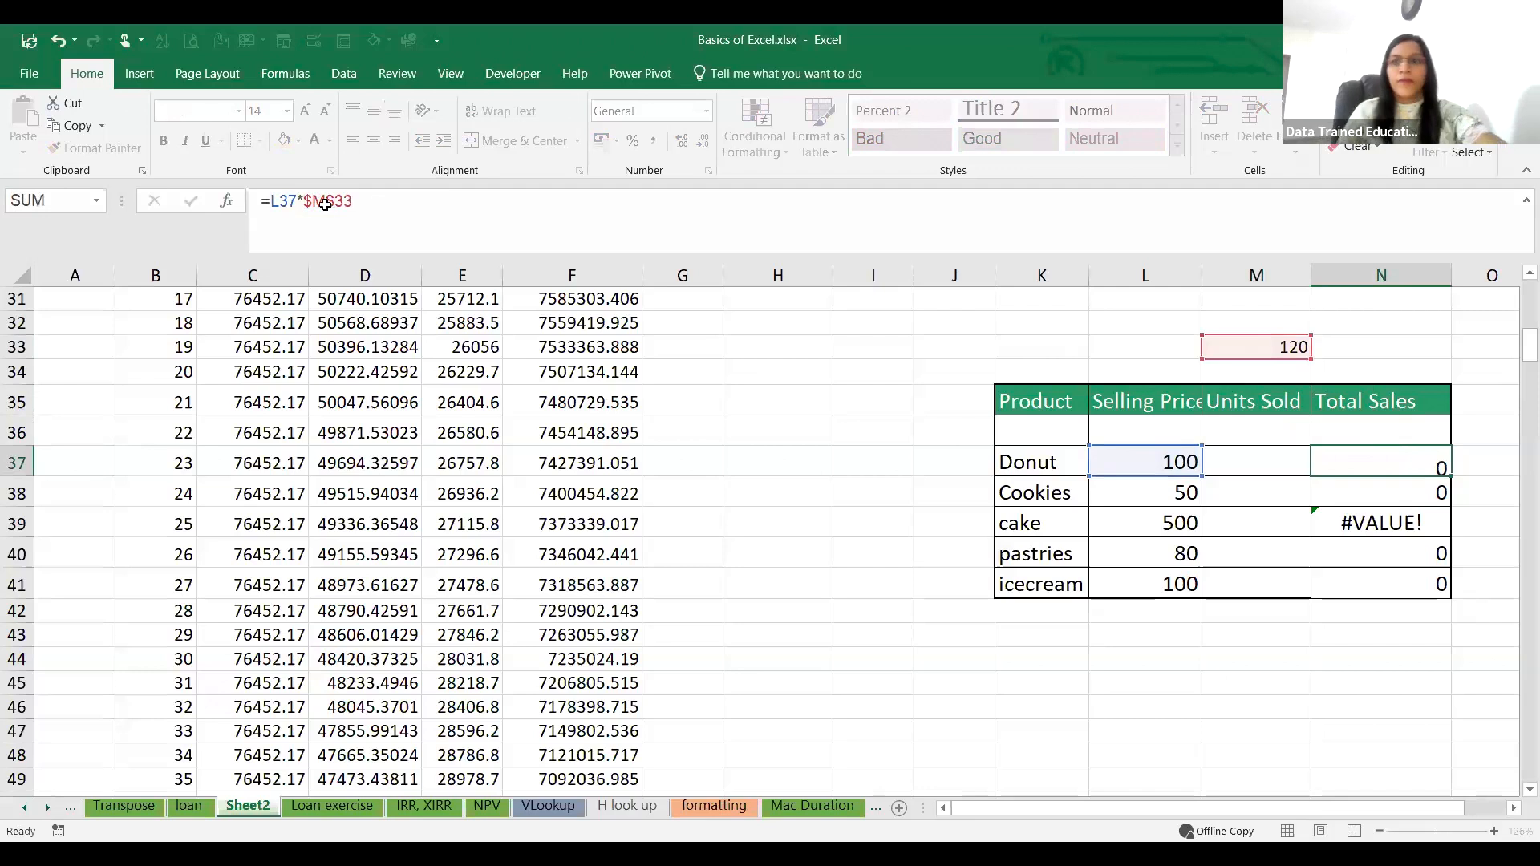
Step: Fill the absolute-reference formula =L37*$M$33 from N37 down through N41 for the remaining products
key("Return")
left_click(1449, 473)
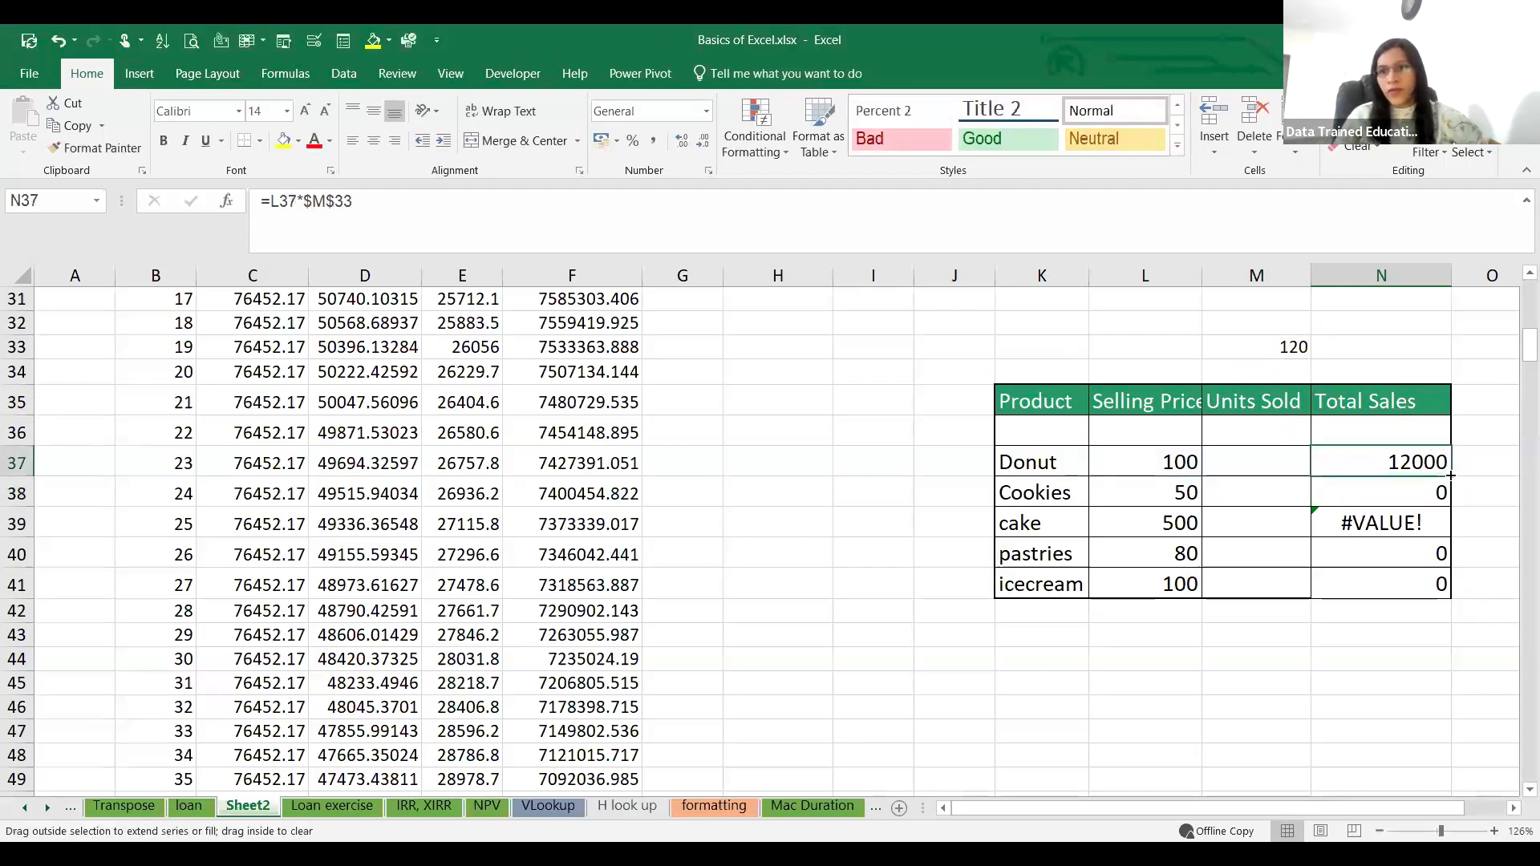
double_click(1451, 475)
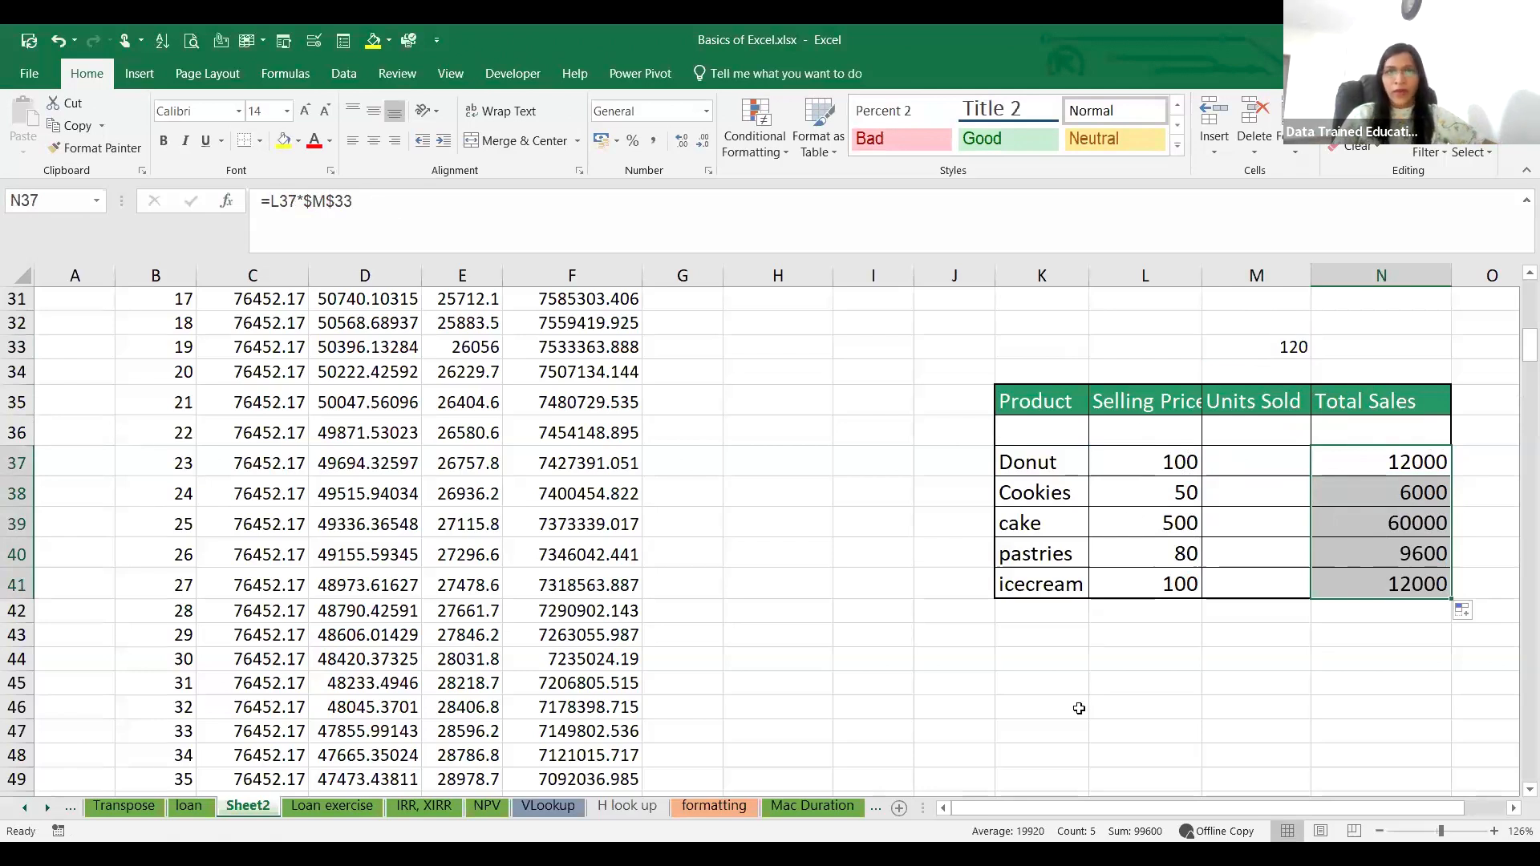
key("alt+Tab")
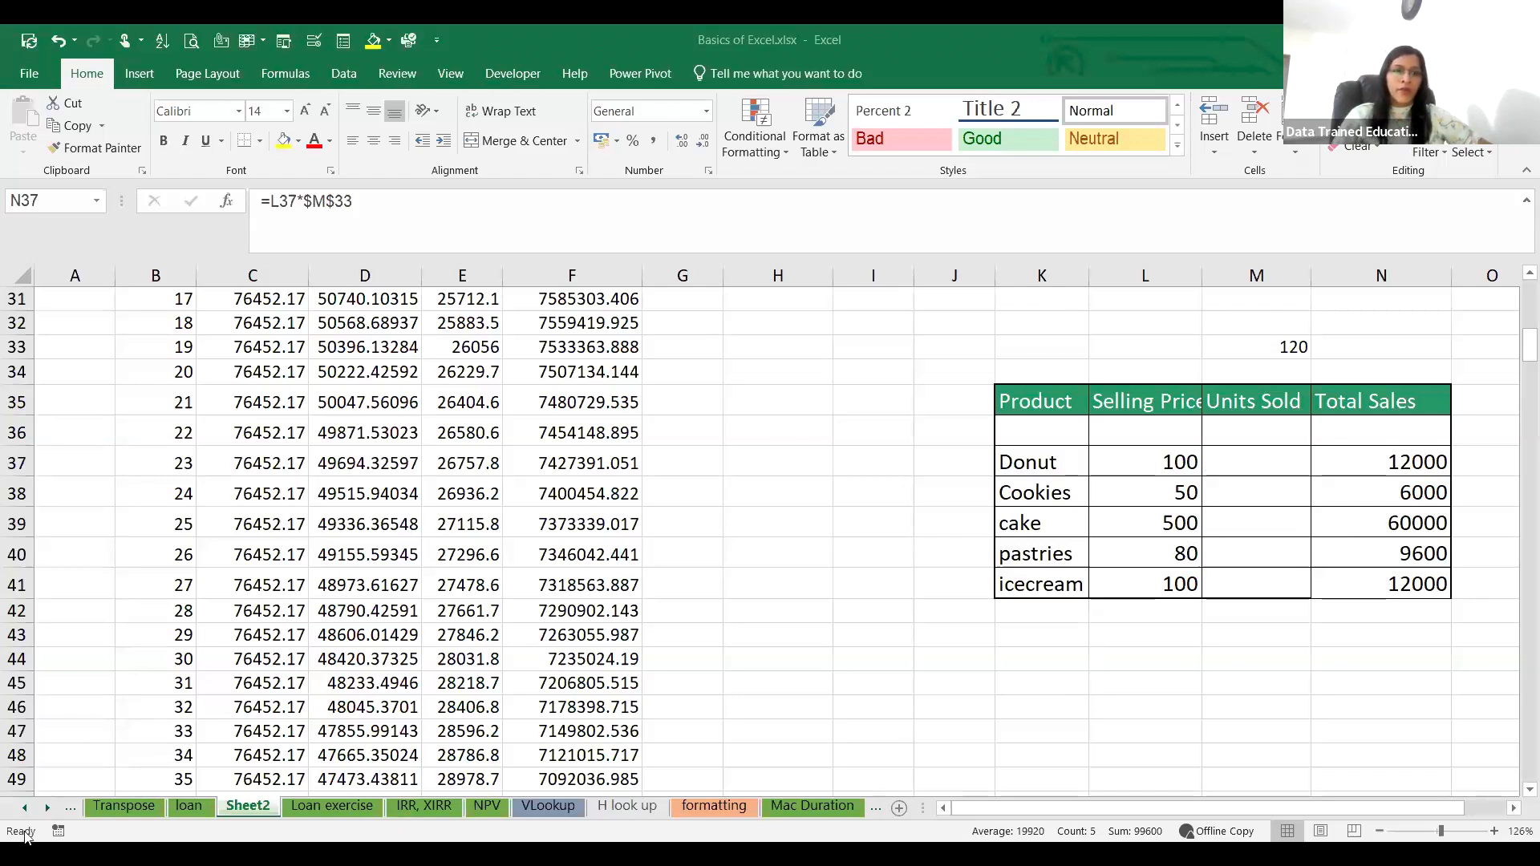
Step: Go to the CAGR worksheet, which lies several sheets before Sheet2 in the workbook
left_click(24, 807)
left_click(23, 808)
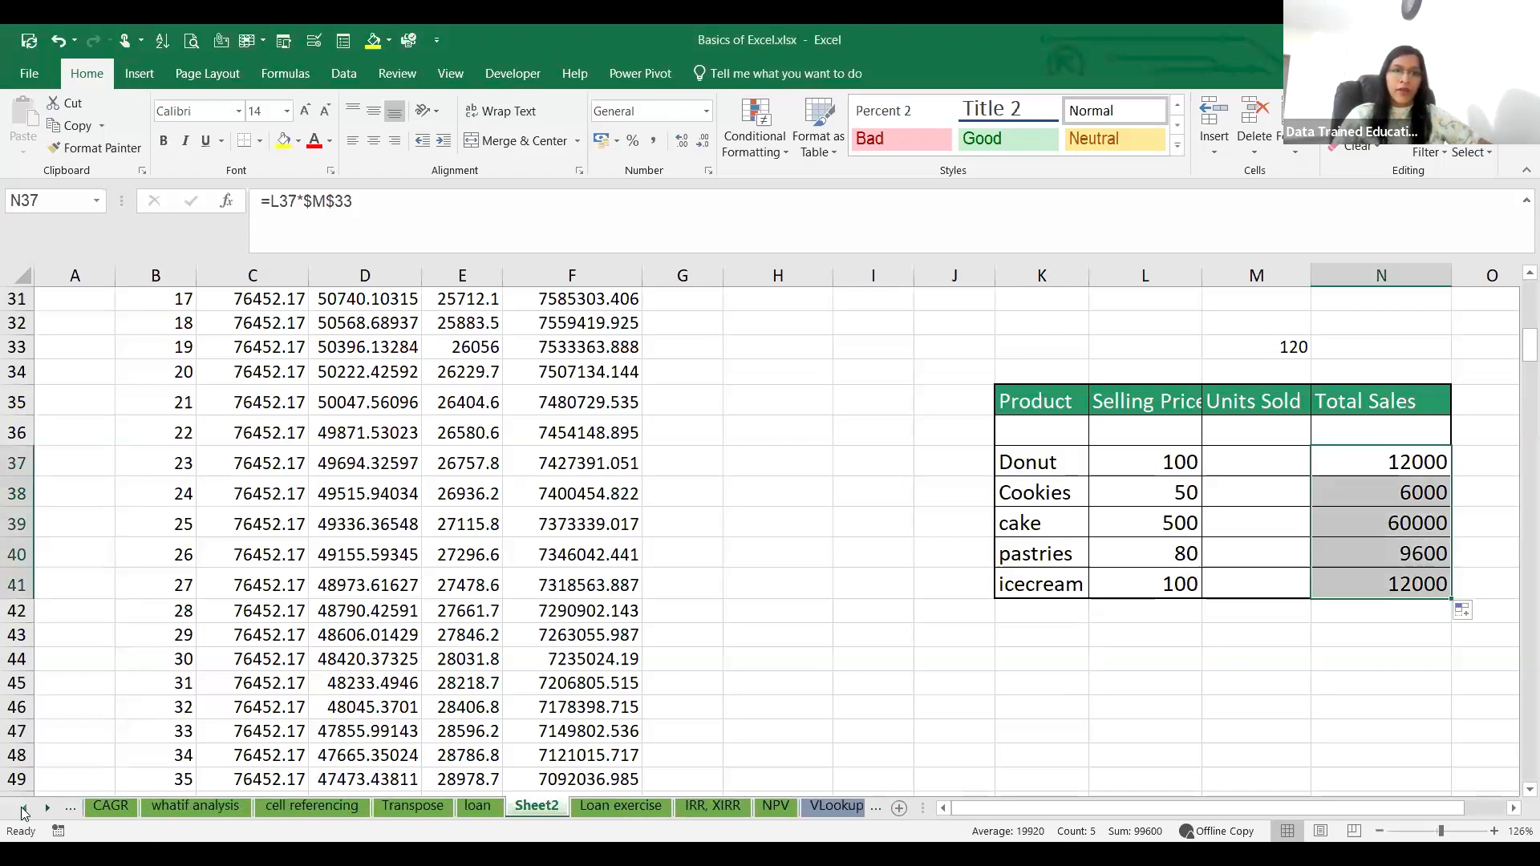
left_click(23, 808)
left_click(227, 805)
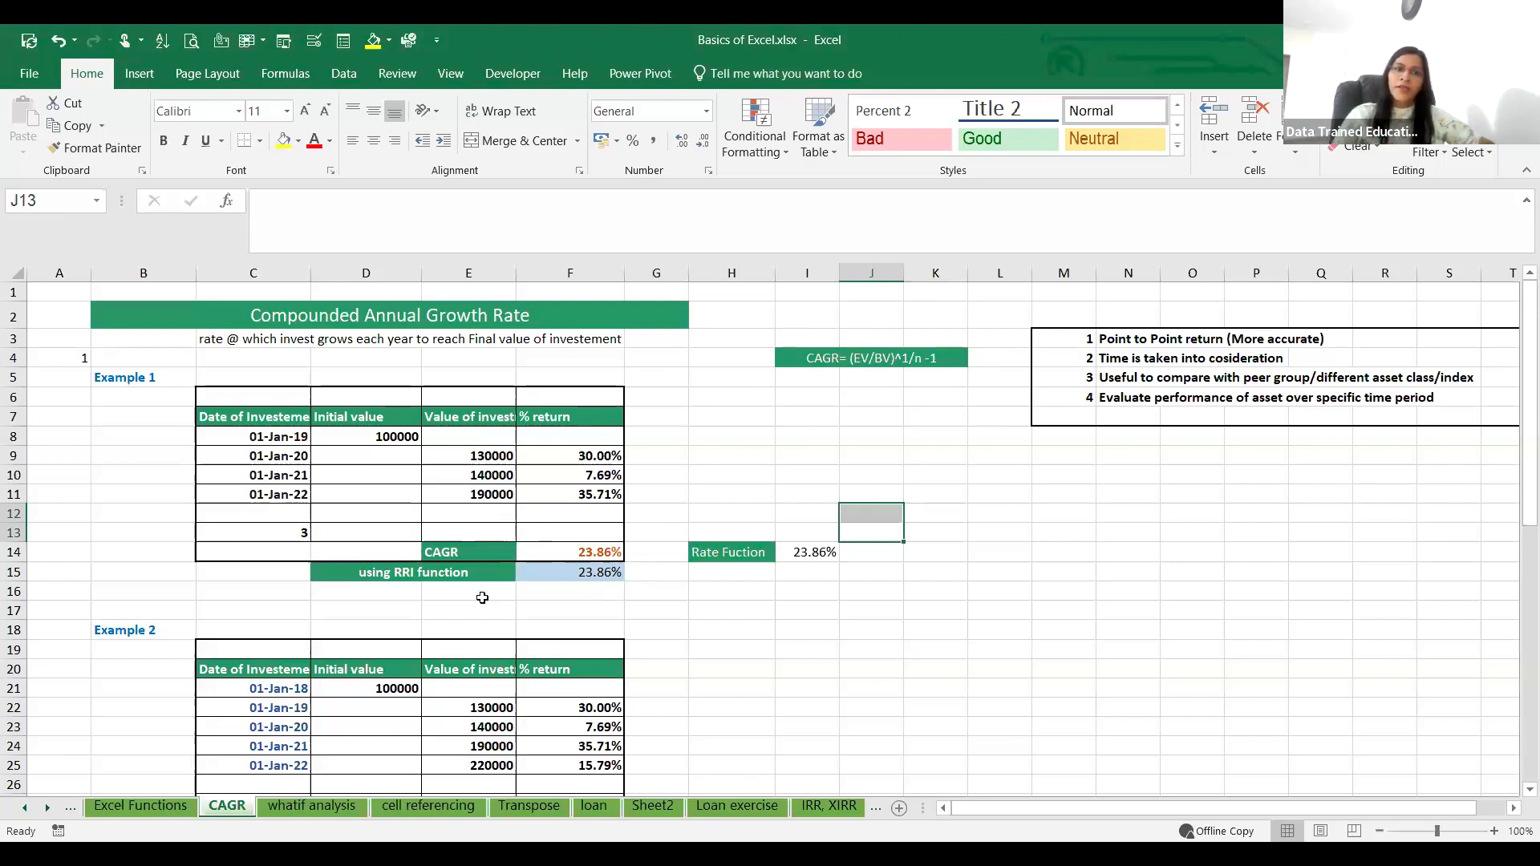
Step: Calculate Example 1's growth rate in O12 with =RATE(C13,0,-D8,E11,1)
left_click(1173, 513)
type("=")
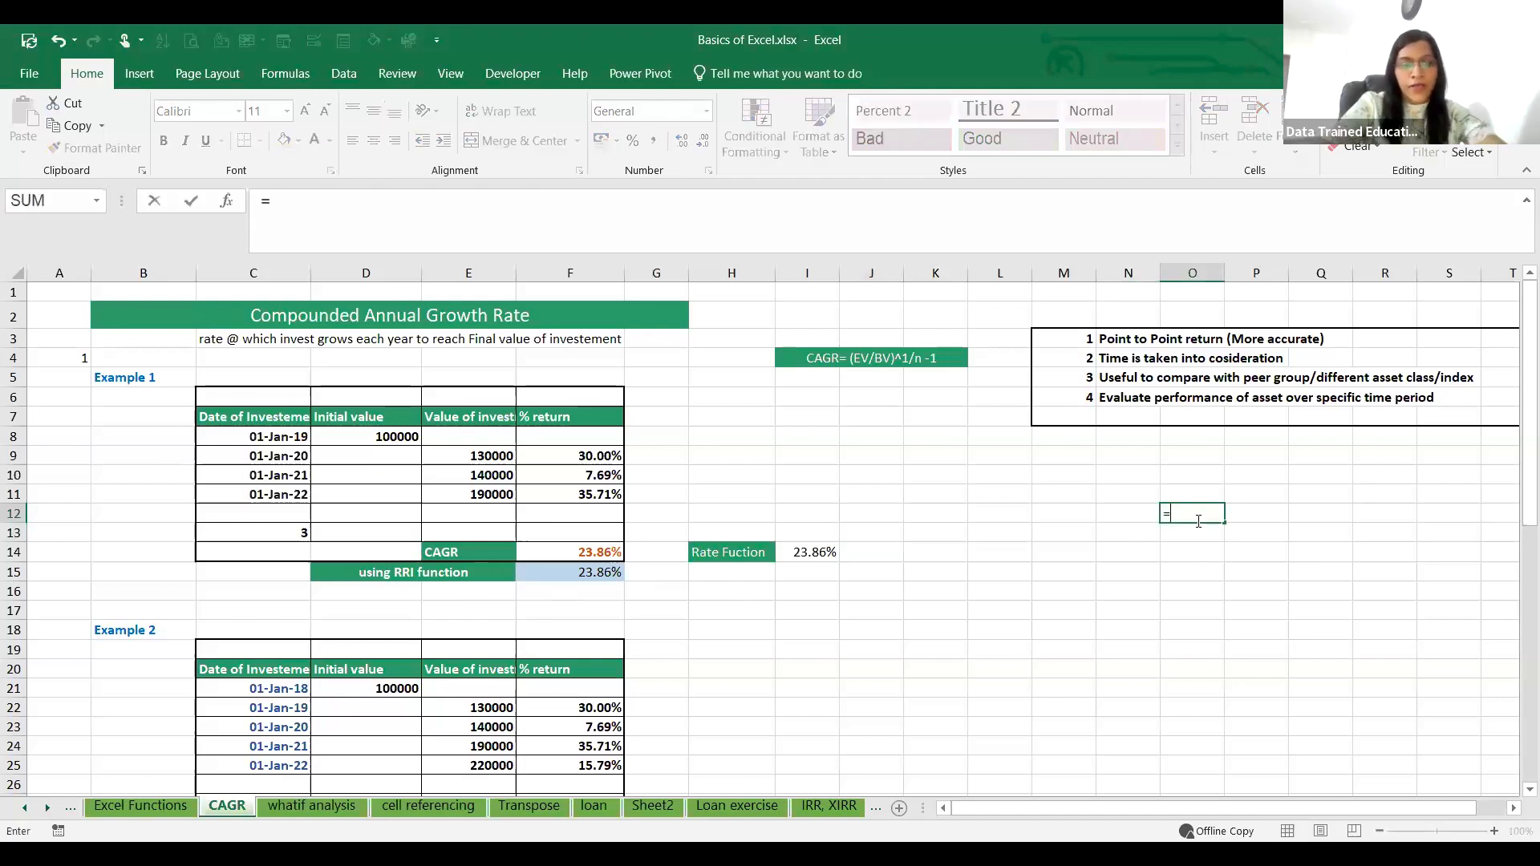
type("rate")
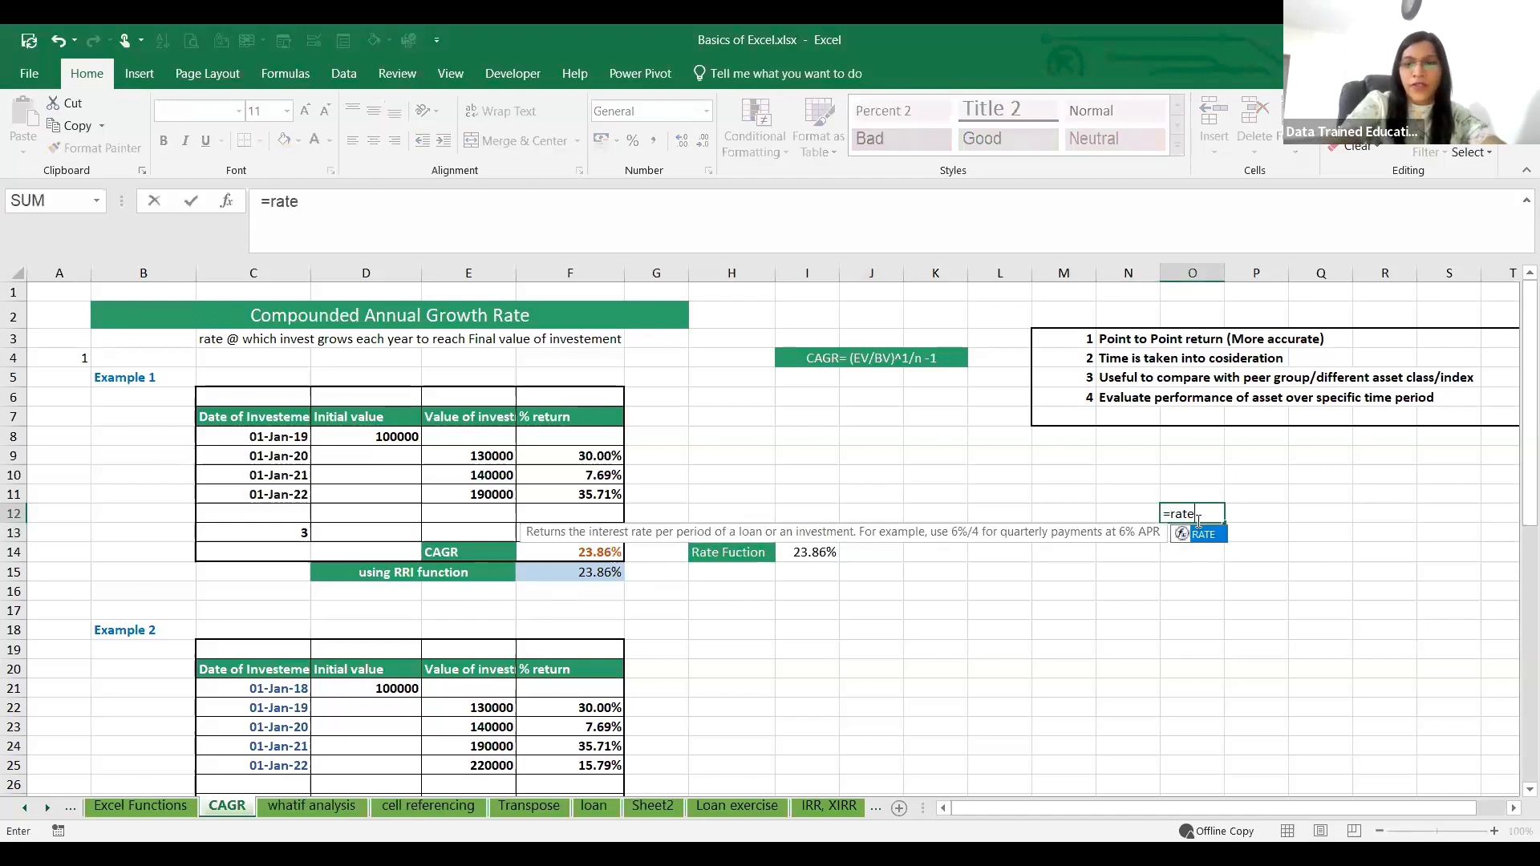
type("(")
left_click(280, 523)
left_click(295, 531)
type(",")
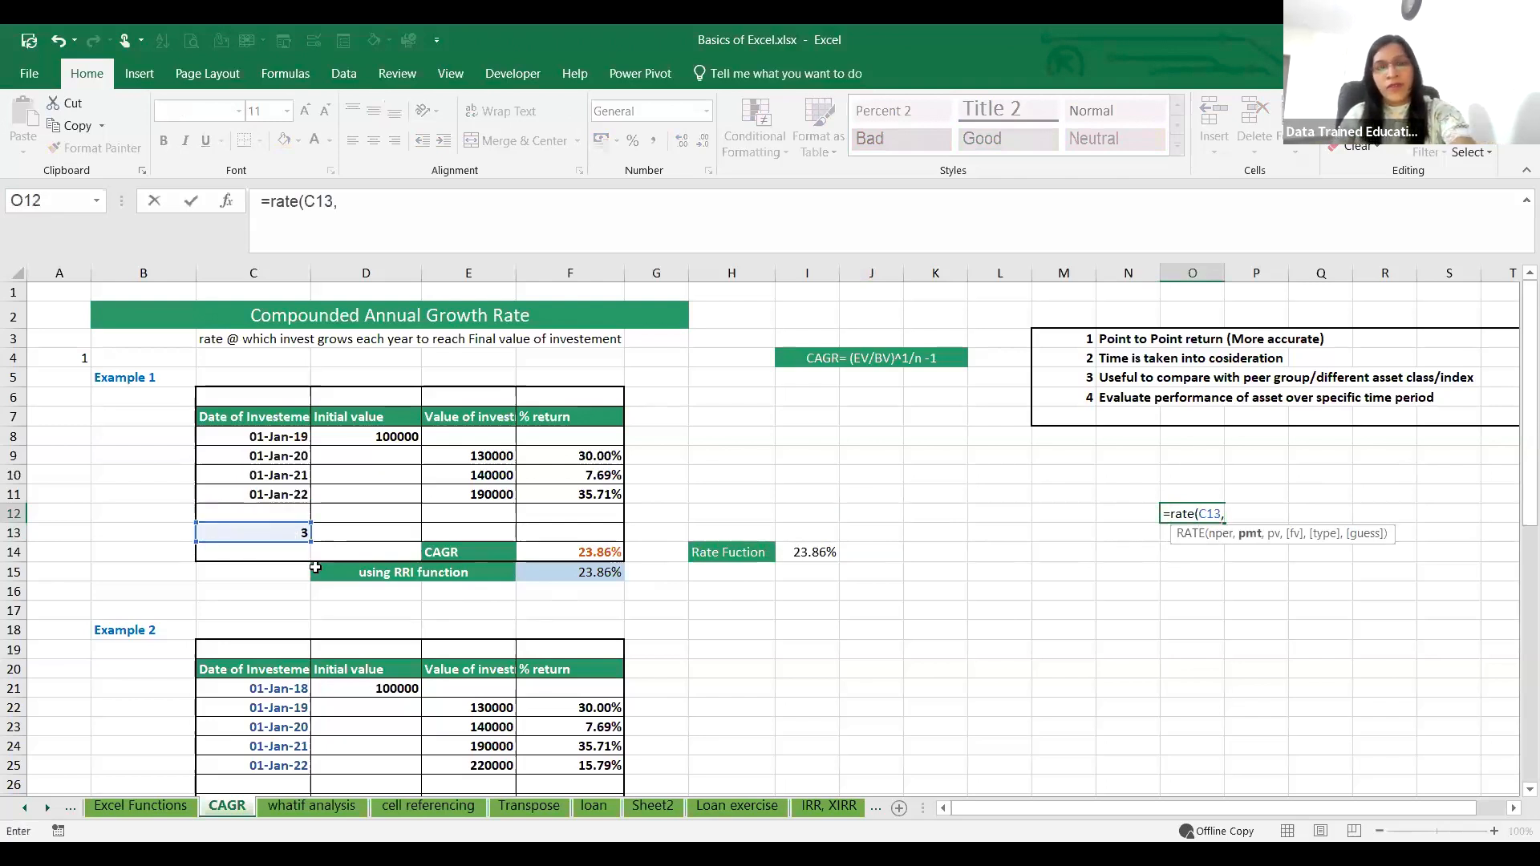
type("0")
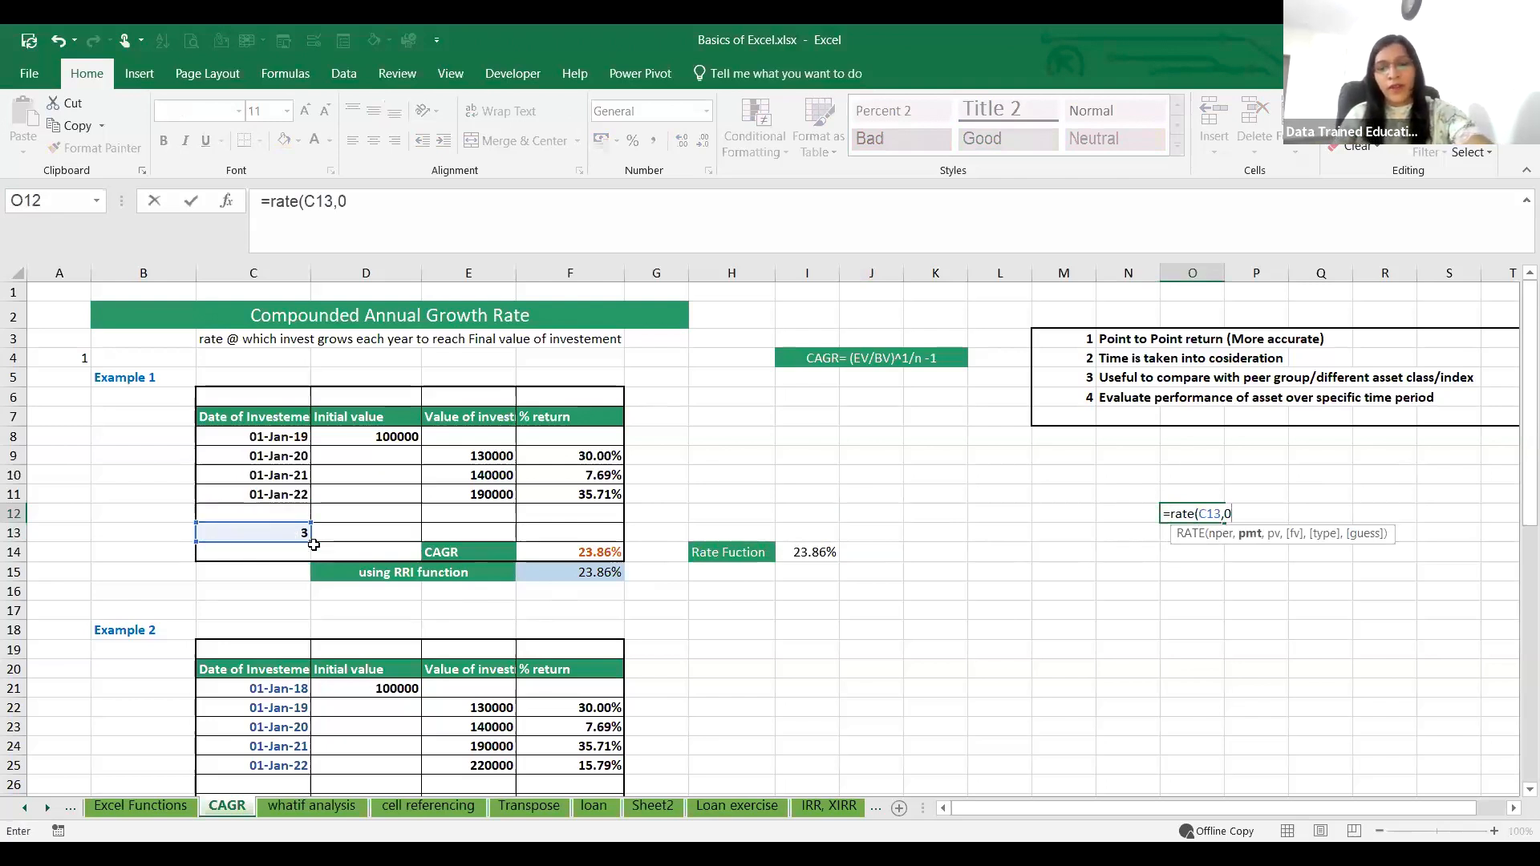
type(",")
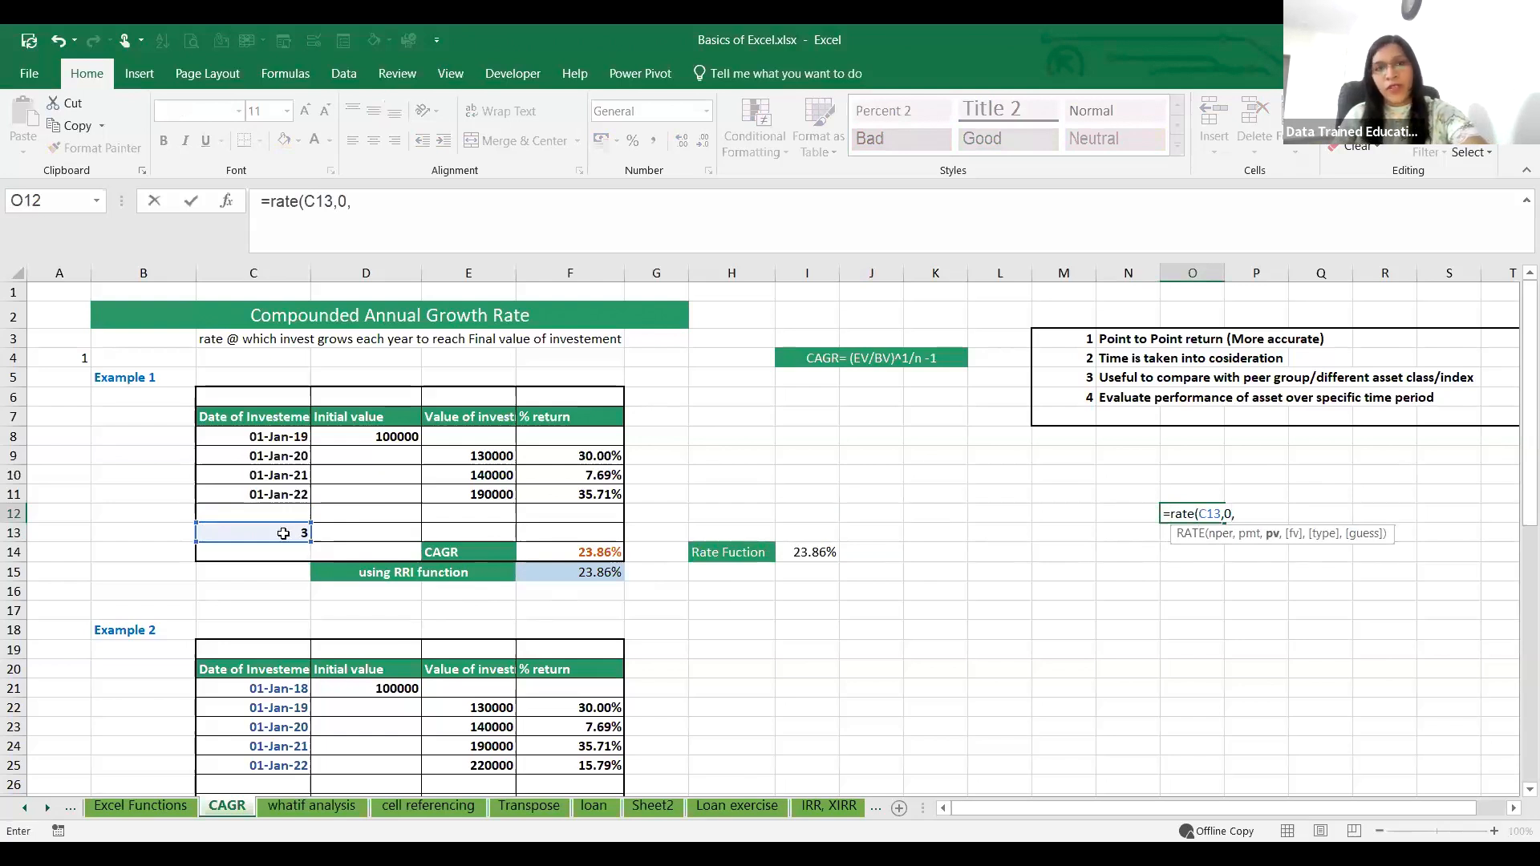
type("-")
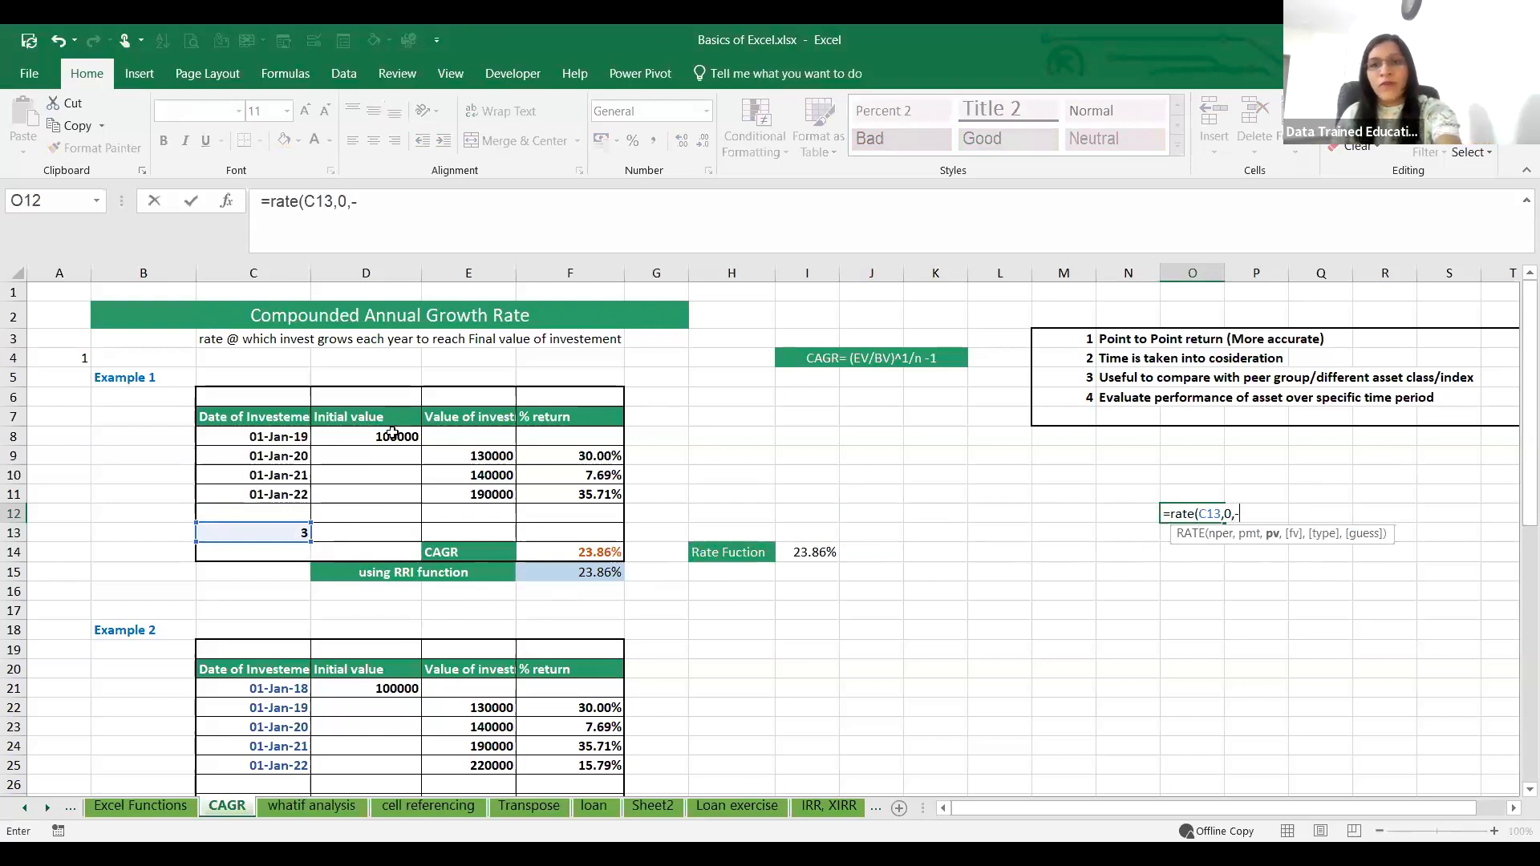
left_click(362, 441)
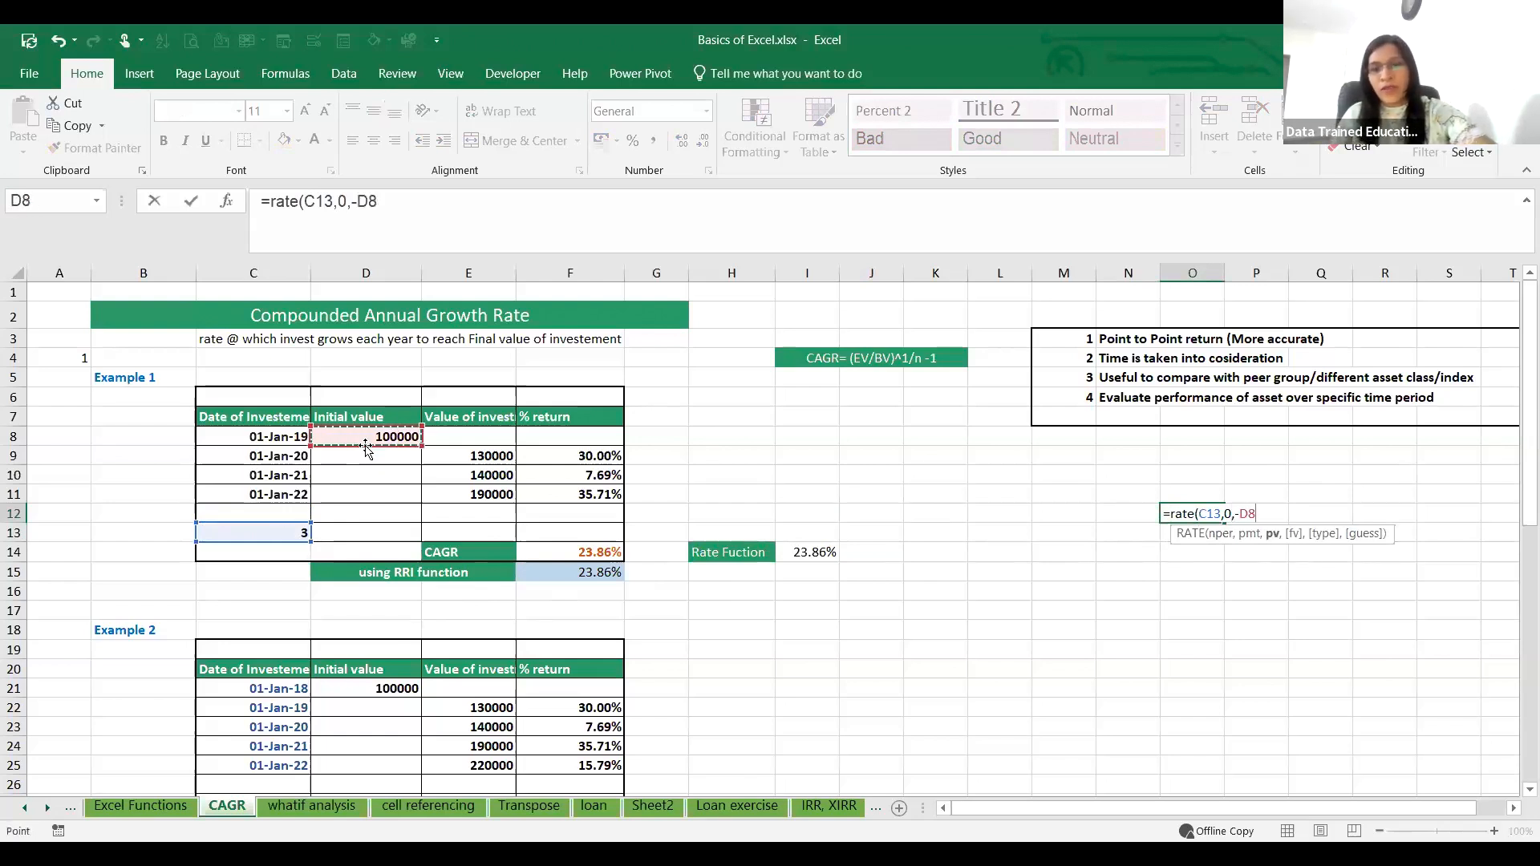
type(",")
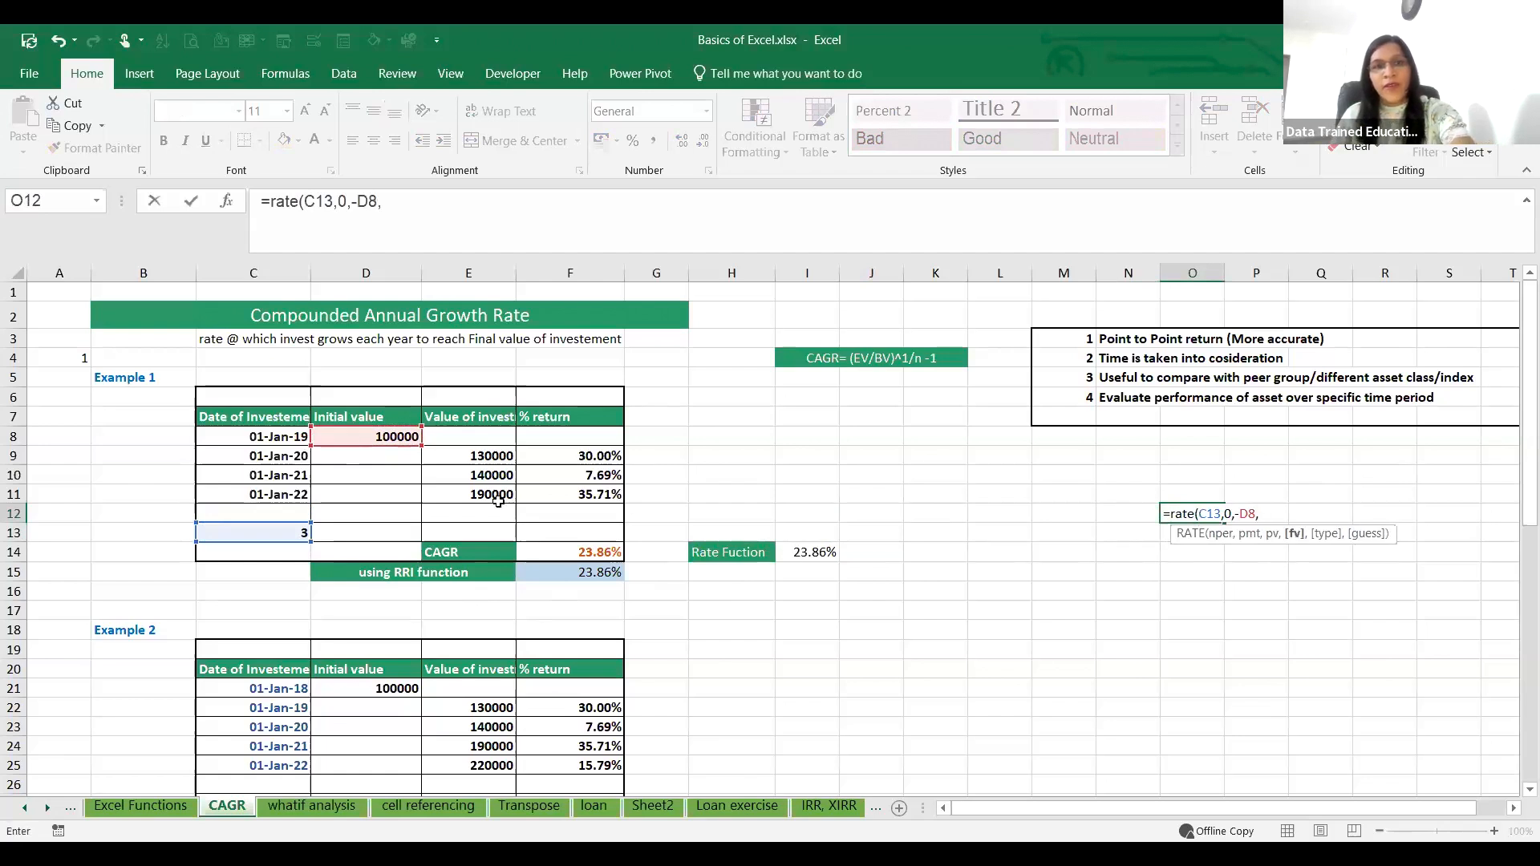
left_click(498, 496)
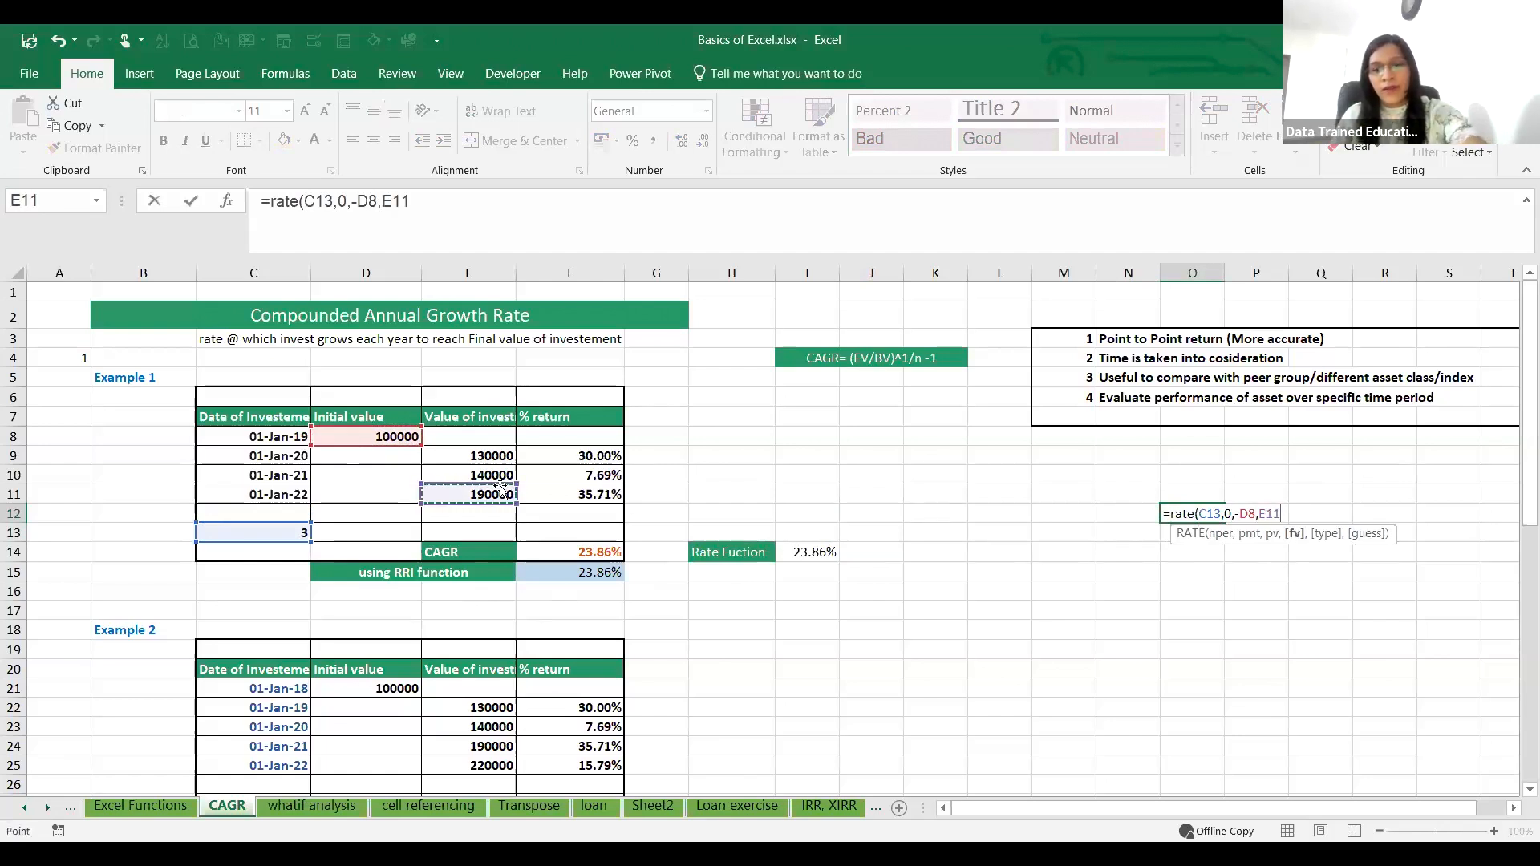
type(",1")
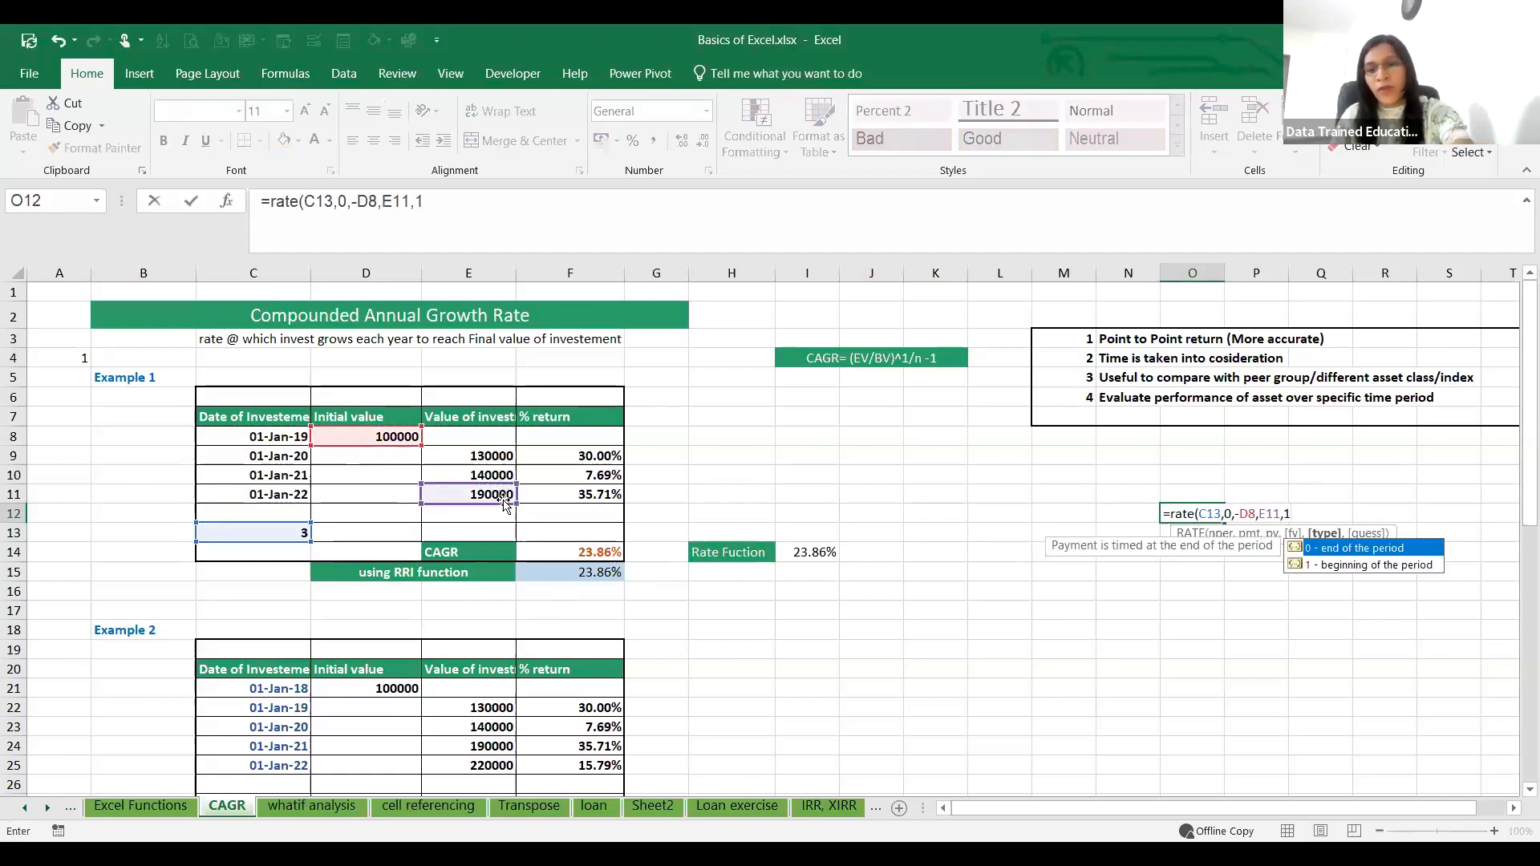
key("Return")
Step: Show the RATE result in O12 with two decimal places
left_click(1198, 513)
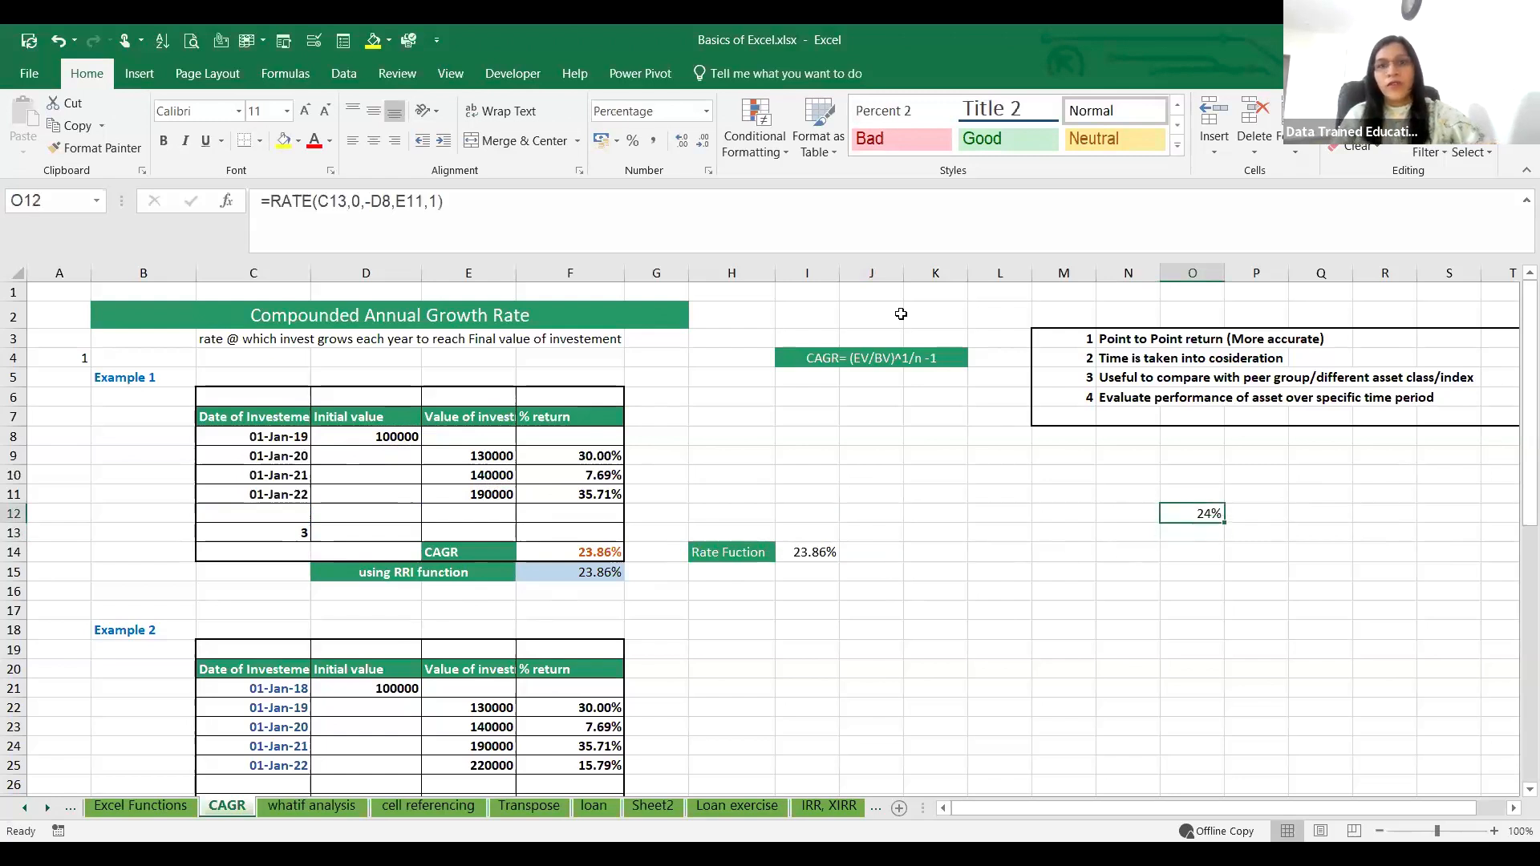
left_click(679, 136)
left_click(679, 137)
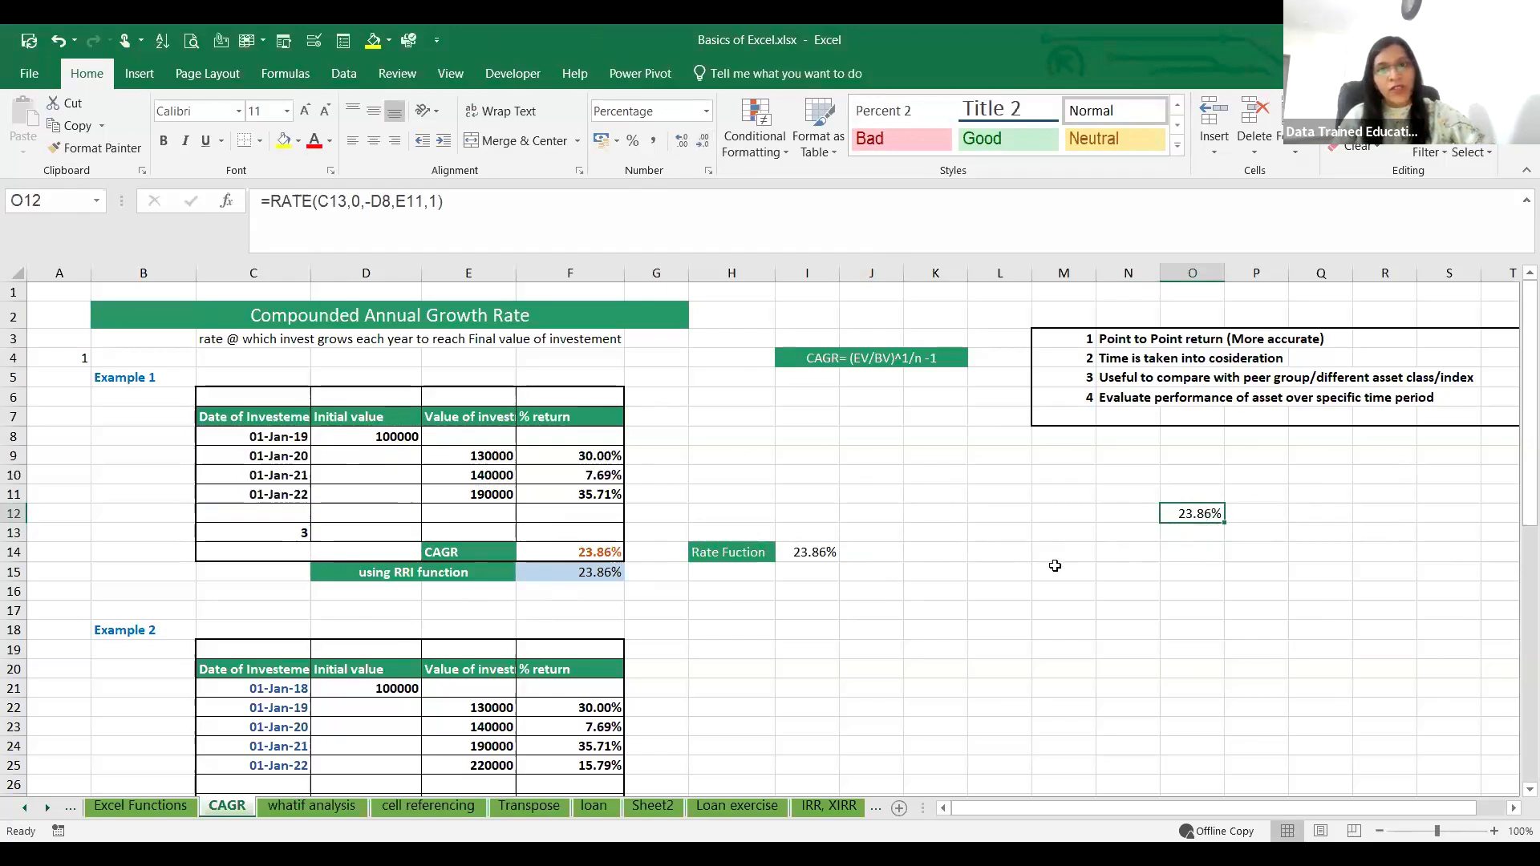
Step: Calculate the same growth rate in O14 with =RRI(C13,D8,E11)
left_click(1165, 552)
type("=")
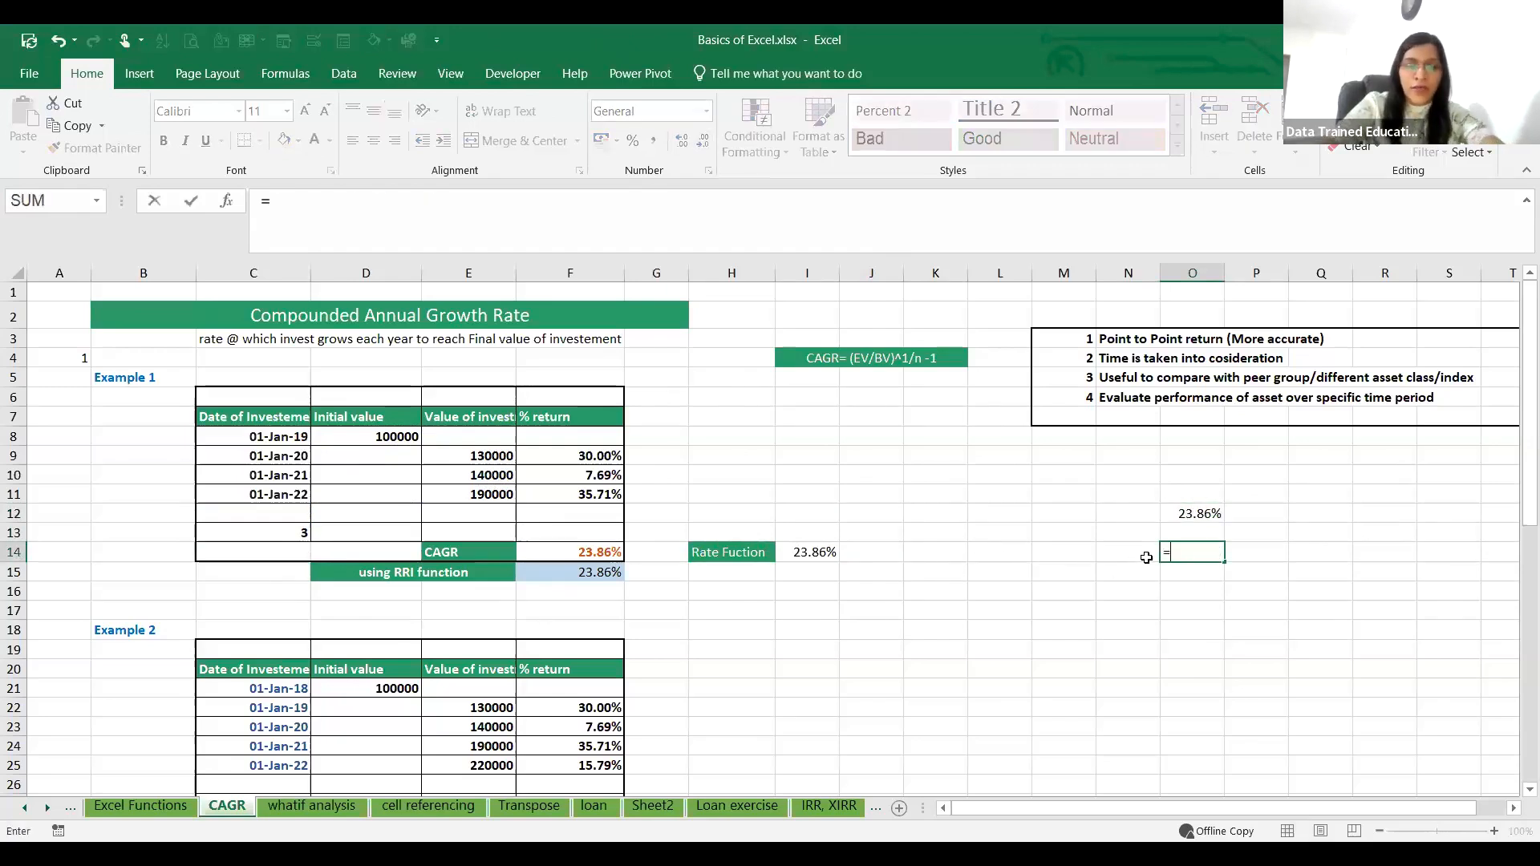
type("RRI)")
key("BackSpace")
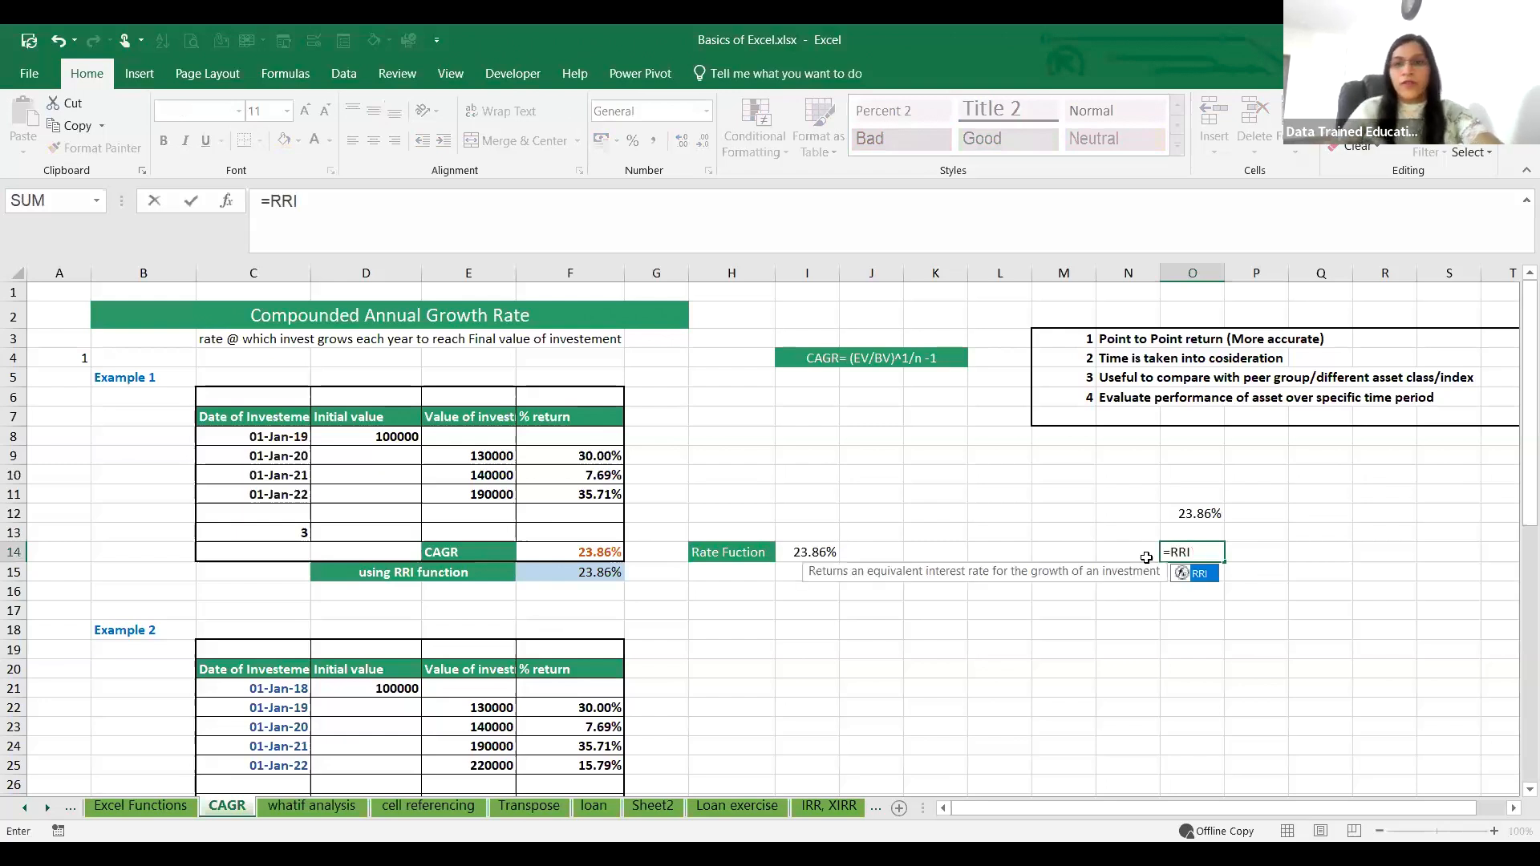
type("(")
left_click(287, 531)
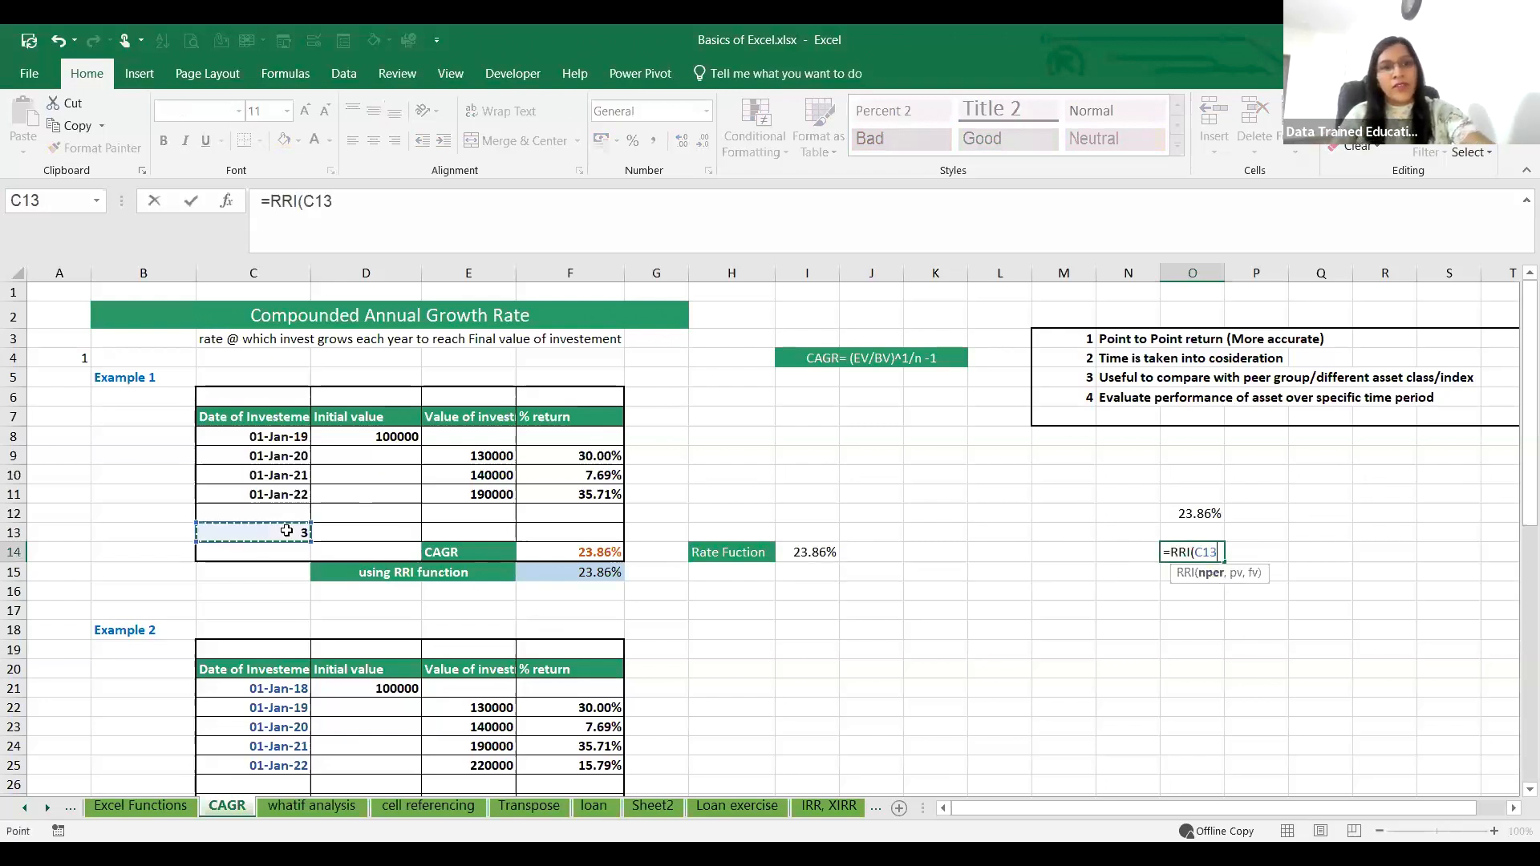
type(",")
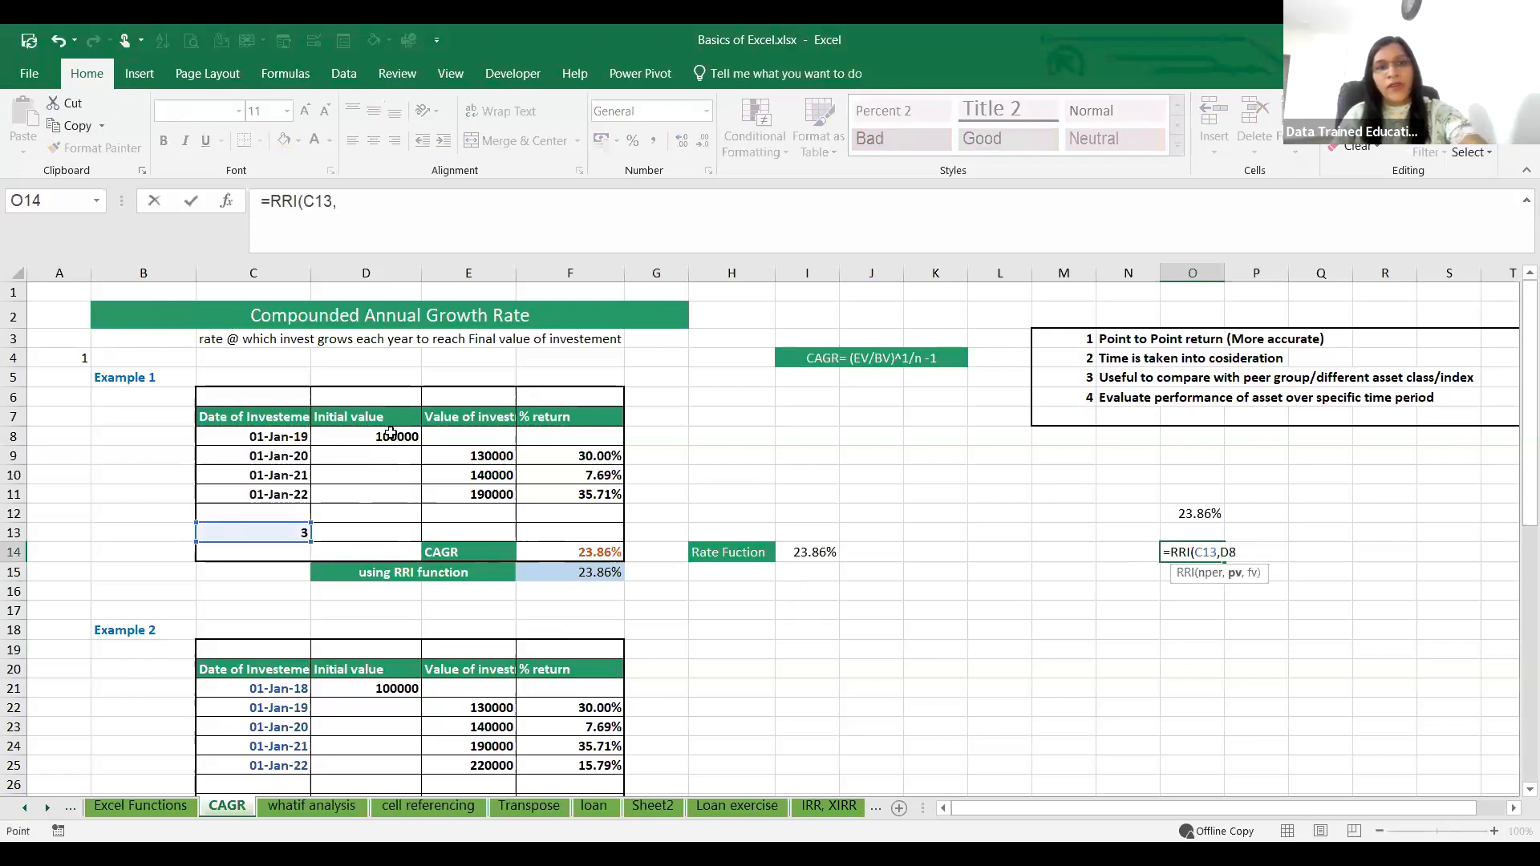
left_click(392, 436)
type(",")
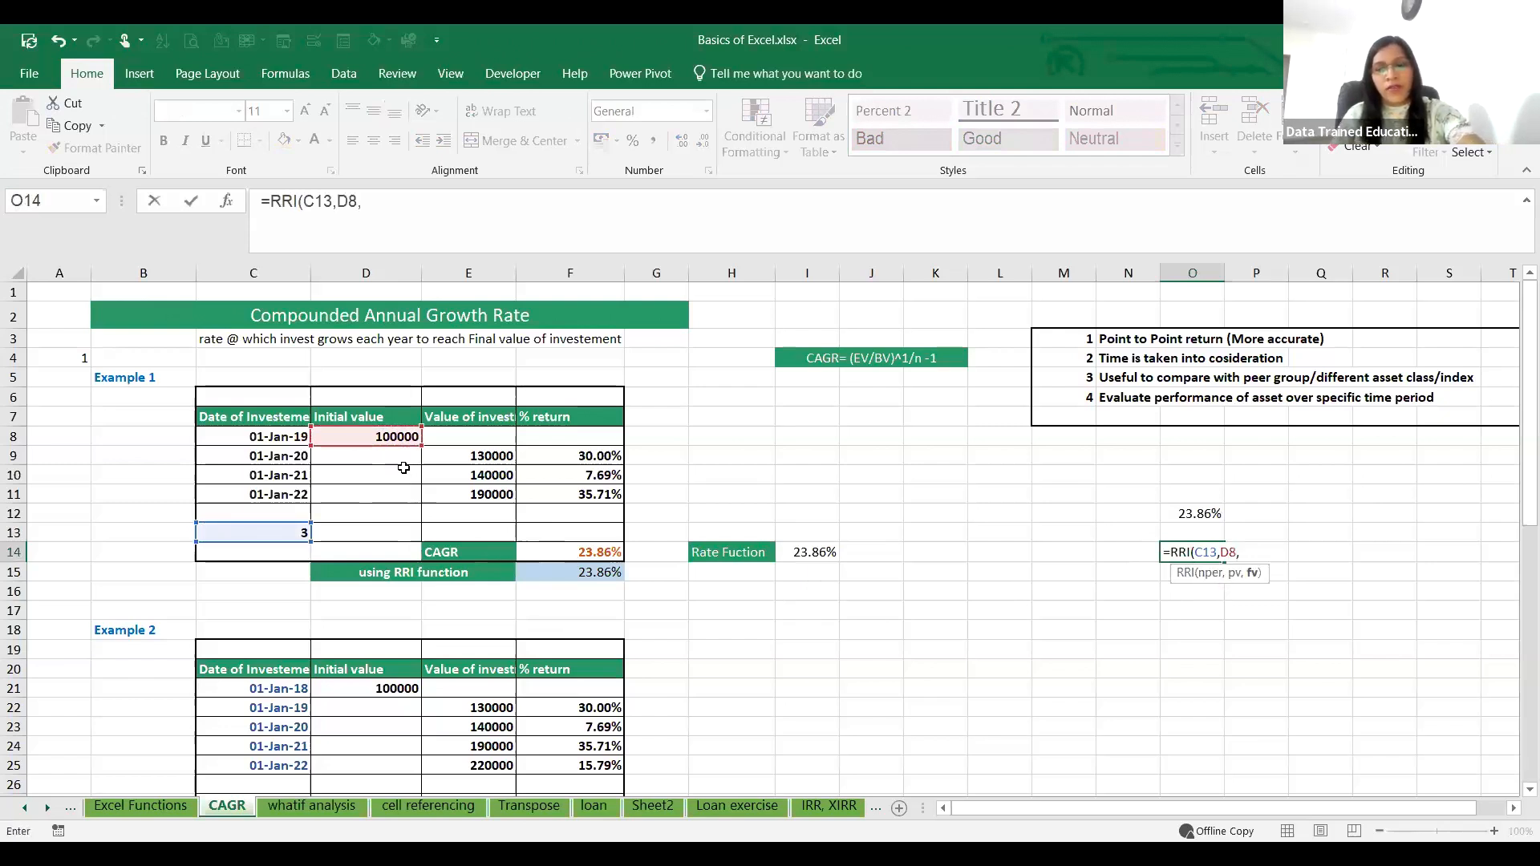
left_click(471, 494)
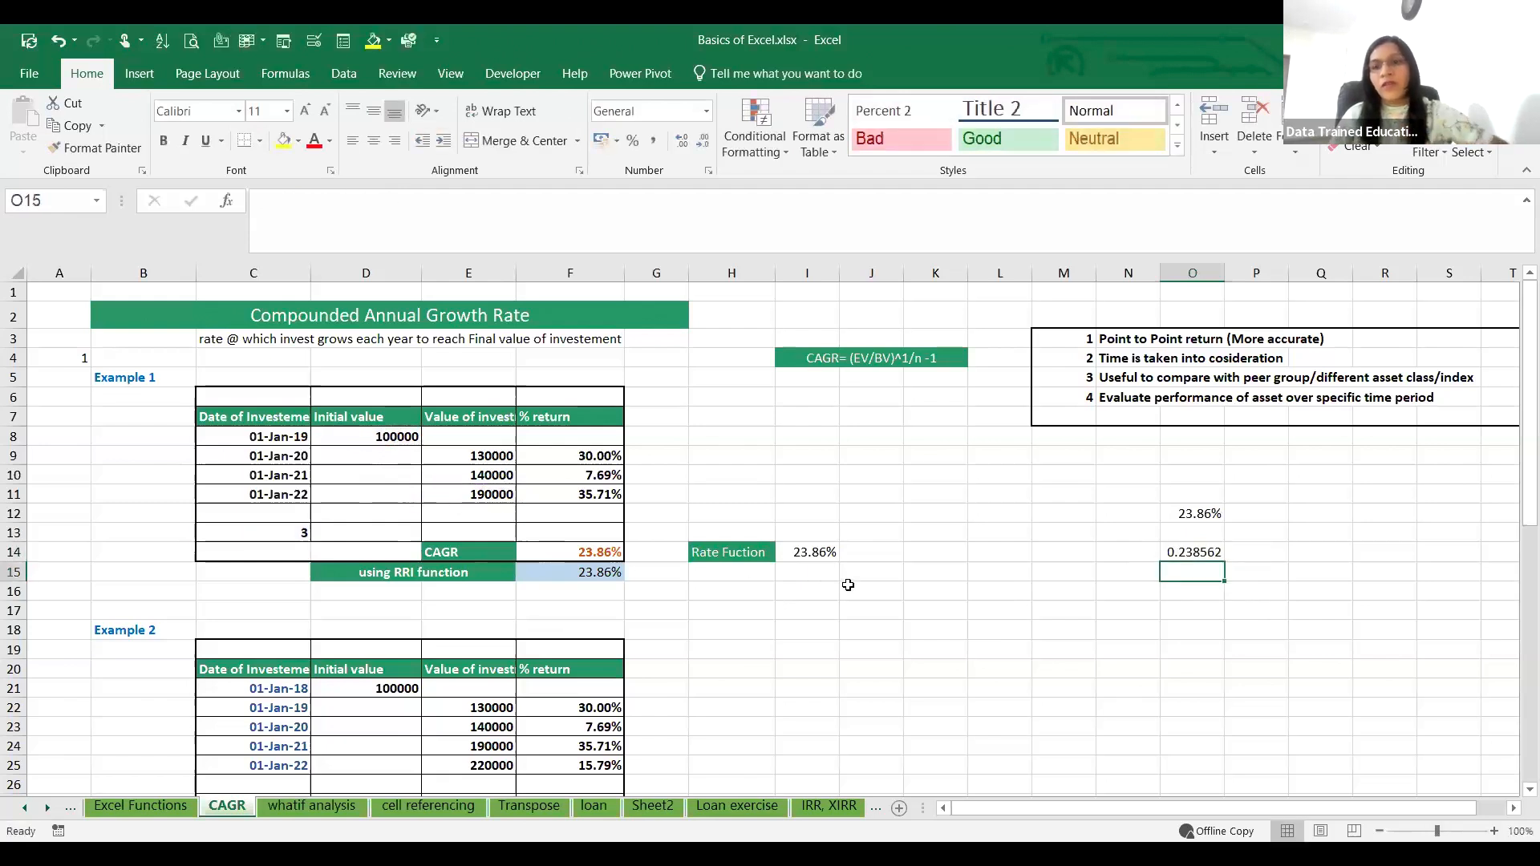
Step: Format the RRI result in O14 as a percentage with two decimal places
left_click(1192, 552)
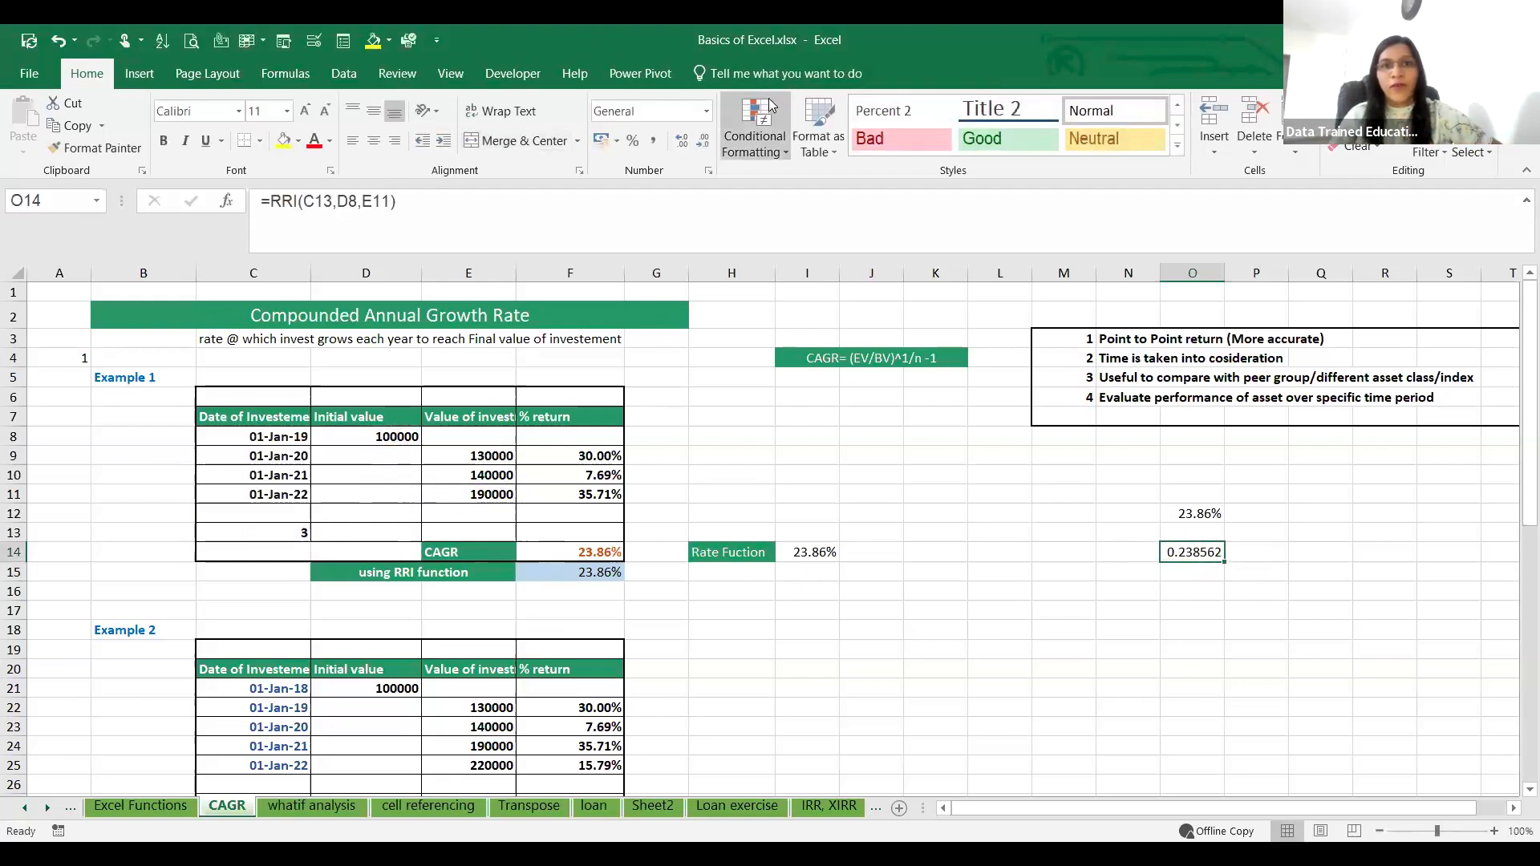
left_click(633, 140)
left_click(681, 140)
left_click(682, 140)
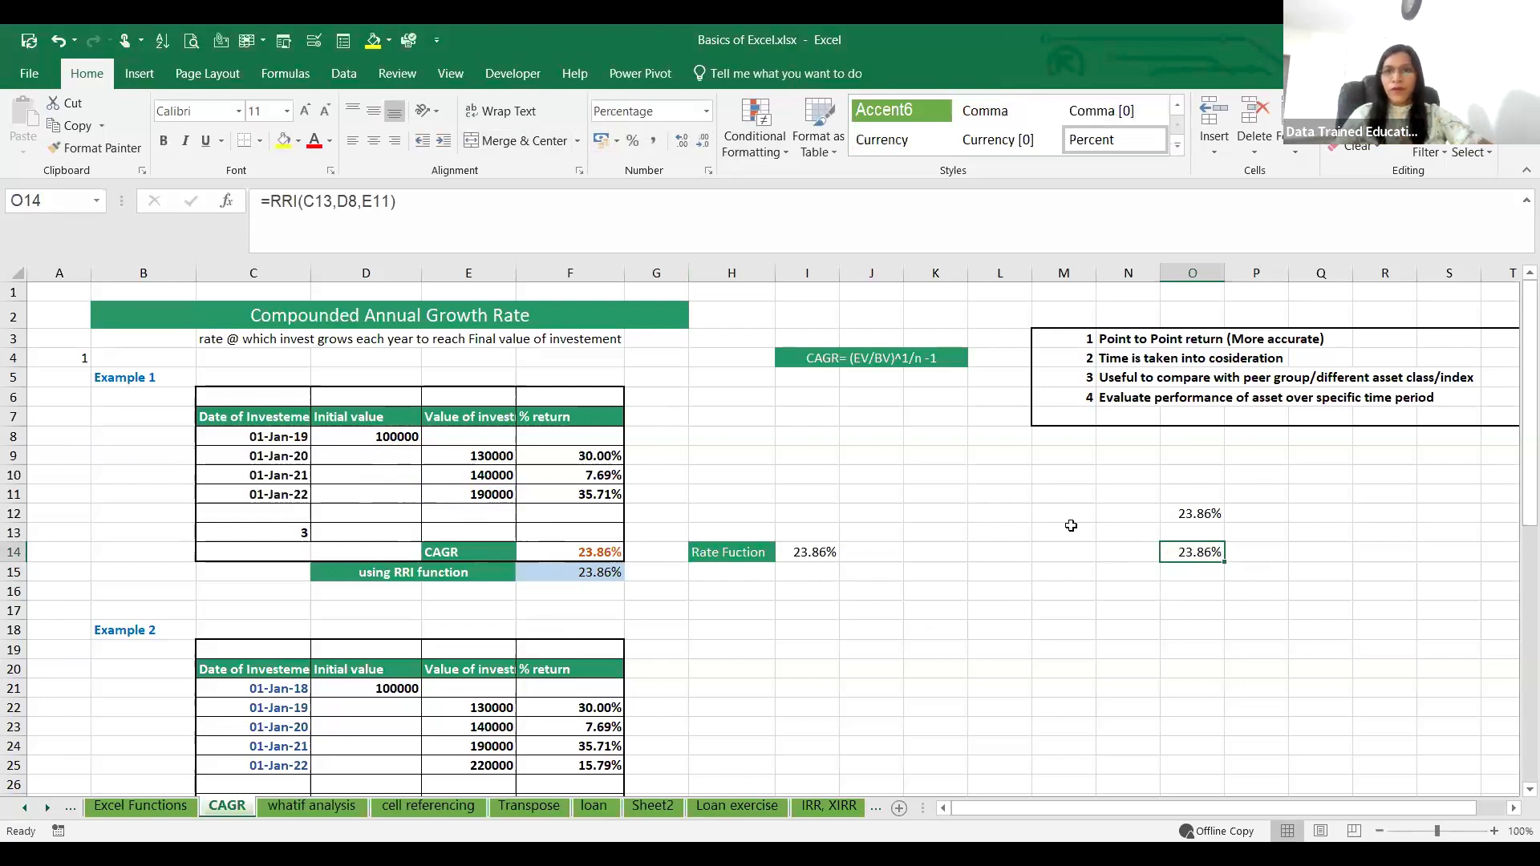
Step: Copy the SENSEX Year and Return in % table from C42:D53 and paste it starting at C58
left_click(1037, 808)
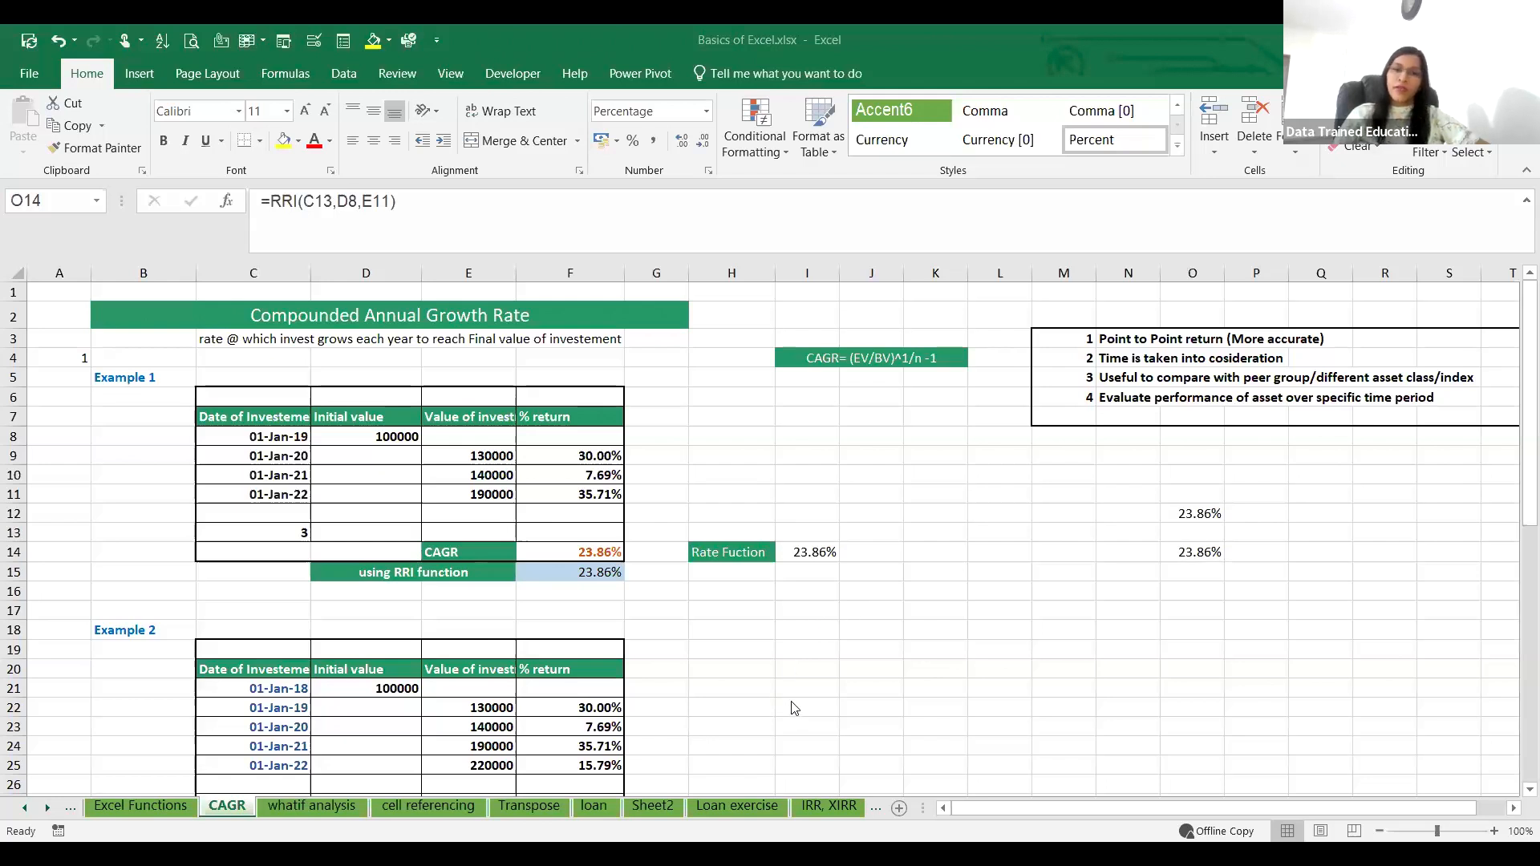
scroll(794, 707, "down", 17)
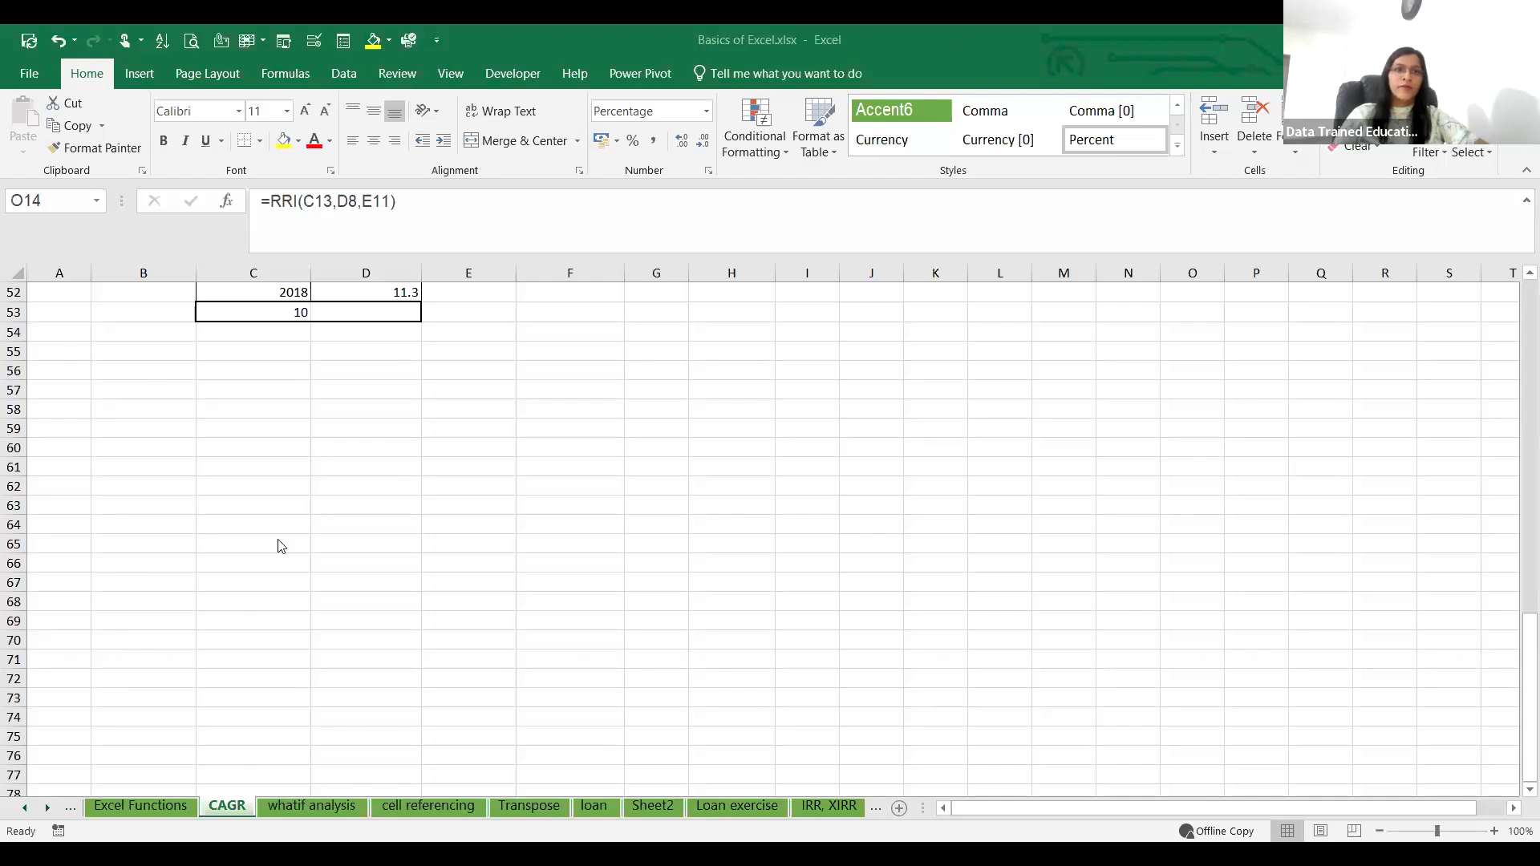
scroll(281, 546, "up", 4)
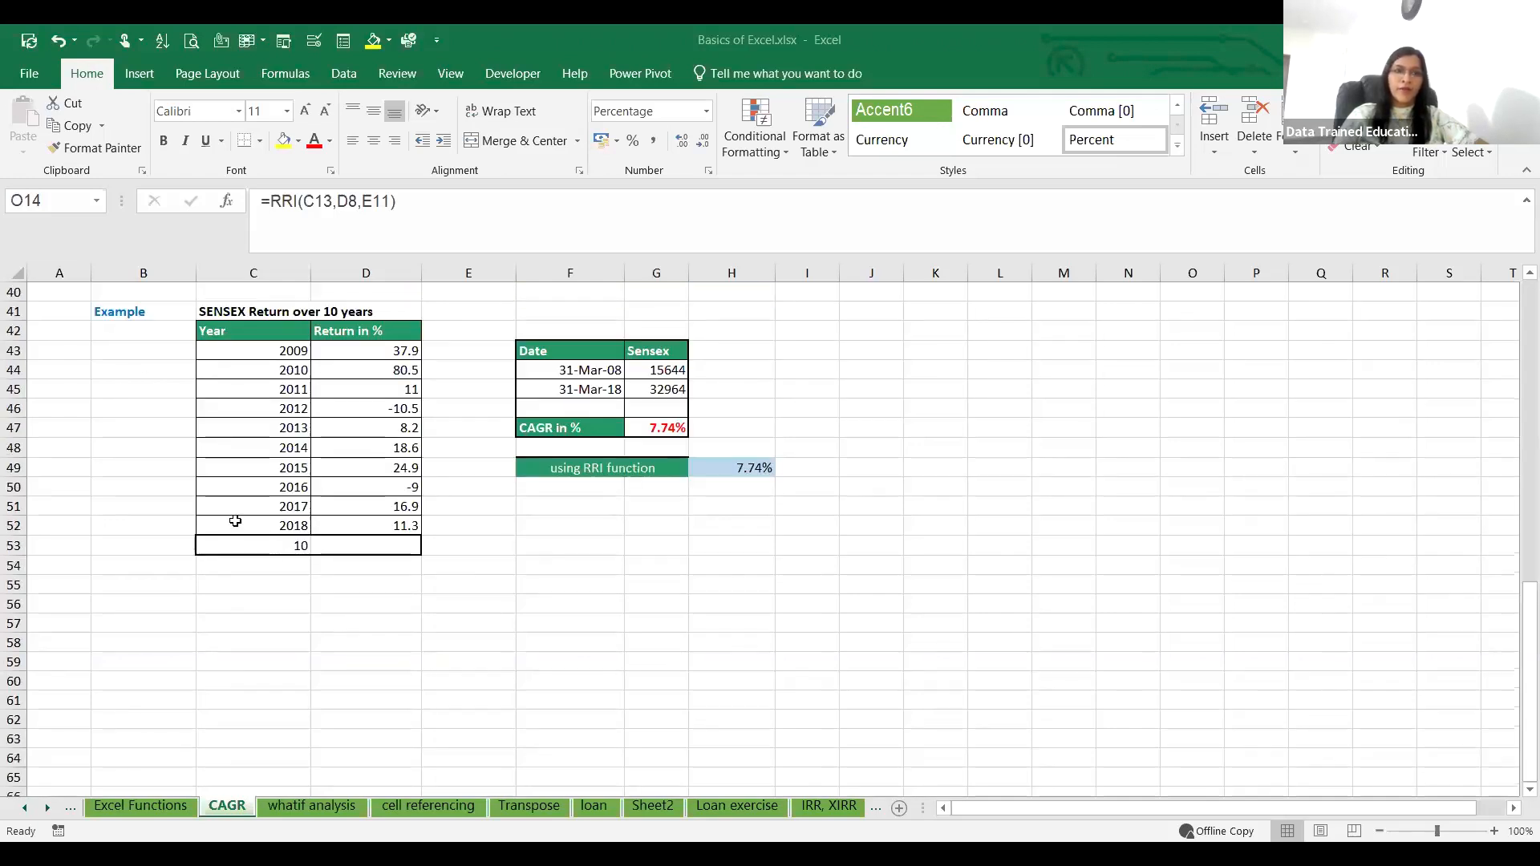
left_click(235, 604)
left_click_drag(240, 331, 413, 539)
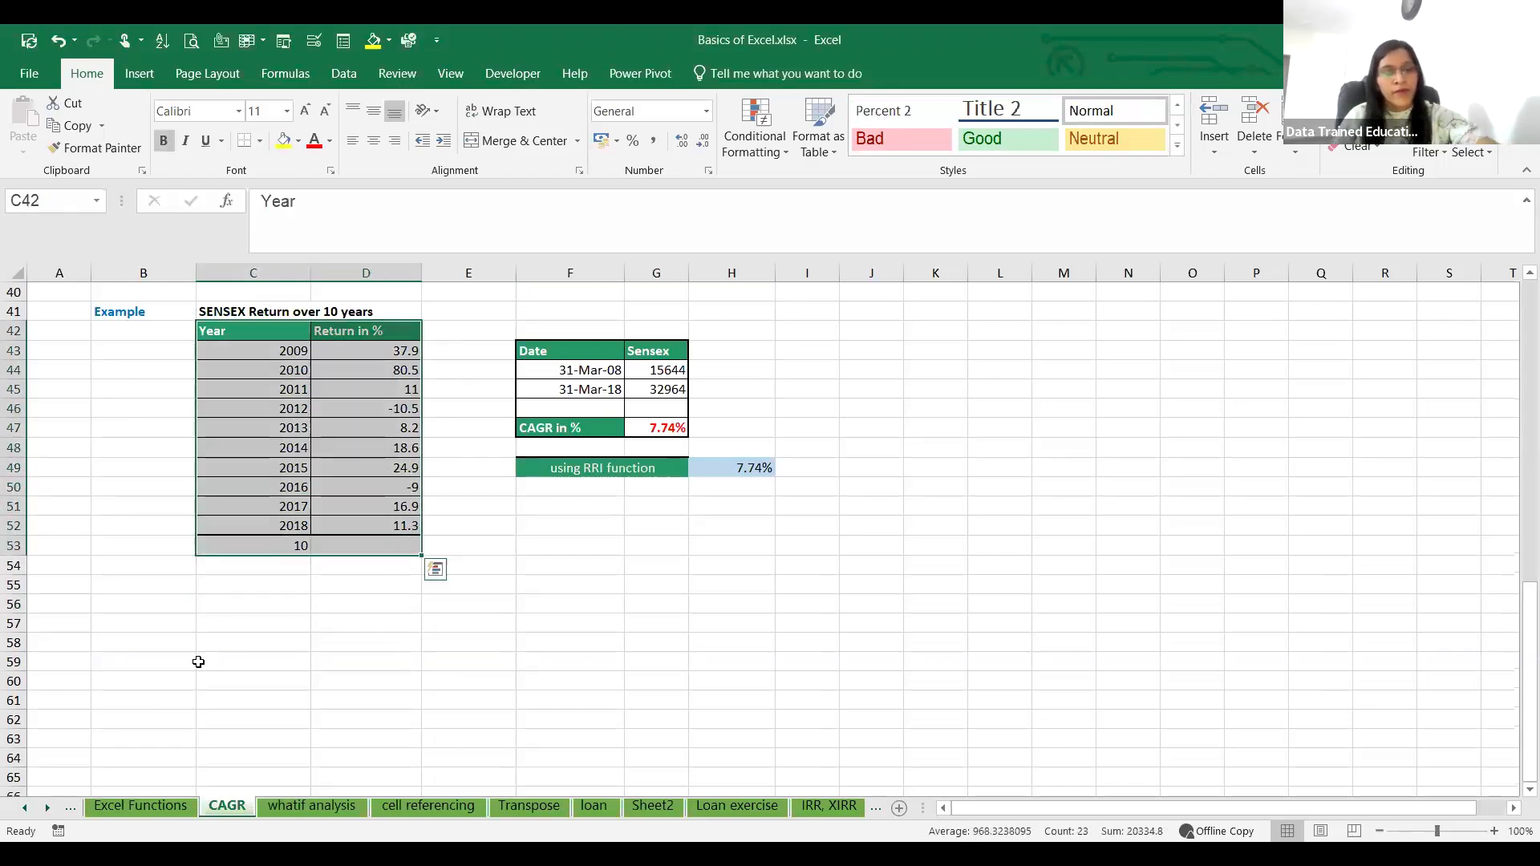
key("ctrl+c")
left_click(276, 642)
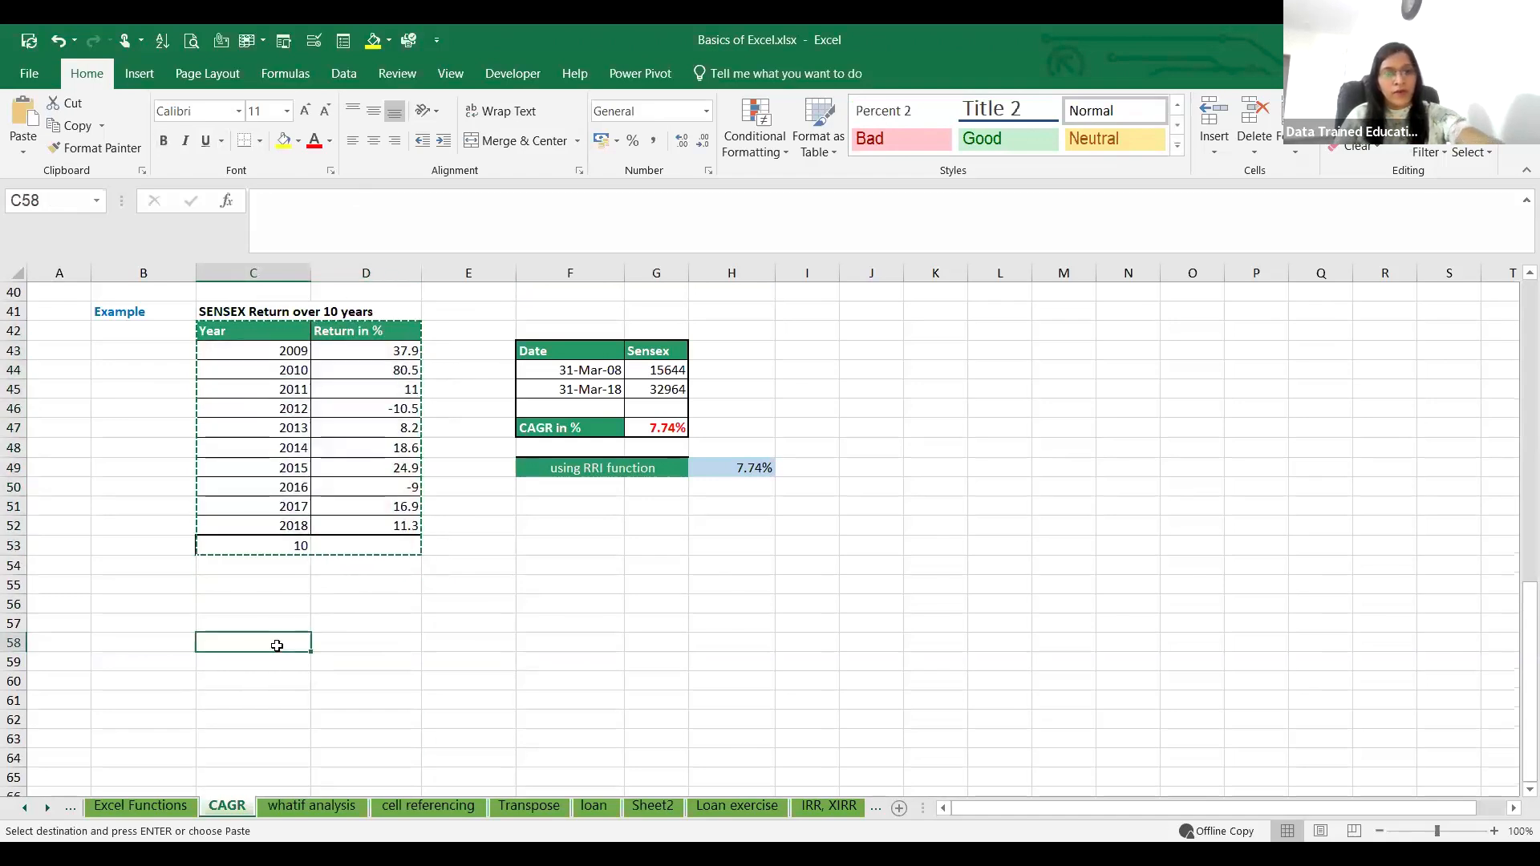
key("ctrl+v")
scroll(526, 474, "down", 2)
left_click(526, 472)
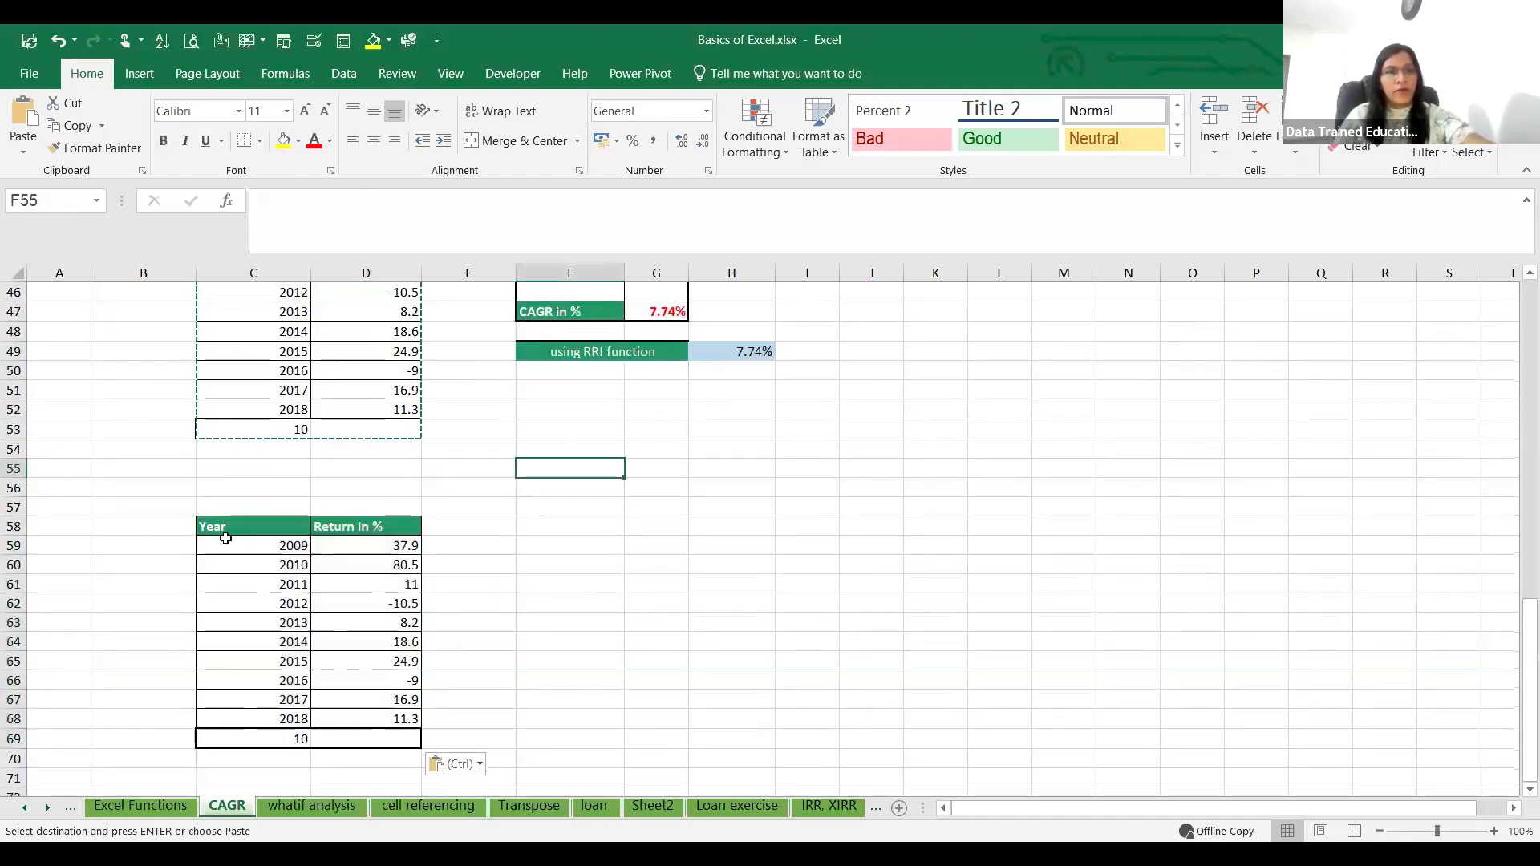
Step: Use Paste Special with Transpose to paste the copied Year and Return in % table over the duplicate starting at C58
left_click_drag(265, 526, 361, 745)
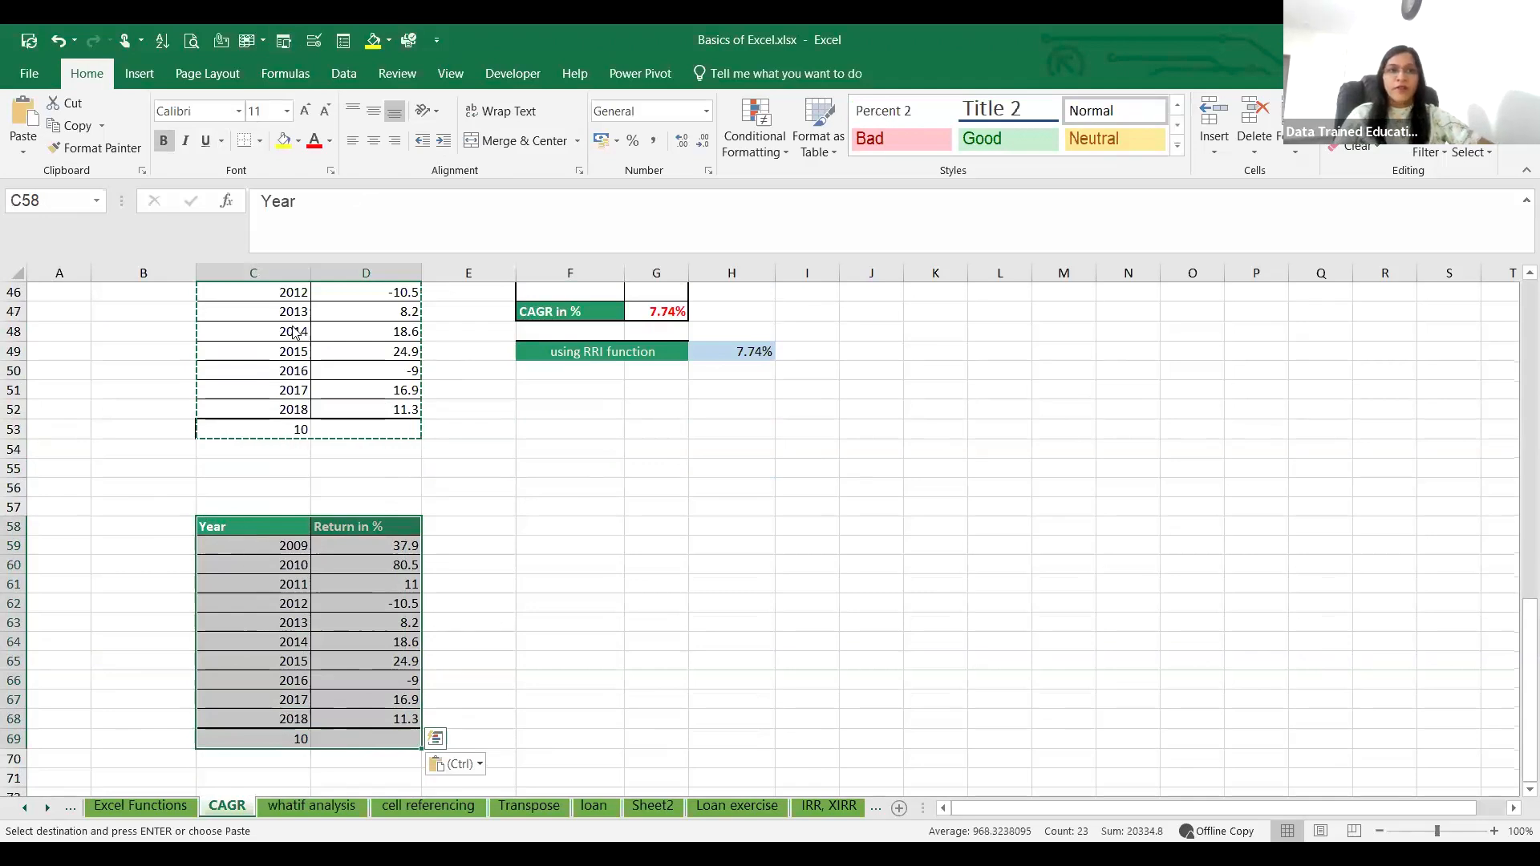
right_click(247, 535)
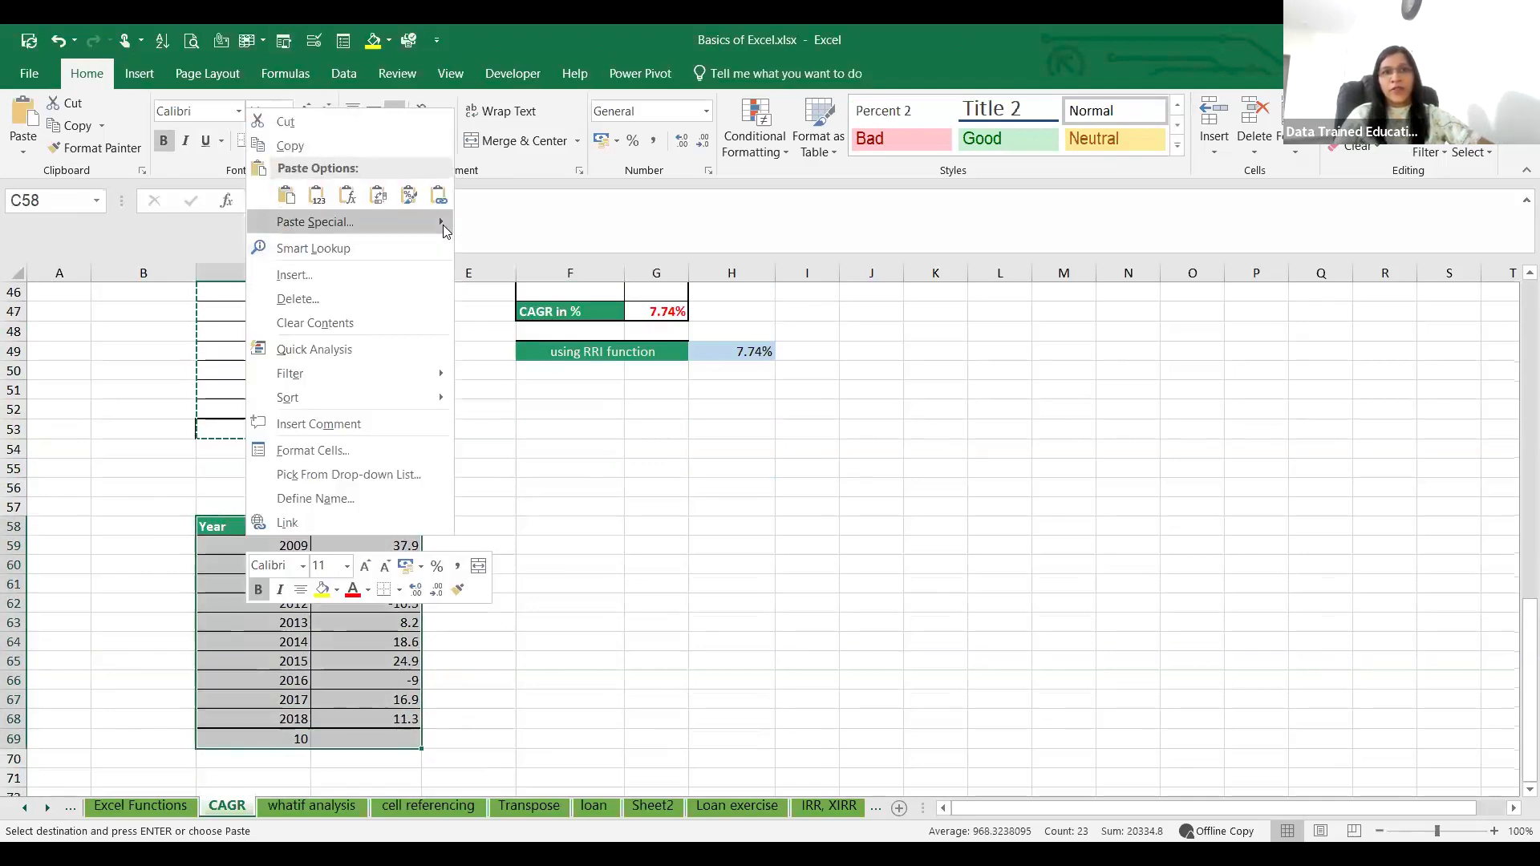
mouse_move(446, 224)
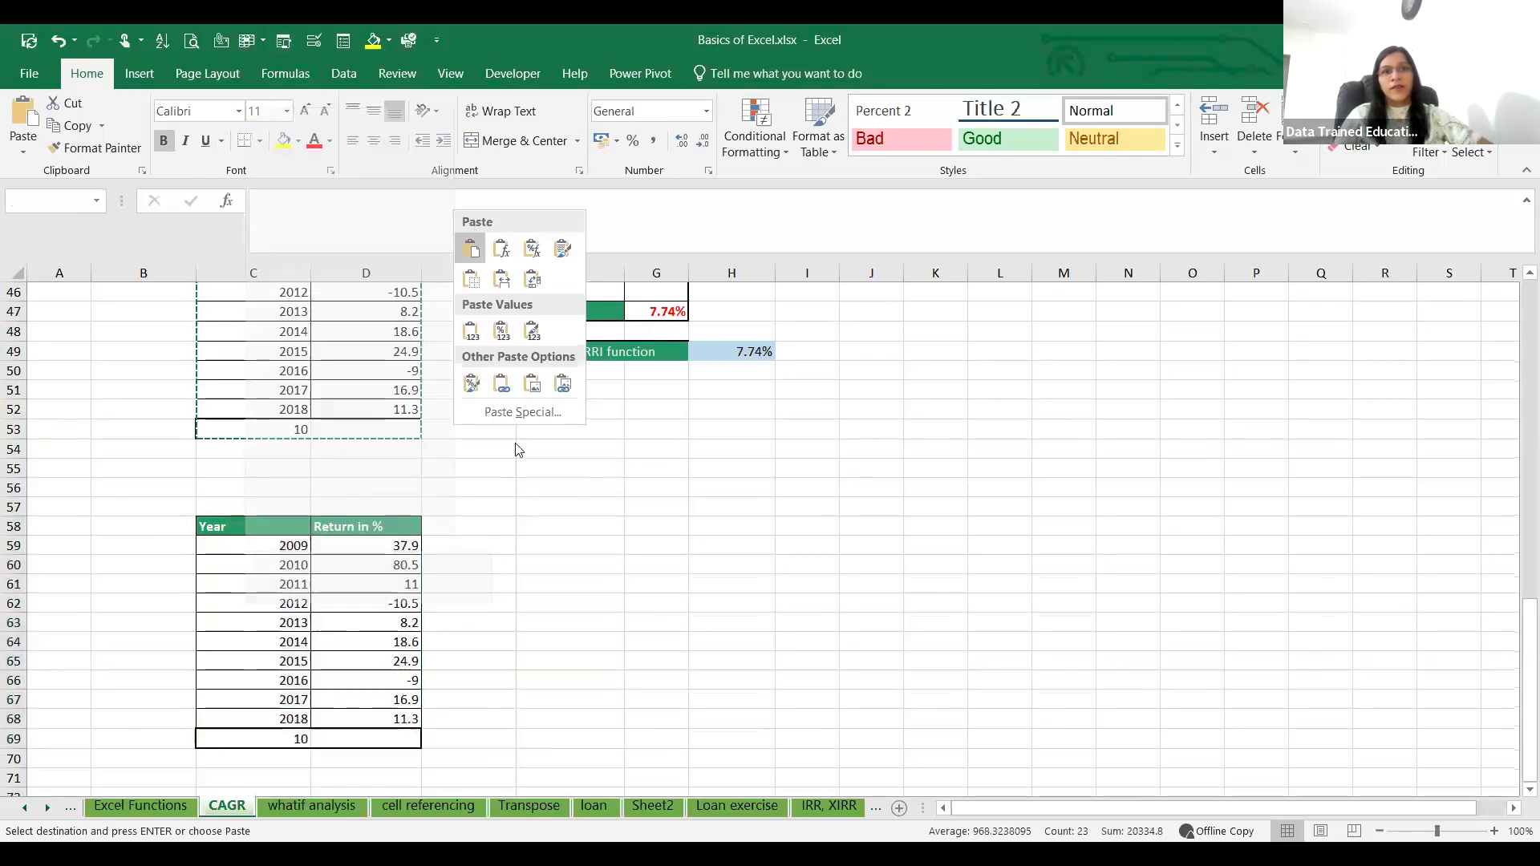
left_click(510, 412)
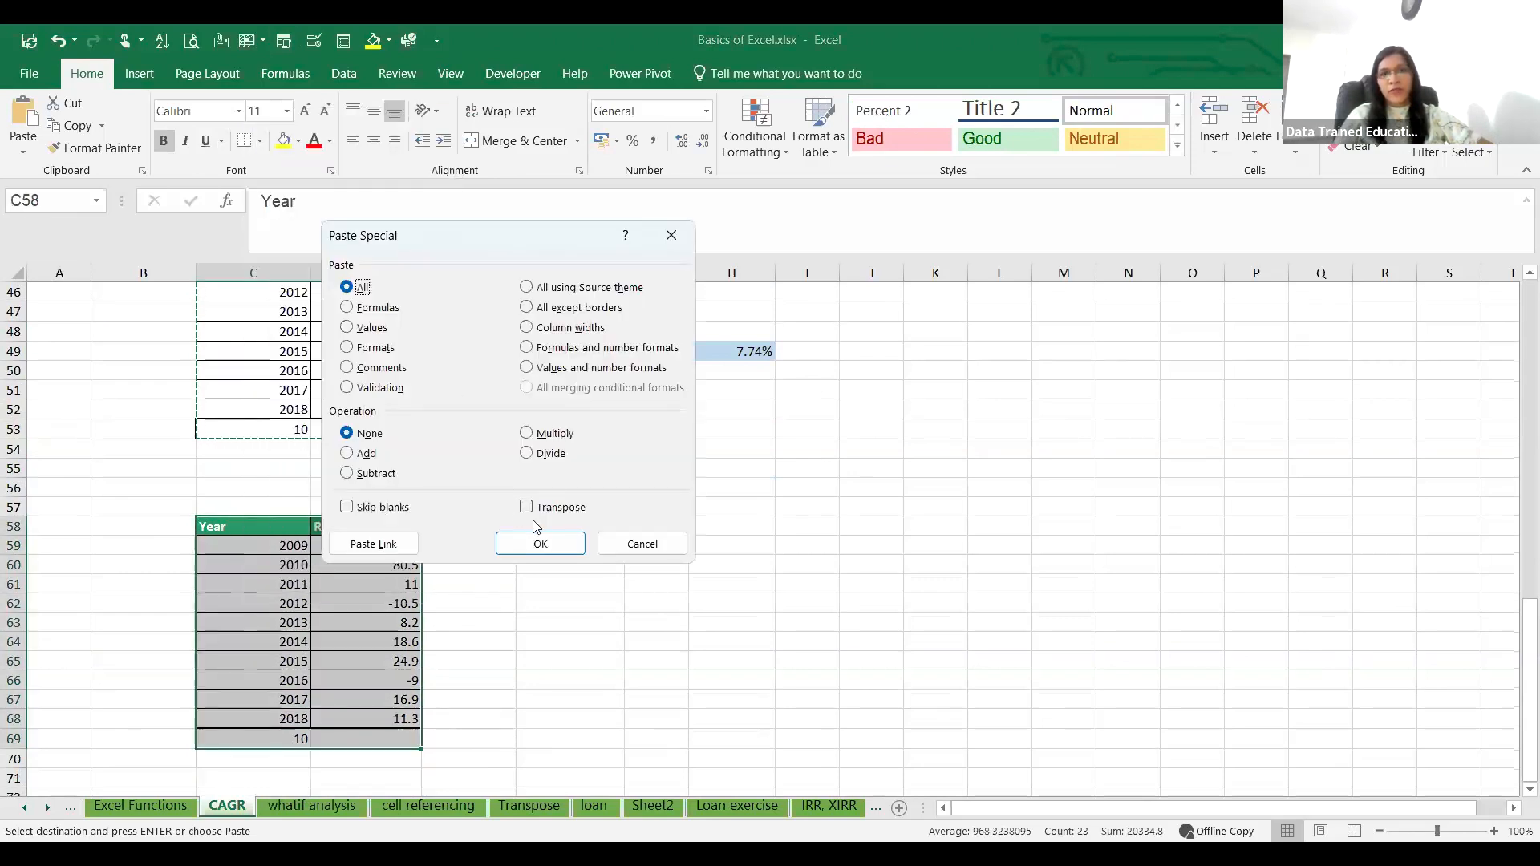
left_click(530, 508)
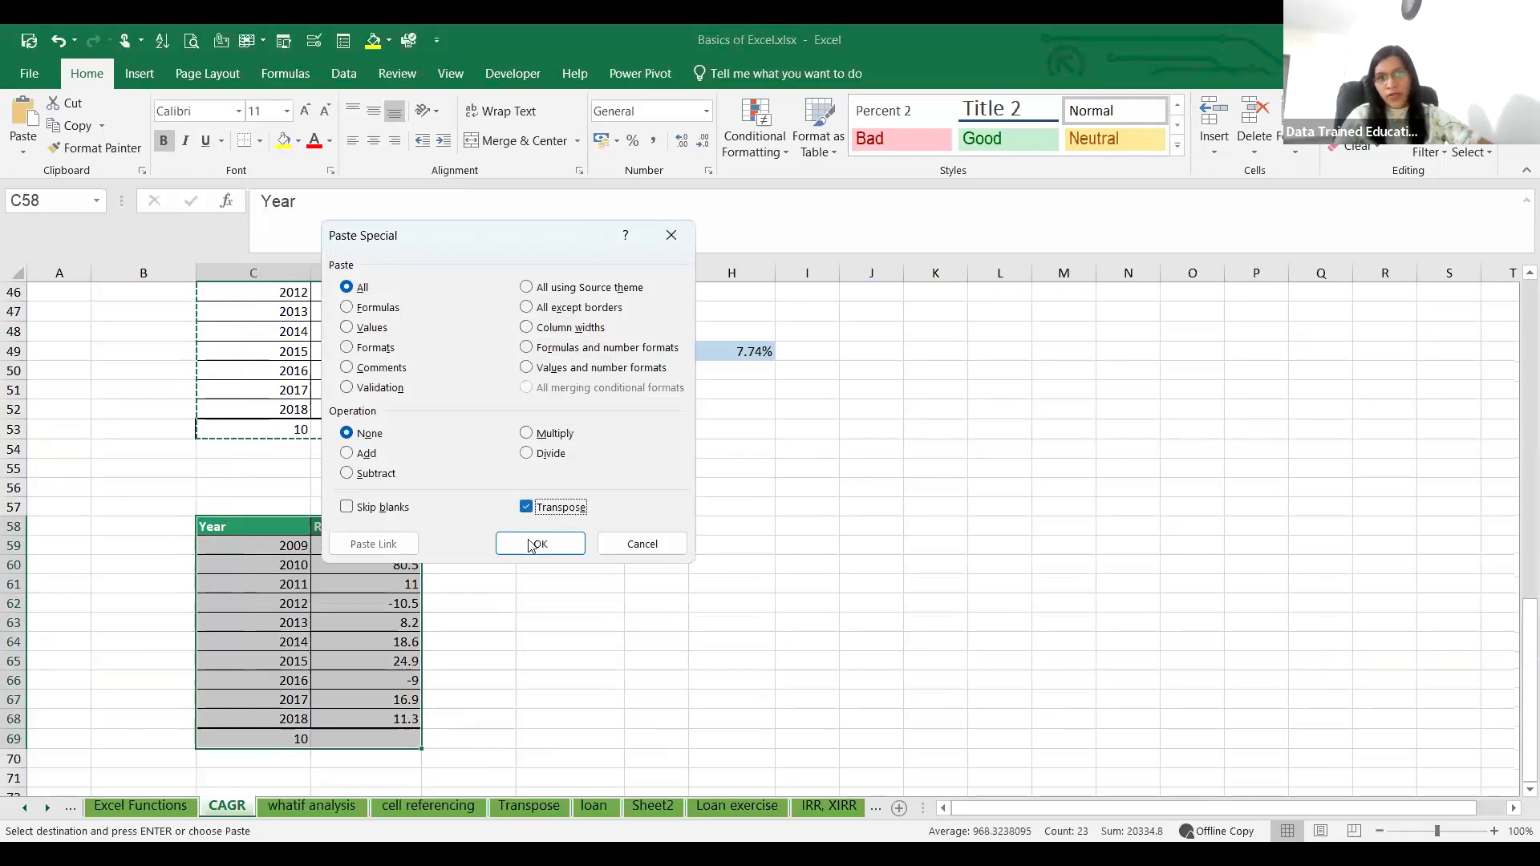
left_click(538, 545)
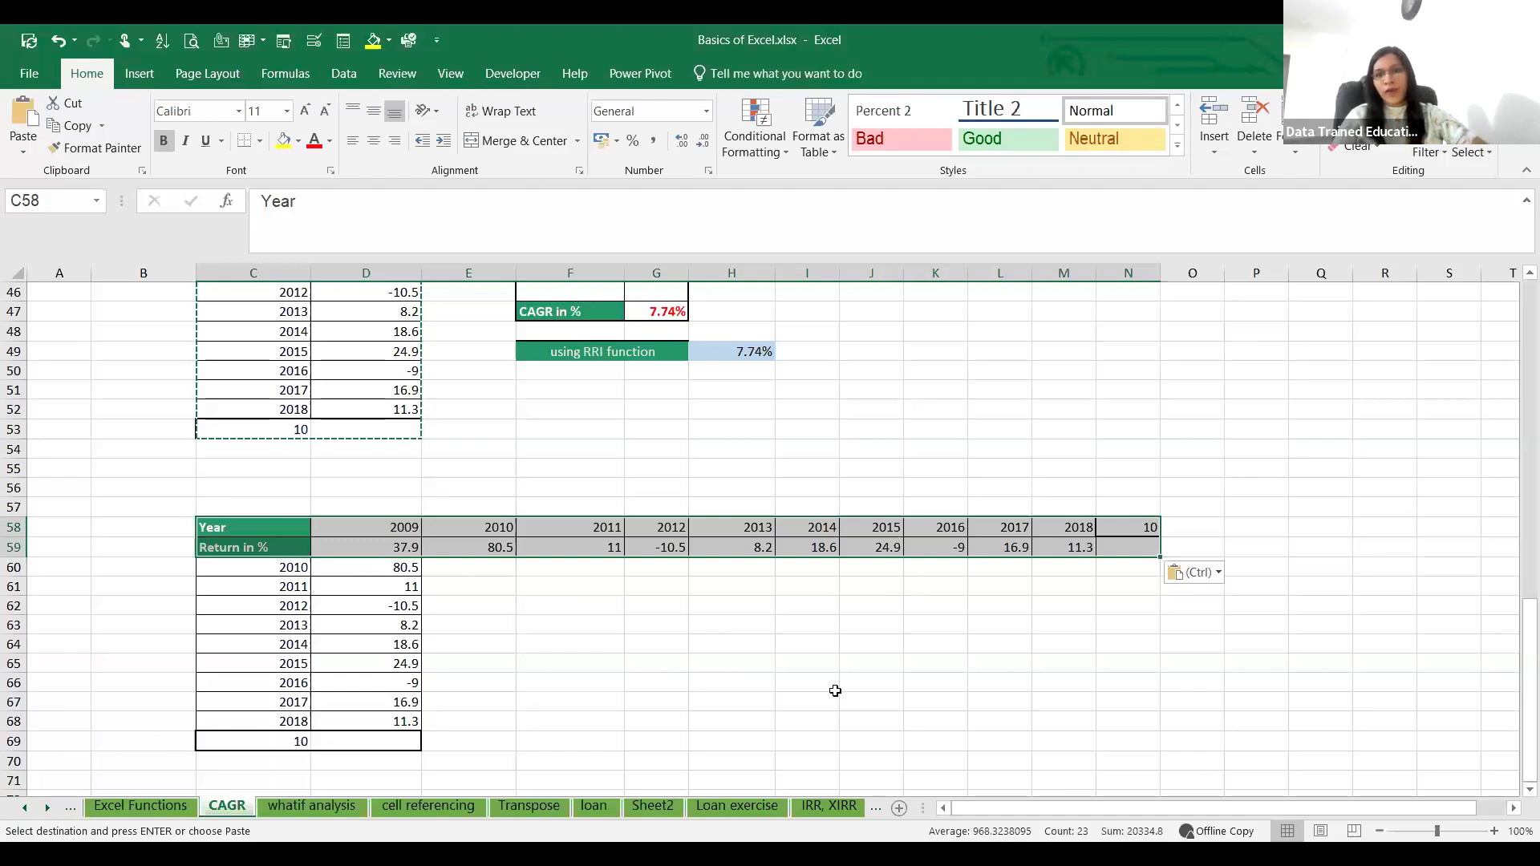
left_click(791, 645)
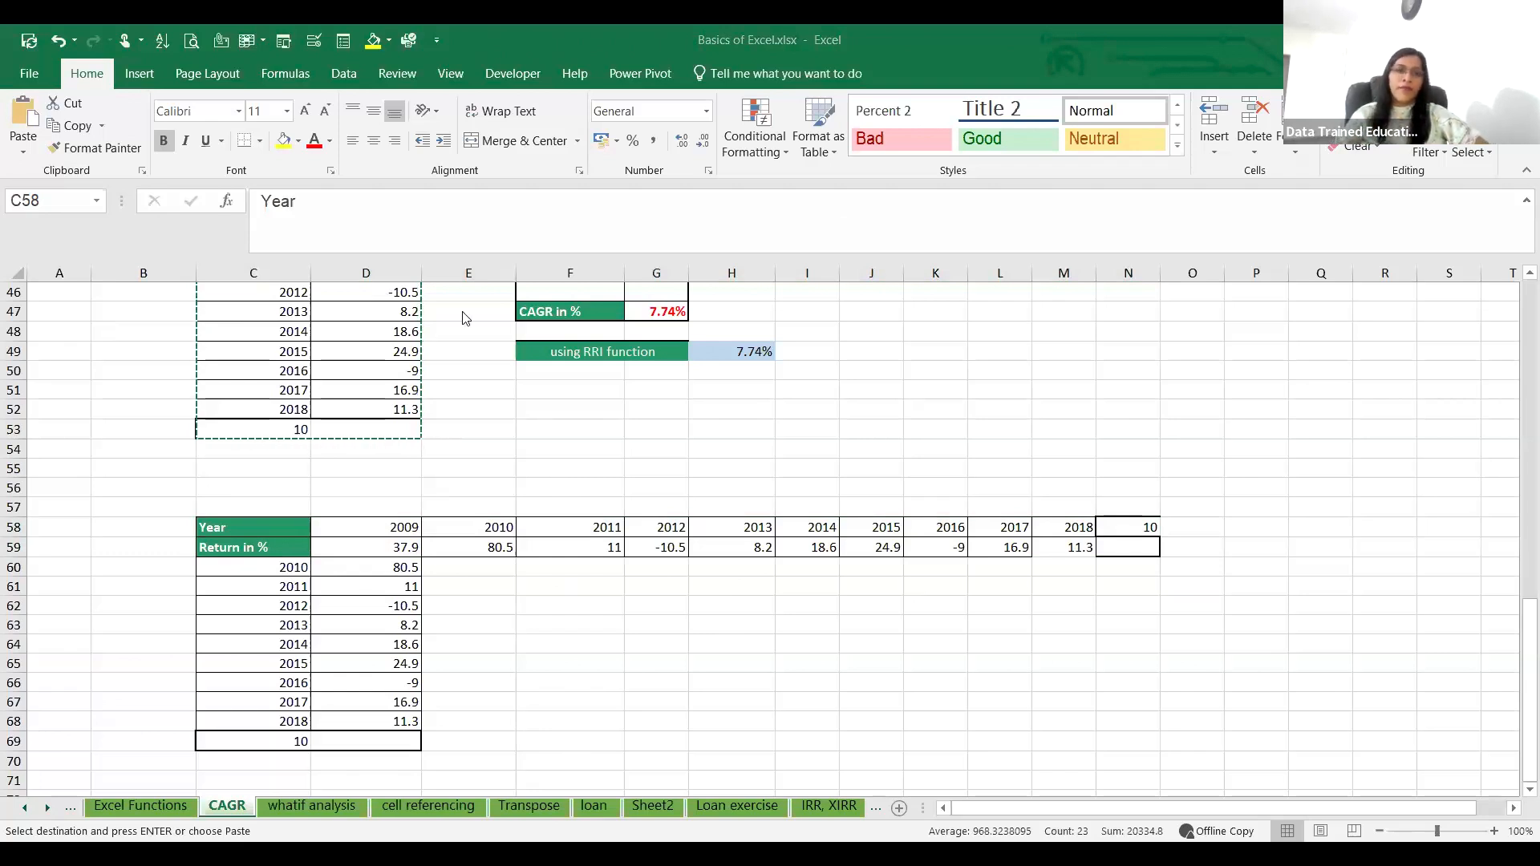
left_click(571, 694)
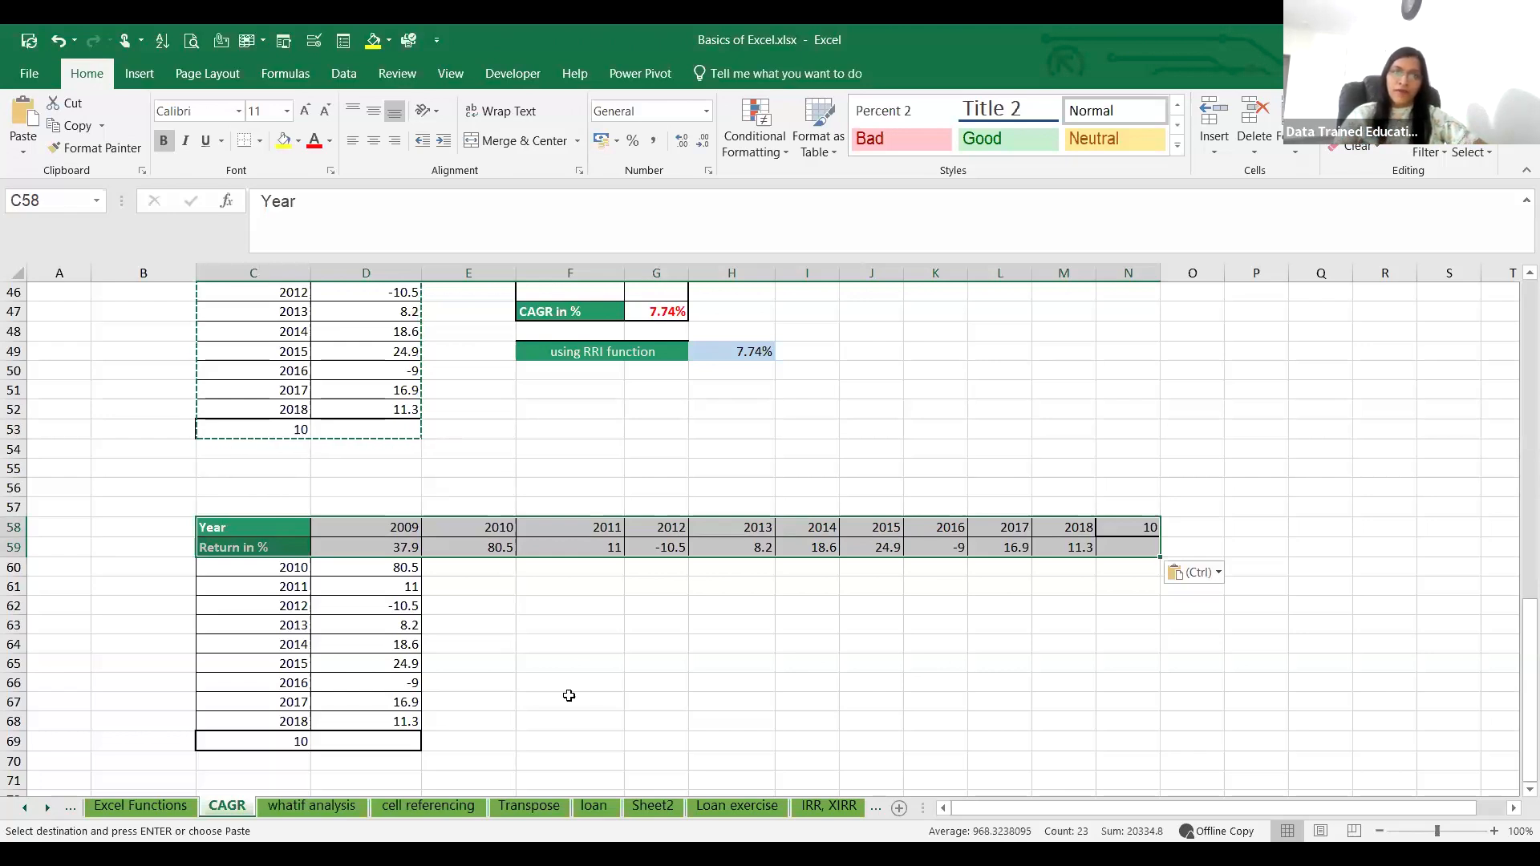
Step: Look through the neighbouring worksheets and view the Sum if and If examples on the Excel Functions sheet
left_click(320, 809)
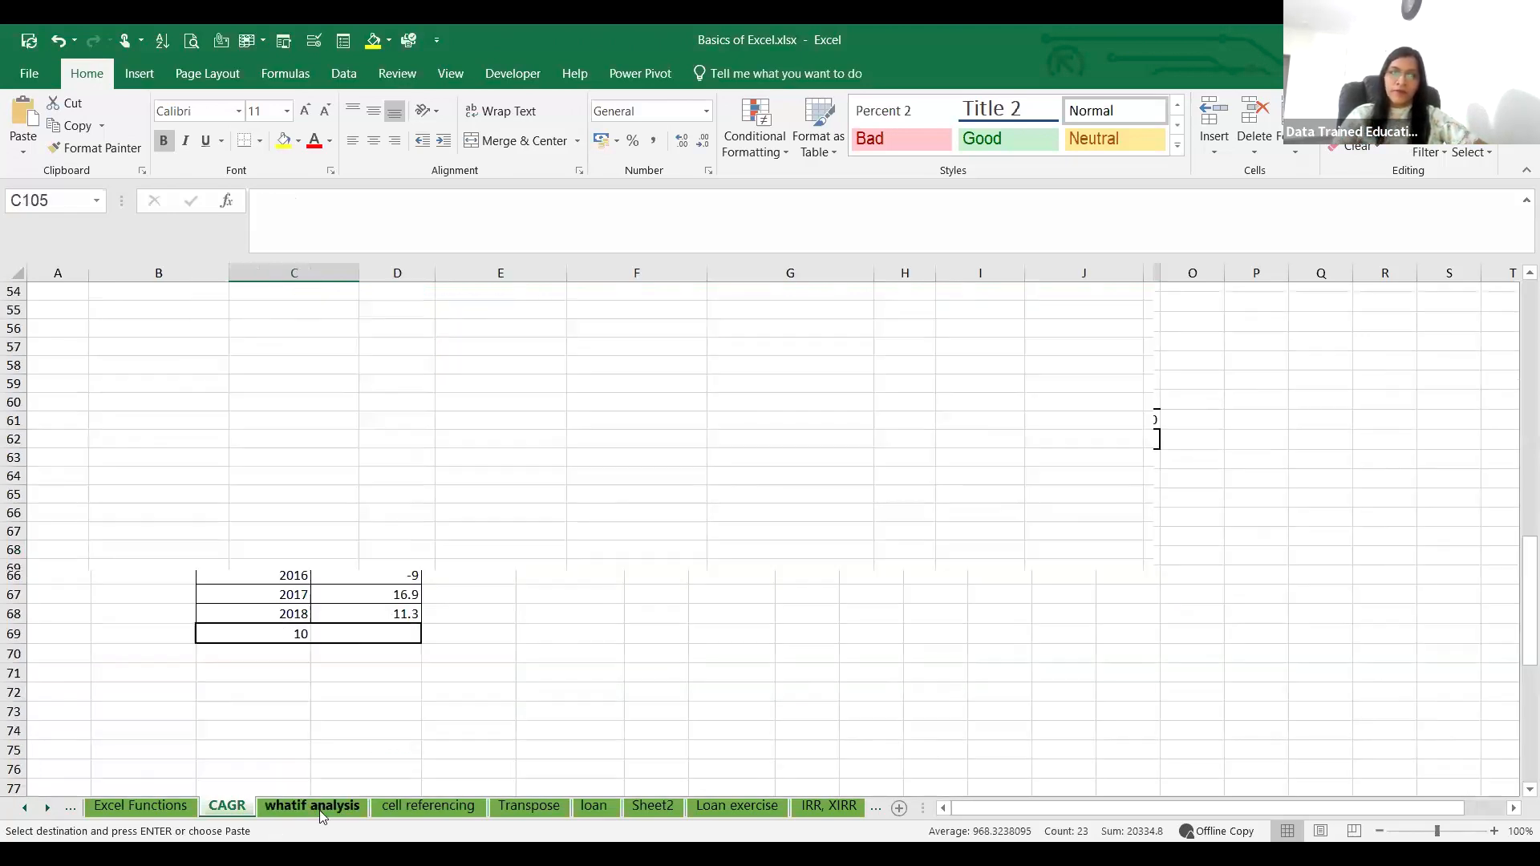
left_click(433, 809)
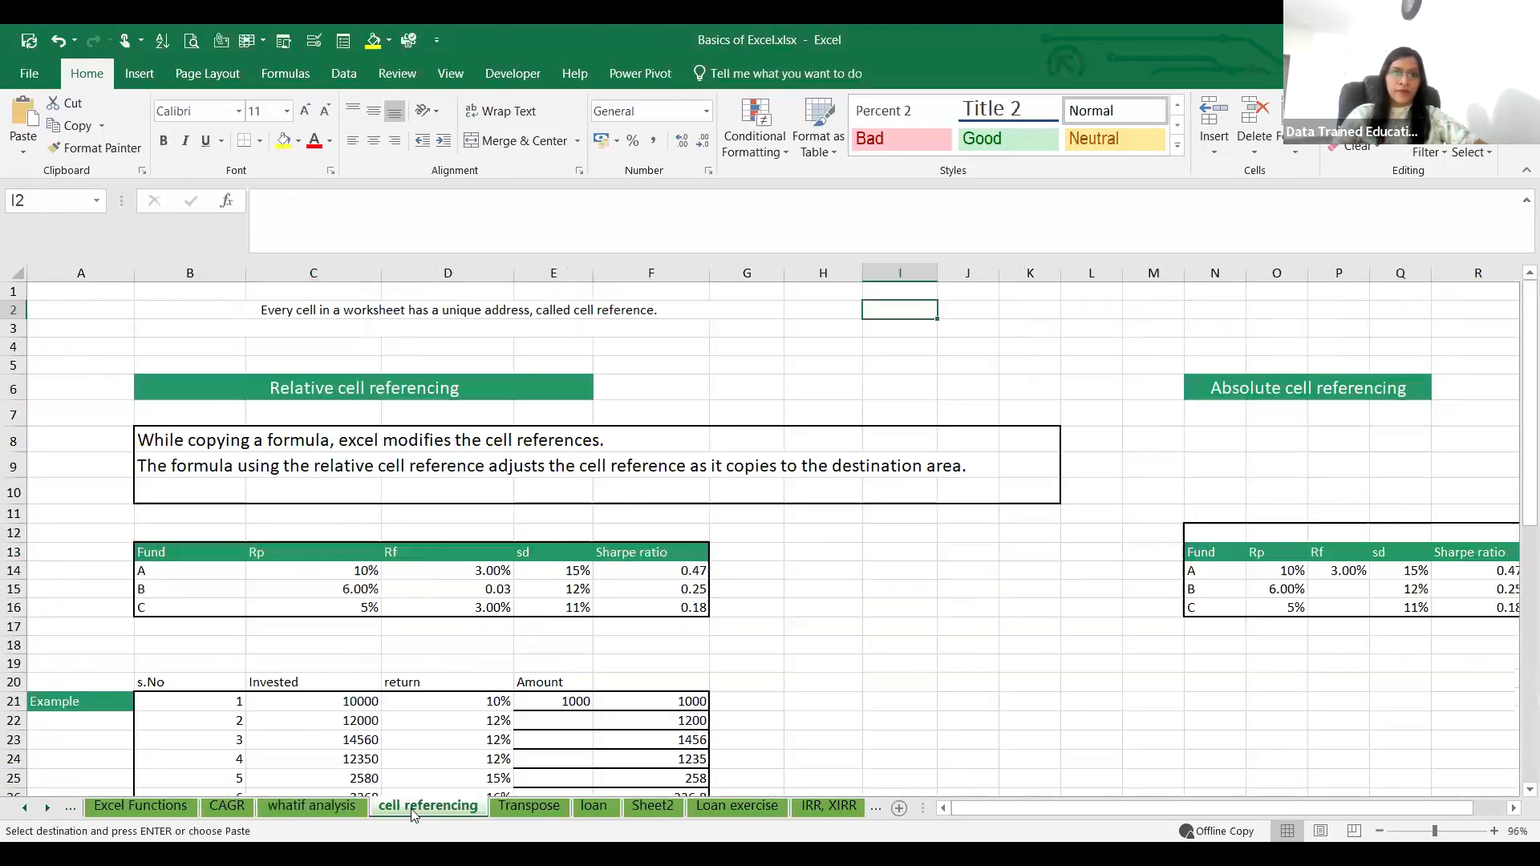
left_click(148, 806)
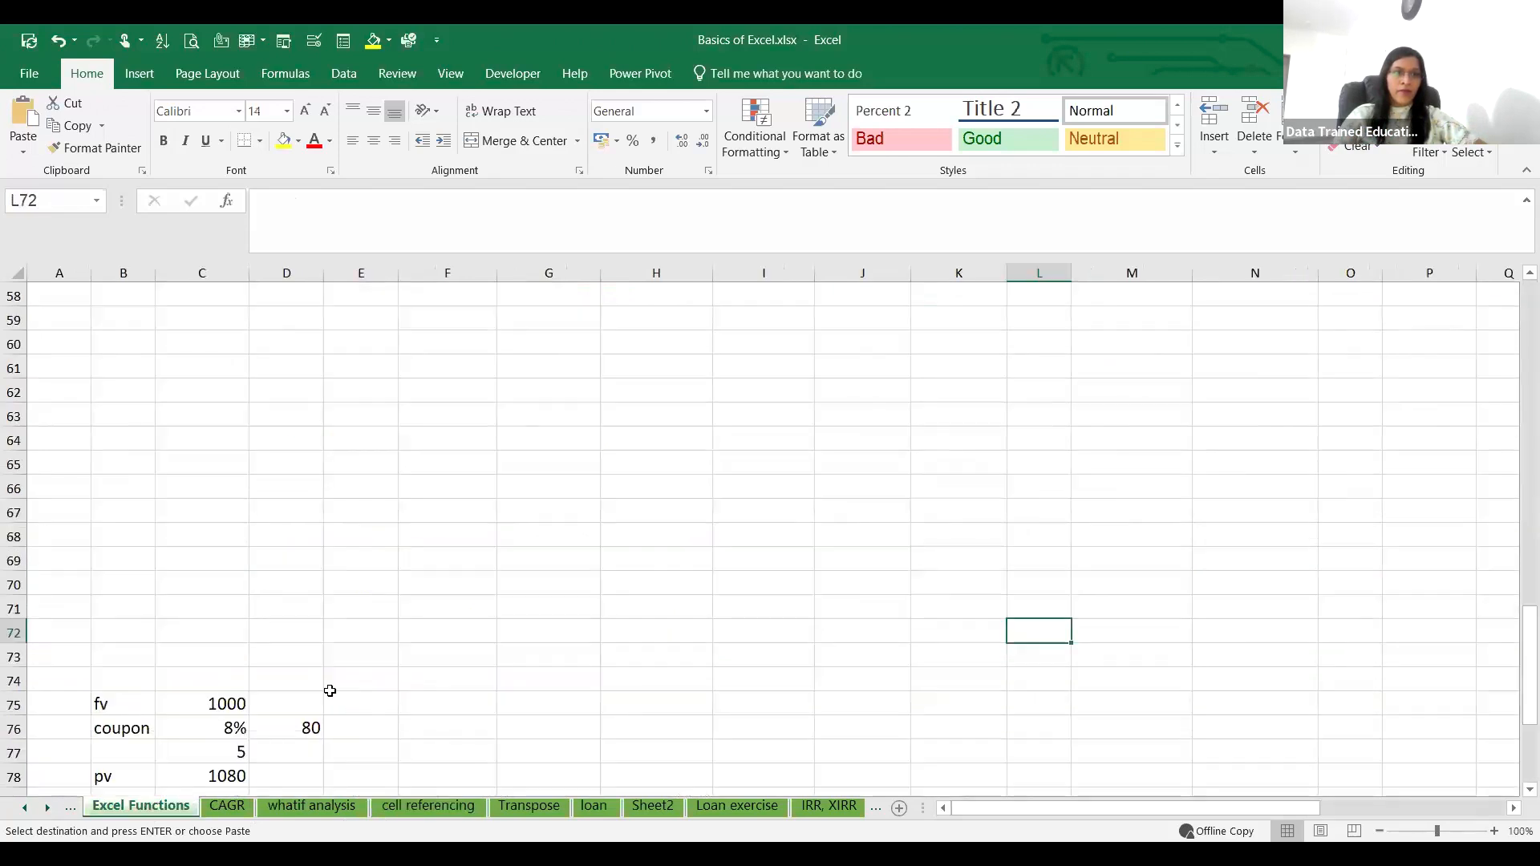
scroll(325, 686, "up", 13)
scroll(317, 682, "down", 8)
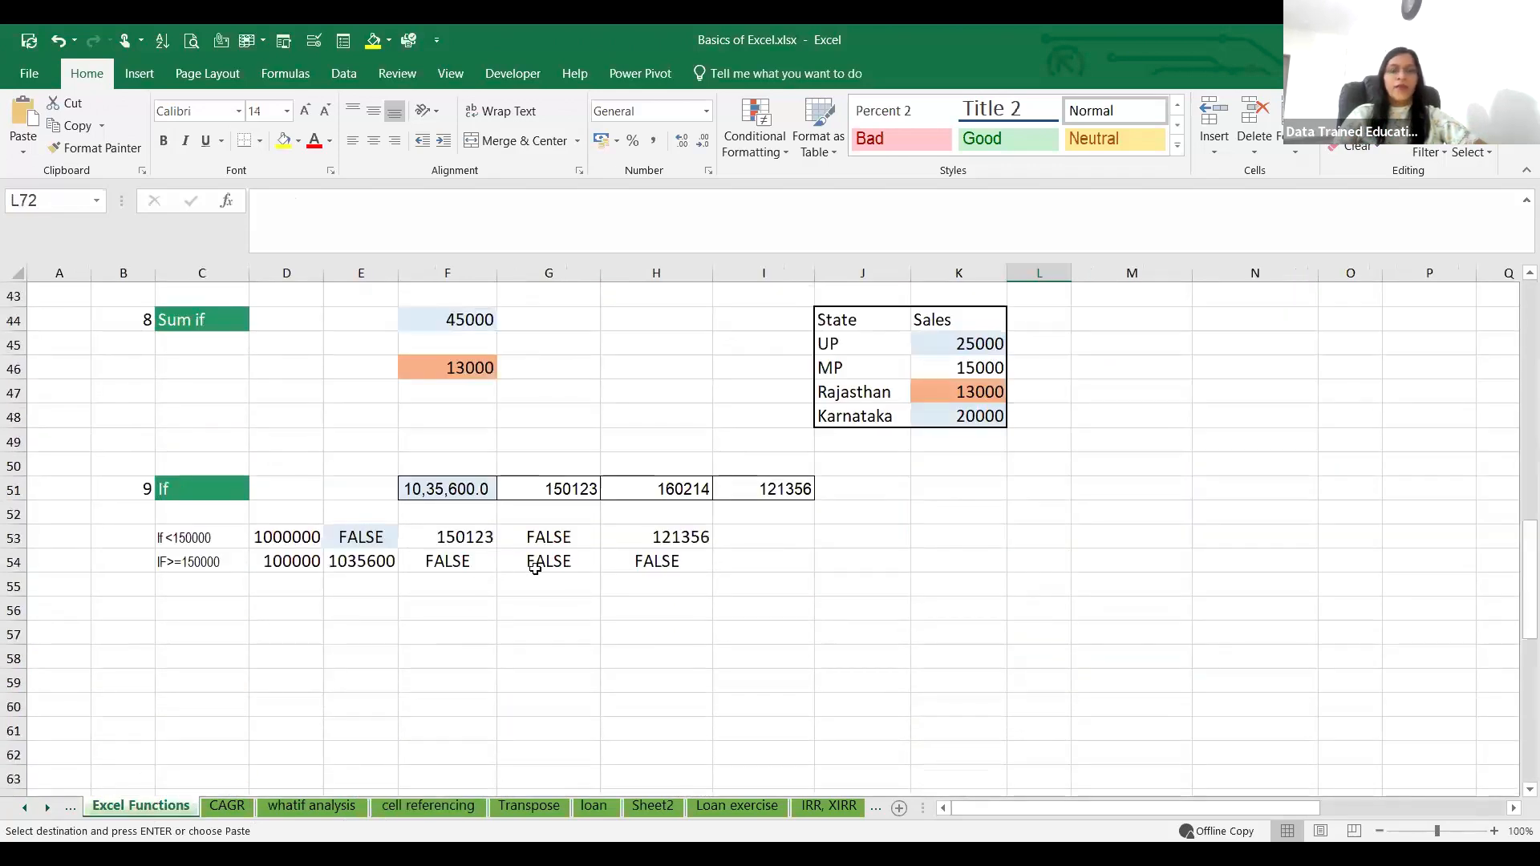
left_click(425, 632)
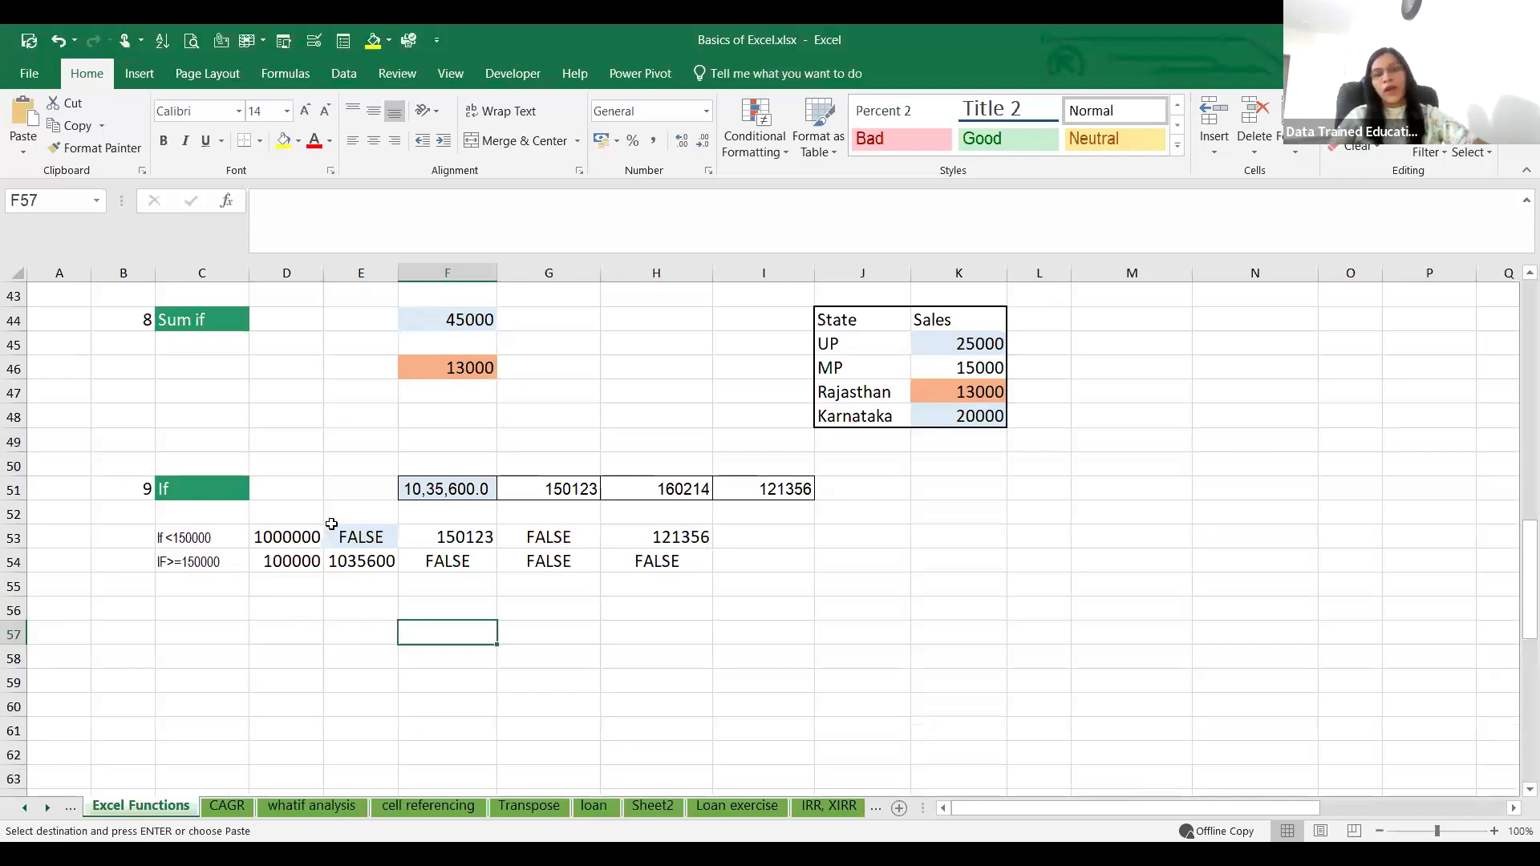
left_click(304, 608)
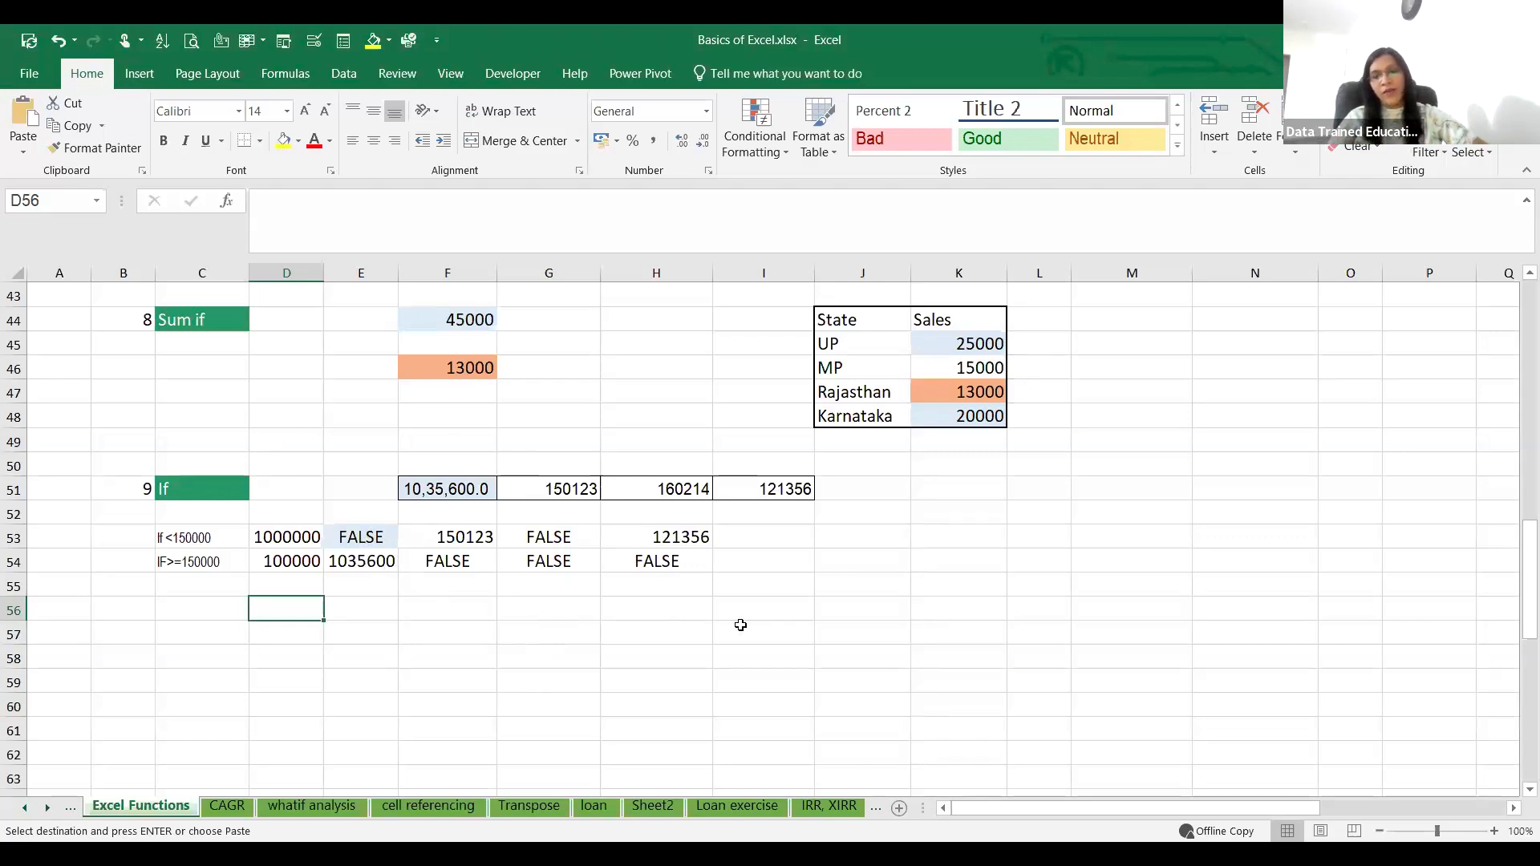
left_click(1145, 673)
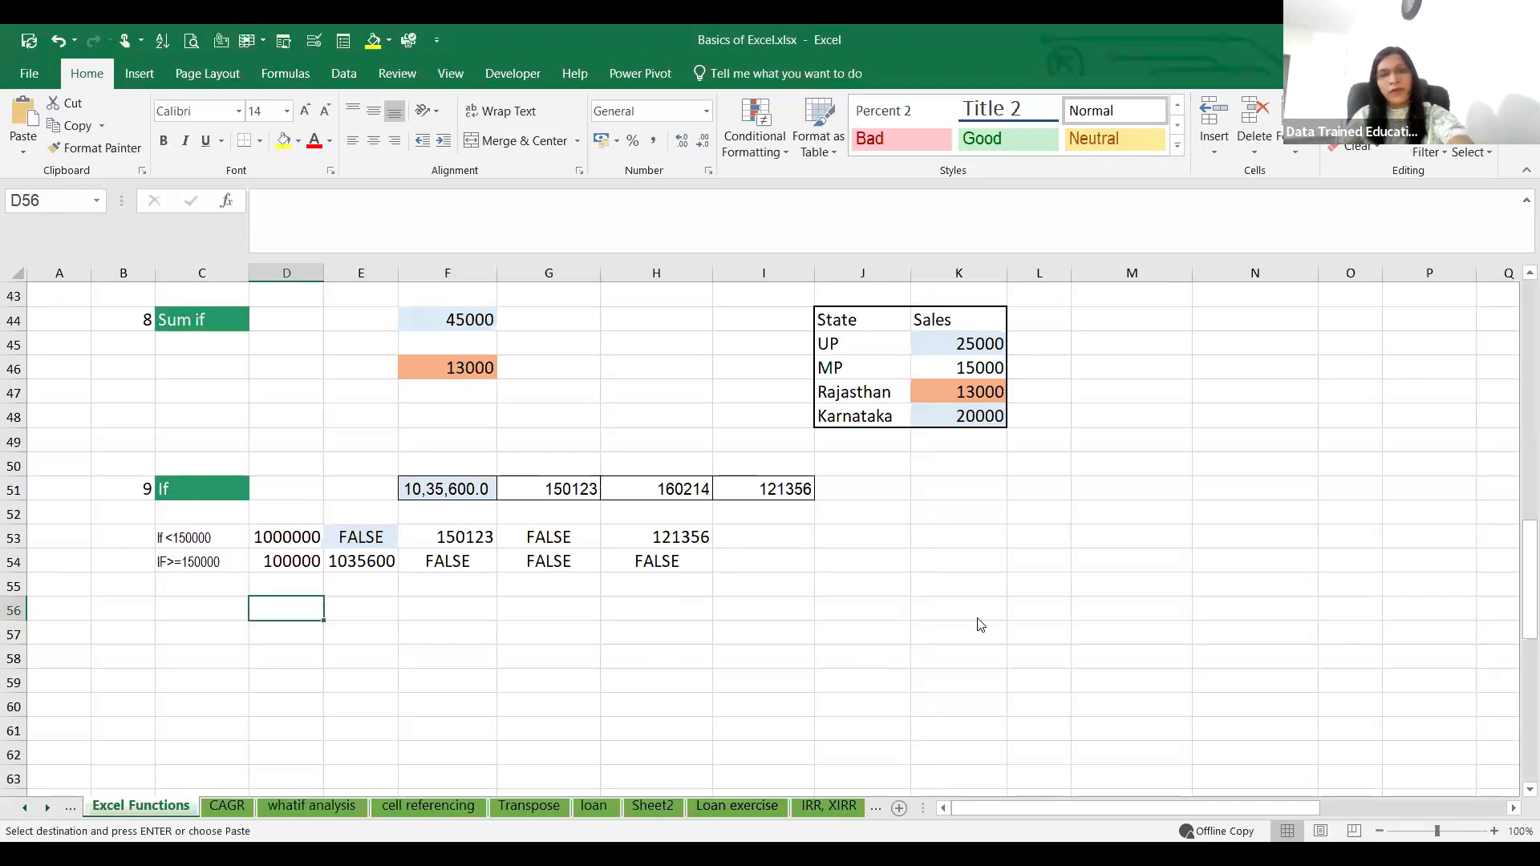
scroll(780, 643, "down", 3)
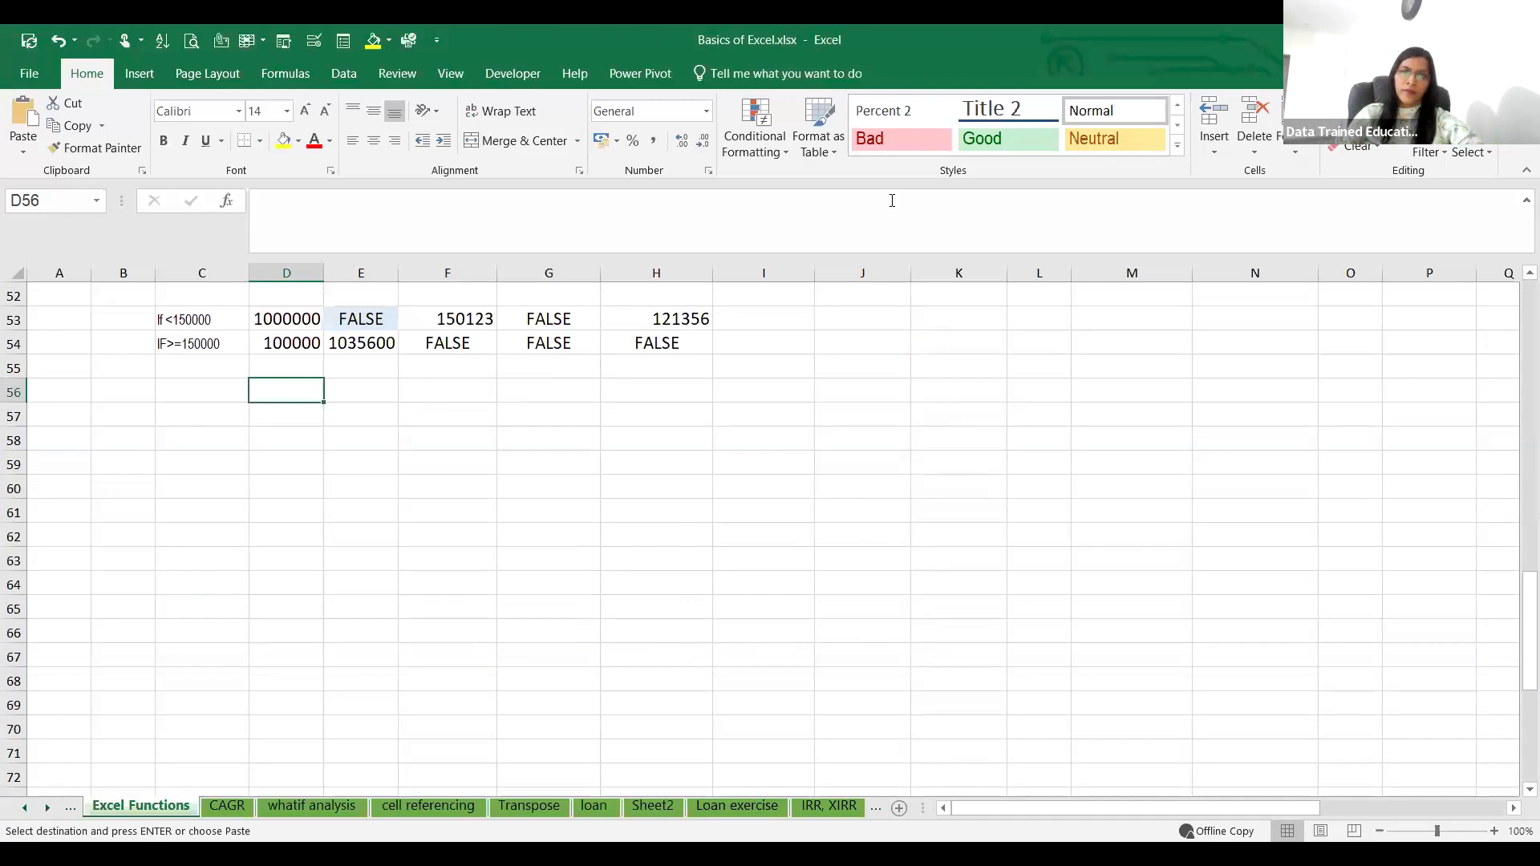
left_click(893, 820)
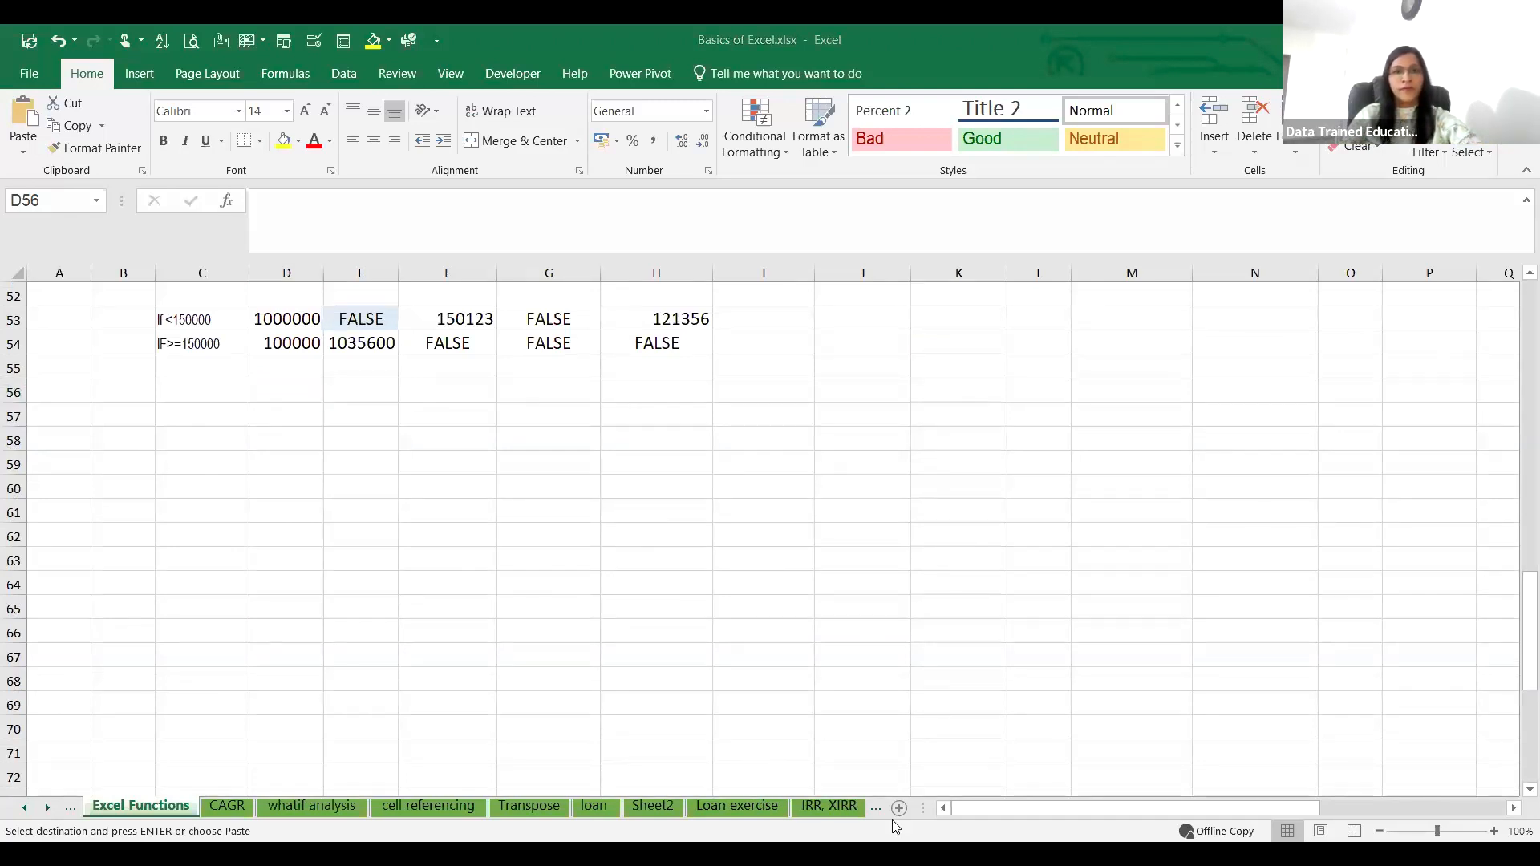